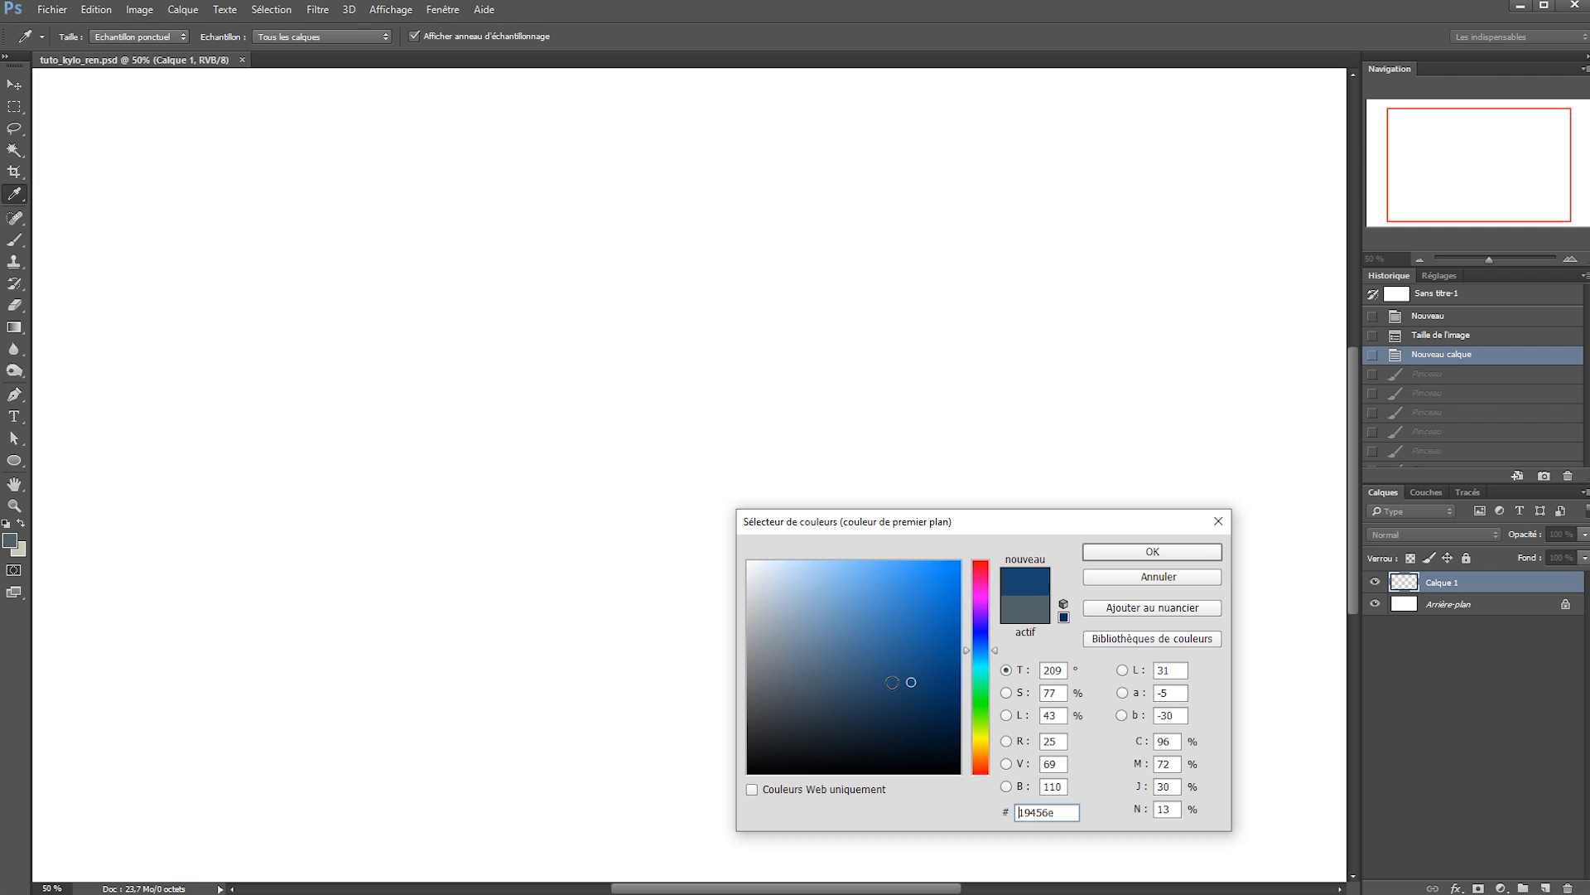
# Pick a dark blue foreground colour and fill the empty layer with it.
pyautogui.click(883, 700)
pyautogui.click(1100, 553)
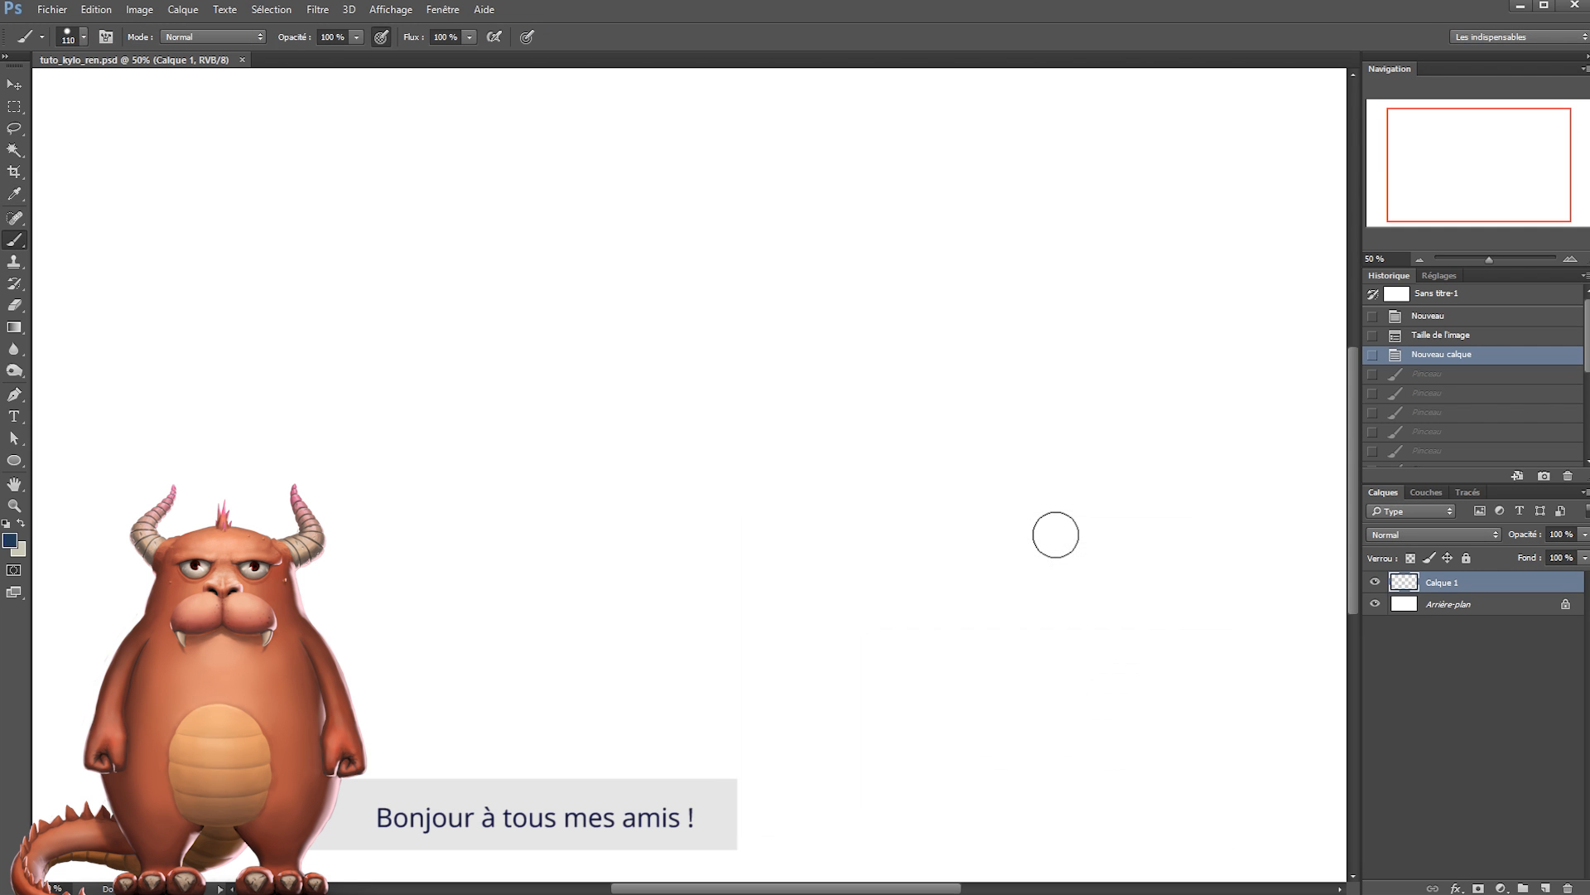
pyautogui.press('x')
pyautogui.hotkey('ctrl', 'BackSpace')
pyautogui.hotkey('ctrl', '-')
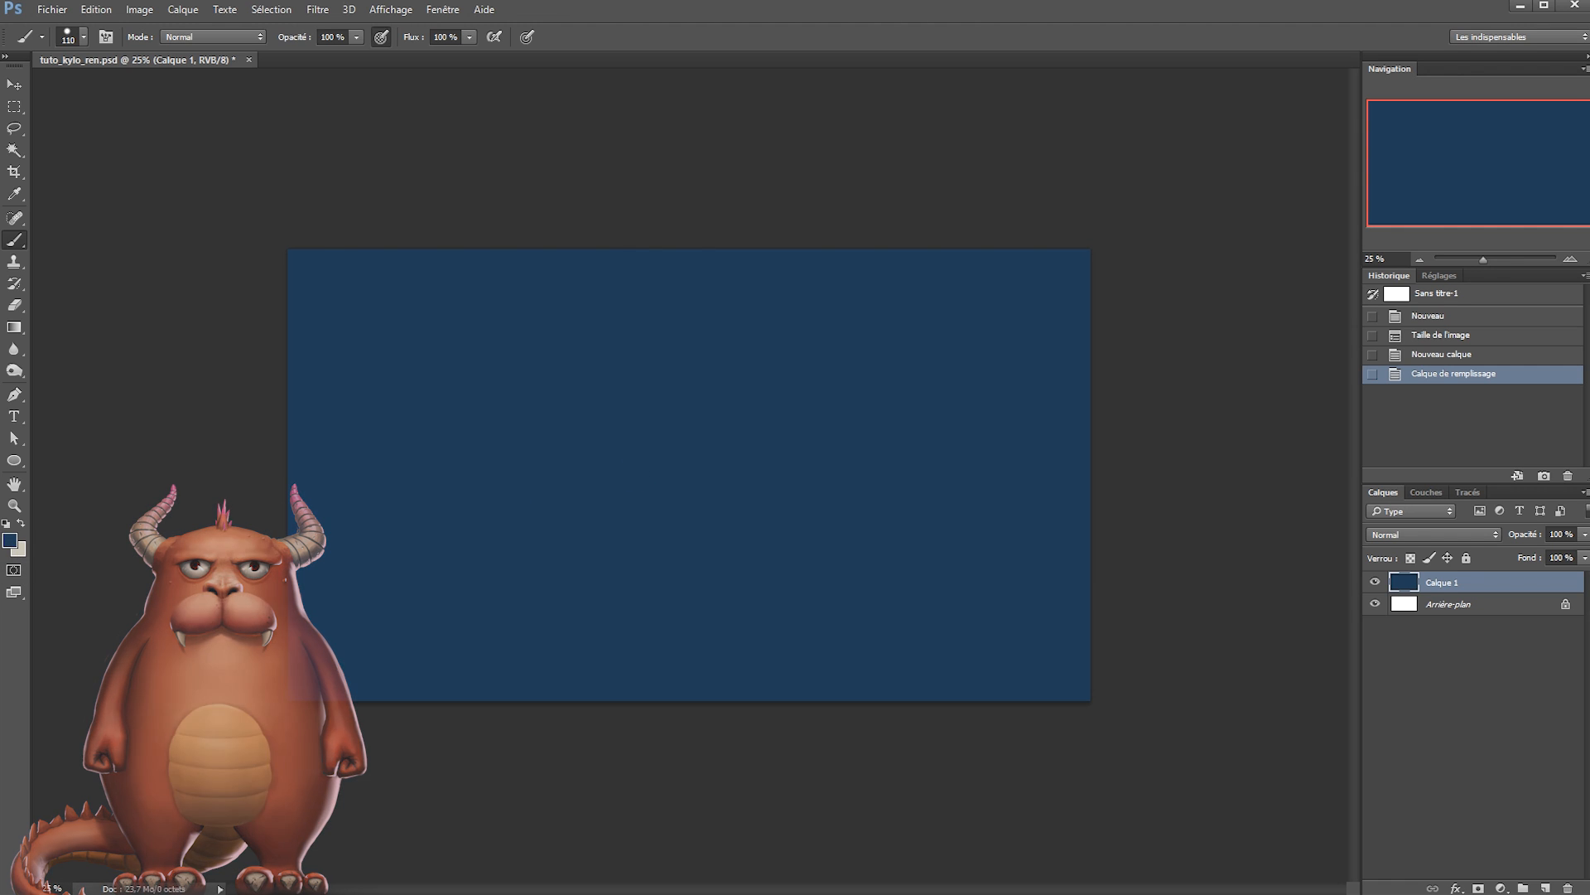
# Shift the blue fill's hue by +10 with Hue/Saturation.
pyautogui.hotkey('ctrl', 'u')
pyautogui.hotkey('shift', 'Up')
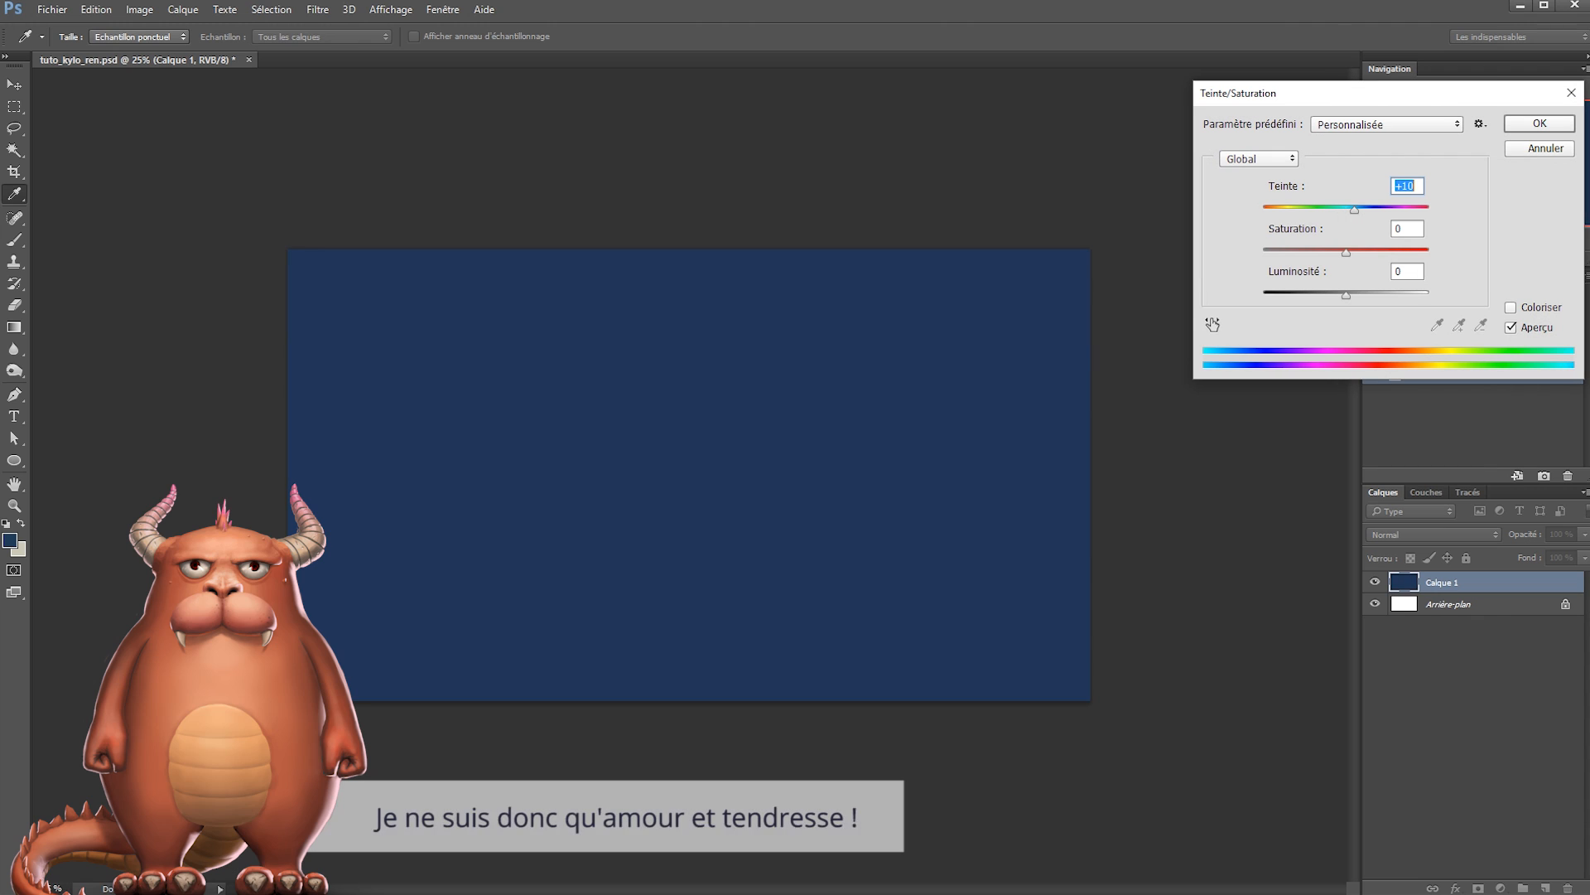
pyautogui.press('Return')
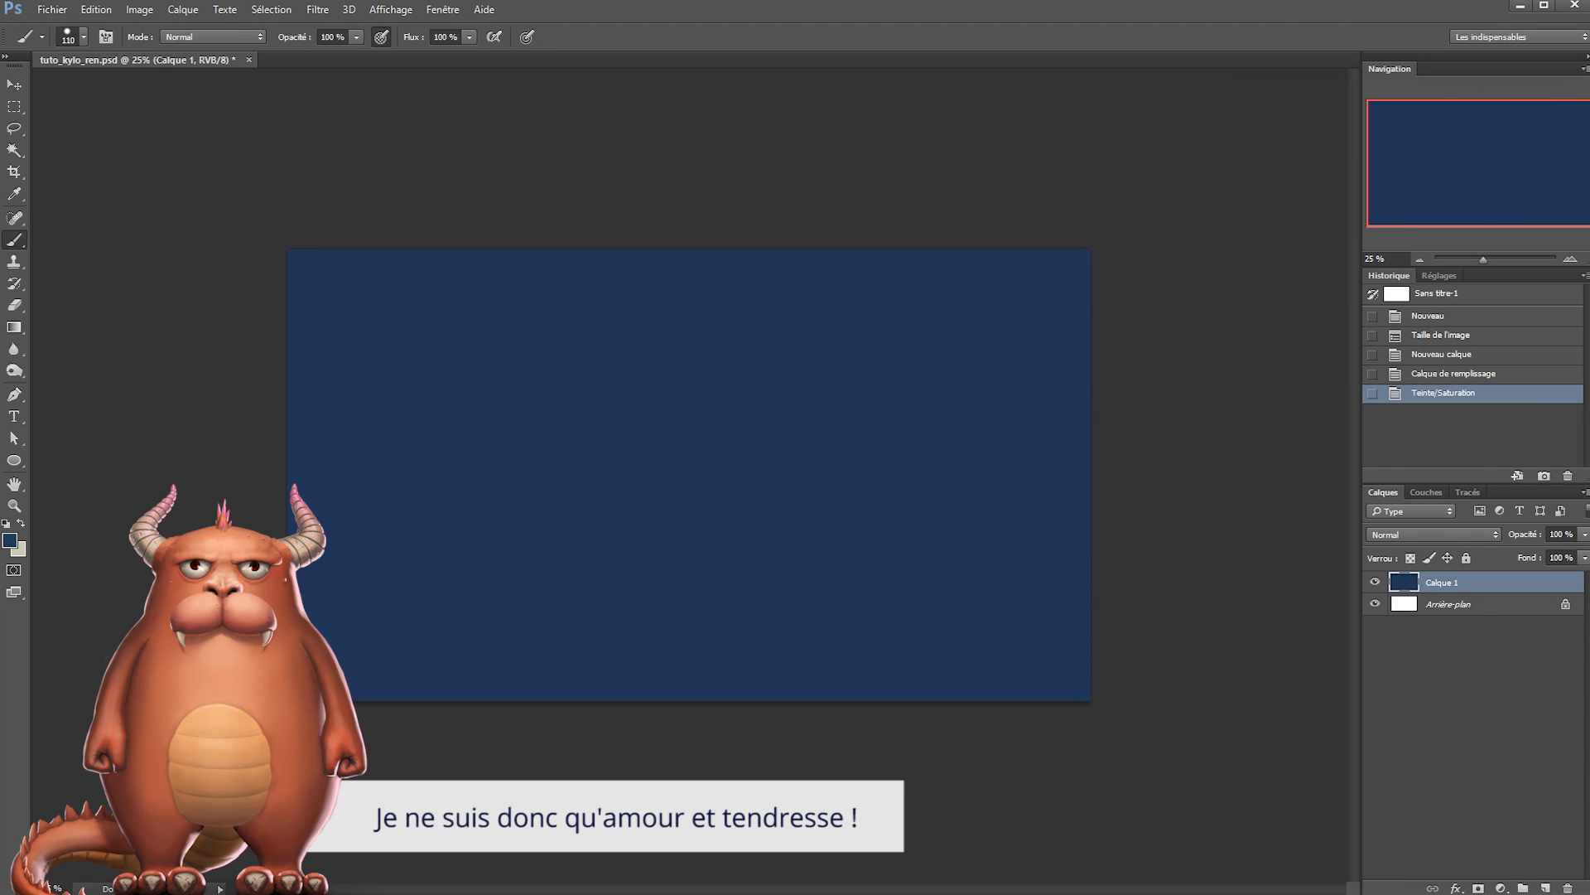
# Darken the upper part of the blue fill in #172338 using large Soft Round brush strokes that fade downward.
pyautogui.click(12, 540)
pyautogui.click(874, 726)
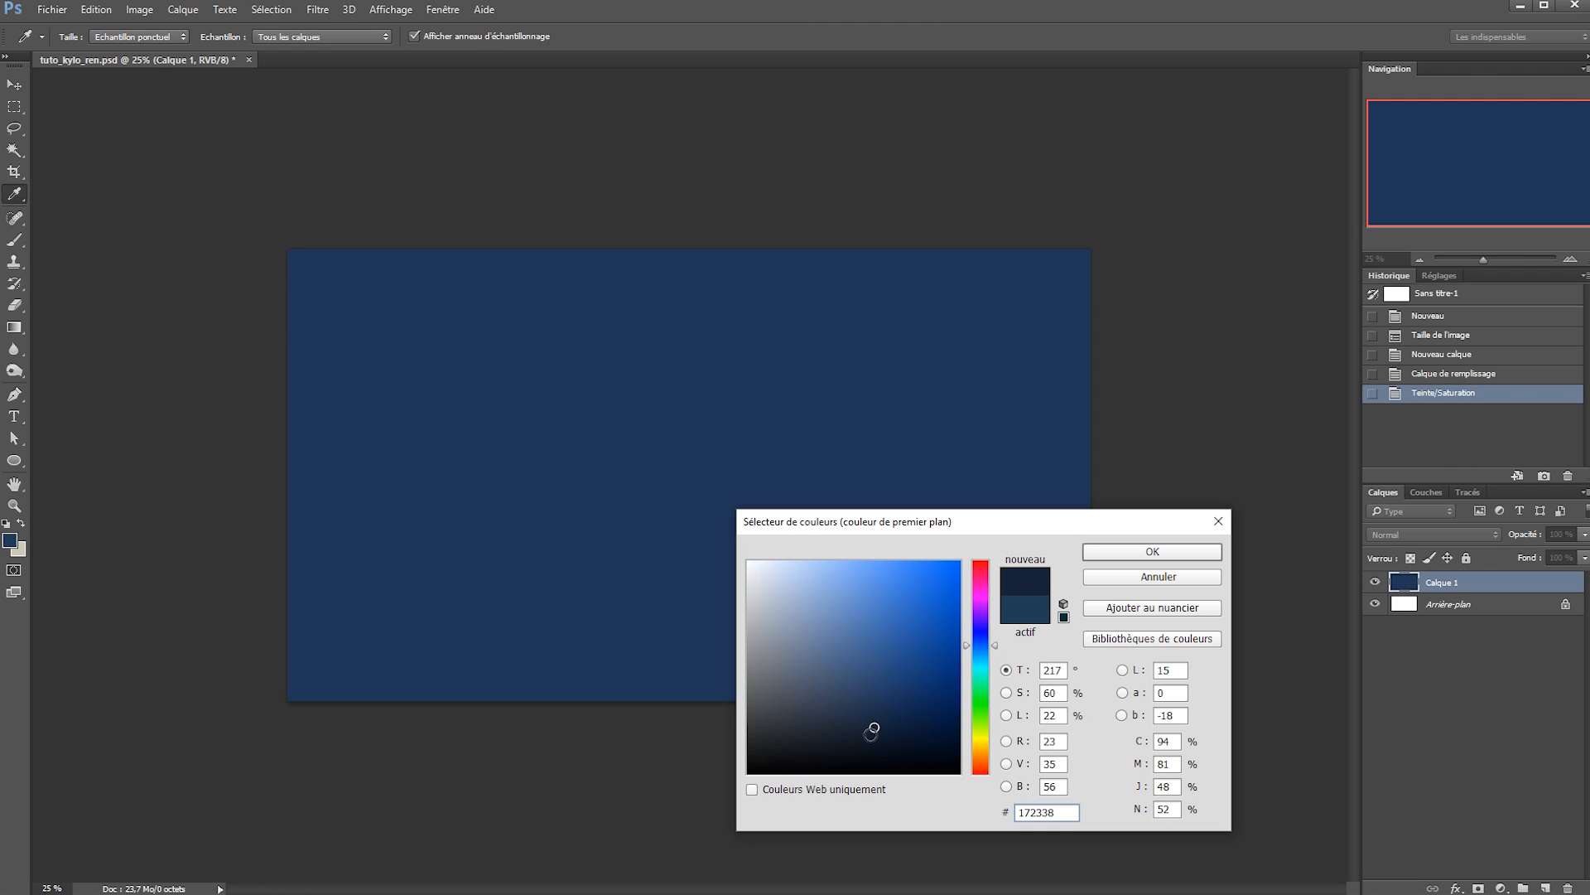
pyautogui.click(1090, 548)
pyautogui.rightClick(782, 522)
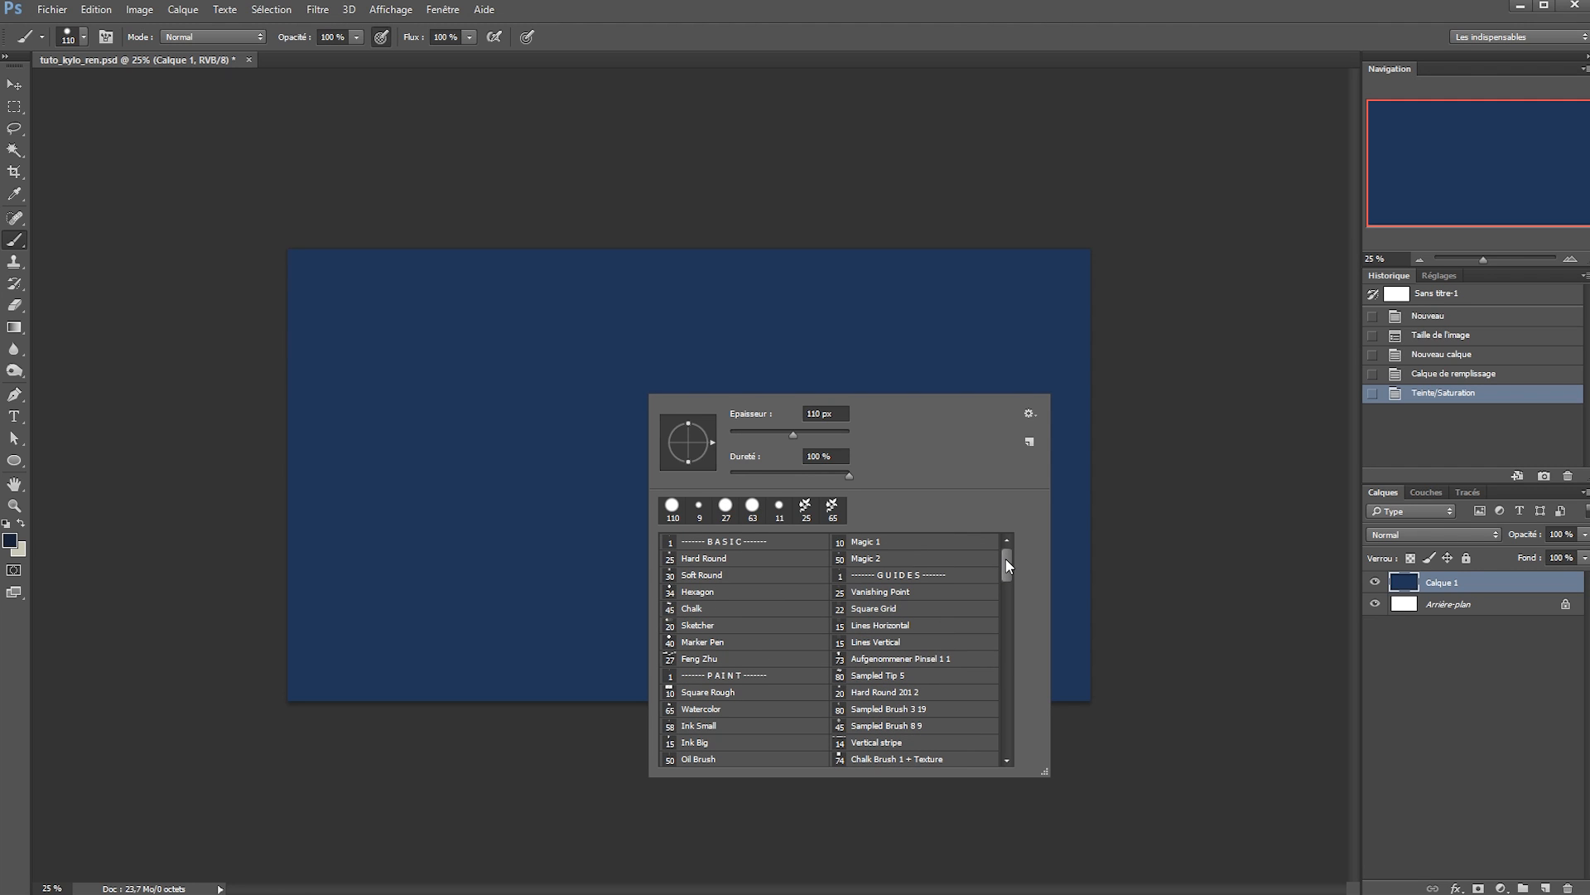
pyautogui.click(710, 574)
pyautogui.moveTo(412, 402); pyautogui.dragTo(610, 226)
pyautogui.moveTo(185, 348)
pyautogui.mouseDown()
pyautogui.moveTo(227, 315)
pyautogui.moveTo(629, 245)
pyautogui.moveTo(1200, 393)
pyautogui.mouseUp()
pyautogui.moveTo(557, 403); pyautogui.dragTo(657, 404)
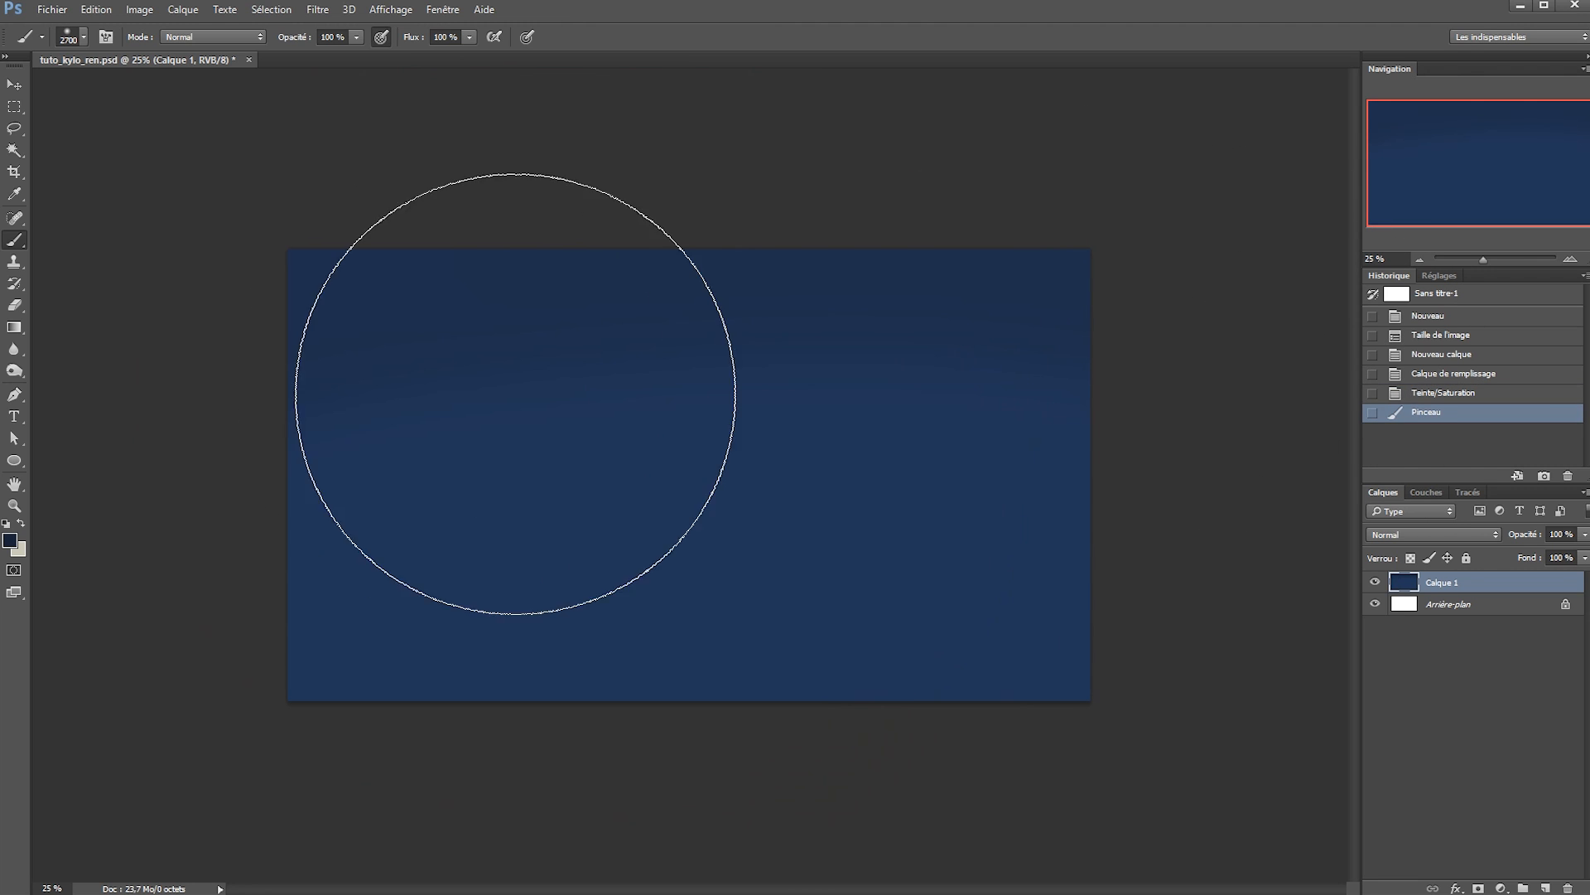
pyautogui.moveTo(931, 282); pyautogui.dragTo(1310, 422)
pyautogui.moveTo(765, 497)
pyautogui.mouseDown()
pyautogui.moveTo(591, 497)
pyautogui.moveTo(508, 420)
pyautogui.mouseUp()
pyautogui.moveTo(1077, 389)
pyautogui.mouseDown()
pyautogui.moveTo(747, 207)
pyautogui.moveTo(414, 232)
pyautogui.mouseUp()
pyautogui.moveTo(414, 232)
pyautogui.mouseDown()
pyautogui.moveTo(81, 322)
pyautogui.moveTo(497, 207)
pyautogui.mouseUp()
# Merge the painted layer down into the background and add a new empty layer above it.
pyautogui.rightClick(689, 439)
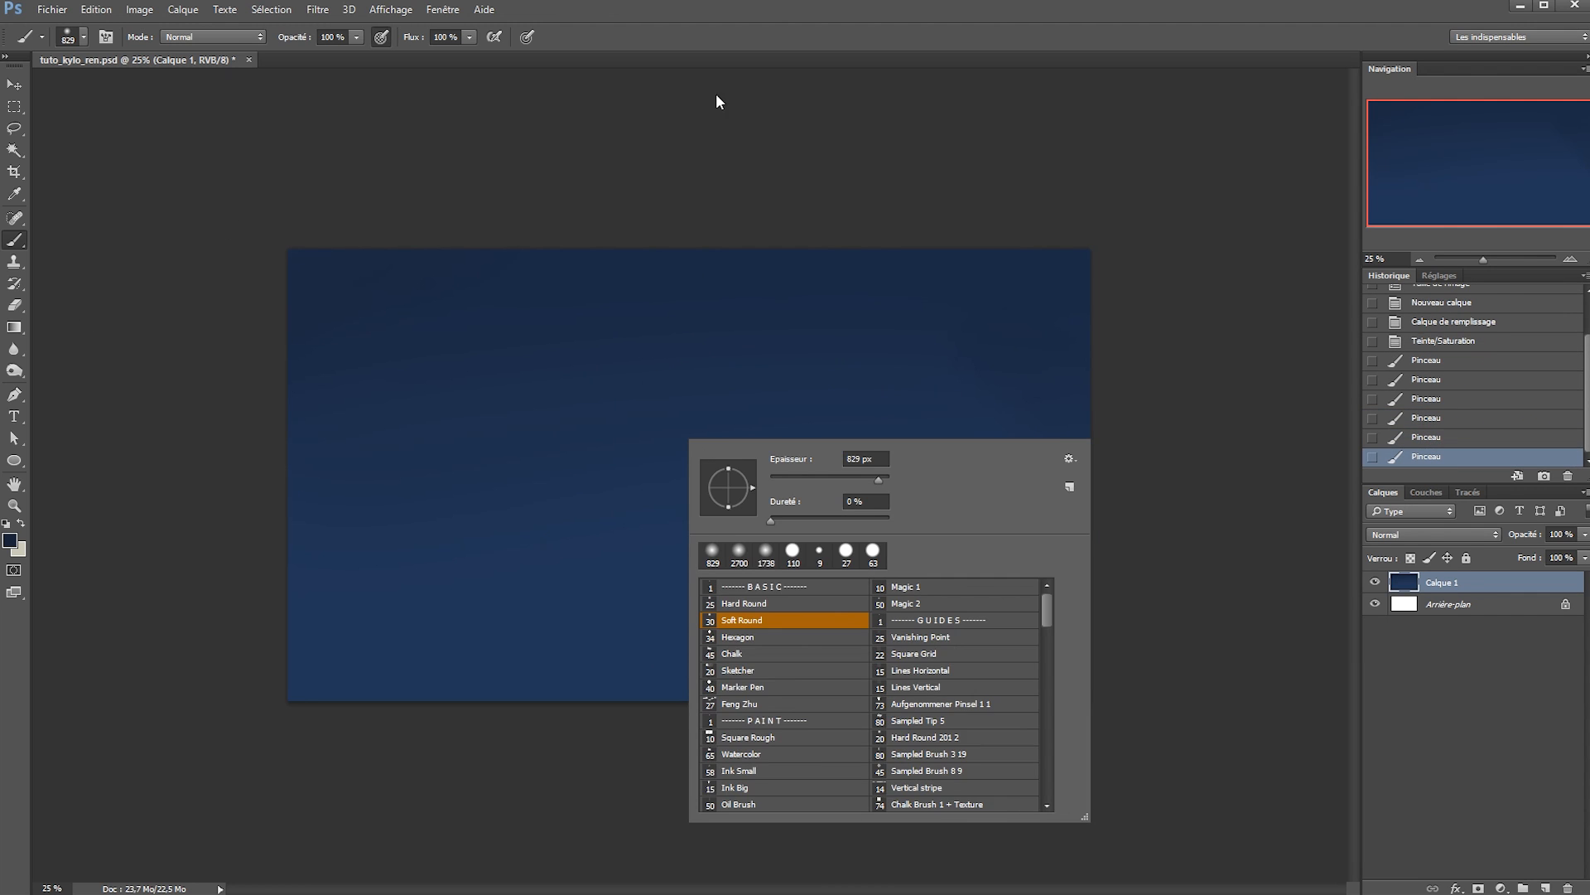
pyautogui.press('Escape')
pyautogui.hotkey('ctrl', 'e')
pyautogui.hotkey('ctrl', 'shift', 'n')
pyautogui.press('Return')
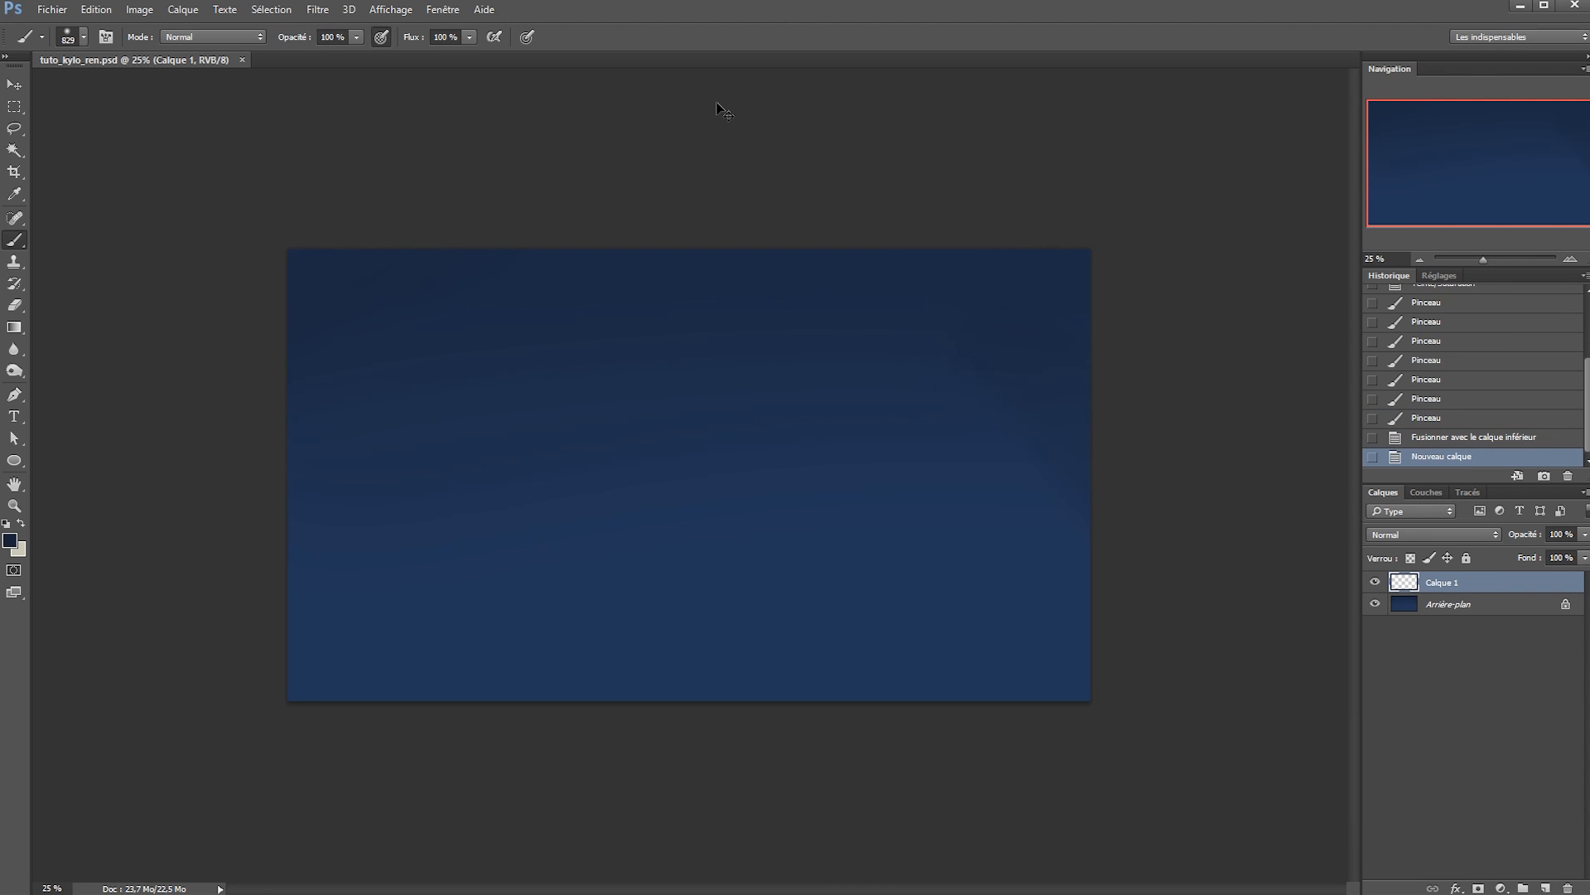
# Paint two faint vertical tree trunks in the left half of the canvas with the Chalk Brush 1 + Texture brush.
pyautogui.rightClick(767, 438)
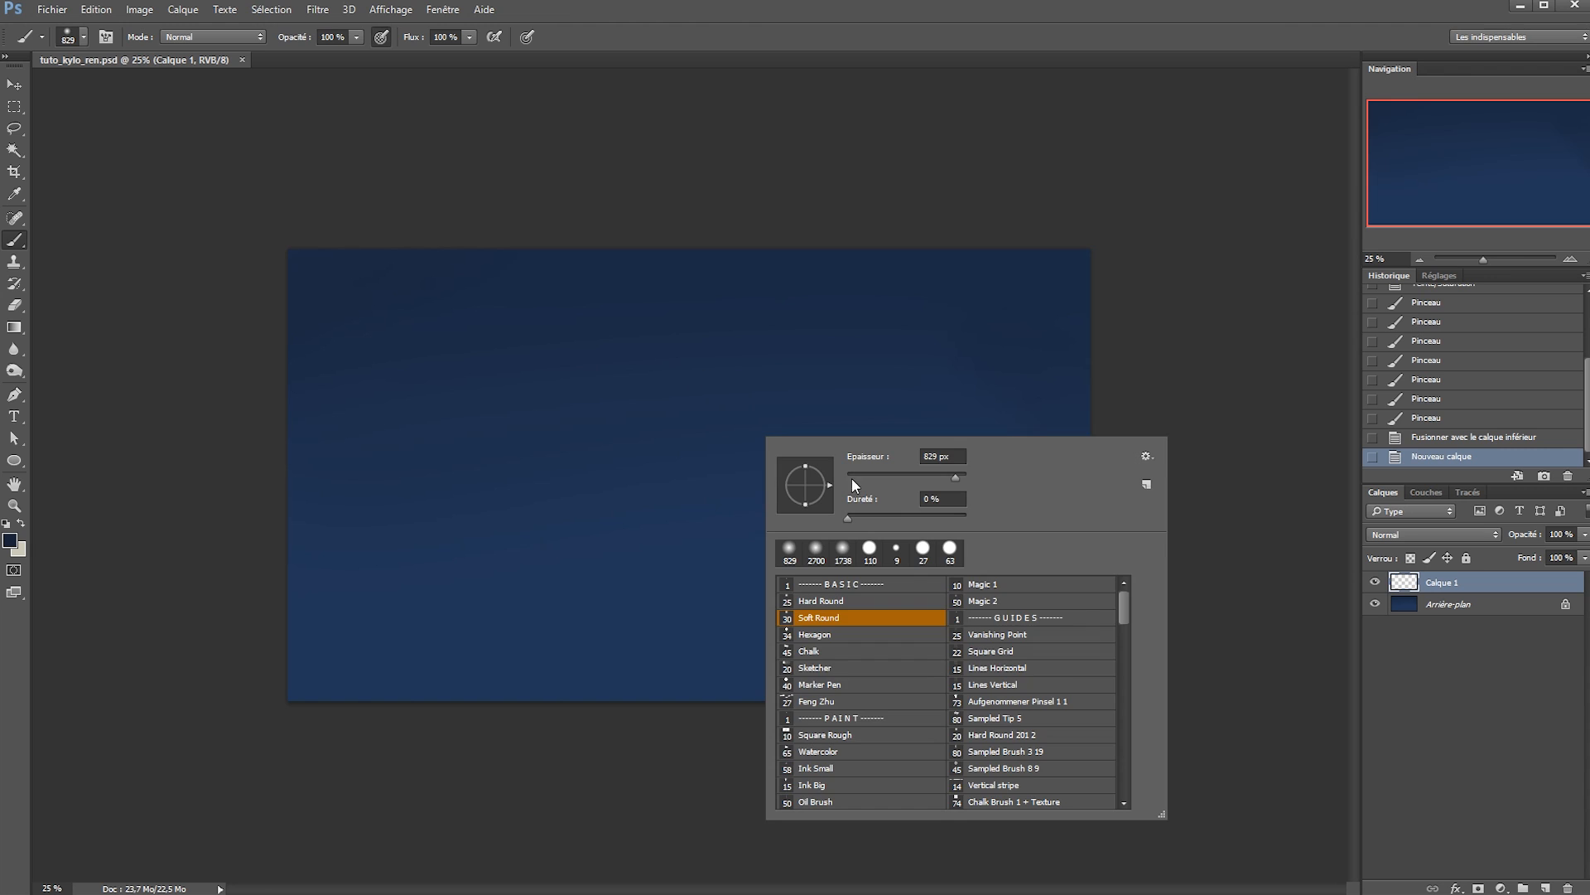
pyautogui.click(1064, 791)
pyautogui.click(1067, 802)
pyautogui.moveTo(678, 335); pyautogui.dragTo(710, 550)
pyautogui.hotkey('ctrl', 'alt', 'z')
pyautogui.moveTo(745, 472); pyautogui.dragTo(750, 472)
pyautogui.moveTo(392, 240); pyautogui.dragTo(411, 523)
pyautogui.hotkey('ctrl', 'z')
pyautogui.moveTo(387, 239)
pyautogui.mouseDown()
pyautogui.moveTo(399, 667)
pyautogui.moveTo(397, 603)
pyautogui.mouseUp()
pyautogui.hotkey('ctrl', 'z')
pyautogui.moveTo(530, 244); pyautogui.dragTo(530, 586)
# Paint a thick dark tree trunk in the right part of the canvas, with a root spreading from its base.
pyautogui.moveTo(942, 406); pyautogui.dragTo(907, 367)
pyautogui.moveTo(976, 250); pyautogui.dragTo(971, 580)
pyautogui.moveTo(1005, 472); pyautogui.dragTo(988, 472)
pyautogui.moveTo(983, 313); pyautogui.dragTo(991, 315)
pyautogui.moveTo(982, 239)
pyautogui.mouseDown()
pyautogui.moveTo(969, 588)
pyautogui.moveTo(984, 206)
pyautogui.moveTo(973, 577)
pyautogui.moveTo(954, 451)
pyautogui.moveTo(966, 607)
pyautogui.mouseUp()
pyautogui.moveTo(980, 498)
pyautogui.mouseDown()
pyautogui.moveTo(975, 605)
pyautogui.moveTo(971, 475)
pyautogui.moveTo(952, 565)
pyautogui.moveTo(972, 632)
pyautogui.moveTo(1028, 635)
pyautogui.moveTo(968, 595)
pyautogui.moveTo(986, 519)
pyautogui.moveTo(1059, 544)
pyautogui.mouseUp()
# Paint a partly cropped tree trunk along the canvas's right edge, undoing and repainting the first attempts.
pyautogui.moveTo(1091, 257); pyautogui.dragTo(1102, 547)
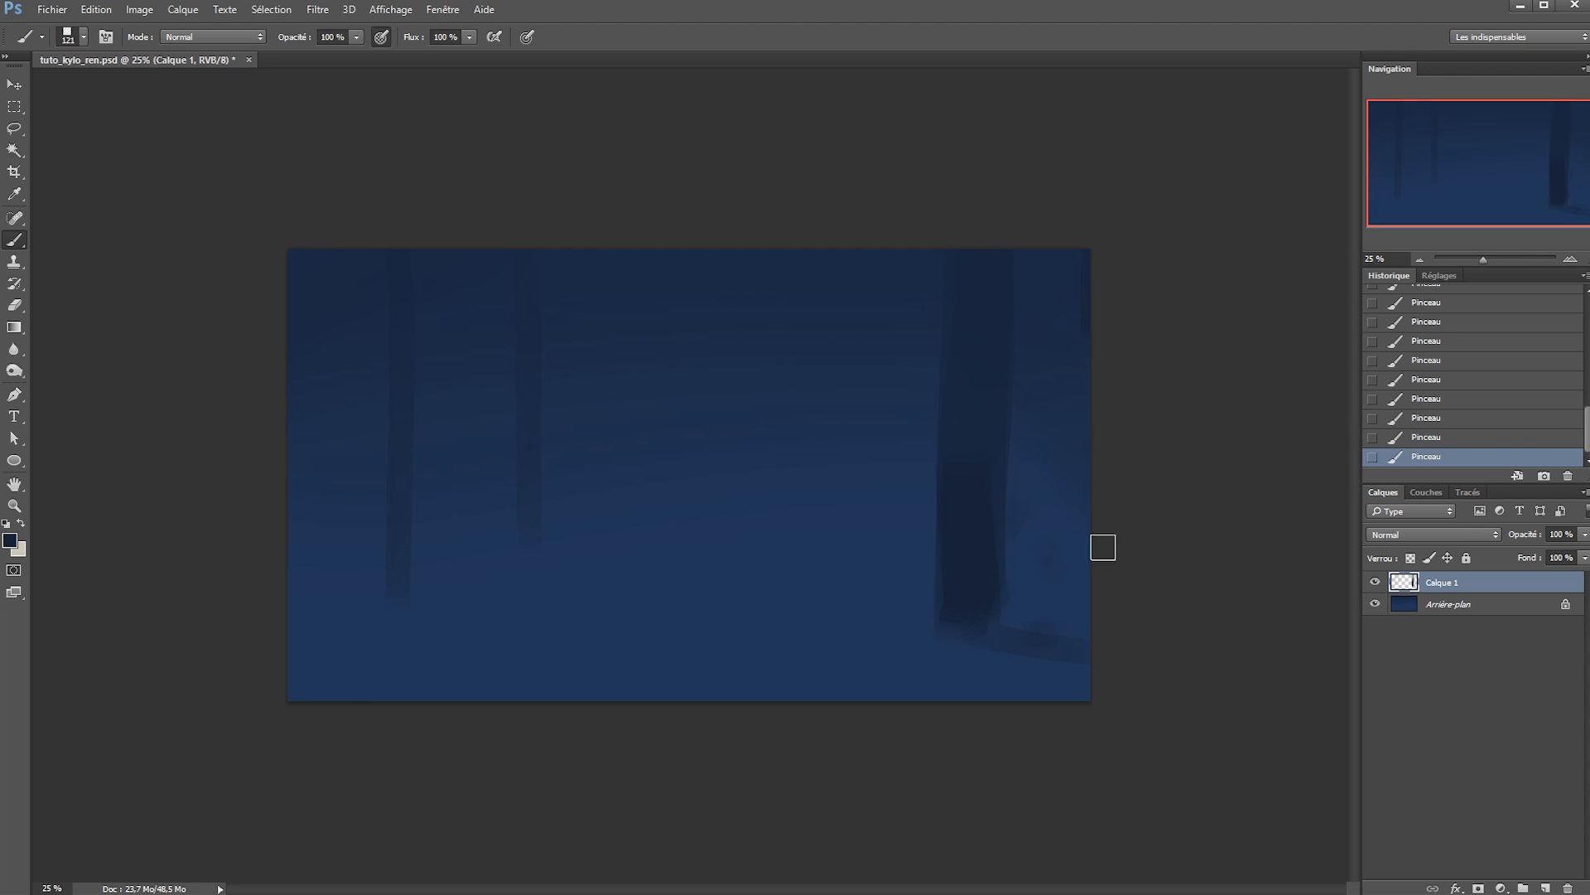
pyautogui.moveTo(1090, 248); pyautogui.dragTo(1061, 723)
pyautogui.hotkey('ctrl', 'alt', 'z')
pyautogui.hotkey('ctrl', 'alt', 'z')
pyautogui.moveTo(1091, 608); pyautogui.dragTo(1105, 245)
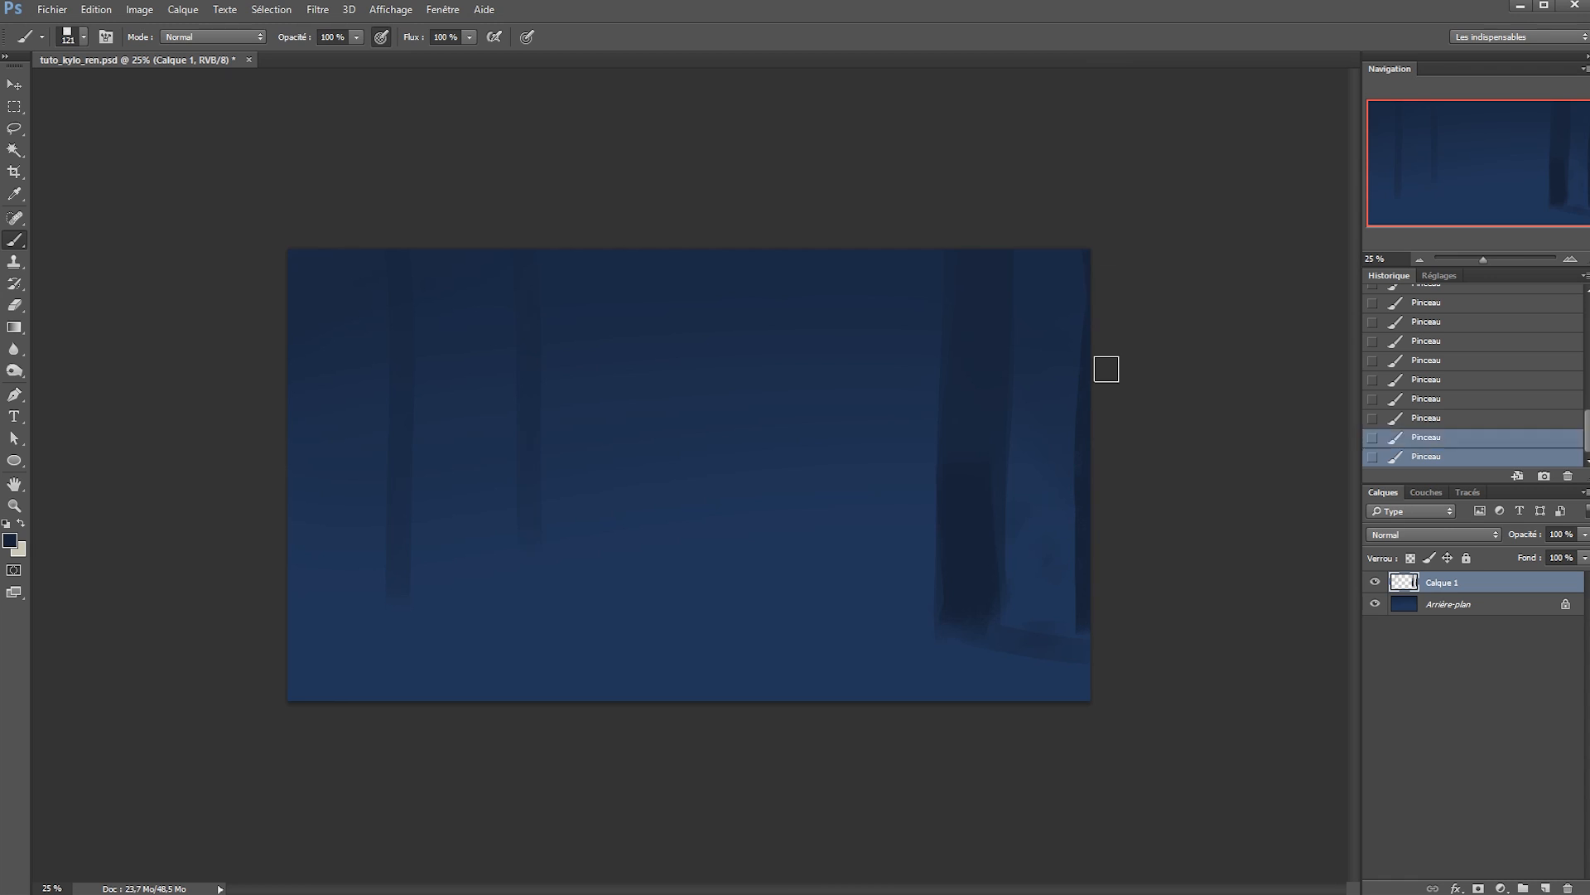
# Paint a thinner trunk just left of the thick tree with the chalk brush at 97 px.
pyautogui.press('alt')
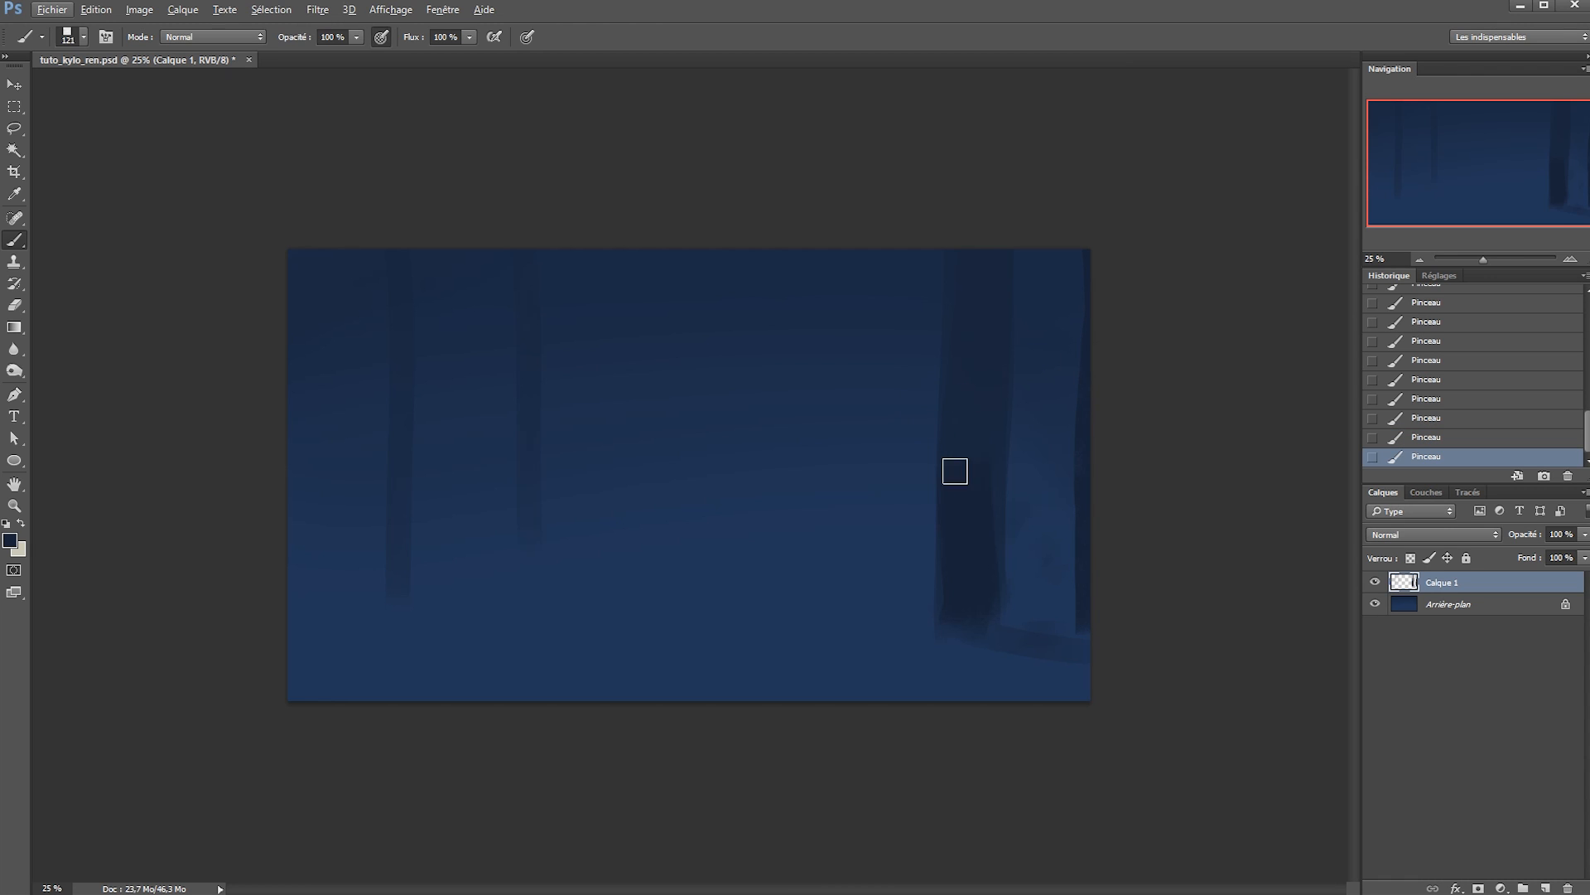
pyautogui.rightClick(960, 430)
pyautogui.click(1105, 465)
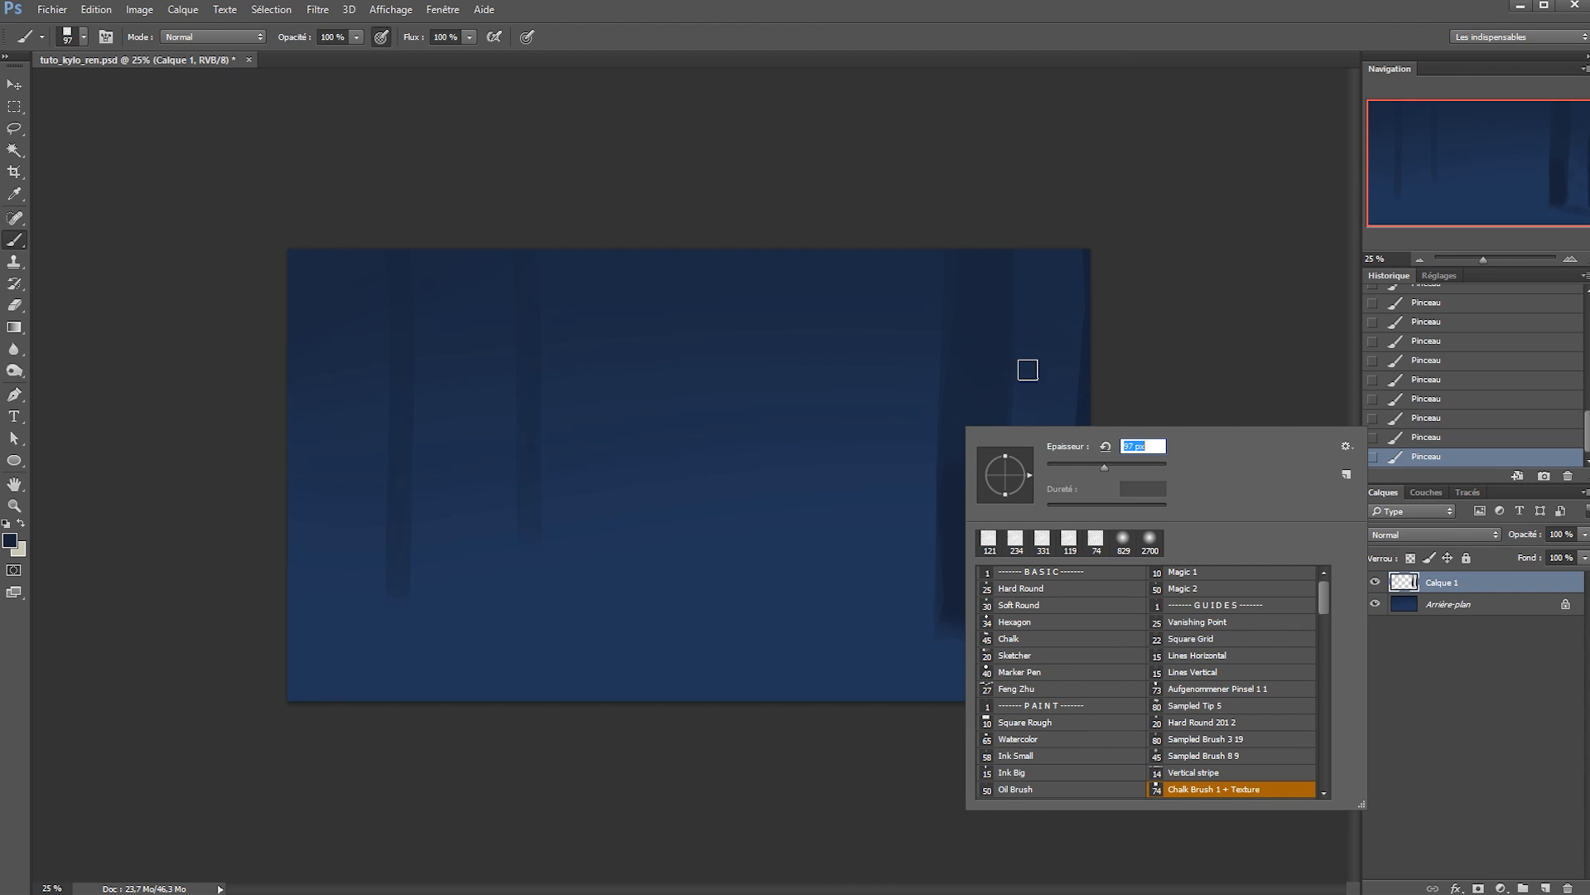
pyautogui.press('Return')
pyautogui.moveTo(902, 288)
pyautogui.mouseDown()
pyautogui.moveTo(920, 599)
pyautogui.moveTo(909, 391)
pyautogui.moveTo(912, 580)
pyautogui.mouseUp()
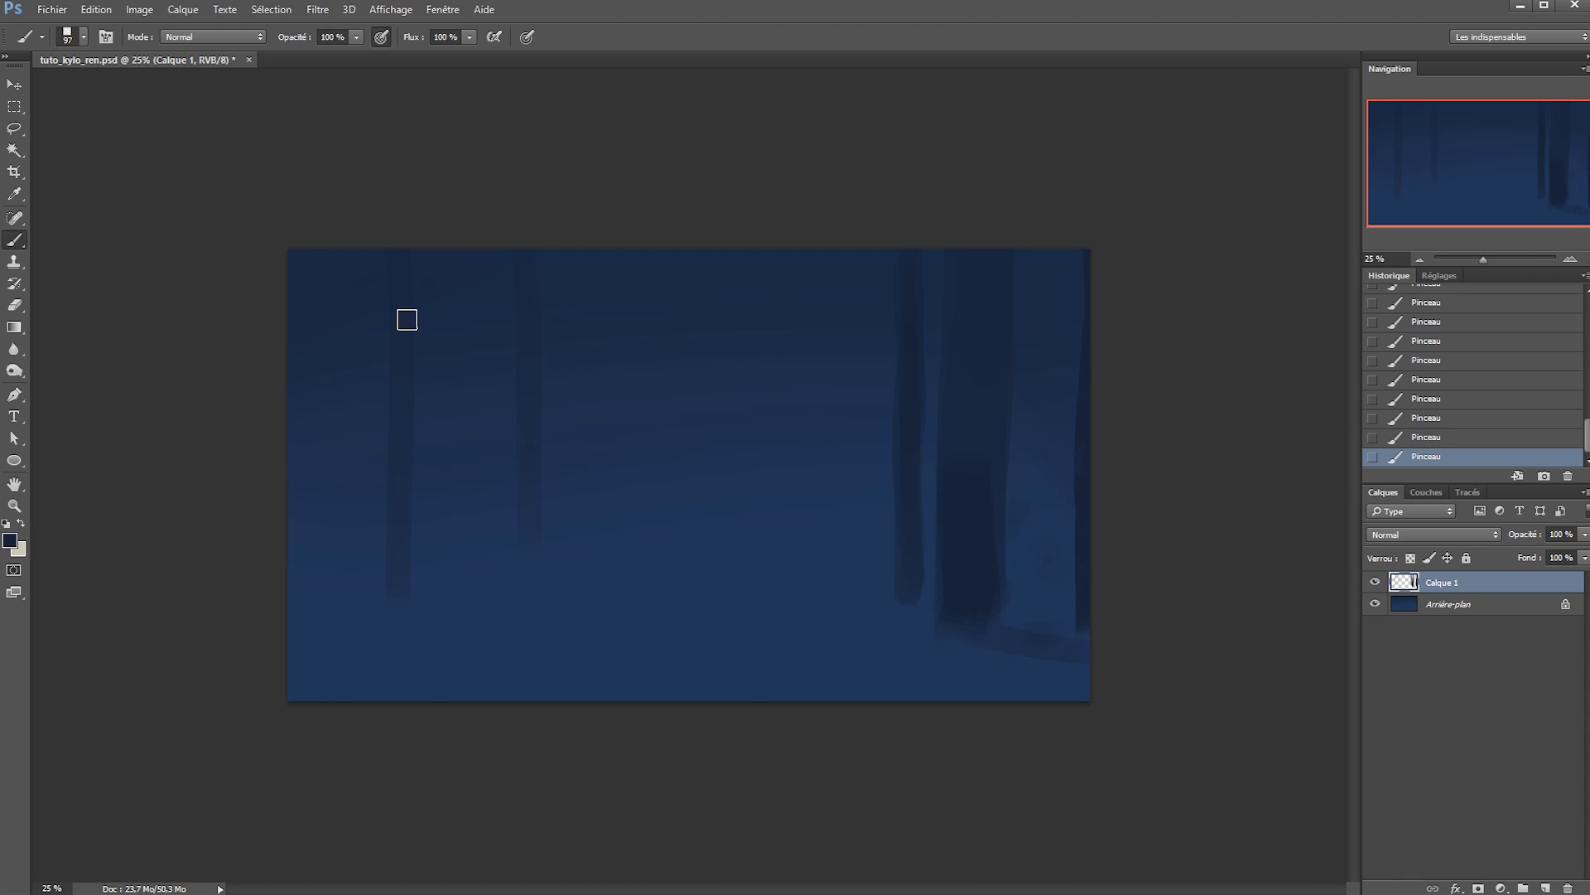
# Strengthen the left trunk and add a third trunk closer to the middle of the scene.
pyautogui.moveTo(378, 226)
pyautogui.mouseDown()
pyautogui.moveTo(414, 492)
pyautogui.moveTo(395, 223)
pyautogui.moveTo(406, 606)
pyautogui.mouseUp()
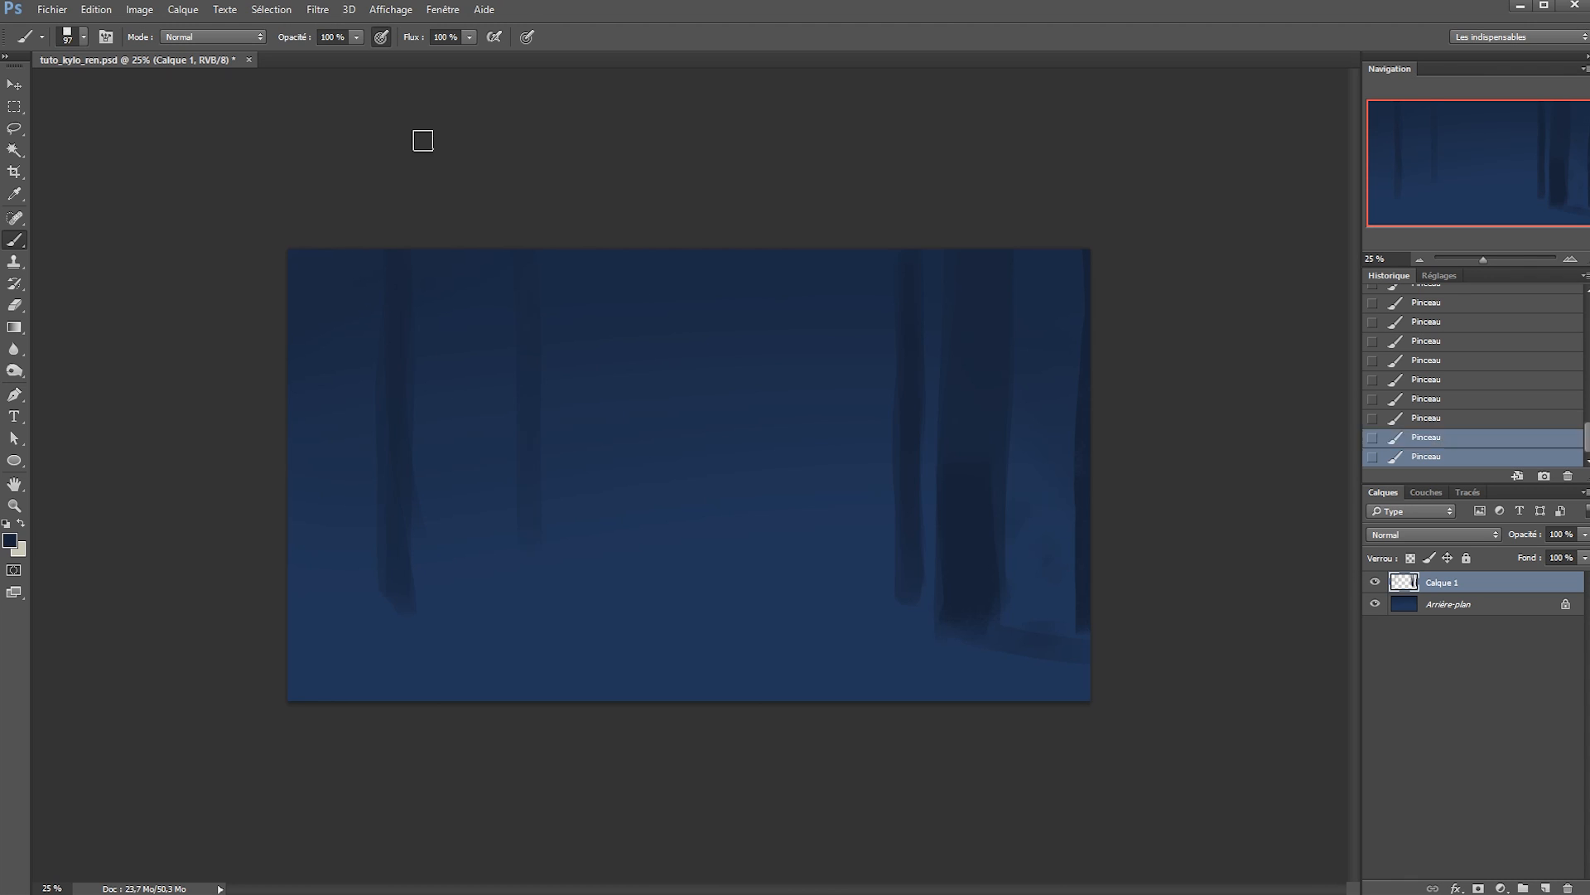
pyautogui.moveTo(615, 253); pyautogui.dragTo(618, 480)
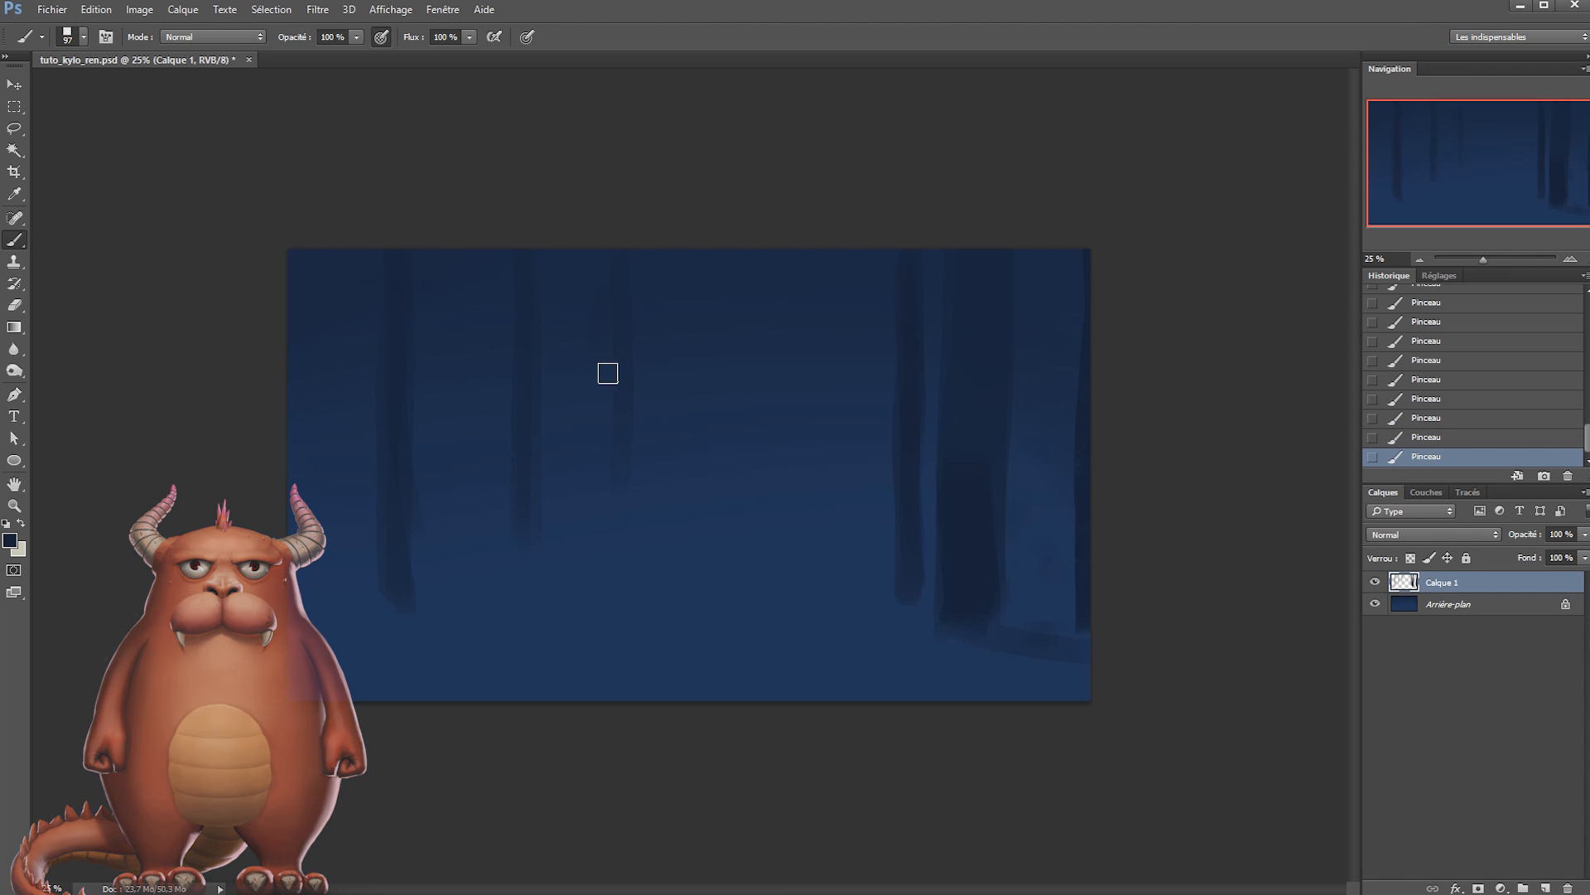
pyautogui.moveTo(616, 228); pyautogui.dragTo(630, 556)
pyautogui.press('alt')
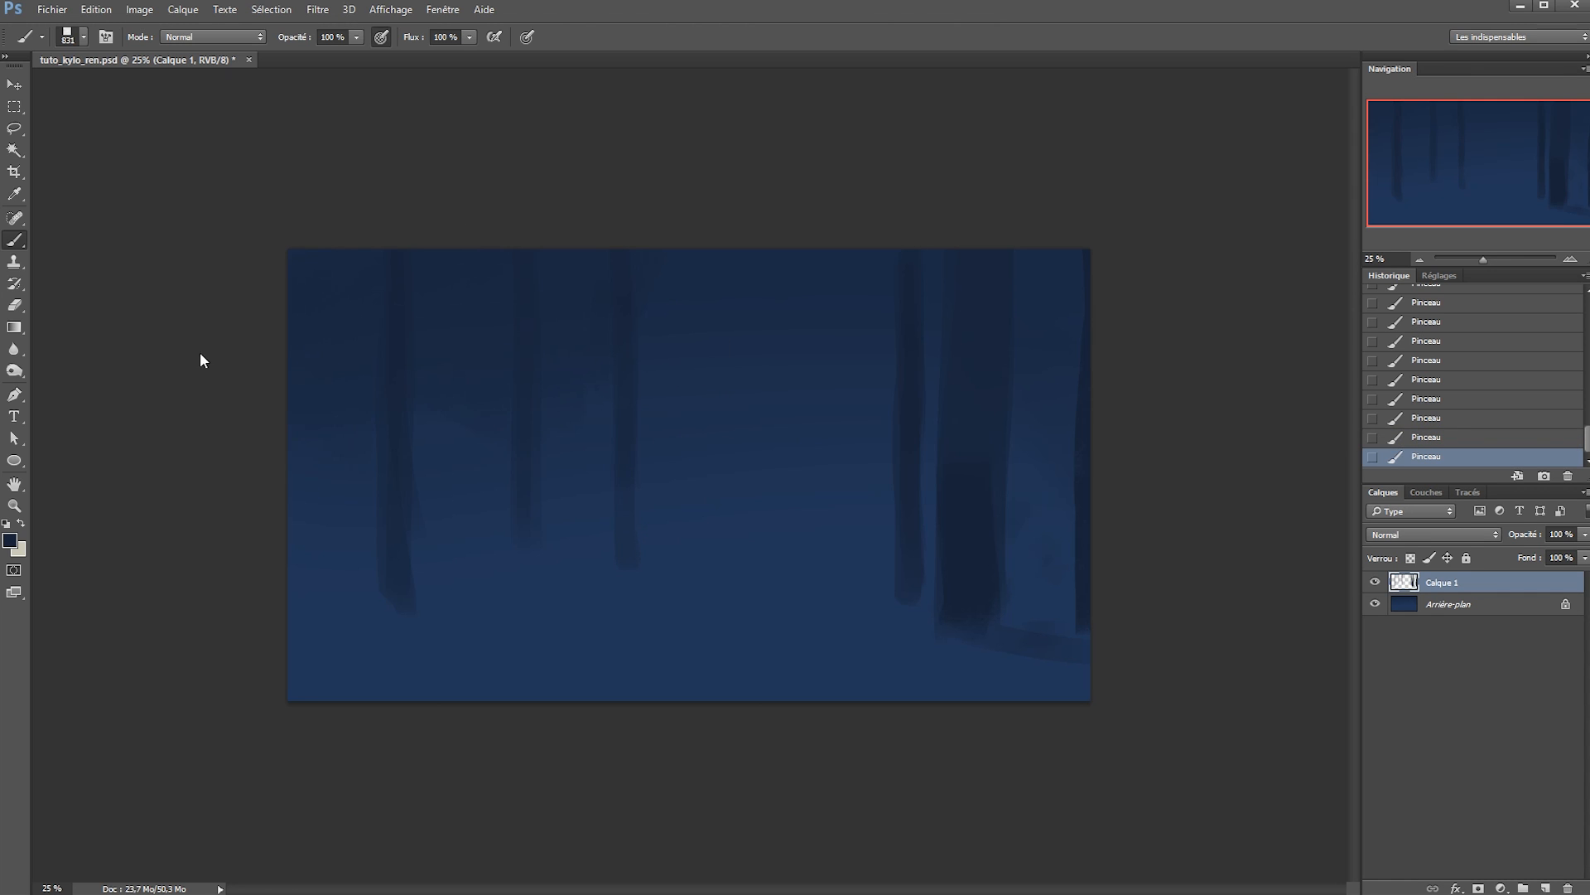
# Pick a near-black blue and darken the thick right-hand trunk with it.
pyautogui.click(11, 540)
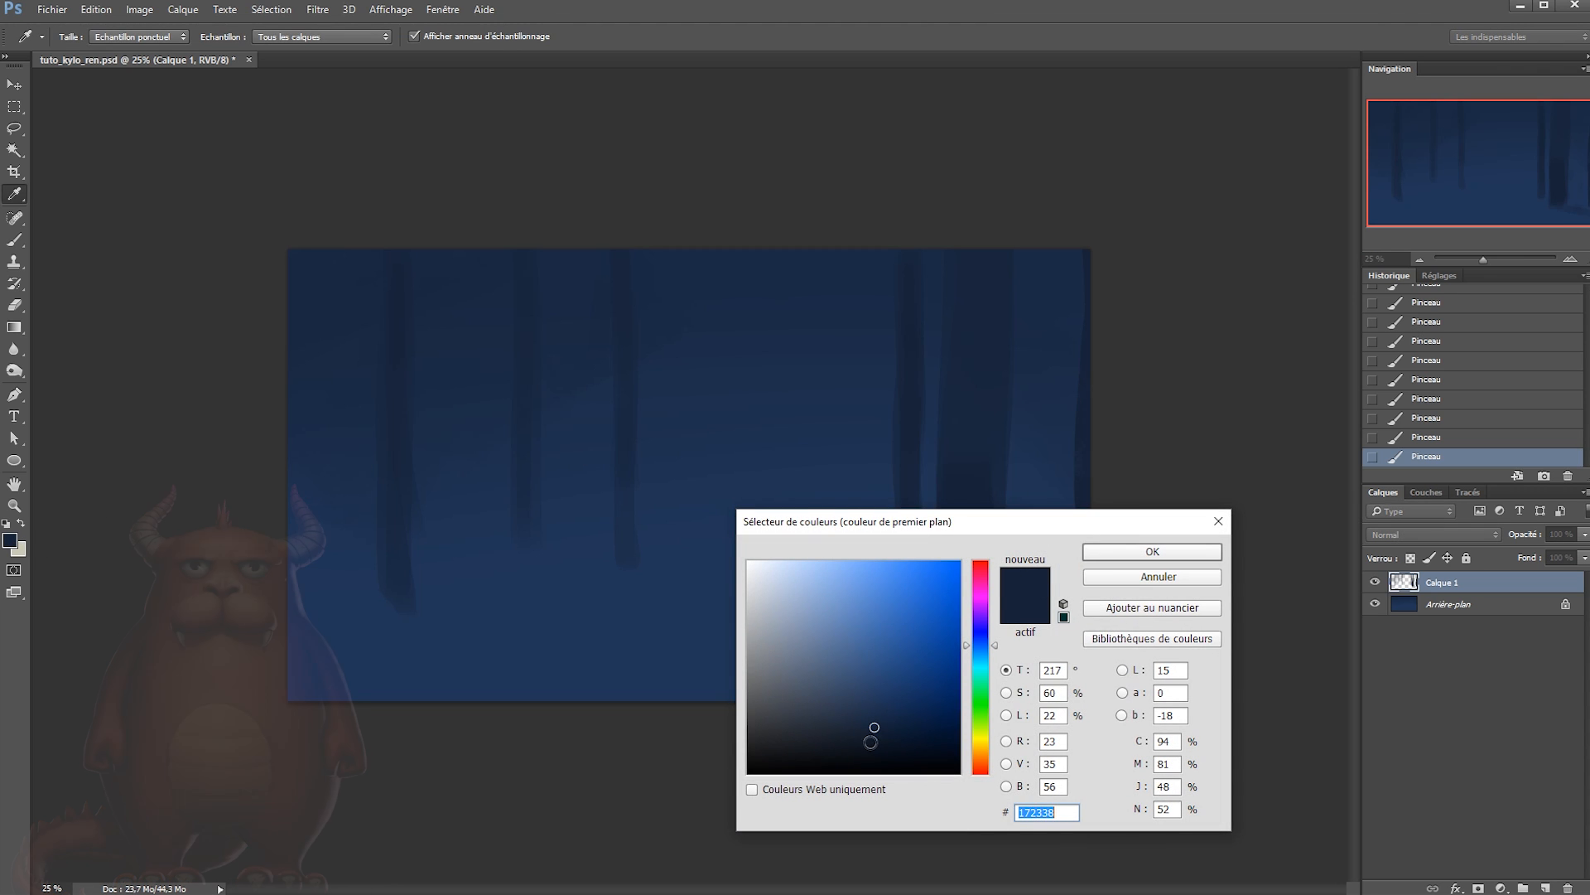
pyautogui.click(1110, 552)
pyautogui.moveTo(846, 532); pyautogui.dragTo(737, 530)
pyautogui.moveTo(959, 602)
pyautogui.mouseDown()
pyautogui.moveTo(961, 490)
pyautogui.moveTo(956, 587)
pyautogui.moveTo(951, 468)
pyautogui.moveTo(959, 604)
pyautogui.moveTo(945, 461)
pyautogui.moveTo(959, 612)
pyautogui.moveTo(979, 577)
pyautogui.moveTo(986, 597)
pyautogui.moveTo(992, 225)
pyautogui.moveTo(973, 492)
pyautogui.moveTo(980, 247)
pyautogui.moveTo(997, 476)
pyautogui.moveTo(984, 230)
pyautogui.moveTo(998, 527)
pyautogui.mouseUp()
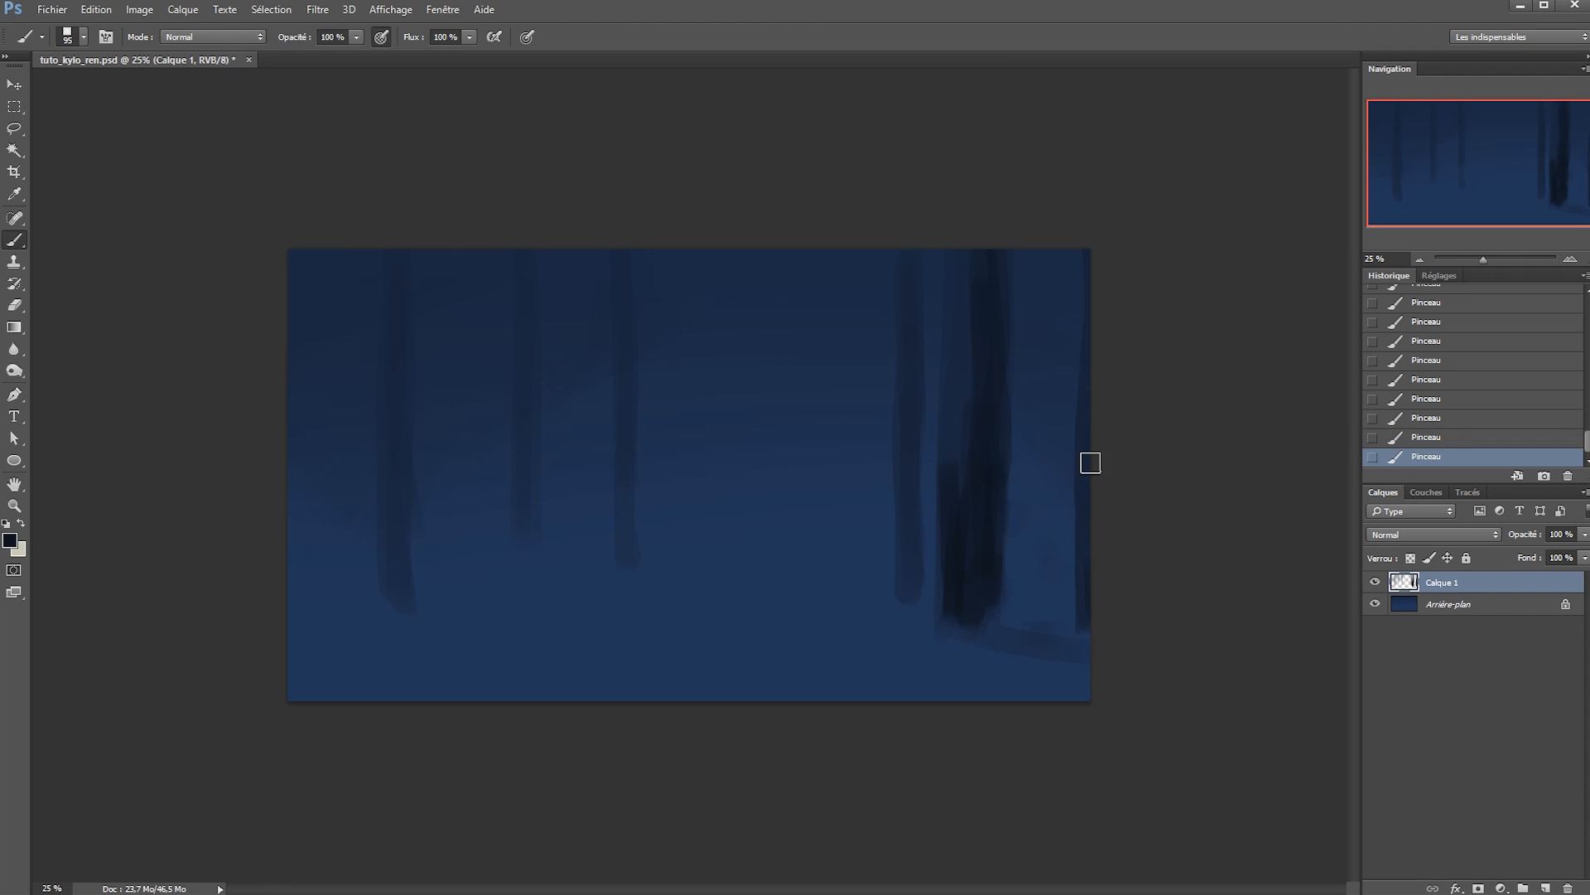
# Paint a rounded bush beside the thick trunk, faint ground marks along the horizon and undergrowth at the far left with small brushes.
pyautogui.rightClick(1036, 532)
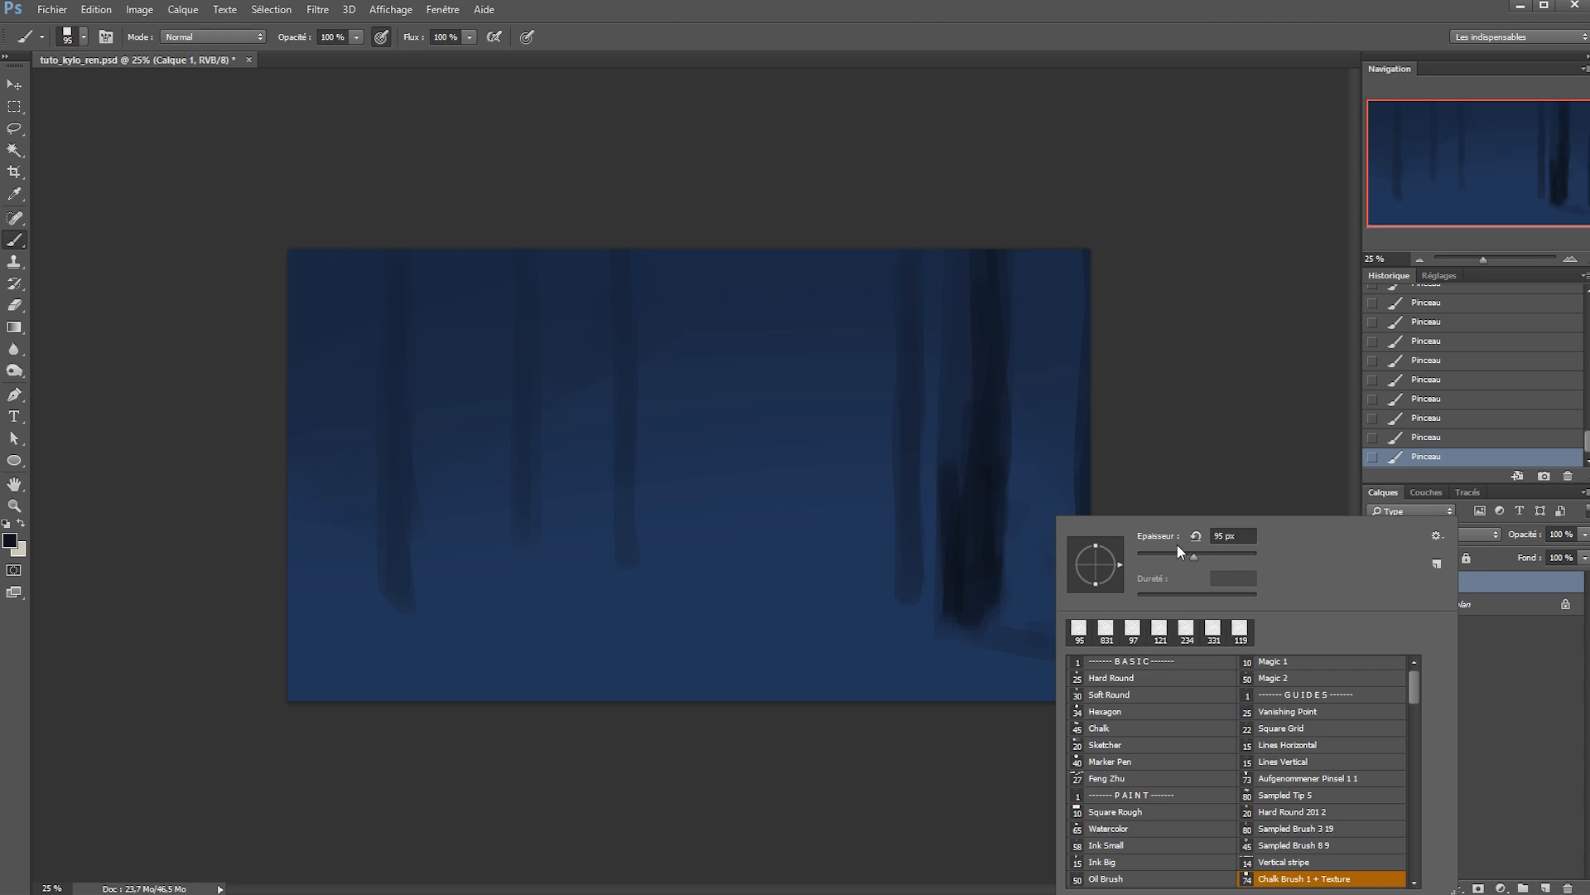
pyautogui.click(949, 572)
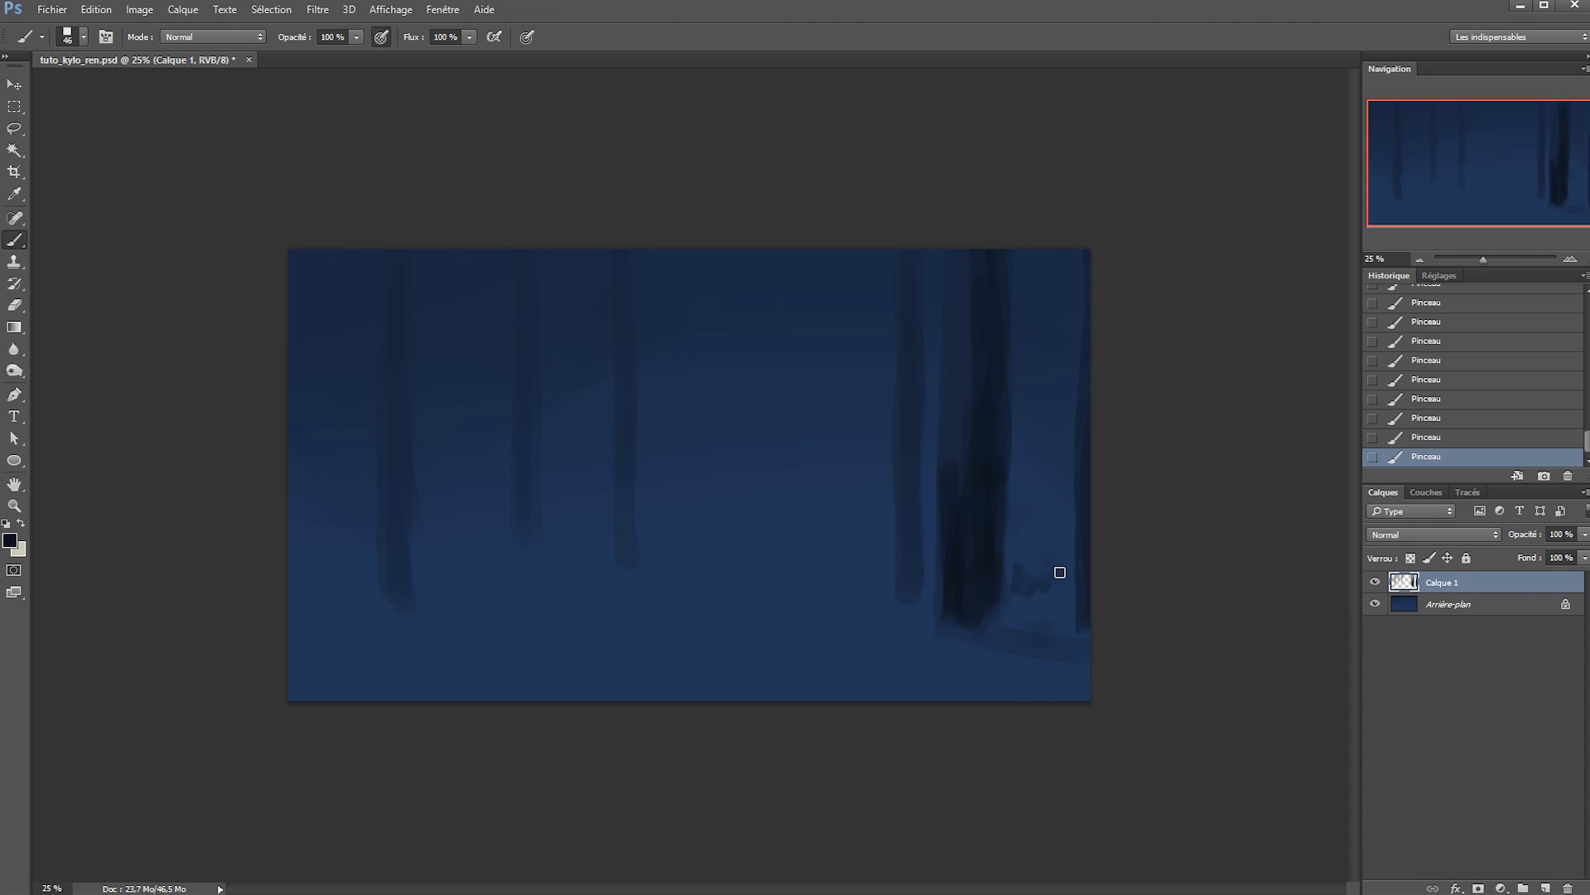
pyautogui.press('x')
pyautogui.keyDown('alt'); pyautogui.click(1032, 587); pyautogui.keyUp('alt')
pyautogui.moveTo(884, 487)
pyautogui.mouseDown()
pyautogui.moveTo(696, 492)
pyautogui.moveTo(872, 471)
pyautogui.mouseUp()
pyautogui.moveTo(338, 603)
pyautogui.mouseDown()
pyautogui.moveTo(356, 603)
pyautogui.moveTo(330, 558)
pyautogui.mouseUp()
# Paint a dark fallen branch with an upright twig across the lower-left corner of the canvas.
pyautogui.moveTo(381, 613)
pyautogui.mouseDown()
pyautogui.moveTo(312, 585)
pyautogui.moveTo(377, 651)
pyautogui.moveTo(544, 701)
pyautogui.mouseUp()
pyautogui.moveTo(392, 669); pyautogui.dragTo(539, 700)
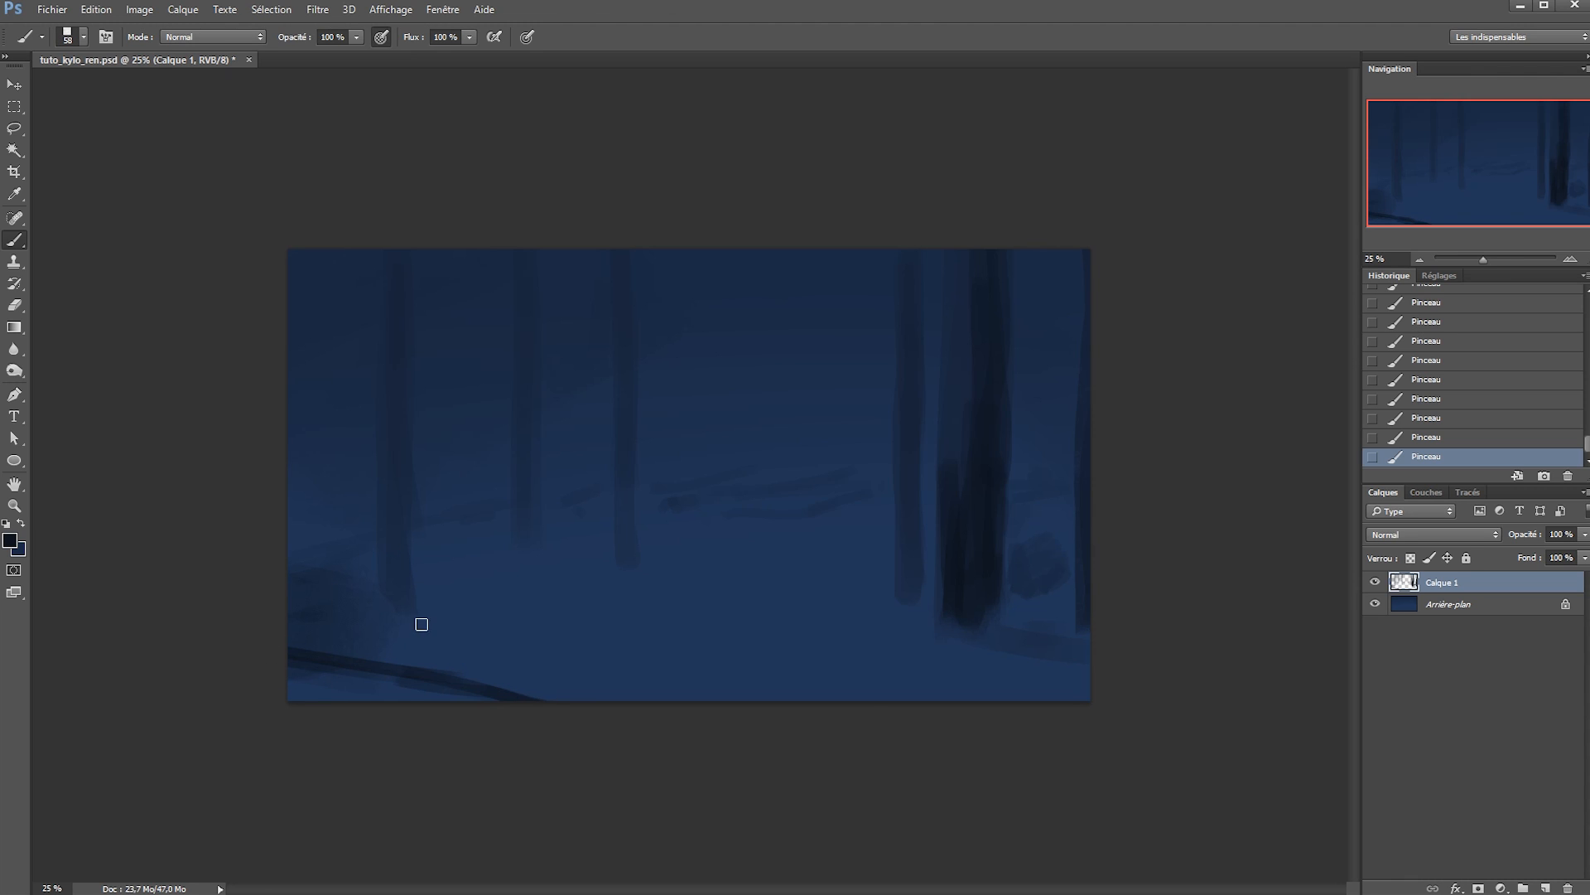
pyautogui.rightClick(473, 619)
pyautogui.click(568, 553)
pyautogui.click(430, 676)
pyautogui.moveTo(430, 677); pyautogui.dragTo(400, 617)
# Darken the large left trunk over its full height and add a thin dark trunk on each side of it.
pyautogui.moveTo(393, 578); pyautogui.dragTo(389, 600)
pyautogui.moveTo(390, 572)
pyautogui.mouseDown()
pyautogui.moveTo(418, 286)
pyautogui.moveTo(397, 241)
pyautogui.moveTo(398, 403)
pyautogui.moveTo(405, 125)
pyautogui.mouseUp()
pyautogui.rightClick(478, 346)
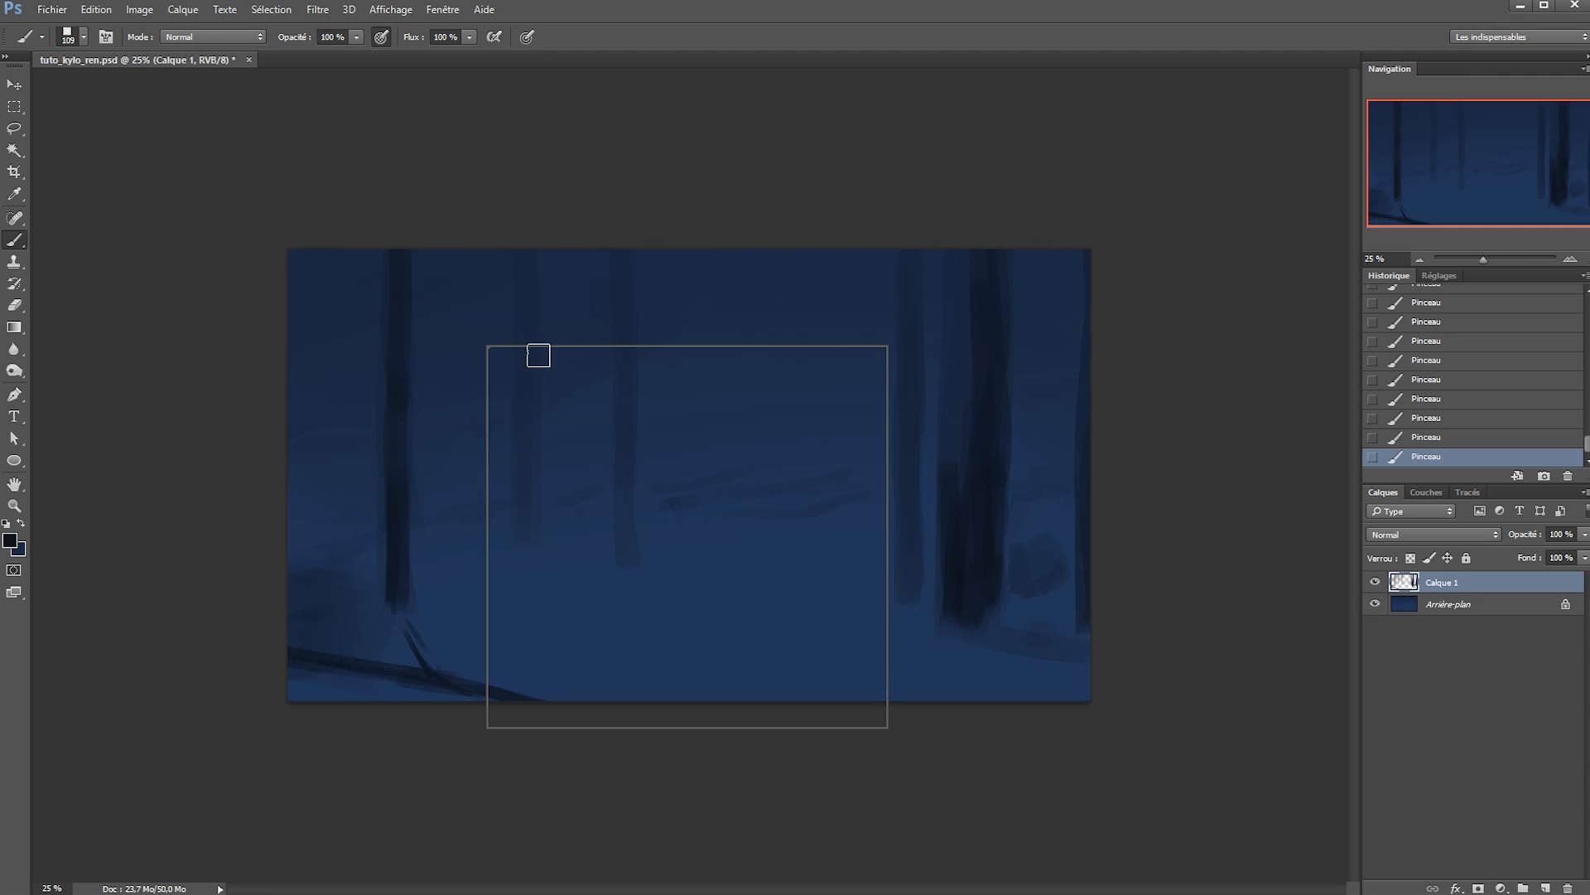
pyautogui.click(589, 388)
pyautogui.press('Return')
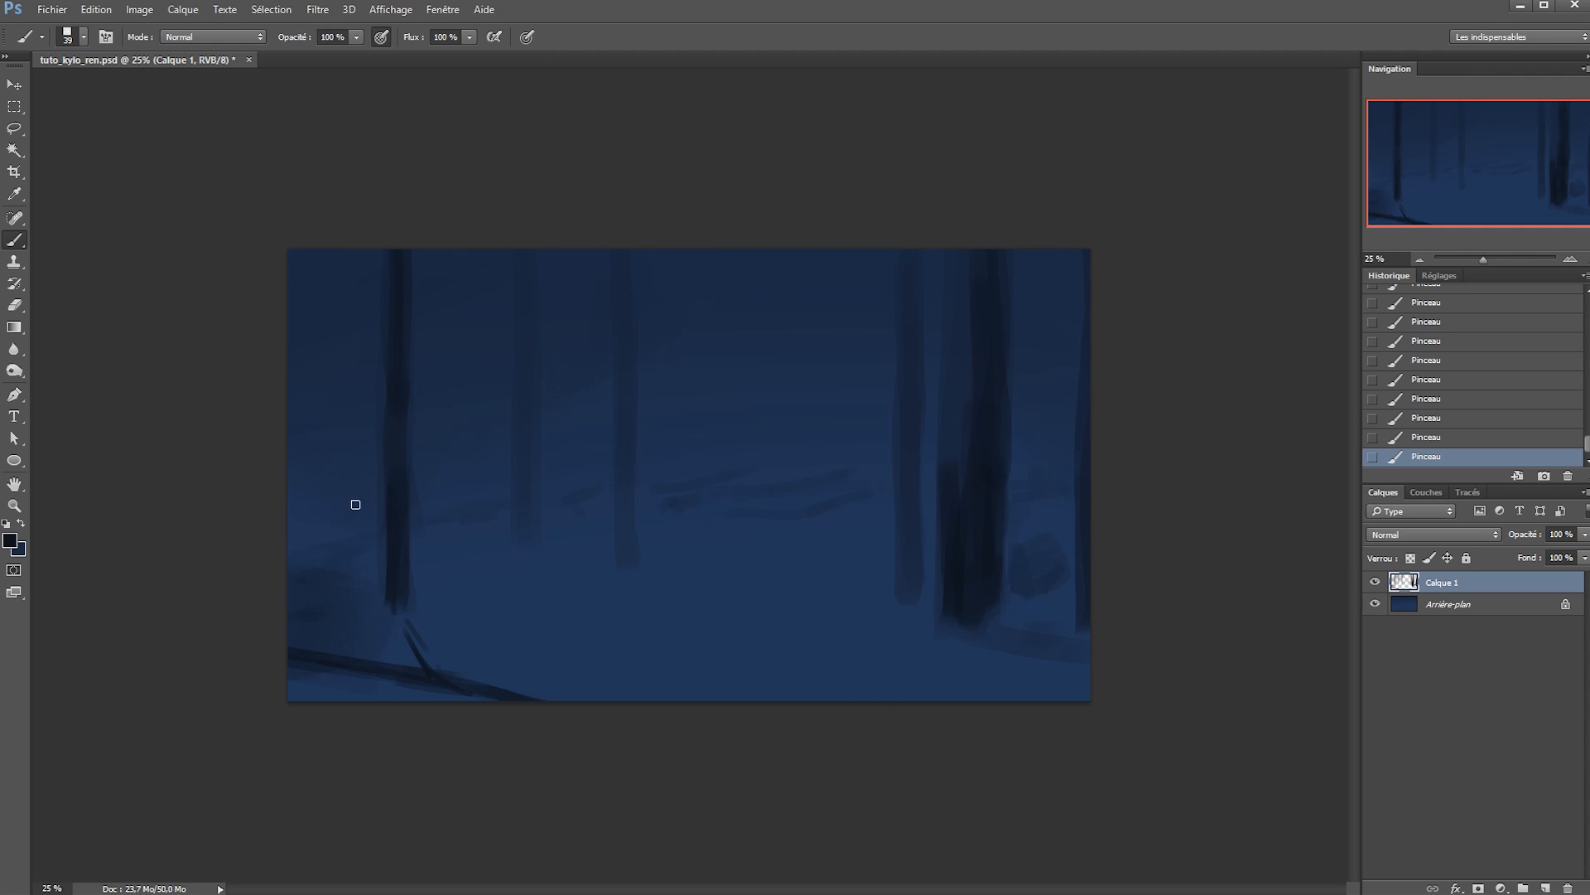
pyautogui.moveTo(367, 566); pyautogui.dragTo(354, 229)
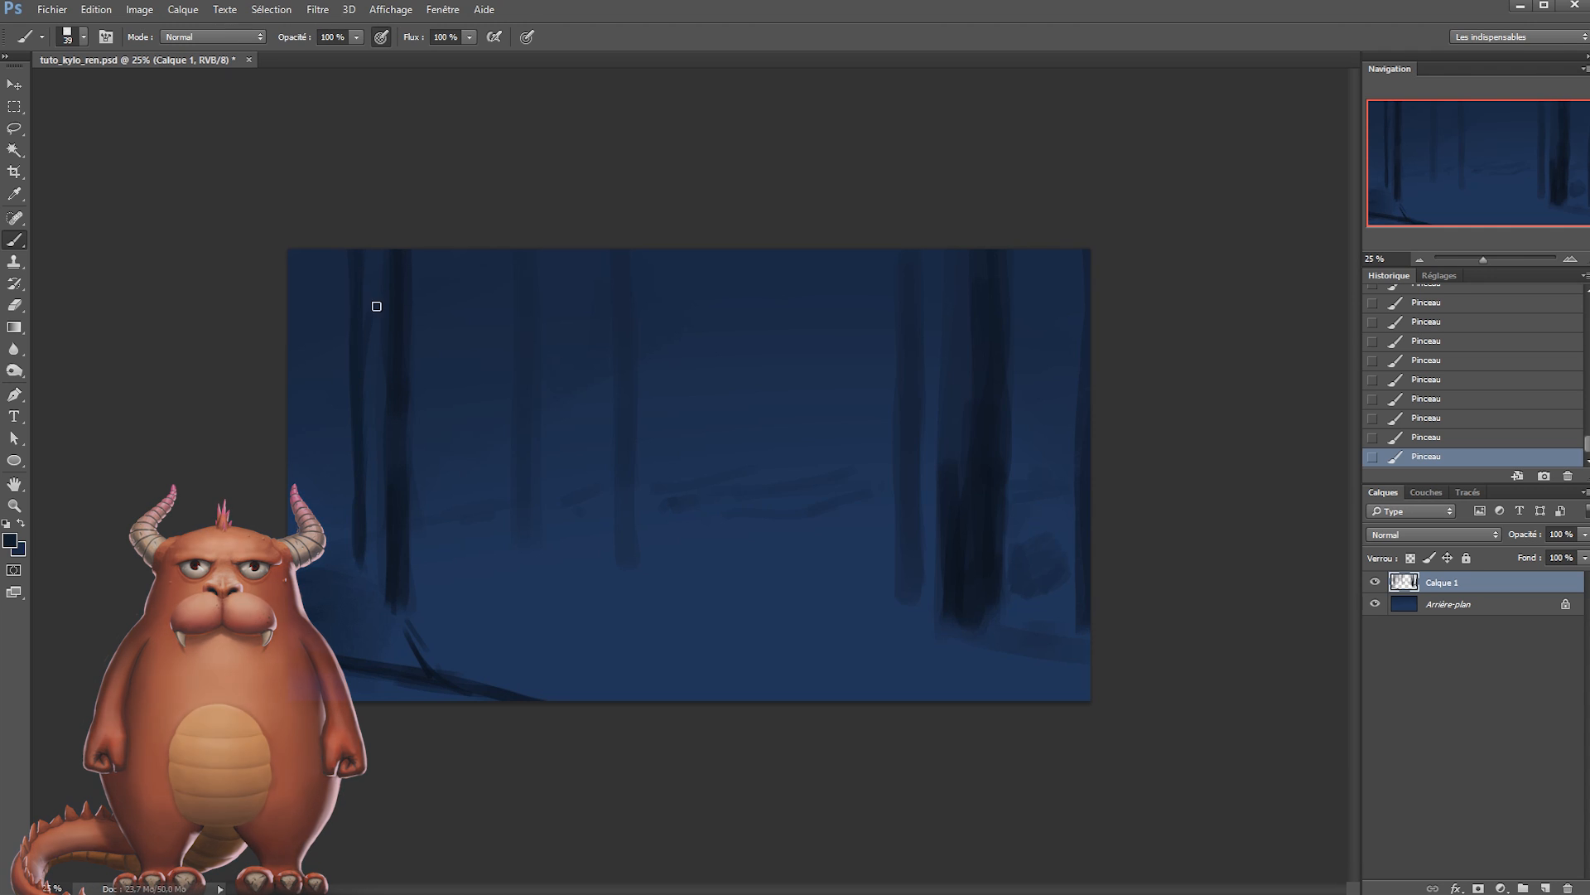
pyautogui.press('alt')
pyautogui.keyDown('alt'); pyautogui.click(391, 550); pyautogui.keyUp('alt')
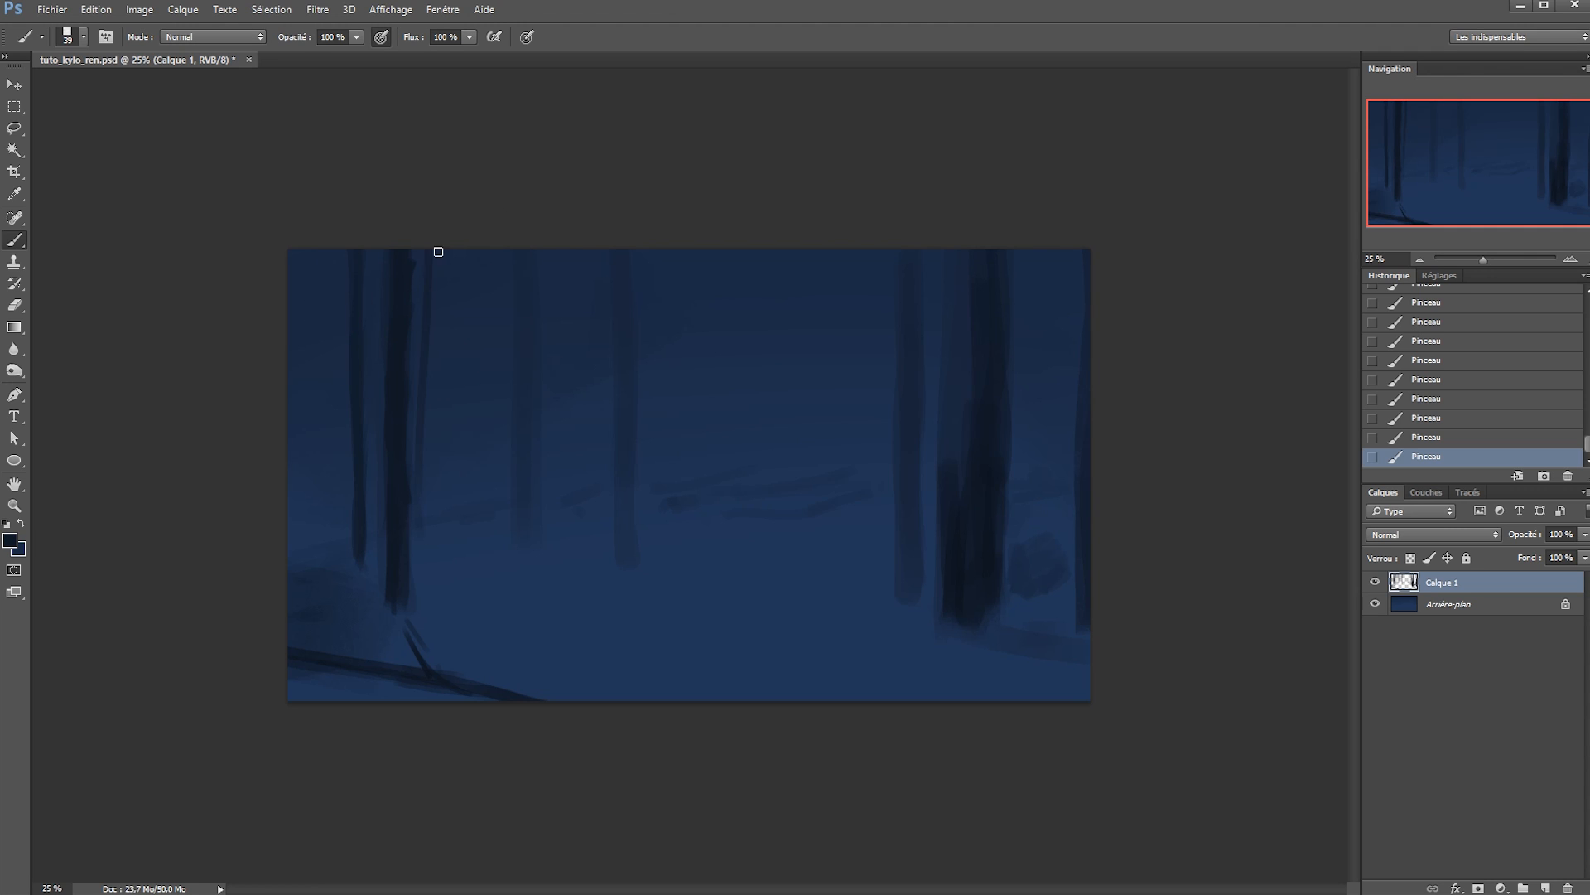
# Add a faint trunk right of the dark left tree and darken the two central-left trunks with a 94 px brush.
pyautogui.keyDown('alt'); pyautogui.rightClick(450, 332); pyautogui.keyUp('alt')
pyautogui.moveTo(454, 240); pyautogui.dragTo(457, 507)
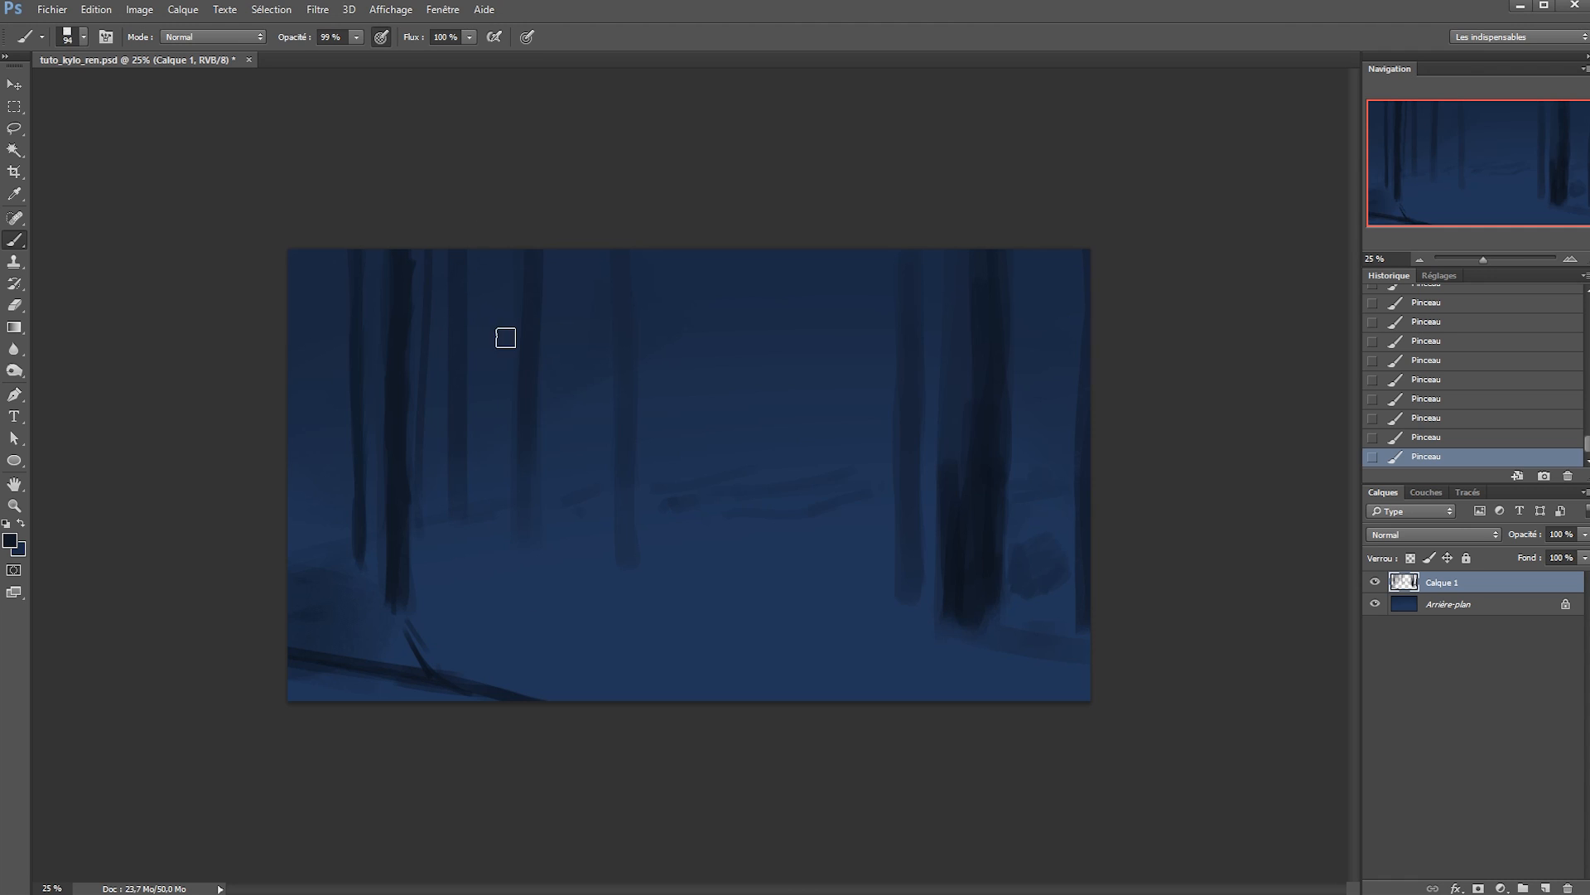
pyautogui.moveTo(524, 245); pyautogui.dragTo(525, 497)
pyautogui.moveTo(627, 555); pyautogui.dragTo(614, 240)
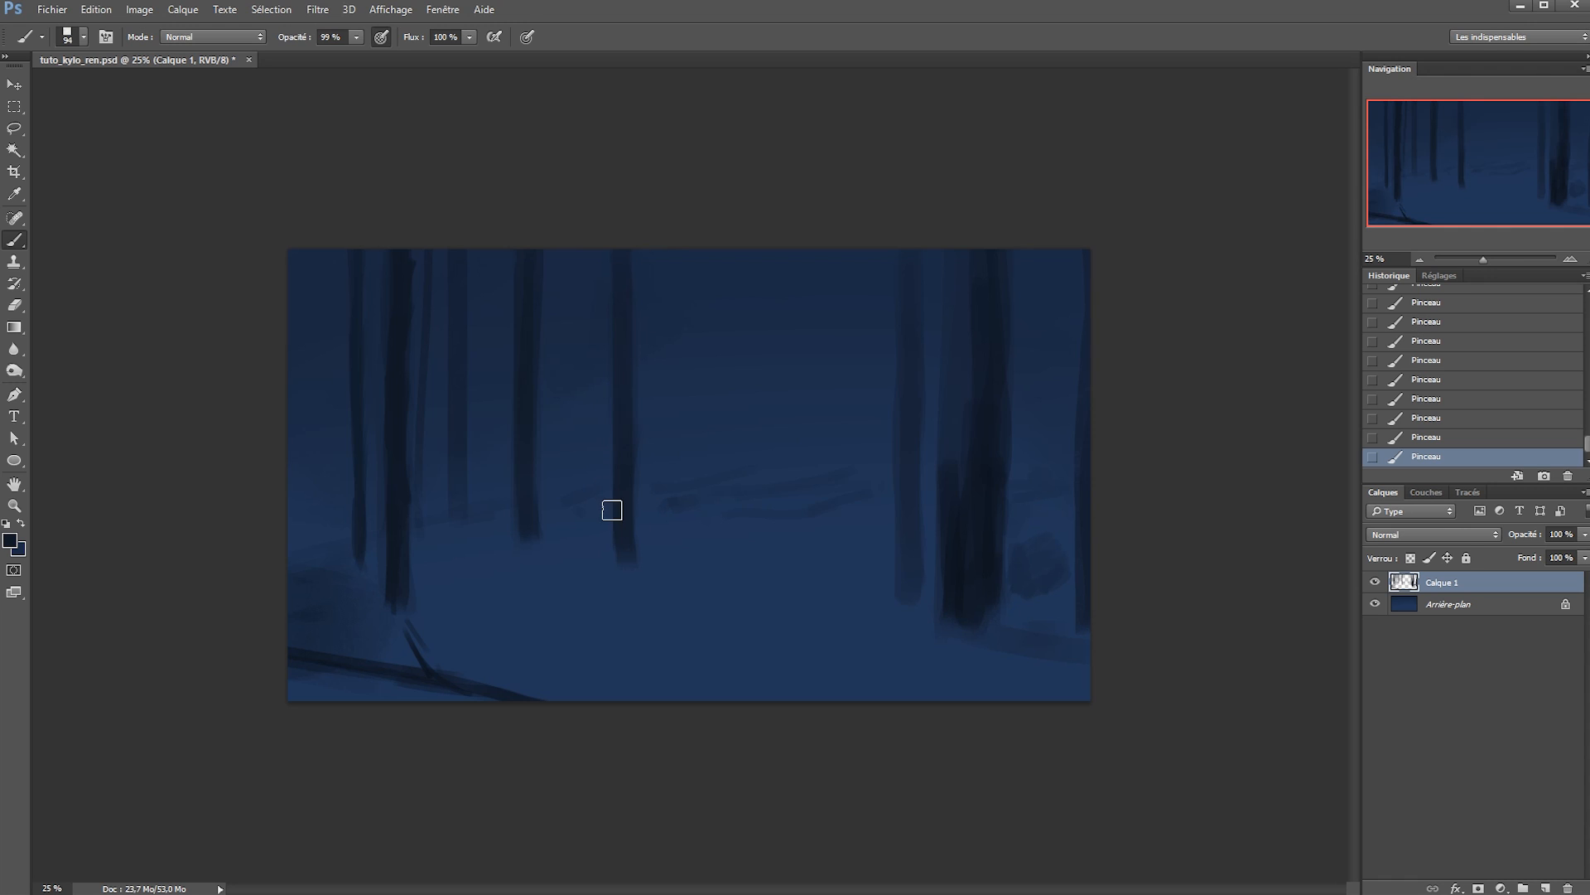
# Paint a slightly leaning trunk near the canvas's left edge with a 53 px brush.
pyautogui.moveTo(327, 306); pyautogui.dragTo(341, 424)
pyautogui.rightClick(377, 399)
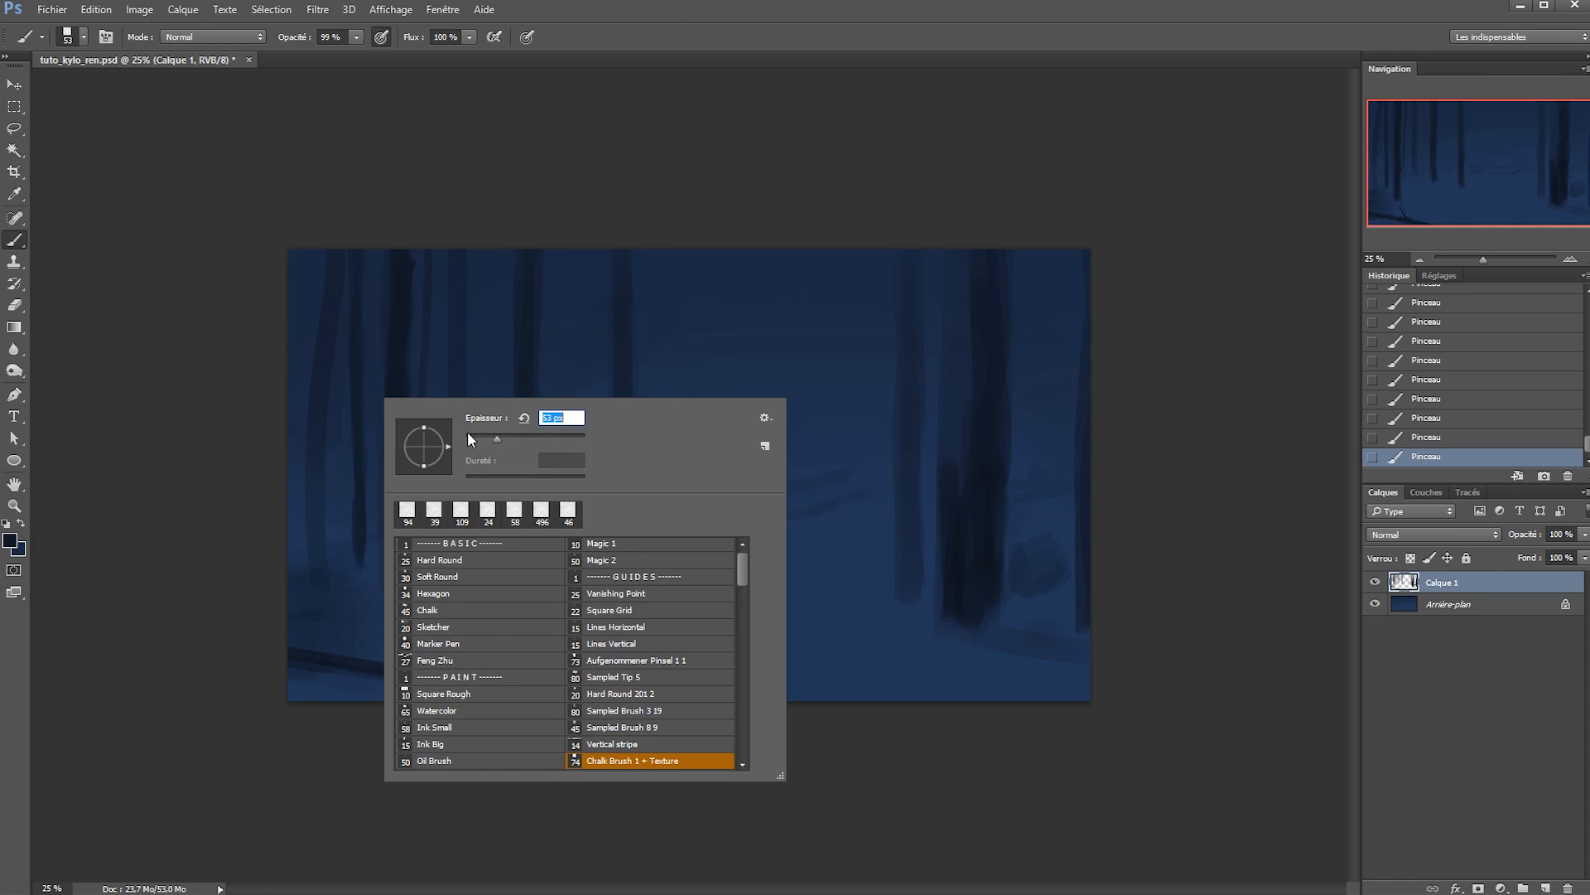
pyautogui.click(315, 555)
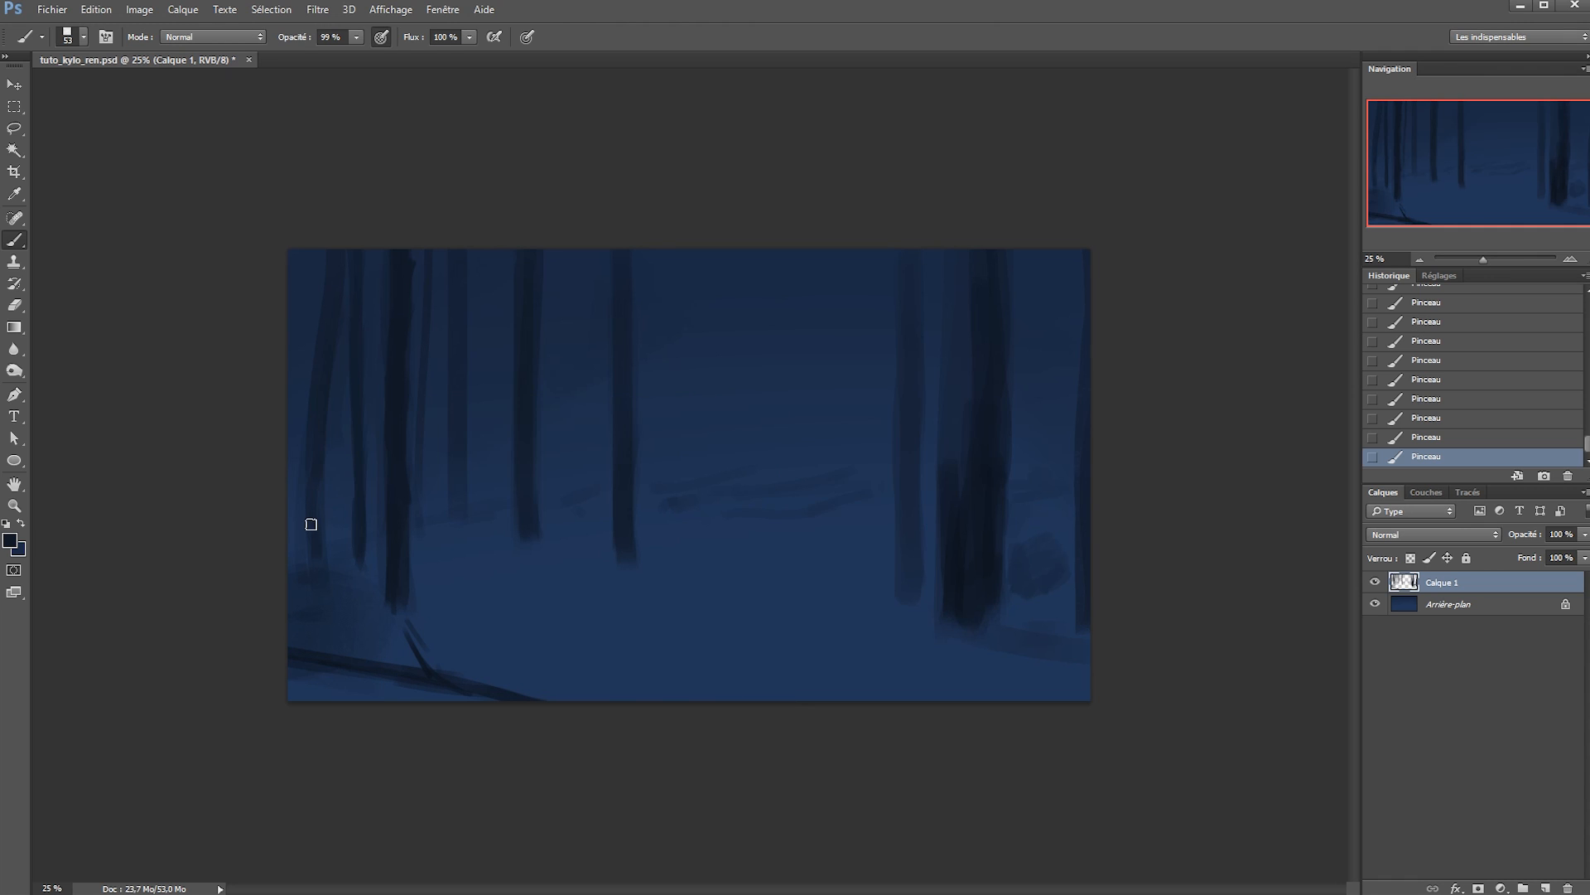
# Paint thin distant trunks in and beside the central clearing with 15 px and 22 px brushes.
pyautogui.rightClick(858, 480)
pyautogui.click(940, 517)
pyautogui.click(845, 503)
pyautogui.rightClick(734, 405)
pyautogui.click(828, 444)
pyautogui.click(664, 157)
pyautogui.moveTo(671, 248); pyautogui.dragTo(672, 456)
pyautogui.press('x')
pyautogui.moveTo(583, 248); pyautogui.dragTo(582, 469)
# Pick a greyer blue foreground colour and switch to a streaky textured brush for the ground.
pyautogui.click(22, 550)
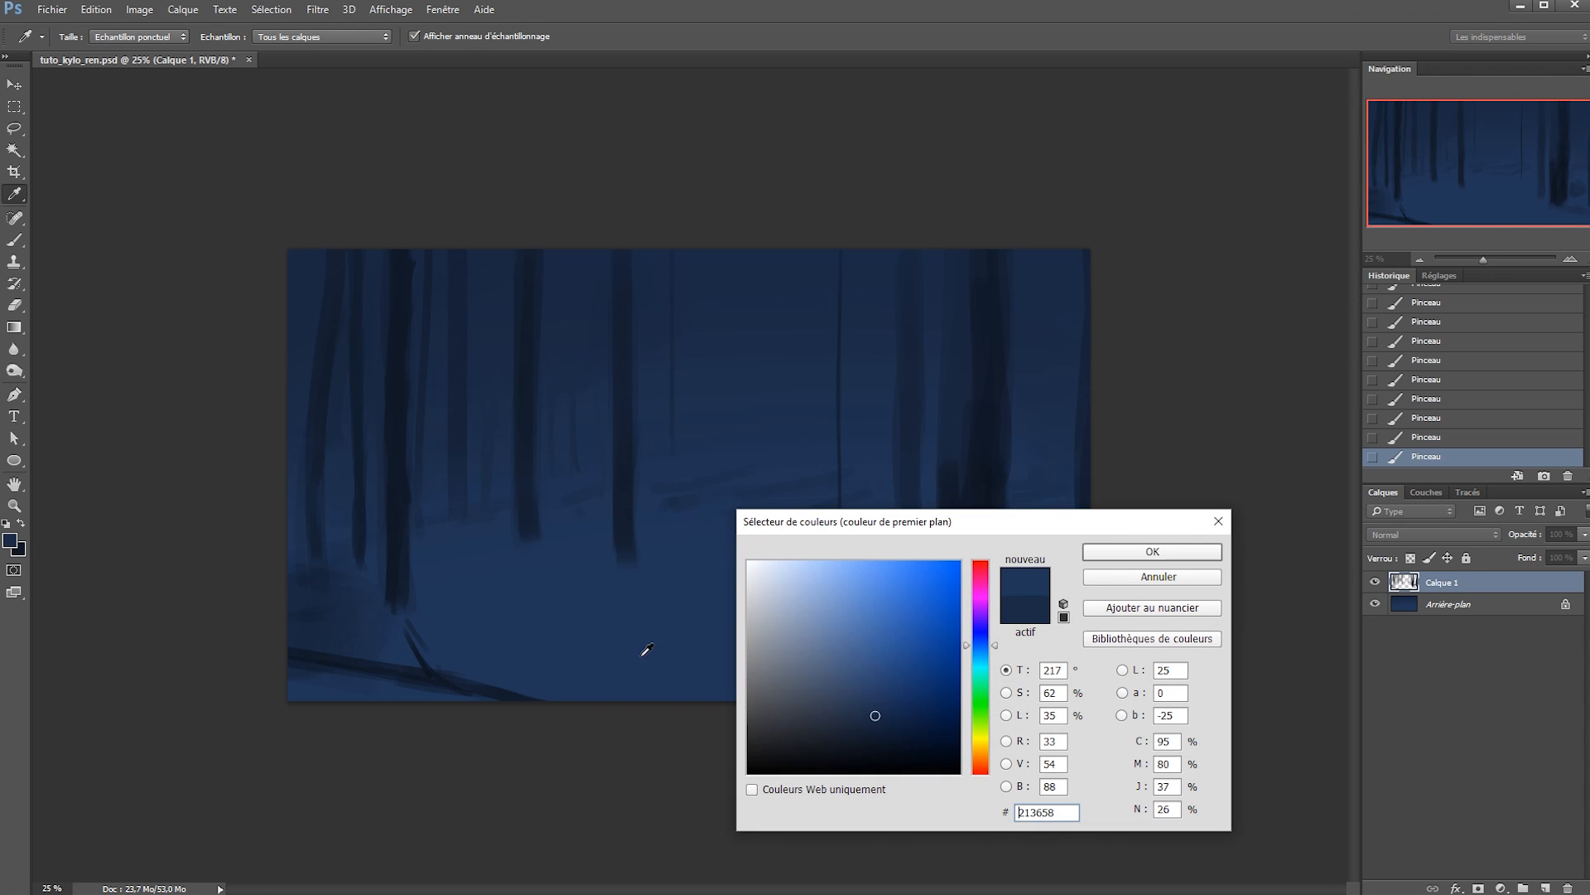
pyautogui.click(809, 692)
pyautogui.click(1138, 550)
pyautogui.rightClick(920, 846)
pyautogui.moveTo(1018, 675); pyautogui.dragTo(1017, 705)
pyautogui.doubleClick(755, 734)
pyautogui.moveTo(494, 625)
pyautogui.mouseDown()
pyautogui.moveTo(756, 620)
pyautogui.moveTo(849, 595)
pyautogui.mouseUp()
pyautogui.hotkey('ctrl', 'z')
pyautogui.hotkey('ctrl', 'z')
# Add a new layer and paint pale ground streaks through the central clearing at 50% brush opacity.
pyautogui.hotkey('ctrl', 'shift', 'alt', 'n')
pyautogui.press('5')
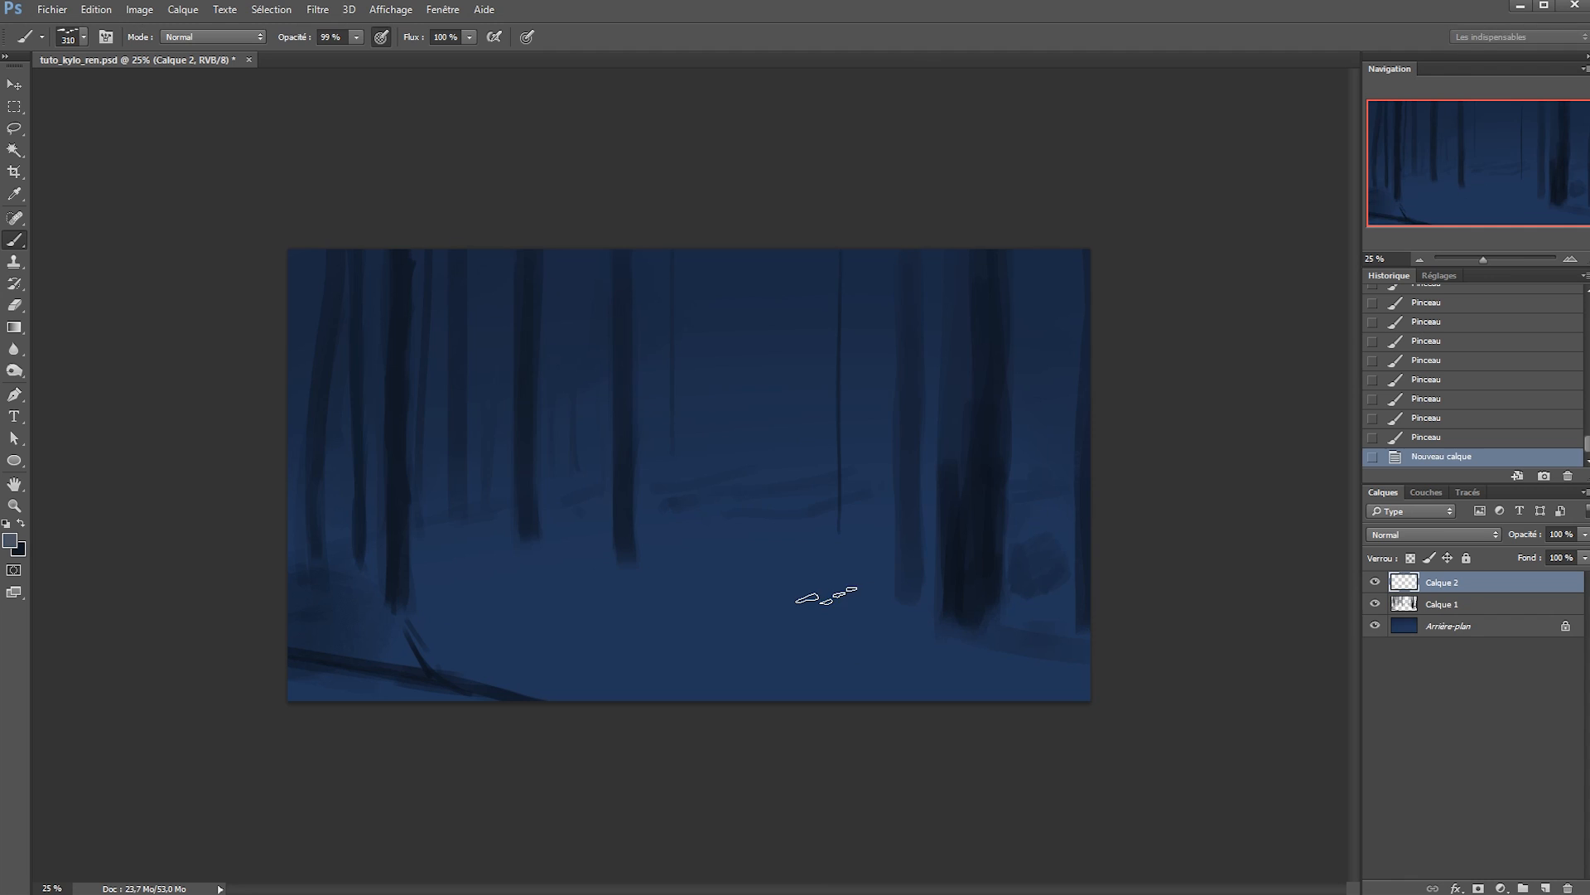
pyautogui.moveTo(575, 629)
pyautogui.mouseDown()
pyautogui.moveTo(793, 646)
pyautogui.moveTo(836, 631)
pyautogui.mouseUp()
pyautogui.moveTo(696, 616)
pyautogui.mouseDown()
pyautogui.moveTo(778, 591)
pyautogui.moveTo(698, 546)
pyautogui.moveTo(729, 511)
pyautogui.mouseUp()
pyautogui.moveTo(752, 511)
pyautogui.mouseDown()
pyautogui.moveTo(687, 497)
pyautogui.moveTo(751, 469)
pyautogui.mouseUp()
pyautogui.moveTo(779, 466); pyautogui.dragTo(670, 482)
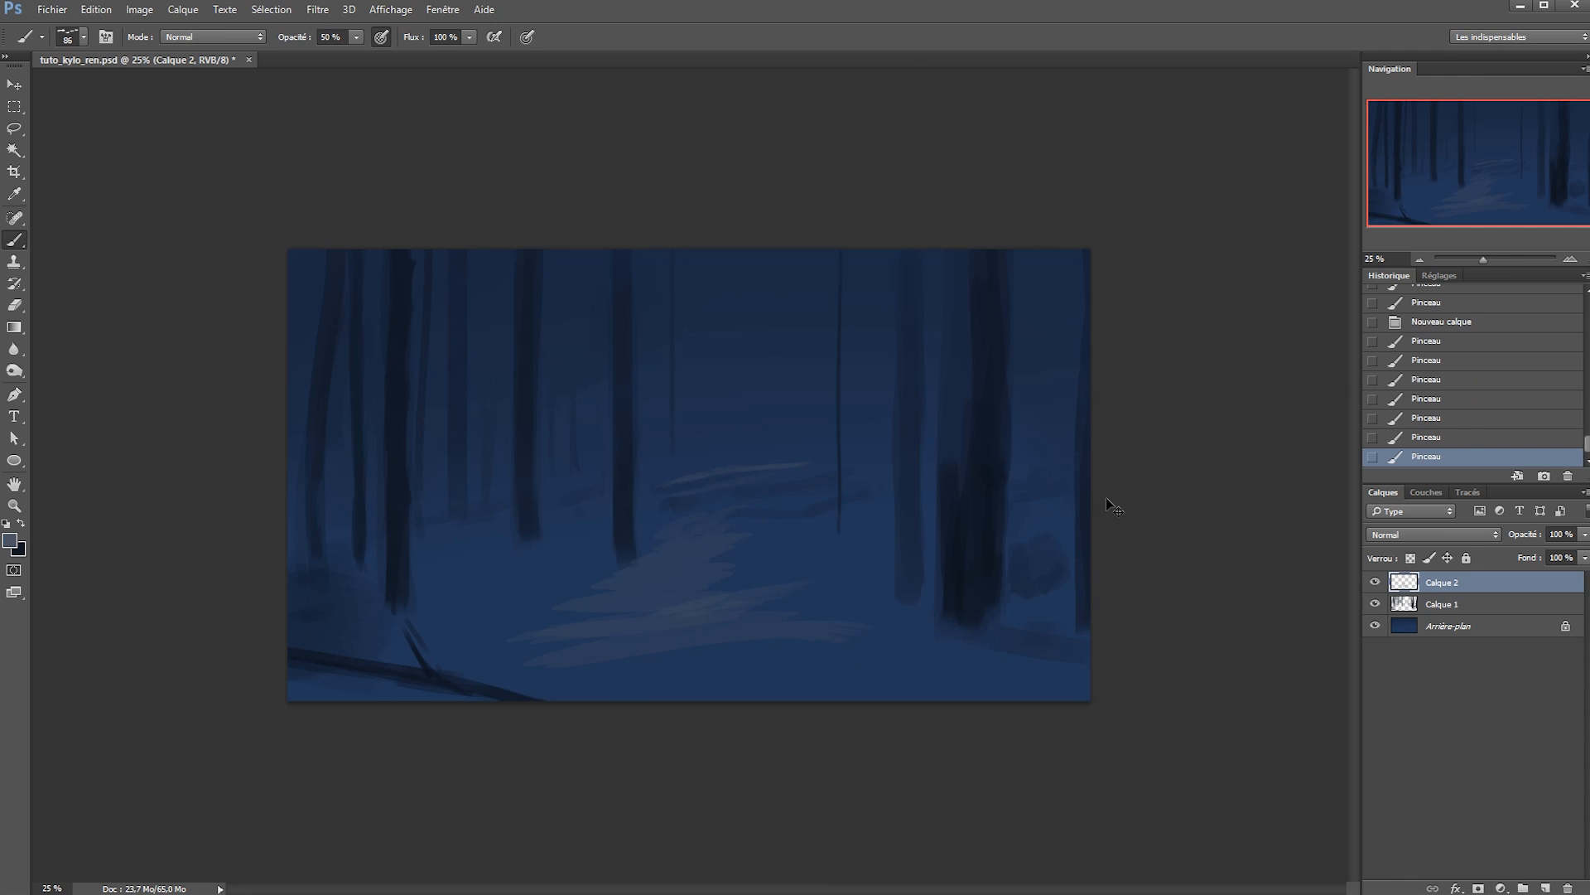
# Adjust the pale ground streaks on the new layer to a bluer tint with Hue/Saturation.
pyautogui.hotkey('ctrl', 'u')
pyautogui.press('Tab')
pyautogui.press('Tab')
pyautogui.hotkey('shift', 'Up')
pyautogui.hotkey('shift', 'Up')
pyautogui.press('Escape')
# Pick a more saturated blue foreground colour and brush additional light strokes over the forest floor.
pyautogui.click(9, 540)
pyautogui.click(844, 691)
pyautogui.click(1102, 553)
pyautogui.click(699, 615)
pyautogui.moveTo(620, 589)
pyautogui.mouseDown()
pyautogui.moveTo(682, 663)
pyautogui.moveTo(738, 651)
pyautogui.mouseUp()
# Switch to the Chalk Brush 1 + Texture preset, sample the ground blue and brush soft strokes across the foreground ground.
pyautogui.rightClick(818, 621)
pyautogui.click(1081, 880)
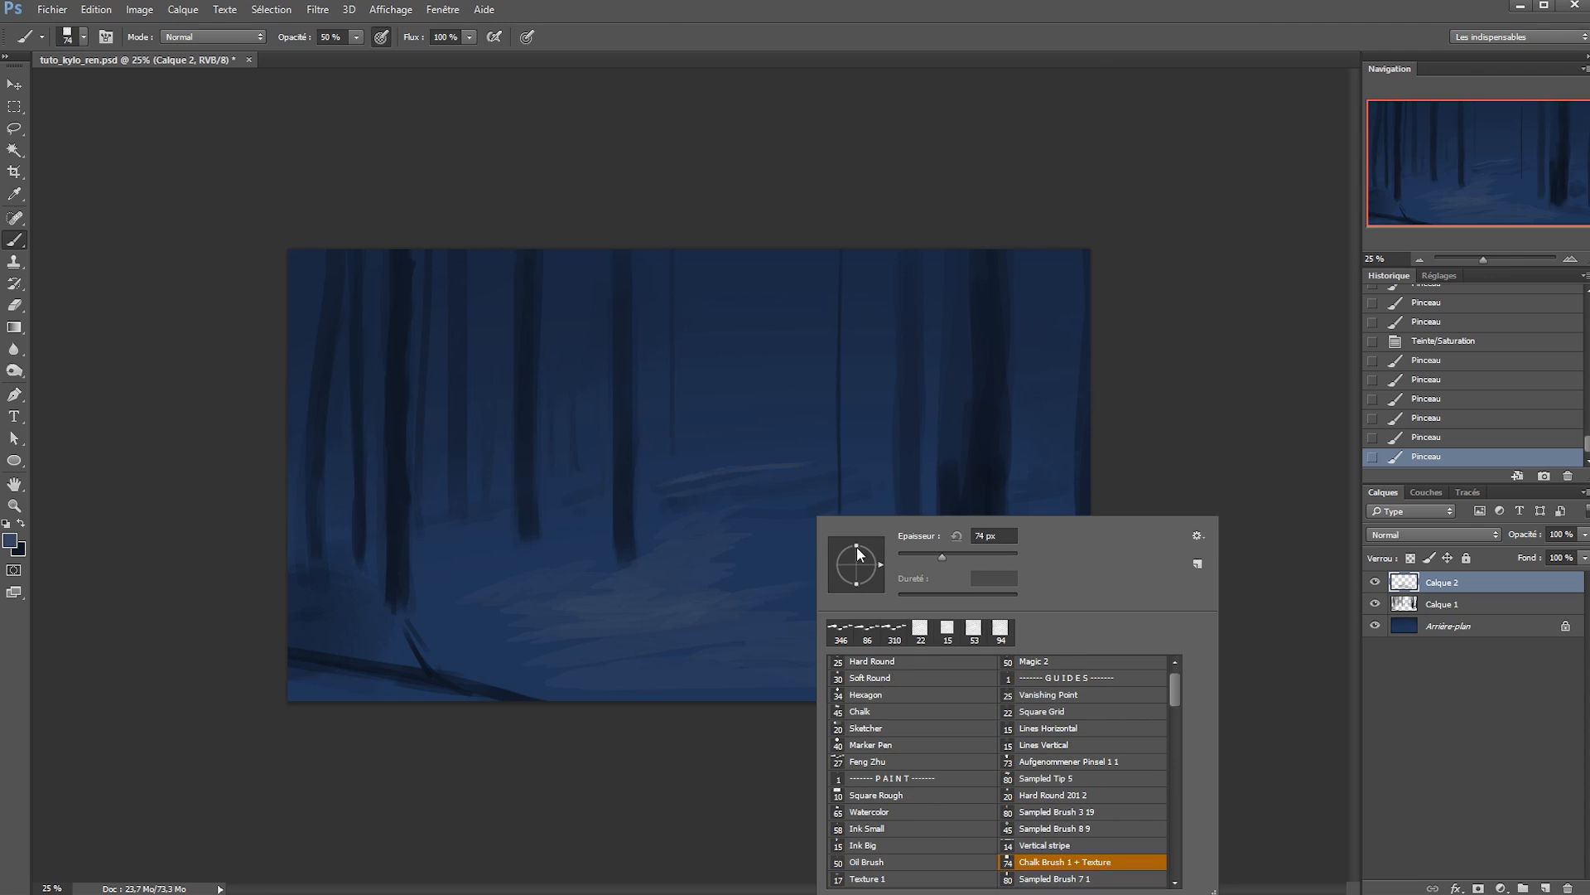
pyautogui.click(788, 621)
pyautogui.keyDown('alt'); pyautogui.click(671, 607); pyautogui.keyUp('alt')
pyautogui.keyDown('alt'); pyautogui.rightClick(728, 591); pyautogui.keyUp('alt')
pyautogui.moveTo(894, 610)
pyautogui.mouseDown()
pyautogui.moveTo(792, 567)
pyautogui.moveTo(462, 626)
pyautogui.mouseUp()
pyautogui.keyDown('alt'); pyautogui.rightClick(917, 653); pyautogui.keyUp('alt')
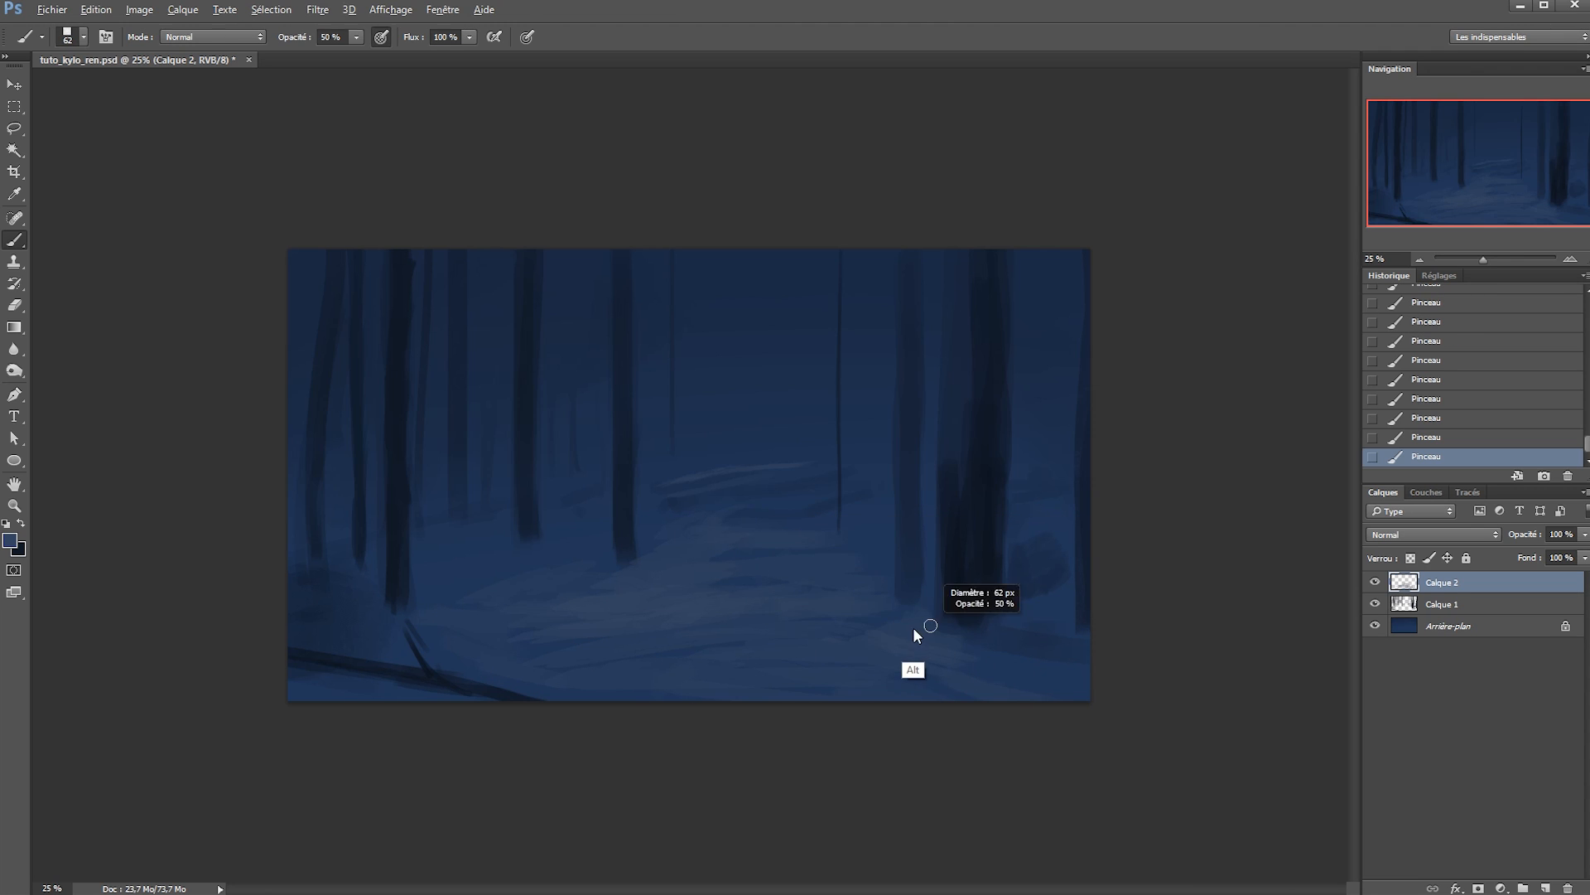
pyautogui.keyDown('alt'); pyautogui.rightClick(950, 651); pyautogui.keyUp('alt')
pyautogui.moveTo(1071, 679); pyautogui.dragTo(772, 641)
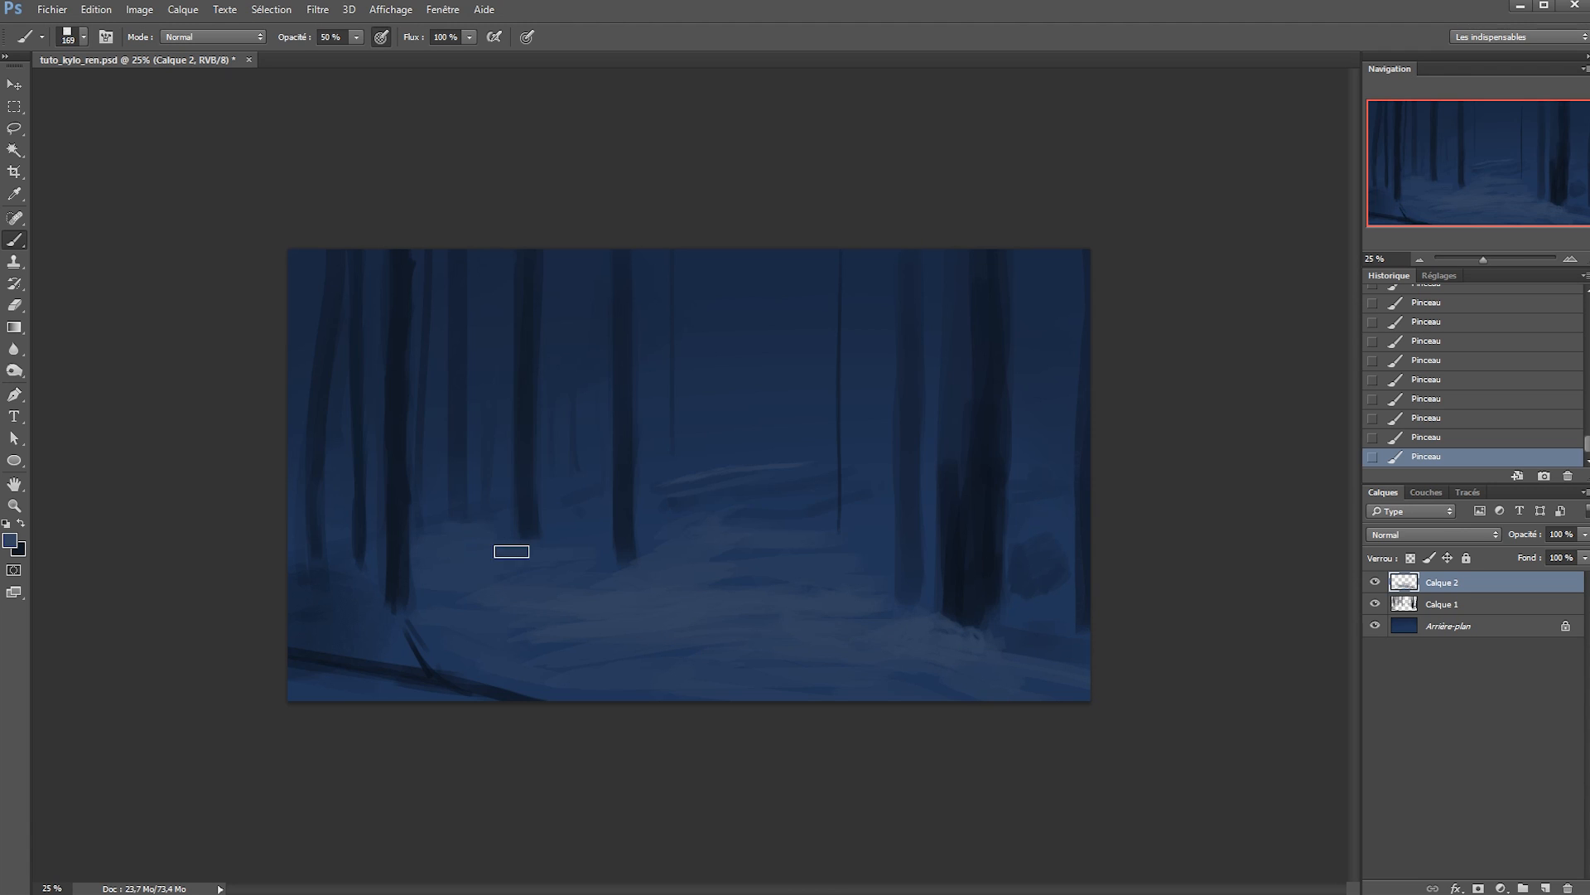
# Brush more ground texture around the fallen branch and trunk bases, adding dark accents and pale mounds in the distance.
pyautogui.keyDown('alt'); pyautogui.rightClick(645, 550); pyautogui.keyUp('alt')
pyautogui.keyDown('alt'); pyautogui.rightClick(460, 661); pyautogui.keyUp('alt')
pyautogui.moveTo(451, 673); pyautogui.dragTo(307, 627)
pyautogui.keyDown('alt'); pyautogui.rightClick(355, 646); pyautogui.keyUp('alt')
pyautogui.press('x')
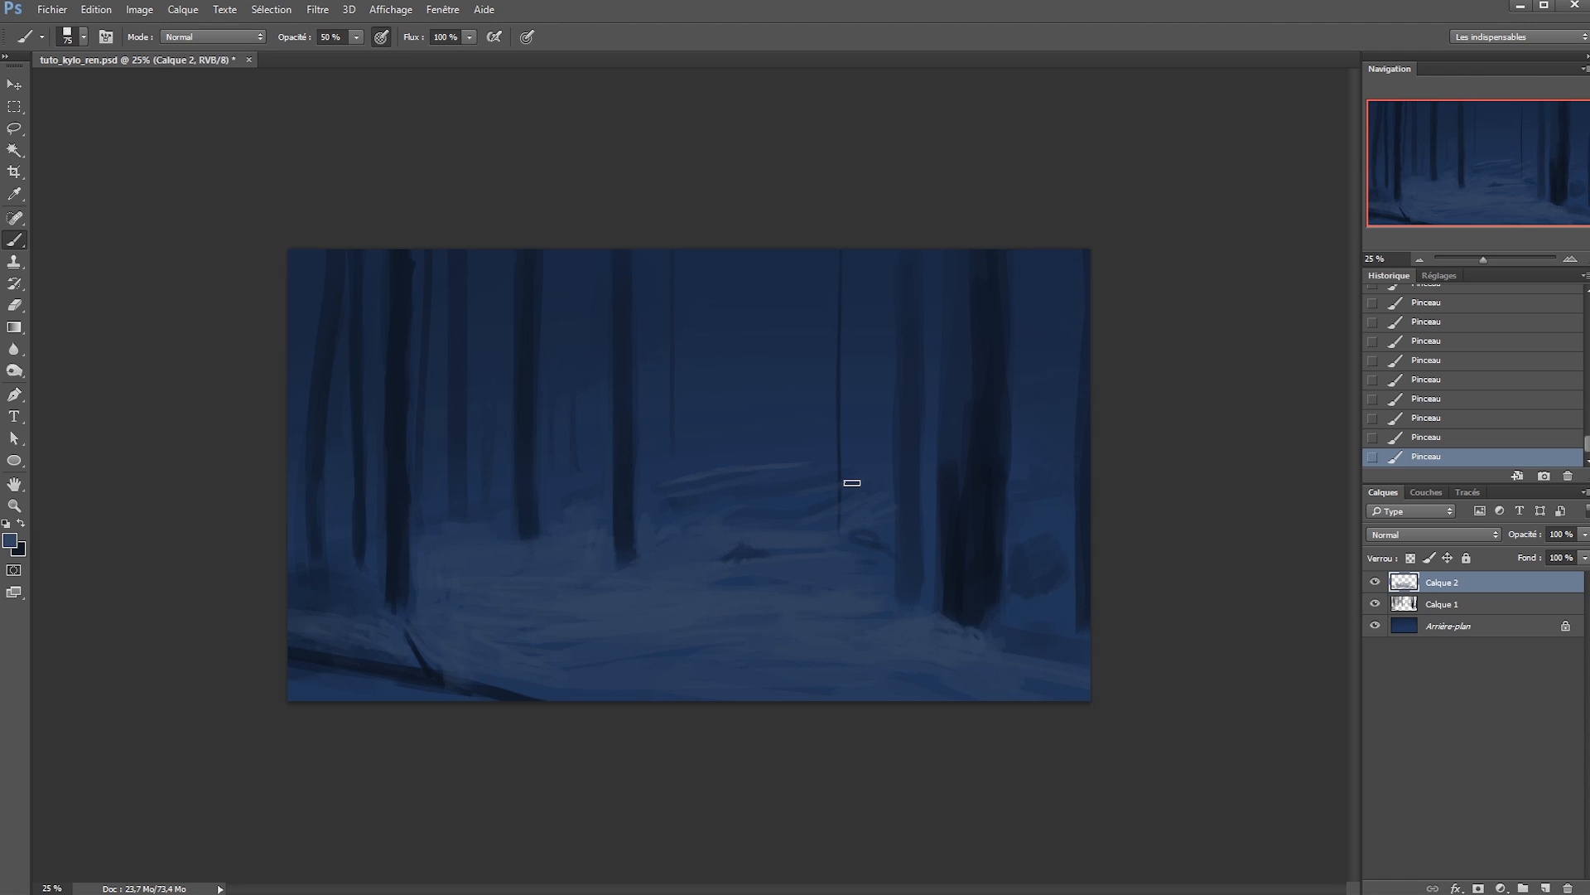
pyautogui.rightClick(778, 453)
pyautogui.click(853, 568)
pyautogui.moveTo(743, 442)
pyautogui.mouseDown()
pyautogui.moveTo(825, 426)
pyautogui.moveTo(786, 433)
pyautogui.mouseUp()
# Create a new layer, sample the dark trunk colour and block in the figure's head and shoulders at 100% brush opacity.
pyautogui.hotkey('ctrl', 'shift', 'n')
pyautogui.press('Return')
pyautogui.keyDown('alt'); pyautogui.click(972, 589); pyautogui.keyUp('alt')
pyautogui.press('0')
pyautogui.click(752, 303)
pyautogui.click(699, 318)
pyautogui.click(730, 328)
pyautogui.keyDown('alt'); pyautogui.rightClick(704, 435); pyautogui.keyUp('alt')
pyautogui.click(710, 345)
pyautogui.moveTo(710, 348); pyautogui.dragTo(642, 424)
pyautogui.moveTo(651, 419)
pyautogui.mouseDown()
pyautogui.moveTo(695, 365)
pyautogui.moveTo(695, 438)
pyautogui.moveTo(643, 416)
pyautogui.moveTo(726, 429)
pyautogui.moveTo(732, 455)
pyautogui.mouseUp()
pyautogui.hotkey('ctrl', 'z')
pyautogui.moveTo(717, 389)
pyautogui.mouseDown()
pyautogui.moveTo(643, 410)
pyautogui.moveTo(623, 447)
pyautogui.mouseUp()
# Block in the silhouette's arms and a long flared robe reaching down to the ground.
pyautogui.click(739, 413)
pyautogui.keyDown('alt'); pyautogui.rightClick(740, 413); pyautogui.keyUp('alt')
pyautogui.moveTo(634, 425)
pyautogui.mouseDown()
pyautogui.moveTo(613, 471)
pyautogui.moveTo(635, 438)
pyautogui.mouseUp()
pyautogui.click(736, 400)
pyautogui.moveTo(756, 418); pyautogui.dragTo(777, 501)
pyautogui.moveTo(703, 447)
pyautogui.mouseDown()
pyautogui.moveTo(651, 579)
pyautogui.moveTo(642, 646)
pyautogui.mouseUp()
pyautogui.hotkey('ctrl', 'z')
pyautogui.moveTo(667, 517); pyautogui.dragTo(674, 658)
pyautogui.moveTo(708, 468)
pyautogui.mouseDown()
pyautogui.moveTo(683, 605)
pyautogui.moveTo(682, 580)
pyautogui.moveTo(688, 638)
pyautogui.mouseUp()
pyautogui.keyDown('alt'); pyautogui.rightClick(714, 586); pyautogui.keyUp('alt')
pyautogui.moveTo(727, 480); pyautogui.dragTo(758, 617)
pyautogui.keyDown('alt'); pyautogui.rightClick(757, 615); pyautogui.keyUp('alt')
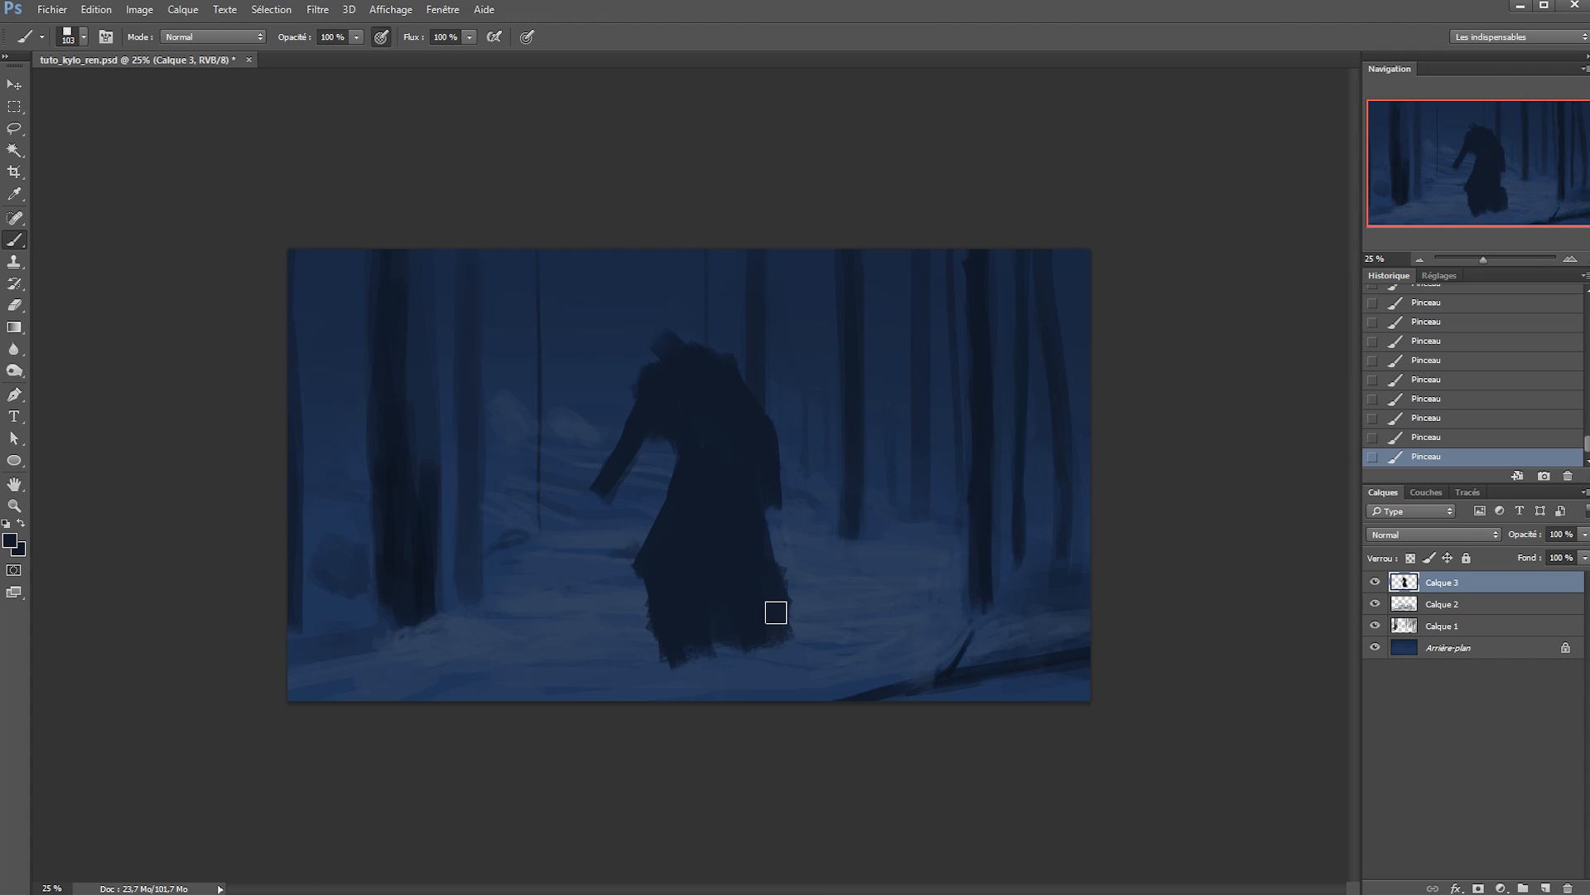
# Shape the silhouette's rear arm by painting it outward and erasing a gap between it and the torso.
pyautogui.keyDown('alt'); pyautogui.rightClick(790, 395); pyautogui.keyUp('alt')
pyautogui.moveTo(766, 398)
pyautogui.mouseDown()
pyautogui.moveTo(785, 483)
pyautogui.moveTo(763, 476)
pyautogui.mouseUp()
pyautogui.press('e')
pyautogui.moveTo(764, 468); pyautogui.dragTo(754, 398)
pyautogui.press('b')
pyautogui.moveTo(754, 399)
pyautogui.mouseDown()
pyautogui.moveTo(733, 412)
pyautogui.moveTo(738, 483)
pyautogui.moveTo(695, 420)
pyautogui.mouseUp()
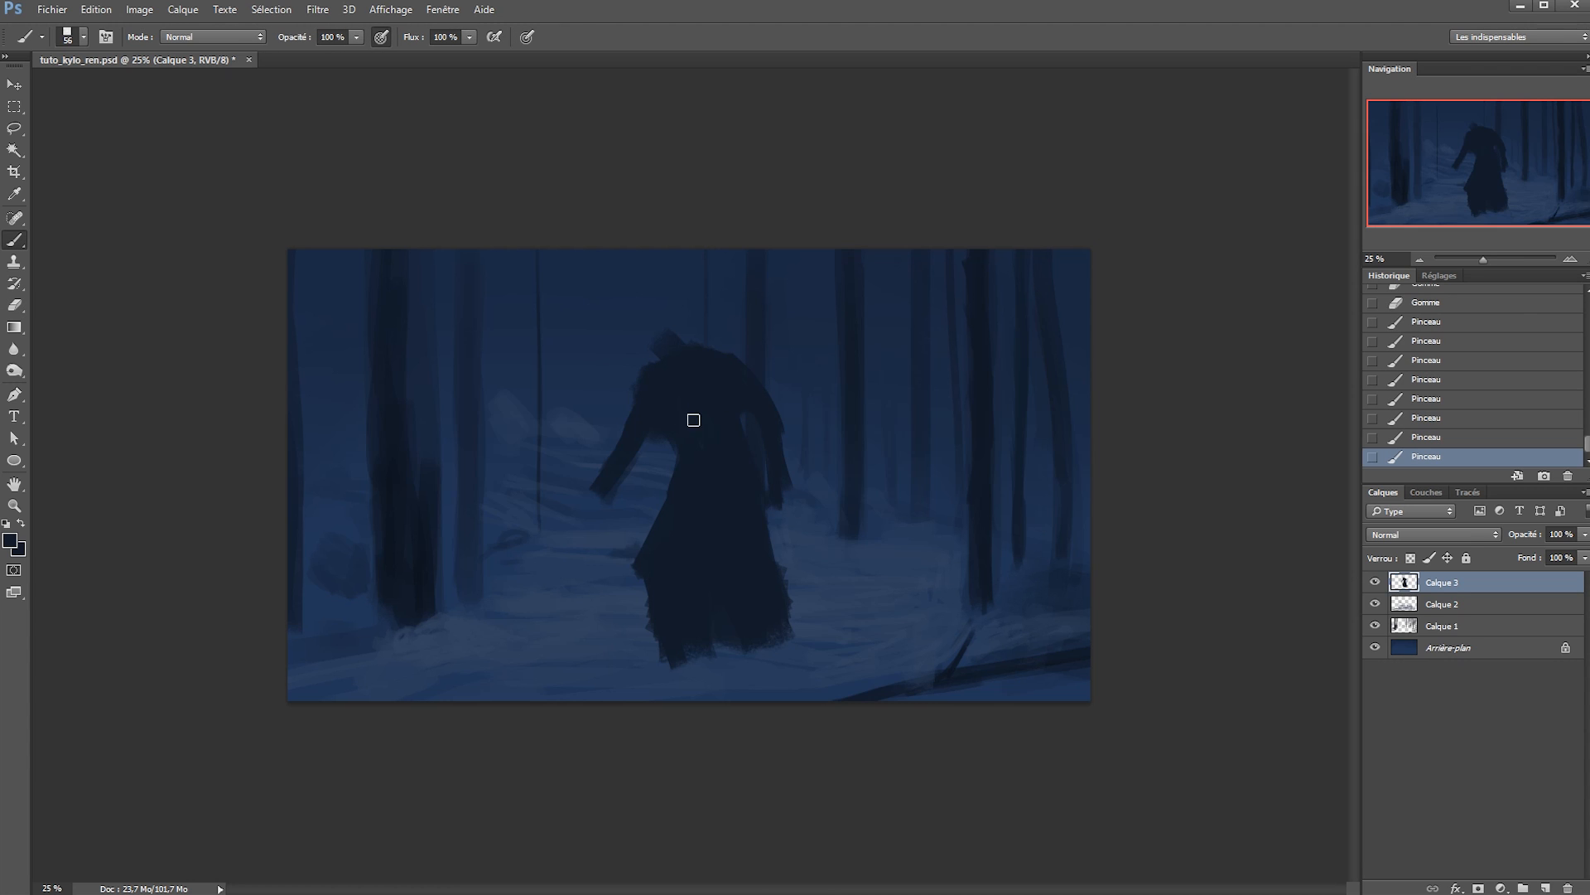
# Flip the canvas horizontally and paint a fuller hood on the silhouette's head.
pyautogui.hotkey('ctrl', 'shift', 'h')
pyautogui.moveTo(689, 347); pyautogui.dragTo(694, 338)
pyautogui.moveTo(687, 335)
pyautogui.mouseDown()
pyautogui.moveTo(717, 328)
pyautogui.moveTo(722, 343)
pyautogui.mouseUp()
pyautogui.moveTo(714, 333)
pyautogui.mouseDown()
pyautogui.moveTo(699, 323)
pyautogui.moveTo(714, 335)
pyautogui.mouseUp()
pyautogui.hotkey('ctrl', 't')
pyautogui.moveTo(919, 312); pyautogui.dragTo(994, 248)
pyautogui.moveTo(848, 351); pyautogui.dragTo(892, 435)
pyautogui.press('Escape')
# Touch up the robe, adjust the brush and paint a clenched hand at the end of the silhouette's forward arm.
pyautogui.moveTo(694, 548)
pyautogui.mouseDown()
pyautogui.moveTo(703, 586)
pyautogui.moveTo(681, 541)
pyautogui.mouseUp()
pyautogui.press('v')
pyautogui.press('b')
pyautogui.moveTo(760, 490)
pyautogui.mouseDown()
pyautogui.moveTo(832, 466)
pyautogui.moveTo(774, 497)
pyautogui.mouseUp()
pyautogui.rightClick(831, 465)
pyautogui.click(855, 505)
pyautogui.click(762, 491)
# Refine the waist and forward arm contours by alternately erasing and painting, and save the file.
pyautogui.moveTo(720, 438); pyautogui.dragTo(732, 454)
pyautogui.press('e')
pyautogui.moveTo(731, 454); pyautogui.dragTo(714, 435)
pyautogui.hotkey('ctrl', 's')
pyautogui.moveTo(717, 439); pyautogui.dragTo(731, 452)
pyautogui.press('b')
pyautogui.moveTo(721, 436); pyautogui.dragTo(730, 453)
pyautogui.moveTo(719, 435); pyautogui.dragTo(730, 452)
pyautogui.moveTo(719, 435); pyautogui.dragTo(728, 447)
pyautogui.click(729, 448)
pyautogui.click(703, 397)
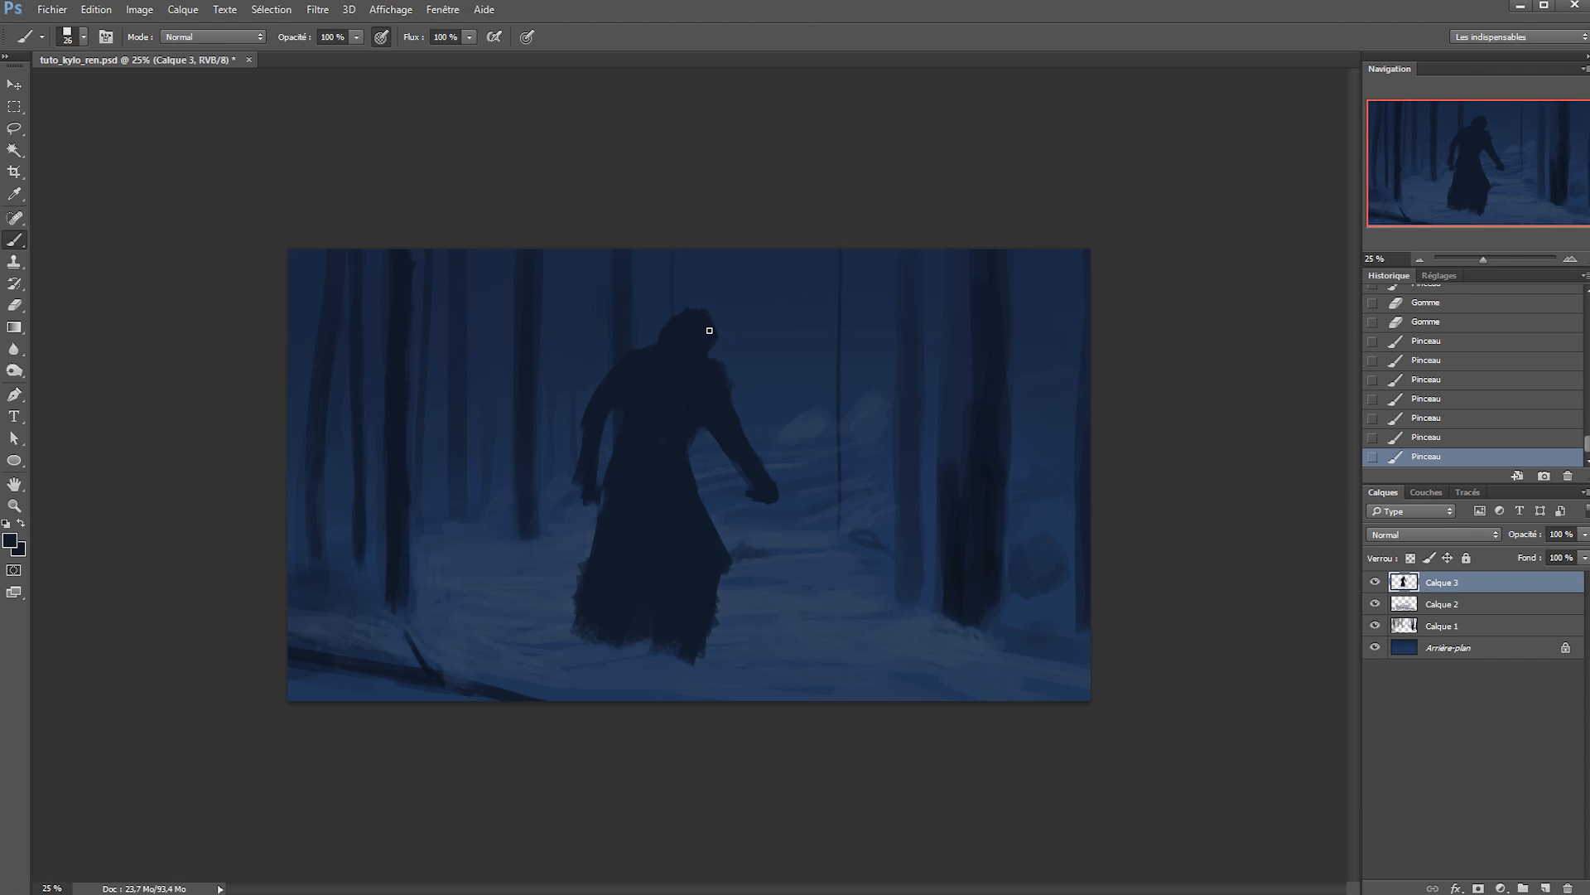
pyautogui.press('e')
pyautogui.moveTo(745, 405); pyautogui.dragTo(755, 429)
pyautogui.moveTo(752, 427); pyautogui.dragTo(762, 446)
# Widen and smooth the robe's lower edges, paint a dark shadow on the ground at its base and save the file.
pyautogui.press('b')
pyautogui.moveTo(694, 494); pyautogui.dragTo(714, 530)
pyautogui.moveTo(711, 523)
pyautogui.mouseDown()
pyautogui.moveTo(728, 564)
pyautogui.moveTo(725, 666)
pyautogui.mouseUp()
pyautogui.moveTo(730, 568)
pyautogui.mouseDown()
pyautogui.moveTo(733, 650)
pyautogui.moveTo(712, 646)
pyautogui.mouseUp()
pyautogui.keyDown('alt'); pyautogui.rightClick(706, 632); pyautogui.keyUp('alt')
pyautogui.keyDown('alt'); pyautogui.rightClick(624, 561); pyautogui.keyUp('alt')
pyautogui.moveTo(604, 539); pyautogui.dragTo(585, 580)
pyautogui.moveTo(585, 605)
pyautogui.mouseDown()
pyautogui.moveTo(580, 636)
pyautogui.moveTo(939, 679)
pyautogui.mouseUp()
pyautogui.hotkey('ctrl', 's')
pyautogui.moveTo(624, 644); pyautogui.dragTo(691, 650)
pyautogui.keyDown('alt'); pyautogui.rightClick(639, 509); pyautogui.keyUp('alt')
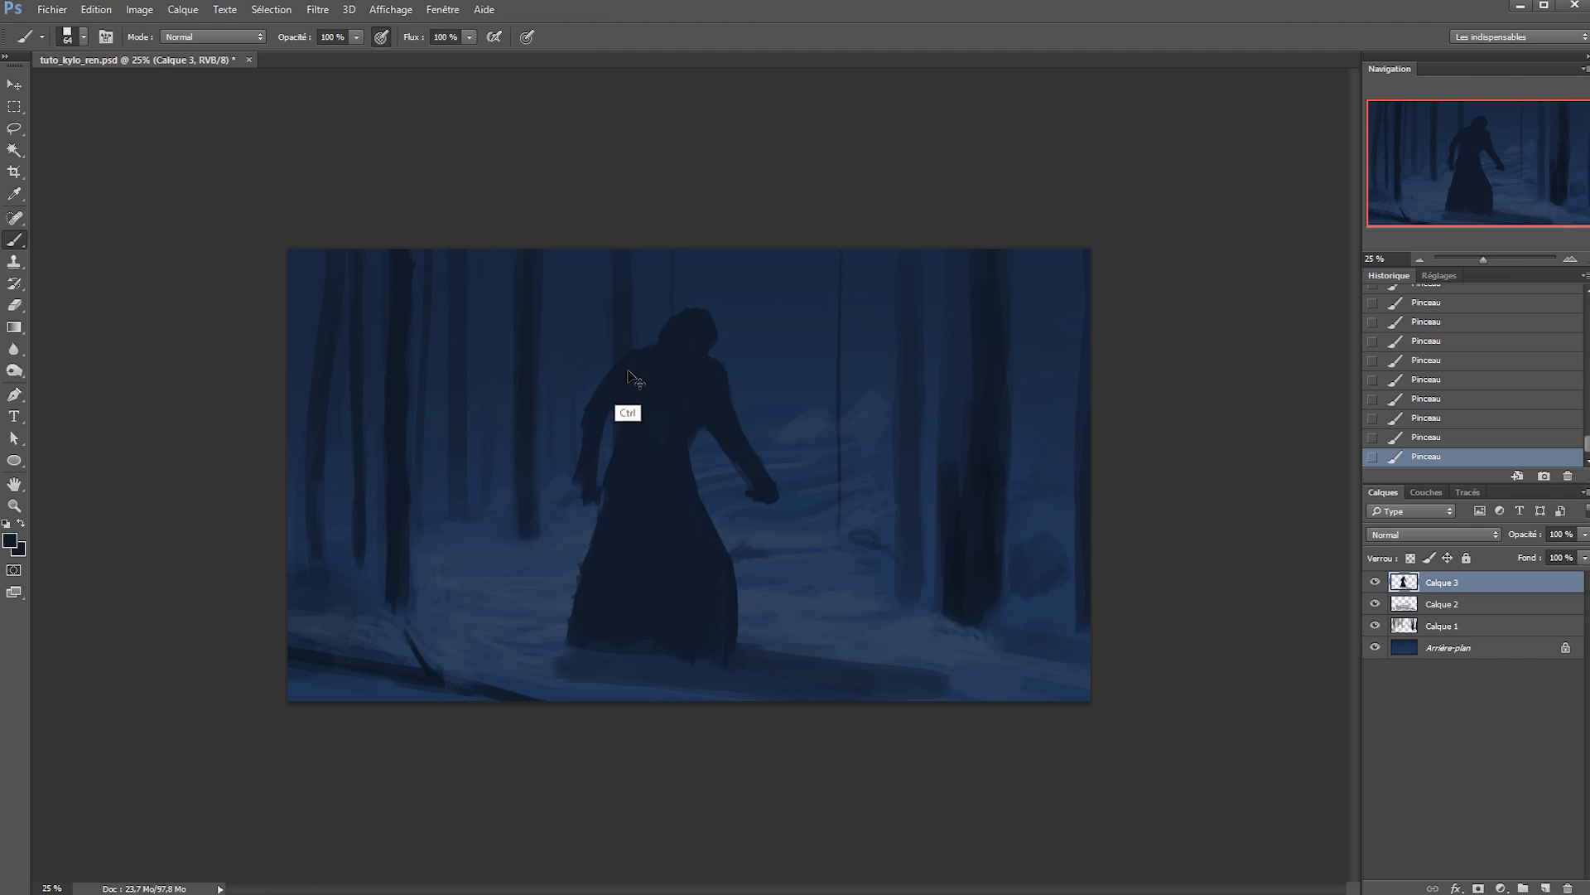
# Erase the gap between rear arm and body, smooth the robe's edge and refine both hands with a smaller brush.
pyautogui.press('e')
pyautogui.moveTo(601, 426); pyautogui.dragTo(593, 496)
pyautogui.press('b')
pyautogui.moveTo(598, 482); pyautogui.dragTo(595, 535)
pyautogui.moveTo(596, 526)
pyautogui.mouseDown()
pyautogui.moveTo(592, 565)
pyautogui.moveTo(628, 569)
pyautogui.mouseUp()
pyautogui.rightClick(653, 449)
pyautogui.moveTo(763, 473); pyautogui.dragTo(742, 473)
pyautogui.moveTo(588, 460); pyautogui.dragTo(583, 472)
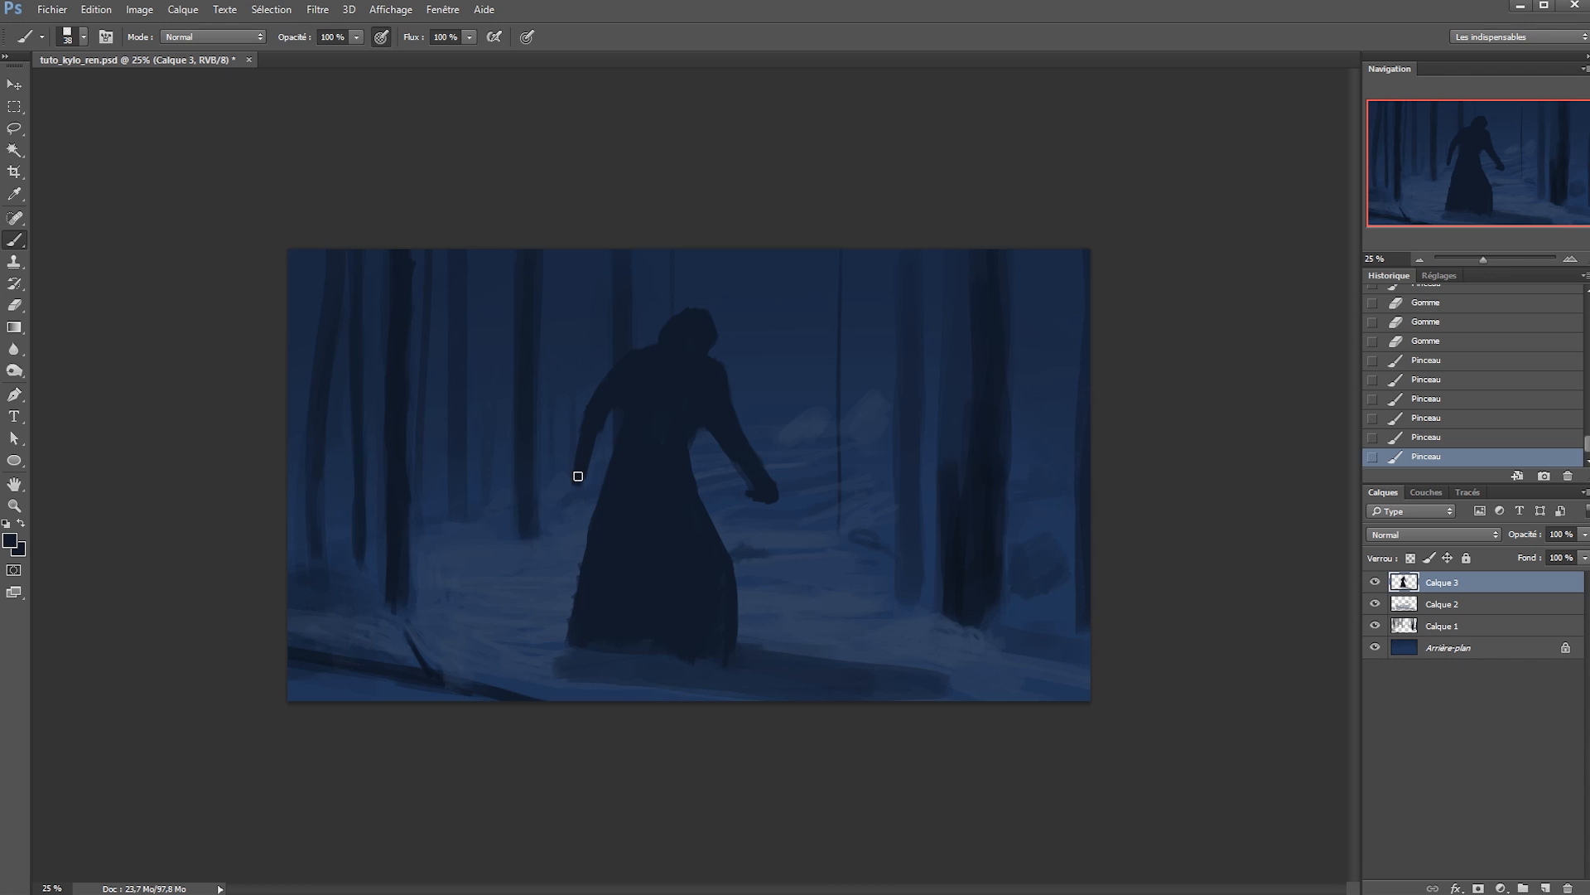
pyautogui.rightClick(668, 470)
pyautogui.moveTo(772, 498); pyautogui.dragTo(758, 497)
pyautogui.moveTo(589, 479); pyautogui.dragTo(585, 491)
pyautogui.moveTo(588, 483); pyautogui.dragTo(586, 494)
# Flip the canvas horizontally and paint the rear forearm and a hand with spread fingers.
pyautogui.press('F2')
pyautogui.moveTo(801, 476)
pyautogui.mouseDown()
pyautogui.moveTo(783, 433)
pyautogui.moveTo(793, 454)
pyautogui.mouseUp()
pyautogui.moveTo(792, 451); pyautogui.dragTo(813, 485)
pyautogui.moveTo(804, 474); pyautogui.dragTo(812, 487)
pyautogui.moveTo(797, 471); pyautogui.dragTo(810, 487)
pyautogui.moveTo(799, 478); pyautogui.dragTo(797, 497)
pyautogui.moveTo(800, 481); pyautogui.dragTo(798, 488)
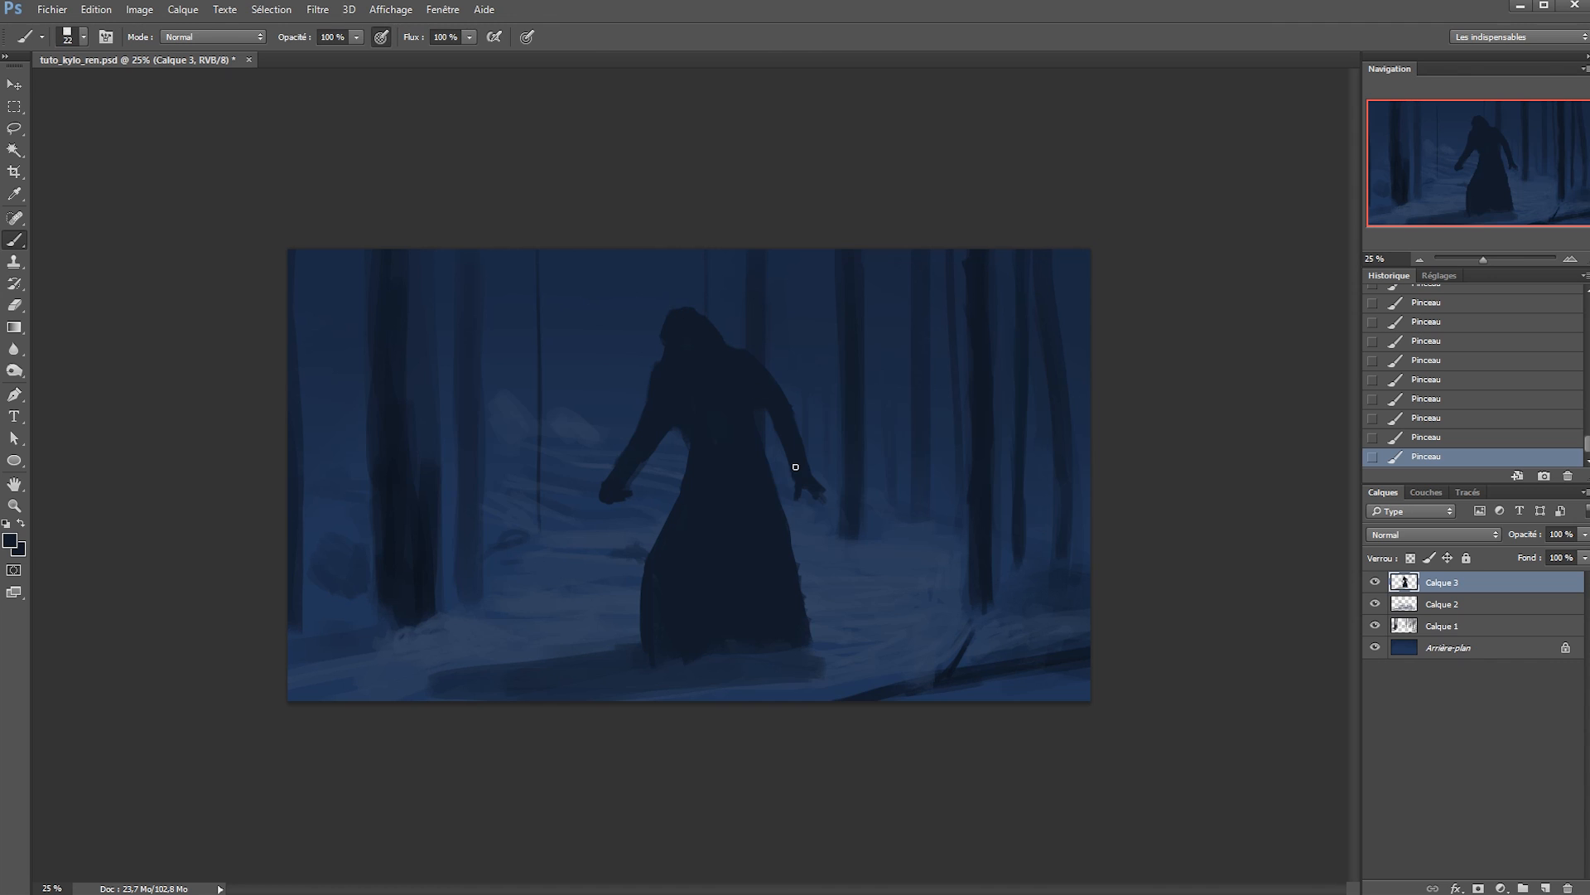
# Try to enlarge the silhouette layer to about 130% and reposition it, and undo the transform.
pyautogui.hotkey('ctrl', 't')
pyautogui.moveTo(423, 699); pyautogui.dragTo(303, 816)
pyautogui.moveTo(751, 590); pyautogui.dragTo(834, 589)
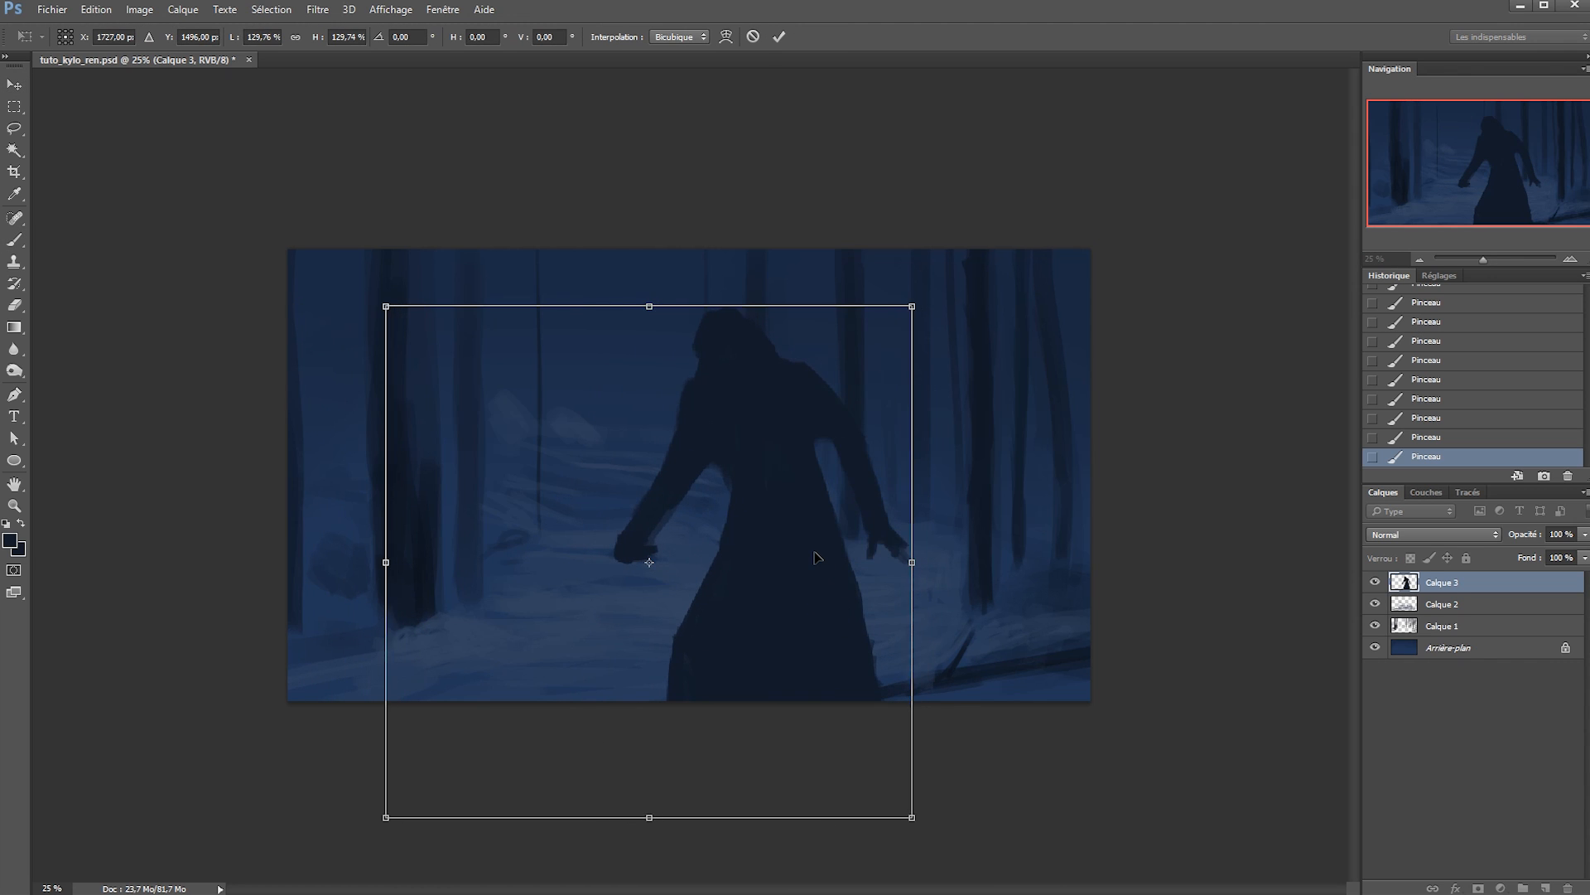
pyautogui.press('Return')
pyautogui.hotkey('ctrl', 'z')
# Flip the canvas horizontally and move the silhouette over the trees on the forest's left side.
pyautogui.hotkey('ctrl', 'shift', 'h')
pyautogui.moveTo(726, 521); pyautogui.dragTo(613, 522)
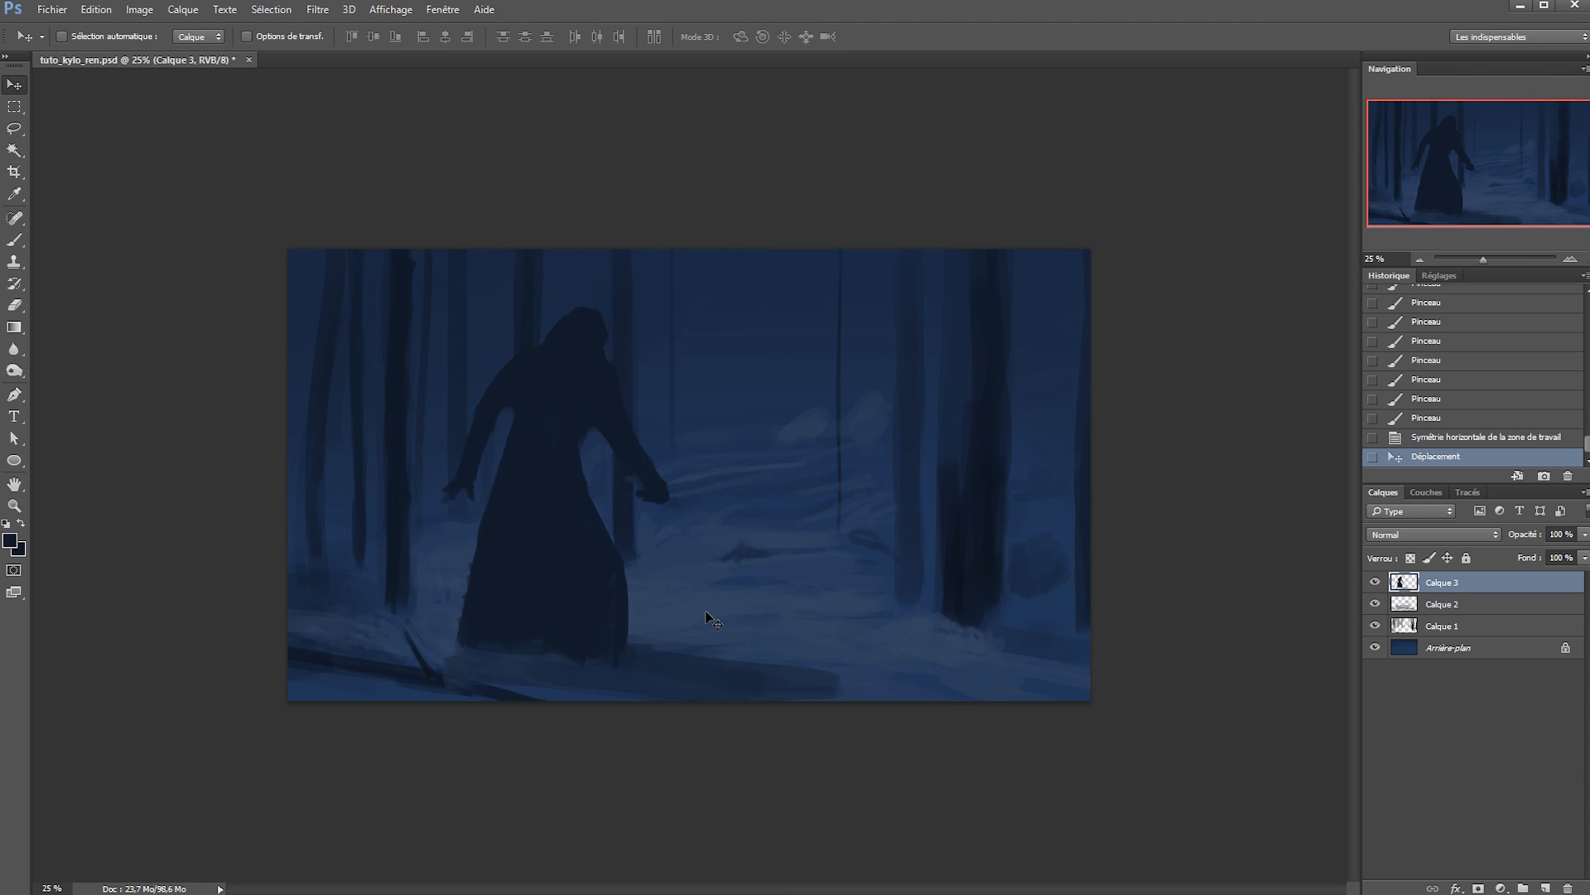
pyautogui.press('e')
pyautogui.moveTo(451, 676); pyautogui.dragTo(512, 677)
pyautogui.hotkey('ctrl', 'z')
# Move the silhouette further left and scale it up to about 145% so the robe runs past the canvas's lower edge.
pyautogui.press('v')
pyautogui.moveTo(658, 525)
pyautogui.mouseDown()
pyautogui.moveTo(1022, 524)
pyautogui.moveTo(595, 527)
pyautogui.mouseUp()
pyautogui.hotkey('ctrl', 't')
pyautogui.moveTo(780, 703)
pyautogui.mouseDown()
pyautogui.moveTo(854, 740)
pyautogui.moveTo(961, 866)
pyautogui.mouseUp()
pyautogui.press('Return')
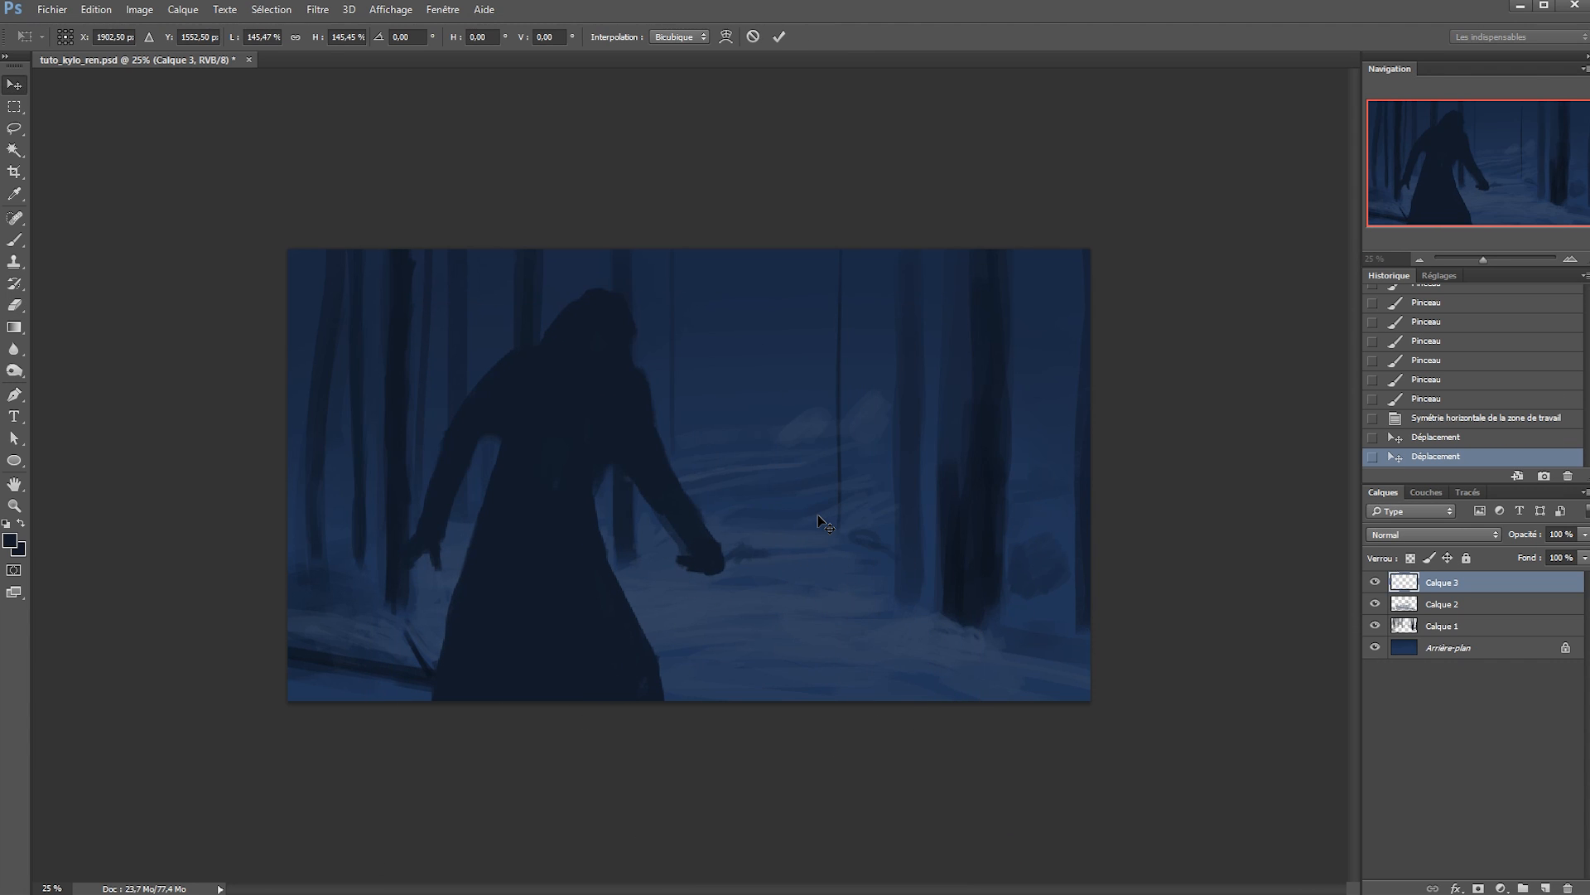
# Create a new layer, set the foreground colour to black and paint a foreground tree trunk near the canvas's left edge.
pyautogui.press('b')
pyautogui.hotkey('ctrl', 'shift', 'alt', 'n')
pyautogui.click(12, 540)
pyautogui.moveTo(918, 764); pyautogui.dragTo(902, 766)
pyautogui.click(1105, 553)
pyautogui.moveTo(426, 542); pyautogui.dragTo(450, 548)
pyautogui.click(341, 663)
pyautogui.hotkey('ctrl', 'z')
pyautogui.moveTo(375, 241)
pyautogui.mouseDown()
pyautogui.moveTo(373, 584)
pyautogui.moveTo(334, 452)
pyautogui.moveTo(332, 731)
pyautogui.mouseUp()
pyautogui.hotkey('ctrl', 'z')
pyautogui.moveTo(331, 730); pyautogui.dragTo(332, 391)
# Widen the black foreground trunk and define its right contour with long vertical strokes, undoing unwanted ones.
pyautogui.moveTo(369, 253); pyautogui.dragTo(366, 375)
pyautogui.hotkey('ctrl', 'z')
pyautogui.moveTo(358, 252); pyautogui.dragTo(351, 480)
pyautogui.moveTo(333, 584); pyautogui.dragTo(323, 685)
pyautogui.moveTo(410, 512); pyautogui.dragTo(390, 512)
pyautogui.moveTo(373, 694); pyautogui.dragTo(382, 471)
pyautogui.hotkey('ctrl', 'z')
pyautogui.moveTo(378, 410); pyautogui.dragTo(352, 671)
pyautogui.hotkey('ctrl', 'z')
pyautogui.moveTo(381, 252); pyautogui.dragTo(366, 506)
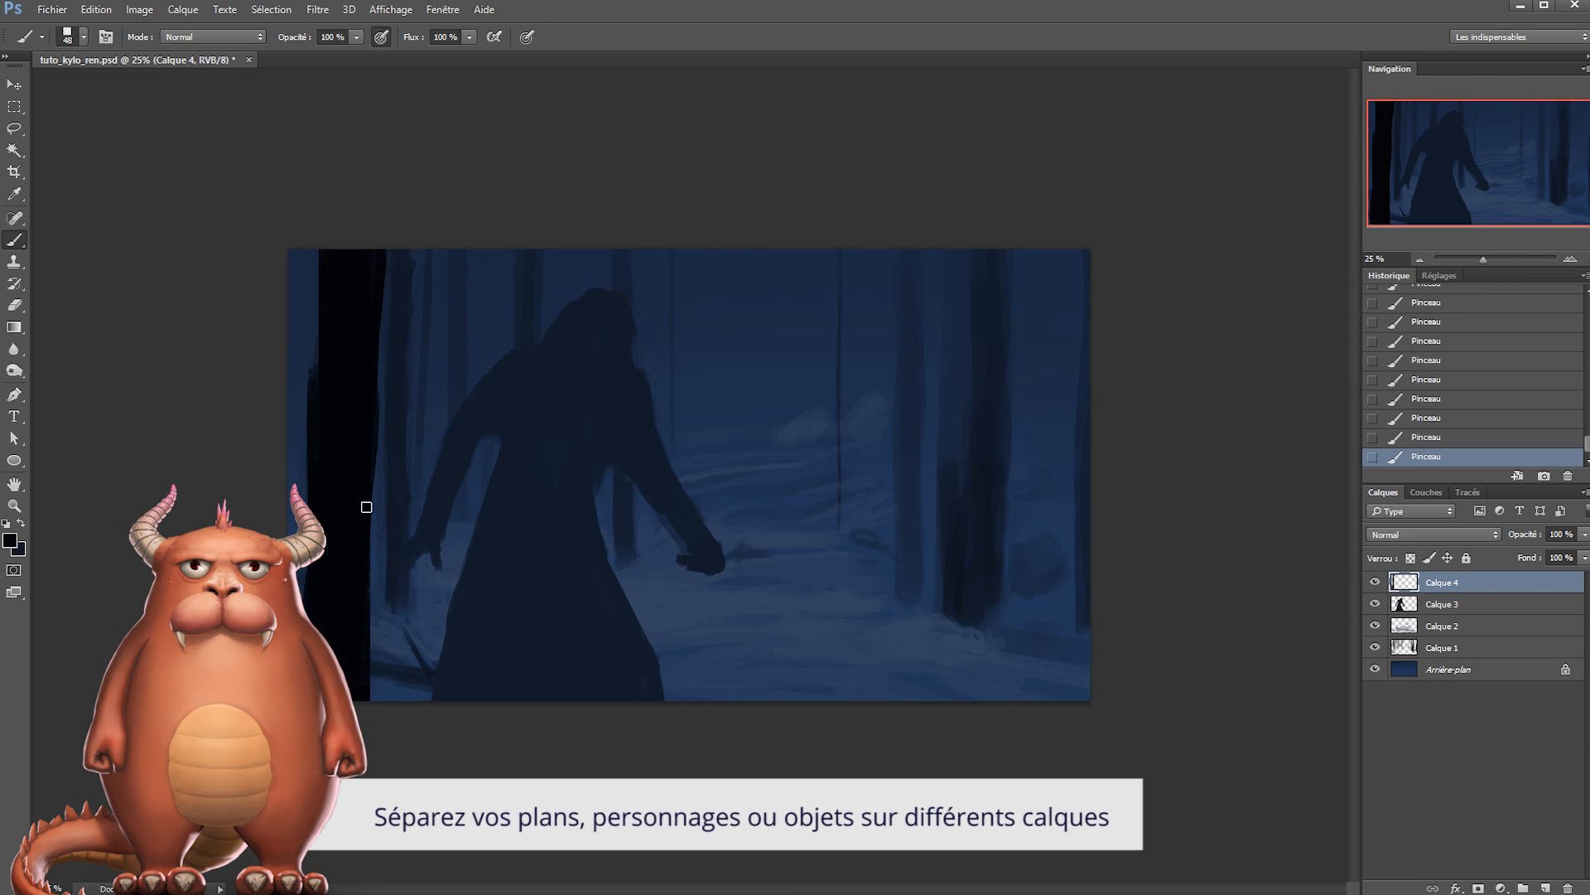
# Paint a thin black foreground trunk spanning the canvas height right of the silhouette, rotating the canvas for the long strokes and restoring its orientation.
pyautogui.moveTo(803, 701)
pyautogui.mouseDown()
pyautogui.moveTo(799, 607)
pyautogui.moveTo(845, 247)
pyautogui.mouseUp()
pyautogui.hotkey('ctrl', 'z')
pyautogui.moveTo(829, 247); pyautogui.dragTo(823, 447)
pyautogui.moveTo(817, 701); pyautogui.dragTo(824, 488)
pyautogui.press('r')
pyautogui.moveTo(424, 515); pyautogui.dragTo(505, 281)
pyautogui.moveTo(622, 681)
pyautogui.mouseDown()
pyautogui.moveTo(862, 522)
pyautogui.moveTo(580, 708)
pyautogui.mouseUp()
pyautogui.moveTo(842, 553)
pyautogui.mouseDown()
pyautogui.moveTo(550, 726)
pyautogui.moveTo(1021, 415)
pyautogui.mouseUp()
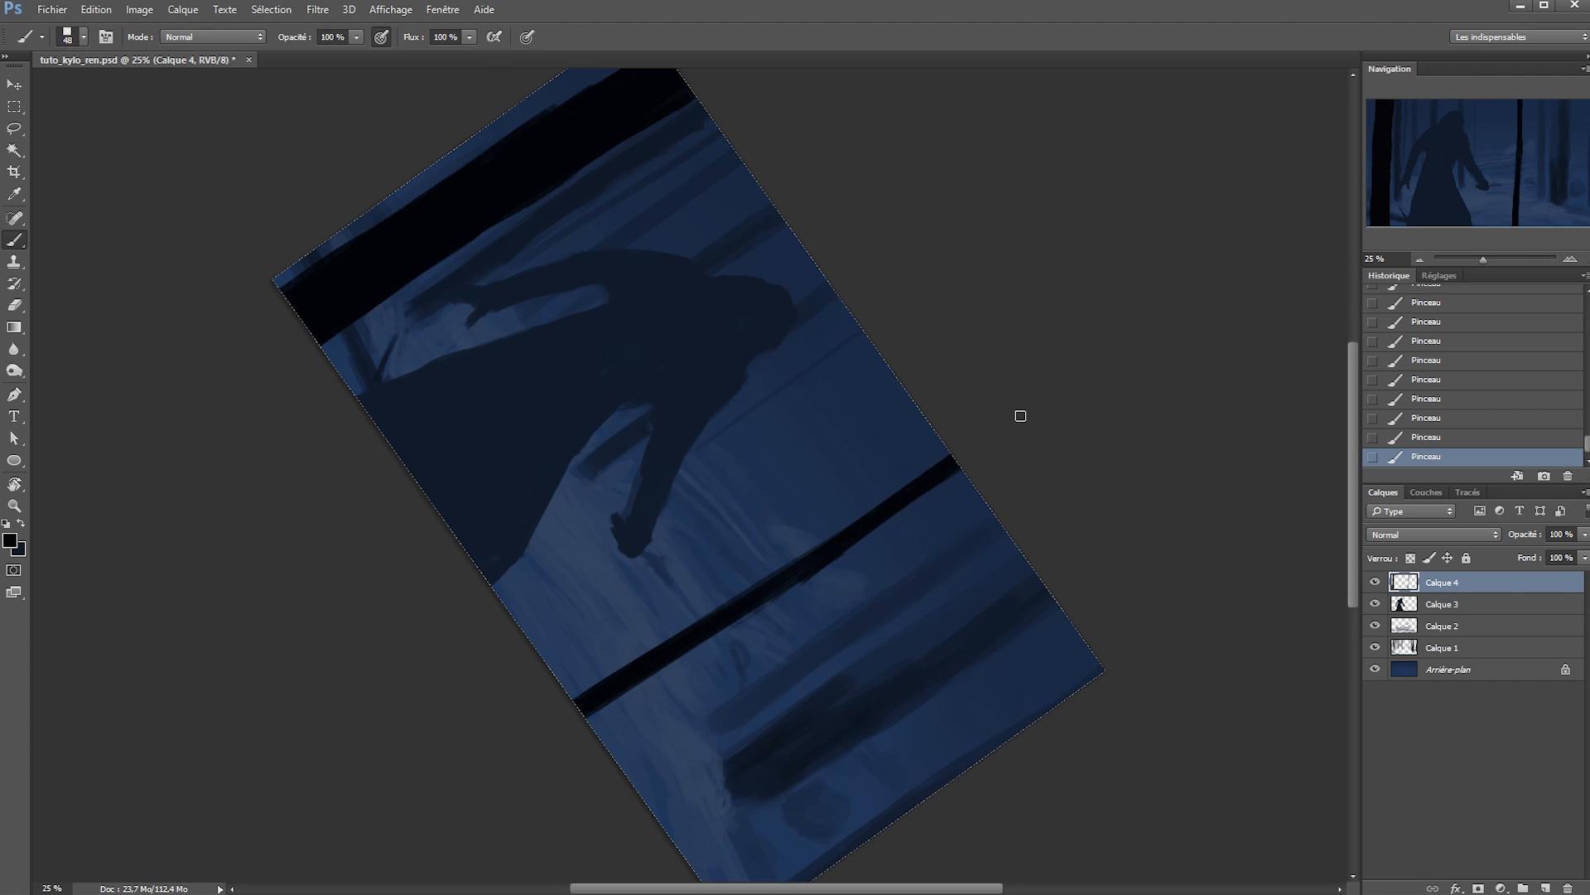
pyautogui.press('Escape')
# Reduce the brush size and paint thin black branches on both sides of the slender trunk.
pyautogui.rightClick(905, 502)
pyautogui.click(997, 539)
pyautogui.moveTo(821, 443); pyautogui.dragTo(769, 415)
pyautogui.moveTo(735, 397); pyautogui.dragTo(756, 404)
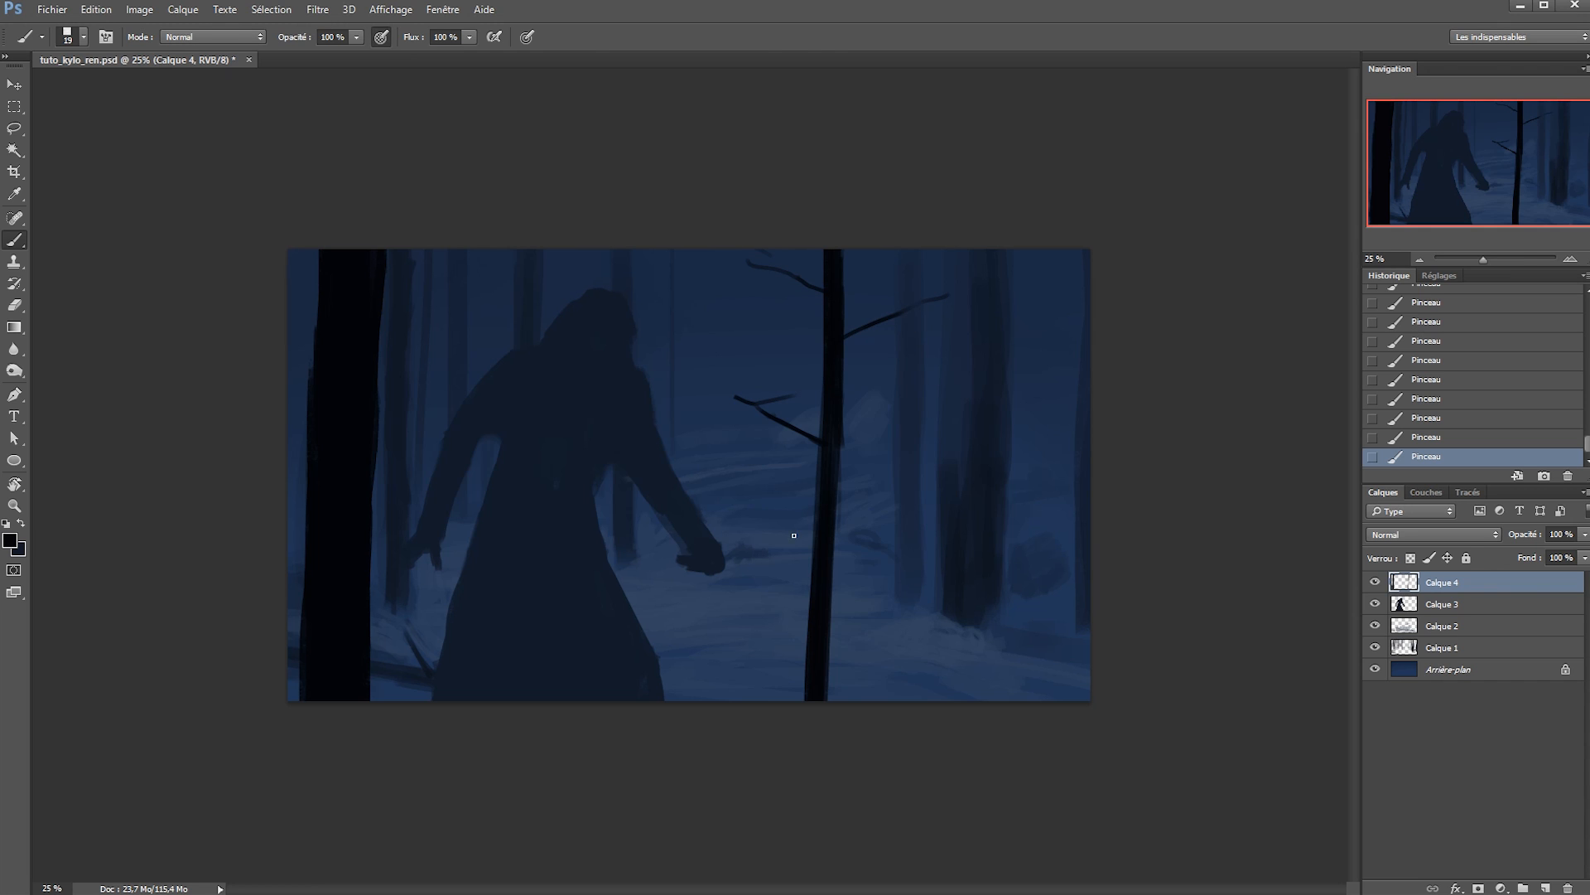
# Move the foreground trees to the right, select the large trunk with the Lasso and shift it back left.
pyautogui.press('v')
pyautogui.moveTo(502, 547)
pyautogui.mouseDown()
pyautogui.moveTo(703, 585)
pyautogui.moveTo(533, 574)
pyautogui.moveTo(638, 572)
pyautogui.moveTo(620, 574)
pyautogui.mouseUp()
pyautogui.press('l')
pyautogui.moveTo(553, 701)
pyautogui.mouseDown()
pyautogui.moveTo(334, 778)
pyautogui.moveTo(464, 737)
pyautogui.mouseUp()
pyautogui.press('v')
pyautogui.moveTo(519, 569); pyautogui.dragTo(454, 582)
pyautogui.hotkey('ctrl', 'd')
# Select the thin branched trunk with the Lasso, adjust it with Free Transform and move it slightly left.
pyautogui.press('l')
pyautogui.moveTo(808, 240)
pyautogui.mouseDown()
pyautogui.moveTo(1141, 497)
pyautogui.moveTo(1064, 704)
pyautogui.mouseUp()
pyautogui.hotkey('ctrl', 't')
pyautogui.moveTo(1090, 474); pyautogui.dragTo(1050, 474)
pyautogui.moveTo(930, 251); pyautogui.dragTo(903, 252)
pyautogui.hotkey('ctrl', 'z')
pyautogui.press('Return')
pyautogui.press('v')
pyautogui.moveTo(946, 527); pyautogui.dragTo(905, 526)
pyautogui.hotkey('ctrl', 'd')
# Try to paint a tall black trunk near the canvas's right edge and undo its brush strokes.
pyautogui.press('b')
pyautogui.moveTo(1012, 695)
pyautogui.mouseDown()
pyautogui.moveTo(1056, 252)
pyautogui.moveTo(1033, 561)
pyautogui.moveTo(1052, 497)
pyautogui.moveTo(1021, 697)
pyautogui.mouseUp()
pyautogui.hotkey('ctrl', 'z')
pyautogui.moveTo(1024, 694); pyautogui.dragTo(1044, 389)
pyautogui.moveTo(1021, 629); pyautogui.dragTo(1028, 510)
pyautogui.moveTo(1054, 518); pyautogui.dragTo(1049, 249)
pyautogui.moveTo(1060, 410); pyautogui.dragTo(1067, 210)
pyautogui.moveTo(1032, 248); pyautogui.dragTo(1046, 696)
pyautogui.moveTo(1027, 251); pyautogui.dragTo(1026, 374)
pyautogui.hotkey('ctrl', 'alt', 'z')
pyautogui.hotkey('ctrl', 'alt', 'z')
pyautogui.hotkey('ctrl', 'alt', 'z')
pyautogui.hotkey('ctrl', 'alt', 'z')
pyautogui.hotkey('ctrl', 'alt', 'z')
pyautogui.hotkey('ctrl', 'alt', 'z')
# Paint a leaning, broken black tree stump in the canvas's lower right corner, adjusting the brush size.
pyautogui.moveTo(1060, 505); pyautogui.dragTo(1042, 597)
pyautogui.moveTo(1040, 493); pyautogui.dragTo(1013, 689)
pyautogui.rightClick(1030, 515)
pyautogui.moveTo(1006, 634)
pyautogui.mouseDown()
pyautogui.moveTo(995, 694)
pyautogui.moveTo(1023, 579)
pyautogui.mouseUp()
pyautogui.click(1135, 557)
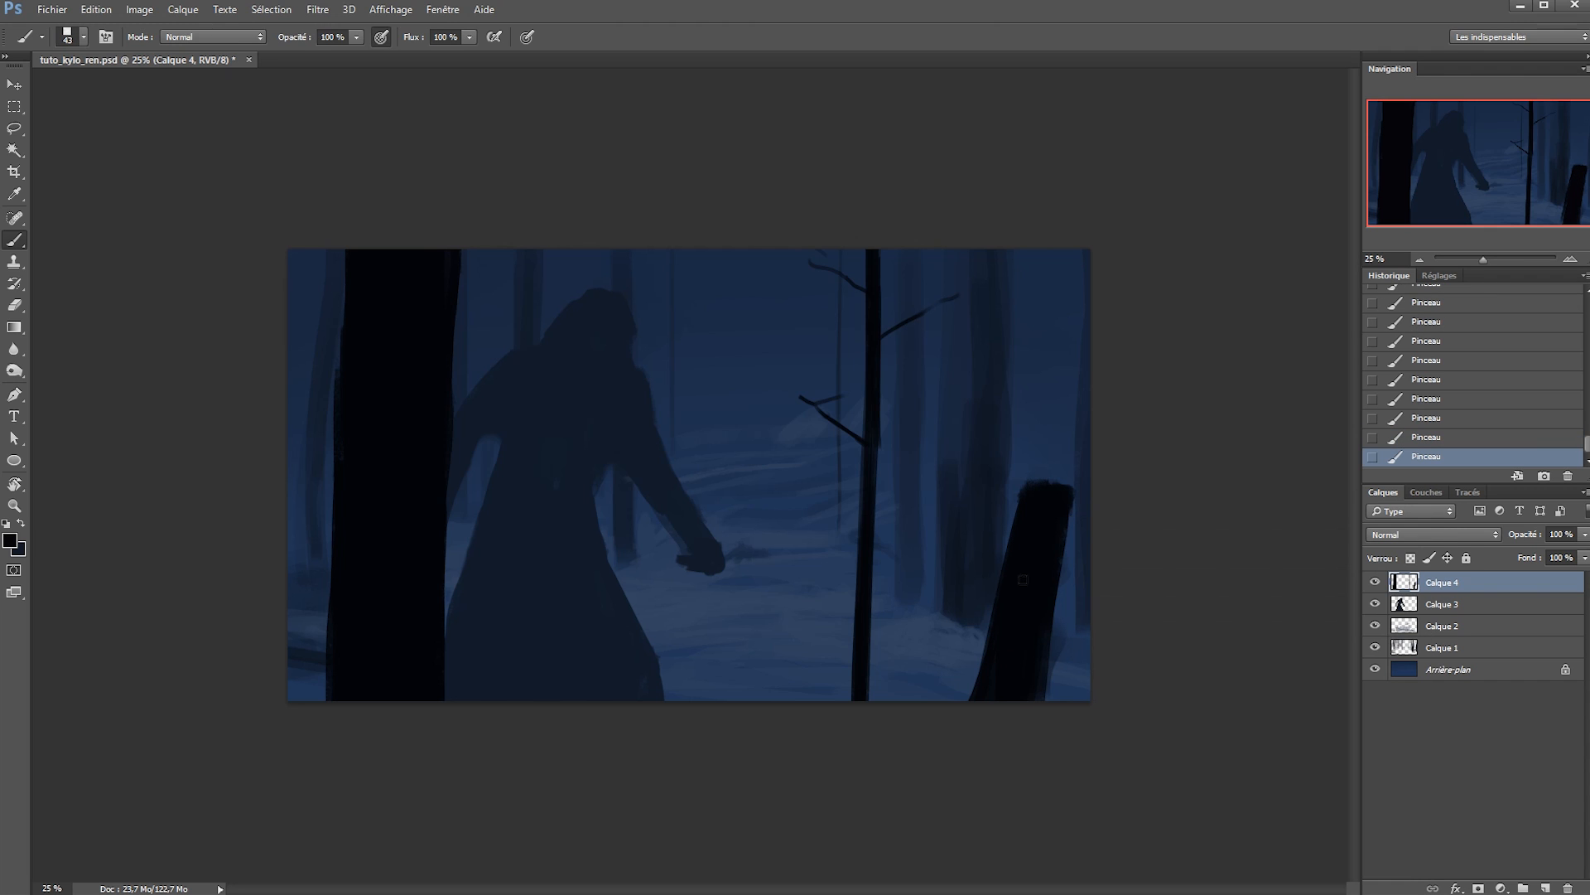
pyautogui.moveTo(1027, 715); pyautogui.dragTo(1035, 631)
# Undo a test stroke on the ground and paint a black branch from the large trunk to the canvas's left edge.
pyautogui.press('x')
pyautogui.moveTo(743, 620); pyautogui.dragTo(818, 630)
pyautogui.hotkey('ctrl', 'alt', 'z')
pyautogui.keyDown('ctrl'); pyautogui.click(558, 464); pyautogui.keyUp('ctrl')
pyautogui.keyDown('ctrl'); pyautogui.click(402, 395); pyautogui.keyUp('ctrl')
pyautogui.moveTo(353, 307); pyautogui.dragTo(274, 269)
pyautogui.keyDown('alt'); pyautogui.click(371, 311); pyautogui.keyUp('alt')
pyautogui.moveTo(362, 305); pyautogui.dragTo(274, 270)
pyautogui.press('ctrl')
# Try to paint a tree trunk right of the silhouette on Calque 1 and undo the stroke.
pyautogui.click(1453, 630)
pyautogui.click(1450, 650)
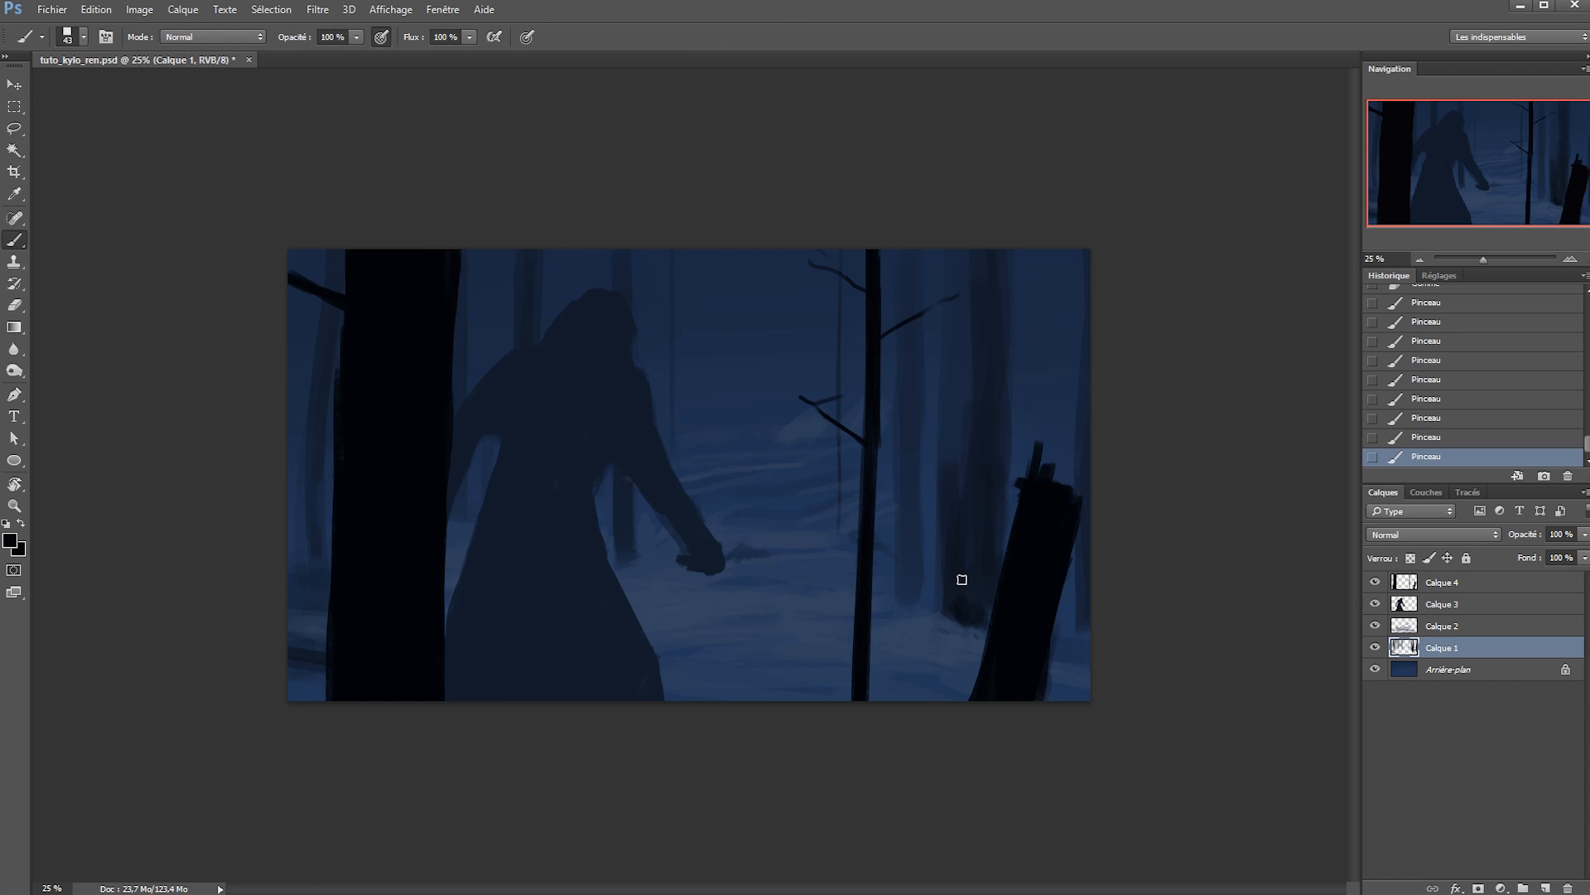
pyautogui.hotkey('ctrl', 'alt', 'z')
pyautogui.moveTo(772, 248); pyautogui.dragTo(772, 687)
pyautogui.moveTo(1440, 647); pyautogui.dragTo(1439, 622)
pyautogui.hotkey('ctrl', 'alt', 'z')
# On Calque 2, paint a dark blue mid-ground trunk between the silhouette's hand and the thin black tree.
pyautogui.click(1440, 623)
pyautogui.moveTo(775, 681); pyautogui.dragTo(756, 324)
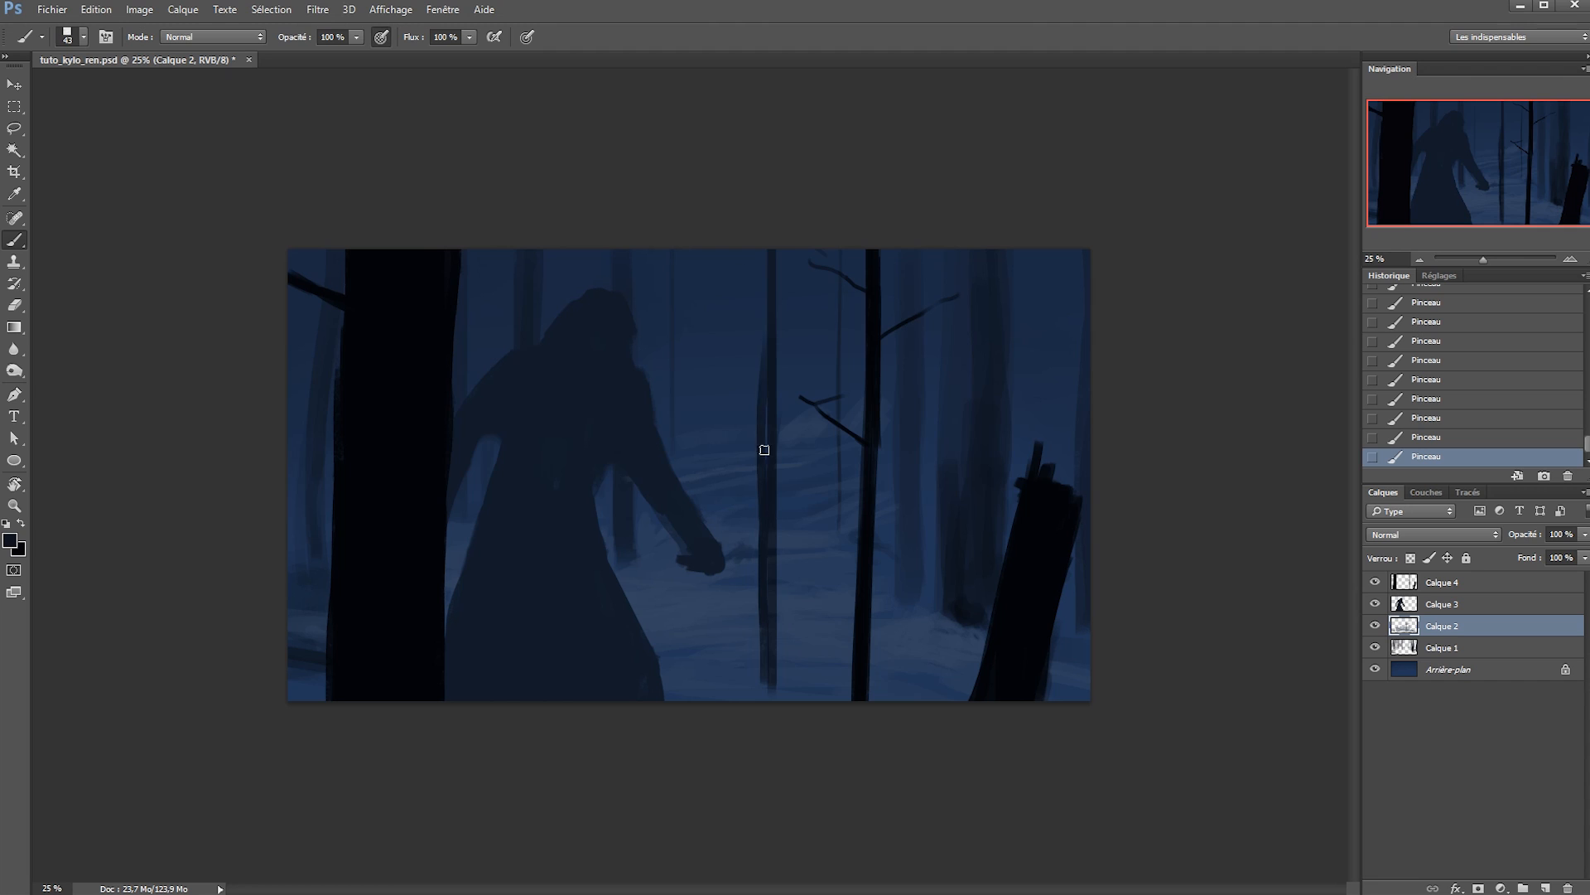
pyautogui.moveTo(785, 253); pyautogui.dragTo(783, 518)
pyautogui.moveTo(788, 440); pyautogui.dragTo(777, 260)
pyautogui.moveTo(784, 497)
pyautogui.mouseDown()
pyautogui.moveTo(791, 282)
pyautogui.moveTo(787, 611)
pyautogui.mouseUp()
pyautogui.moveTo(786, 466); pyautogui.dragTo(782, 675)
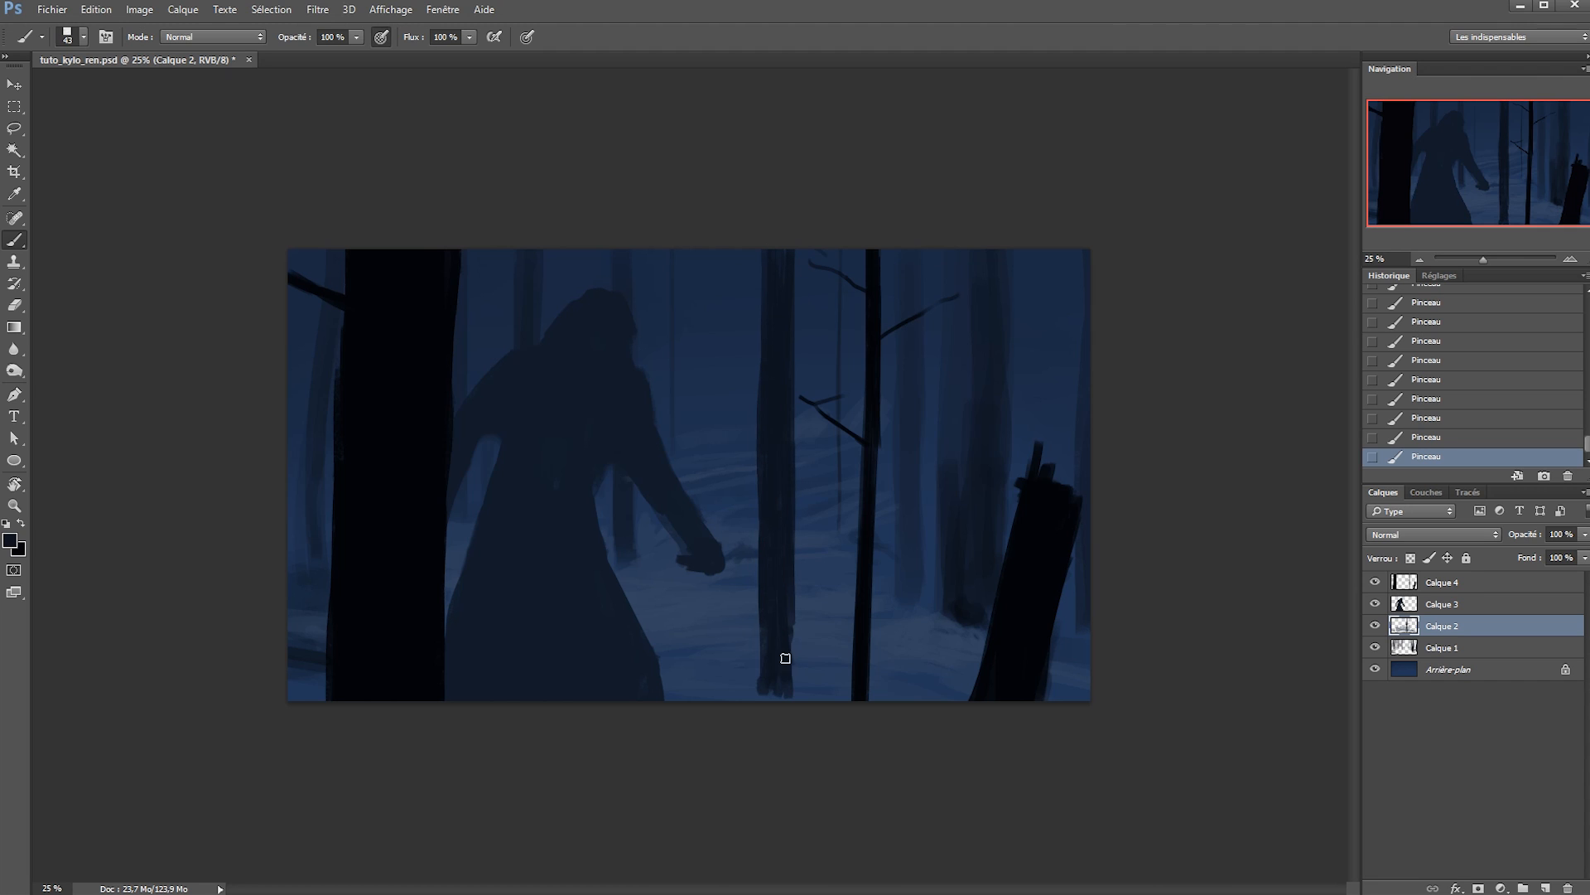
# Sample the snow blue, choose a lighter foreground tone, reduce the brush size and paint snow highlights around the mid-ground trunk's base.
pyautogui.keyDown('alt'); pyautogui.click(755, 686); pyautogui.keyUp('alt')
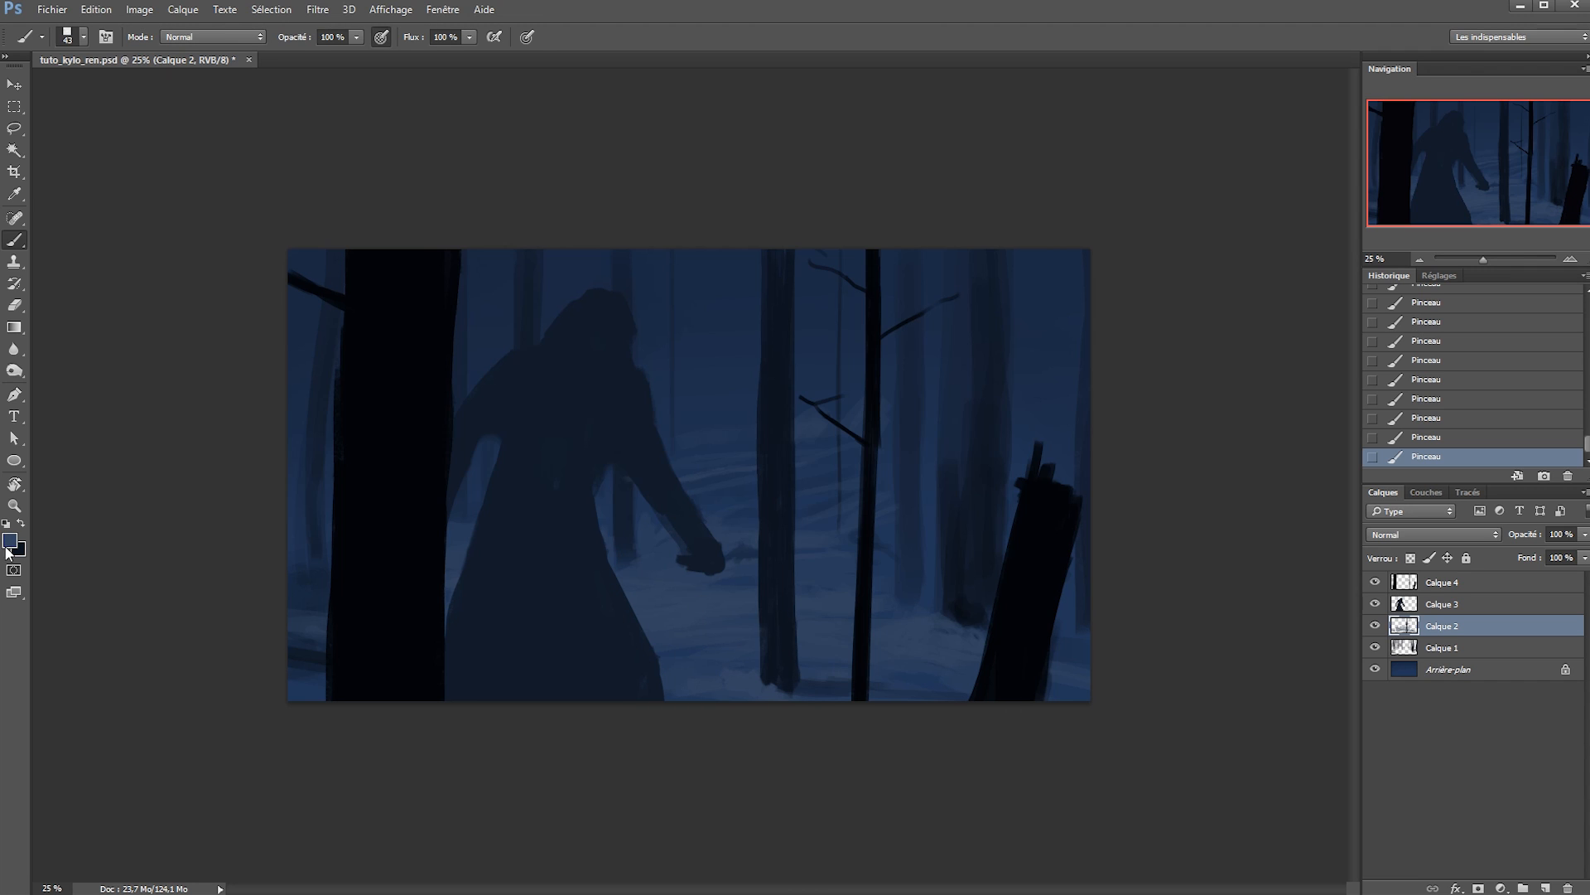
pyautogui.click(8, 544)
pyautogui.click(839, 670)
pyautogui.press('Return')
pyautogui.rightClick(847, 650)
pyautogui.click(945, 553)
pyautogui.press('Return')
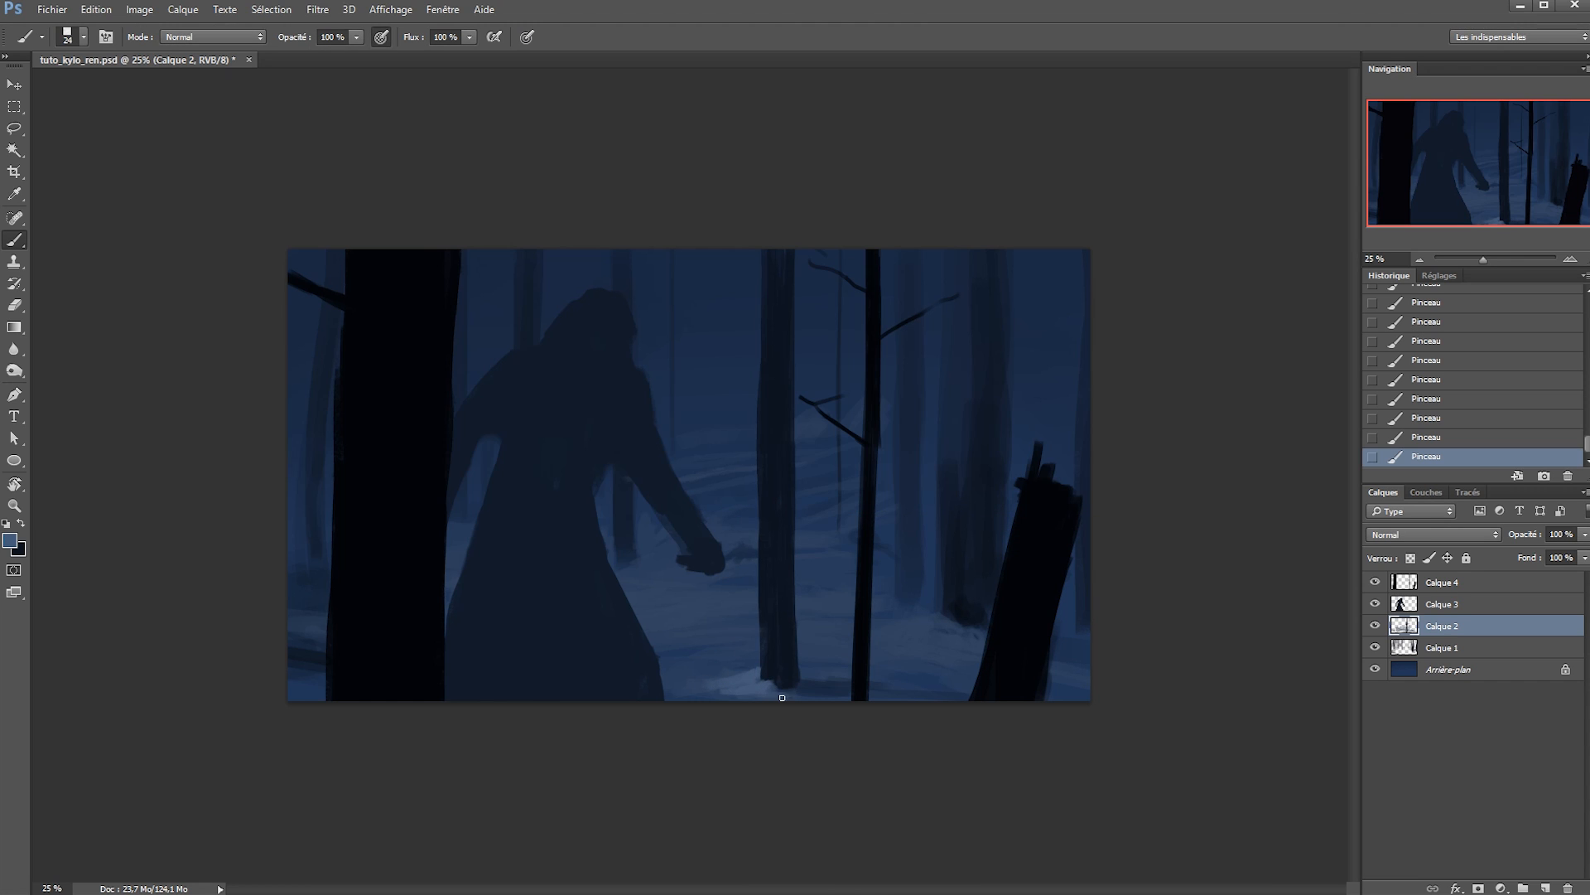
# Enlarge the brush and paint lighter snow patches across the ground between the silhouette and the broken stump.
pyautogui.keyDown('alt'); pyautogui.rightClick(932, 611); pyautogui.keyUp('alt')
pyautogui.moveTo(929, 615)
pyautogui.mouseDown()
pyautogui.moveTo(955, 631)
pyautogui.moveTo(787, 639)
pyautogui.mouseUp()
pyautogui.moveTo(878, 663); pyautogui.dragTo(962, 658)
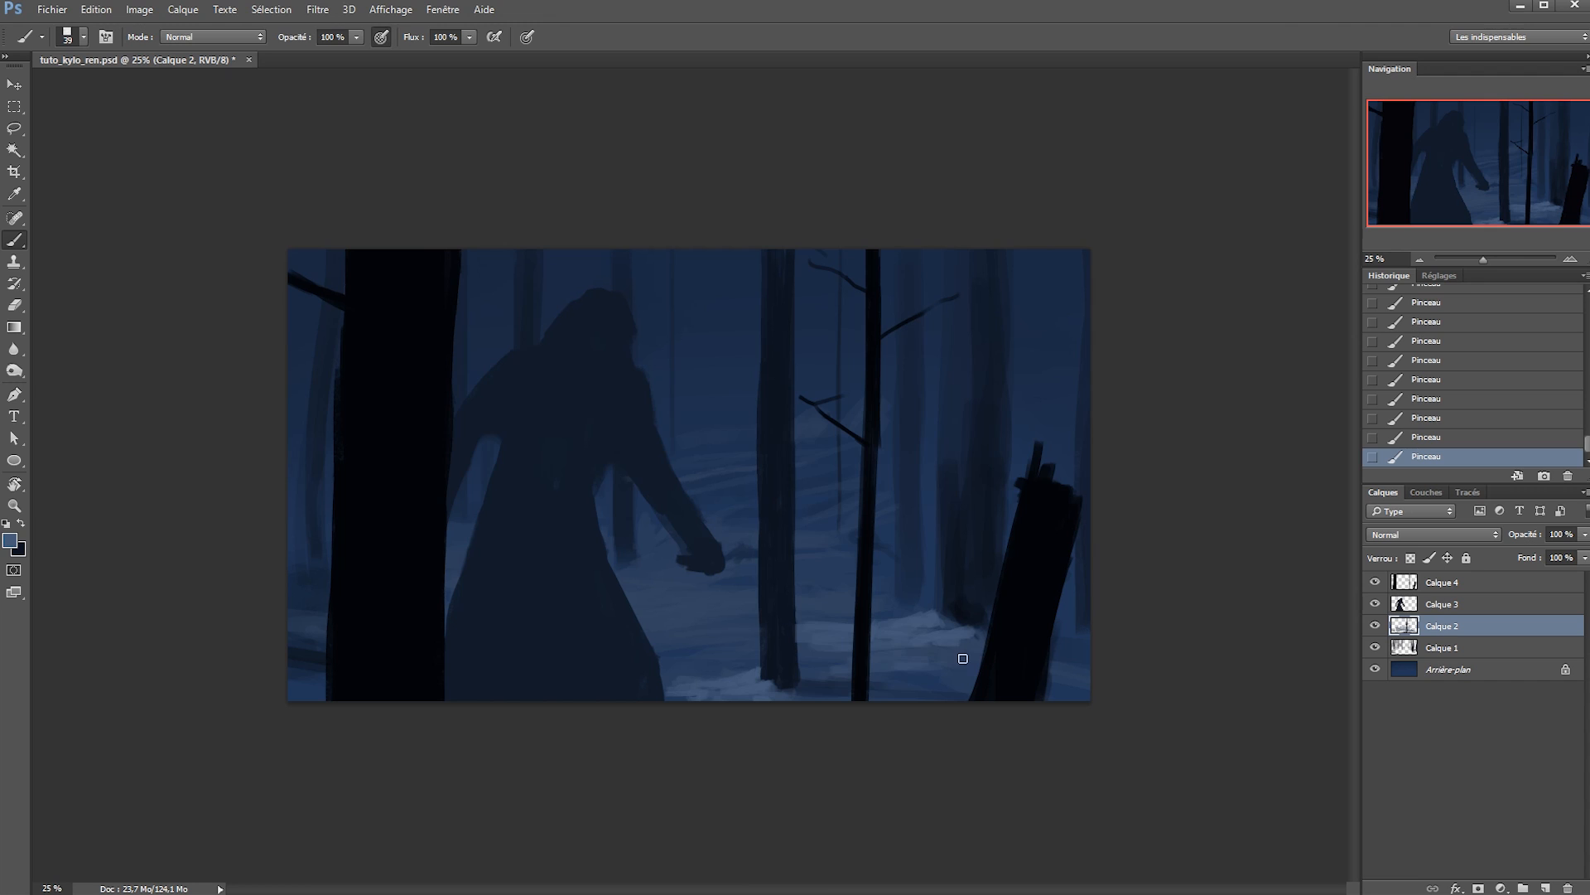
pyautogui.moveTo(755, 634); pyautogui.dragTo(685, 620)
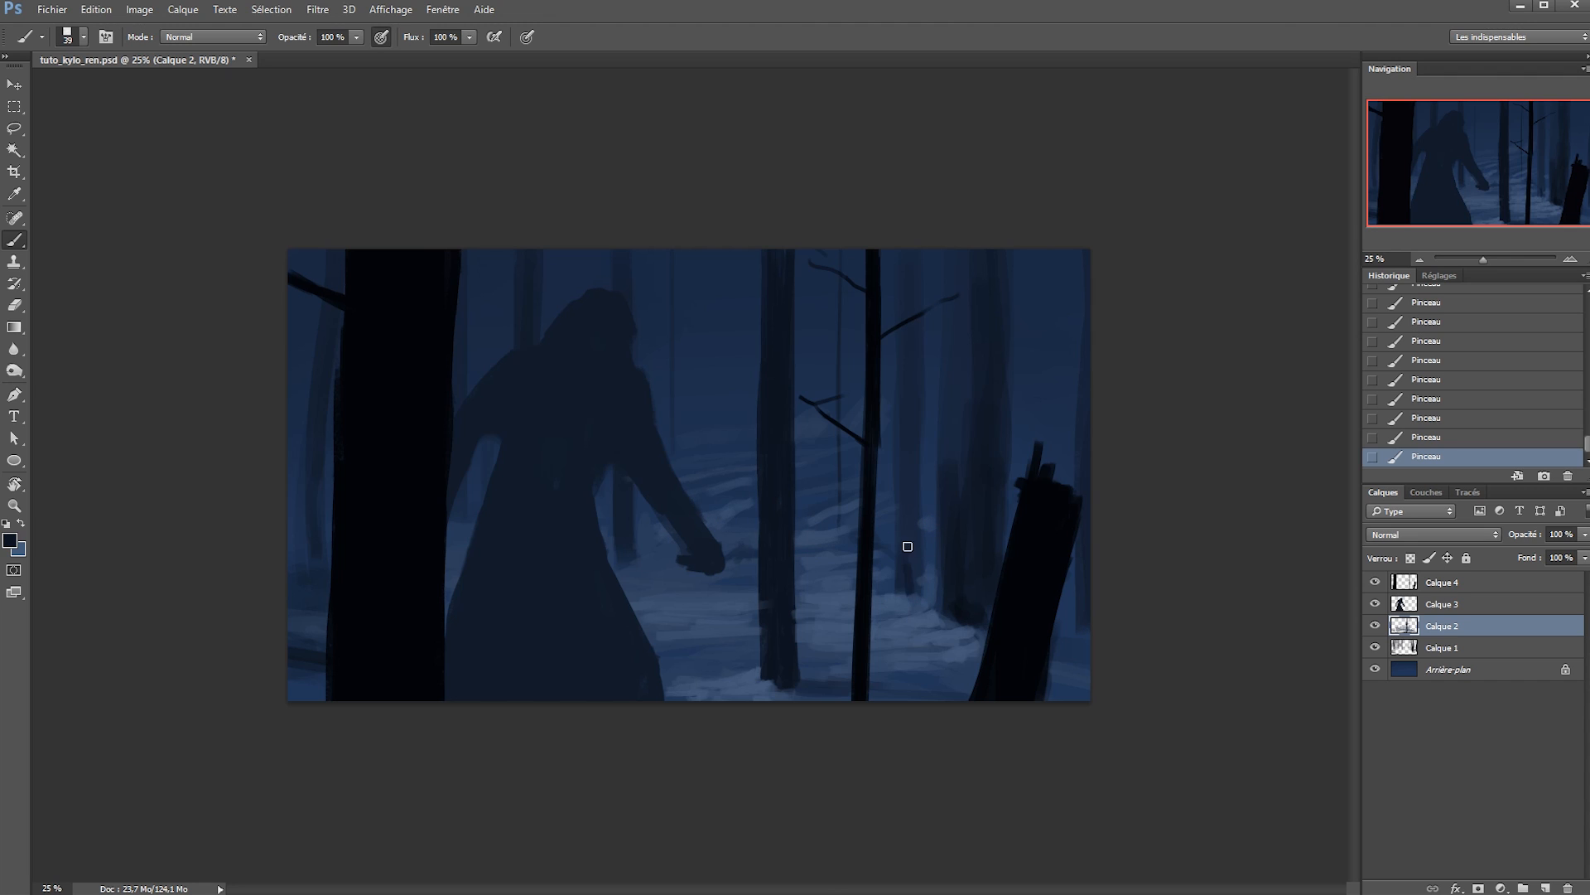
# Resize the brush and paint faint distant trunks across the forest background, plus a narrow darker trunk beside the thin black tree.
pyautogui.keyDown('alt'); pyautogui.rightClick(1033, 325); pyautogui.keyUp('alt')
pyautogui.moveTo(1065, 252); pyautogui.dragTo(1063, 474)
pyautogui.moveTo(1018, 253); pyautogui.dragTo(1042, 422)
pyautogui.moveTo(1047, 253); pyautogui.dragTo(1002, 432)
pyautogui.moveTo(835, 257); pyautogui.dragTo(825, 379)
pyautogui.moveTo(677, 253); pyautogui.dragTo(686, 380)
pyautogui.moveTo(738, 253); pyautogui.dragTo(718, 485)
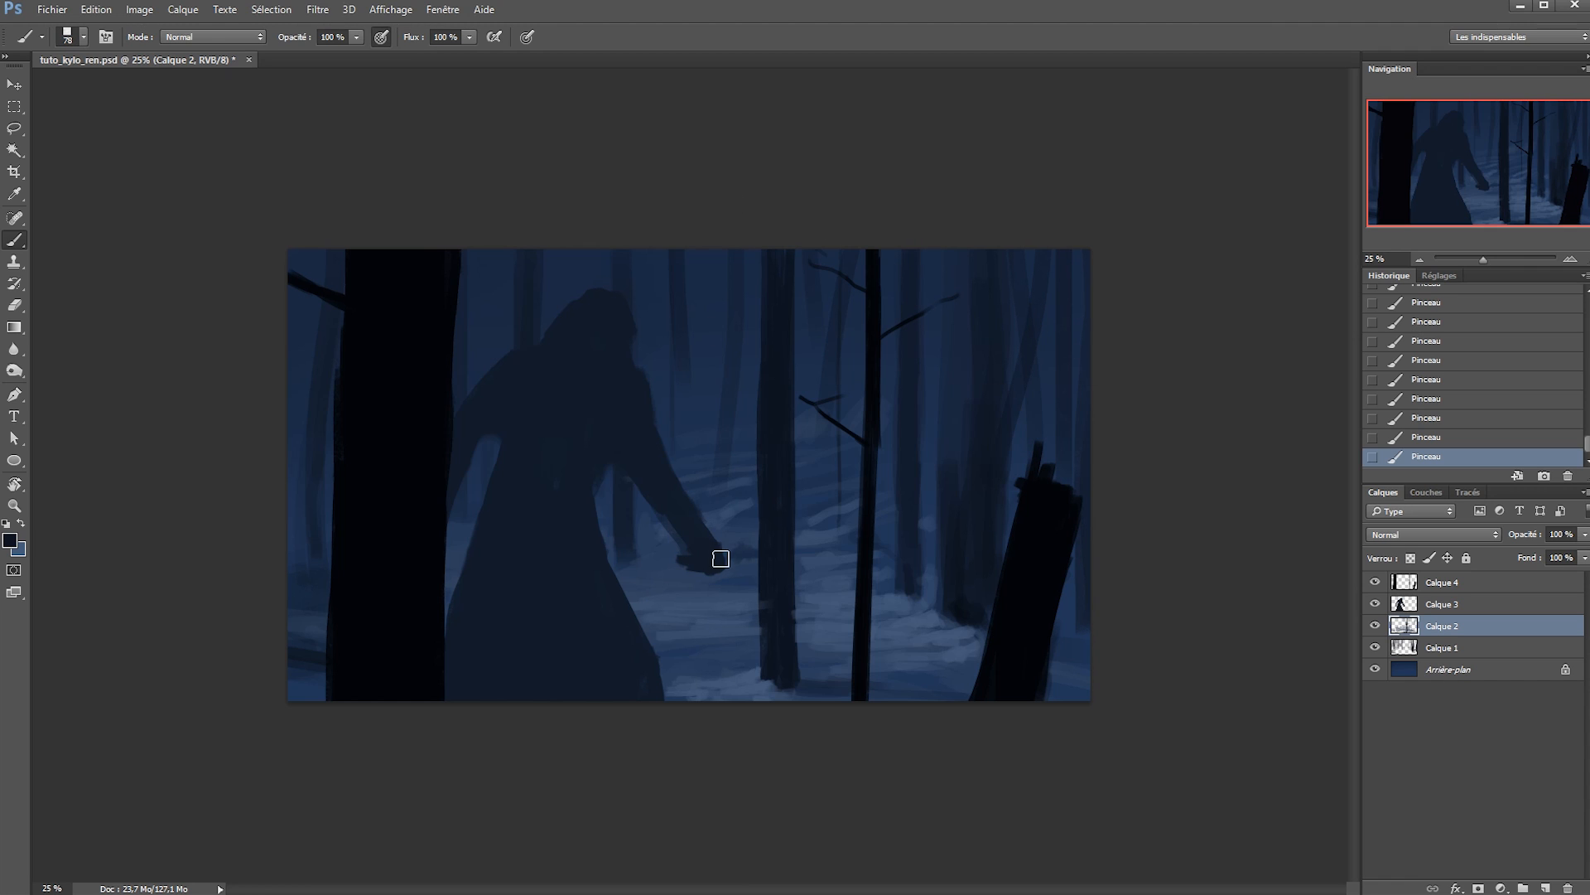
pyautogui.keyDown('alt'); pyautogui.rightClick(833, 515); pyautogui.keyUp('alt')
pyautogui.moveTo(844, 563); pyautogui.dragTo(838, 282)
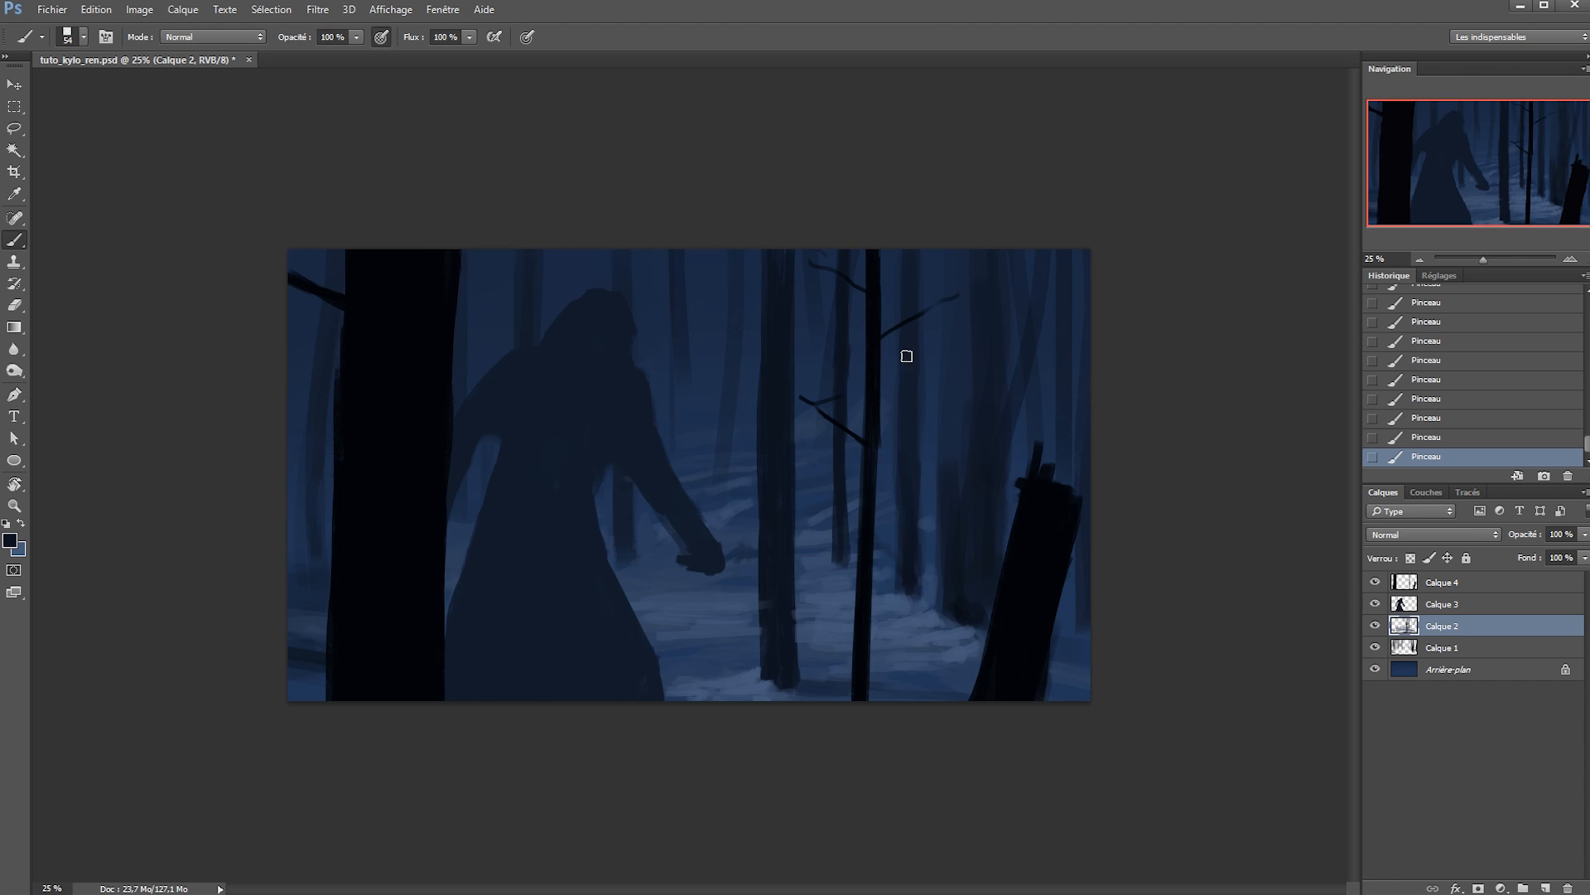
# Reduce the brush size and paint thin branches on the background trees at the forest's right side, undoing unwanted strokes.
pyautogui.keyDown('alt'); pyautogui.rightClick(930, 280); pyautogui.keyUp('alt')
pyautogui.hotkey('ctrl', 'alt', 'z')
pyautogui.hotkey('ctrl', 'alt', 'z')
pyautogui.rightClick(964, 271)
pyautogui.moveTo(920, 275); pyautogui.dragTo(968, 245)
pyautogui.hotkey('ctrl', 'z')
pyautogui.hotkey('ctrl', 'z')
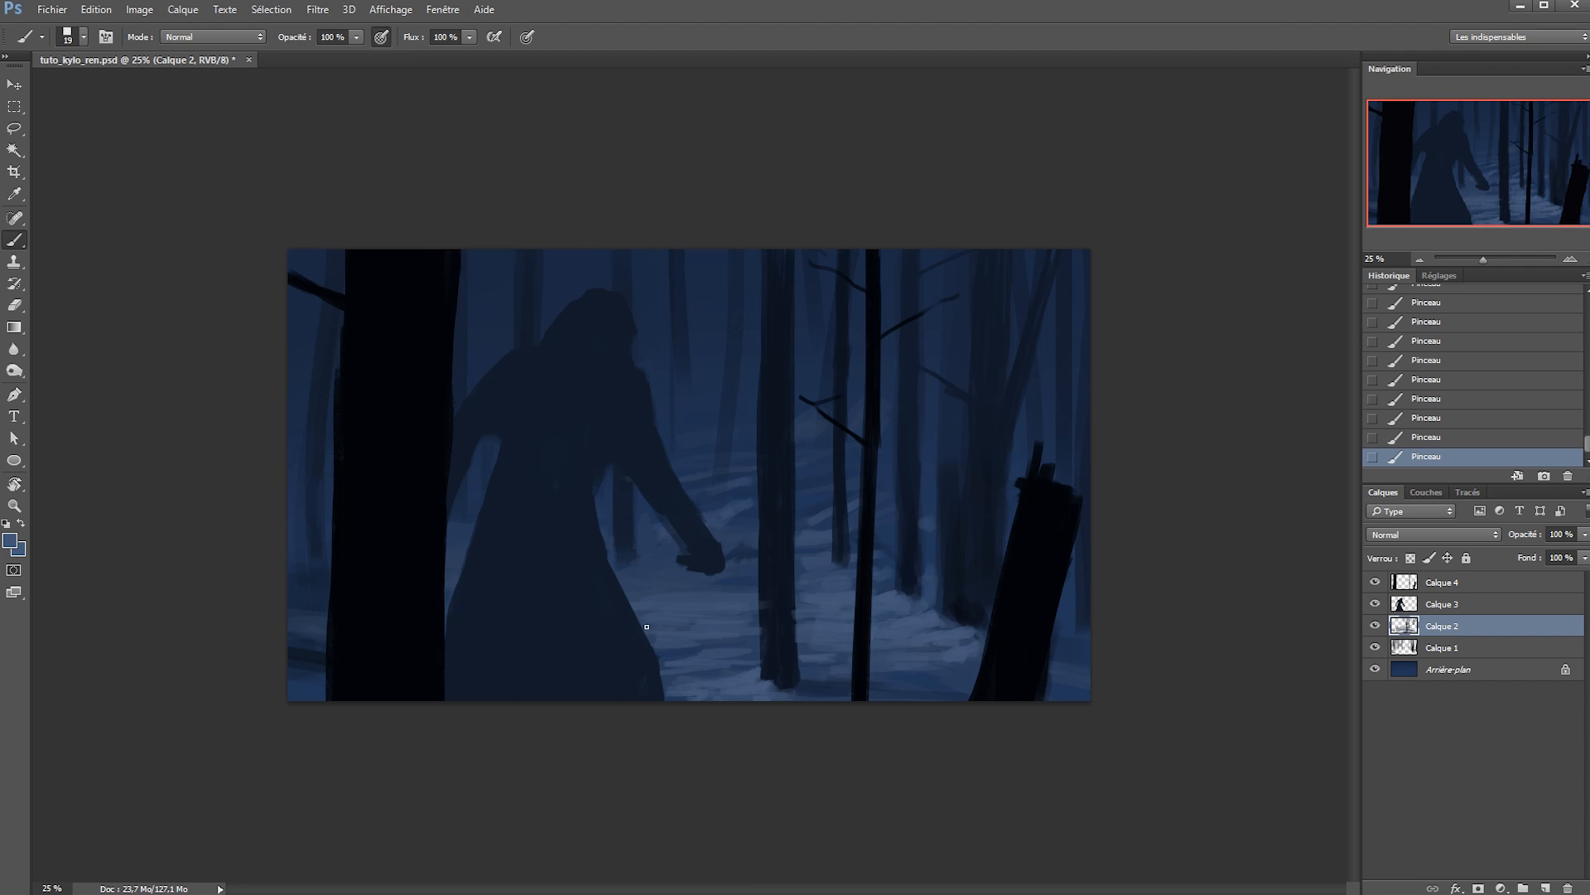
# Sample a forest blue and paint further distant trunks and snow details around the silhouette with a resized brush.
pyautogui.keyDown('alt'); pyautogui.click(458, 403); pyautogui.keyUp('alt')
pyautogui.moveTo(653, 451)
pyautogui.mouseDown()
pyautogui.moveTo(598, 449)
pyautogui.moveTo(669, 451)
pyautogui.mouseUp()
pyautogui.rightClick(458, 519)
pyautogui.click(629, 544)
pyautogui.press('Return')
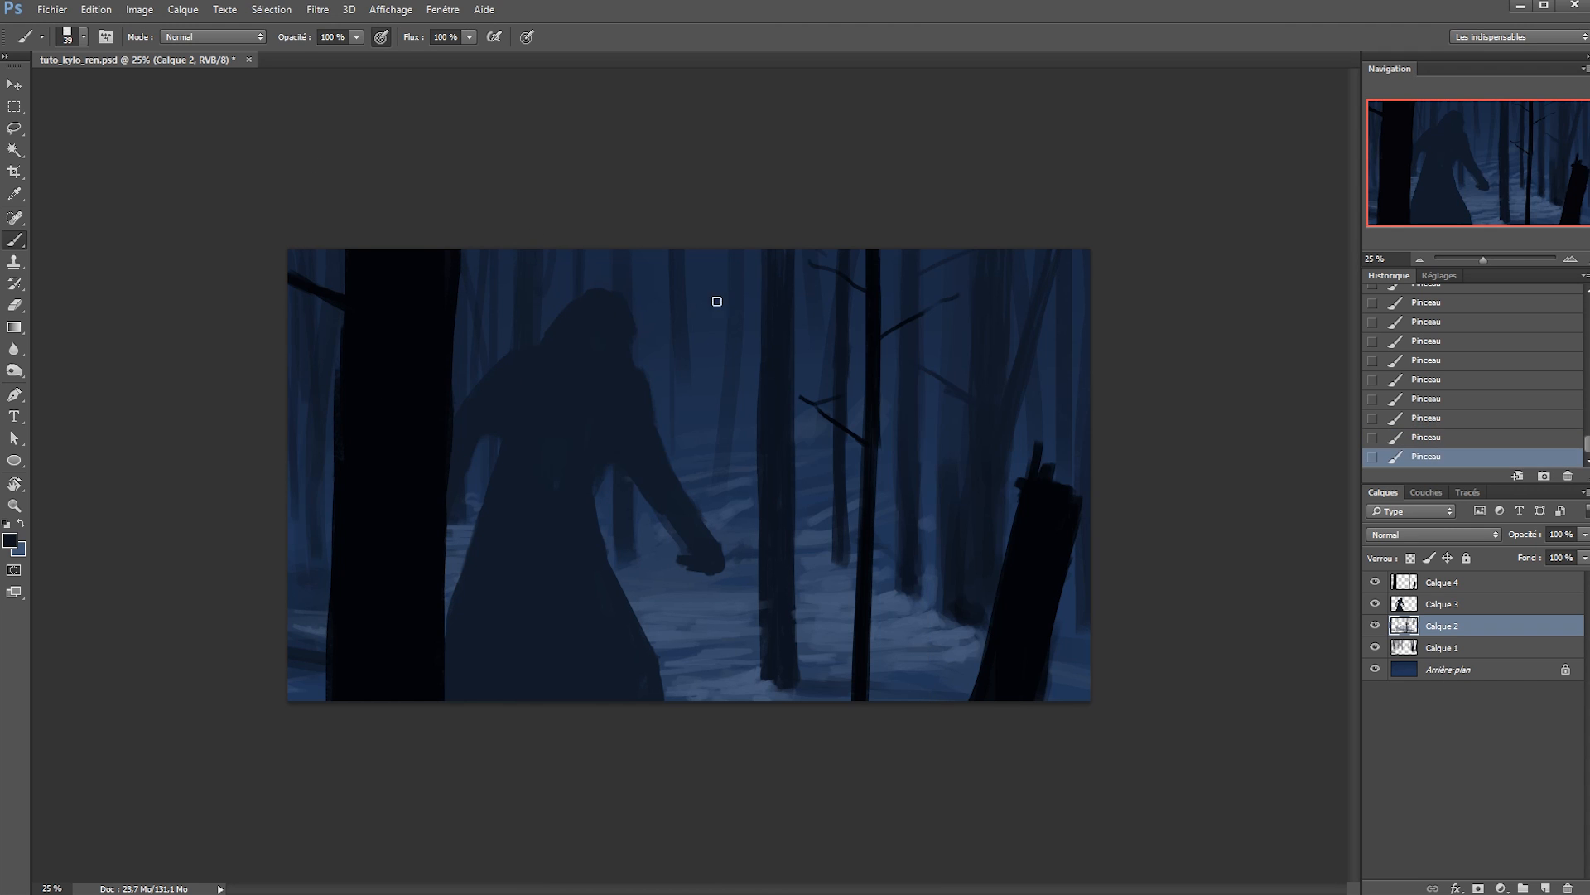
pyautogui.moveTo(820, 369); pyautogui.dragTo(783, 369)
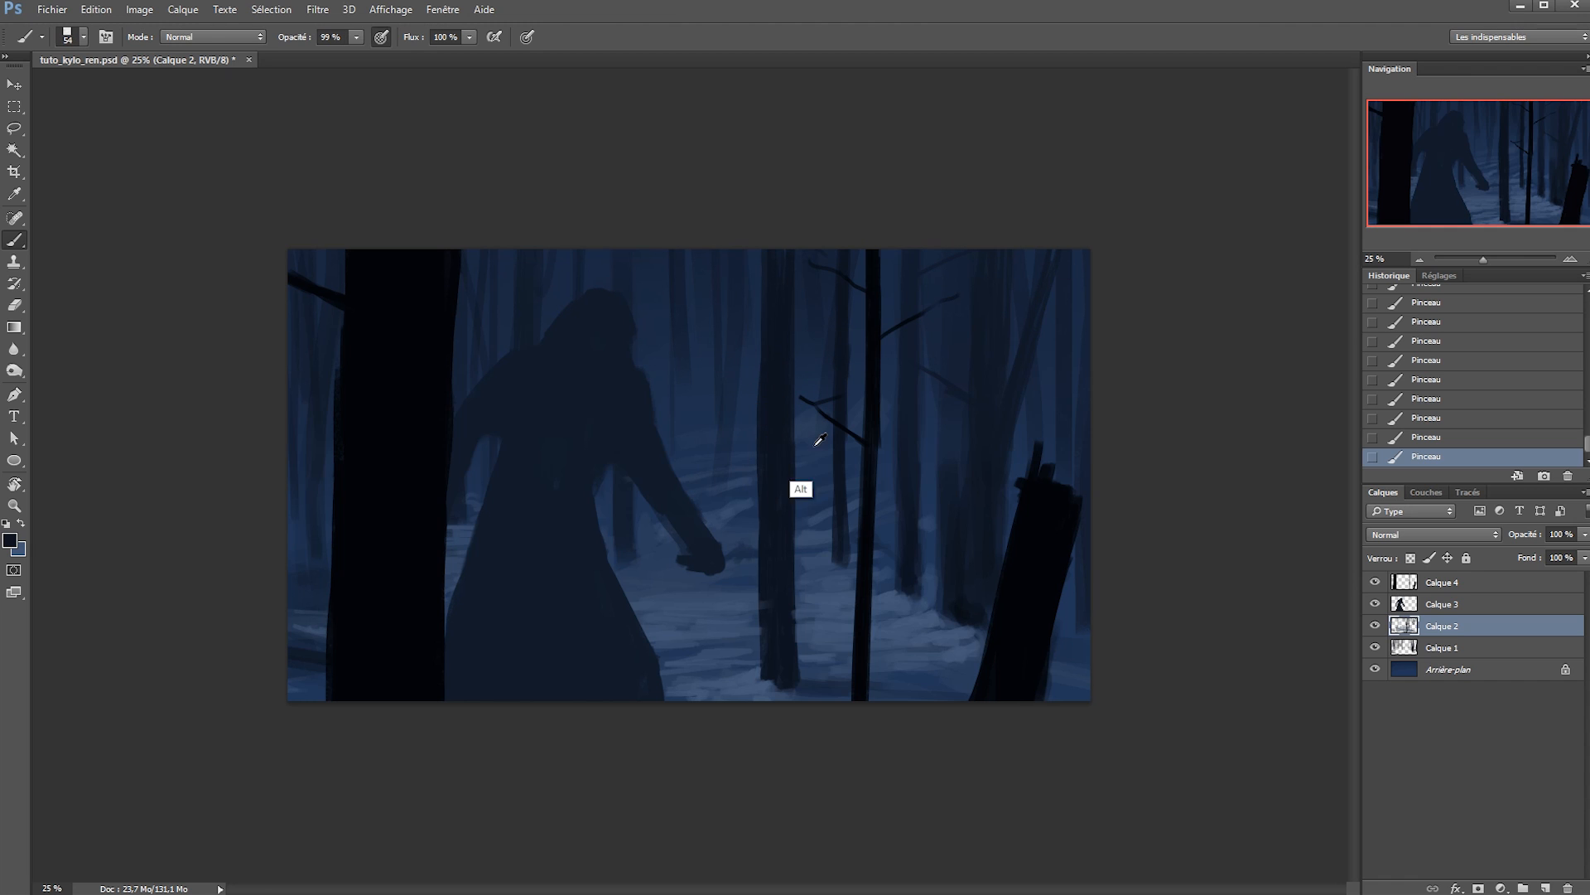
# Swap the foreground and background colours and set the foreground colour to the grey-blue #406277.
pyautogui.press('x')
pyautogui.click(10, 540)
pyautogui.moveTo(841, 674)
pyautogui.mouseDown()
pyautogui.moveTo(866, 701)
pyautogui.moveTo(845, 674)
pyautogui.mouseUp()
pyautogui.click(974, 654)
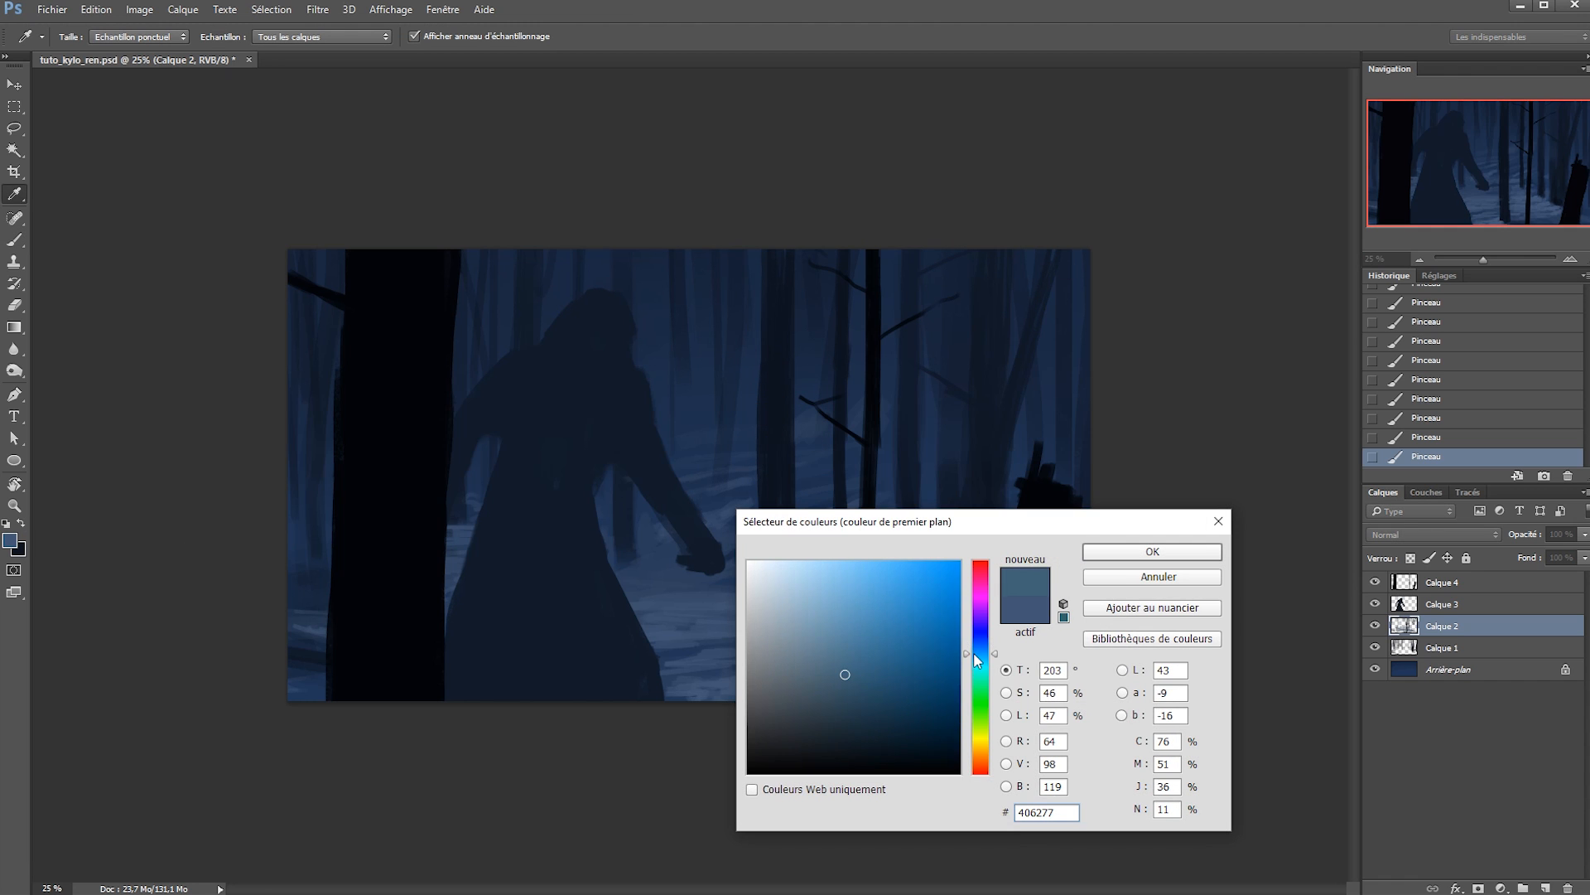
pyautogui.click(1104, 554)
# Create a new layer above Calque 2 and set its blending mode to Incrustation.
pyautogui.hotkey('ctrl', 'shift', 'n')
pyautogui.press('Return')
pyautogui.click(1434, 535)
pyautogui.click(1408, 703)
# Choose a soft round brush, pick a lighter blue and dab a glow over the background beside the silhouette's shoulder.
pyautogui.rightClick(740, 459)
pyautogui.click(800, 616)
pyautogui.press('Return')
pyautogui.click(10, 541)
pyautogui.click(836, 635)
pyautogui.click(1107, 552)
pyautogui.click(732, 335)
pyautogui.click(732, 334)
pyautogui.click(732, 334)
pyautogui.click(732, 334)
# Pick a paler foreground colour, undo a test dab, enlarge the soft brush and dab light beside the silhouette's arm.
pyautogui.click(10, 540)
pyautogui.click(784, 579)
pyautogui.click(982, 661)
pyautogui.click(1154, 550)
pyautogui.click(1418, 381)
pyautogui.click(706, 399)
pyautogui.hotkey('ctrl', 'z')
pyautogui.press(']')
pyautogui.press(']')
pyautogui.click(738, 441)
pyautogui.click(725, 442)
# Reduce the soft brush size and dab light among the background trees around the thin black trunk.
pyautogui.press('[')
pyautogui.press('[')
pyautogui.press('[')
pyautogui.press('[')
pyautogui.click(870, 400)
pyautogui.click(910, 358)
pyautogui.click(910, 357)
# Set the foreground colour to a pale yellow and brush soft light over the snowy ground, reducing the brush size.
pyautogui.click(10, 540)
pyautogui.click(982, 735)
pyautogui.click(1154, 550)
pyautogui.click(862, 614)
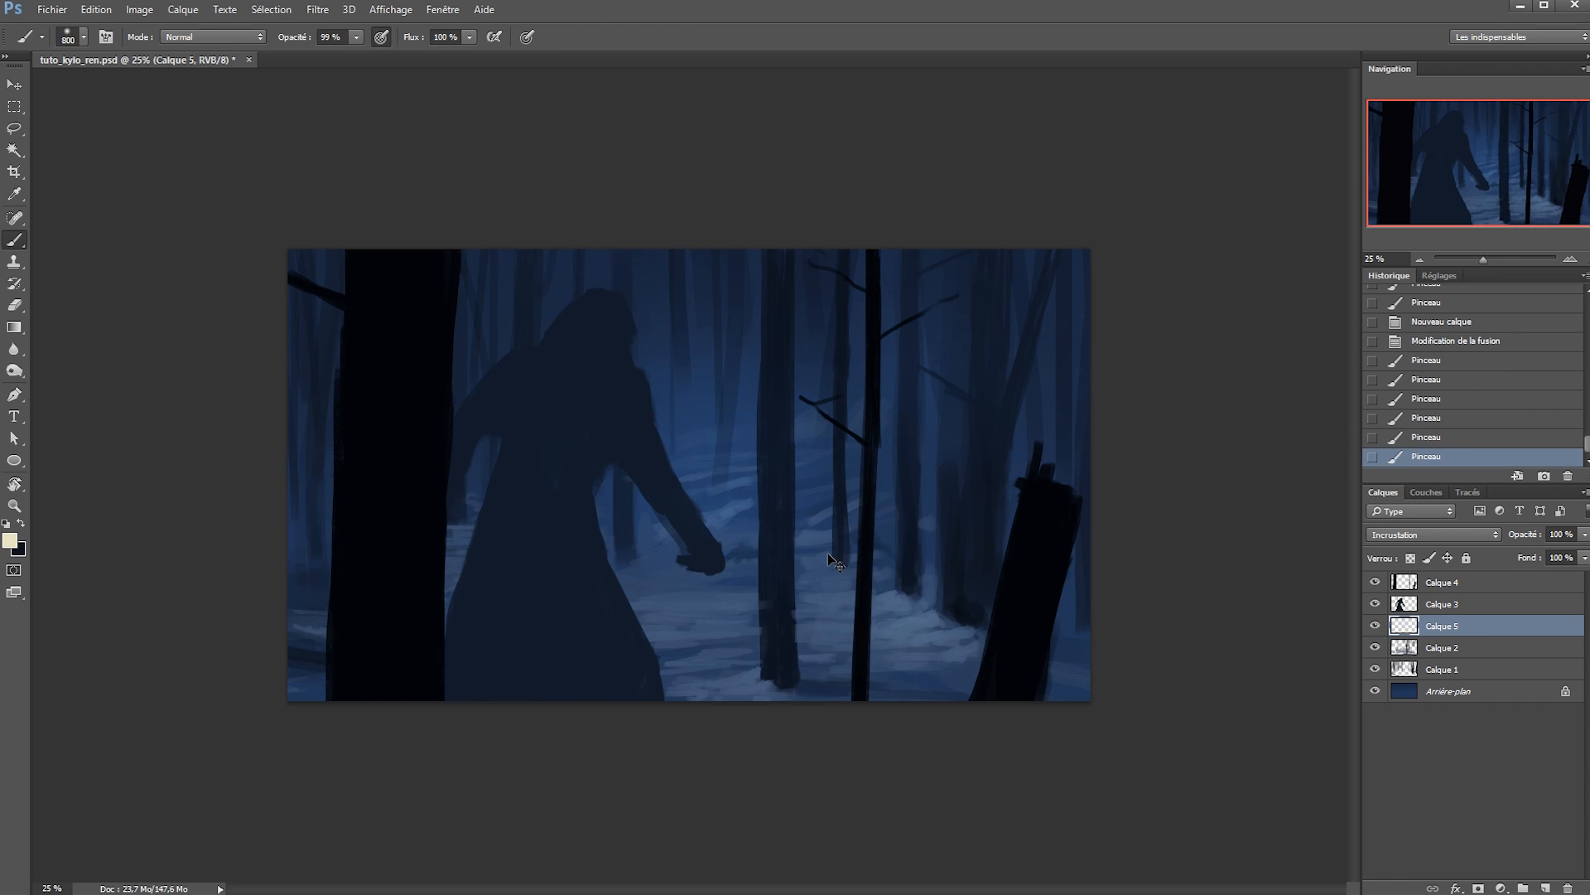
pyautogui.press('[')
pyautogui.press('[')
pyautogui.click(700, 635)
pyautogui.click(820, 624)
pyautogui.click(931, 570)
pyautogui.moveTo(712, 688); pyautogui.dragTo(1044, 688)
# Select the silhouette layer Calque 3, choose a smaller hard brush, sample a dark colour for it and save the document.
pyautogui.click(1458, 603)
pyautogui.rightClick(642, 456)
pyautogui.click(798, 571)
pyautogui.doubleClick(825, 572)
pyautogui.keyDown('alt'); pyautogui.click(693, 550); pyautogui.keyUp('alt')
pyautogui.hotkey('ctrl', 's')
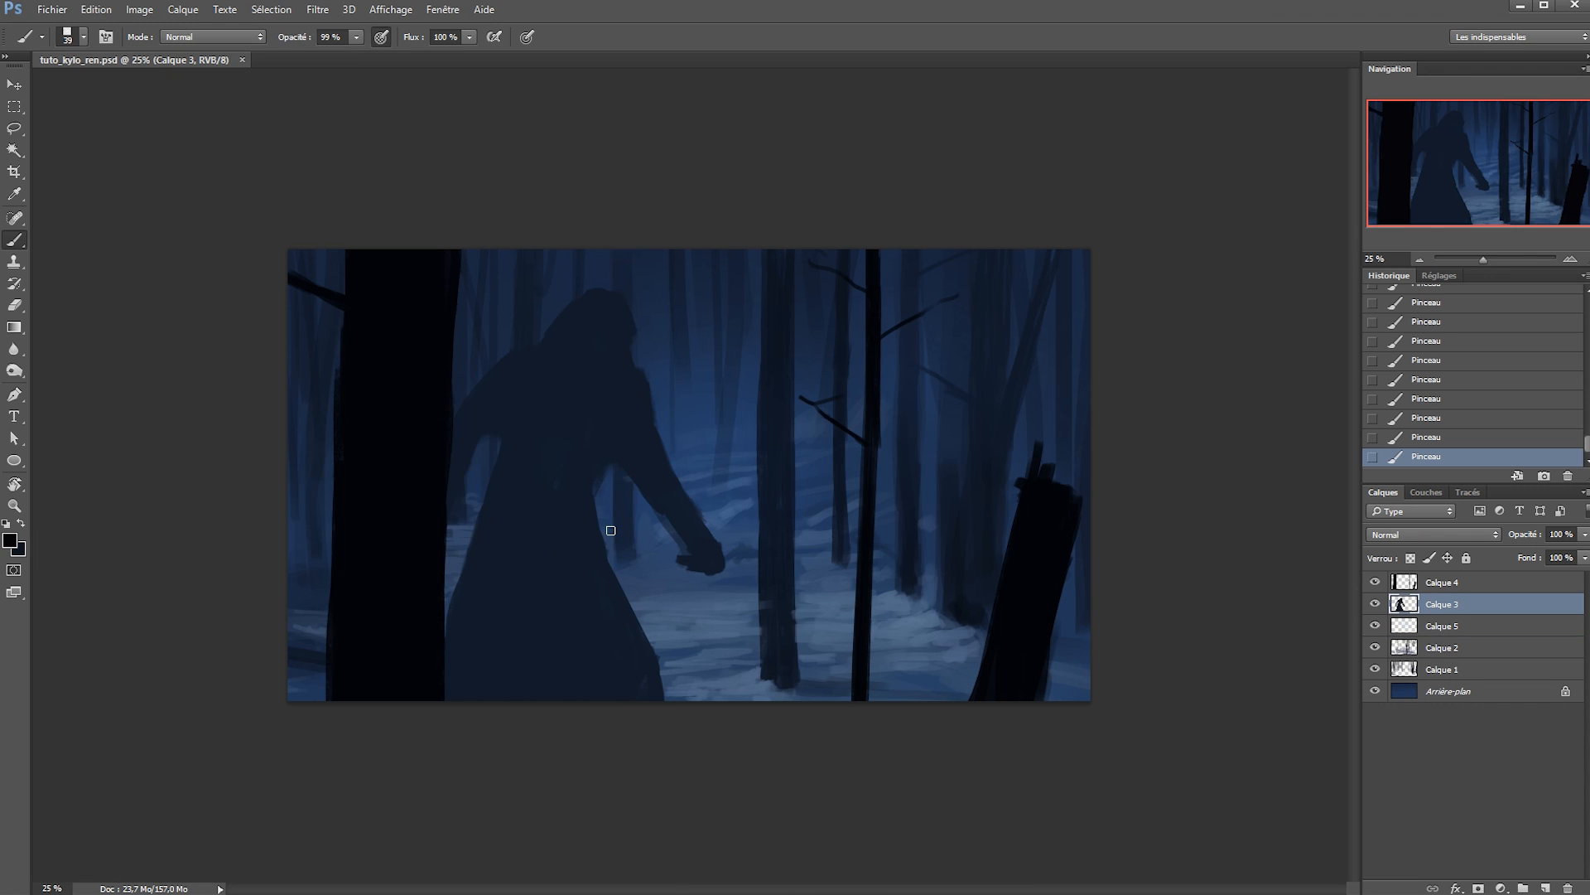
pyautogui.press('b')
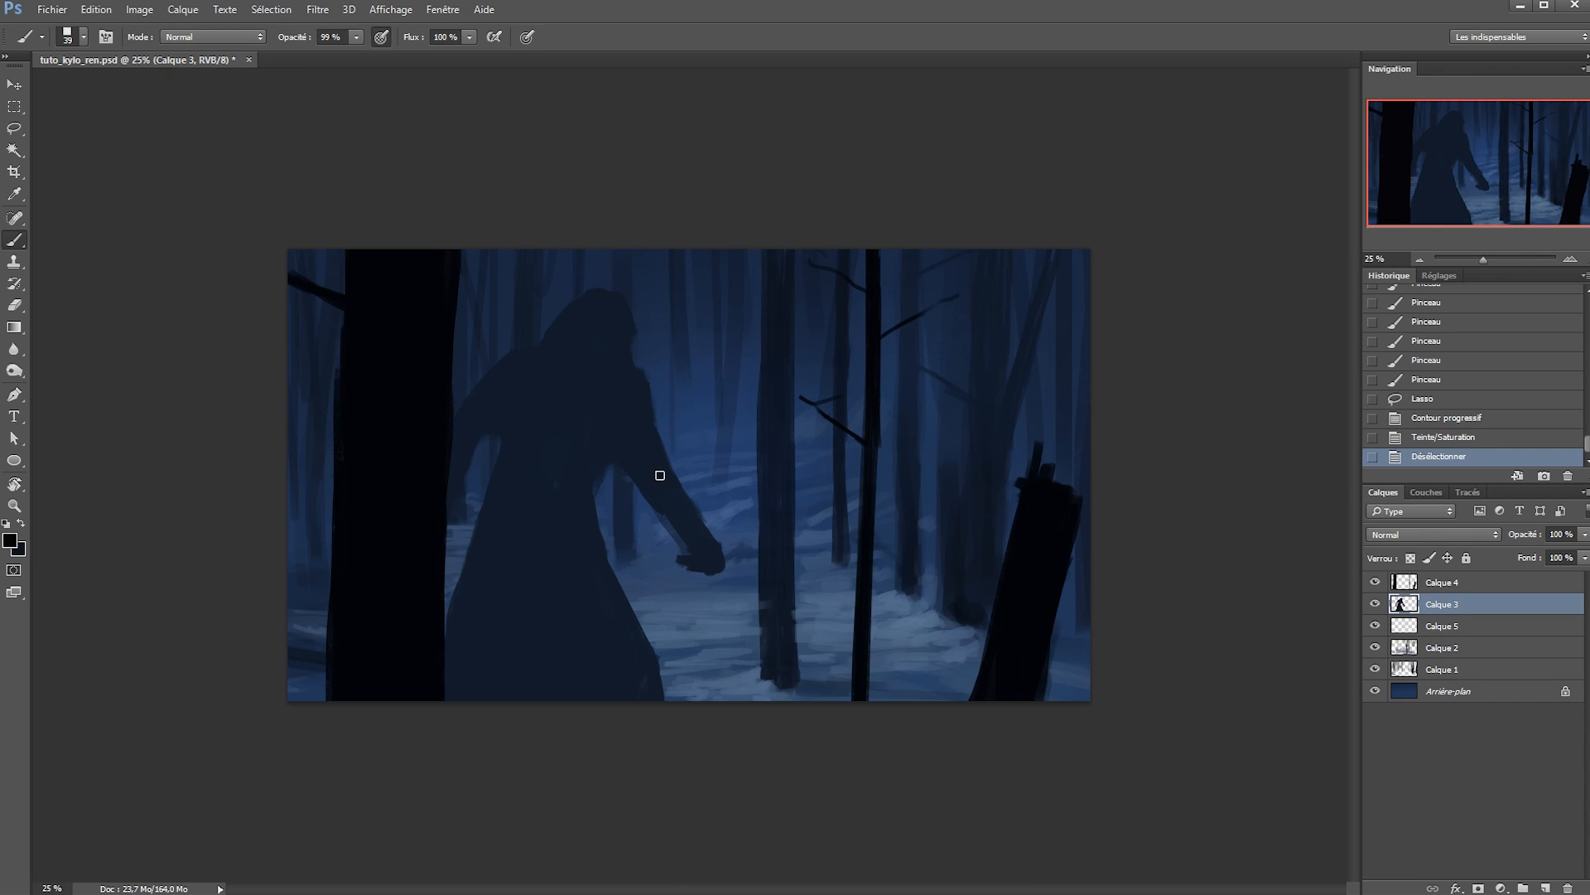
# Sample dark tones and paint shadowed scarf folds around the silhouette's neck and chest, undoing the first test stroke.
pyautogui.keyDown('alt'); pyautogui.click(667, 470); pyautogui.keyUp('alt')
pyautogui.keyDown('alt'); pyautogui.click(404, 502); pyautogui.keyUp('alt')
pyautogui.moveTo(530, 441); pyautogui.dragTo(546, 566)
pyautogui.hotkey('ctrl', 'z')
pyautogui.click(531, 446)
pyautogui.moveTo(511, 402)
pyautogui.mouseDown()
pyautogui.moveTo(462, 472)
pyautogui.moveTo(543, 383)
pyautogui.mouseUp()
pyautogui.moveTo(538, 393)
pyautogui.mouseDown()
pyautogui.moveTo(517, 443)
pyautogui.moveTo(563, 487)
pyautogui.mouseUp()
# Paint a dark belt across the silhouette's waist, then resize the brush and deepen the scarf folds over the shoulders.
pyautogui.moveTo(506, 471); pyautogui.dragTo(579, 489)
pyautogui.moveTo(509, 489); pyautogui.dragTo(583, 497)
pyautogui.moveTo(507, 492); pyautogui.dragTo(564, 505)
pyautogui.keyDown('alt'); pyautogui.rightClick(615, 447); pyautogui.keyUp('alt')
pyautogui.keyDown('alt'); pyautogui.rightClick(564, 401); pyautogui.keyUp('alt')
pyautogui.moveTo(524, 378); pyautogui.dragTo(612, 419)
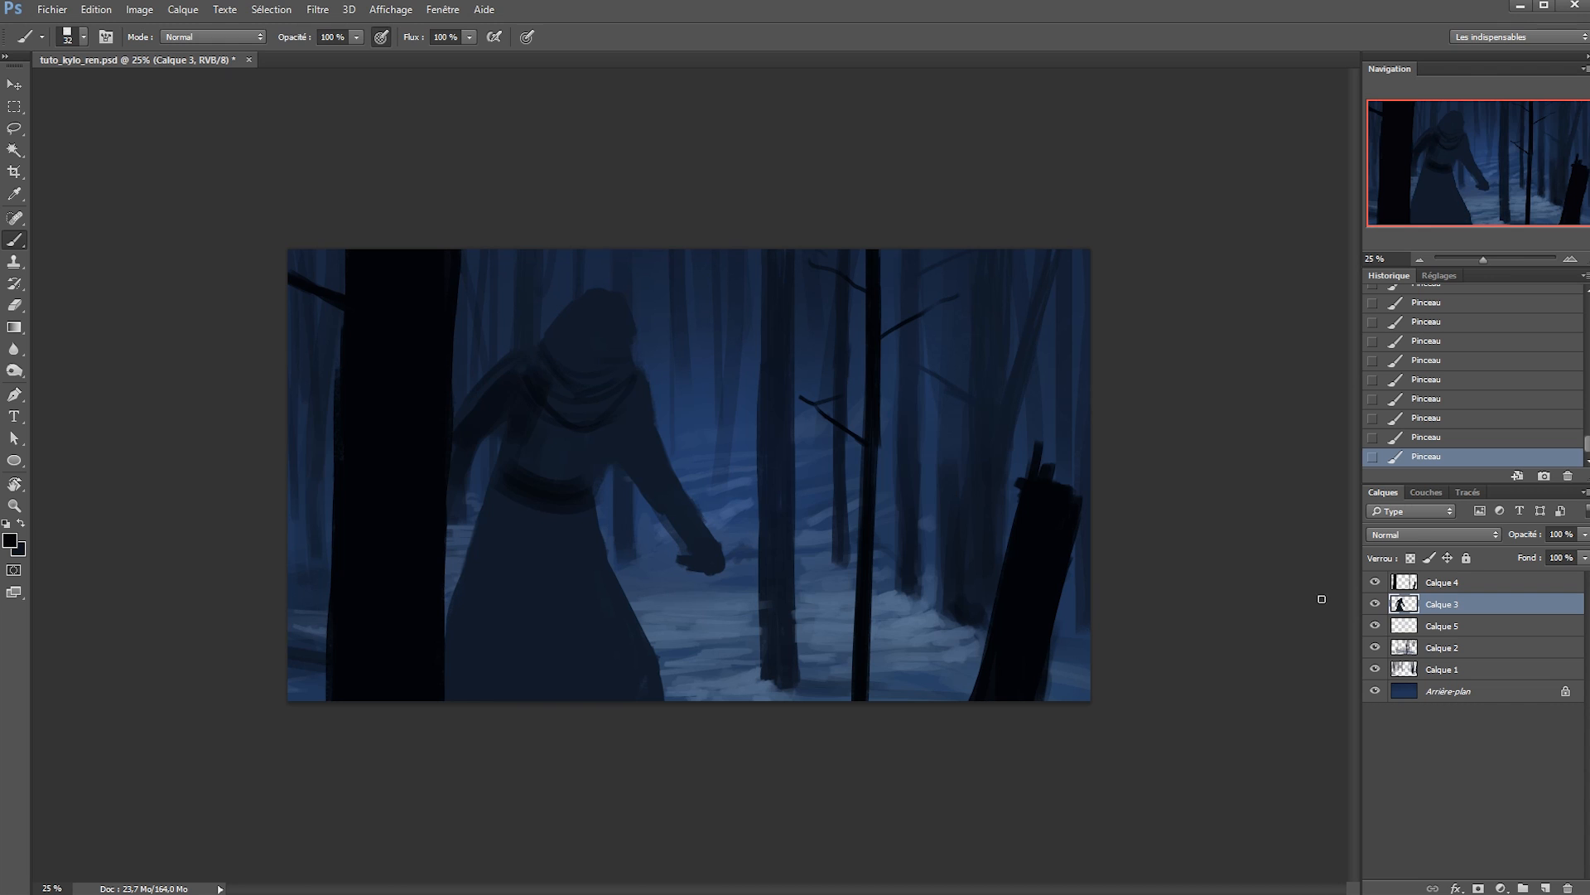
# Darken the silhouette with Levels using an input black point of 20 and shift it slightly to the right.
pyautogui.hotkey('ctrl', 'l')
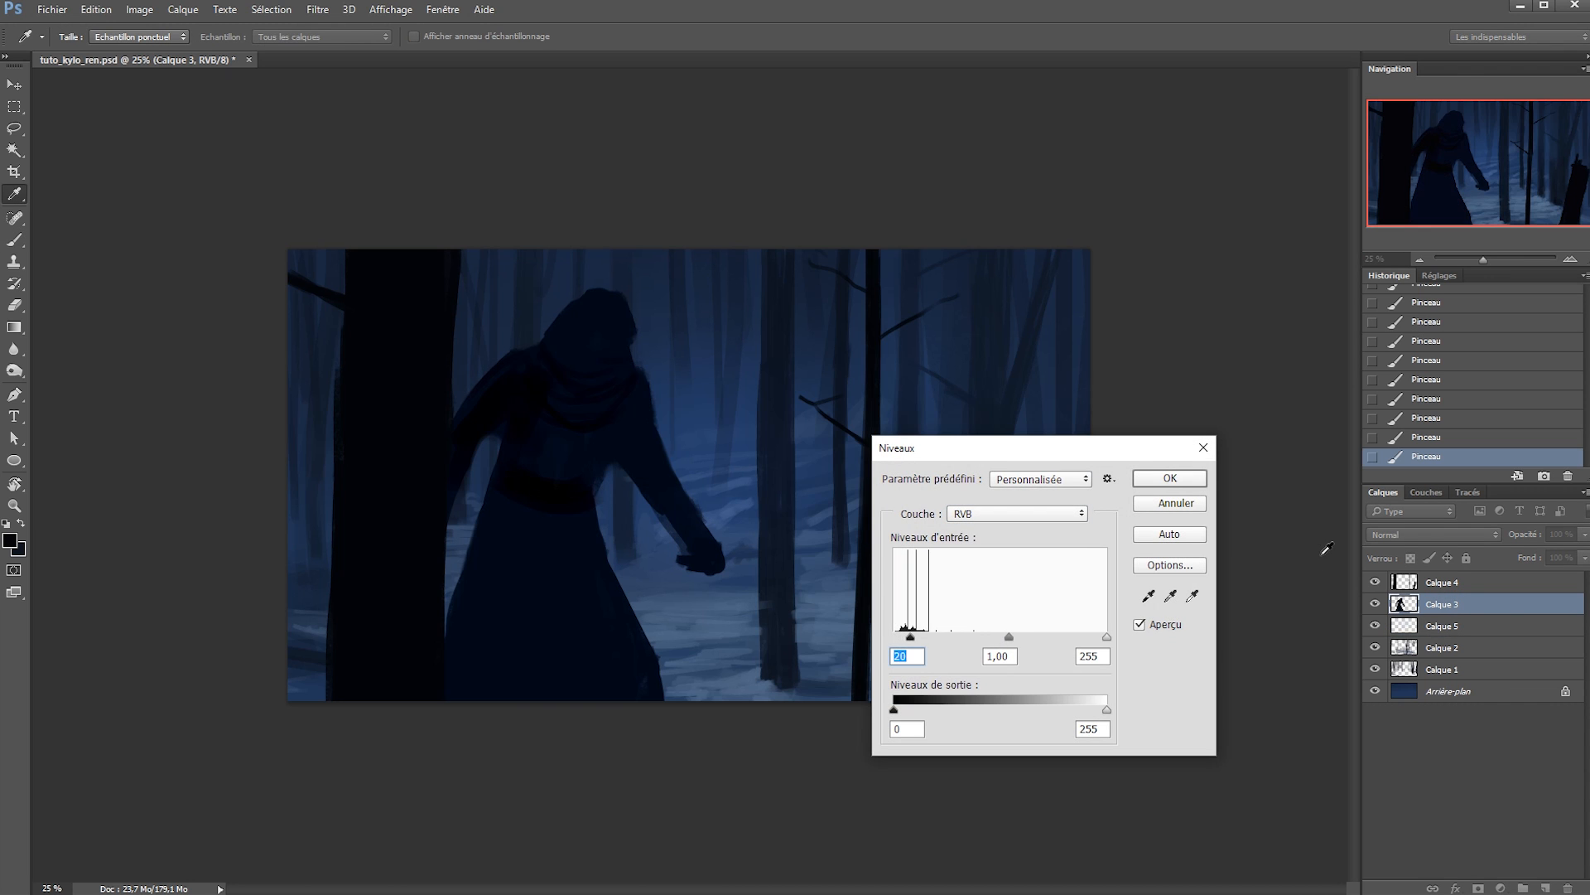
pyautogui.press('Return')
pyautogui.click(538, 459)
pyautogui.press('v')
pyautogui.moveTo(568, 585); pyautogui.dragTo(648, 617)
# Paint long dark folds down the right side of the robe's skirt and save the document.
pyautogui.press('b')
pyautogui.moveTo(604, 522); pyautogui.dragTo(640, 598)
pyautogui.moveTo(610, 534)
pyautogui.mouseDown()
pyautogui.moveTo(637, 607)
pyautogui.moveTo(591, 520)
pyautogui.moveTo(623, 641)
pyautogui.mouseUp()
pyautogui.moveTo(591, 522); pyautogui.dragTo(622, 613)
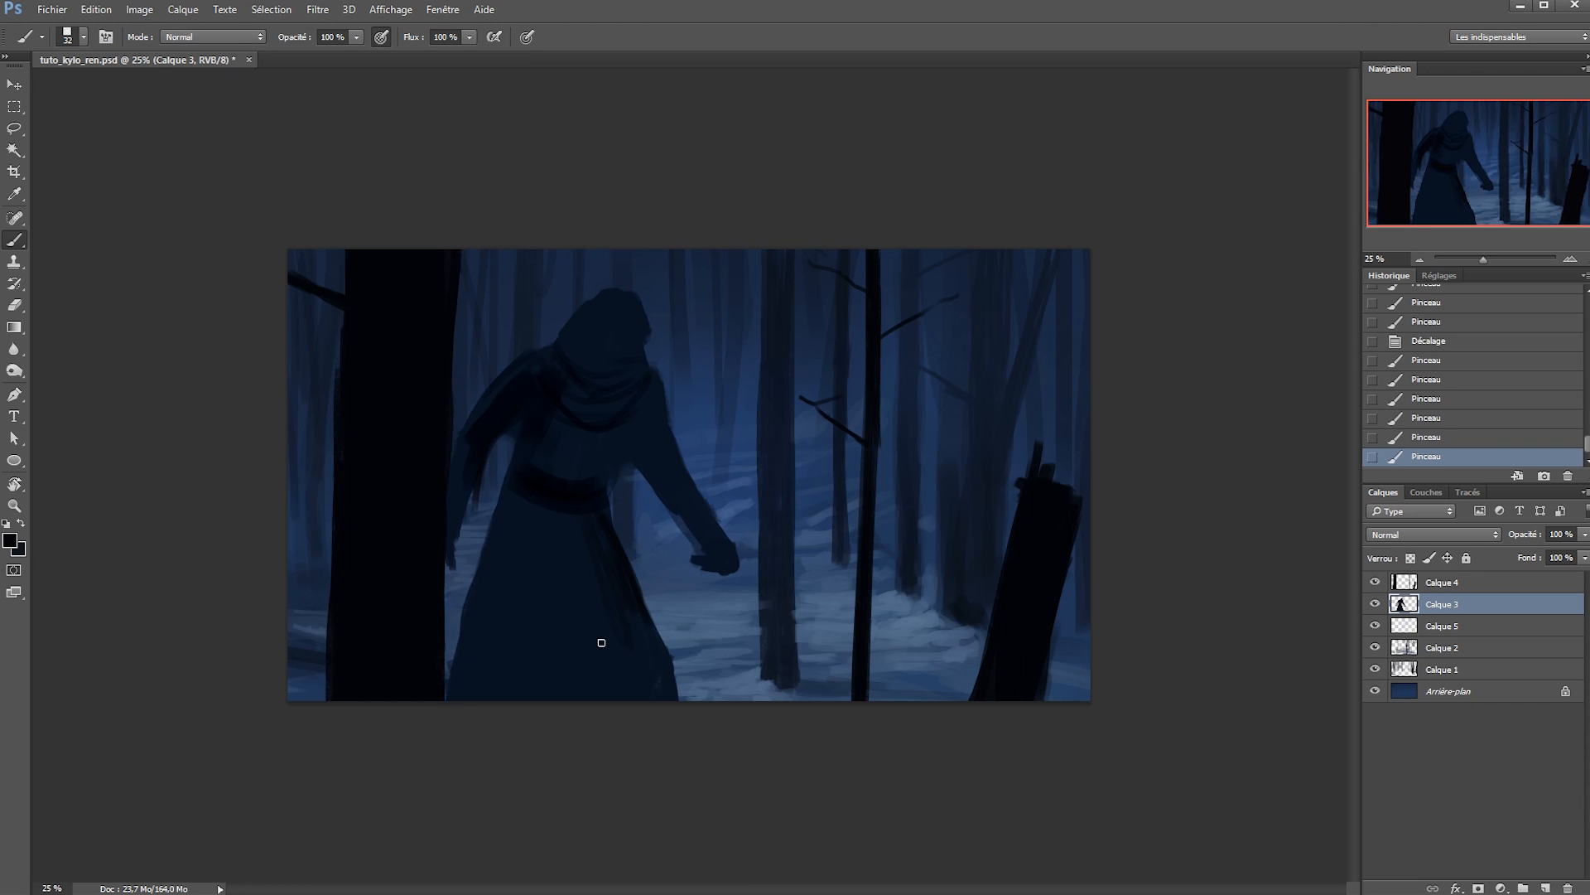
pyautogui.hotkey('ctrl', 's')
# Flip the canvas horizontally and paint dark vertical folds down the front of the robe's skirt.
pyautogui.hotkey('ctrl', 'shift', 'h')
pyautogui.moveTo(825, 525); pyautogui.dragTo(820, 573)
pyautogui.moveTo(820, 574); pyautogui.dragTo(741, 693)
pyautogui.moveTo(831, 547)
pyautogui.mouseDown()
pyautogui.moveTo(817, 554)
pyautogui.moveTo(845, 579)
pyautogui.moveTo(835, 658)
pyautogui.mouseUp()
pyautogui.moveTo(818, 573); pyautogui.dragTo(807, 628)
pyautogui.moveTo(816, 613); pyautogui.dragTo(793, 677)
pyautogui.moveTo(833, 547); pyautogui.dragTo(808, 646)
# Darken the folds along the robe's rear edge beside the large trunk and erase overspill near the hem.
pyautogui.moveTo(837, 563); pyautogui.dragTo(852, 604)
pyautogui.moveTo(871, 487); pyautogui.dragTo(918, 629)
pyautogui.moveTo(894, 560); pyautogui.dragTo(915, 644)
pyautogui.press('e')
pyautogui.moveTo(932, 667)
pyautogui.mouseDown()
pyautogui.moveTo(930, 728)
pyautogui.moveTo(918, 672)
pyautogui.mouseUp()
pyautogui.press('b')
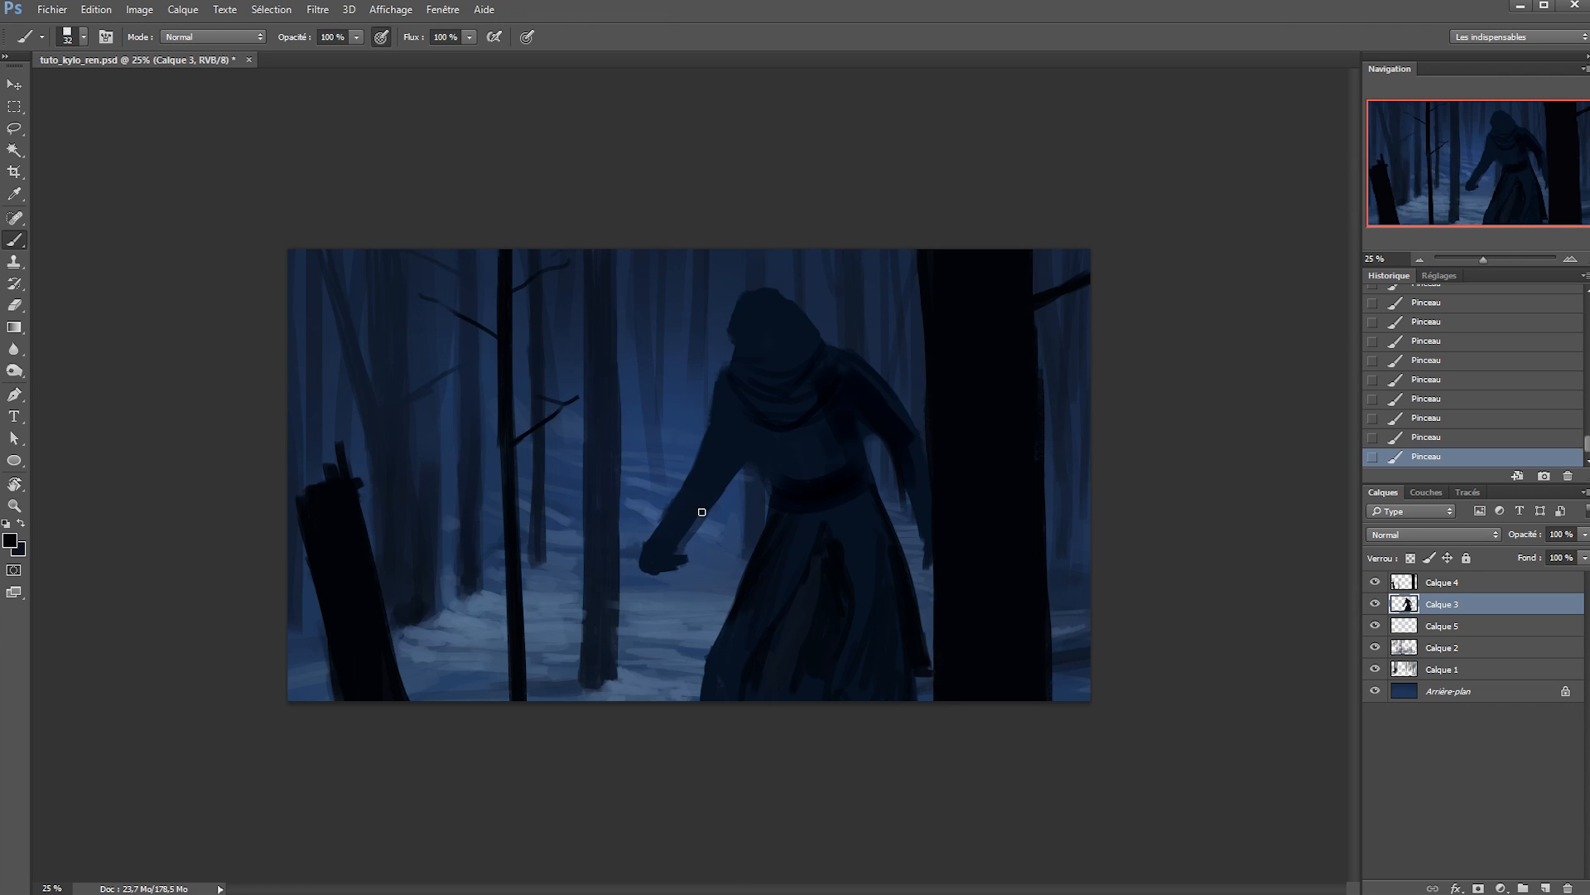
# Trim the silhouette's outstretched hand with the eraser and paint a dark shadow along the underside of the arm.
pyautogui.press('e')
pyautogui.moveTo(673, 548)
pyautogui.mouseDown()
pyautogui.moveTo(712, 507)
pyautogui.moveTo(688, 551)
pyautogui.mouseUp()
pyautogui.press('b')
pyautogui.moveTo(693, 528)
pyautogui.mouseDown()
pyautogui.moveTo(716, 490)
pyautogui.moveTo(666, 548)
pyautogui.moveTo(729, 475)
pyautogui.mouseUp()
pyautogui.press('e')
pyautogui.press('b')
pyautogui.moveTo(714, 497); pyautogui.dragTo(736, 469)
pyautogui.moveTo(711, 503)
pyautogui.mouseDown()
pyautogui.moveTo(744, 483)
pyautogui.moveTo(737, 449)
pyautogui.moveTo(759, 493)
pyautogui.mouseUp()
# Shape a dark flap of cloth hanging beneath the upper arm, trimming its tip with the eraser.
pyautogui.press('e')
pyautogui.press('b')
pyautogui.press('e')
pyautogui.moveTo(760, 511); pyautogui.dragTo(747, 516)
pyautogui.press('b')
pyautogui.moveTo(747, 459); pyautogui.dragTo(754, 479)
pyautogui.moveTo(744, 464); pyautogui.dragTo(755, 489)
pyautogui.moveTo(750, 461); pyautogui.dragTo(760, 484)
pyautogui.moveTo(746, 455); pyautogui.dragTo(752, 474)
pyautogui.moveTo(754, 465)
pyautogui.mouseDown()
pyautogui.moveTo(749, 448)
pyautogui.moveTo(757, 471)
pyautogui.mouseUp()
pyautogui.moveTo(744, 451); pyautogui.dragTo(750, 469)
pyautogui.moveTo(738, 447); pyautogui.dragTo(743, 463)
# Sample the dark tone near the silhouette's shoulder and pick a different foreground colour for the shoulder detail.
pyautogui.keyDown('alt'); pyautogui.click(717, 385); pyautogui.keyUp('alt')
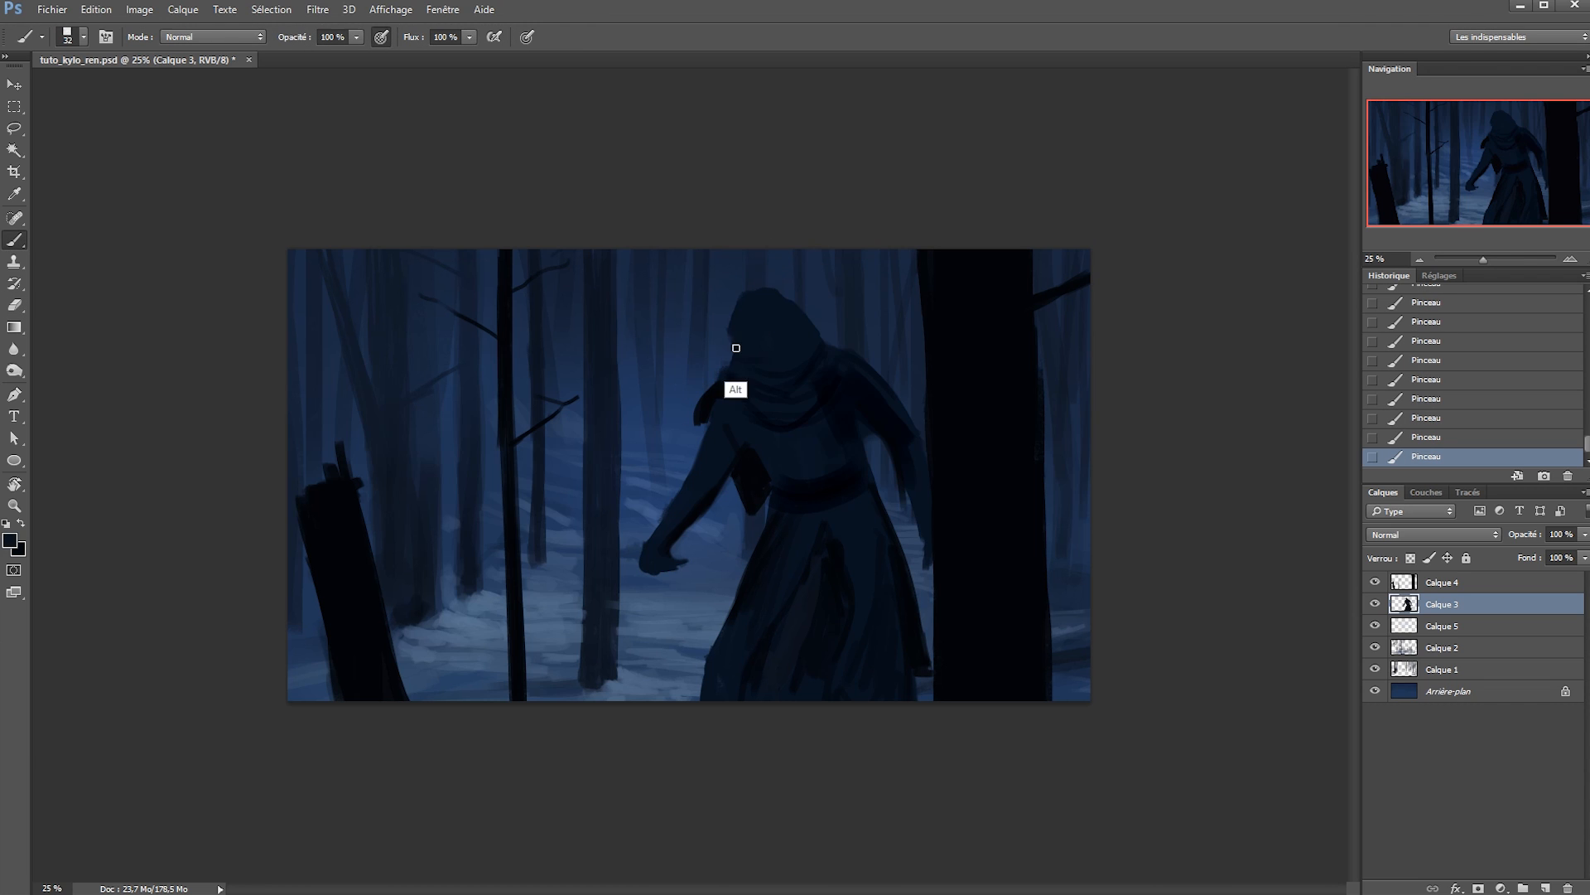
pyautogui.click(9, 539)
pyautogui.moveTo(828, 732); pyautogui.dragTo(792, 727)
pyautogui.click(1120, 554)
# Set the foreground colour to aa0000 and paint a red lightsaber blade from hand to stump on a new layer.
pyautogui.click(10, 539)
pyautogui.write('aa0000')
pyautogui.press('Return')
pyautogui.hotkey('ctrl', 'shift', 'alt', 'n')
pyautogui.moveTo(643, 558); pyautogui.dragTo(402, 595)
pyautogui.press('r')
pyautogui.moveTo(454, 504); pyautogui.dragTo(508, 627)
pyautogui.moveTo(694, 572)
pyautogui.mouseDown()
pyautogui.moveTo(530, 716)
pyautogui.moveTo(547, 701)
pyautogui.mouseUp()
pyautogui.moveTo(687, 577); pyautogui.dragTo(500, 743)
pyautogui.rightClick(702, 516)
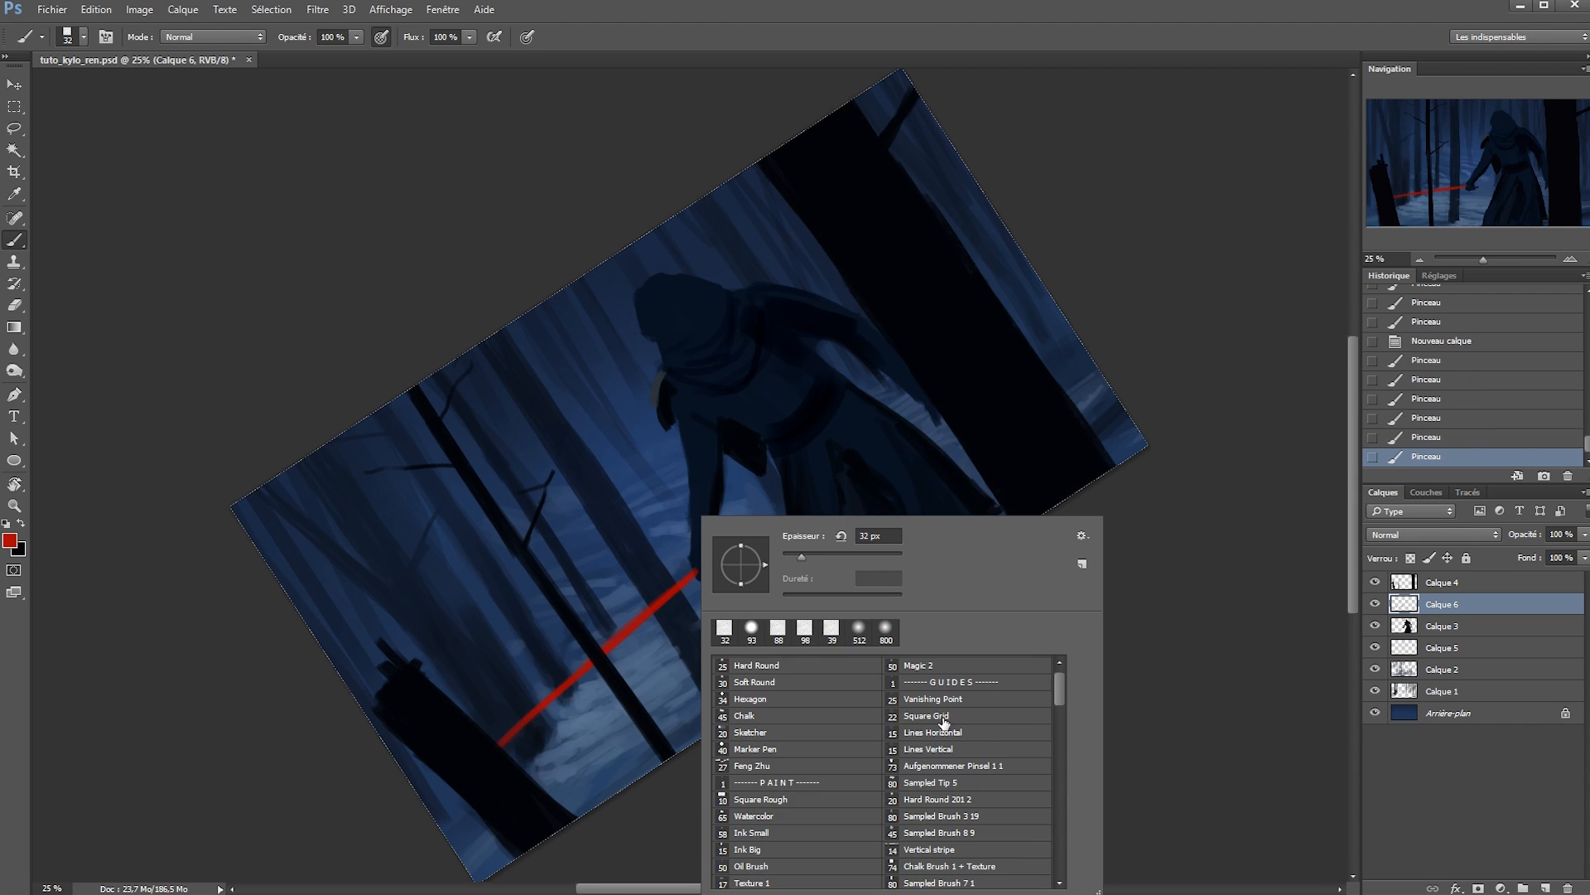
pyautogui.moveTo(1059, 703); pyautogui.dragTo(1058, 718)
pyautogui.click(929, 717)
pyautogui.moveTo(673, 584)
pyautogui.mouseDown()
pyautogui.moveTo(693, 576)
pyautogui.moveTo(555, 663)
pyautogui.mouseUp()
pyautogui.rightClick(743, 571)
pyautogui.click(965, 704)
pyautogui.hotkey('ctrl', 'z')
pyautogui.rightClick(750, 564)
pyautogui.click(985, 831)
pyautogui.moveTo(681, 579); pyautogui.dragTo(605, 646)
pyautogui.hotkey('ctrl', 'z')
# Choose the Rock/Mud - 4 brush, reduce it to 45 px and repaint the red blade with rougher edges.
pyautogui.rightClick(742, 563)
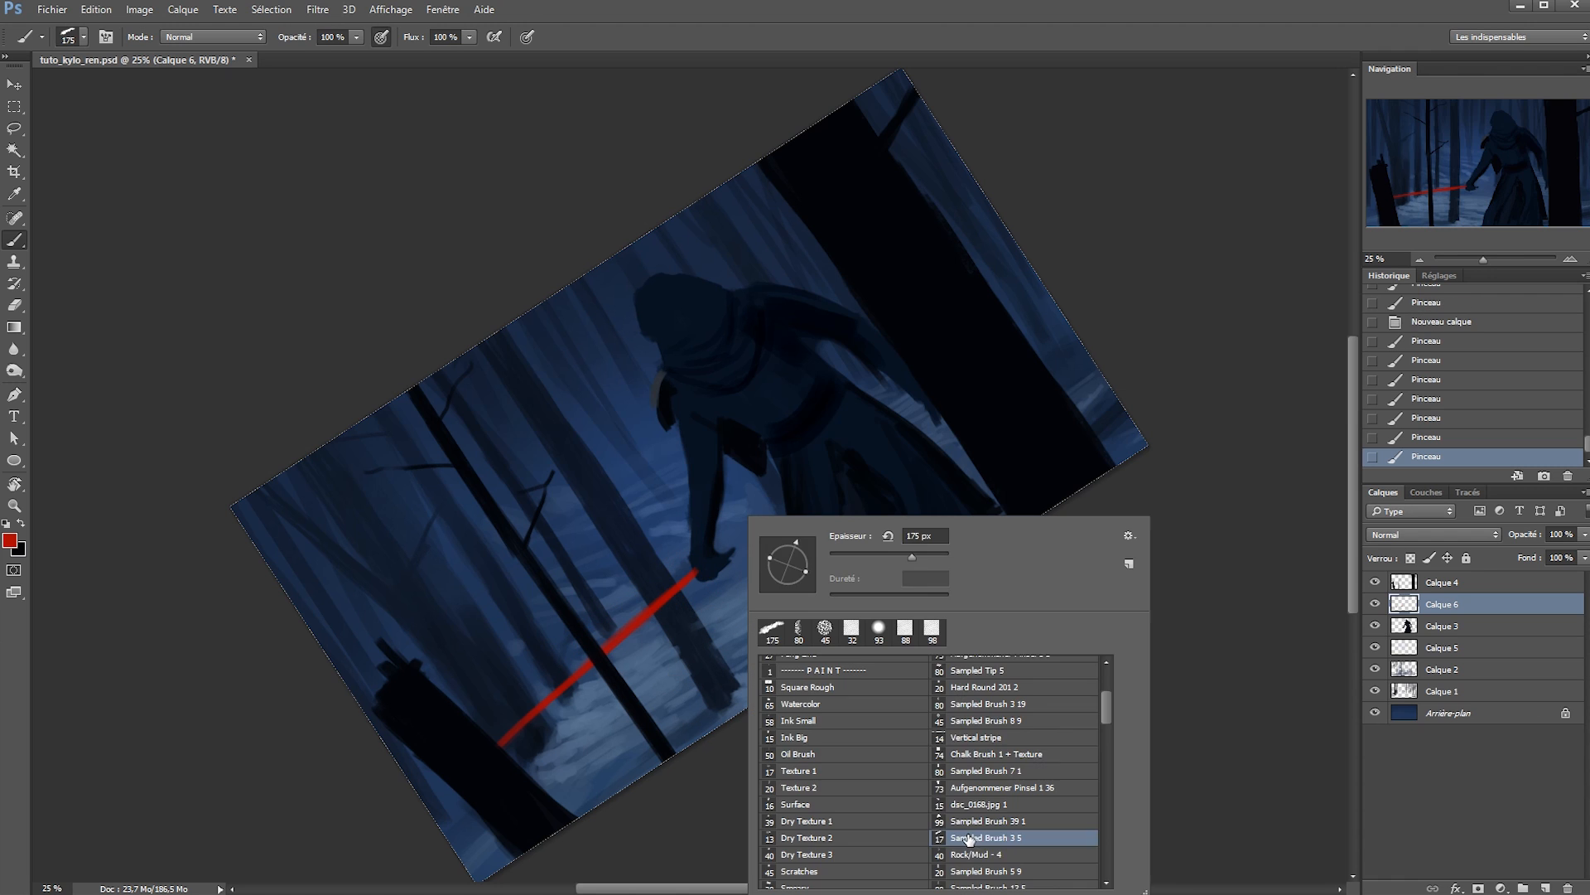
pyautogui.click(971, 853)
pyautogui.keyDown('alt'); pyautogui.rightClick(689, 591); pyautogui.keyUp('alt')
pyautogui.moveTo(698, 570); pyautogui.dragTo(684, 584)
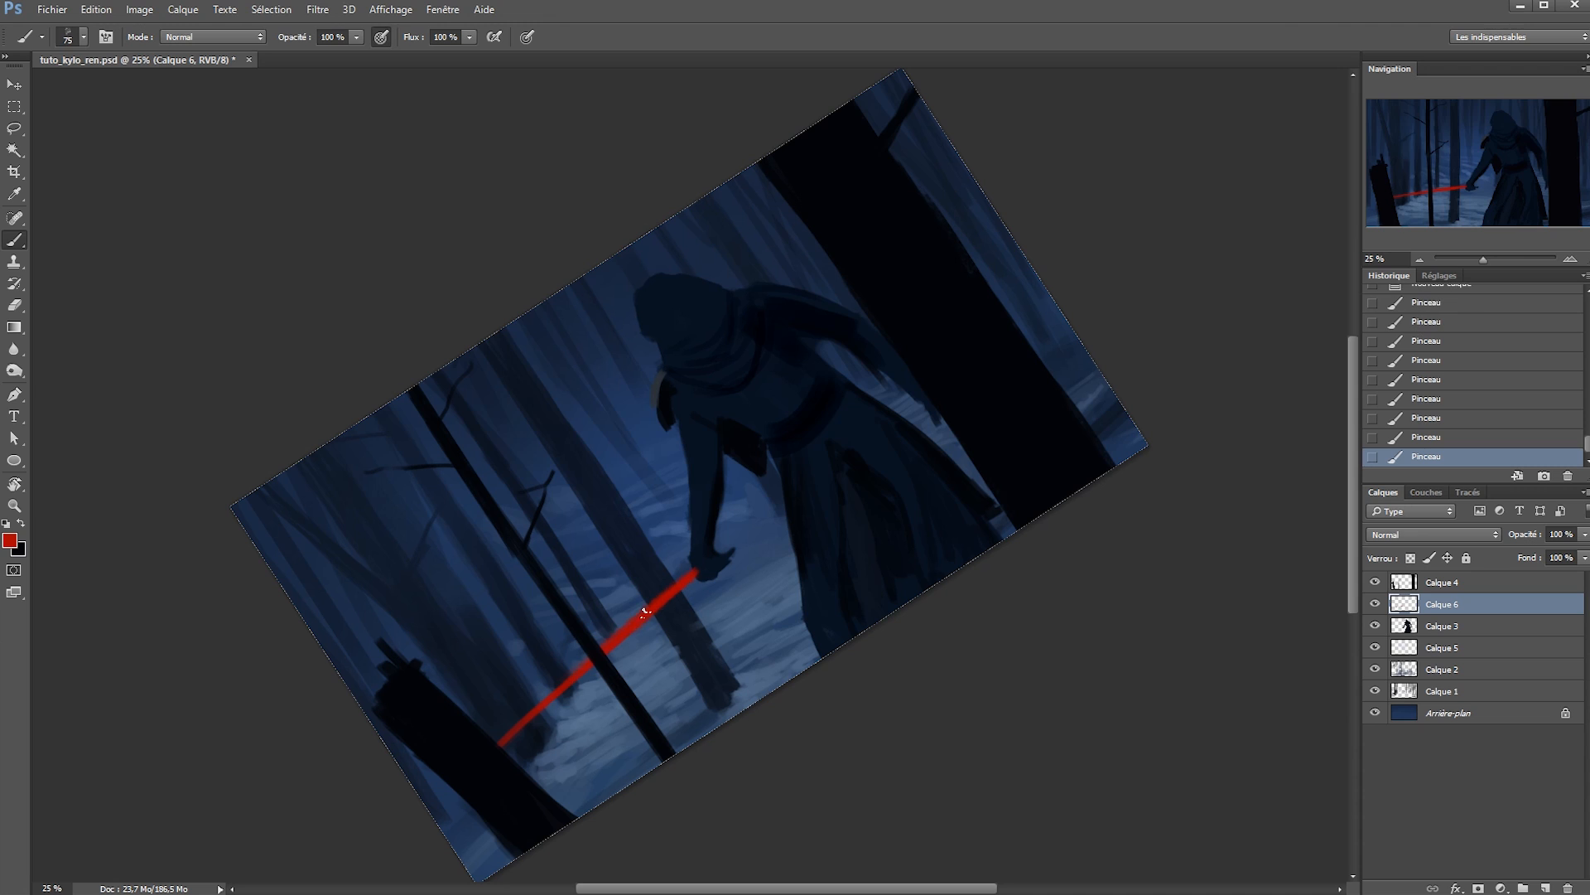
pyautogui.rightClick(742, 590)
pyautogui.click(902, 562)
pyautogui.click(693, 581)
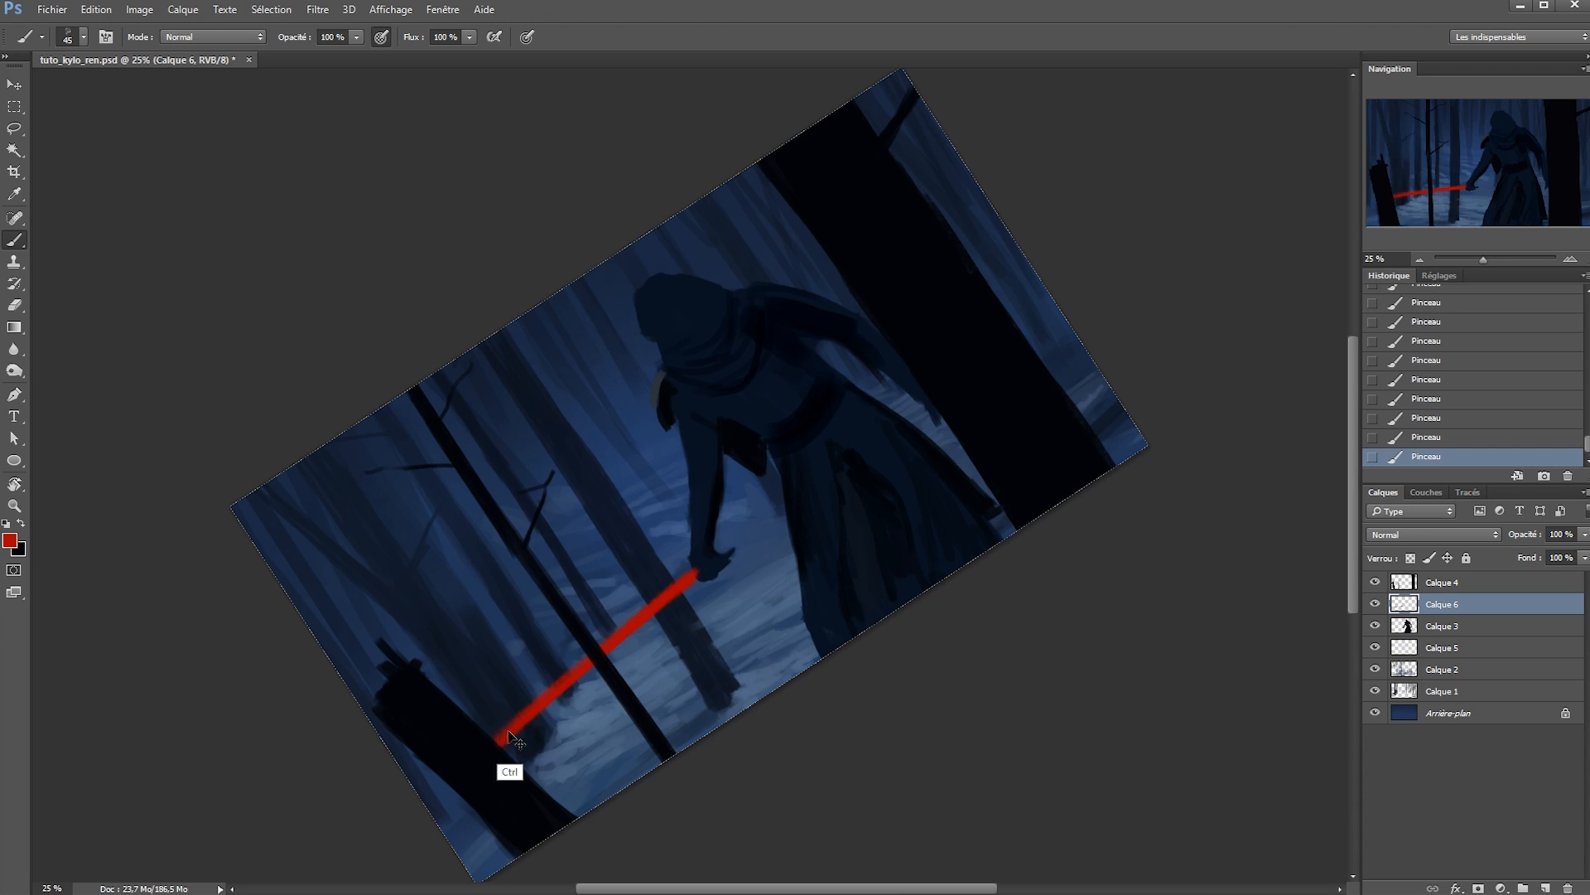
# Clean up the red blade with the Hard Round eraser and switch to the Polygonal Lasso.
pyautogui.press('e')
pyautogui.rightClick(609, 621)
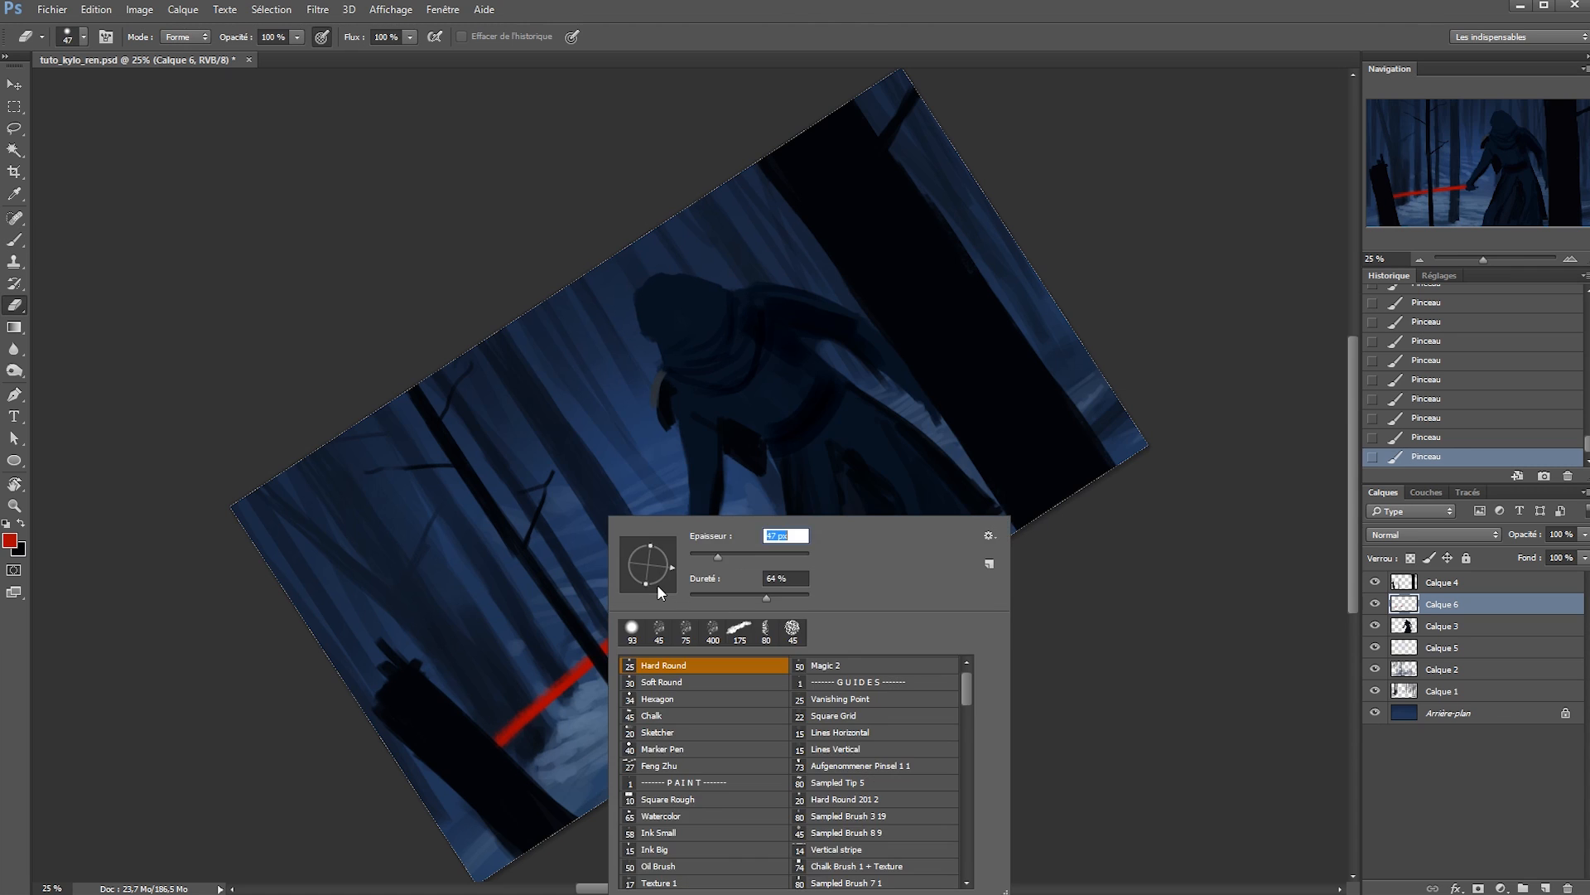
pyautogui.press('l')
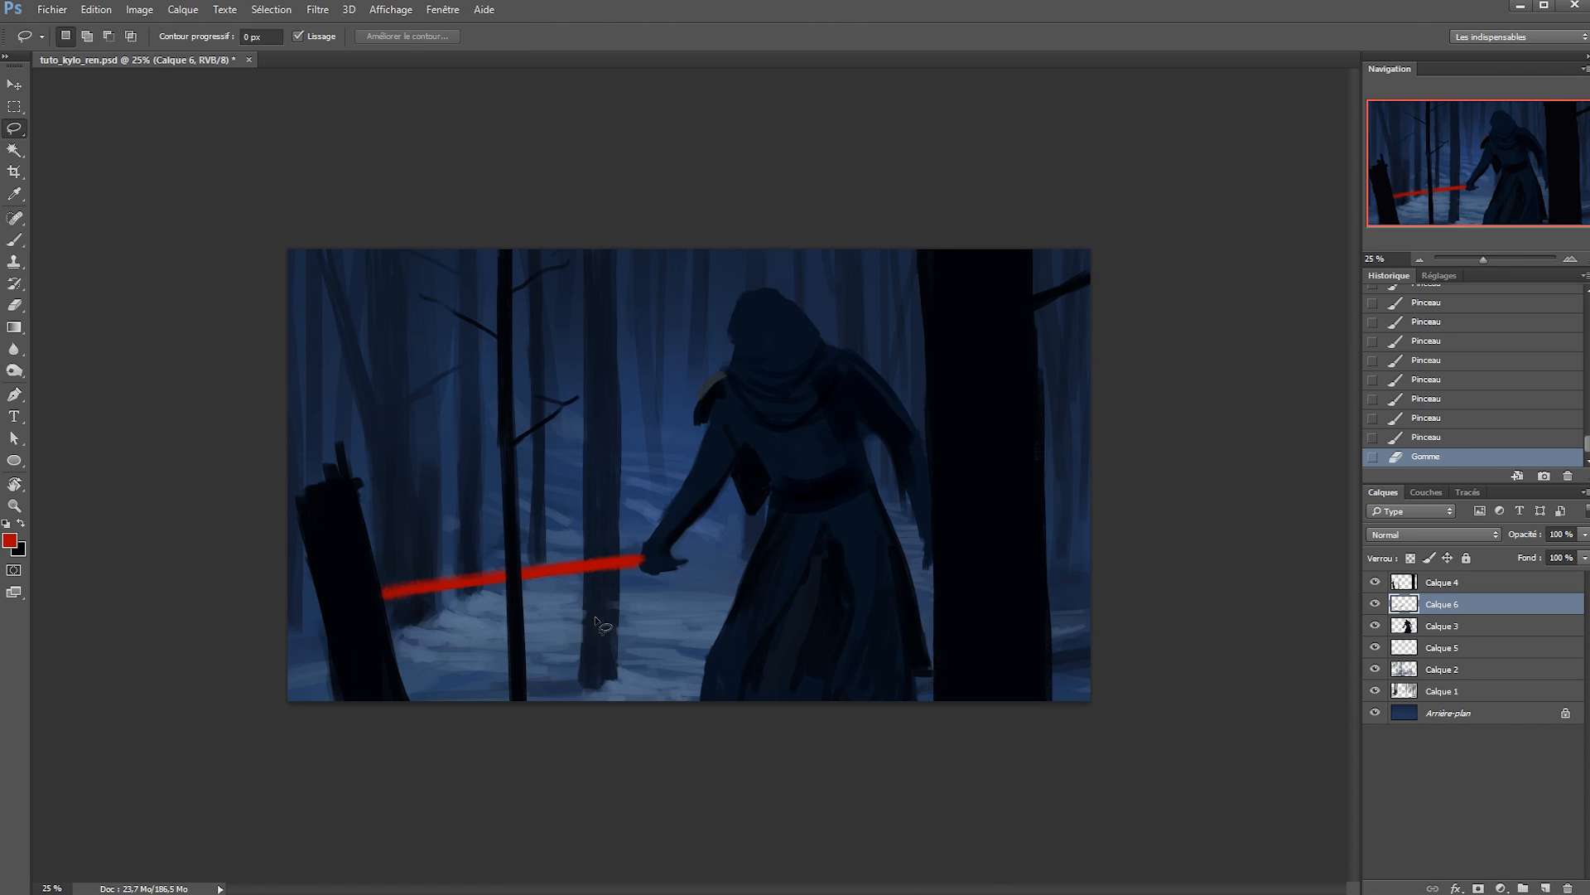
pyautogui.hotkey('shift', 'l')
pyautogui.click(642, 568)
pyautogui.click(380, 592)
pyautogui.click(651, 552)
pyautogui.click(623, 521)
pyautogui.doubleClick(286, 592)
pyautogui.hotkey('ctrl', 'd')
# Select the strip along the blade's upper edge, delete the overspill inside it and deselect.
pyautogui.click(641, 553)
pyautogui.click(351, 592)
pyautogui.click(370, 552)
pyautogui.doubleClick(618, 490)
pyautogui.press('Delete')
pyautogui.hotkey('ctrl', 'd')
# Select the strip along the blade's lower edge, delete the overspill inside it and deselect.
pyautogui.click(639, 567)
pyautogui.click(336, 603)
pyautogui.click(339, 623)
pyautogui.doubleClick(702, 608)
pyautogui.press('Delete')
pyautogui.hotkey('ctrl', 'd')
# Touch up the blade's base and paint a short red crossguard blade rising beside the hand.
pyautogui.press('b')
pyautogui.click(645, 560)
pyautogui.rightClick(668, 550)
pyautogui.moveTo(629, 545); pyautogui.dragTo(627, 515)
pyautogui.moveTo(630, 545)
pyautogui.mouseDown()
pyautogui.moveTo(627, 515)
pyautogui.moveTo(605, 527)
pyautogui.moveTo(629, 485)
pyautogui.mouseUp()
pyautogui.hotkey('ctrl', 'space')
pyautogui.keyDown('ctrl'); pyautogui.click(632, 530); pyautogui.keyUp('ctrl')
# Lasso the upper crossguard blade, adjust it with Free Transform and deselect.
pyautogui.press('l')
pyautogui.click(603, 576)
pyautogui.click(586, 498)
pyautogui.doubleClick(625, 553)
pyautogui.hotkey('ctrl', 't')
pyautogui.press('Return')
pyautogui.hotkey('ctrl', 'd')
# Paint thin red crossguard blades above and below the lightsaber's base with repeated strokes.
pyautogui.press('b')
pyautogui.moveTo(611, 570); pyautogui.dragTo(614, 522)
pyautogui.moveTo(610, 571); pyautogui.dragTo(614, 524)
pyautogui.moveTo(611, 572); pyautogui.dragTo(613, 530)
pyautogui.moveTo(608, 607); pyautogui.dragTo(604, 667)
pyautogui.moveTo(608, 606); pyautogui.dragTo(605, 658)
pyautogui.moveTo(608, 606); pyautogui.dragTo(605, 646)
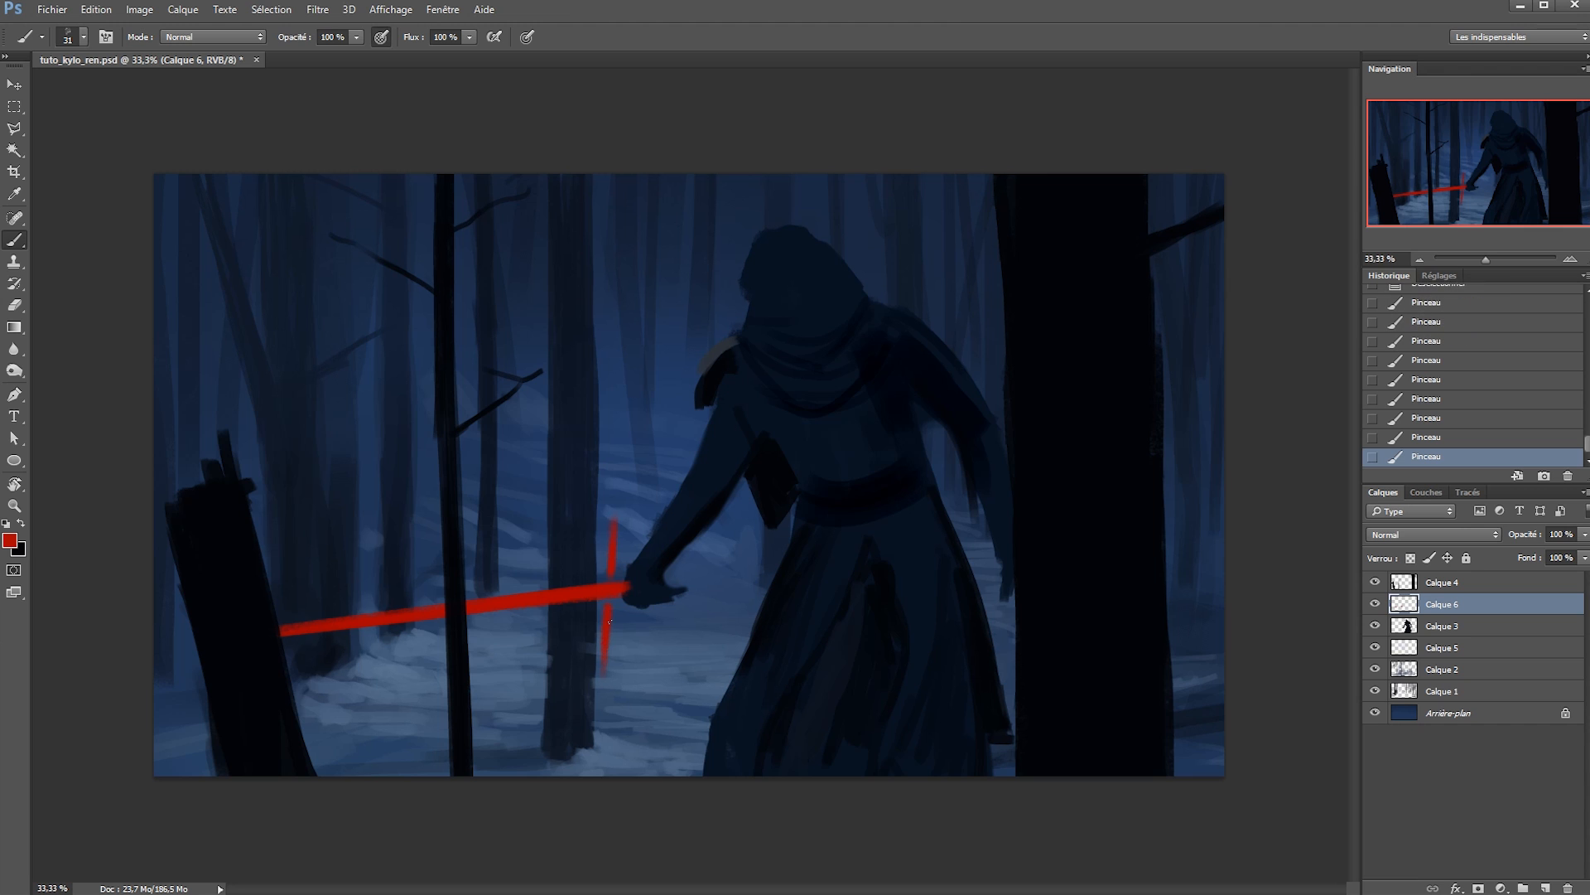
# Set the foreground colour to white and add a new layer in Incrustation blending mode above the blade layer.
pyautogui.press('x')
pyautogui.click(10, 540)
pyautogui.click(749, 558)
pyautogui.click(1094, 544)
pyautogui.hotkey('ctrl', 'shift', 'n')
pyautogui.hotkey('shift', 'alt', 'g')
pyautogui.press('i')
pyautogui.press('Return')
# Paint white strokes along the main red blade on Calque 7, the Incrustation layer.
pyautogui.press('r')
pyautogui.moveTo(170, 348)
pyautogui.mouseDown()
pyautogui.moveTo(160, 579)
pyautogui.moveTo(224, 741)
pyautogui.mouseUp()
pyautogui.press('b')
pyautogui.moveTo(718, 633)
pyautogui.mouseDown()
pyautogui.moveTo(680, 427)
pyautogui.moveTo(650, 441)
pyautogui.mouseUp()
pyautogui.moveTo(679, 403); pyautogui.dragTo(633, 462)
pyautogui.moveTo(679, 404); pyautogui.dragTo(629, 466)
pyautogui.moveTo(679, 404)
pyautogui.mouseDown()
pyautogui.moveTo(641, 451)
pyautogui.moveTo(650, 441)
pyautogui.mouseUp()
pyautogui.press('Escape')
pyautogui.press('r')
pyautogui.moveTo(157, 411); pyautogui.dragTo(184, 663)
pyautogui.press('b')
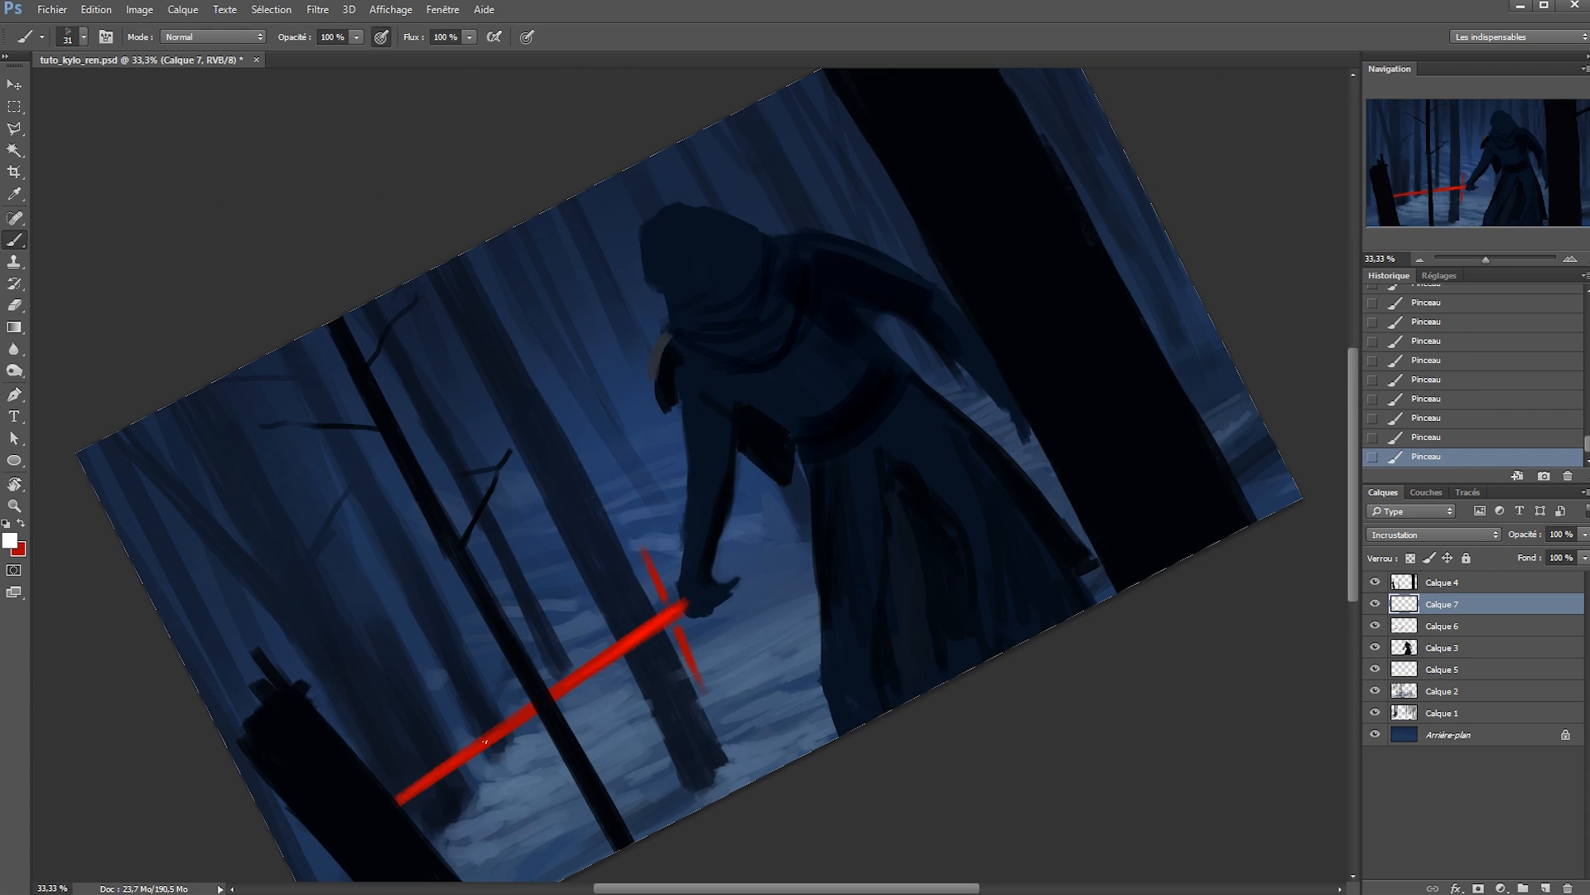
pyautogui.press('Escape')
# Add a new layer above Calque 7, choosing its blending mode on creation.
pyautogui.hotkey('ctrl', 'shift', 'n')
pyautogui.hotkey('shift', 'Tab')
pyautogui.hotkey('shift', 'Tab')
pyautogui.press('d')
pyautogui.press('d')
pyautogui.press('d')
pyautogui.press('d')
pyautogui.press('Return')
# Lasso the core of the main lightsaber blade, brush it white and deselect.
pyautogui.press('l')
pyautogui.click(623, 585)
pyautogui.click(621, 594)
pyautogui.click(622, 584)
pyautogui.press('b')
pyautogui.moveTo(621, 589)
pyautogui.mouseDown()
pyautogui.moveTo(70, 602)
pyautogui.moveTo(579, 592)
pyautogui.mouseUp()
pyautogui.hotkey('ctrl', 'd')
pyautogui.press('Up')
pyautogui.click(326, 13)
pyautogui.moveTo(354, 213)
pyautogui.click(240, 291)
pyautogui.press('Return')
# Set Calque 8's opacity to 50% and try out different blending modes, including Incrustation.
pyautogui.click(1408, 534)
pyautogui.click(1413, 658)
pyautogui.press('5')
pyautogui.press('Up')
pyautogui.click(1398, 526)
pyautogui.scroll(2, 1398, 526)
pyautogui.scroll(-6, 1398, 526)
pyautogui.scroll(1, 1398, 526)
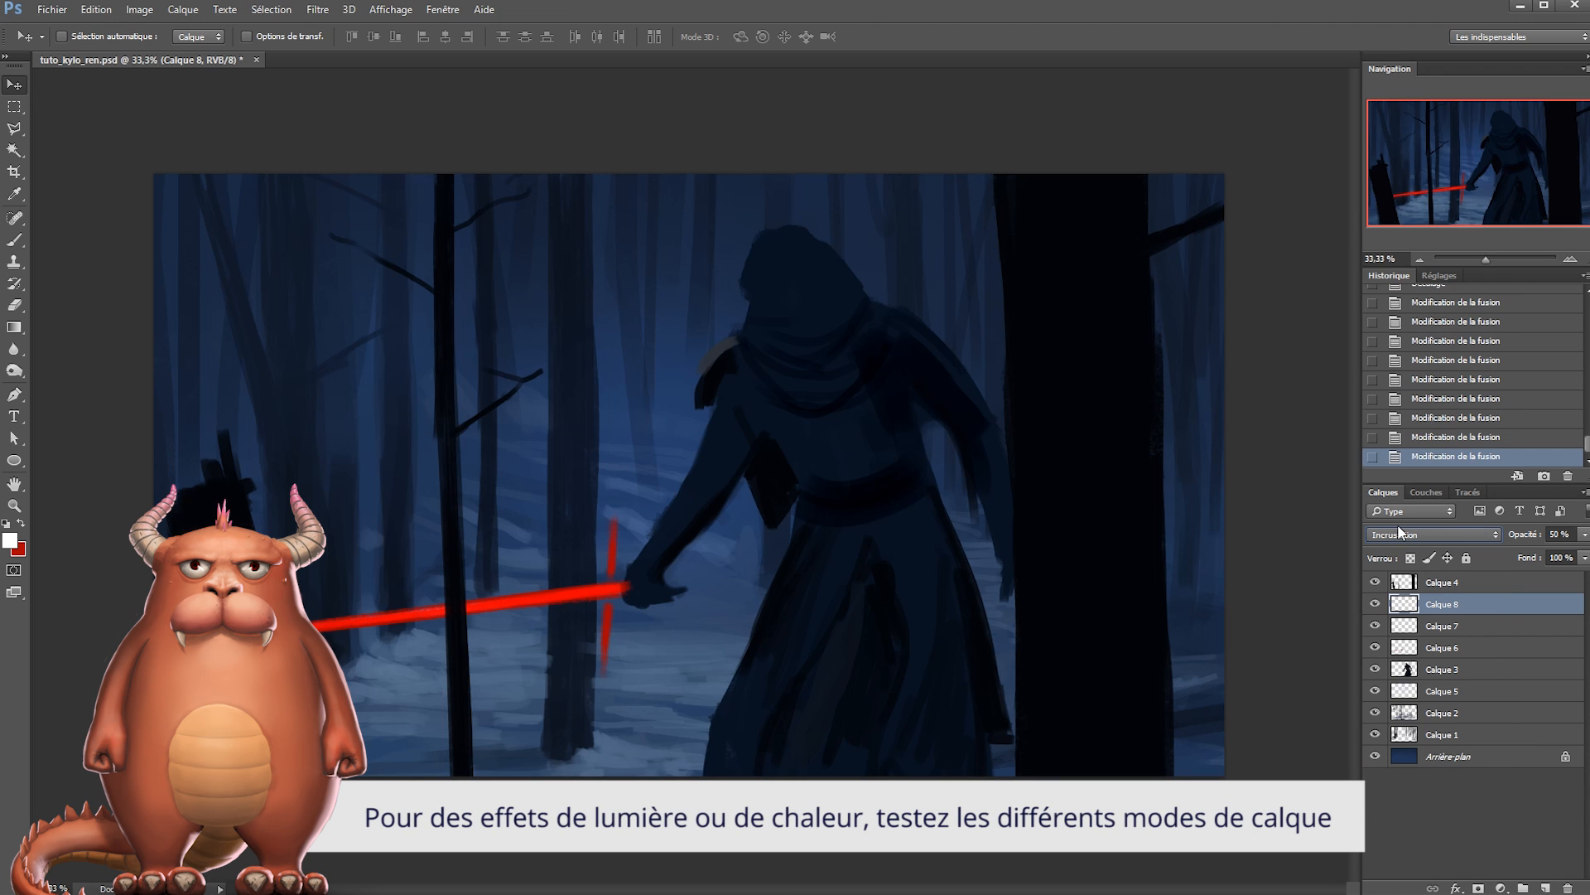
pyautogui.hotkey('ctrl', 'j')
pyautogui.hotkey('ctrl', 'j')
pyautogui.hotkey('ctrl', 'alt', 'z')
pyautogui.hotkey('ctrl', 'alt', 'z')
# Set Calque 8 to Densité linéaire - (Ajout) and colorize the blade core red with high saturation and slightly lower lightness.
pyautogui.click(1408, 534)
pyautogui.click(1408, 672)
pyautogui.hotkey('ctrl', 'u')
pyautogui.click(1513, 307)
pyautogui.moveTo(1306, 251); pyautogui.dragTo(1428, 252)
pyautogui.moveTo(1346, 294); pyautogui.dragTo(1331, 295)
pyautogui.click(1514, 127)
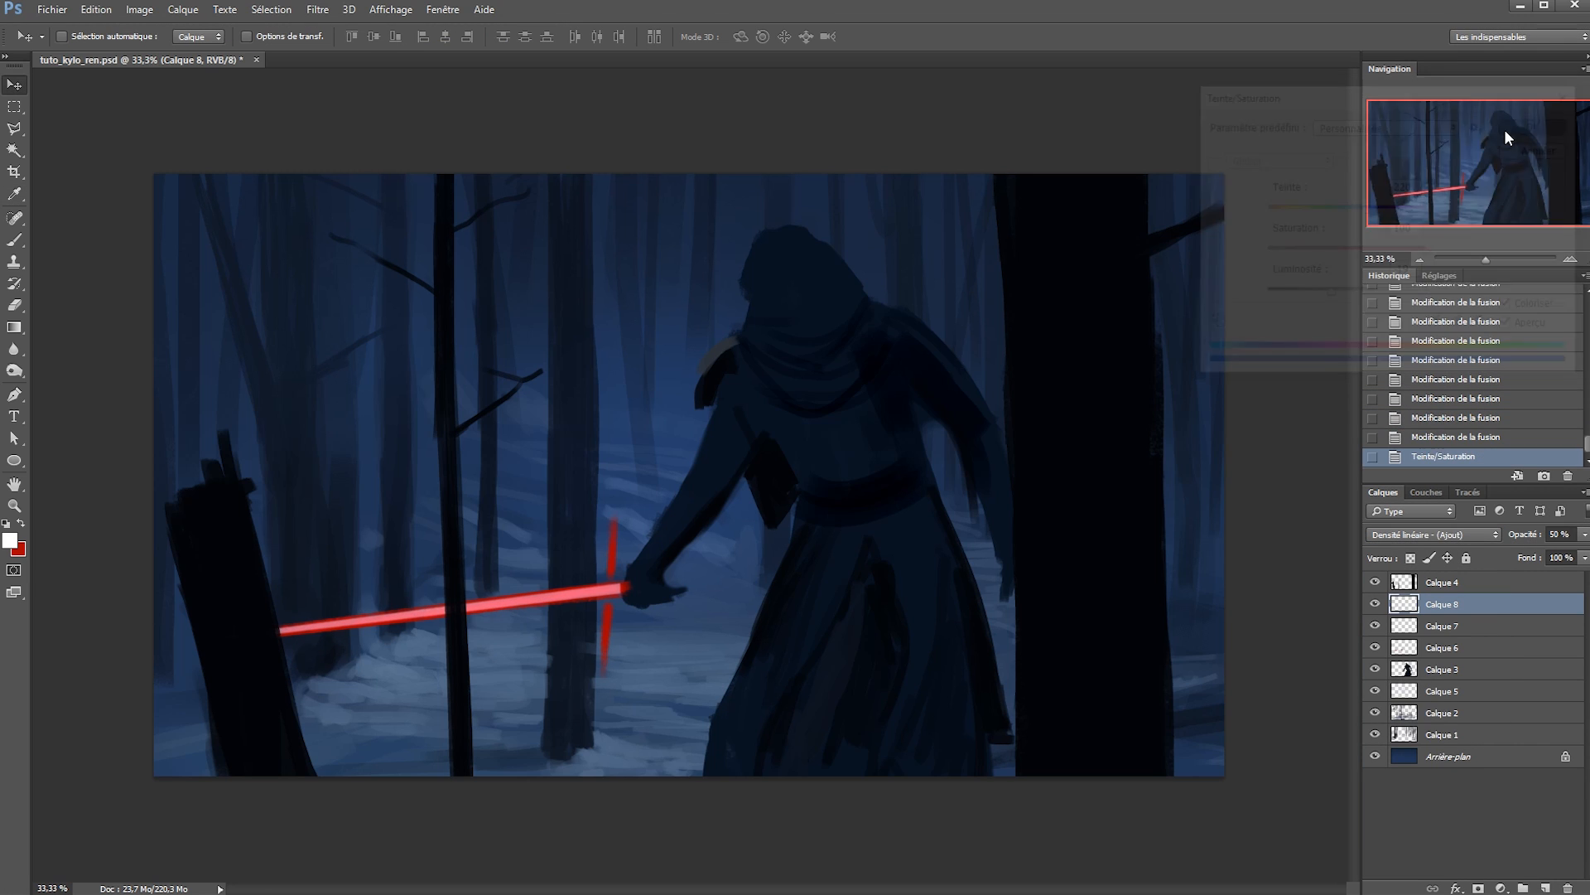
# Set Calque 8's opacity to 100% and colorize the blade core again with high saturation.
pyautogui.press('0')
pyautogui.hotkey('ctrl', 'u')
pyautogui.click(1511, 307)
pyautogui.moveTo(1305, 252); pyautogui.dragTo(1421, 252)
pyautogui.press('Return')
pyautogui.press('v')
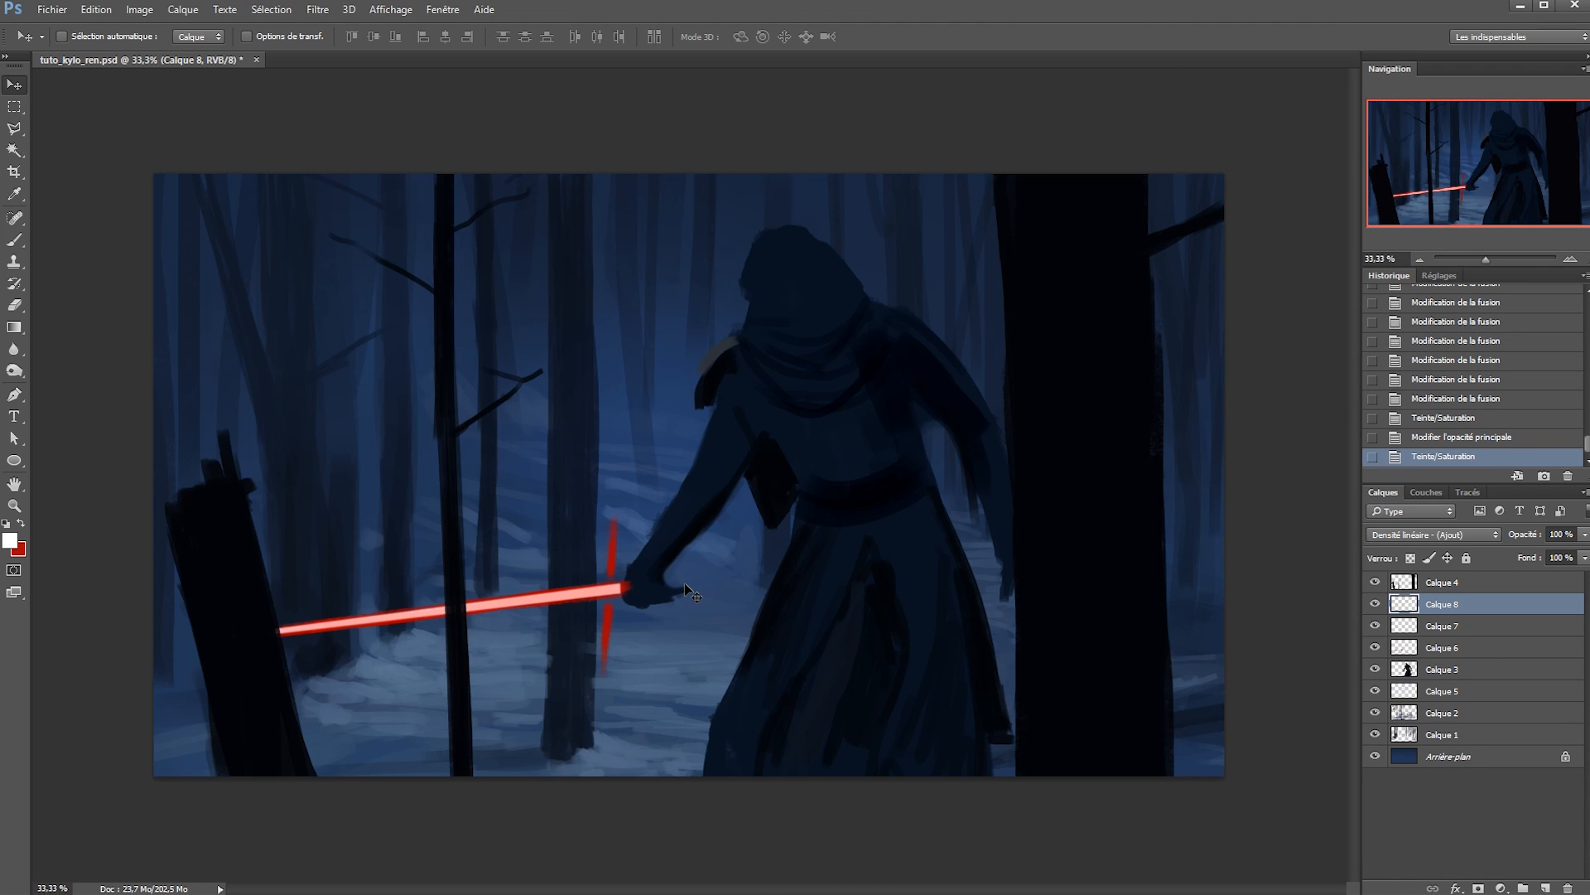
# Add a new layer above Calque 8 and set the brush size to 16 for the blade's core.
pyautogui.hotkey('ctrl', 'shift', 'n')
pyautogui.press('Return')
pyautogui.press('z')
pyautogui.click(452, 597)
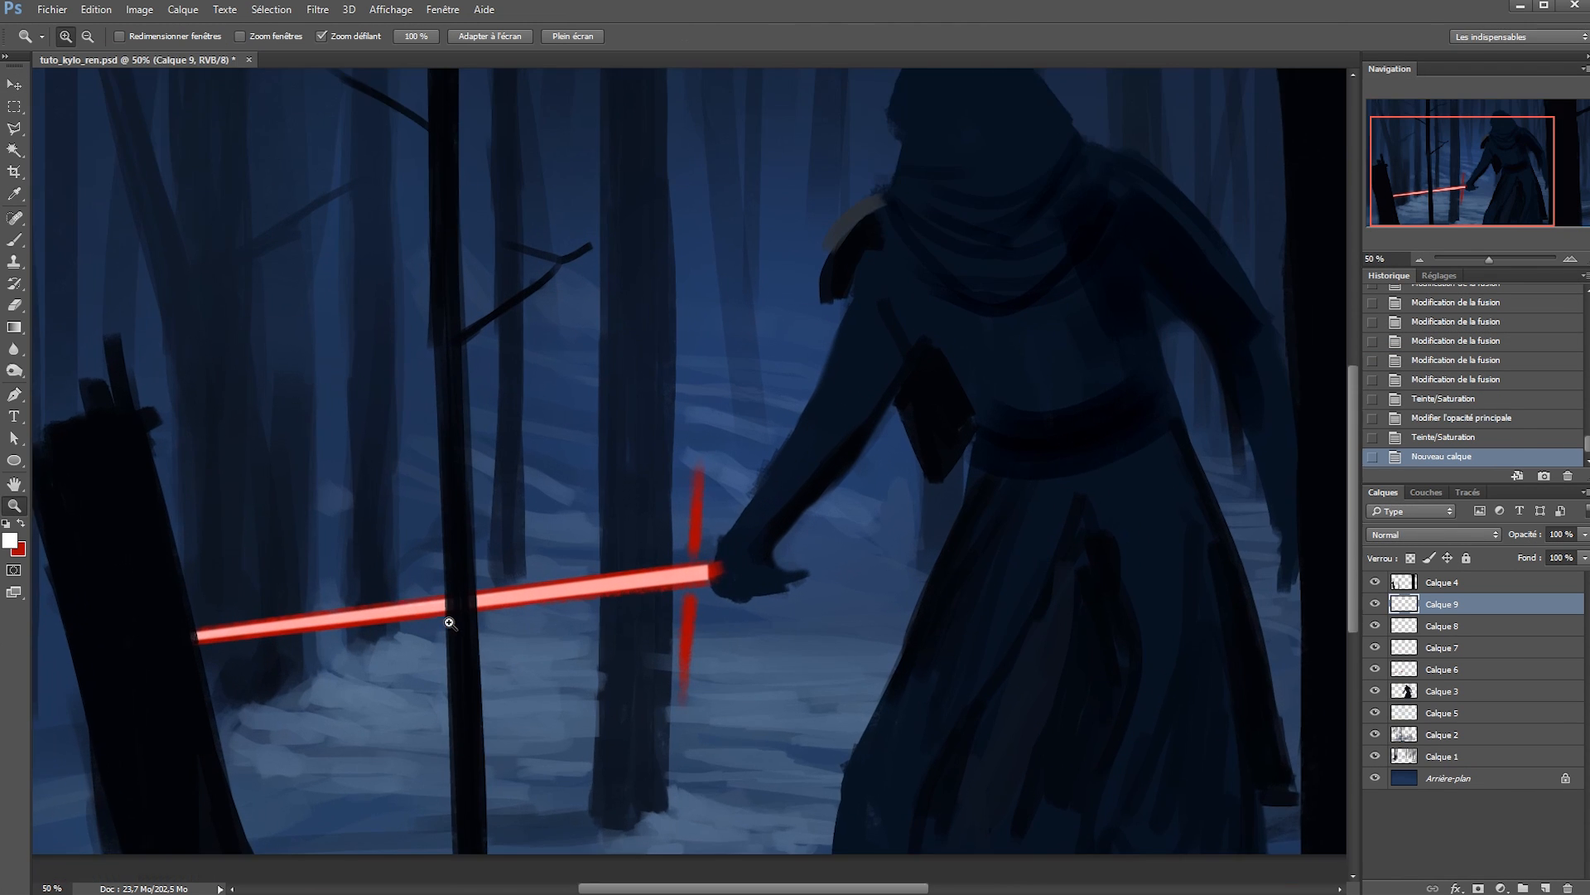
pyautogui.click(396, 615)
pyautogui.press('b')
pyautogui.rightClick(948, 512)
pyautogui.click(1024, 623)
pyautogui.press('Return')
pyautogui.press('r')
pyautogui.moveTo(233, 397); pyautogui.dragTo(234, 550)
pyautogui.press('b')
# Paint a white-hot core along the main blade on both sides of the thin trunk.
pyautogui.moveTo(994, 427); pyautogui.dragTo(684, 572)
pyautogui.moveTo(841, 499); pyautogui.dragTo(601, 615)
pyautogui.moveTo(864, 484); pyautogui.dragTo(585, 633)
pyautogui.moveTo(620, 613); pyautogui.dragTo(948, 410)
pyautogui.moveTo(1009, 373); pyautogui.dragTo(699, 519)
pyautogui.moveTo(956, 403); pyautogui.dragTo(471, 620)
pyautogui.hotkey('ctrl', 'z')
pyautogui.moveTo(810, 471); pyautogui.dragTo(543, 603)
pyautogui.moveTo(663, 545); pyautogui.dragTo(392, 681)
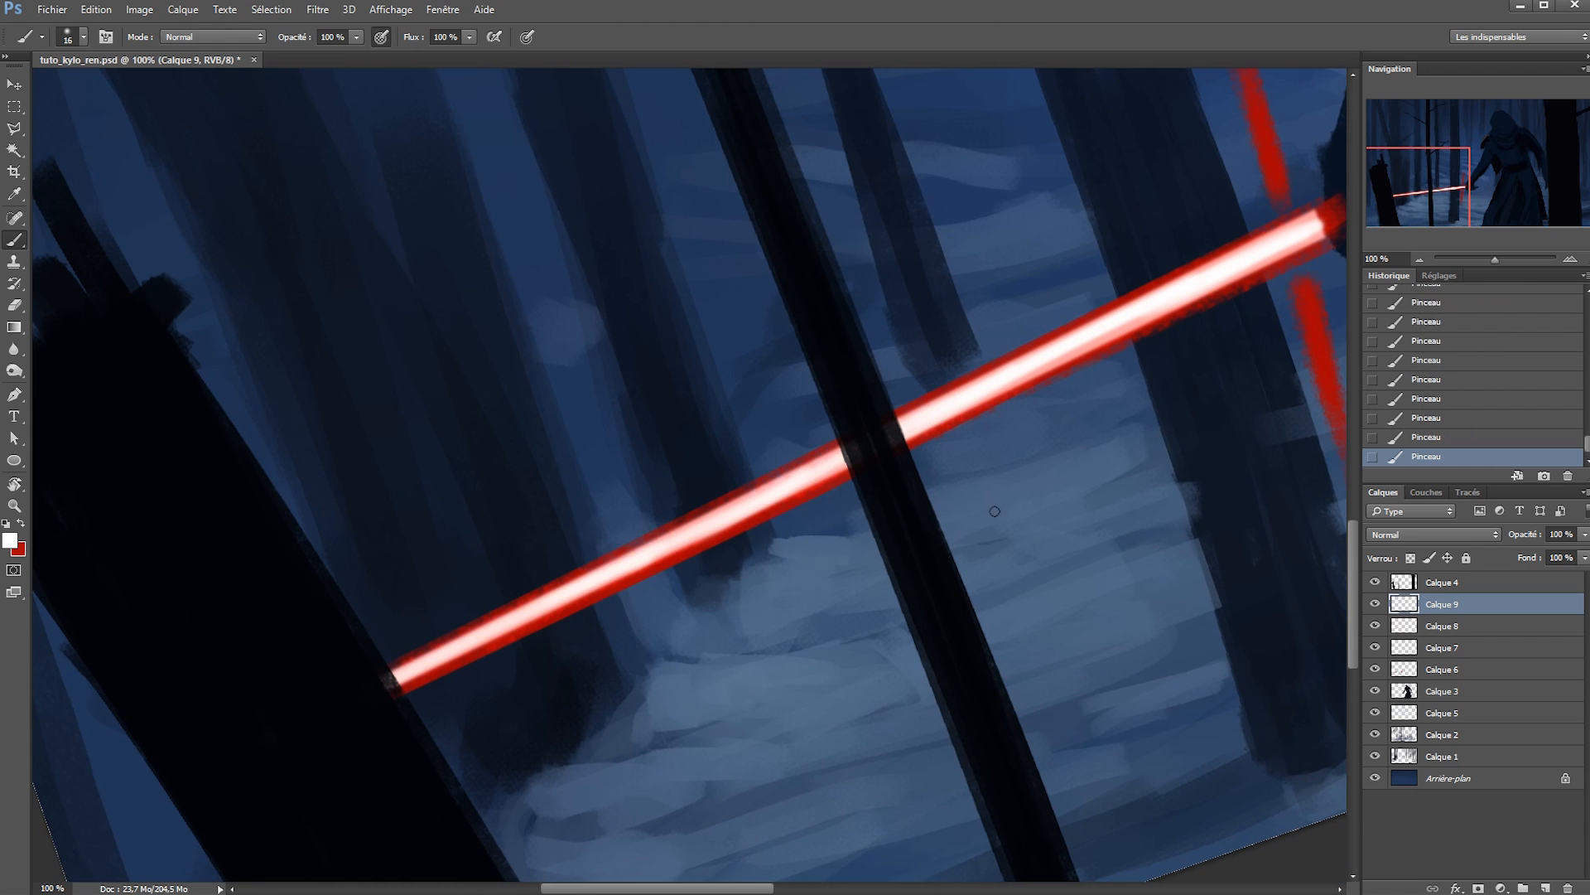
# Shift Calque 8's hue by +10 and reapply the Gaussian Blur to it.
pyautogui.click(1437, 627)
pyautogui.hotkey('ctrl', 'u')
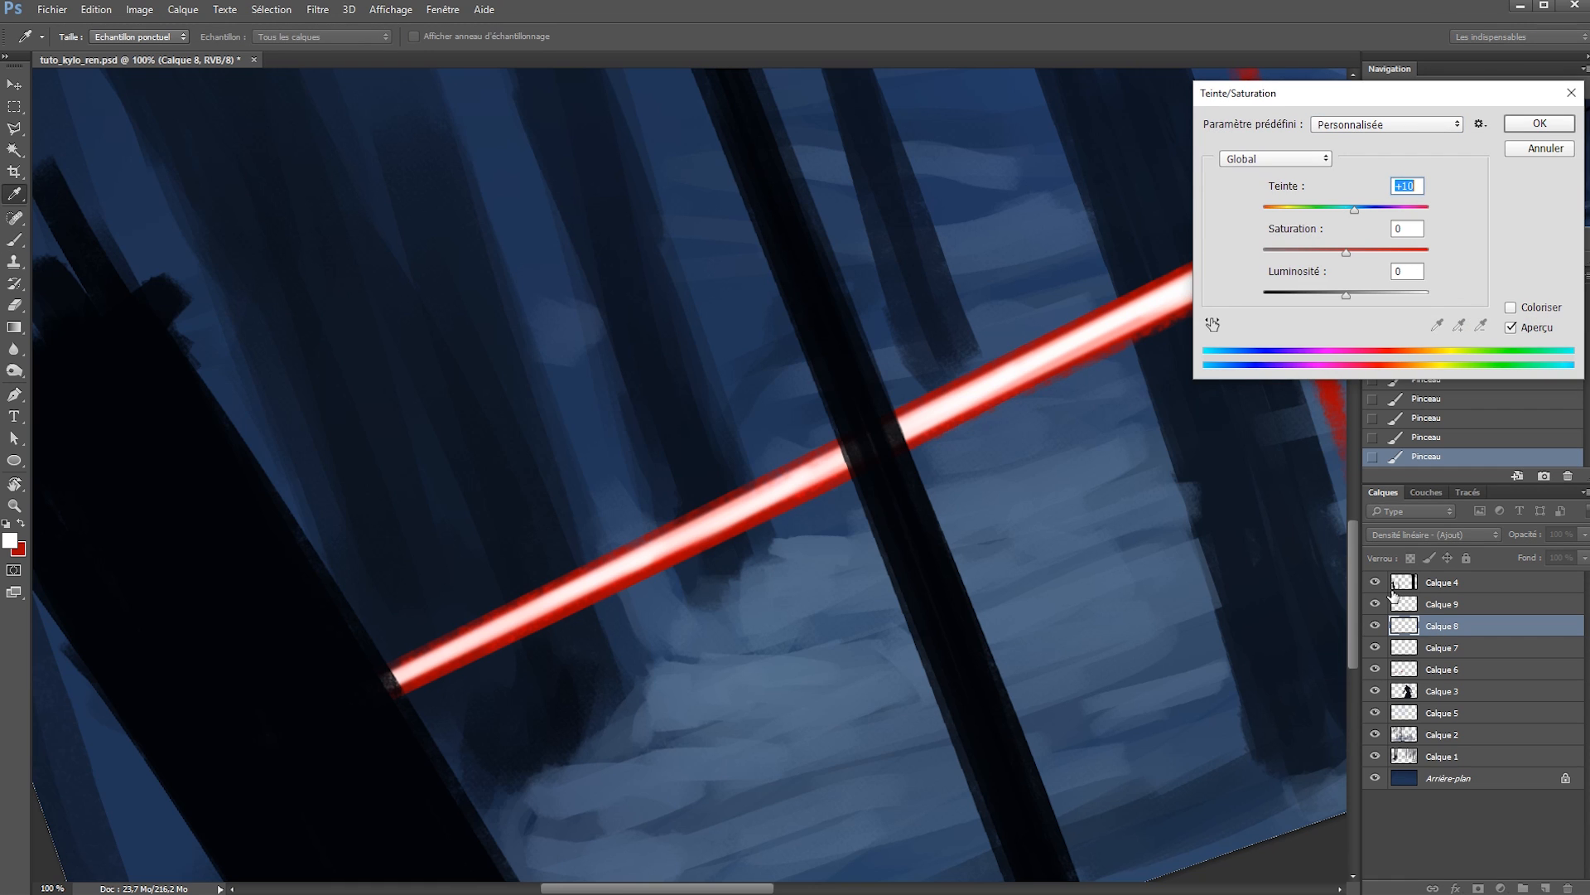
pyautogui.press('Return')
pyautogui.hotkey('ctrl', 'f')
# Hide Calque 9 and retouch the blade on Calque 8 with a pale salmon sampled from it.
pyautogui.click(1377, 604)
pyautogui.keyDown('alt'); pyautogui.click(1196, 300); pyautogui.keyUp('alt')
pyautogui.moveTo(1196, 301); pyautogui.dragTo(1141, 313)
pyautogui.moveTo(1271, 258); pyautogui.dragTo(1292, 248)
pyautogui.moveTo(1280, 255); pyautogui.dragTo(1304, 247)
pyautogui.moveTo(951, 416); pyautogui.dragTo(695, 540)
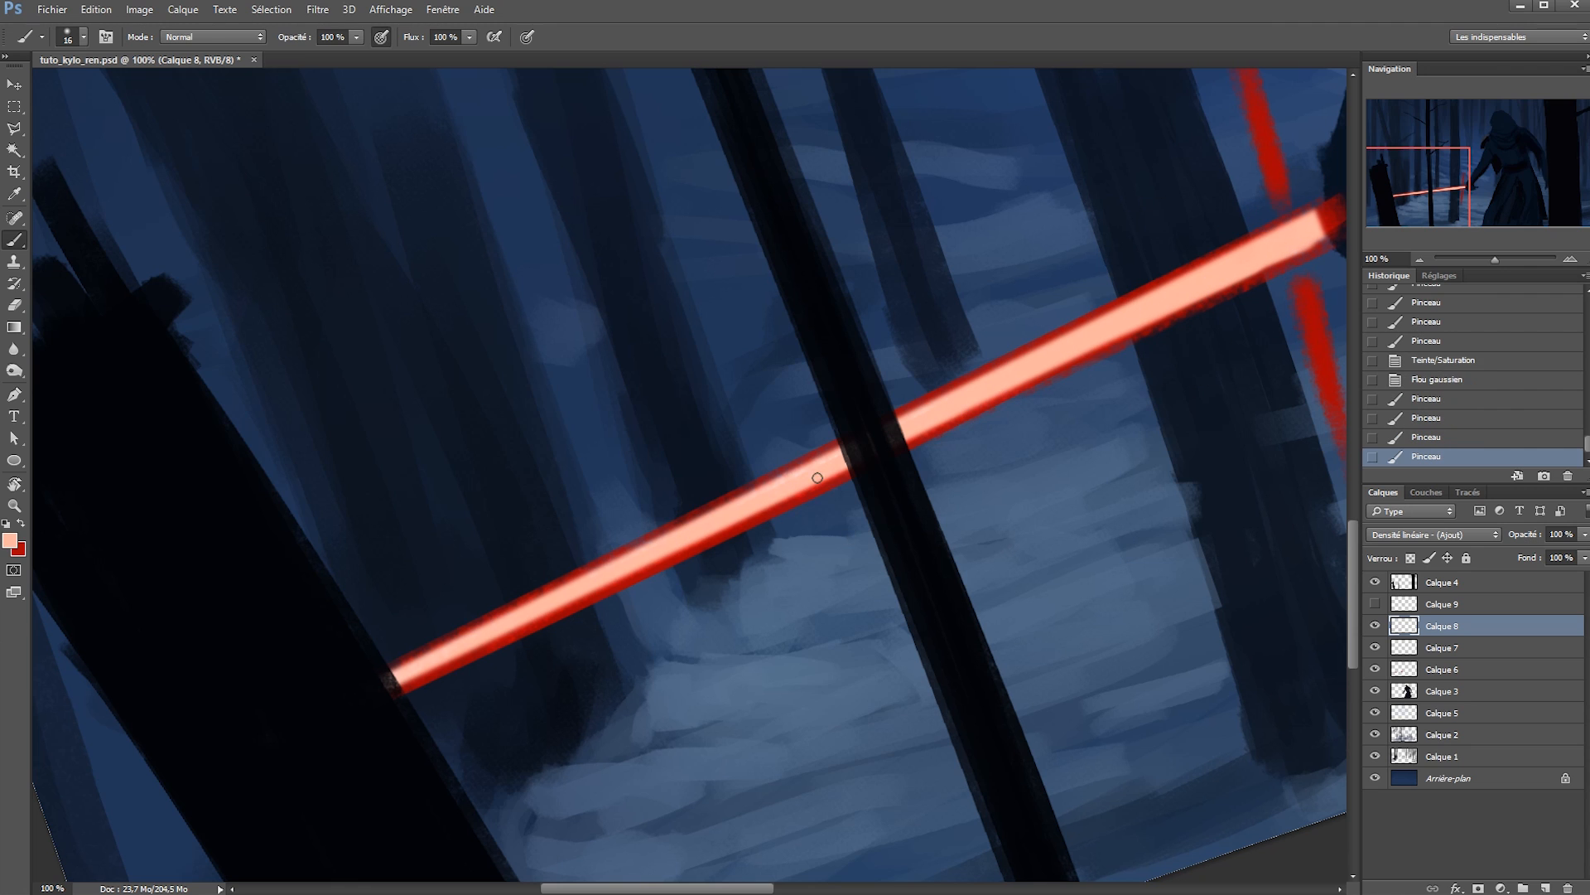
# Set the foreground colour to ffc7a1 and paint along the blade on both sides of the thin trunk.
pyautogui.click(13, 544)
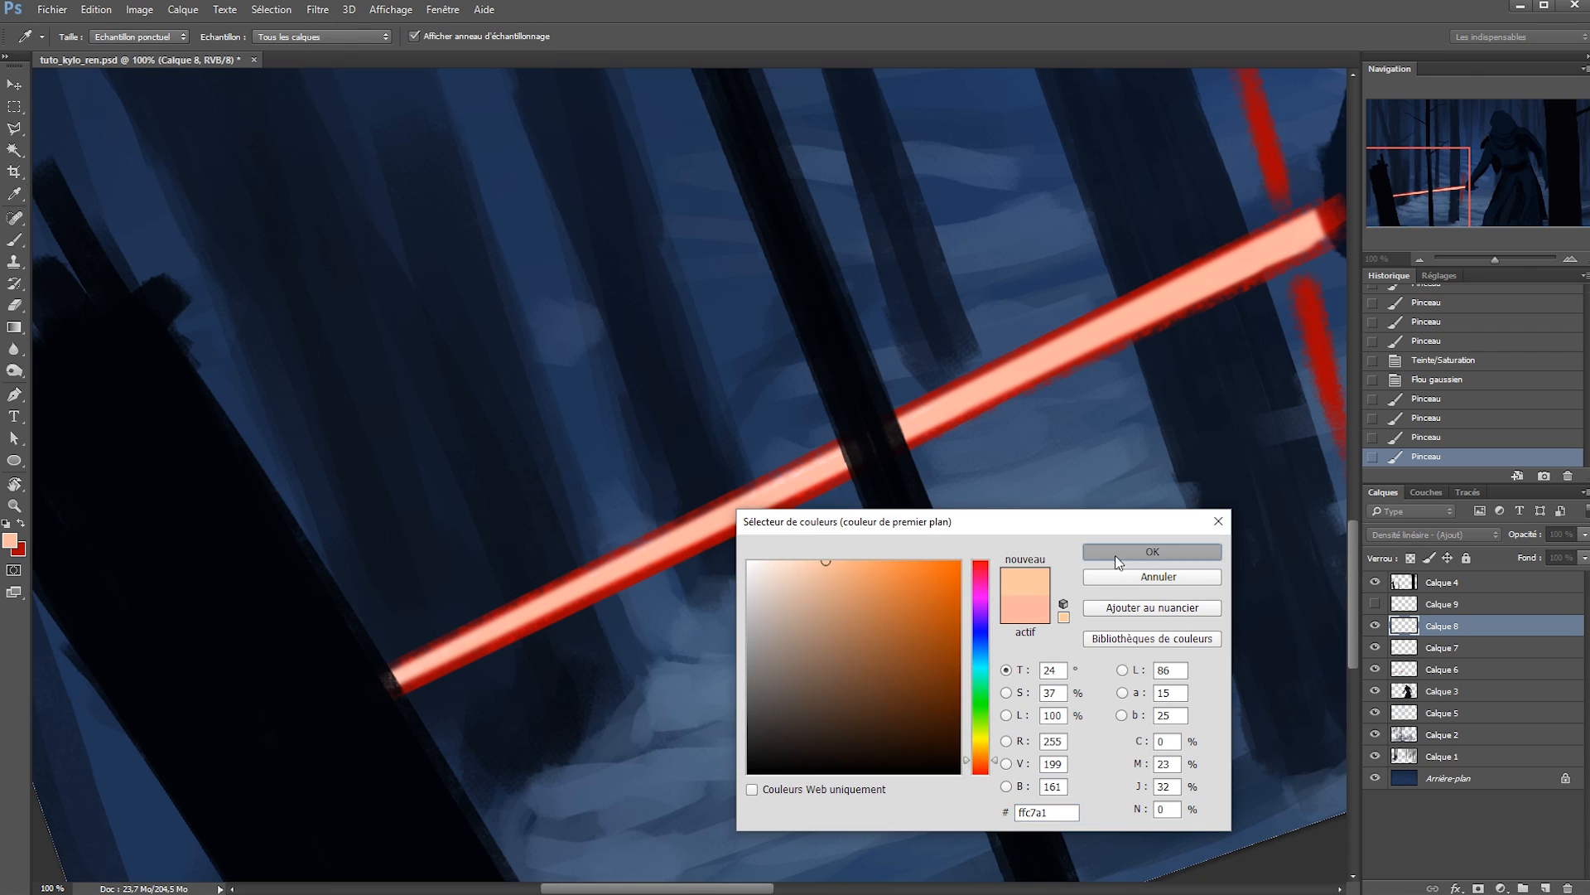
pyautogui.click(1115, 553)
pyautogui.hotkey('ctrl', 'z')
pyautogui.moveTo(398, 680); pyautogui.dragTo(624, 569)
pyautogui.moveTo(461, 647)
pyautogui.mouseDown()
pyautogui.moveTo(697, 546)
pyautogui.moveTo(837, 461)
pyautogui.mouseUp()
pyautogui.moveTo(903, 418); pyautogui.dragTo(1143, 317)
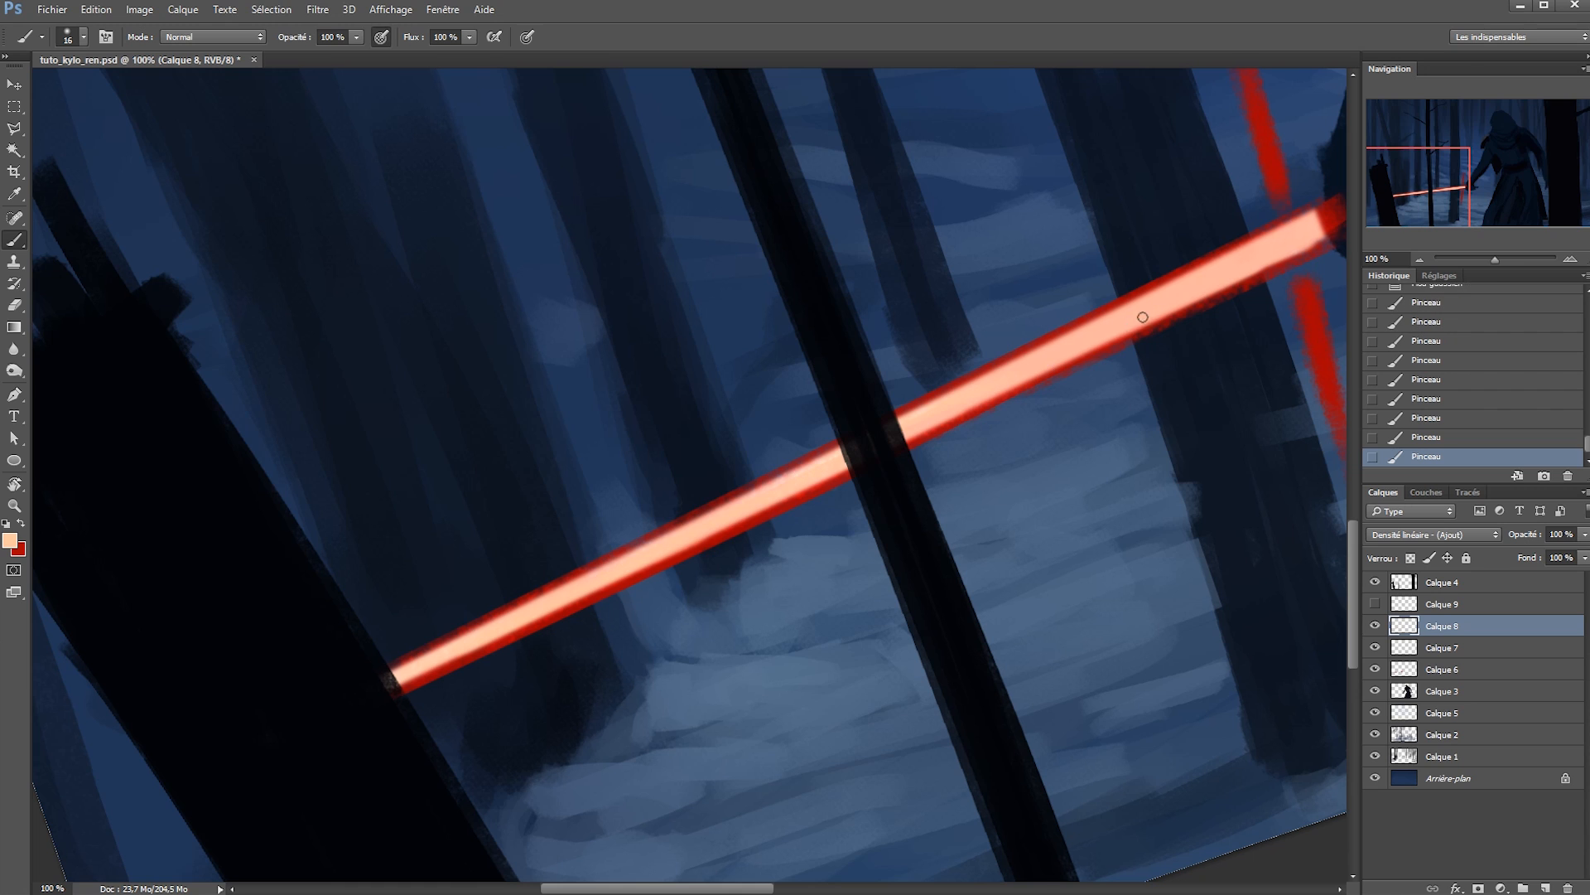
# Show and select Calque 9, set the brush size to 11 and touch up the blade's white core.
pyautogui.click(1376, 604)
pyautogui.click(1408, 604)
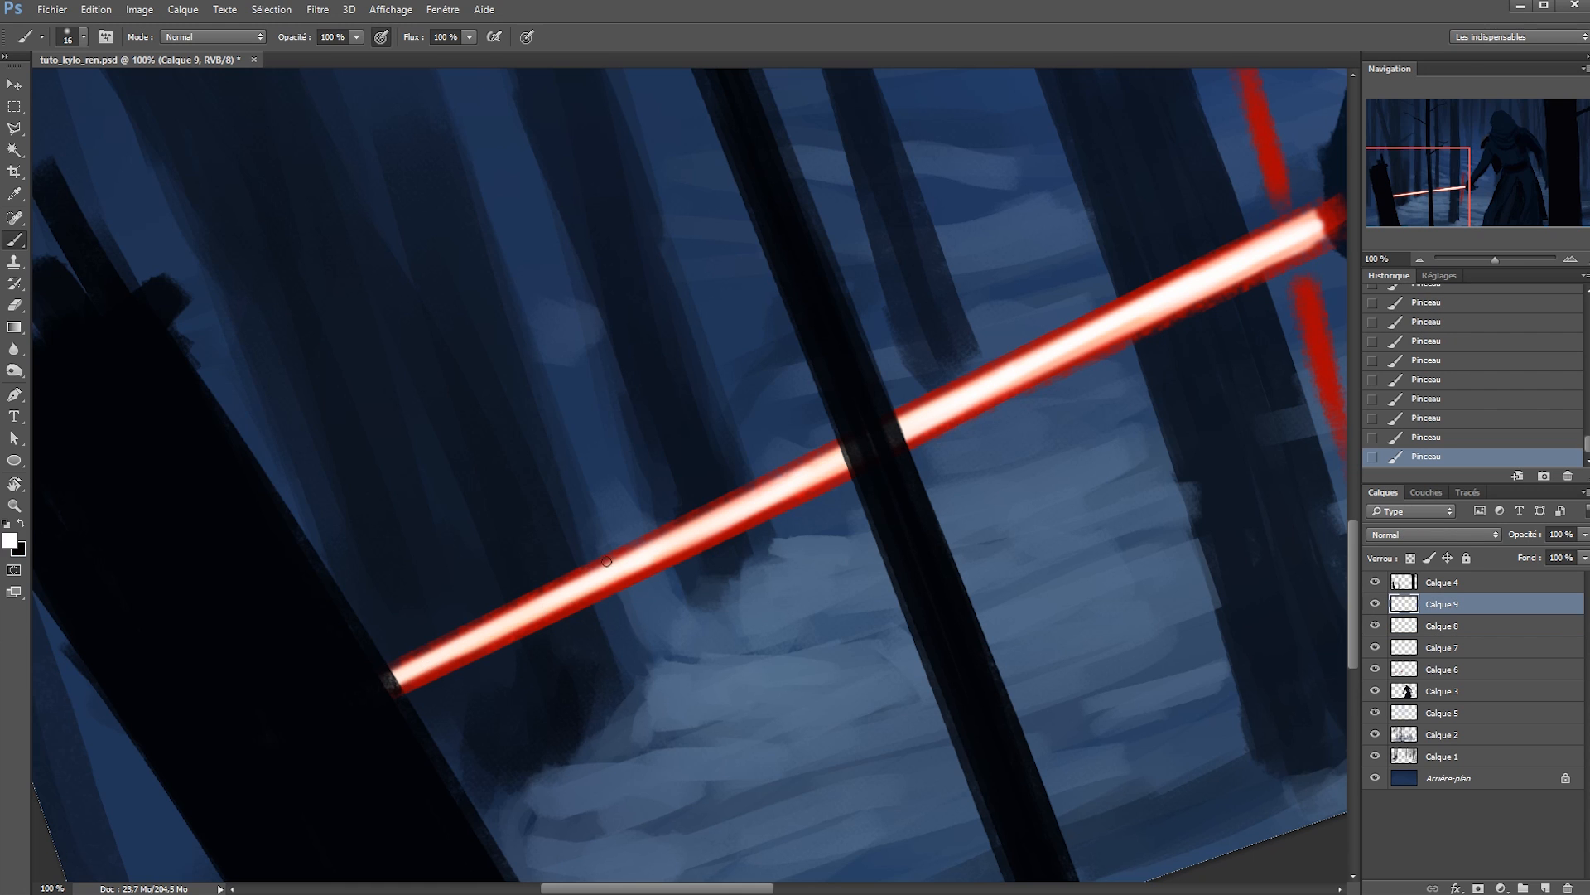
pyautogui.rightClick(640, 547)
pyautogui.moveTo(745, 552); pyautogui.dragTo(727, 555)
pyautogui.moveTo(487, 645); pyautogui.dragTo(387, 682)
pyautogui.hotkey('ctrl', 'z')
pyautogui.moveTo(1093, 333); pyautogui.dragTo(979, 397)
pyautogui.hotkey('ctrl', 'z')
pyautogui.keyDown('alt'); pyautogui.click(1129, 325); pyautogui.keyUp('alt')
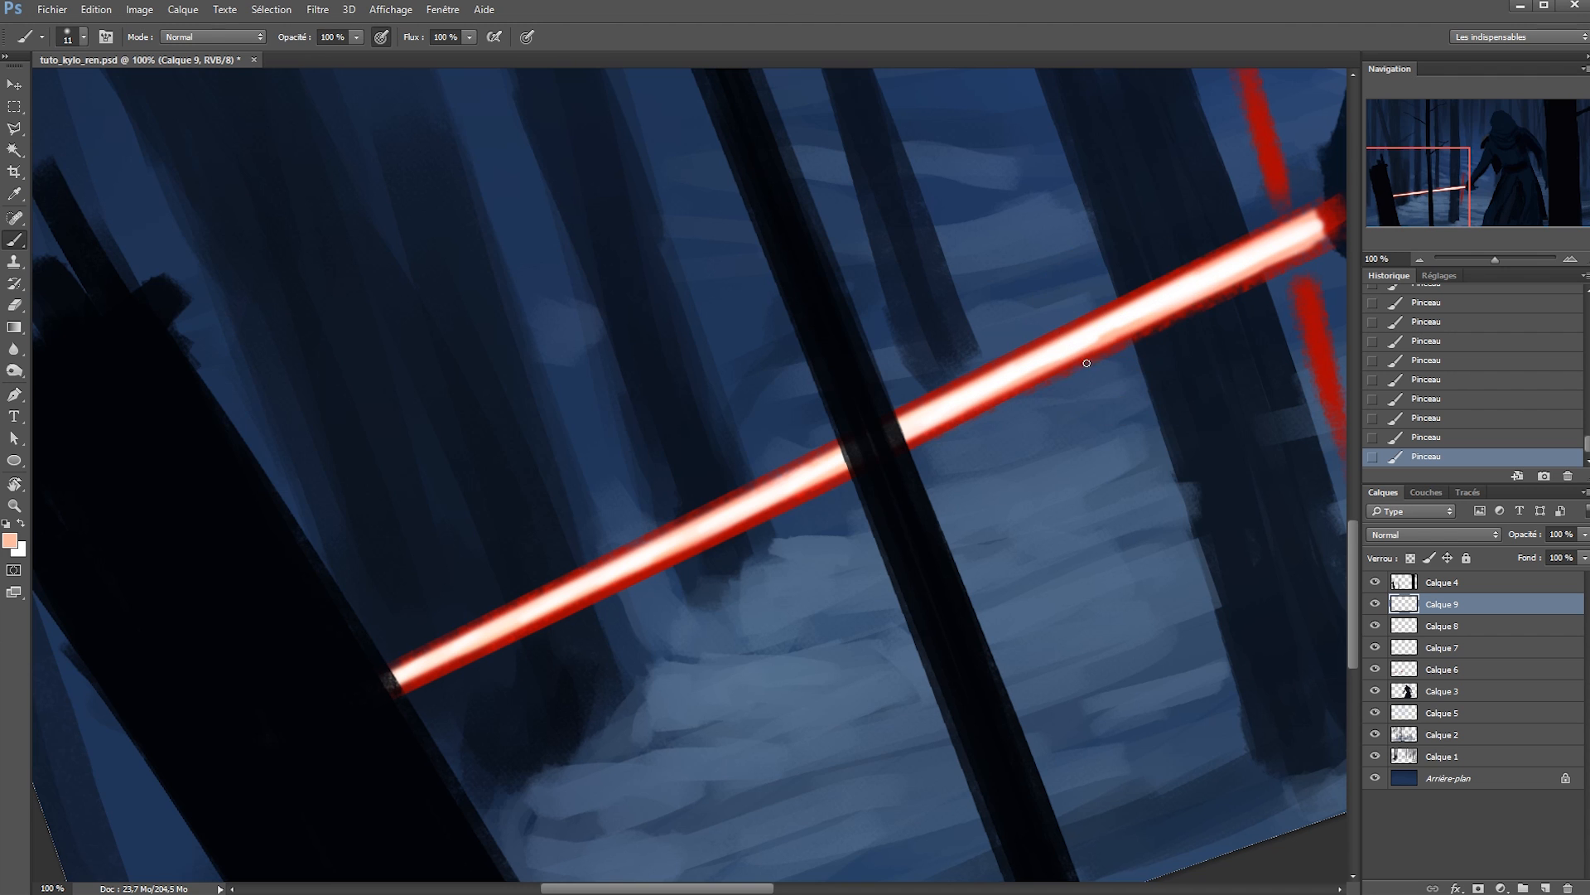
# Save the painting.
pyautogui.press('Escape')
pyautogui.keyDown('alt'); pyautogui.click(916, 468); pyautogui.keyUp('alt')
pyautogui.keyDown('alt'); pyautogui.click(916, 469); pyautogui.keyUp('alt')
pyautogui.keyDown('alt'); pyautogui.click(916, 469); pyautogui.keyUp('alt')
pyautogui.hotkey('ctrl', 's')
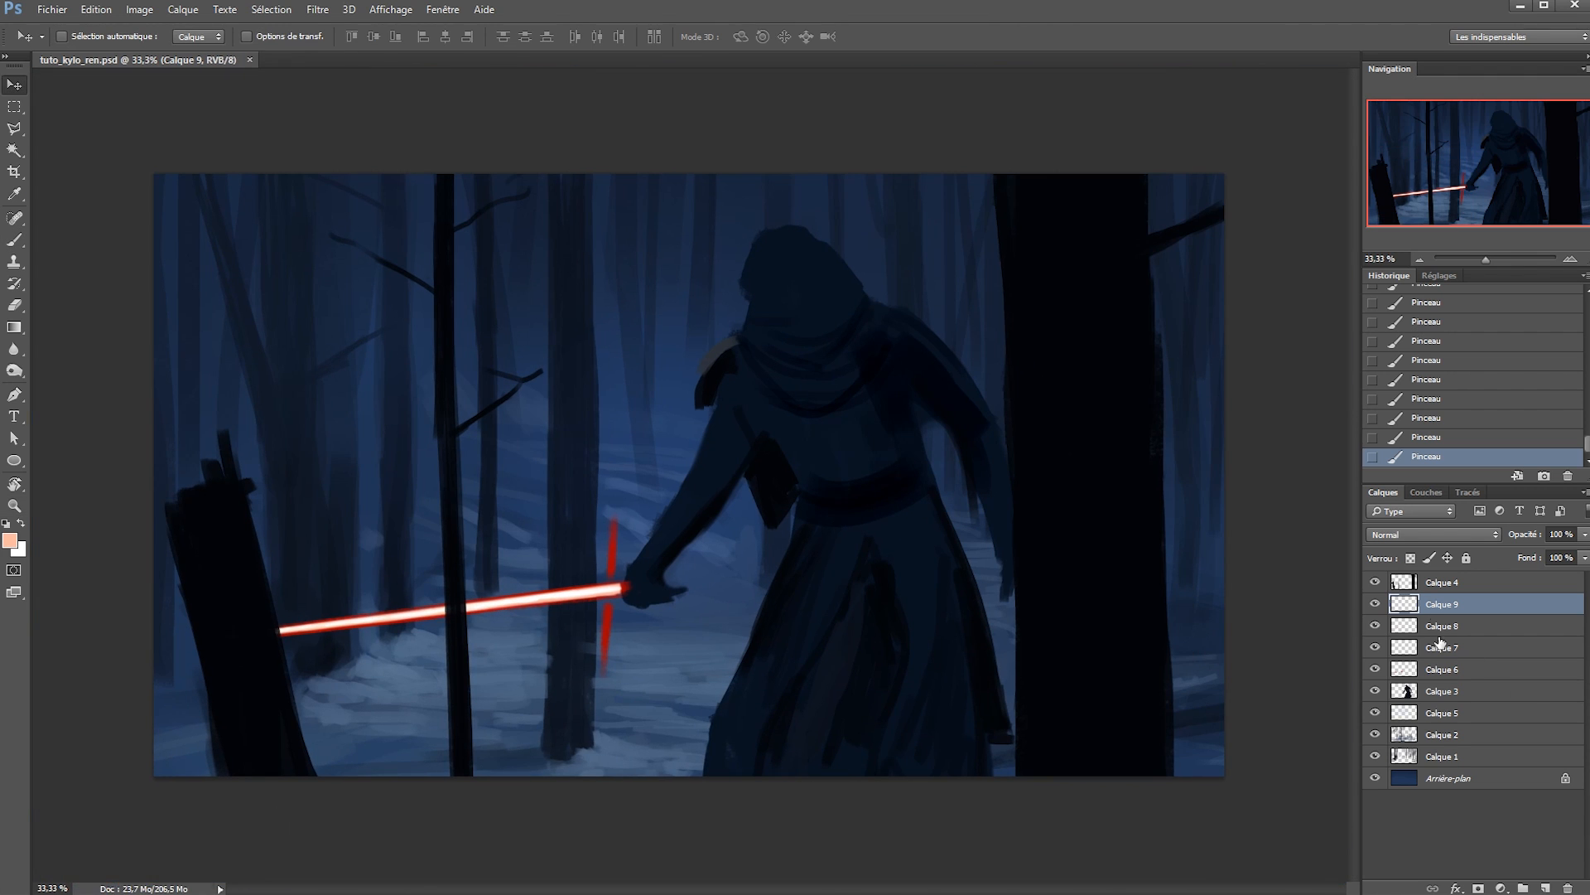
# Compare the blade with and without Calque 7, and apply Gaussian Blur to Calque 6.
pyautogui.click(1456, 645)
pyautogui.hotkey('shift', 'alt', 'o')
pyautogui.click(1375, 647)
pyautogui.click(1375, 648)
pyautogui.click(1430, 668)
pyautogui.hotkey('ctrl', 'f')
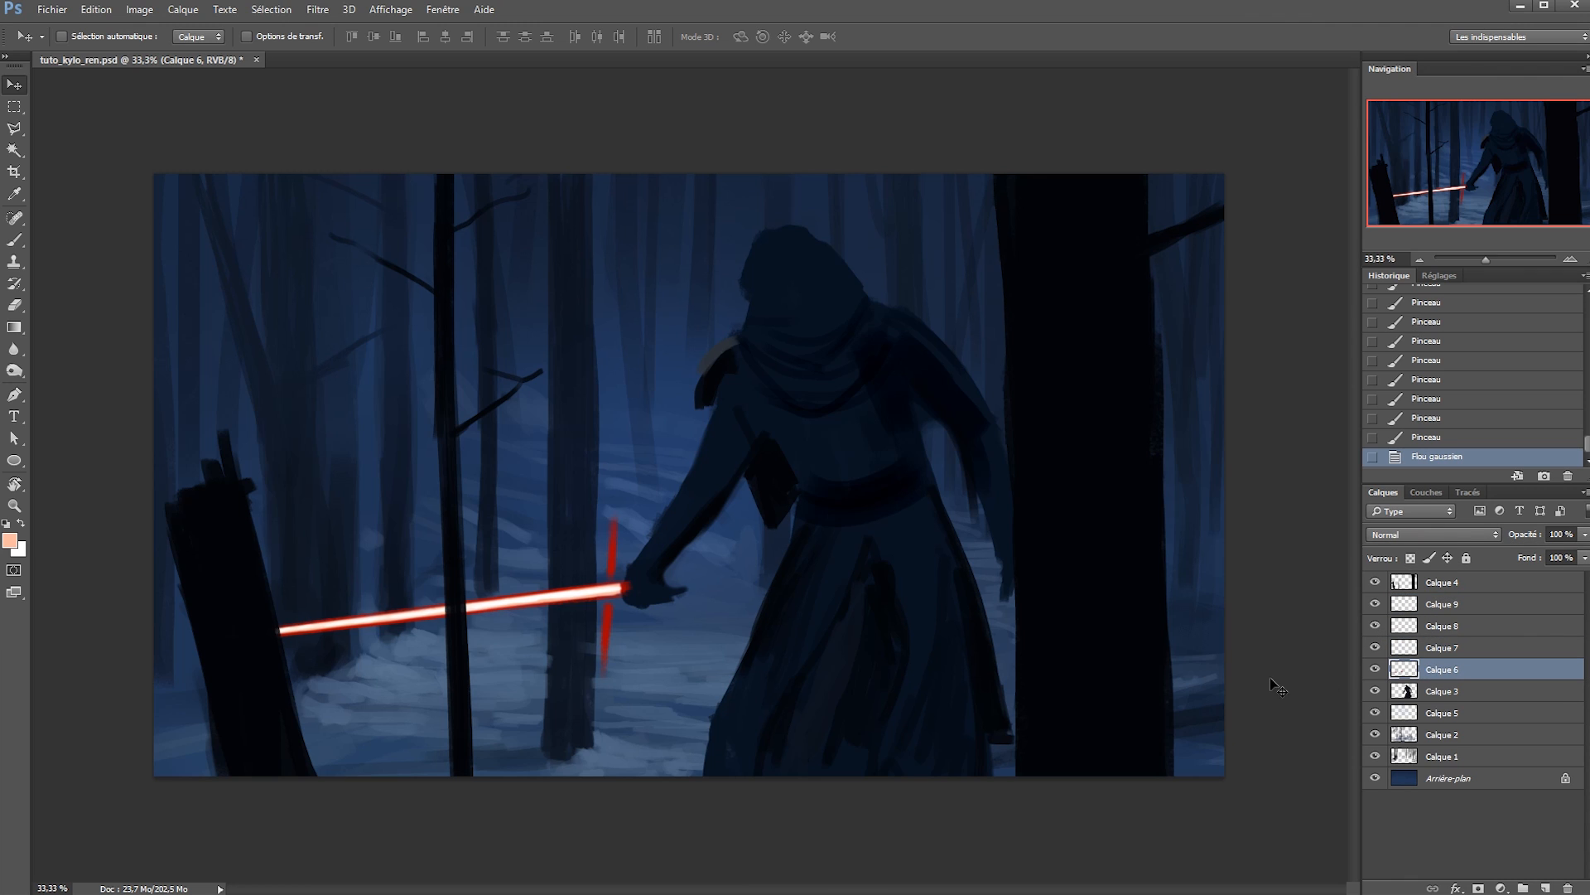
# Duplicate Calque 6 below itself, blur the copy with Gaussian Blur and set it to Superposition mode.
pyautogui.hotkey('ctrl', 'j')
pyautogui.hotkey('ctrl', '[')
pyautogui.hotkey('ctrl', 'alt', 'f')
pyautogui.press('Return')
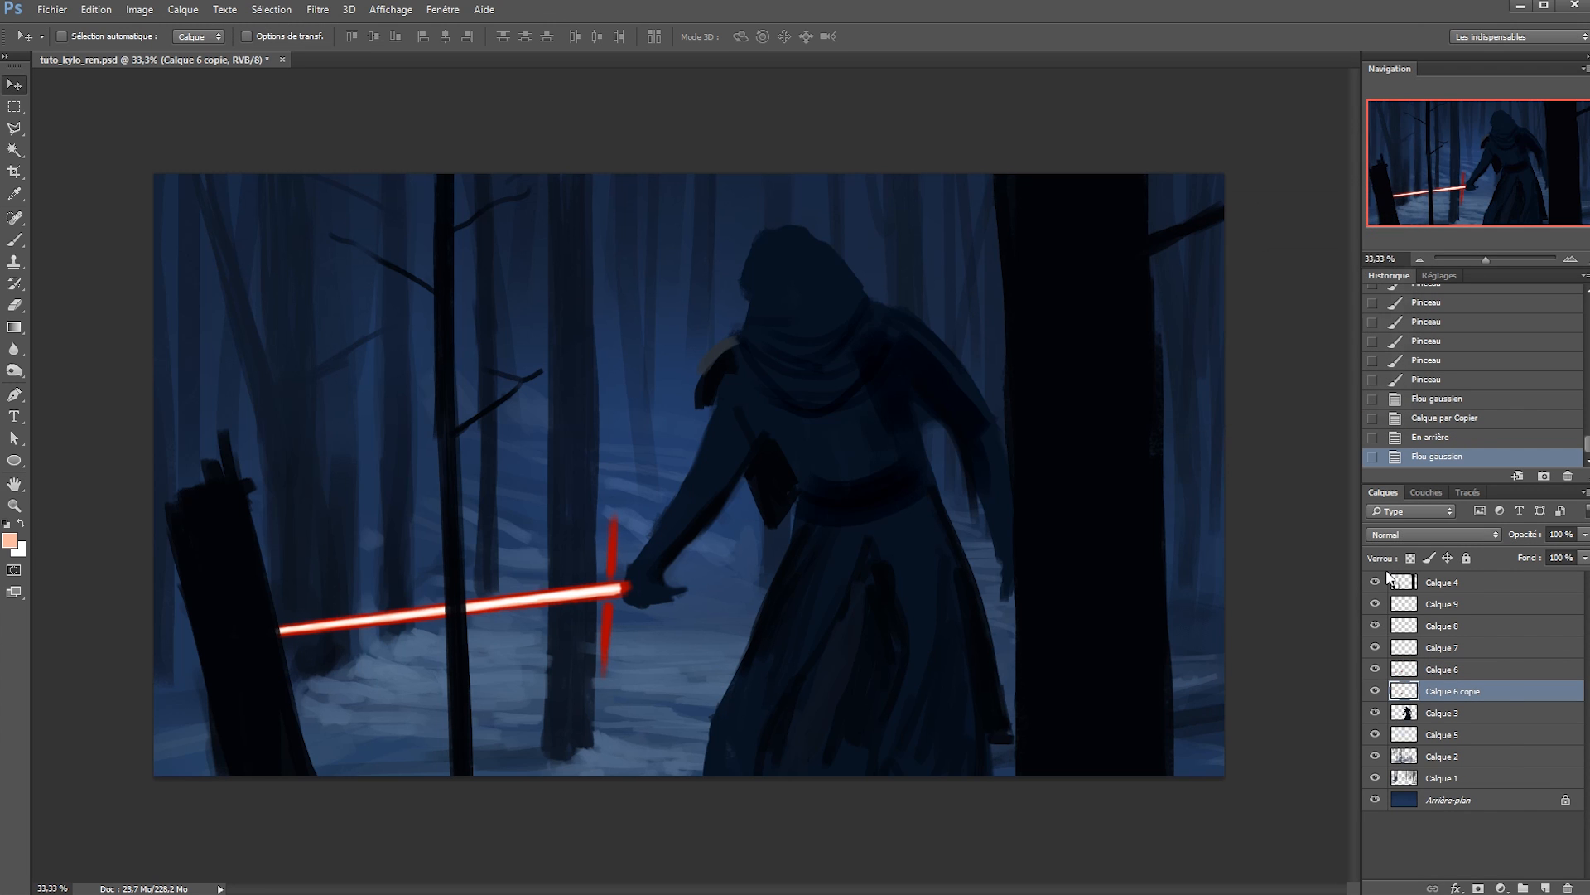
pyautogui.click(1418, 534)
pyautogui.click(1410, 634)
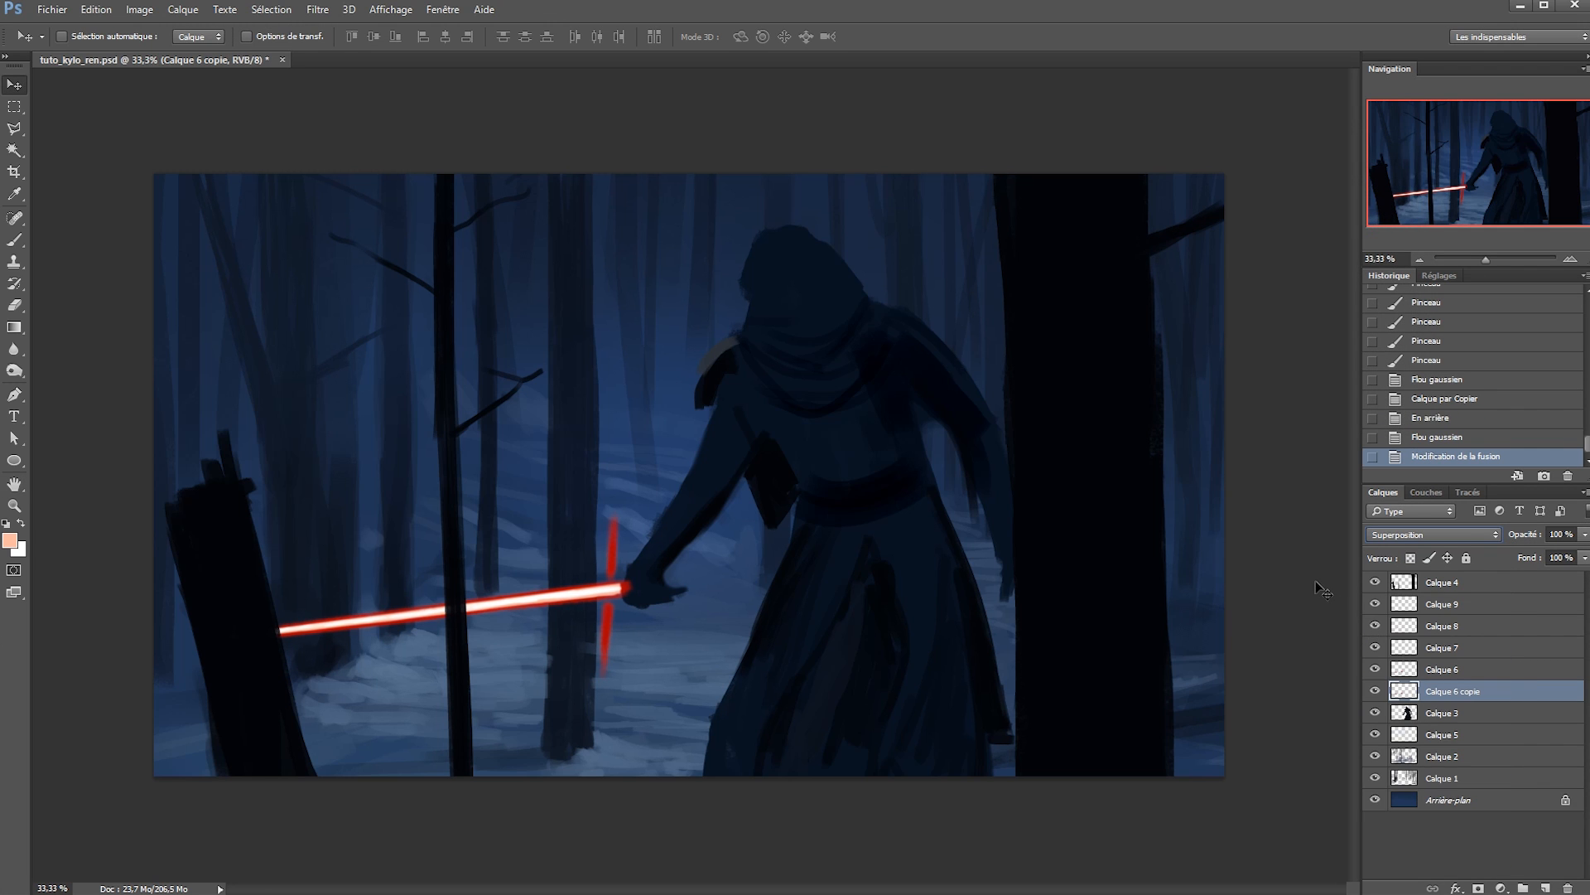
# Apply a 10 px Gaussian Blur to the Calque 6 copy and compare the glow before and after.
pyautogui.hotkey('ctrl', 'u')
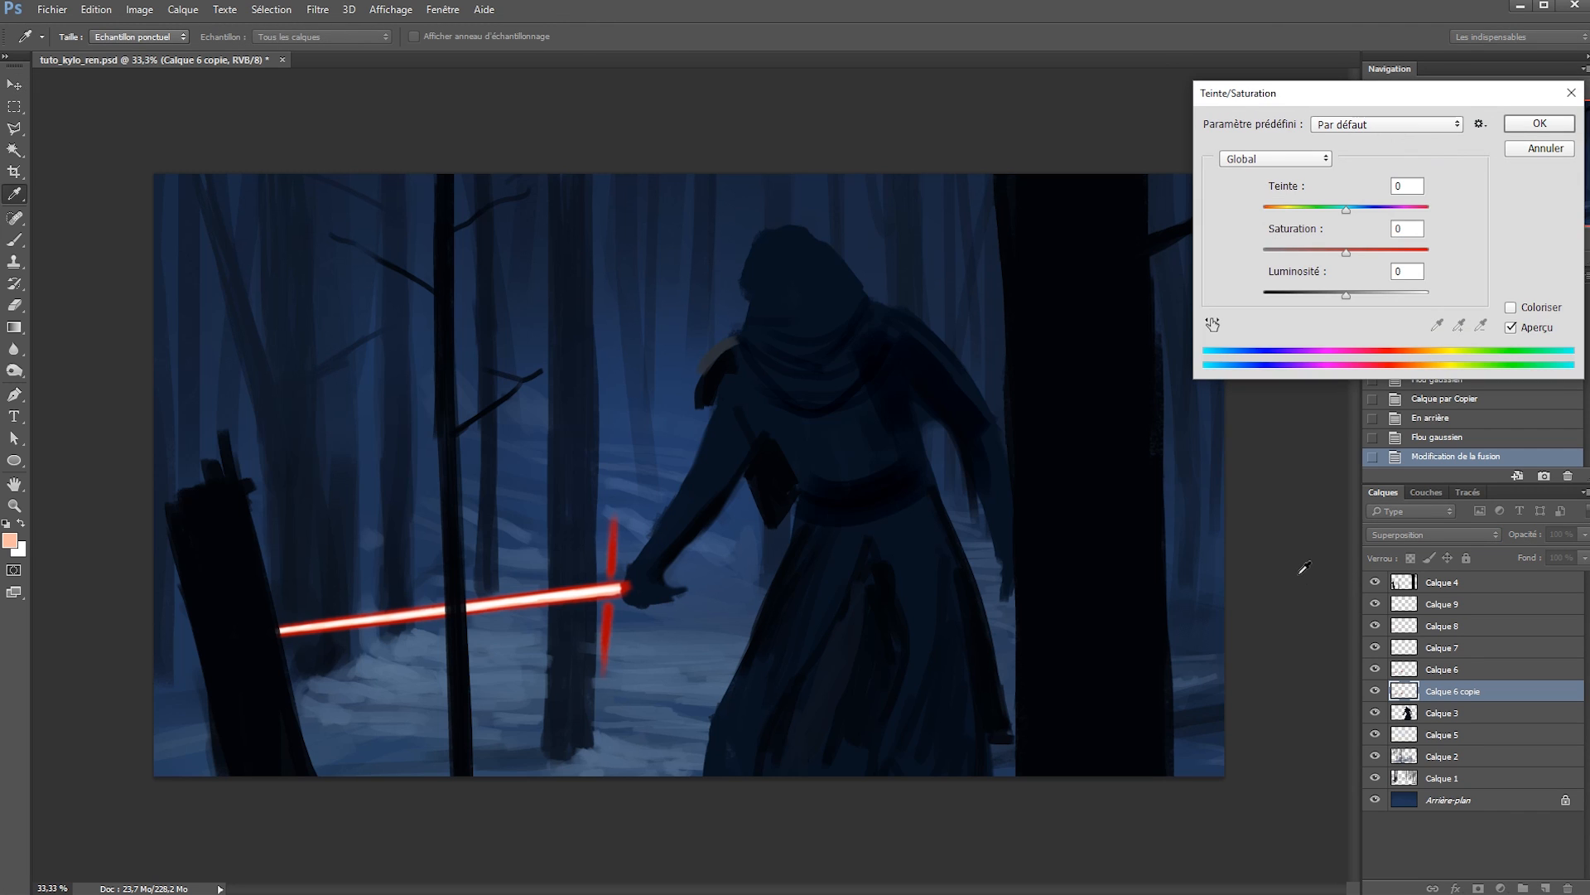
pyautogui.press('Escape')
pyautogui.hotkey('ctrl', 'alt', 'f')
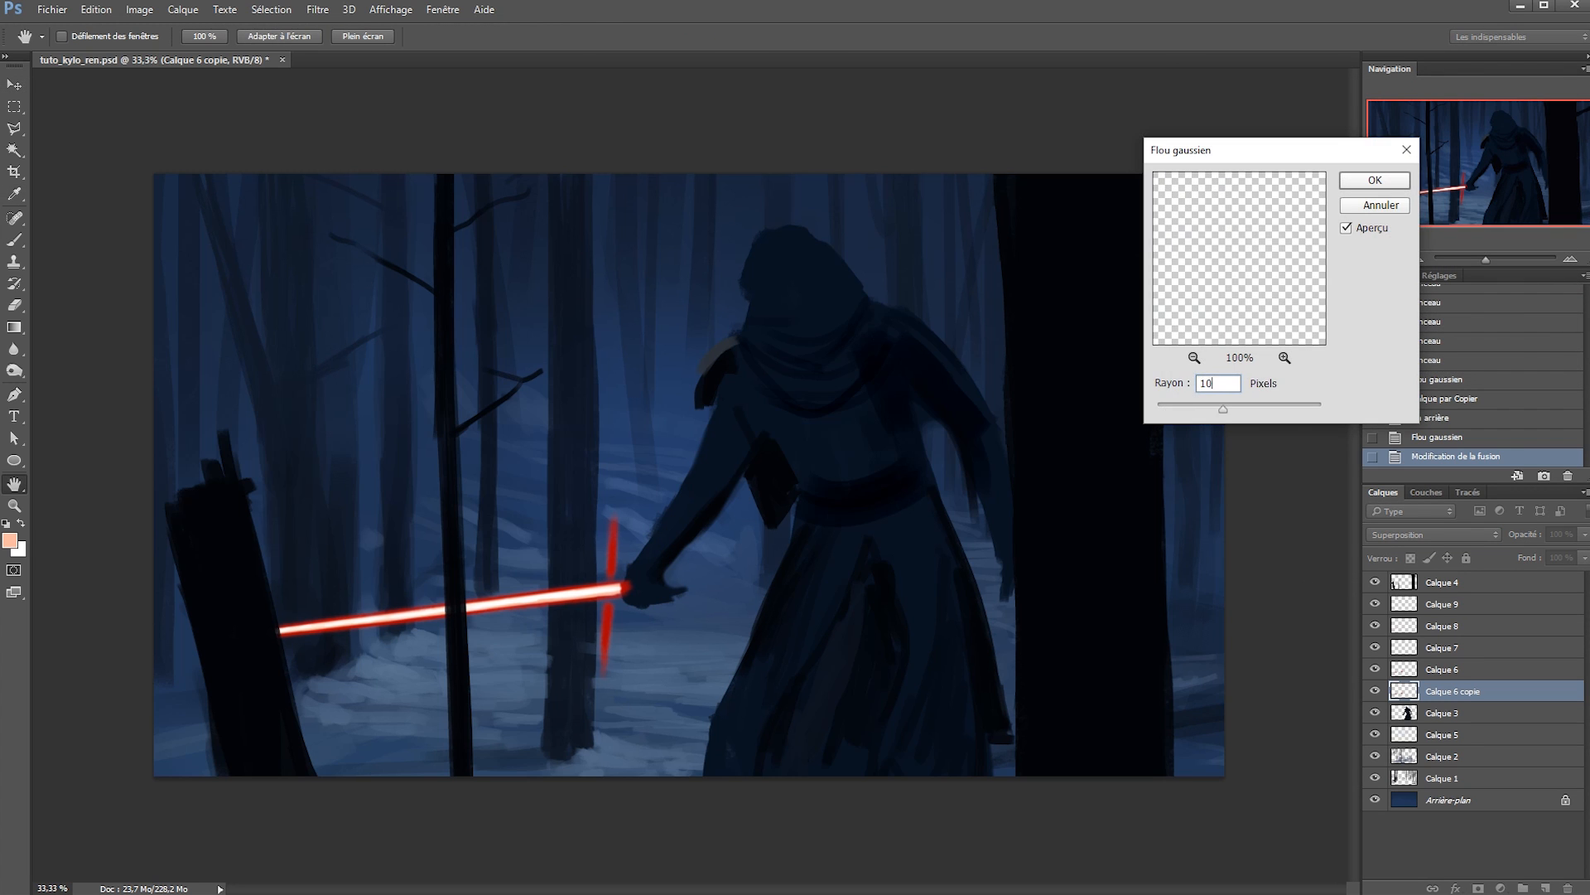
pyautogui.press('Return')
pyautogui.hotkey('ctrl', 'z')
pyautogui.hotkey('ctrl', 'z')
pyautogui.hotkey('ctrl', 'z')
pyautogui.hotkey('ctrl', 'z')
# Blur the Calque 6 copy again with a 20 px Gaussian Blur and duplicate it in Superposition mode.
pyautogui.hotkey('ctrl', 'alt', 'f')
pyautogui.write('20')
pyautogui.press('Return')
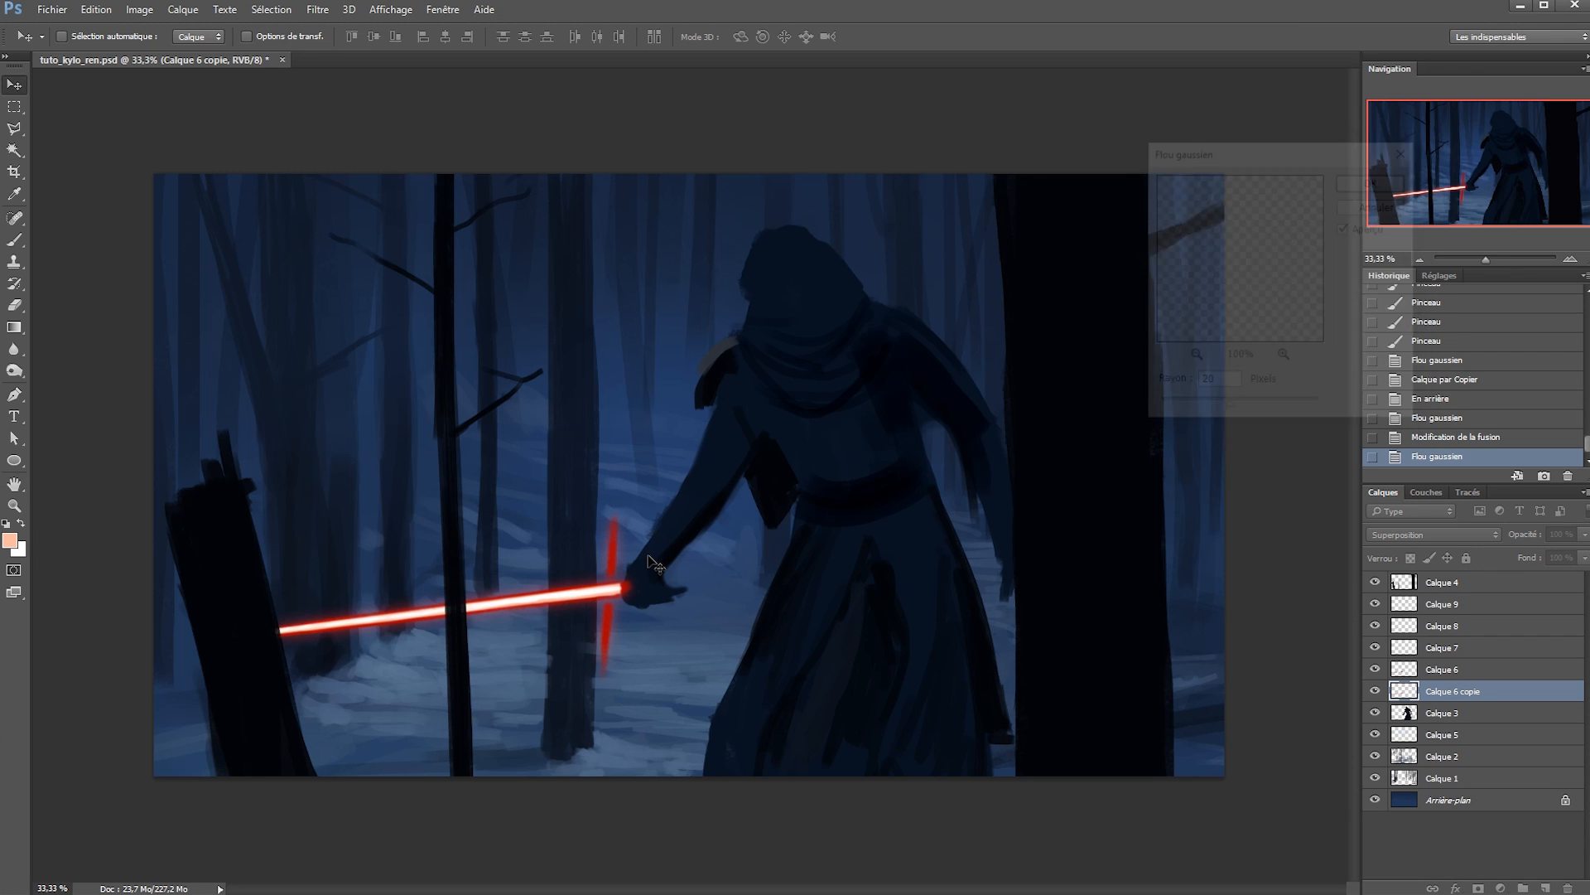
pyautogui.click(1408, 535)
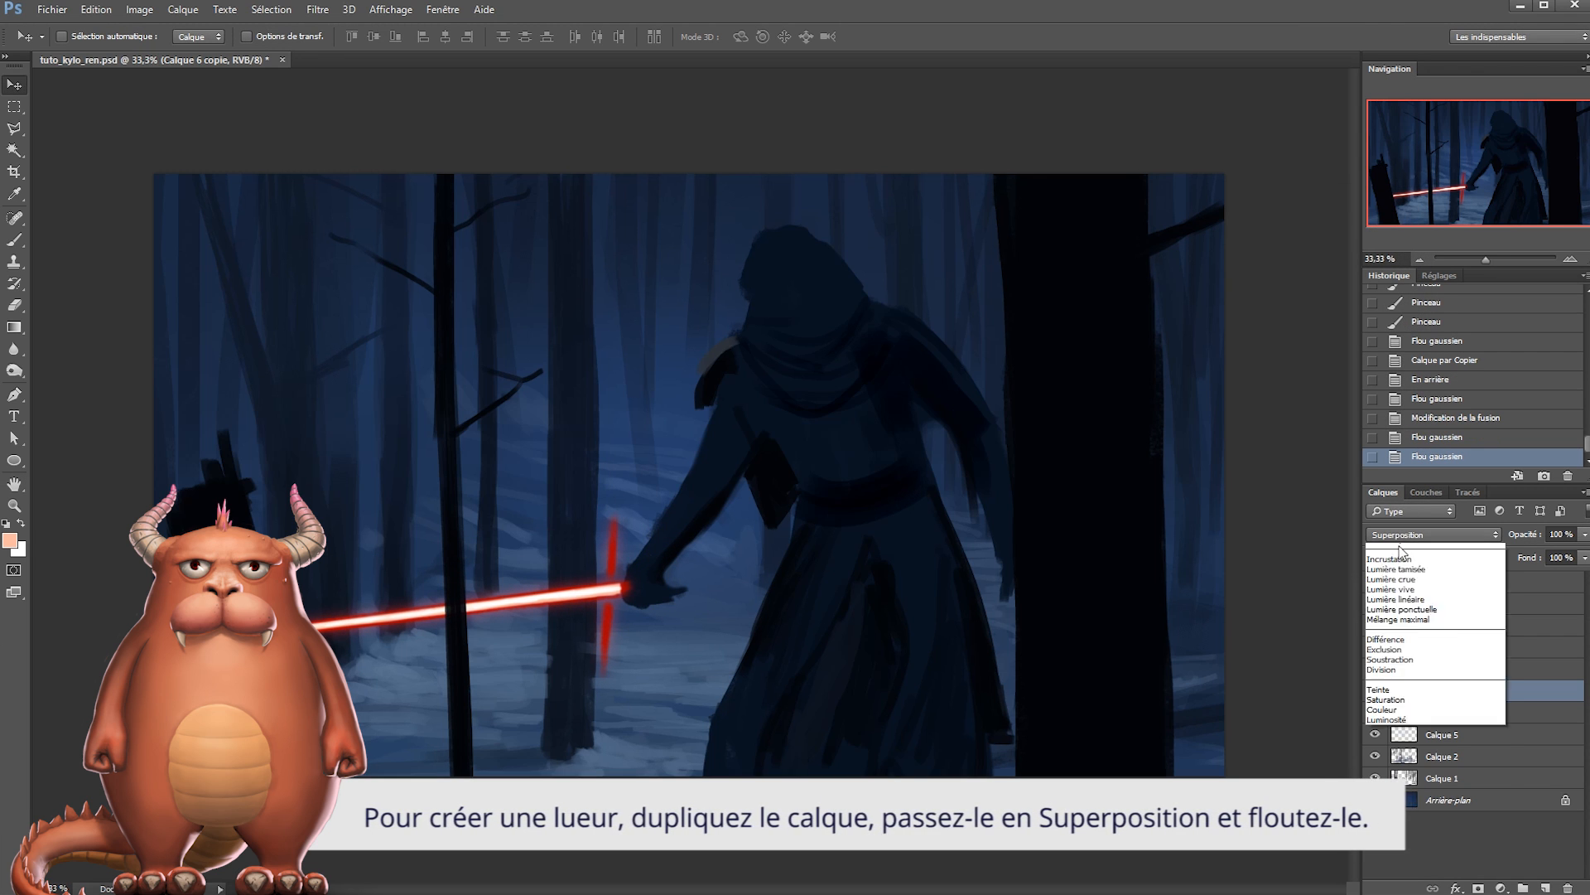
pyautogui.click(1426, 704)
pyautogui.hotkey('ctrl', 'z')
pyautogui.hotkey('ctrl', 'j')
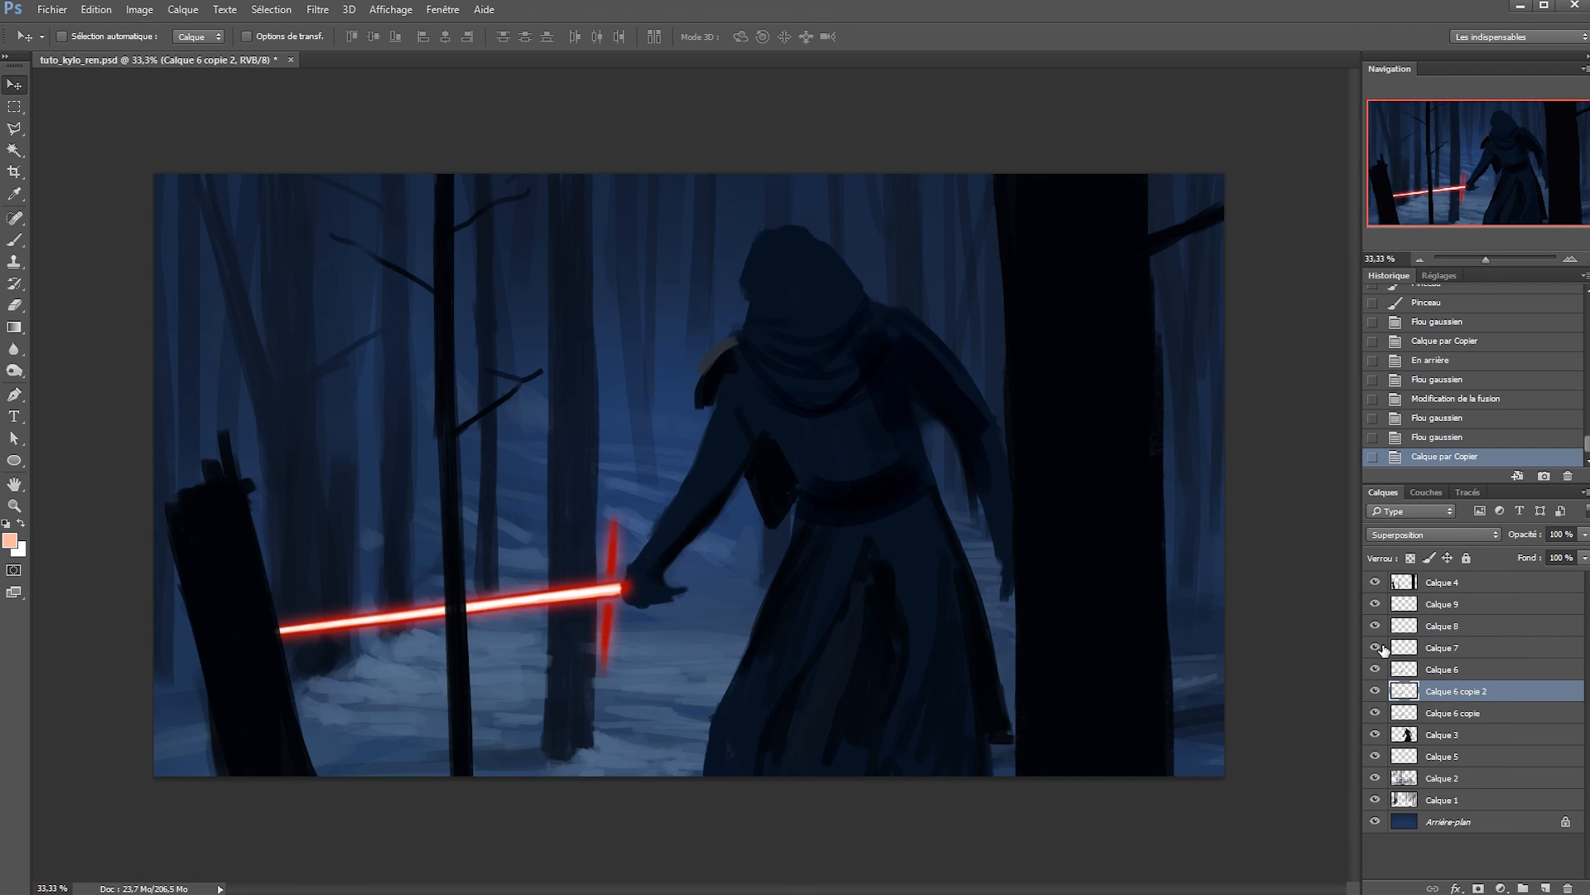
# Check Calque 6's contribution to the blade and set its blending mode to Superposition.
pyautogui.click(1479, 669)
pyautogui.click(1375, 669)
pyautogui.click(1375, 669)
pyautogui.click(1433, 534)
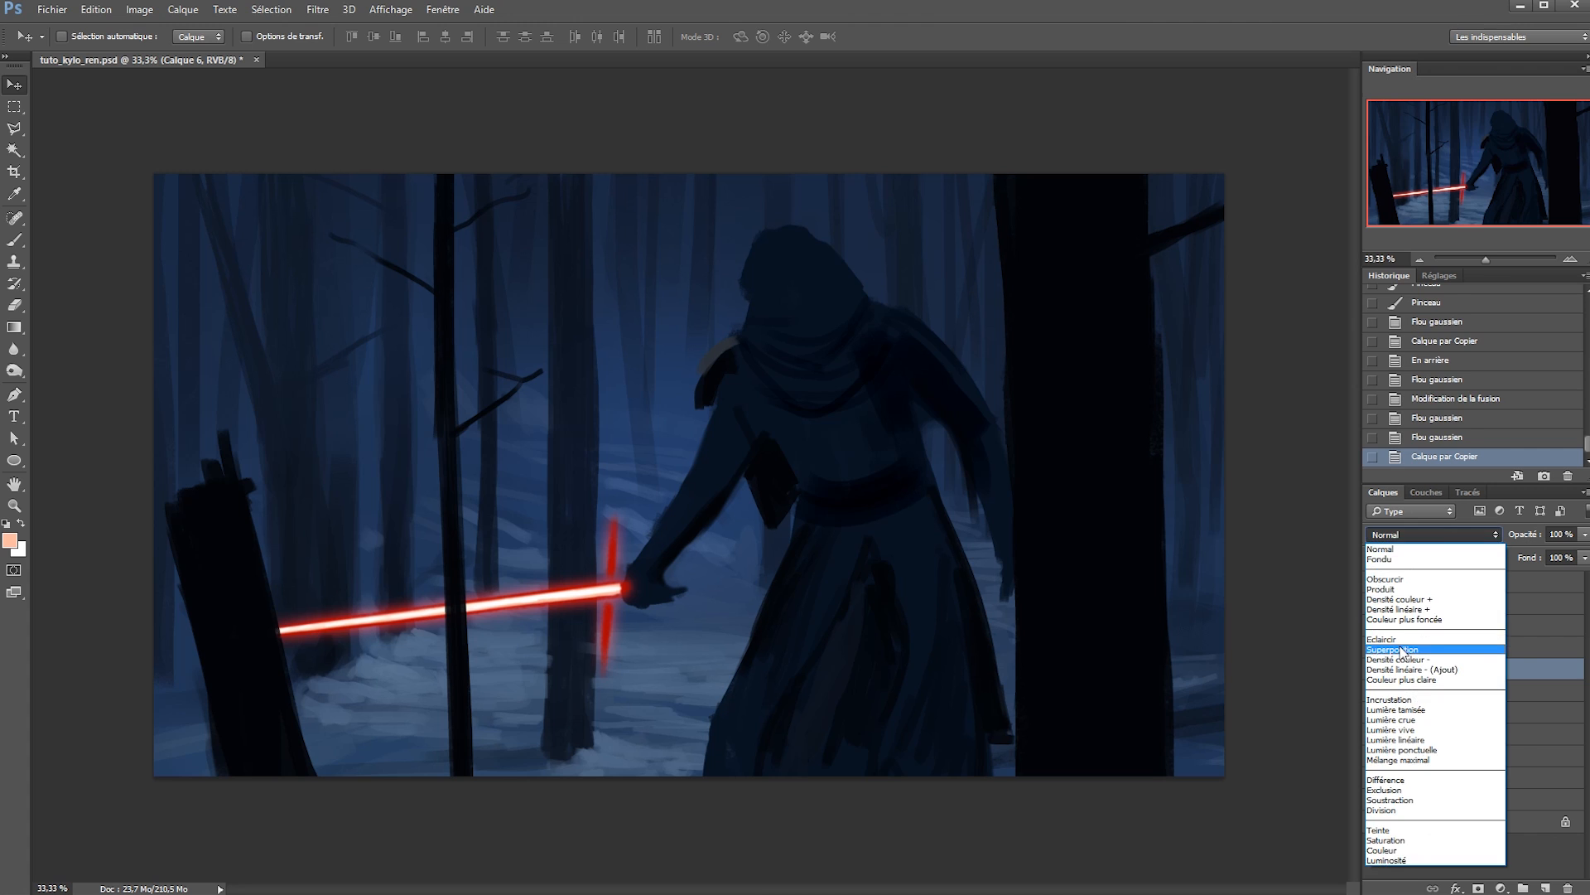
pyautogui.click(1400, 649)
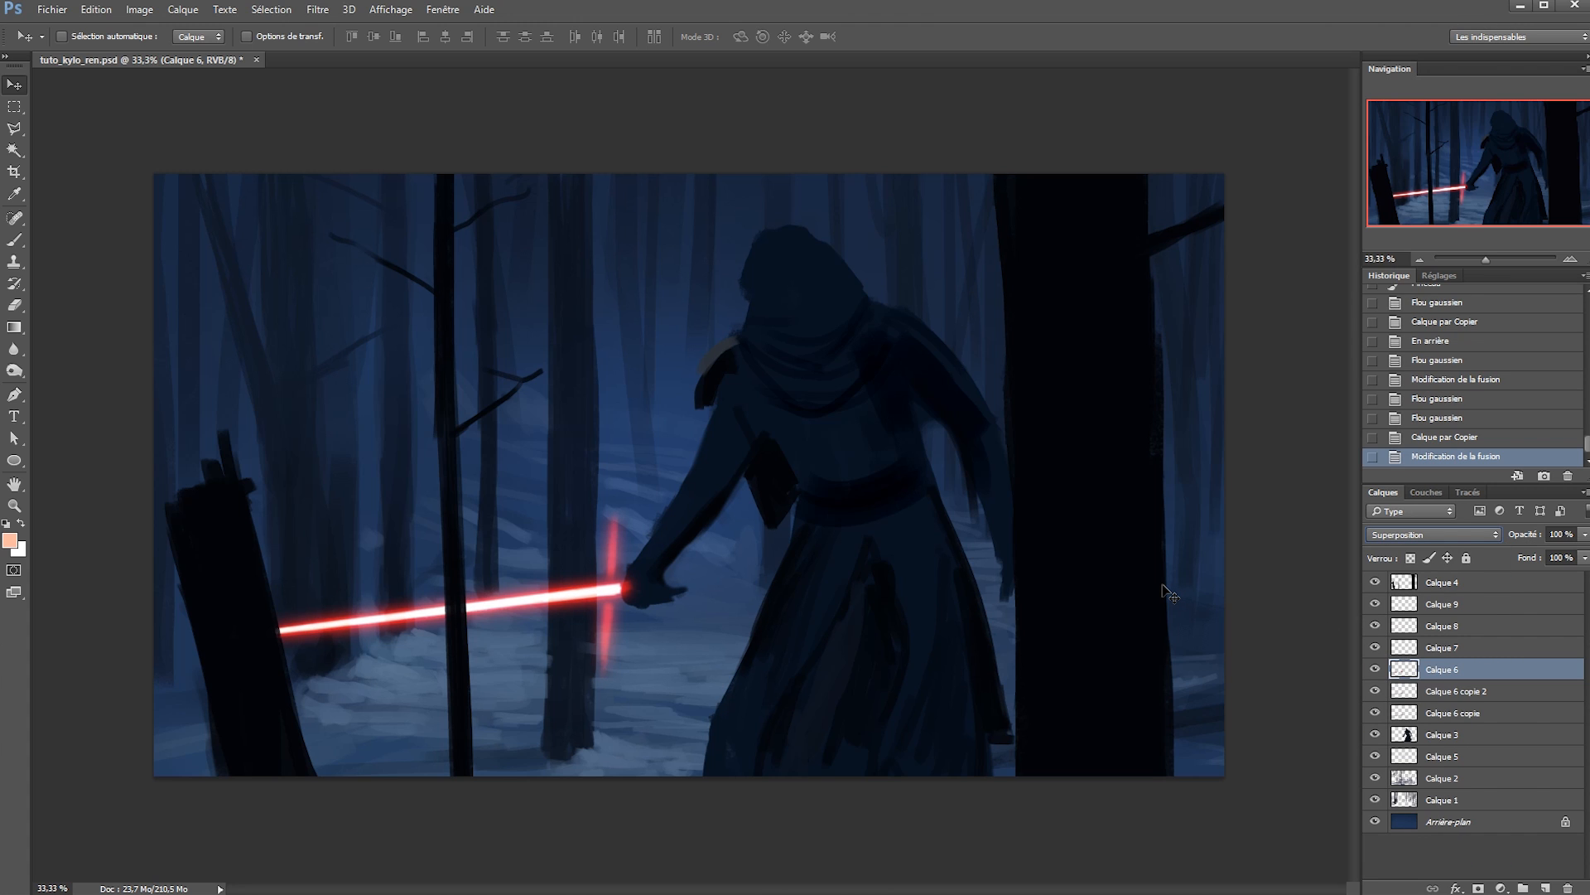
# Lower Calque 6's lightness to -20 with Hue/Saturation and save the painting.
pyautogui.hotkey('ctrl', 'u')
pyautogui.hotkey('shift', 'Down')
pyautogui.hotkey('shift', 'Down')
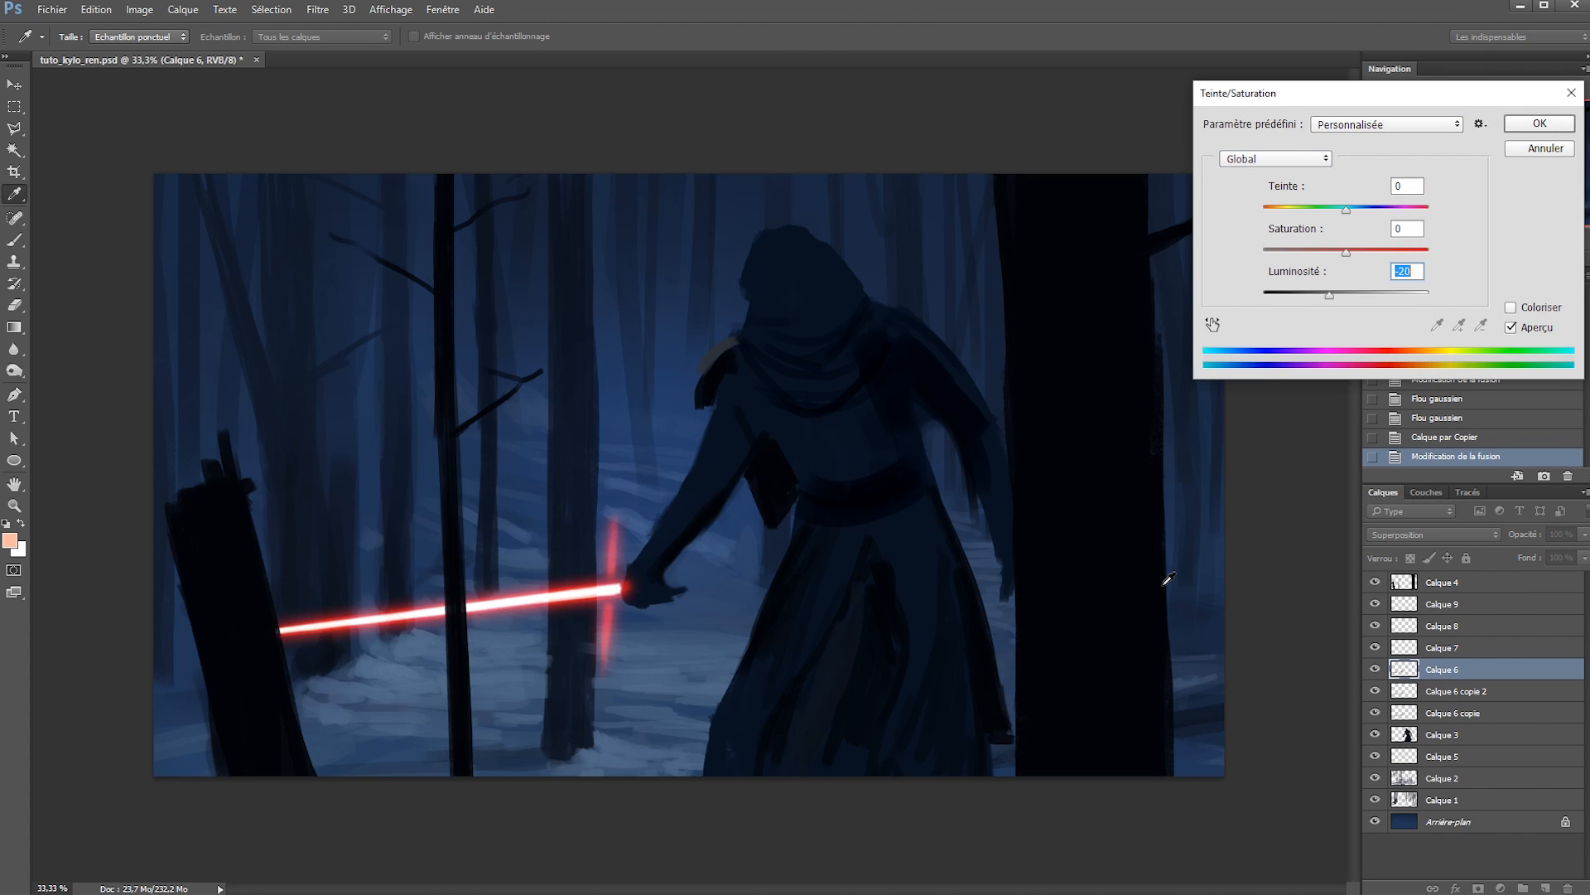
pyautogui.press('Return')
pyautogui.hotkey('ctrl', 's')
# Add a new layer clipped to Calque 3, the hooded figure, and sample dark red from the blade's base for the brush.
pyautogui.click(1442, 606)
pyautogui.click(1438, 736)
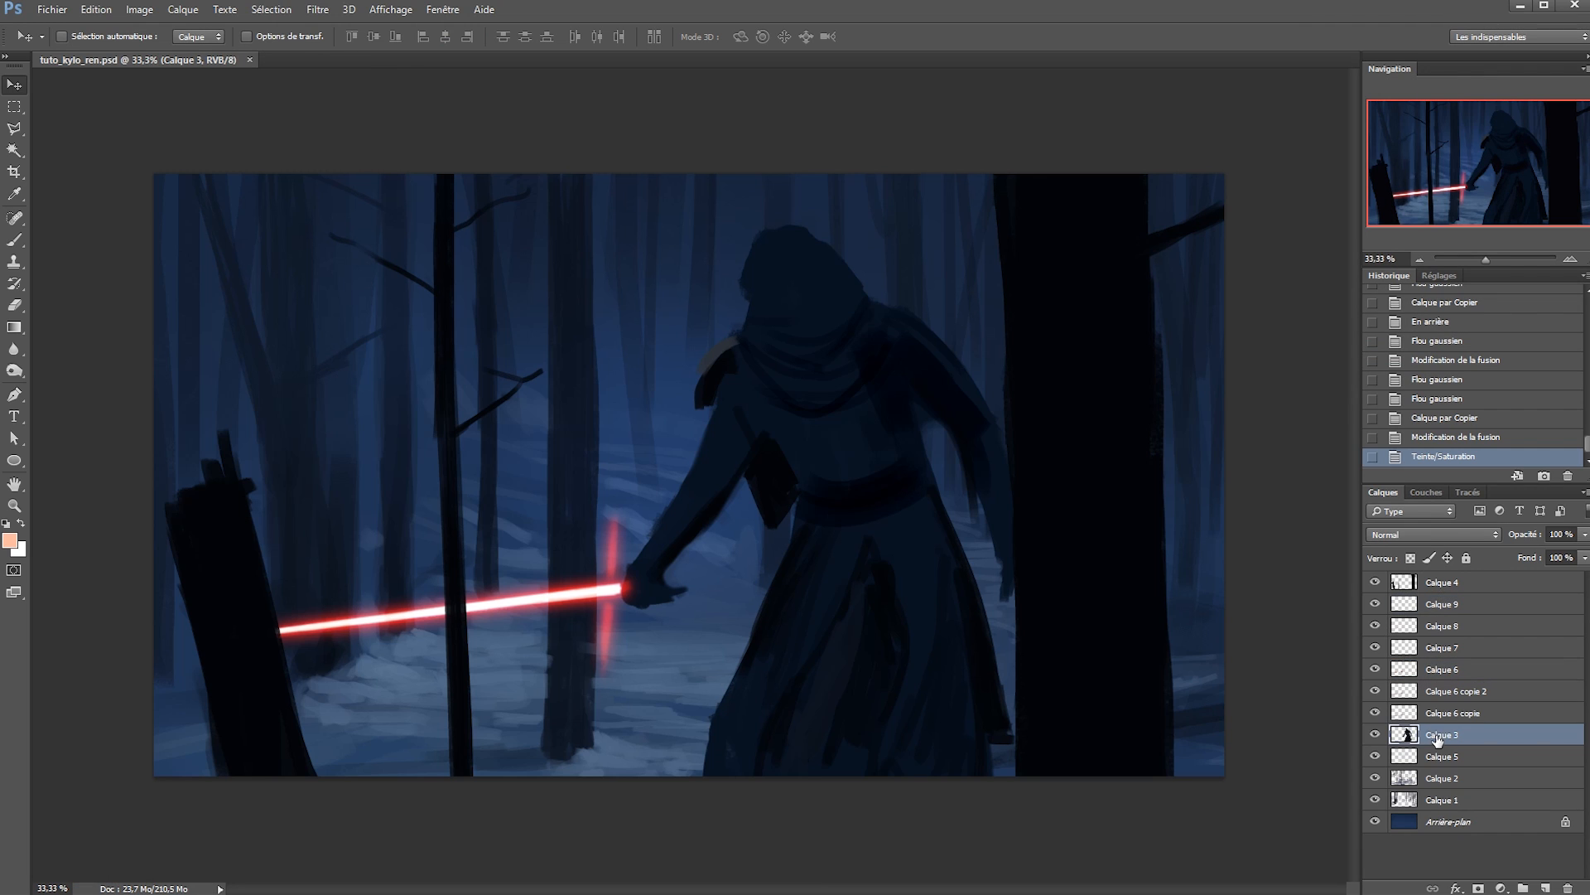
pyautogui.press('b')
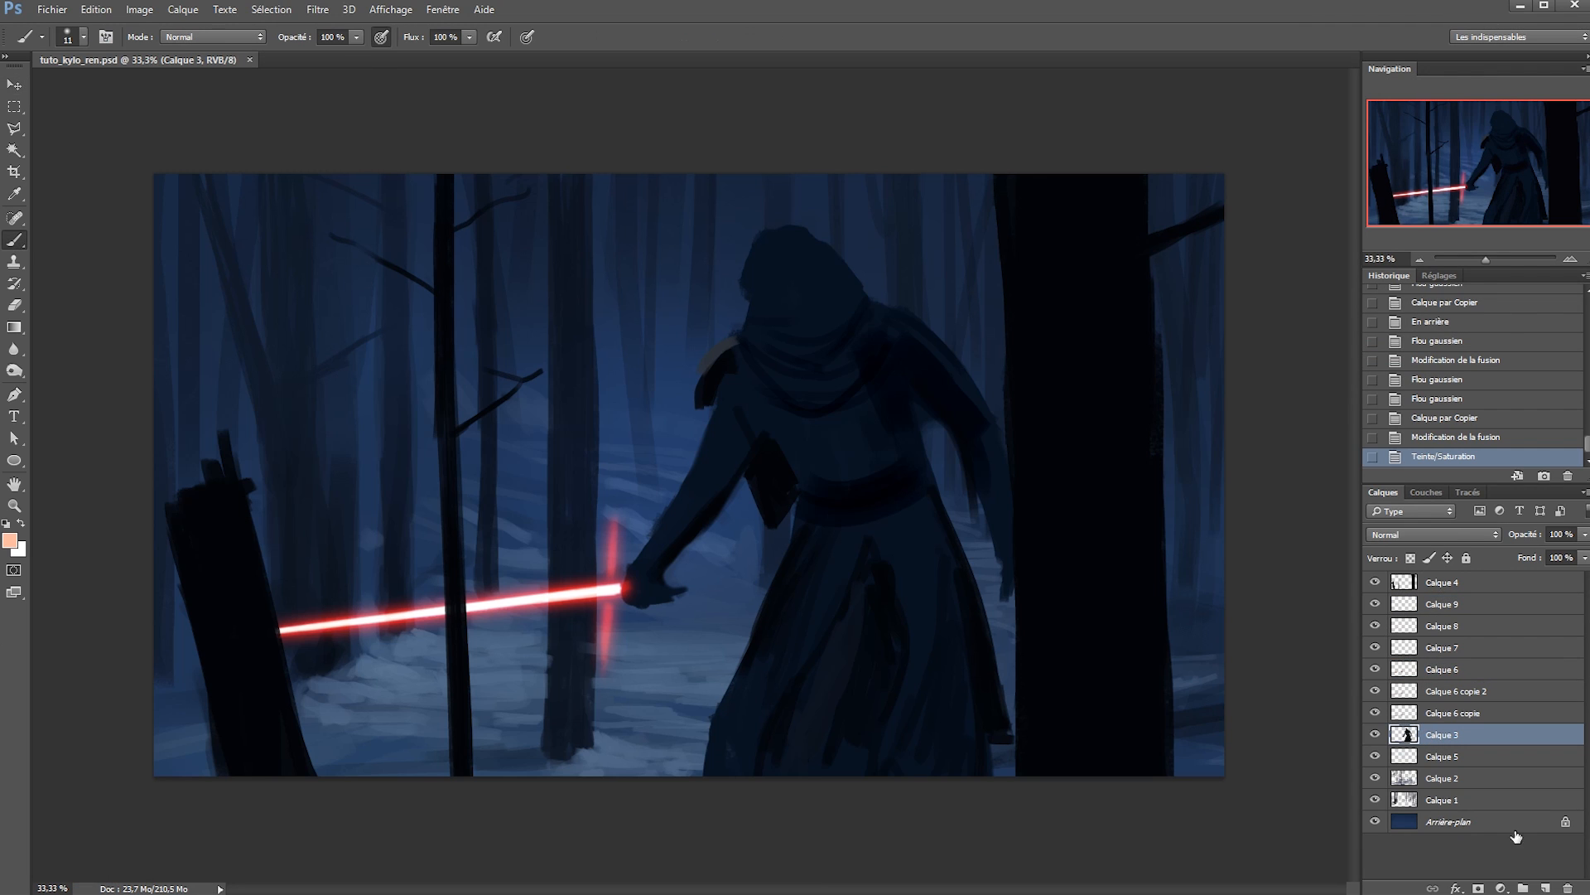
pyautogui.click(1546, 888)
pyautogui.hotkey('ctrl', 'alt', 'g')
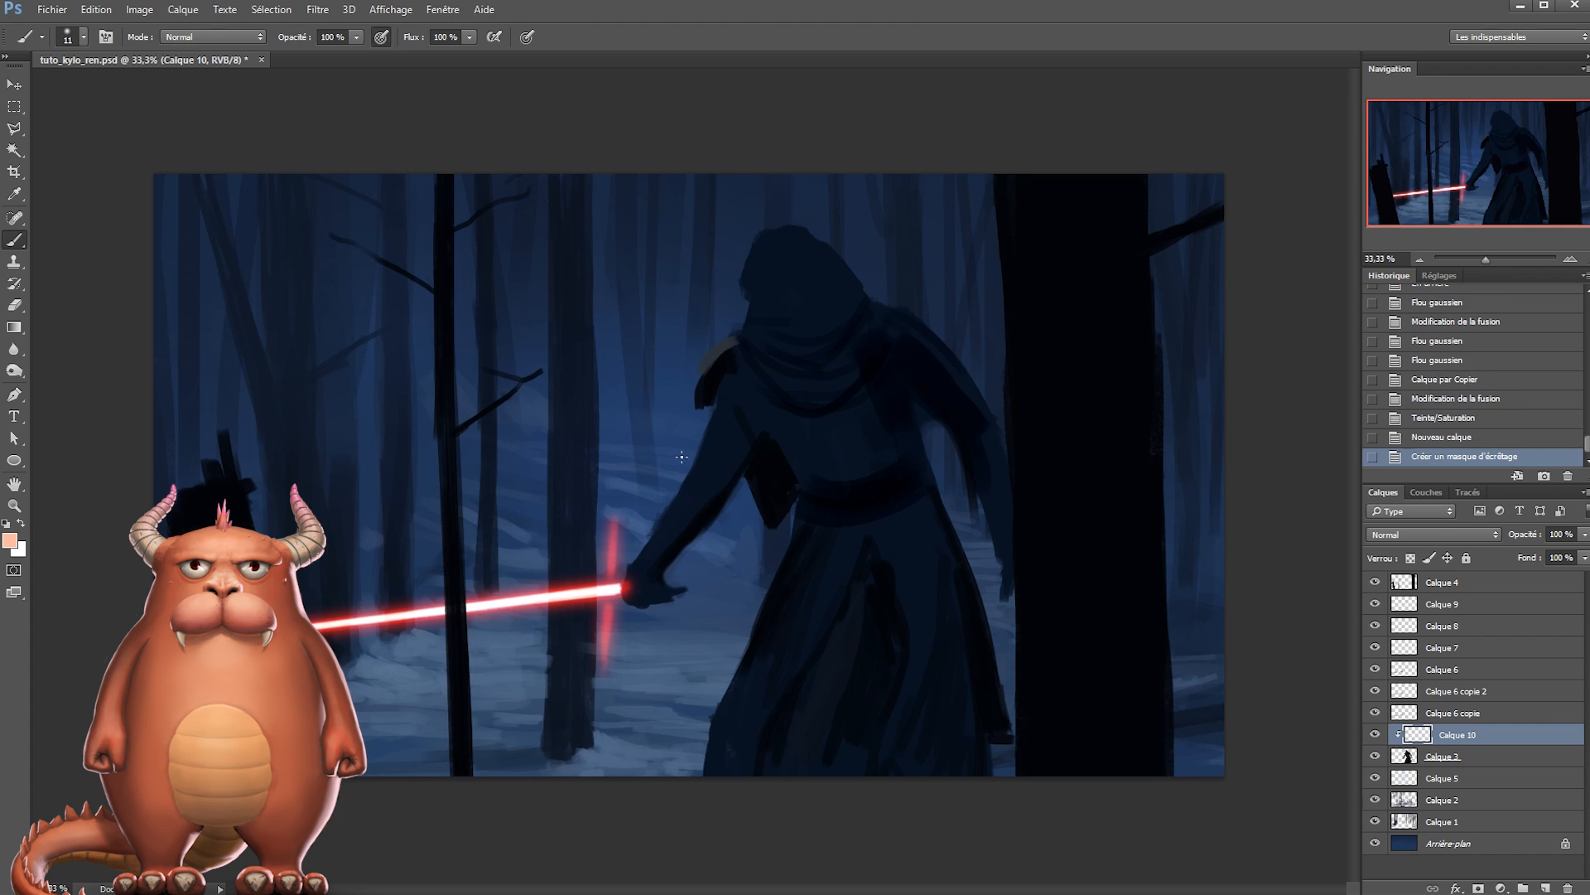
pyautogui.keyDown('alt'); pyautogui.click(633, 587); pyautogui.keyUp('alt')
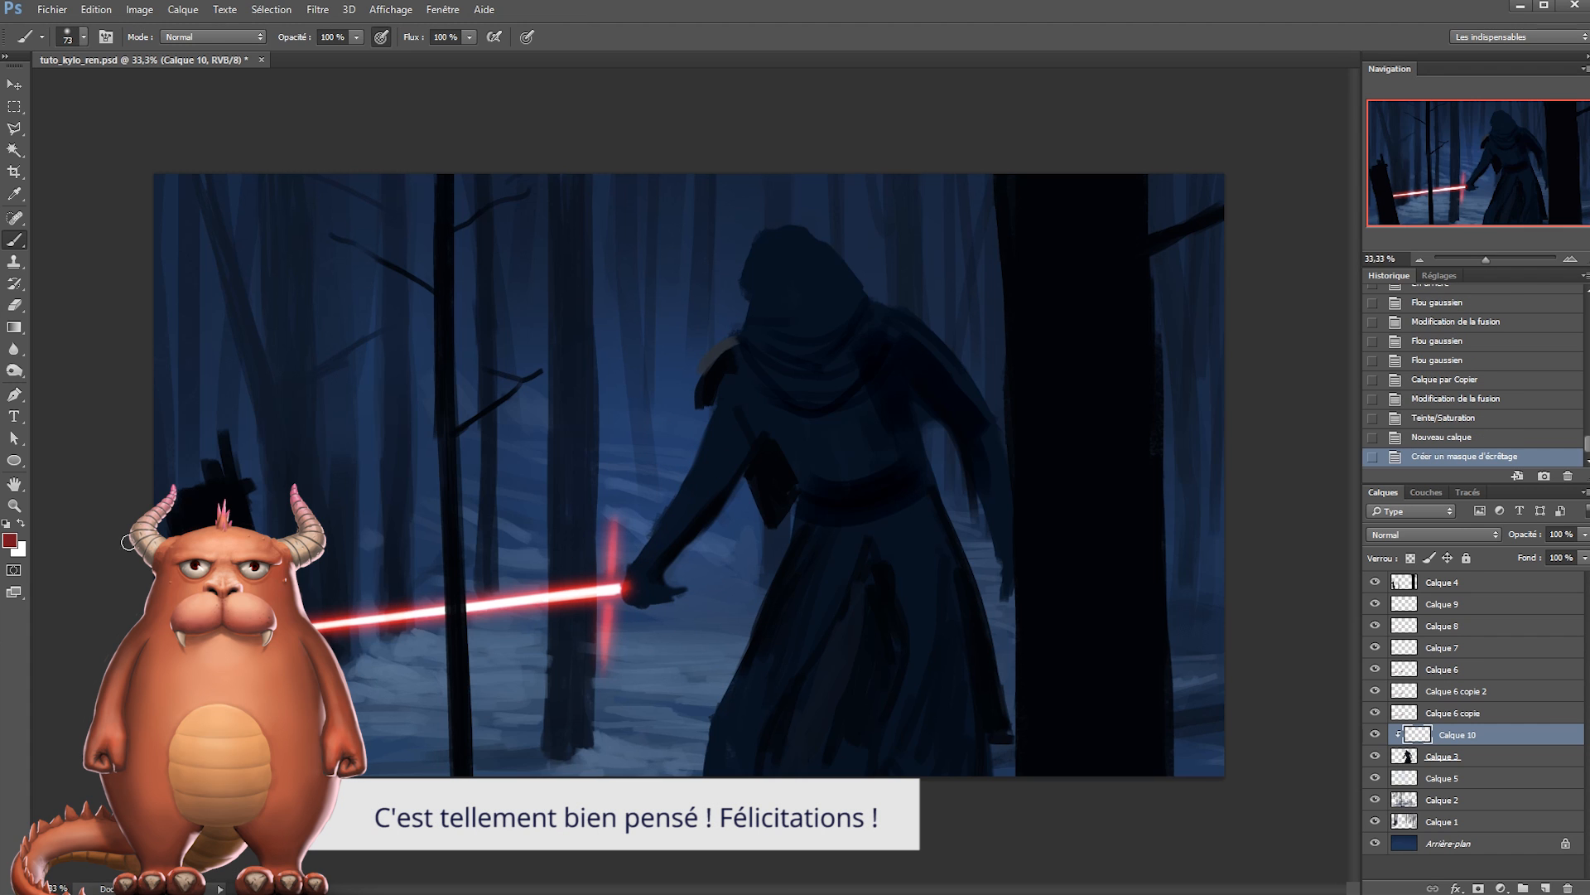
# Set the brush colour to the muted red #7e5258 and choose another brush tip for the light strokes.
pyautogui.click(10, 540)
pyautogui.click(822, 668)
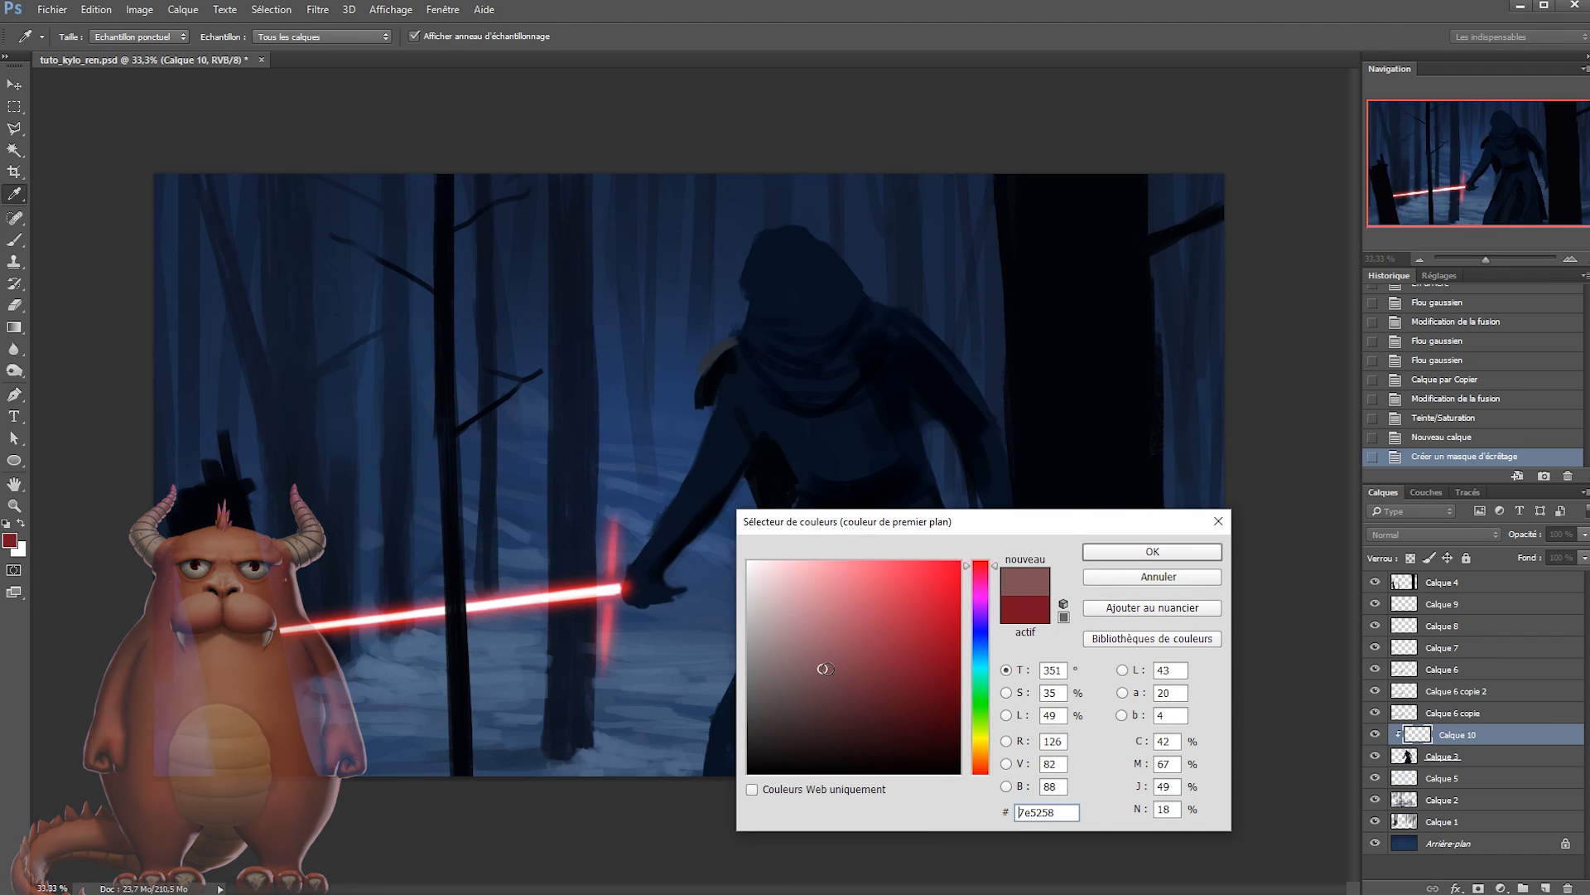
pyautogui.click(1135, 552)
pyautogui.rightClick(833, 553)
pyautogui.click(936, 793)
pyautogui.click(925, 771)
# Try muted red light strokes along the sword arm at 50% brush opacity and undo them.
pyautogui.moveTo(744, 378); pyautogui.dragTo(616, 598)
pyautogui.hotkey('ctrl', 'z')
pyautogui.press('5')
pyautogui.moveTo(709, 454)
pyautogui.mouseDown()
pyautogui.moveTo(689, 536)
pyautogui.moveTo(636, 581)
pyautogui.mouseUp()
pyautogui.hotkey('ctrl', 'z')
pyautogui.hotkey('ctrl', 'z')
pyautogui.keyDown('alt'); pyautogui.rightClick(697, 530); pyautogui.keyUp('alt')
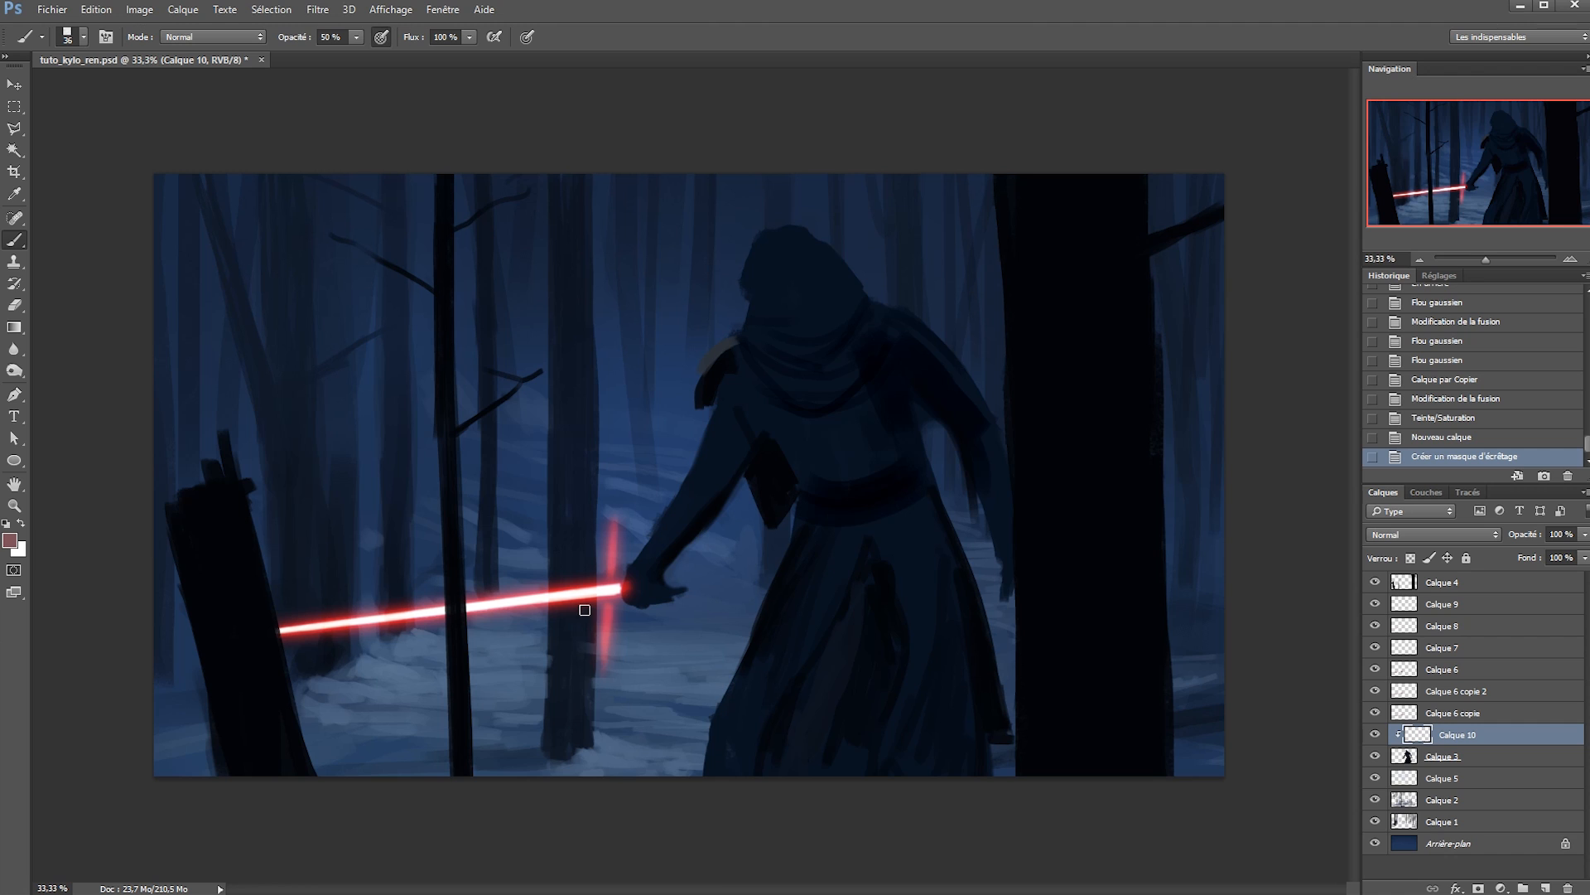
pyautogui.moveTo(681, 488)
pyautogui.mouseDown()
pyautogui.moveTo(625, 578)
pyautogui.moveTo(701, 469)
pyautogui.mouseUp()
pyautogui.hotkey('ctrl', 'z')
pyautogui.hotkey('ctrl', 'z')
pyautogui.hotkey('ctrl', 'z')
# Paint a red rim light along the sword arm from hand to shoulder and shade beneath the shoulder cape in black.
pyautogui.moveTo(630, 560); pyautogui.dragTo(661, 520)
pyautogui.moveTo(636, 558); pyautogui.dragTo(716, 415)
pyautogui.click(717, 396)
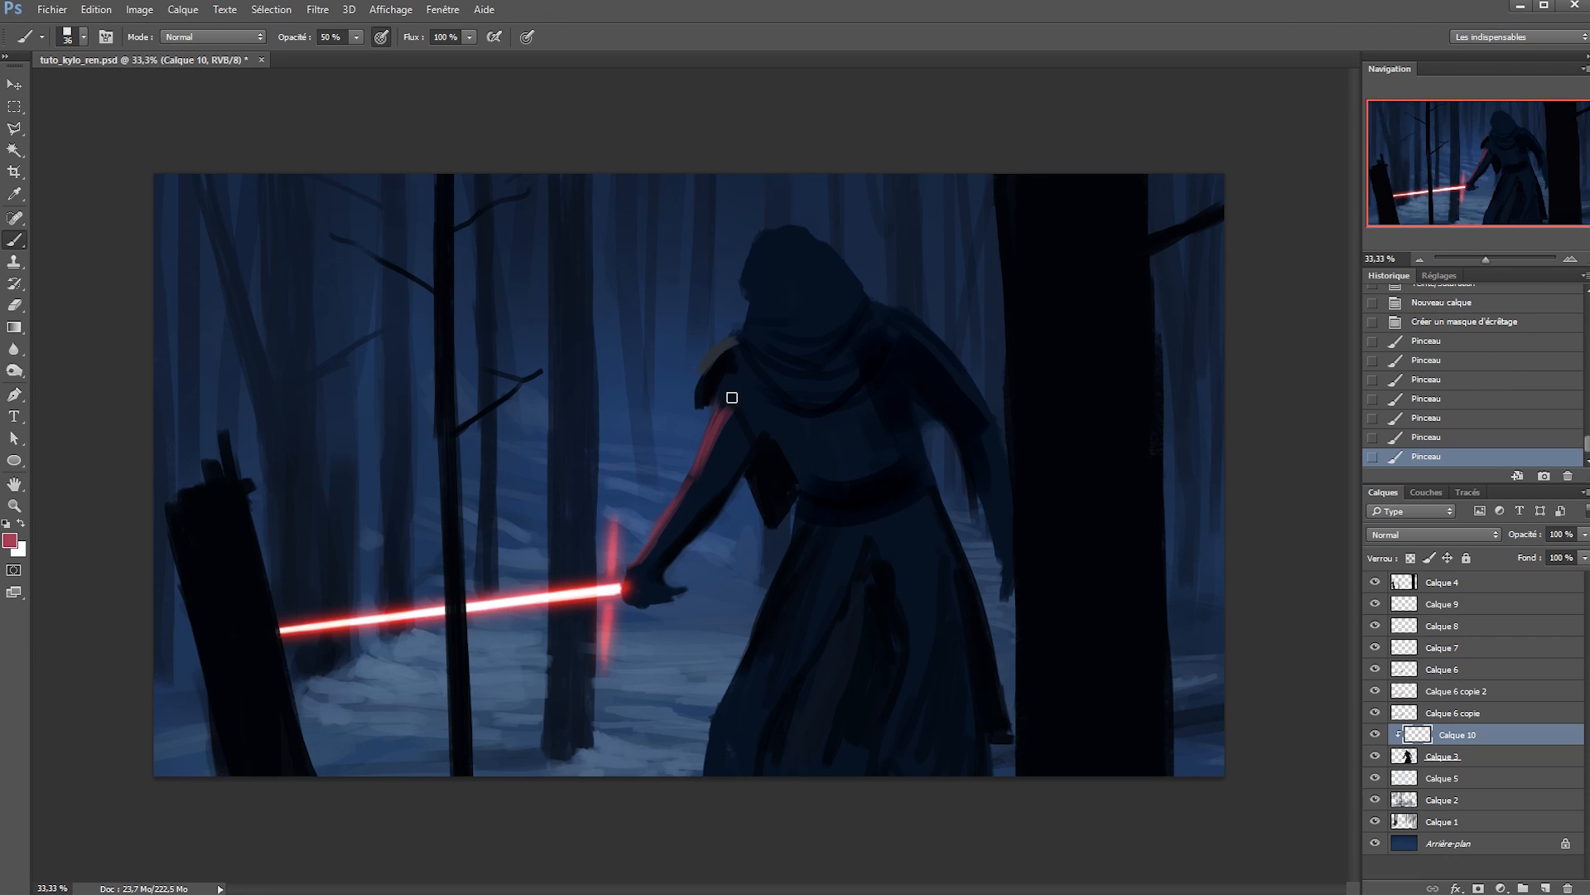
pyautogui.keyDown('alt'); pyautogui.click(722, 372); pyautogui.keyUp('alt')
pyautogui.moveTo(734, 386); pyautogui.dragTo(732, 379)
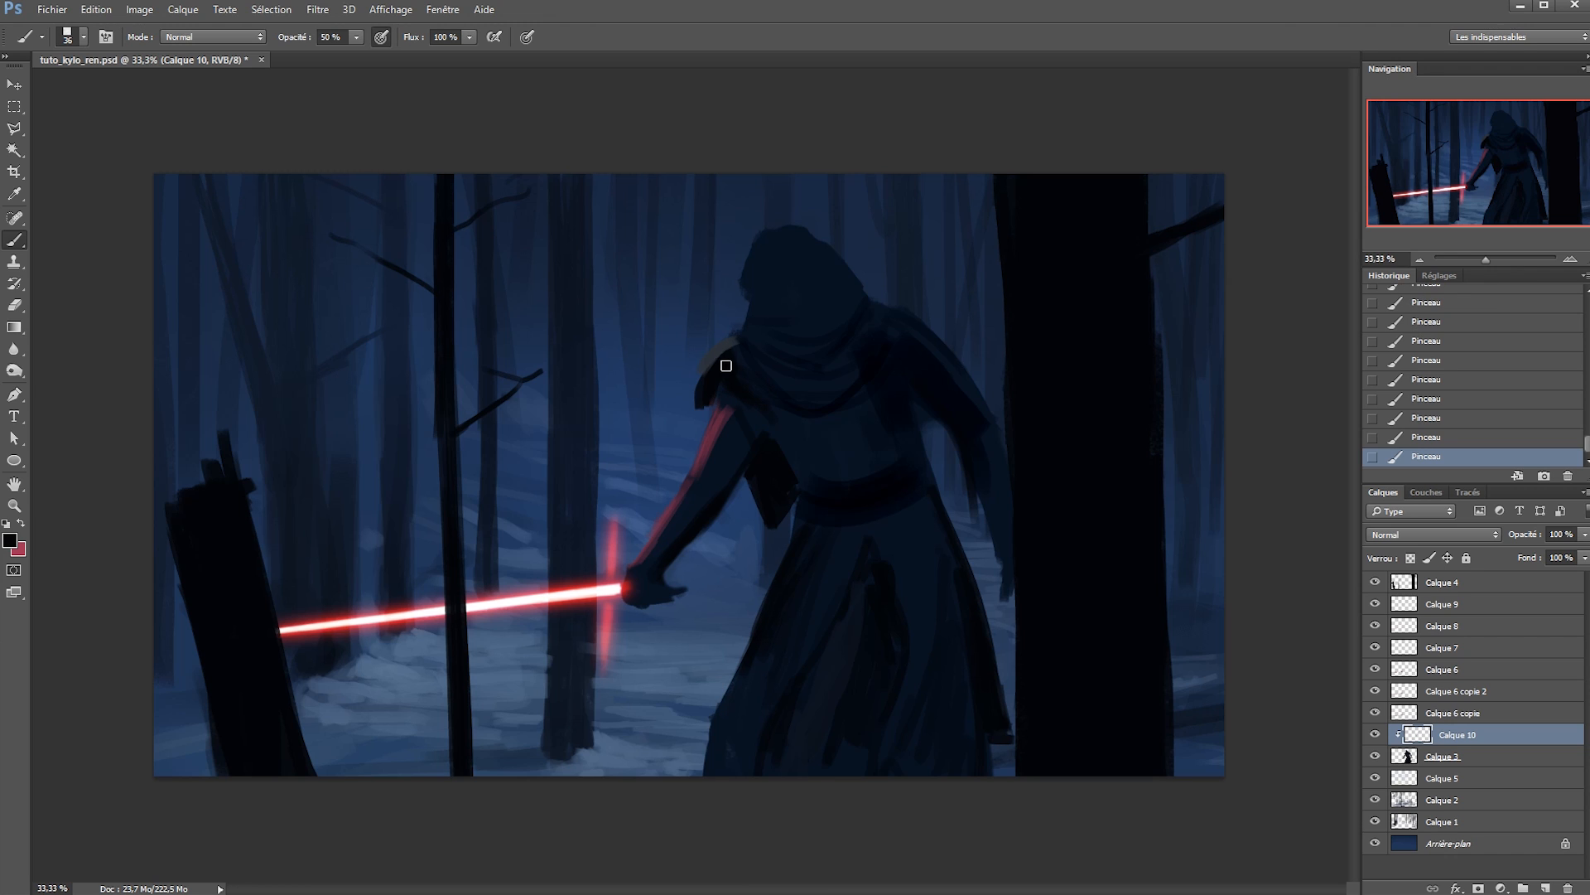
# Paint red light along the shoulder cape's edge and the scarf folds with a smaller brush, erasing the excess.
pyautogui.press('x')
pyautogui.rightClick(750, 361)
pyautogui.click(831, 400)
pyautogui.moveTo(732, 342); pyautogui.dragTo(700, 373)
pyautogui.press('e')
pyautogui.moveTo(728, 340)
pyautogui.mouseDown()
pyautogui.moveTo(739, 353)
pyautogui.moveTo(720, 362)
pyautogui.mouseUp()
pyautogui.press('b')
pyautogui.moveTo(719, 360); pyautogui.dragTo(776, 393)
pyautogui.moveTo(749, 382)
pyautogui.mouseDown()
pyautogui.moveTo(808, 421)
pyautogui.moveTo(791, 398)
pyautogui.mouseUp()
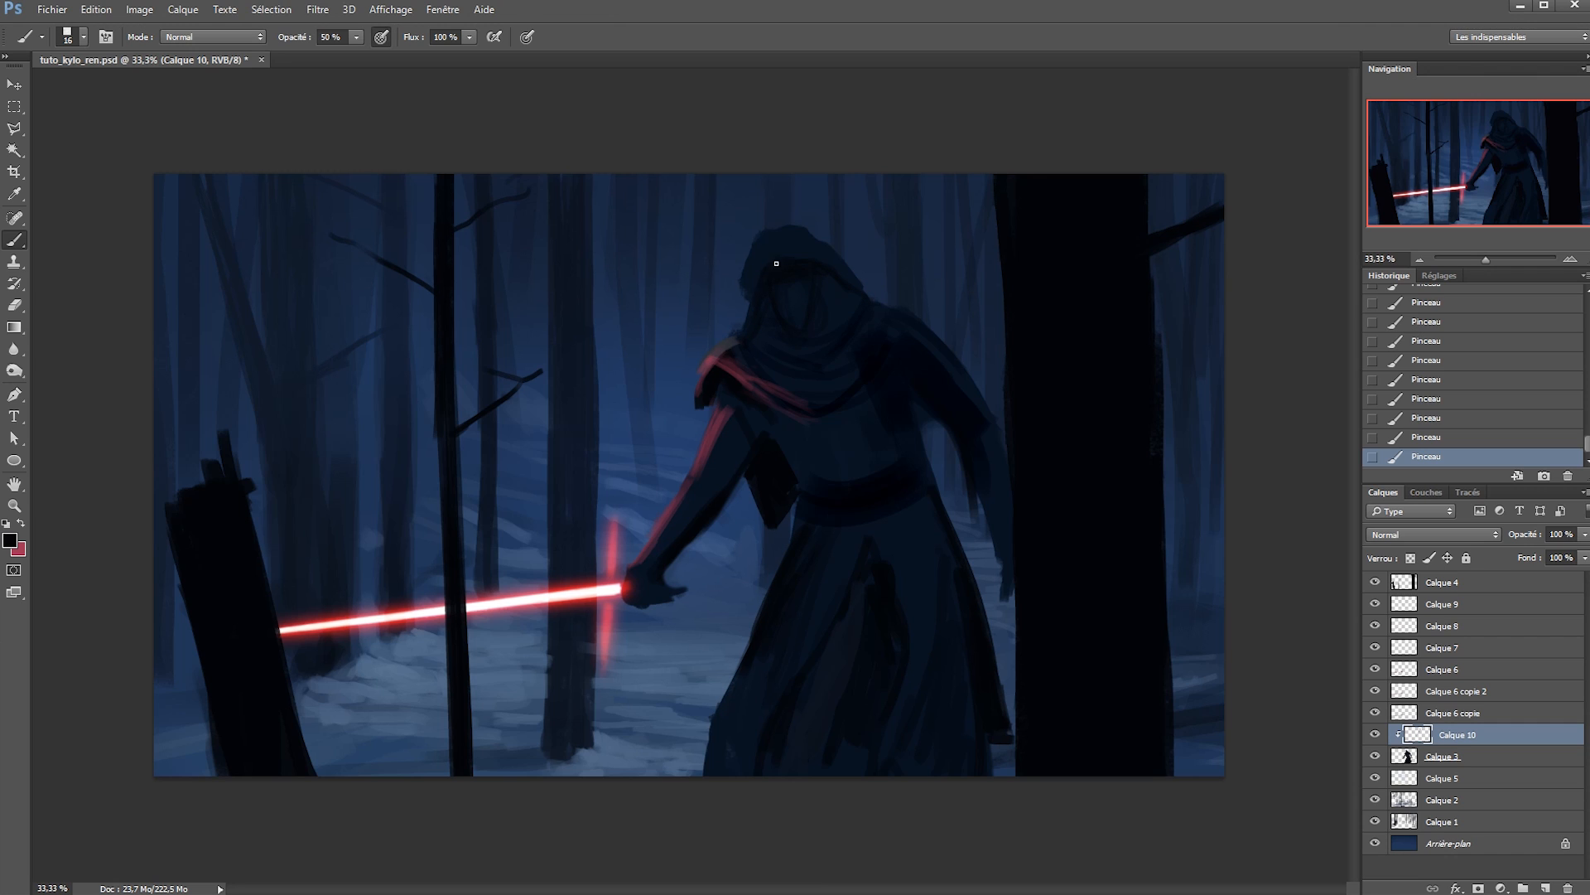
# Merge Calque 10 into the figure layer Calque 3 and paint red light along the hood's saber-side edge.
pyautogui.hotkey('ctrl', 'e')
pyautogui.moveTo(752, 290); pyautogui.dragTo(746, 316)
pyautogui.keyDown('alt'); pyautogui.click(723, 421); pyautogui.keyUp('alt')
pyautogui.moveTo(721, 389); pyautogui.dragTo(736, 342)
pyautogui.moveTo(732, 346)
pyautogui.mouseDown()
pyautogui.moveTo(744, 325)
pyautogui.moveTo(753, 368)
pyautogui.mouseUp()
pyautogui.hotkey('ctrl', 'z')
pyautogui.moveTo(749, 321)
pyautogui.mouseDown()
pyautogui.moveTo(739, 332)
pyautogui.moveTo(765, 258)
pyautogui.mouseUp()
# Darken the hood's opening and build up a translucent grey mask inside it at 20% brush opacity.
pyautogui.press('x')
pyautogui.keyDown('alt'); pyautogui.click(1066, 369); pyautogui.keyUp('alt')
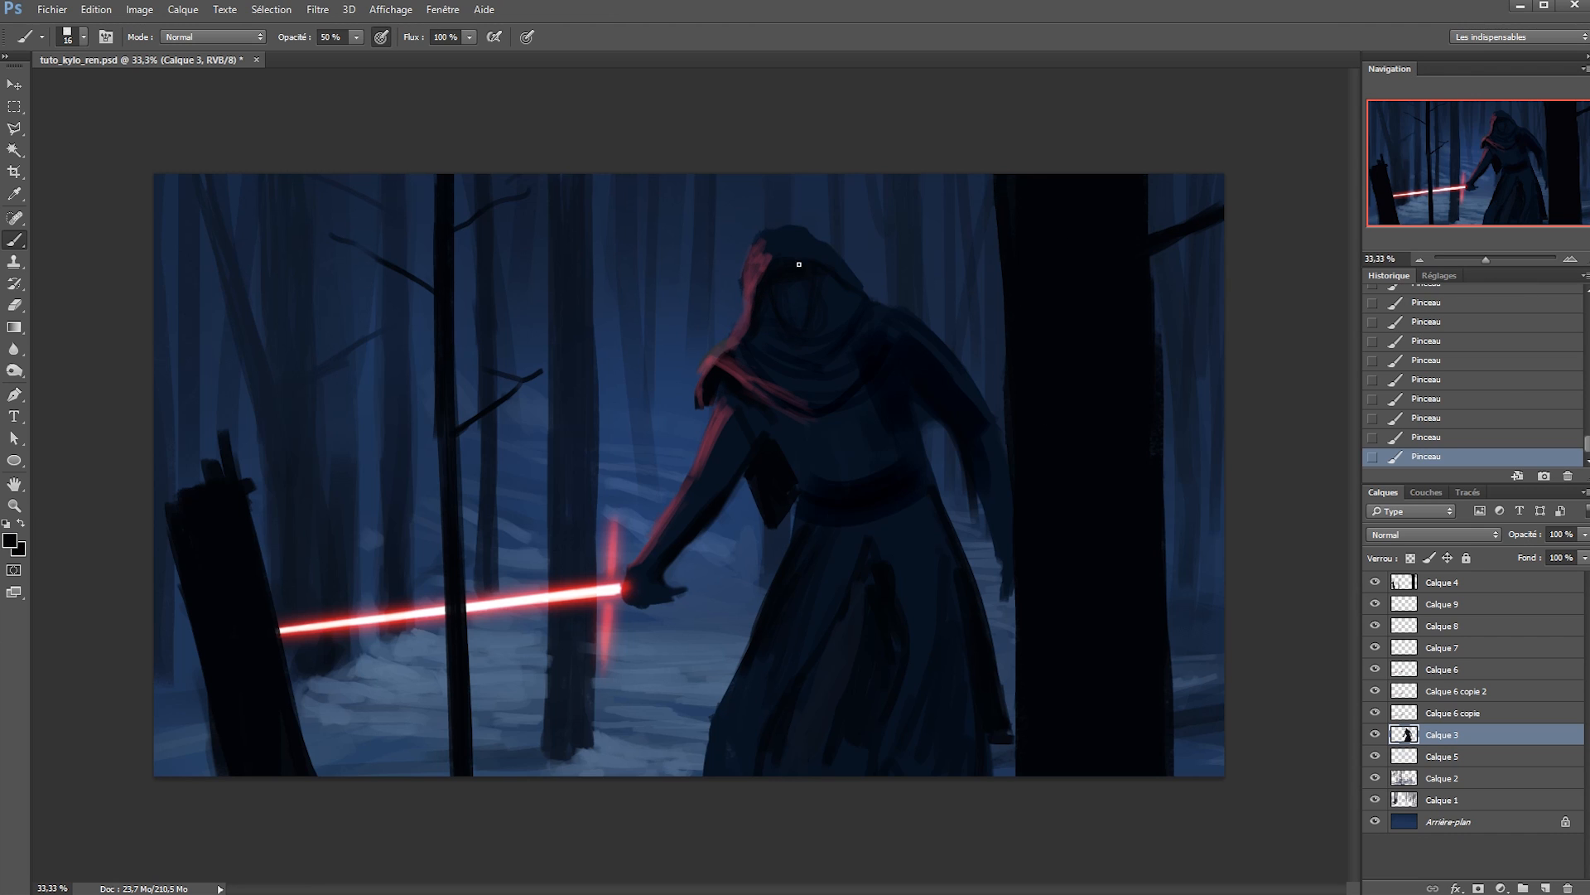
pyautogui.keyDown('alt'); pyautogui.click(771, 295); pyautogui.keyUp('alt')
pyautogui.keyDown('alt'); pyautogui.click(600, 589); pyautogui.keyUp('alt')
pyautogui.keyDown('alt'); pyautogui.rightClick(808, 433); pyautogui.keyUp('alt')
pyautogui.moveTo(771, 285)
pyautogui.mouseDown()
pyautogui.moveTo(807, 292)
pyautogui.moveTo(771, 298)
pyautogui.mouseUp()
pyautogui.keyDown('alt'); pyautogui.click(788, 369); pyautogui.keyUp('alt')
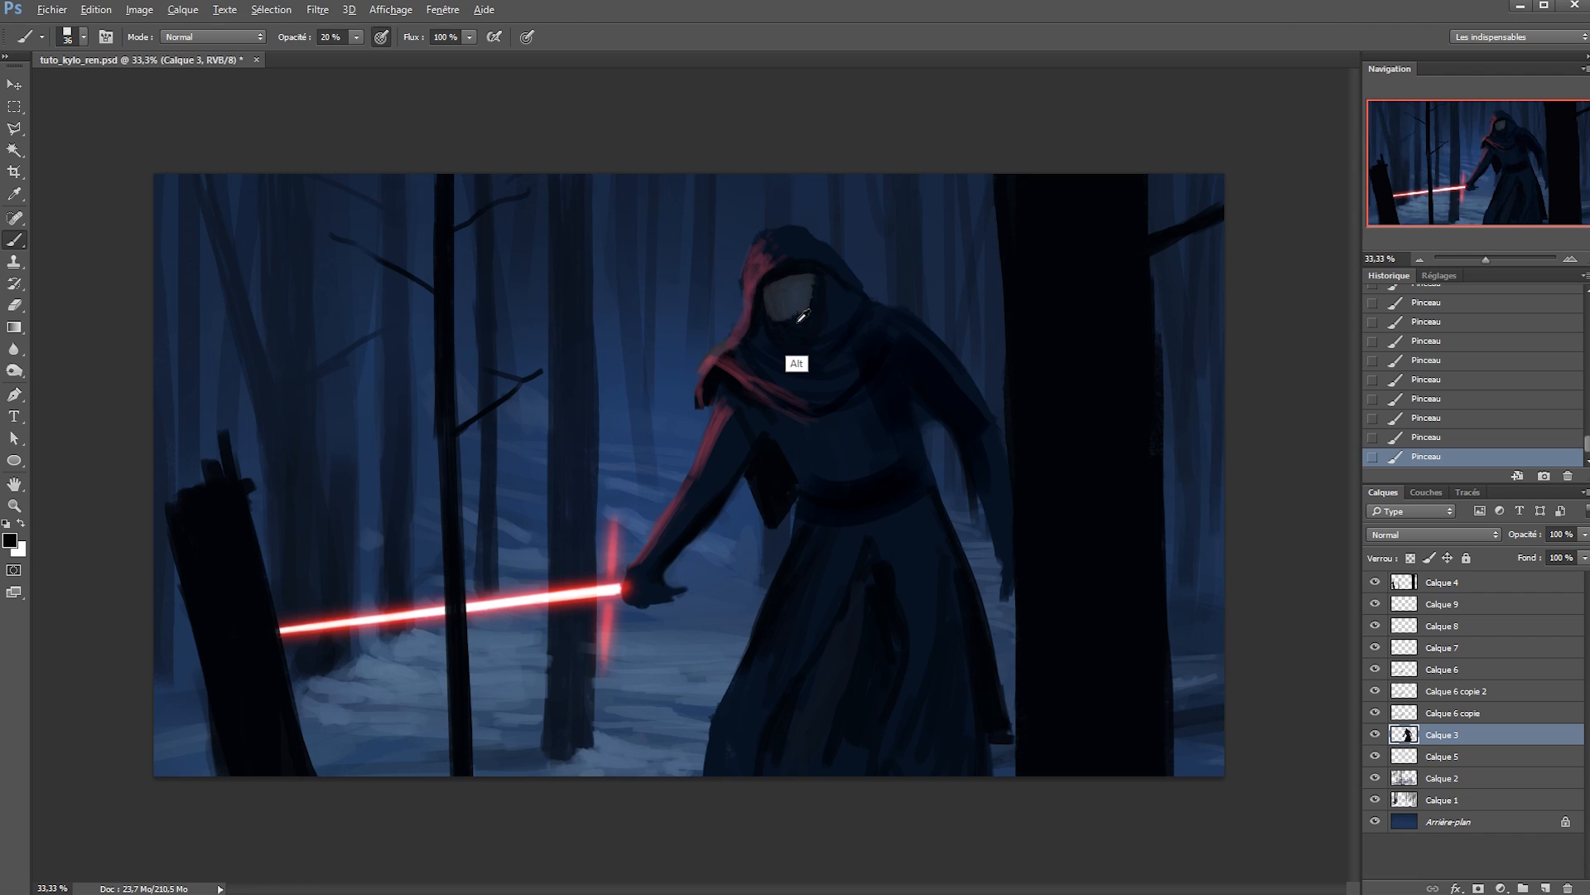
# Shape the mask's dark muzzle below the grey face and add a red reflection beside it with a smaller brush.
pyautogui.press('x')
pyautogui.rightClick(805, 321)
pyautogui.click(915, 359)
pyautogui.click(770, 302)
pyautogui.moveTo(802, 307)
pyautogui.mouseDown()
pyautogui.moveTo(786, 288)
pyautogui.moveTo(808, 340)
pyautogui.moveTo(784, 351)
pyautogui.mouseUp()
pyautogui.keyDown('alt'); pyautogui.click(709, 452); pyautogui.keyUp('alt')
pyautogui.rightClick(817, 327)
pyautogui.click(906, 374)
pyautogui.click(776, 351)
pyautogui.keyDown('alt'); pyautogui.click(805, 335); pyautogui.keyUp('alt')
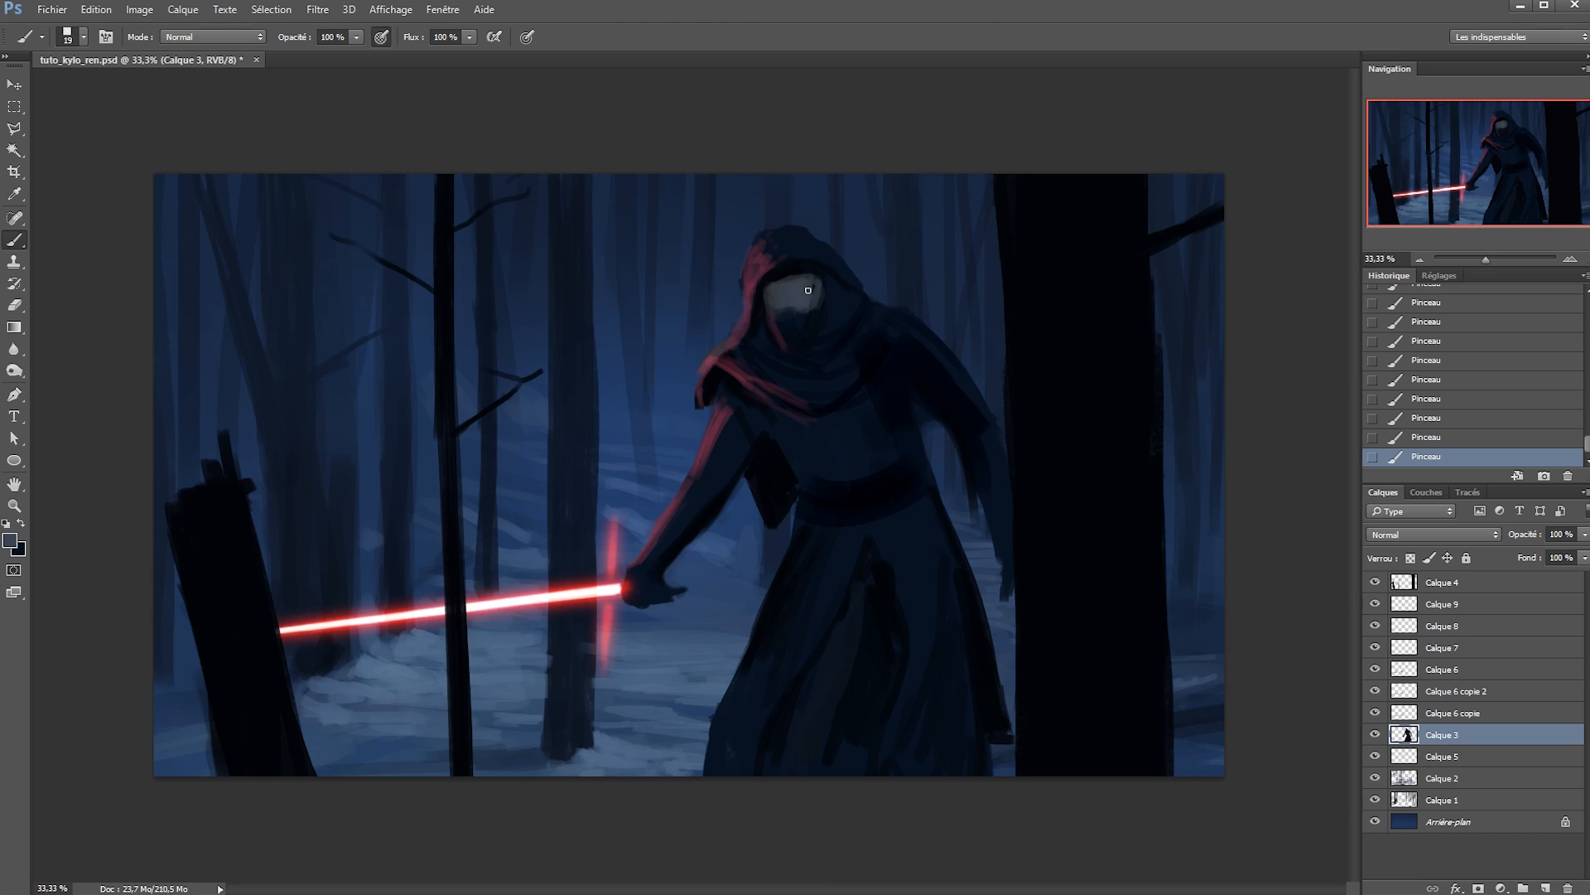
# Draw fine dark bands and an eye slit across the mask, and detail its muzzle with vertical lines and a red accent.
pyautogui.hotkey('ctrl', 'space')
pyautogui.keyDown('ctrl'); pyautogui.click(793, 289); pyautogui.keyUp('ctrl')
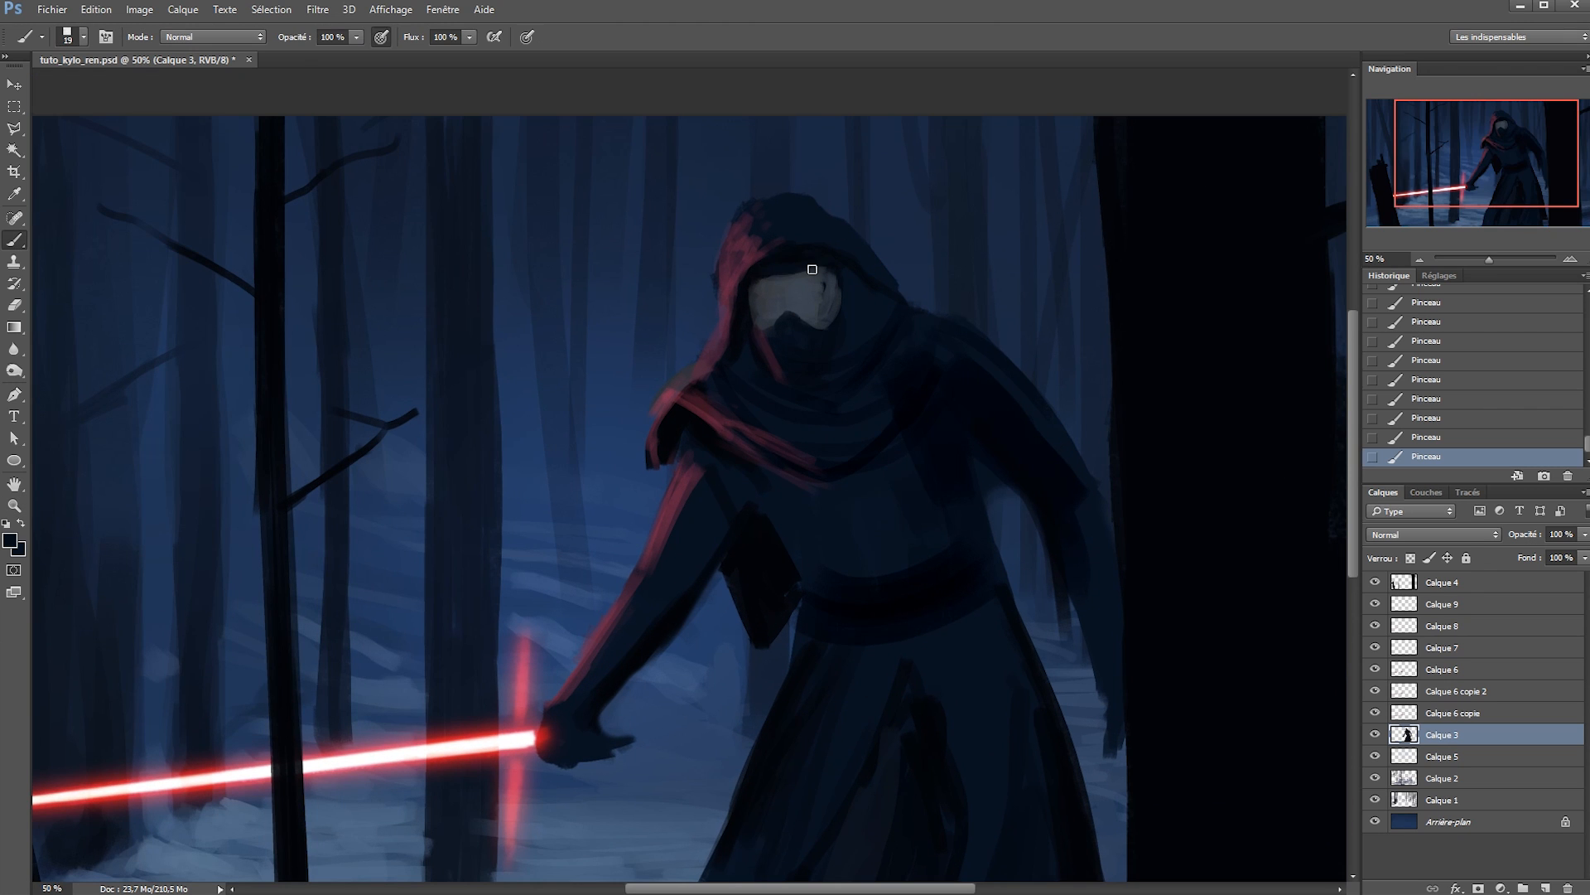
pyautogui.rightClick(790, 294)
pyautogui.click(885, 330)
pyautogui.press('Return')
pyautogui.press('r')
pyautogui.moveTo(502, 403); pyautogui.dragTo(593, 297)
pyautogui.moveTo(860, 373)
pyautogui.mouseDown()
pyautogui.moveTo(916, 401)
pyautogui.moveTo(911, 415)
pyautogui.mouseUp()
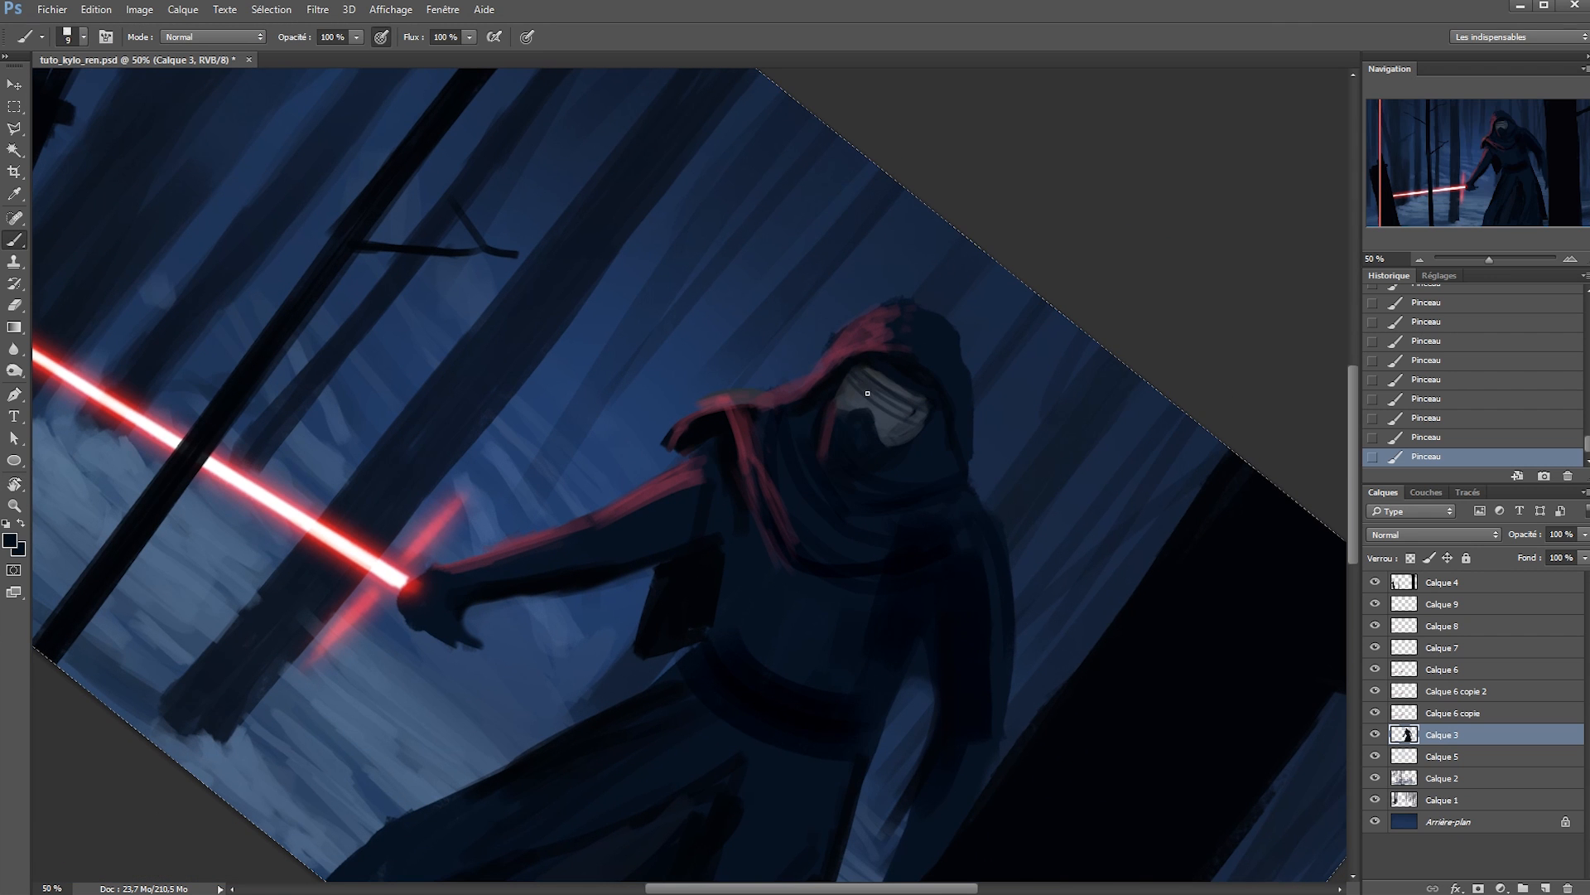
pyautogui.press('Escape')
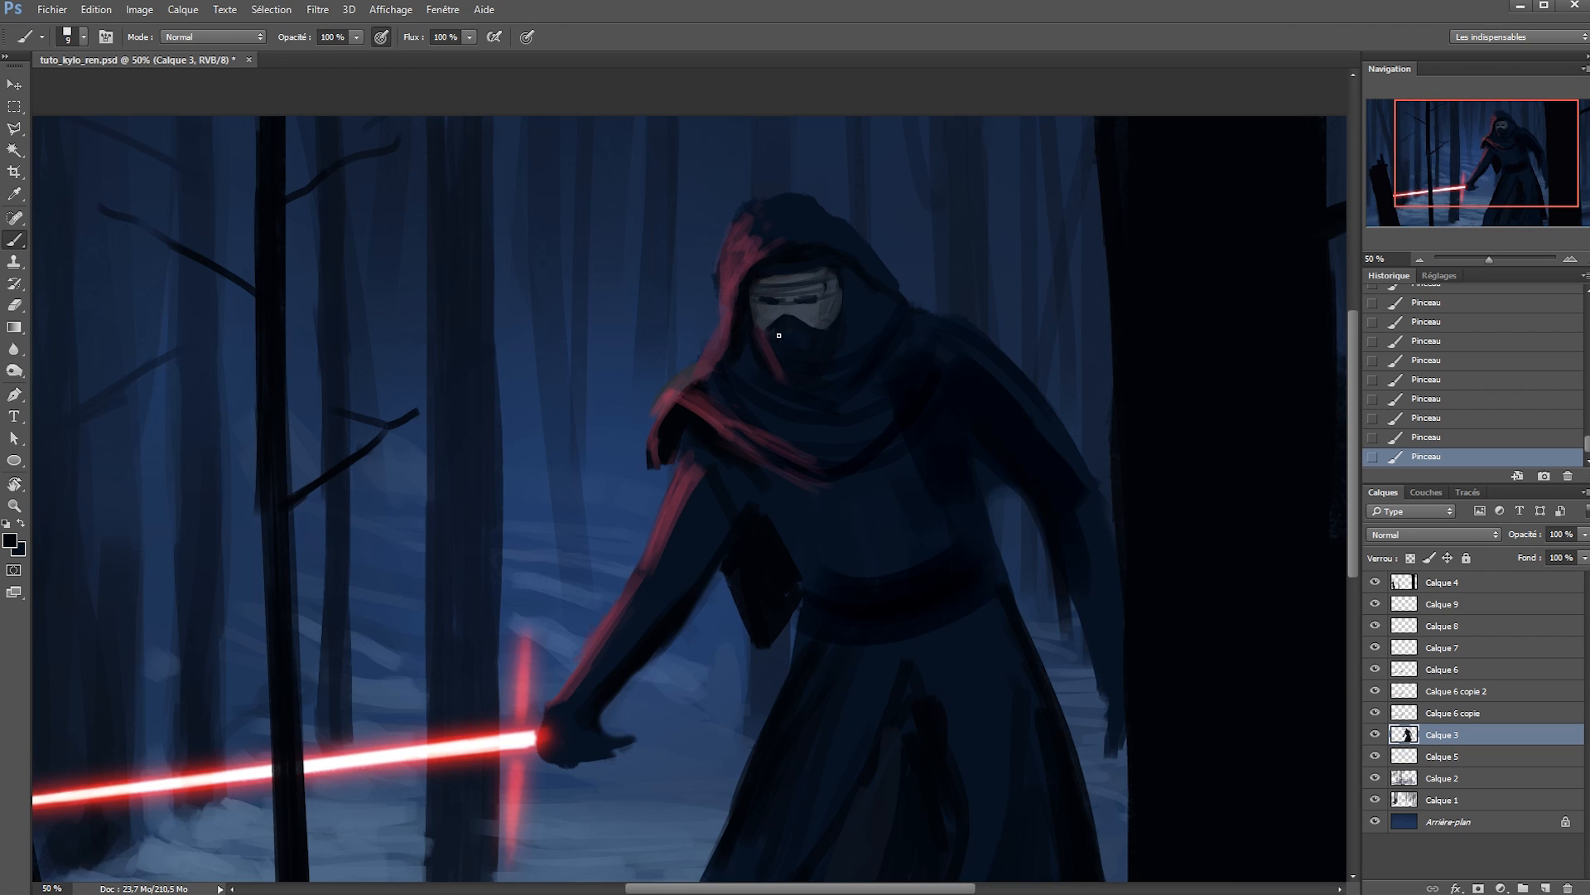
pyautogui.moveTo(814, 328); pyautogui.dragTo(817, 370)
pyautogui.keyDown('alt'); pyautogui.click(726, 421); pyautogui.keyUp('alt')
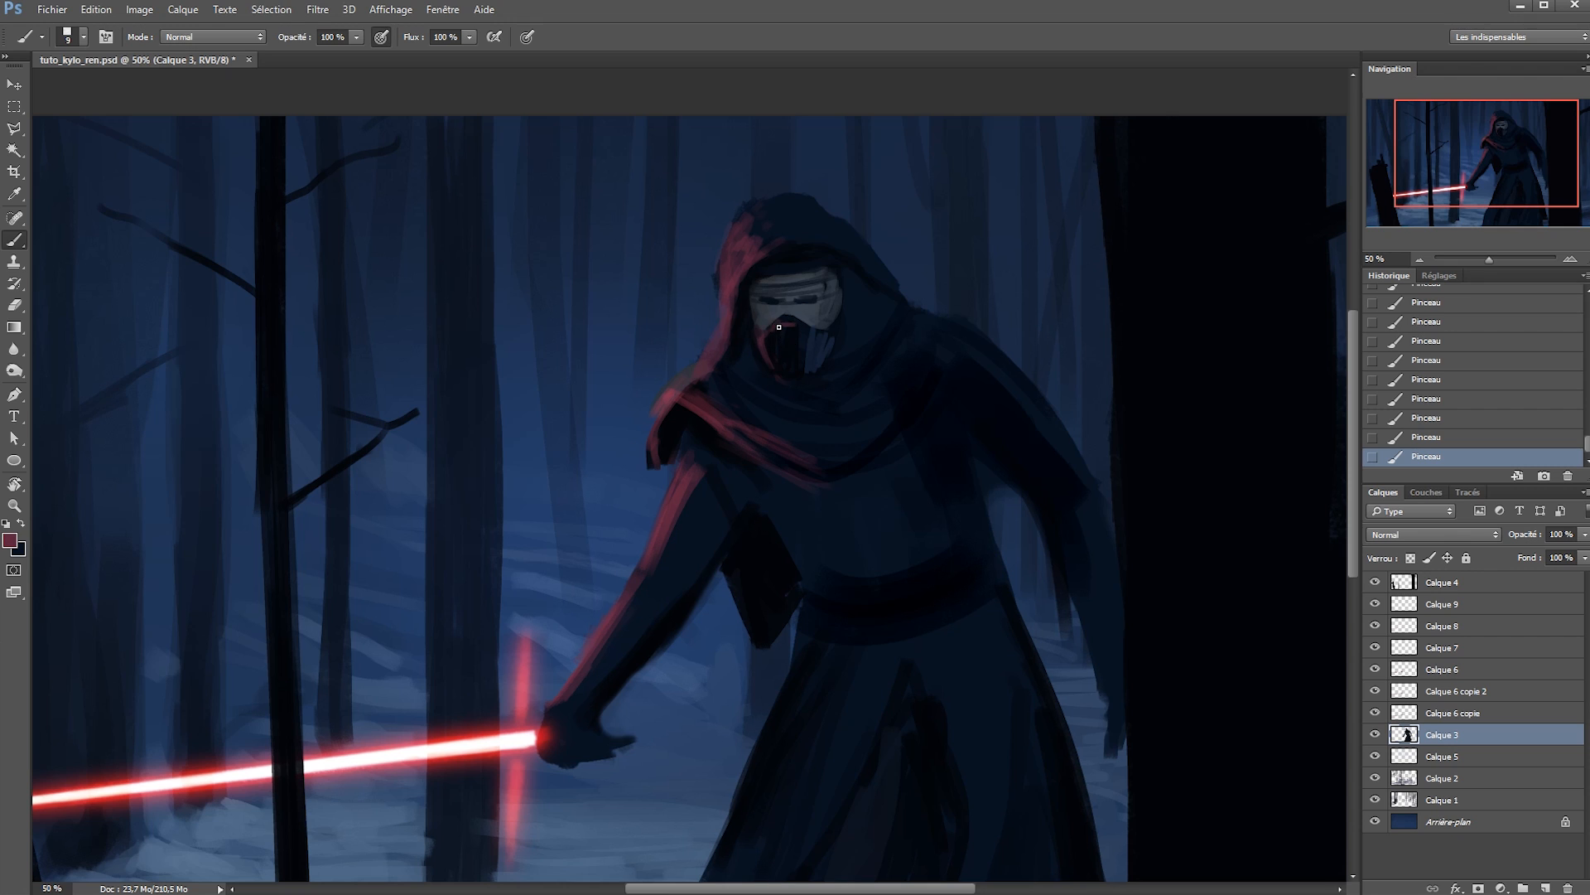
# Extend the back of the hood toward the far shoulder and deepen the shadow beside the mask with sampled dark tones.
pyautogui.keyDown('alt'); pyautogui.click(782, 243); pyautogui.keyUp('alt')
pyautogui.keyDown('alt'); pyautogui.rightClick(850, 293); pyautogui.keyUp('alt')
pyautogui.moveTo(883, 293)
pyautogui.mouseDown()
pyautogui.moveTo(863, 330)
pyautogui.moveTo(931, 302)
pyautogui.mouseUp()
pyautogui.keyDown('alt'); pyautogui.click(869, 384); pyautogui.keyUp('alt')
pyautogui.moveTo(813, 209); pyautogui.dragTo(816, 243)
# Paint dim red light on the torso above the belt and a thin red edge on the cloth hanging behind the sword arm.
pyautogui.moveTo(945, 486); pyautogui.dragTo(876, 396)
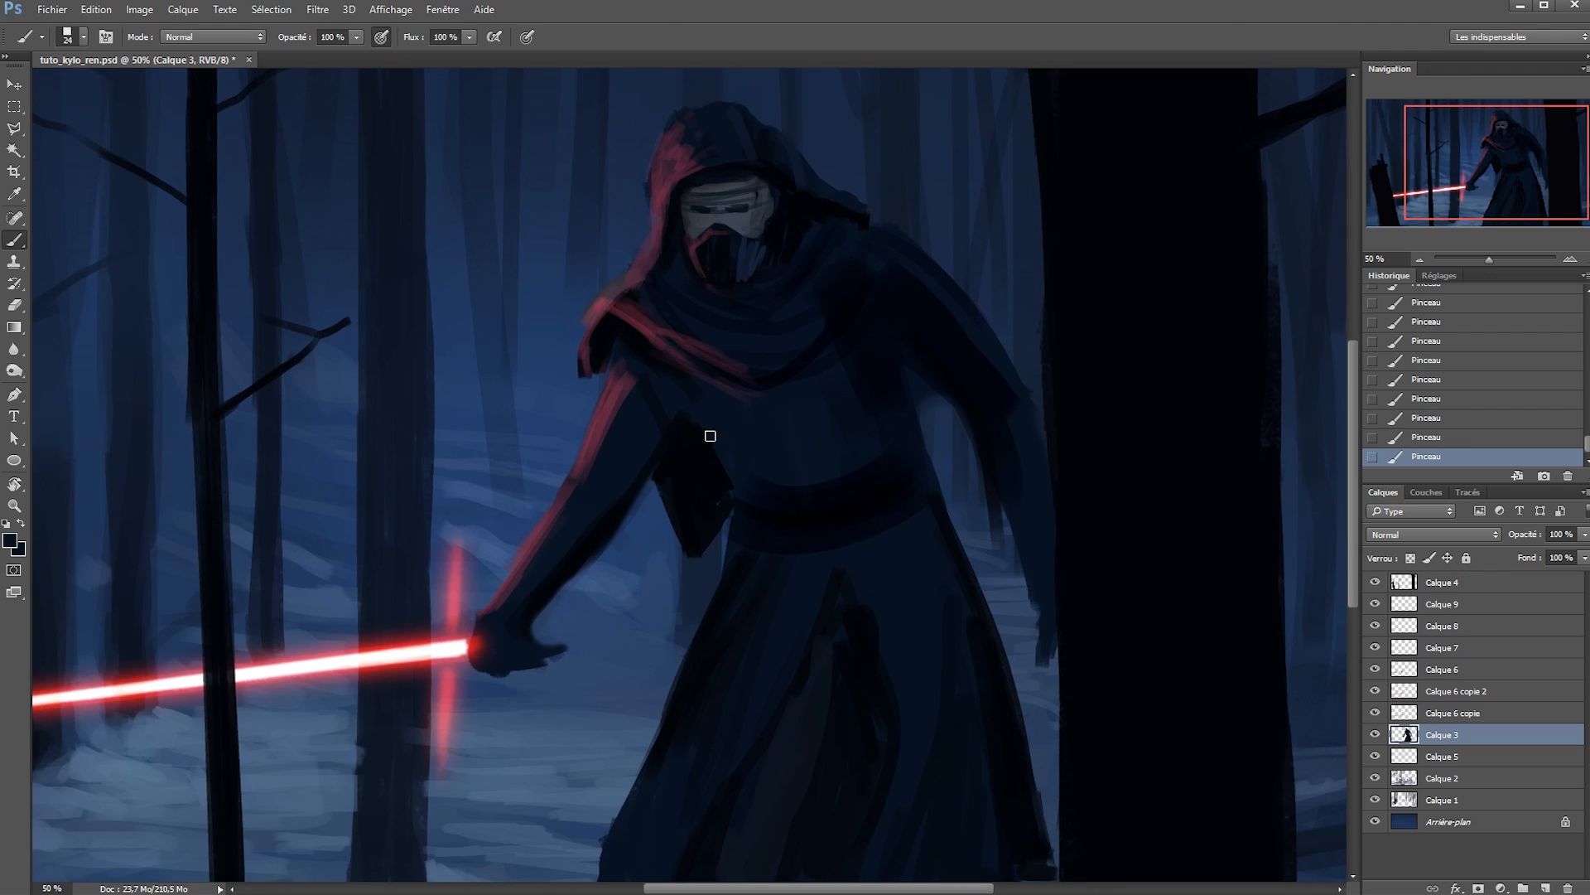
pyautogui.keyDown('alt'); pyautogui.click(663, 348); pyautogui.keyUp('alt')
pyautogui.keyDown('alt'); pyautogui.click(711, 407); pyautogui.keyUp('alt')
pyautogui.keyDown('alt'); pyautogui.click(711, 461); pyautogui.keyUp('alt')
pyautogui.moveTo(714, 464); pyautogui.dragTo(780, 477)
pyautogui.press('[')
pyautogui.press('[')
pyautogui.press('[')
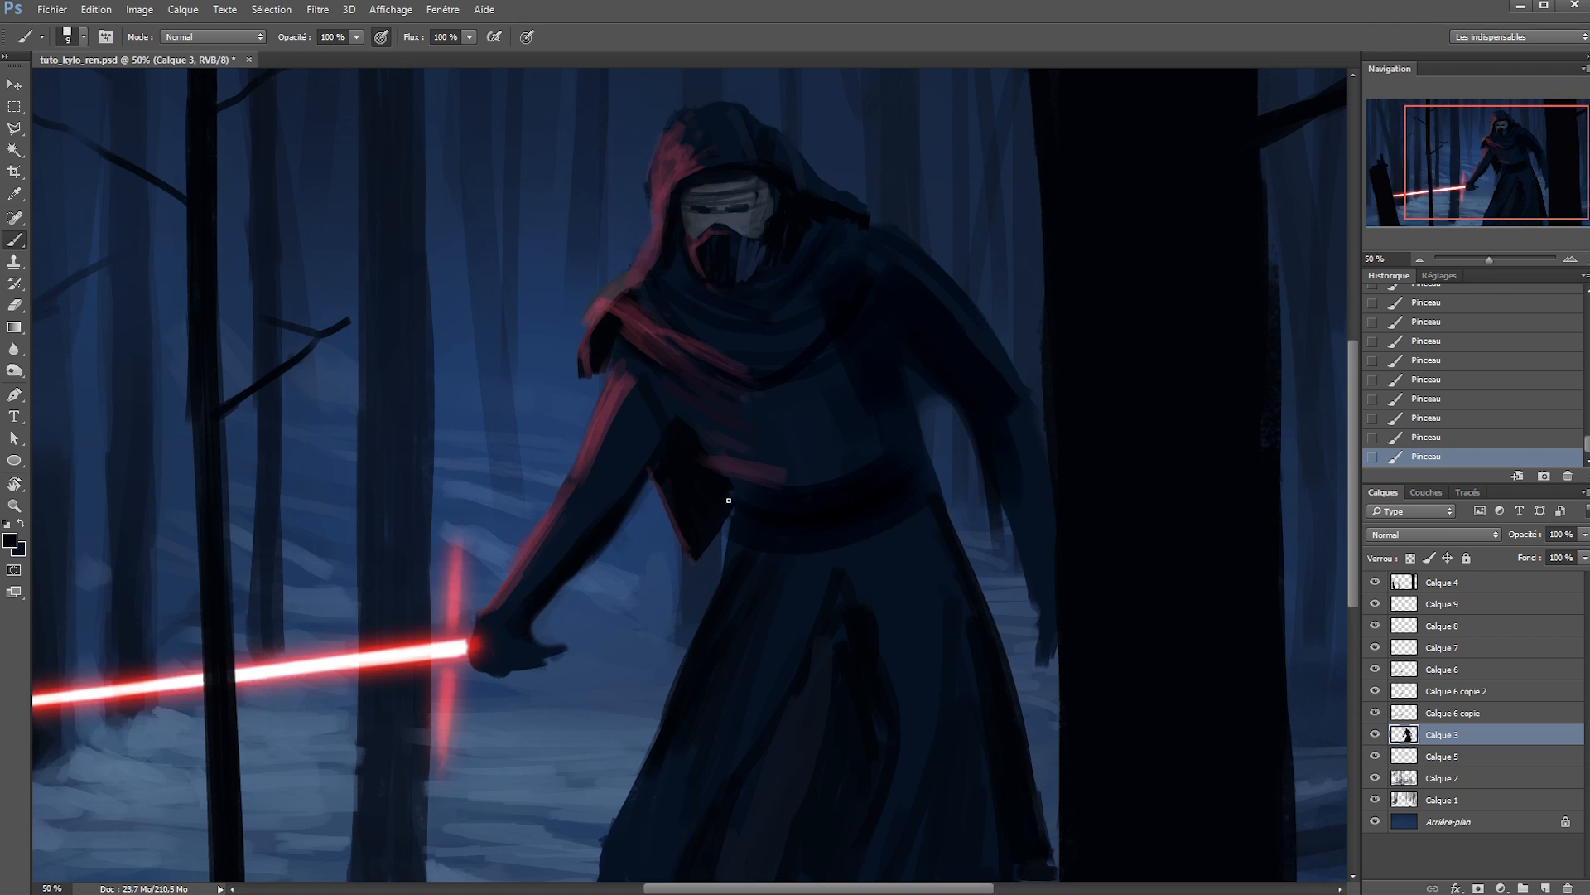
# Paint a dull red light patch on the saber-side end of the belt with a larger brush.
pyautogui.press(']')
pyautogui.press(']')
pyautogui.press(']')
pyautogui.press(']')
pyautogui.keyDown('alt'); pyautogui.click(743, 474); pyautogui.keyUp('alt')
pyautogui.moveTo(748, 500)
pyautogui.mouseDown()
pyautogui.moveTo(764, 543)
pyautogui.moveTo(760, 454)
pyautogui.mouseUp()
# Switch the brush to a more orange red and repaint the lit edge of the sword arm's sleeve.
pyautogui.press('[')
pyautogui.press('[')
pyautogui.keyDown('alt'); pyautogui.click(563, 396); pyautogui.keyUp('alt')
pyautogui.click(10, 540)
pyautogui.click(982, 560)
pyautogui.click(1153, 550)
pyautogui.moveTo(568, 381); pyautogui.dragTo(581, 318)
pyautogui.moveTo(515, 436); pyautogui.dragTo(477, 499)
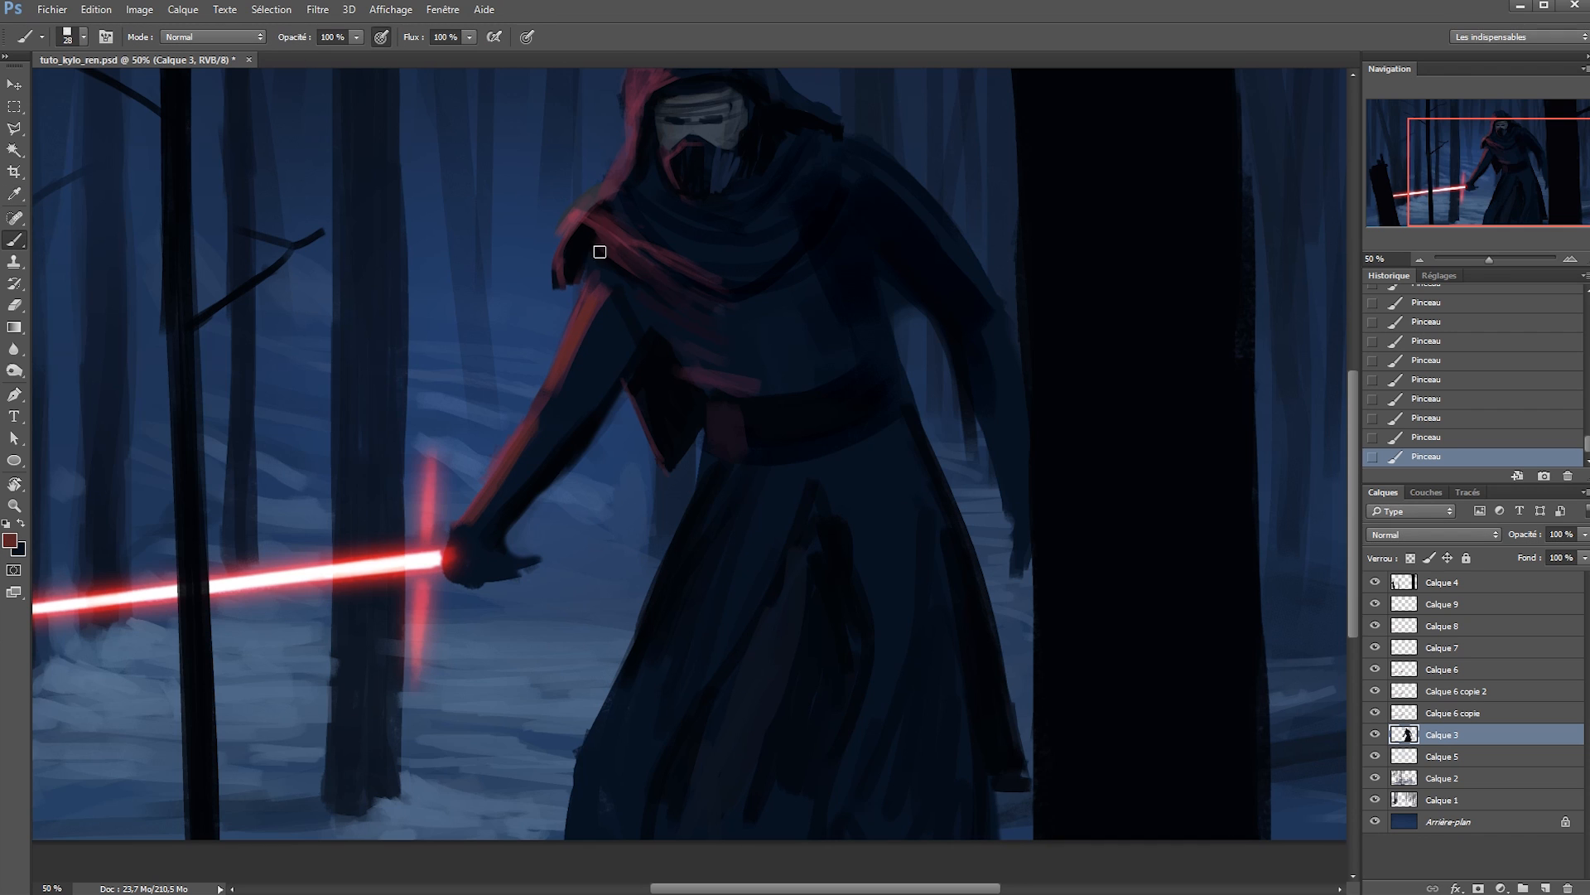
# Paint finer orange-red and dark fold strokes across the shoulder cape and scarf.
pyautogui.press('[')
pyautogui.press('[')
pyautogui.press('[')
pyautogui.press('x')
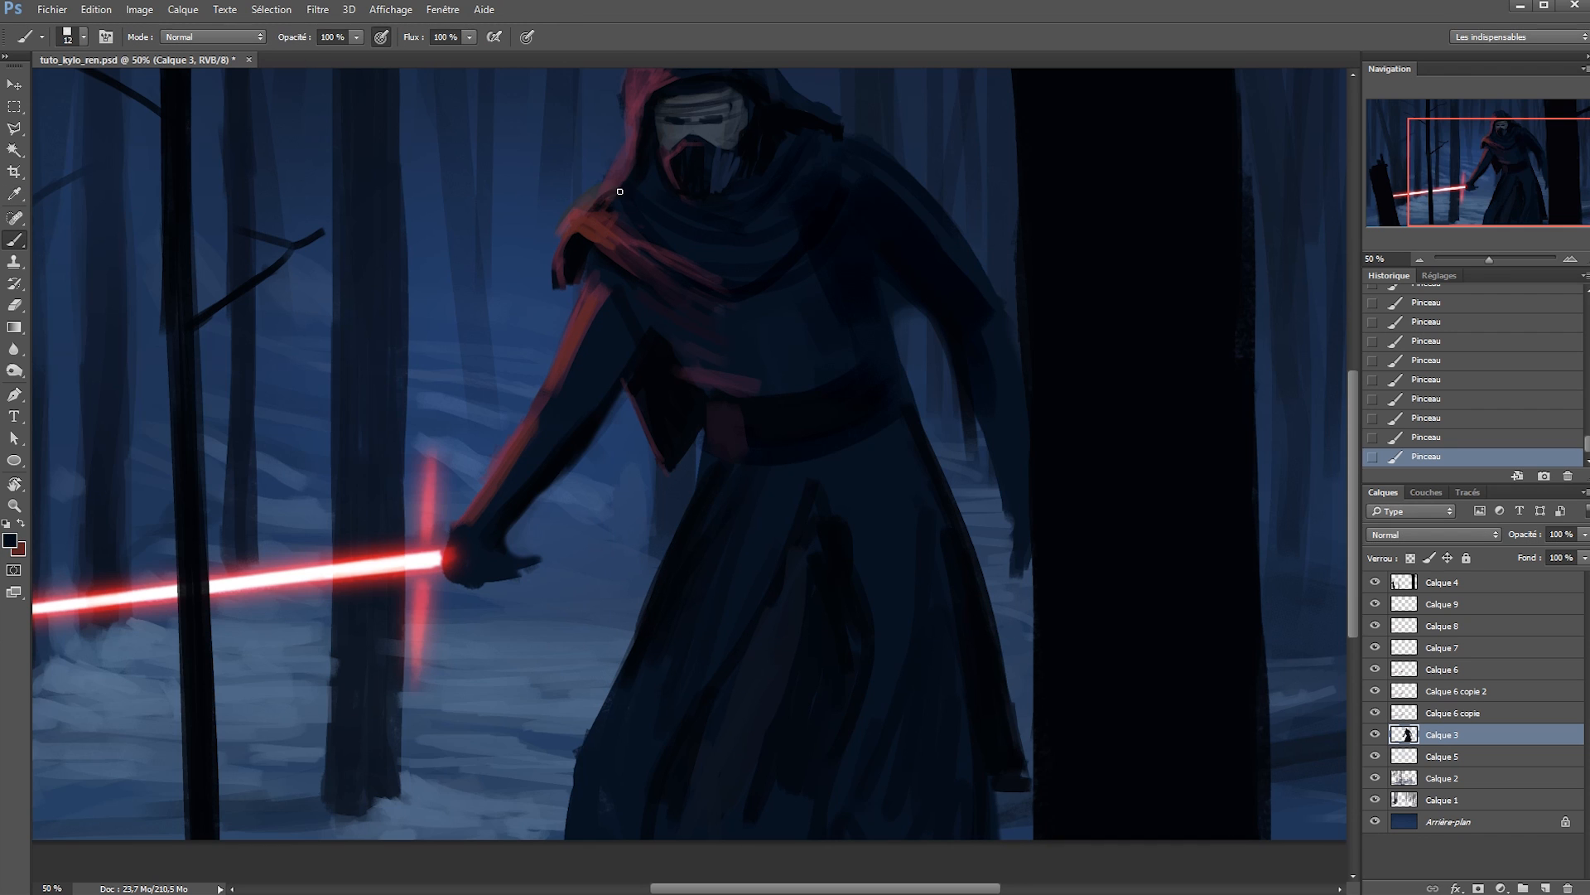
pyautogui.press('x')
pyautogui.press('x')
pyautogui.moveTo(660, 202); pyautogui.dragTo(718, 230)
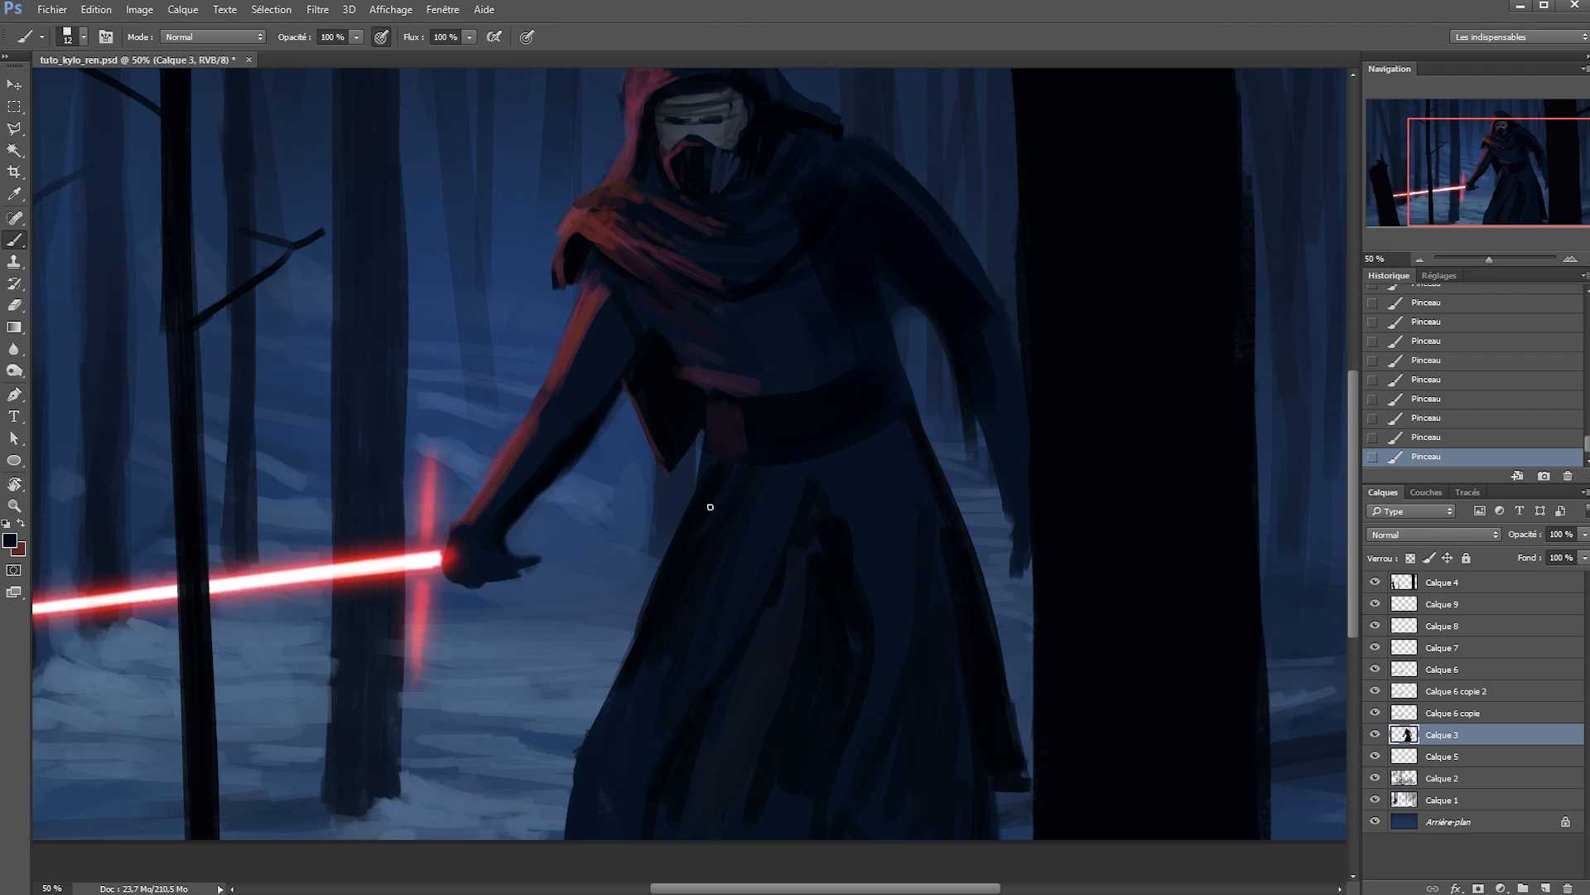
# Paint broad orange-red light over the skirt panels facing the saber, leaving a dark fold between them.
pyautogui.keyDown('alt'); pyautogui.rightClick(706, 464); pyautogui.keyUp('alt')
pyautogui.moveTo(709, 468)
pyautogui.mouseDown()
pyautogui.moveTo(757, 480)
pyautogui.moveTo(689, 526)
pyautogui.moveTo(699, 557)
pyautogui.mouseUp()
pyautogui.keyDown('alt'); pyautogui.rightClick(726, 481); pyautogui.keyUp('alt')
pyautogui.moveTo(728, 689)
pyautogui.mouseDown()
pyautogui.moveTo(691, 523)
pyautogui.moveTo(677, 570)
pyautogui.mouseUp()
pyautogui.moveTo(703, 506)
pyautogui.mouseDown()
pyautogui.moveTo(695, 541)
pyautogui.moveTo(678, 533)
pyautogui.moveTo(663, 639)
pyautogui.mouseUp()
pyautogui.press('x')
pyautogui.press('x')
pyautogui.moveTo(647, 414)
pyautogui.mouseDown()
pyautogui.moveTo(596, 493)
pyautogui.moveTo(572, 546)
pyautogui.moveTo(667, 415)
pyautogui.moveTo(564, 590)
pyautogui.mouseUp()
pyautogui.moveTo(696, 406); pyautogui.dragTo(580, 601)
pyautogui.moveTo(606, 590)
pyautogui.mouseDown()
pyautogui.moveTo(700, 419)
pyautogui.moveTo(713, 323)
pyautogui.moveTo(547, 614)
pyautogui.moveTo(597, 599)
pyautogui.moveTo(583, 667)
pyautogui.mouseUp()
# Refine the skirt's lit folds beneath the belt by blending sampled red and darker tones.
pyautogui.rightClick(717, 404)
pyautogui.write('8')
pyautogui.press('Return')
pyautogui.moveTo(671, 340); pyautogui.dragTo(685, 433)
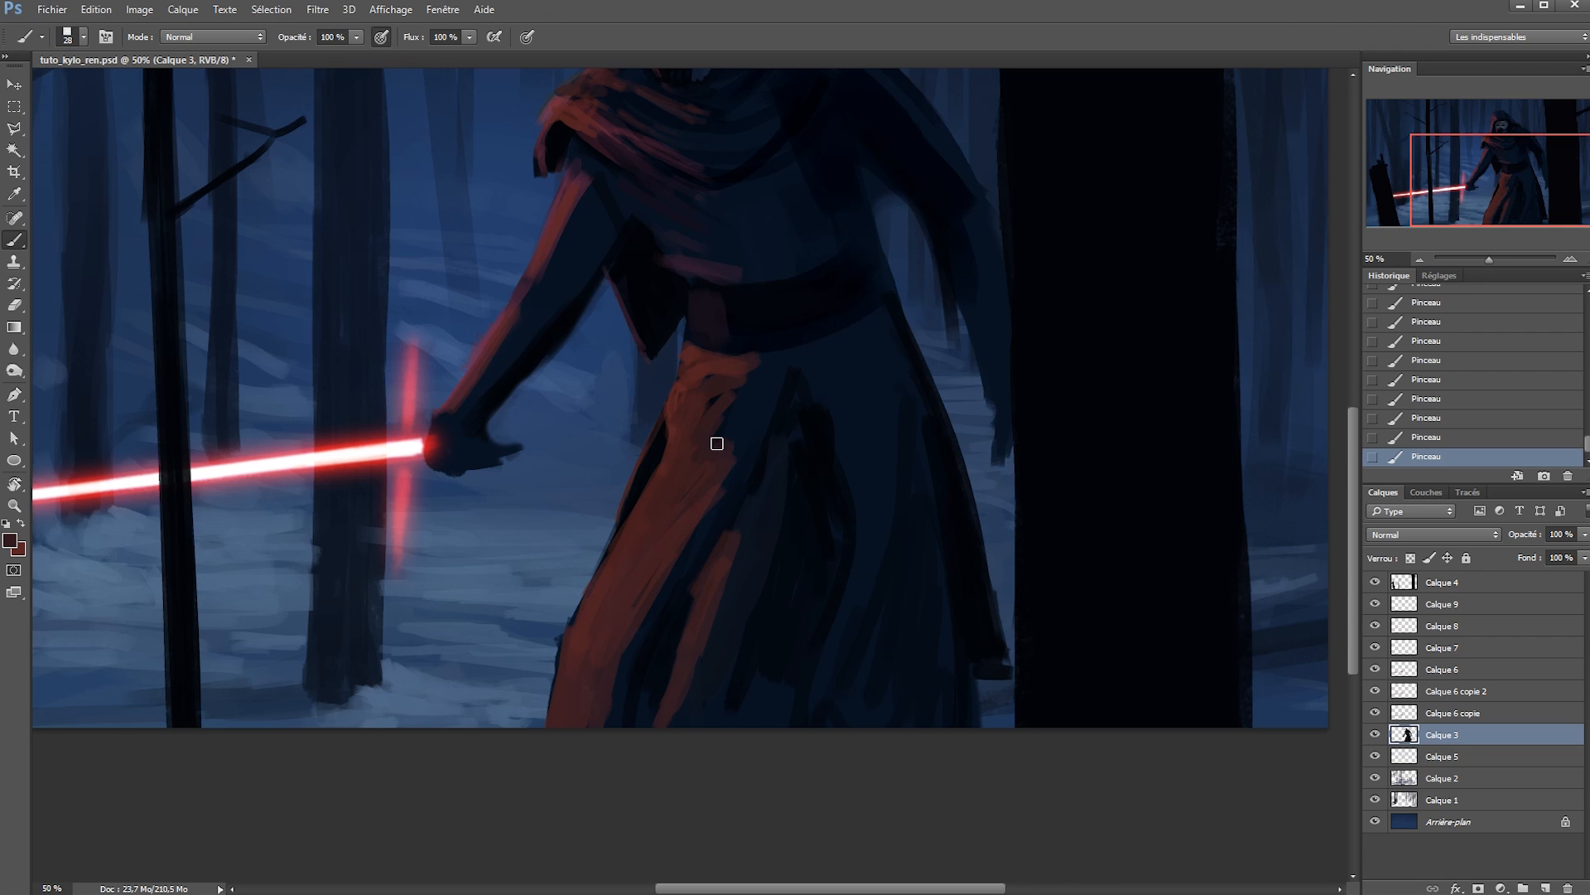
pyautogui.keyDown('alt'); pyautogui.click(726, 401); pyautogui.keyUp('alt')
pyautogui.keyDown('alt'); pyautogui.click(706, 391); pyautogui.keyUp('alt')
pyautogui.moveTo(700, 431); pyautogui.dragTo(682, 439)
pyautogui.keyDown('alt'); pyautogui.click(684, 398); pyautogui.keyUp('alt')
pyautogui.keyDown('alt'); pyautogui.click(703, 427); pyautogui.keyUp('alt')
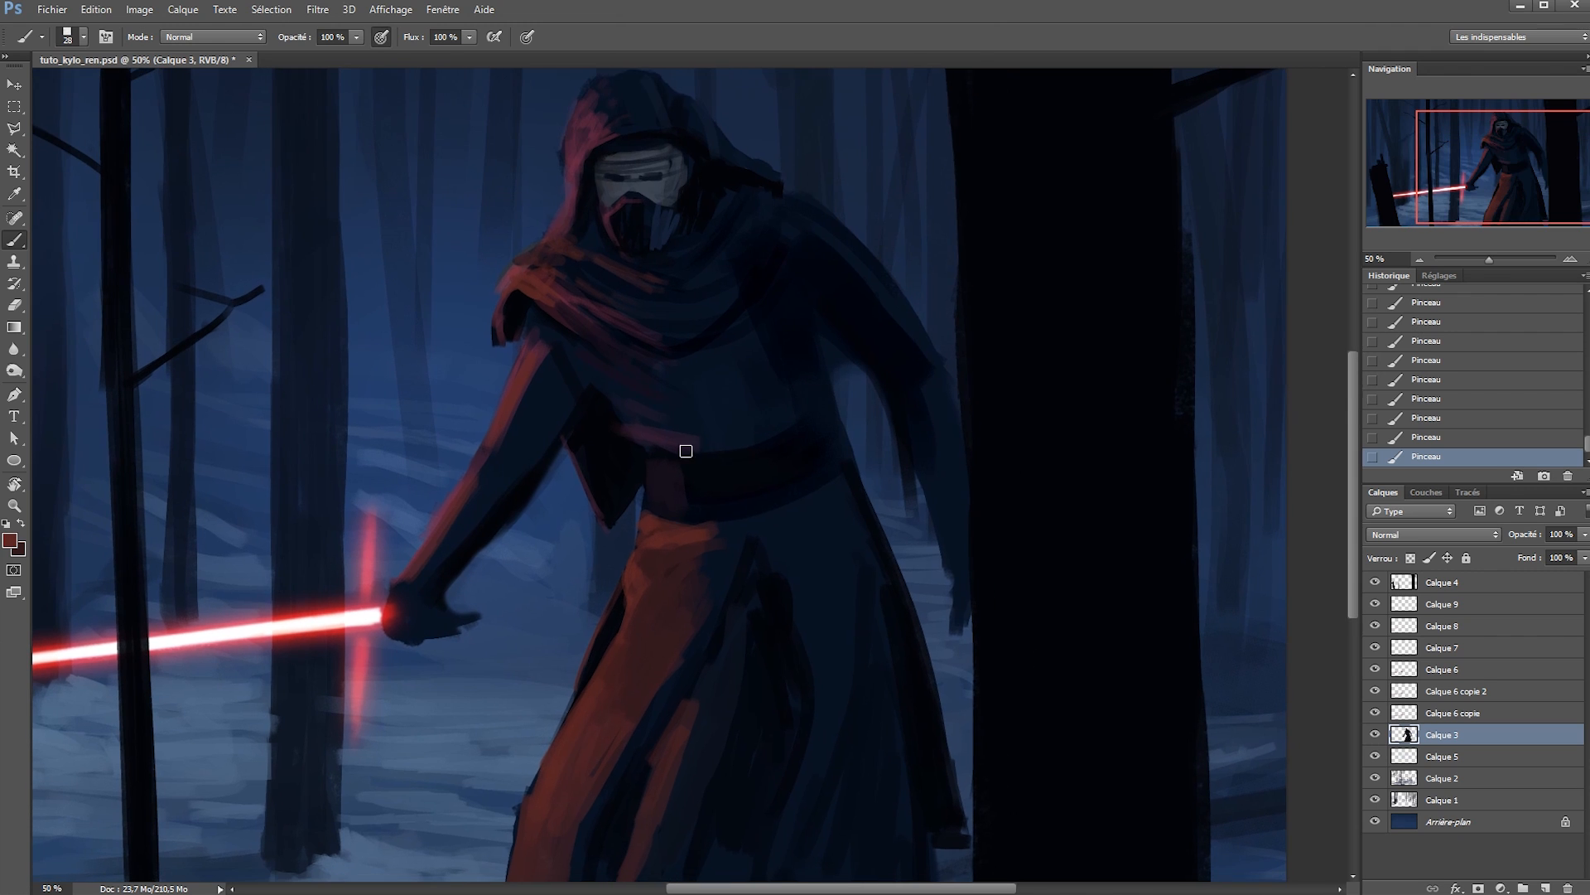
# Adjust the brush colour to a darker subdued tone and lay a faint warm glow over the torso, undoing the last stroke.
pyautogui.moveTo(685, 451); pyautogui.dragTo(687, 449)
pyautogui.rightClick(687, 448)
pyautogui.press('Escape')
pyautogui.keyDown('alt'); pyautogui.click(694, 386); pyautogui.keyUp('alt')
pyautogui.click(9, 544)
pyautogui.click(1152, 551)
pyautogui.click(10, 540)
pyautogui.click(760, 729)
pyautogui.click(1152, 552)
pyautogui.moveTo(612, 364)
pyautogui.mouseDown()
pyautogui.moveTo(678, 412)
pyautogui.moveTo(641, 408)
pyautogui.mouseUp()
pyautogui.hotkey('ctrl', 'z')
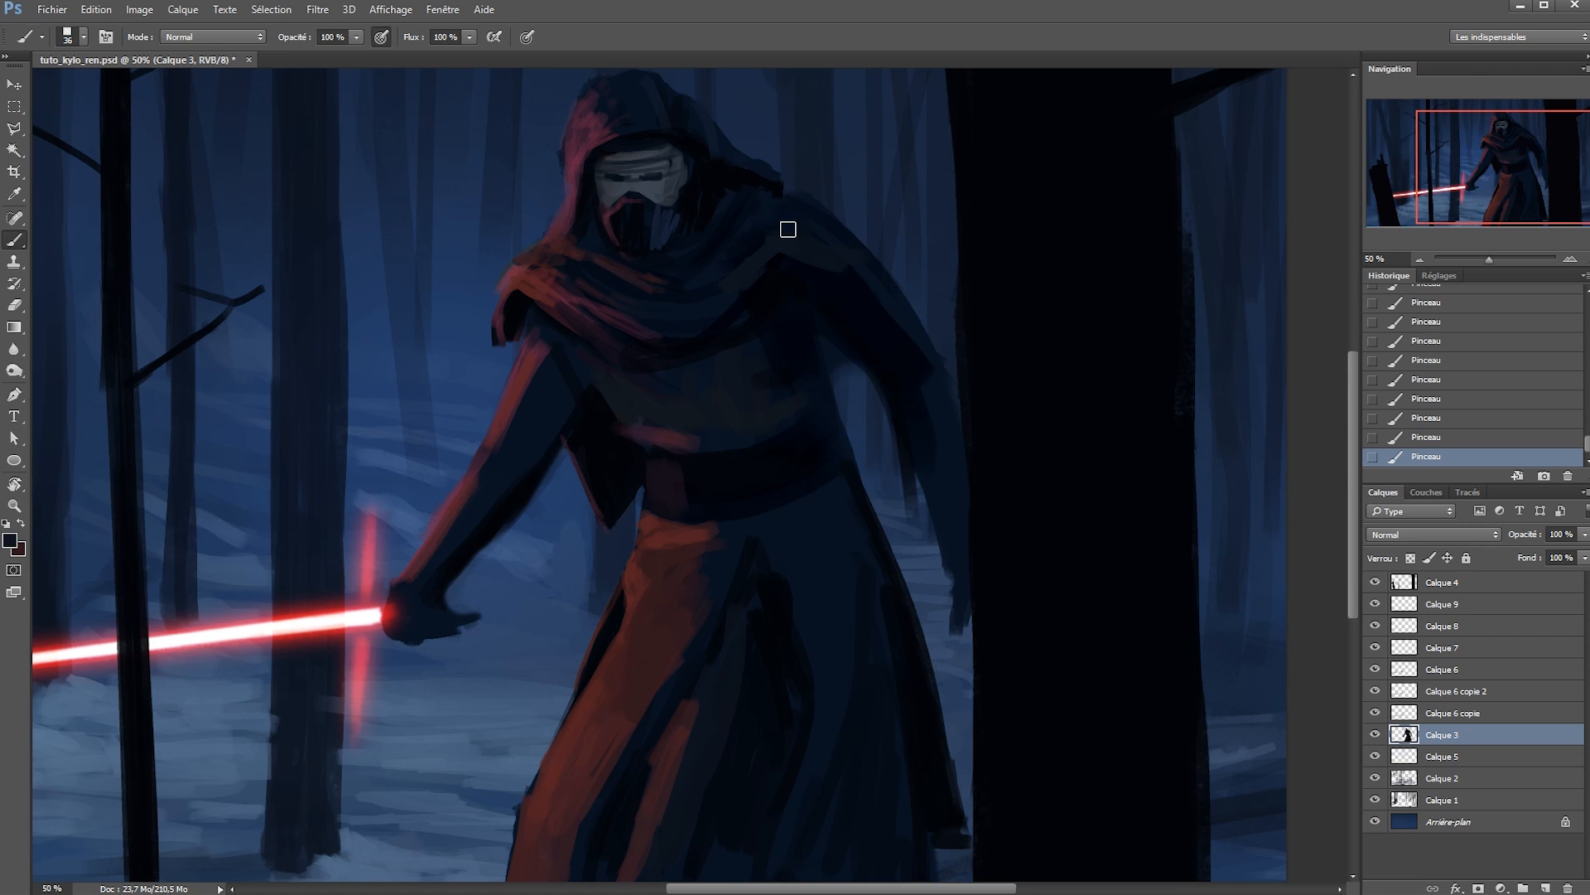
# Erase along the outer contour of the far shoulder and arm to slim its silhouette.
pyautogui.scroll(3, 842, 231)
pyautogui.press('e')
pyautogui.moveTo(892, 369); pyautogui.dragTo(880, 364)
pyautogui.moveTo(880, 364); pyautogui.dragTo(899, 386)
pyautogui.moveTo(890, 377); pyautogui.dragTo(911, 395)
pyautogui.moveTo(903, 387); pyautogui.dragTo(919, 404)
pyautogui.moveTo(874, 530); pyautogui.dragTo(909, 626)
pyautogui.moveTo(909, 626); pyautogui.dragTo(894, 586)
# Select the far forearm with the Polygonal Lasso, reposition it with Free Transform and erase the rough edge above it.
pyautogui.press('l')
pyautogui.click(981, 791)
pyautogui.click(906, 728)
pyautogui.click(883, 504)
pyautogui.click(962, 444)
pyautogui.click(1068, 464)
pyautogui.doubleClick(1076, 610)
pyautogui.moveTo(961, 663); pyautogui.dragTo(933, 603)
pyautogui.hotkey('ctrl', 't')
pyautogui.moveTo(928, 503); pyautogui.dragTo(928, 482)
pyautogui.press('Return')
pyautogui.hotkey('ctrl', 'd')
pyautogui.press('e')
pyautogui.moveTo(897, 384); pyautogui.dragTo(937, 448)
# Flip the whole canvas horizontally and save the painting.
pyautogui.press('z')
pyautogui.hotkey('ctrl', '-')
pyautogui.hotkey('ctrl', '-')
pyautogui.hotkey('ctrl', 'shift', 'h')
pyautogui.hotkey('ctrl', 's')
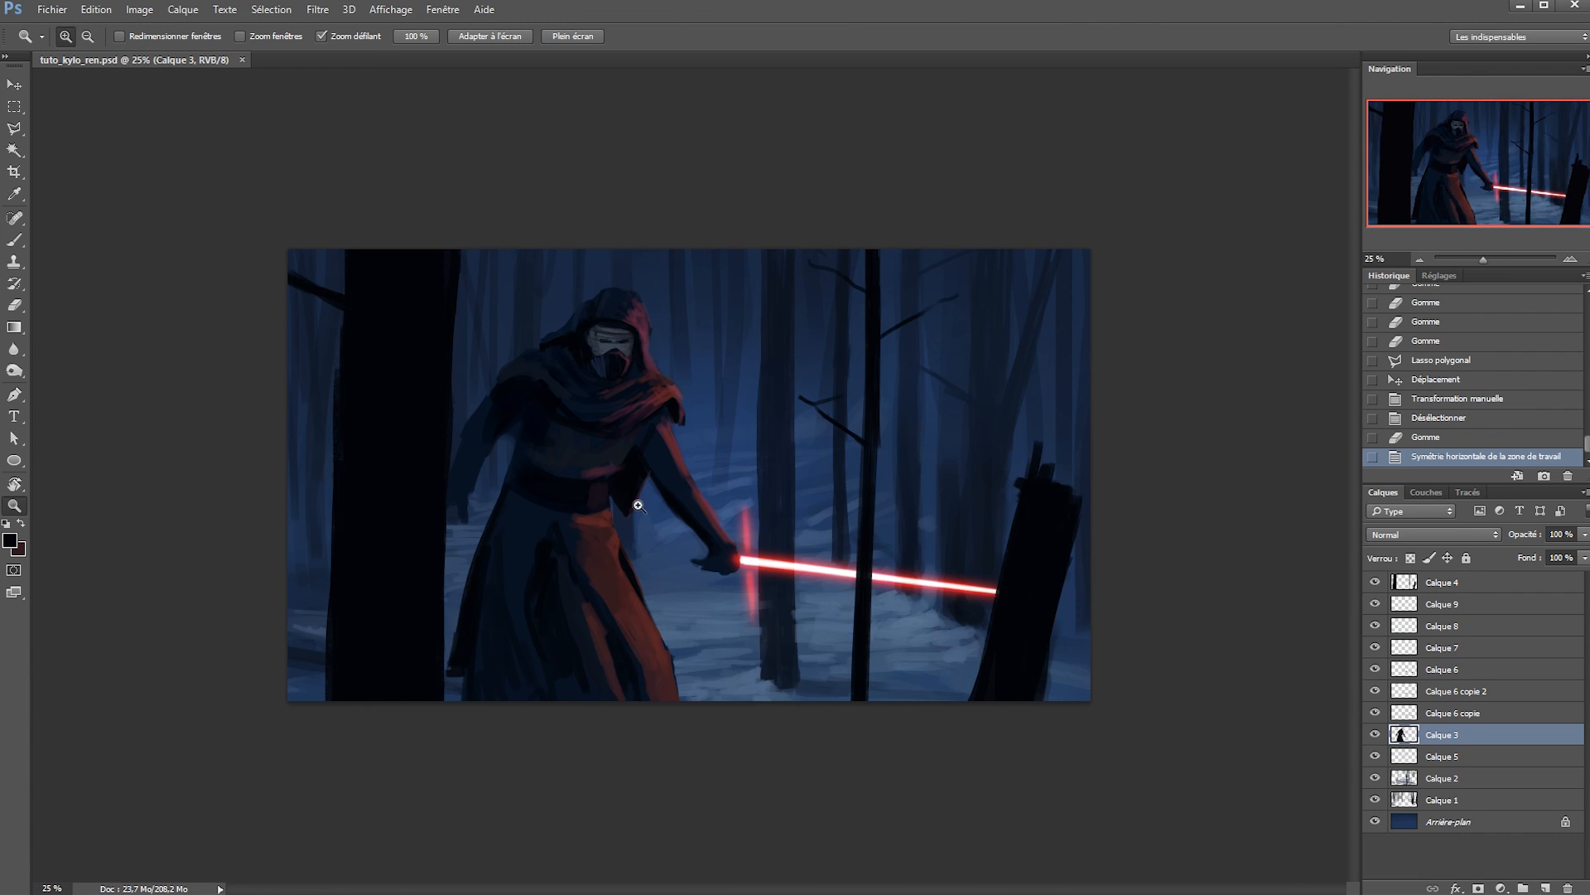
# Outline the figure's belt and lower robe on Calque 3 with the freehand Lasso.
pyautogui.click(612, 451)
pyautogui.press('b')
pyautogui.press('l')
pyautogui.hotkey('shift', 'l')
pyautogui.hotkey('shift', 'l')
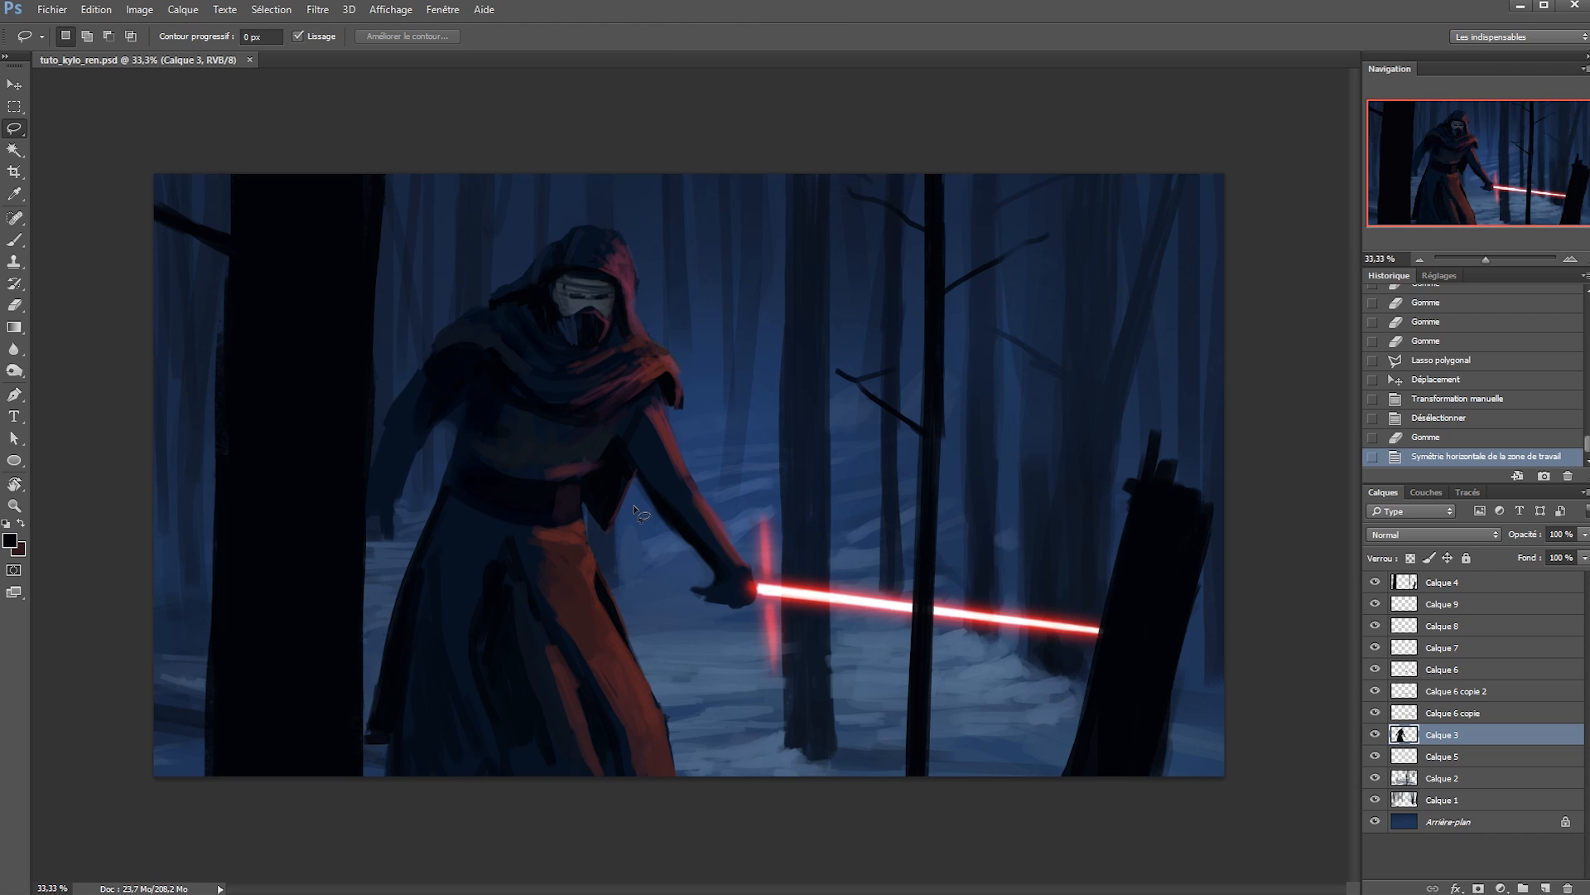
pyautogui.moveTo(633, 511)
pyautogui.mouseDown()
pyautogui.moveTo(598, 468)
pyautogui.moveTo(323, 775)
pyautogui.moveTo(838, 776)
pyautogui.mouseUp()
pyautogui.moveTo(381, 598); pyautogui.dragTo(421, 505)
# Shift the selected belt and lower robe toward the lightsaber, adjust them with Free Transform and deselect.
pyautogui.press('v')
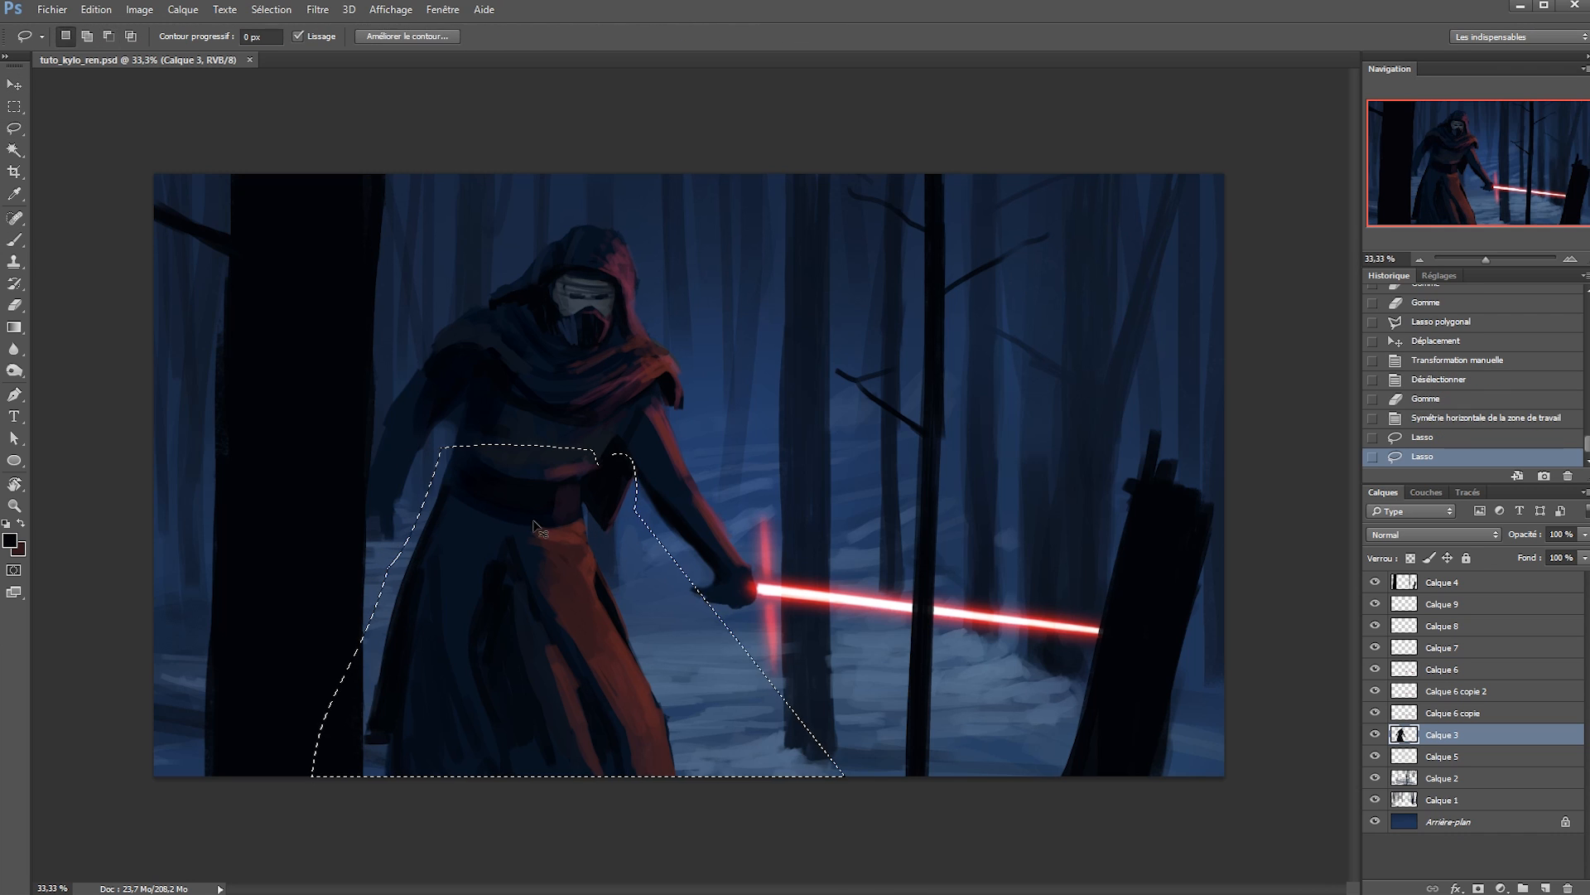
pyautogui.moveTo(547, 523); pyautogui.dragTo(568, 525)
pyautogui.hotkey('ctrl', 't')
pyautogui.moveTo(555, 448); pyautogui.dragTo(524, 451)
pyautogui.moveTo(592, 509); pyautogui.dragTo(609, 509)
pyautogui.press('Return')
pyautogui.hotkey('ctrl', 'd')
# Restore the lower-body selection, nudge it upward, stretch it down to the canvas edge with Free Transform and deselect.
pyautogui.press('b')
pyautogui.hotkey('ctrl', 'z')
pyautogui.hotkey('ctrl', 'shift', 'Up')
pyautogui.hotkey('ctrl', 'd')
pyautogui.hotkey('ctrl', 'z')
pyautogui.hotkey('ctrl', 't')
pyautogui.moveTo(562, 775); pyautogui.dragTo(562, 781)
pyautogui.press('Return')
pyautogui.hotkey('ctrl', 'd')
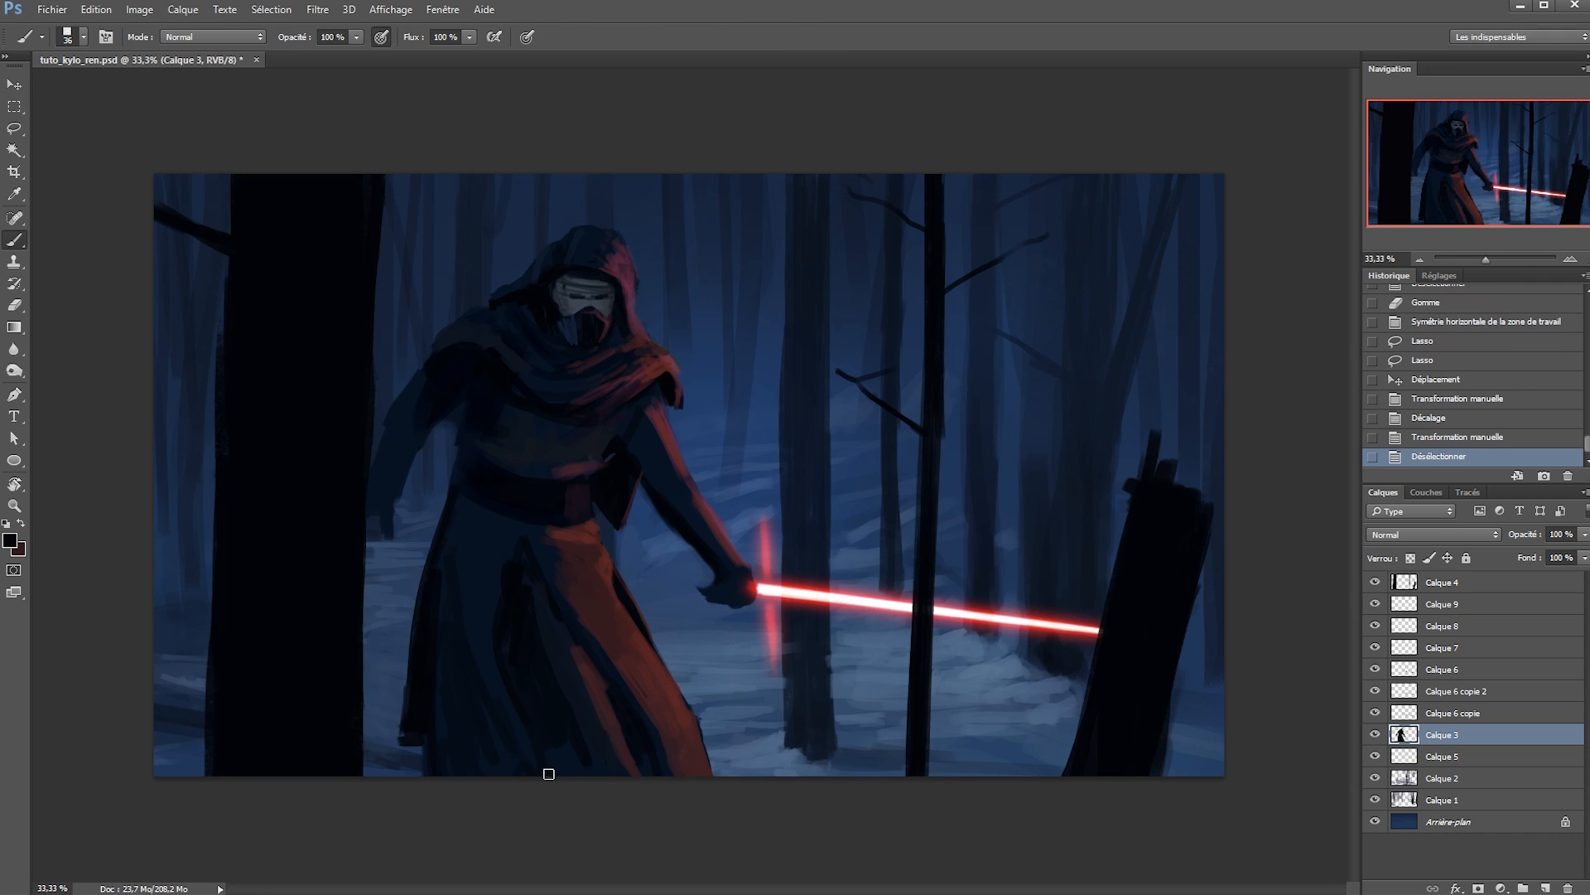
# Repaint the robe's rear edge beside the large tree in dark tones, undoing the last stroke.
pyautogui.moveTo(439, 548); pyautogui.dragTo(418, 600)
pyautogui.moveTo(430, 564); pyautogui.dragTo(410, 637)
pyautogui.moveTo(423, 580)
pyautogui.mouseDown()
pyautogui.moveTo(433, 649)
pyautogui.moveTo(401, 663)
pyautogui.mouseUp()
pyautogui.moveTo(405, 630); pyautogui.dragTo(402, 704)
pyautogui.moveTo(406, 663); pyautogui.dragTo(419, 721)
pyautogui.keyDown('alt'); pyautogui.click(481, 568); pyautogui.keyUp('alt')
pyautogui.moveTo(458, 553)
pyautogui.mouseDown()
pyautogui.moveTo(427, 713)
pyautogui.moveTo(423, 674)
pyautogui.mouseUp()
pyautogui.moveTo(418, 708)
pyautogui.mouseDown()
pyautogui.moveTo(409, 753)
pyautogui.moveTo(418, 662)
pyautogui.moveTo(423, 761)
pyautogui.mouseUp()
pyautogui.hotkey('ctrl', 'z')
# Paint dark and reddish folds across the skirt with colours sampled from the robe, and save the painting.
pyautogui.keyDown('alt'); pyautogui.click(523, 665); pyautogui.keyUp('alt')
pyautogui.moveTo(497, 579); pyautogui.dragTo(484, 670)
pyautogui.keyDown('alt'); pyautogui.moveTo(582, 594); pyautogui.dragTo(548, 589); pyautogui.keyUp('alt')
pyautogui.keyDown('alt'); pyautogui.click(660, 756); pyautogui.keyUp('alt')
pyautogui.moveTo(660, 746)
pyautogui.mouseDown()
pyautogui.moveTo(638, 699)
pyautogui.moveTo(667, 771)
pyautogui.mouseUp()
pyautogui.keyDown('alt'); pyautogui.click(603, 689); pyautogui.keyUp('alt')
pyautogui.moveTo(603, 690); pyautogui.dragTo(644, 770)
pyautogui.moveTo(555, 603); pyautogui.dragTo(598, 671)
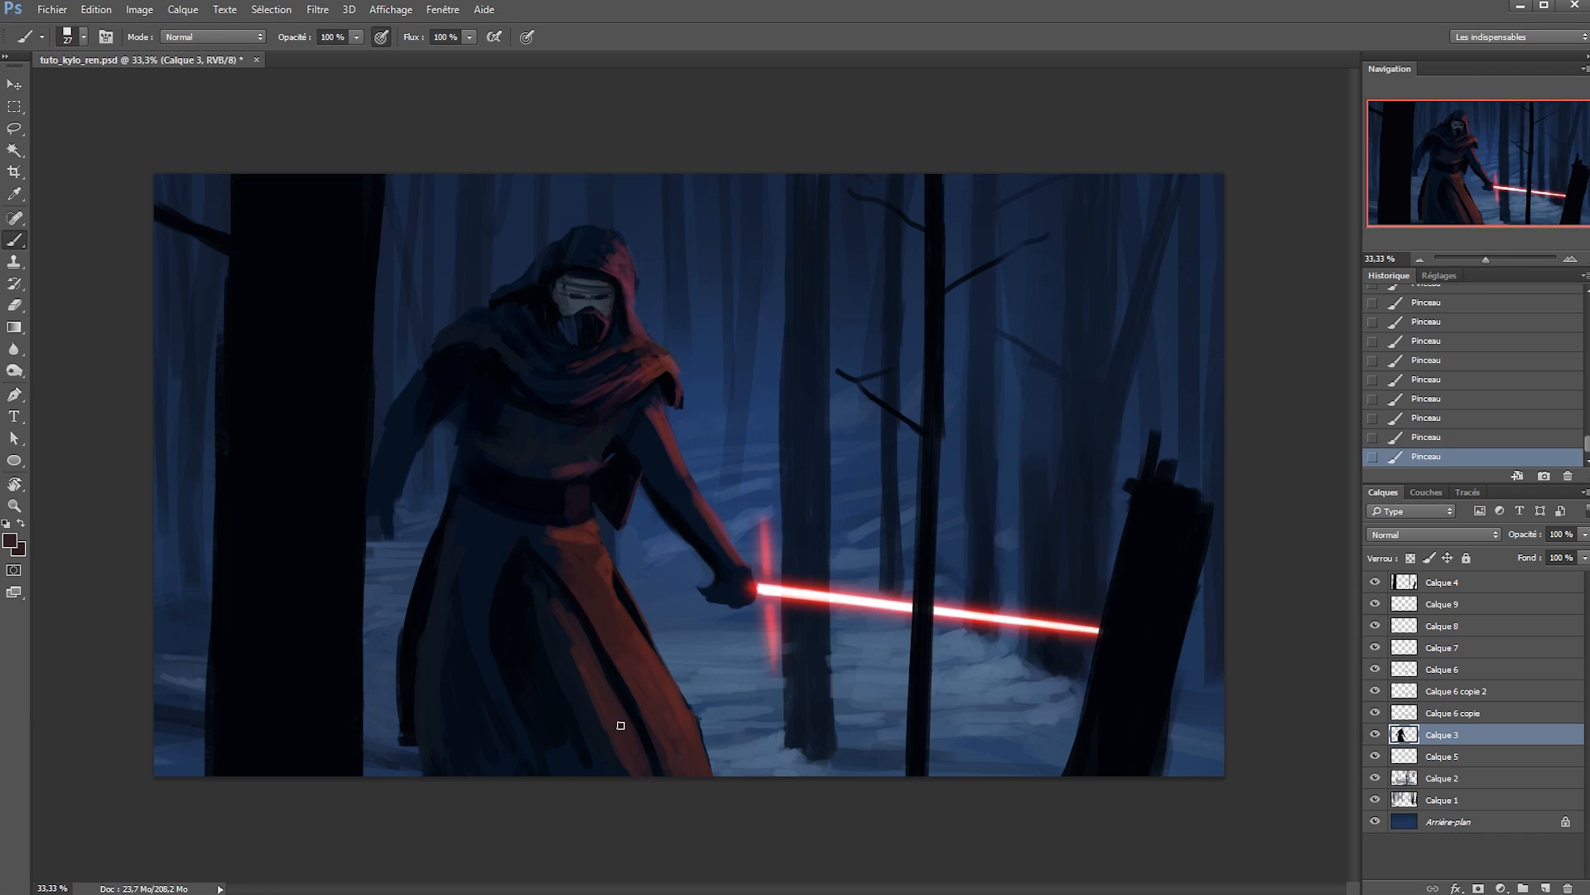
pyautogui.hotkey('ctrl', 's')
# Shade the red-lit robe panel near the hem and erase its outer edge to narrow the silhouette.
pyautogui.keyDown('alt'); pyautogui.click(627, 697); pyautogui.keyUp('alt')
pyautogui.moveTo(627, 709); pyautogui.dragTo(661, 783)
pyautogui.press('e')
pyautogui.moveTo(689, 705); pyautogui.dragTo(709, 775)
pyautogui.moveTo(693, 775)
pyautogui.mouseDown()
pyautogui.moveTo(671, 742)
pyautogui.moveTo(662, 775)
pyautogui.moveTo(650, 732)
pyautogui.mouseUp()
pyautogui.press('b')
pyautogui.keyDown('alt'); pyautogui.click(658, 729); pyautogui.keyUp('alt')
pyautogui.moveTo(642, 721); pyautogui.dragTo(619, 693)
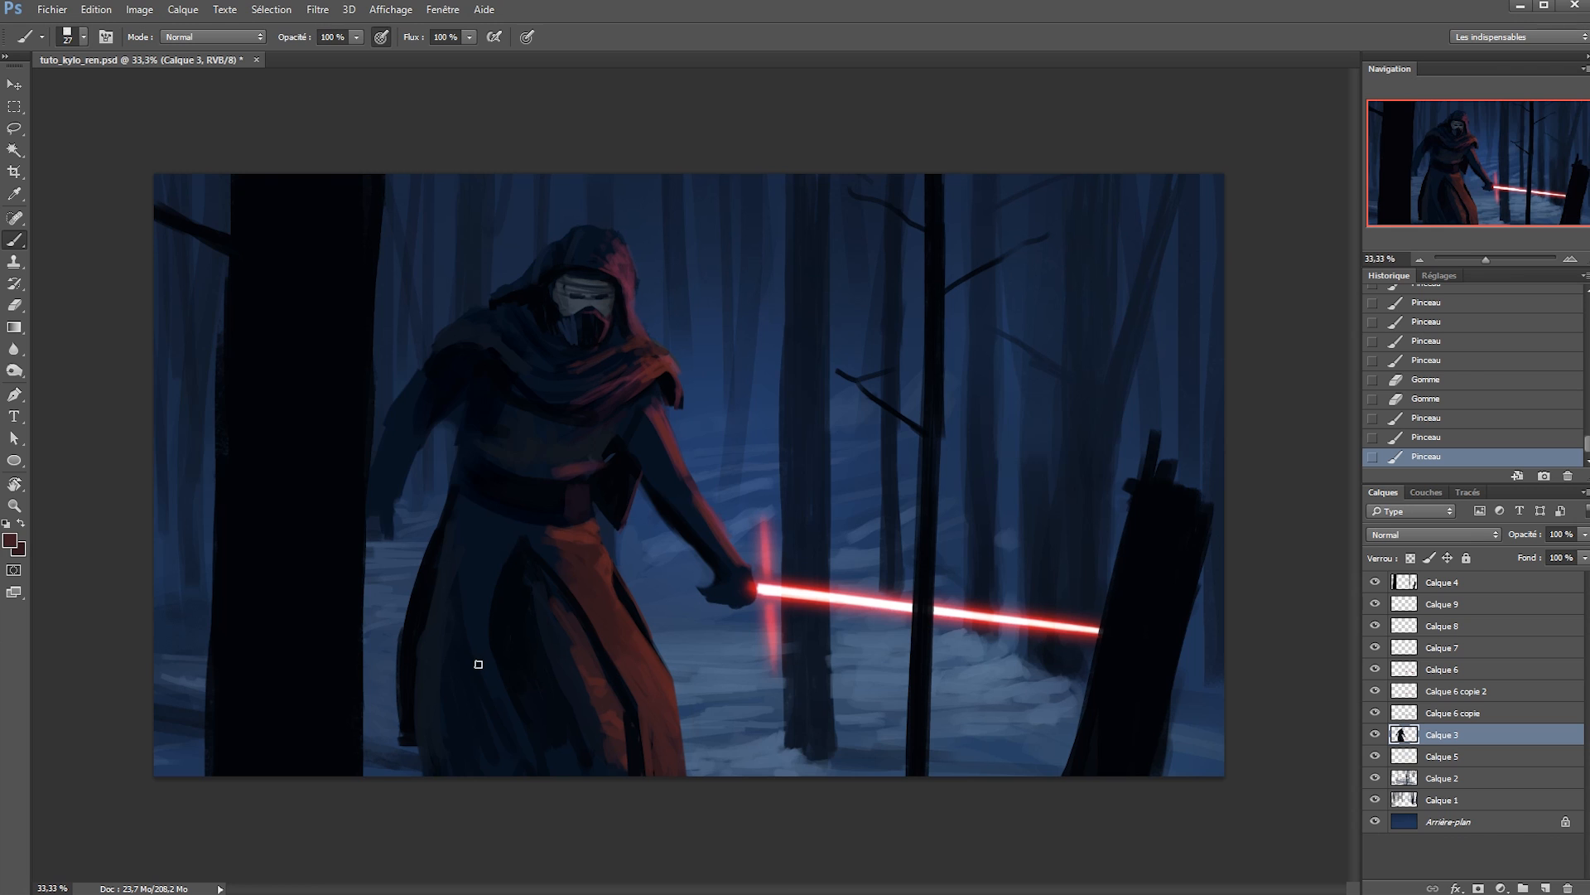
# Widen the robe's rear hem with a dark sampled tone and save the painting.
pyautogui.keyDown('alt'); pyautogui.click(419, 692); pyautogui.keyUp('alt')
pyautogui.moveTo(386, 739)
pyautogui.mouseDown()
pyautogui.moveTo(404, 669)
pyautogui.moveTo(405, 719)
pyautogui.mouseUp()
pyautogui.hotkey('ctrl', 's')
# Select the figure and lightsaber layers up to Calque 9 together and enlarge them slightly with Free Transform.
pyautogui.keyDown('shift'); pyautogui.click(1425, 607); pyautogui.keyUp('shift')
pyautogui.hotkey('ctrl', 't')
pyautogui.moveTo(1183, 219); pyautogui.dragTo(1212, 196)
pyautogui.moveTo(1030, 289); pyautogui.dragTo(1046, 295)
pyautogui.press('Return')
# Reshape the crown of the hood on Calque 3 with brush strokes and erase excess along its lit edge.
pyautogui.click(1437, 736)
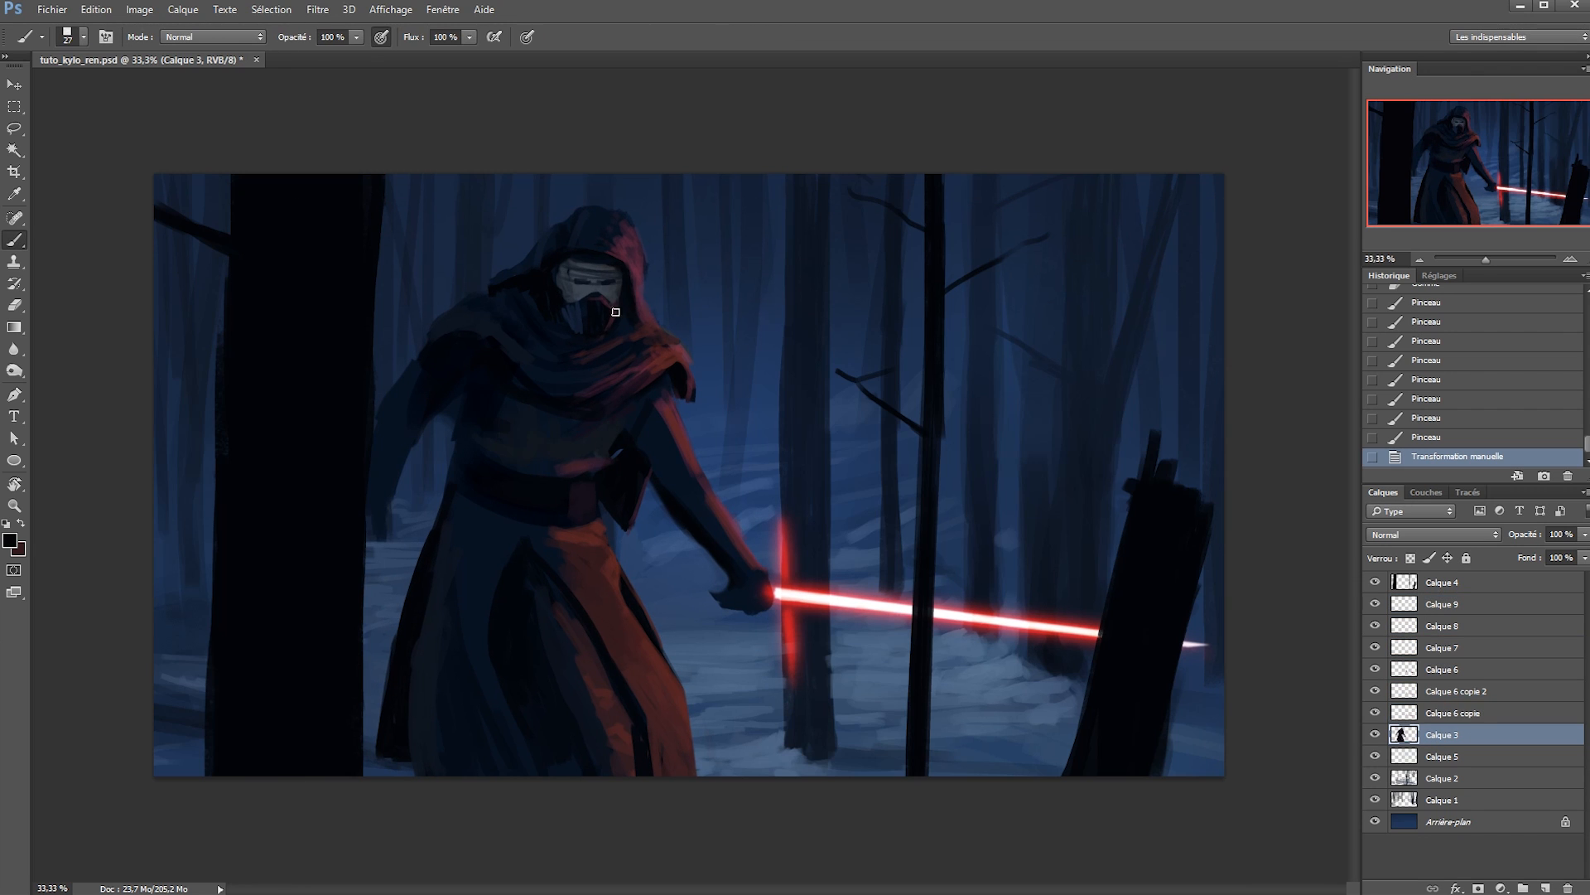
pyautogui.keyDown('alt'); pyautogui.click(571, 226); pyautogui.keyUp('alt')
pyautogui.moveTo(575, 213)
pyautogui.mouseDown()
pyautogui.moveTo(570, 229)
pyautogui.moveTo(586, 209)
pyautogui.mouseUp()
pyautogui.hotkey('ctrl', 'z')
pyautogui.moveTo(580, 212); pyautogui.dragTo(603, 208)
pyautogui.moveTo(598, 209); pyautogui.dragTo(648, 234)
pyautogui.press('e')
pyautogui.moveTo(640, 212)
pyautogui.mouseDown()
pyautogui.moveTo(649, 232)
pyautogui.moveTo(617, 255)
pyautogui.mouseUp()
pyautogui.press('b')
pyautogui.moveTo(606, 252); pyautogui.dragTo(611, 254)
# Lasso the mask, copy it to a new layer and adjust the copy with Free Transform.
pyautogui.press('l')
pyautogui.moveTo(622, 307)
pyautogui.mouseDown()
pyautogui.moveTo(613, 333)
pyautogui.moveTo(621, 307)
pyautogui.mouseUp()
pyautogui.hotkey('ctrl', 'j')
pyautogui.hotkey('ctrl', 't')
pyautogui.moveTo(607, 176); pyautogui.dragTo(624, 177)
pyautogui.moveTo(593, 295)
pyautogui.mouseDown()
pyautogui.moveTo(610, 287)
pyautogui.moveTo(621, 307)
pyautogui.mouseUp()
pyautogui.press('Return')
# Paint dark strokes over the mask to define its visor opening.
pyautogui.press('z')
pyautogui.press('b')
pyautogui.keyDown('alt'); pyautogui.rightClick(625, 322); pyautogui.keyUp('alt')
pyautogui.moveTo(576, 251)
pyautogui.mouseDown()
pyautogui.moveTo(516, 289)
pyautogui.moveTo(564, 298)
pyautogui.mouseUp()
pyautogui.moveTo(534, 293)
pyautogui.mouseDown()
pyautogui.moveTo(488, 266)
pyautogui.moveTo(563, 294)
pyautogui.mouseUp()
pyautogui.moveTo(572, 294); pyautogui.dragTo(639, 305)
# Refine the shaded side of the mask and its border with the hood using sampled tones.
pyautogui.keyDown('alt'); pyautogui.click(511, 348); pyautogui.keyUp('alt')
pyautogui.moveTo(470, 253)
pyautogui.mouseDown()
pyautogui.moveTo(495, 304)
pyautogui.moveTo(470, 281)
pyautogui.mouseUp()
pyautogui.moveTo(469, 286); pyautogui.dragTo(481, 315)
pyautogui.moveTo(478, 298); pyautogui.dragTo(492, 331)
pyautogui.keyDown('alt'); pyautogui.click(462, 308); pyautogui.keyUp('alt')
pyautogui.moveTo(480, 249)
pyautogui.mouseDown()
pyautogui.moveTo(500, 307)
pyautogui.moveTo(528, 295)
pyautogui.mouseUp()
pyautogui.keyDown('alt'); pyautogui.click(536, 297); pyautogui.keyUp('alt')
pyautogui.keyDown('alt'); pyautogui.click(550, 313); pyautogui.keyUp('alt')
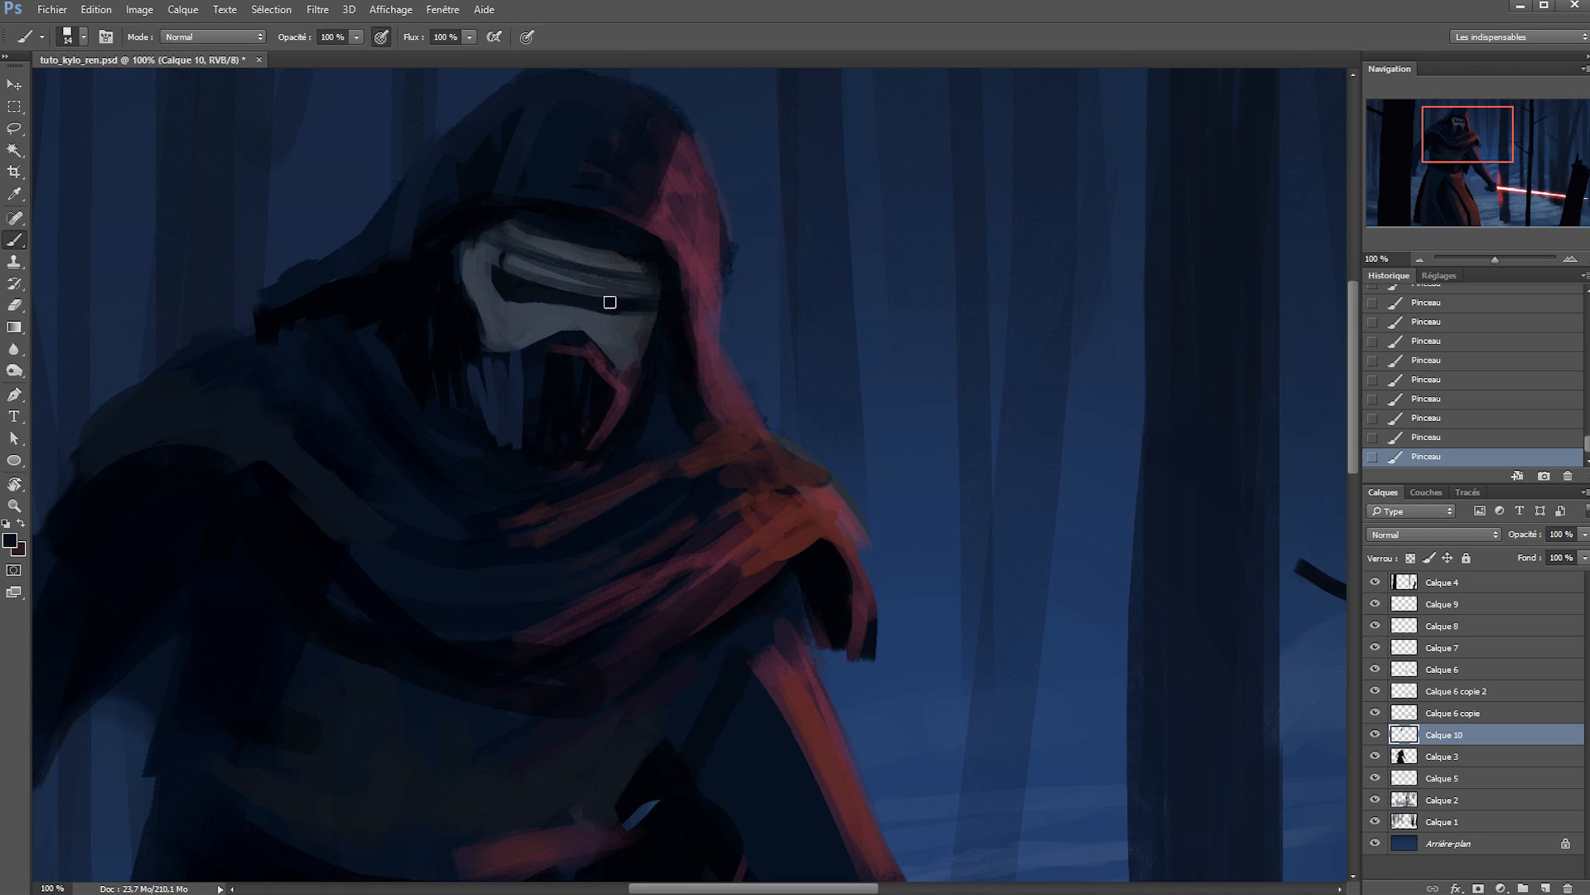
# Set the brush size to 6 and refine the edges of the mask's muzzle and chin with sampled colours.
pyautogui.keyDown('alt'); pyautogui.click(610, 329); pyautogui.keyUp('alt')
pyautogui.rightClick(693, 331)
pyautogui.write('6')
pyautogui.press('Return')
pyautogui.keyDown('alt'); pyautogui.click(654, 366); pyautogui.keyUp('alt')
pyautogui.moveTo(627, 393); pyautogui.dragTo(589, 447)
pyautogui.keyDown('alt'); pyautogui.click(619, 393); pyautogui.keyUp('alt')
pyautogui.keyDown('alt'); pyautogui.click(572, 485); pyautogui.keyUp('alt')
pyautogui.moveTo(512, 480)
pyautogui.mouseDown()
pyautogui.moveTo(571, 485)
pyautogui.moveTo(522, 484)
pyautogui.mouseUp()
pyautogui.keyDown('alt'); pyautogui.click(578, 339); pyautogui.keyUp('alt')
pyautogui.moveTo(568, 323)
pyautogui.mouseDown()
pyautogui.moveTo(584, 323)
pyautogui.moveTo(524, 345)
pyautogui.moveTo(592, 330)
pyautogui.mouseUp()
# Reduce the brush size and draw a thin dark line along the mask's brow above the visor.
pyautogui.moveTo(633, 262)
pyautogui.mouseDown()
pyautogui.moveTo(544, 262)
pyautogui.moveTo(746, 262)
pyautogui.mouseUp()
pyautogui.moveTo(324, 337)
pyautogui.mouseDown()
pyautogui.moveTo(579, 319)
pyautogui.moveTo(761, 361)
pyautogui.mouseUp()
pyautogui.rightClick(651, 371)
pyautogui.press('Escape')
pyautogui.press('x')
pyautogui.keyDown('alt'); pyautogui.click(522, 398); pyautogui.keyUp('alt')
pyautogui.press('[')
pyautogui.press('[')
pyautogui.moveTo(525, 262)
pyautogui.mouseDown()
pyautogui.moveTo(842, 339)
pyautogui.moveTo(828, 346)
pyautogui.mouseUp()
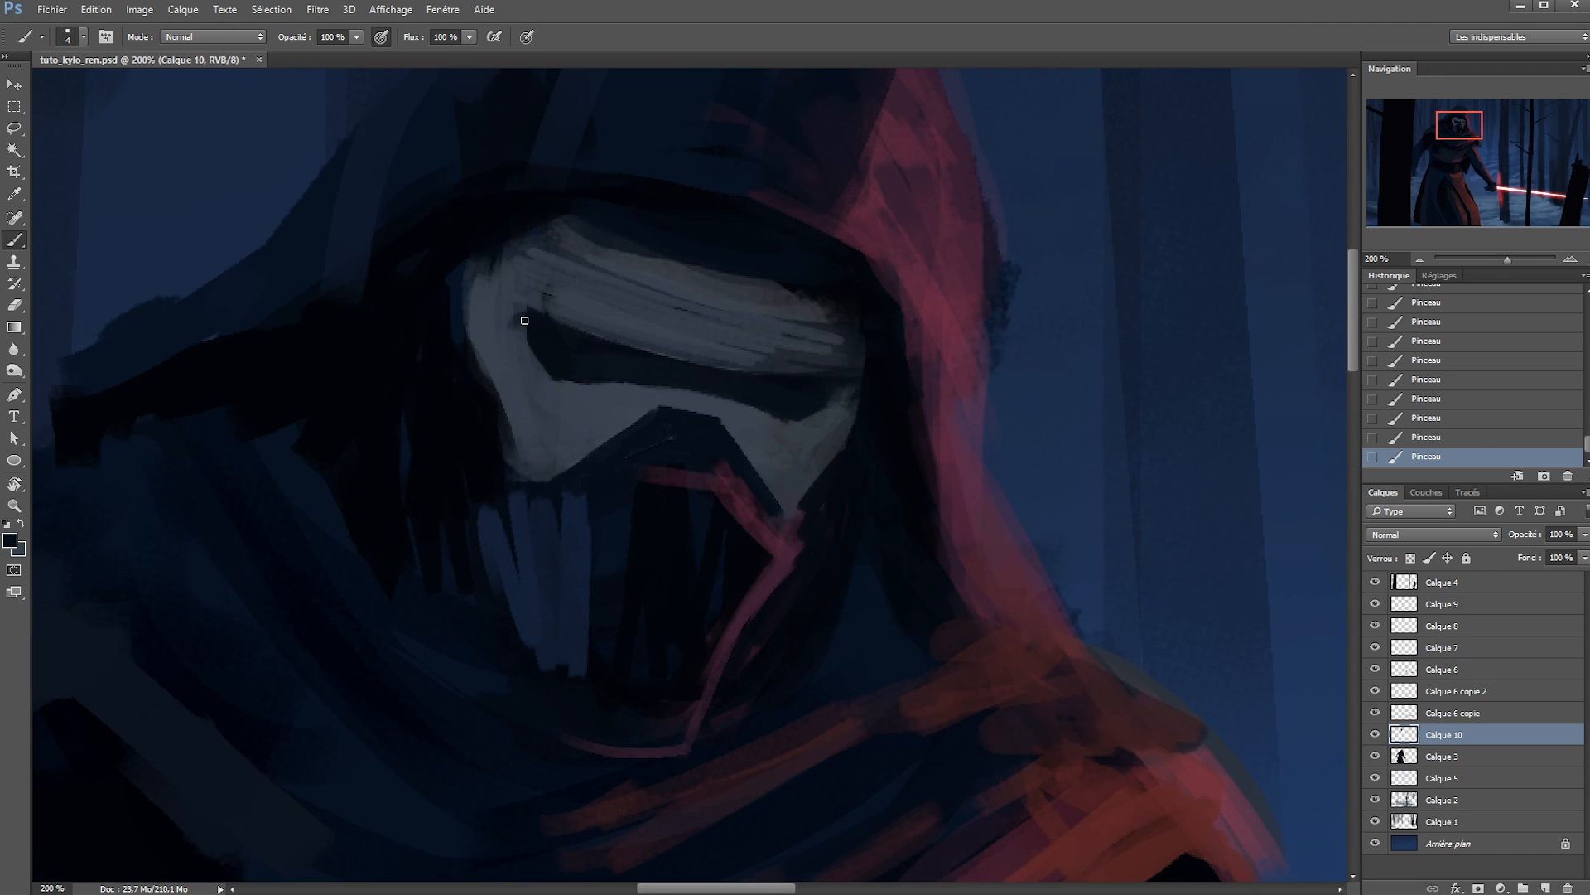
# Sharpen the visor's corner and draw thin angular grooves down the shaded side of the mask.
pyautogui.keyDown('alt'); pyautogui.click(529, 335); pyautogui.keyUp('alt')
pyautogui.moveTo(512, 352); pyautogui.dragTo(517, 325)
pyautogui.press('x')
pyautogui.moveTo(503, 407)
pyautogui.mouseDown()
pyautogui.moveTo(514, 454)
pyautogui.moveTo(455, 331)
pyautogui.mouseUp()
pyautogui.moveTo(488, 394)
pyautogui.mouseDown()
pyautogui.moveTo(456, 301)
pyautogui.moveTo(455, 335)
pyautogui.mouseUp()
pyautogui.press('x')
pyautogui.moveTo(468, 371)
pyautogui.mouseDown()
pyautogui.moveTo(484, 377)
pyautogui.moveTo(472, 267)
pyautogui.mouseUp()
pyautogui.moveTo(481, 331); pyautogui.dragTo(491, 253)
# Draw parallel dark grooves across the mask's forehead, following the curve above the visor.
pyautogui.moveTo(502, 352)
pyautogui.mouseDown()
pyautogui.moveTo(533, 264)
pyautogui.moveTo(507, 288)
pyautogui.moveTo(535, 284)
pyautogui.moveTo(550, 331)
pyautogui.moveTo(532, 282)
pyautogui.moveTo(792, 350)
pyautogui.moveTo(753, 350)
pyautogui.moveTo(863, 355)
pyautogui.mouseUp()
pyautogui.moveTo(557, 274)
pyautogui.mouseDown()
pyautogui.moveTo(687, 314)
pyautogui.moveTo(835, 332)
pyautogui.mouseUp()
pyautogui.moveTo(699, 352); pyautogui.dragTo(841, 366)
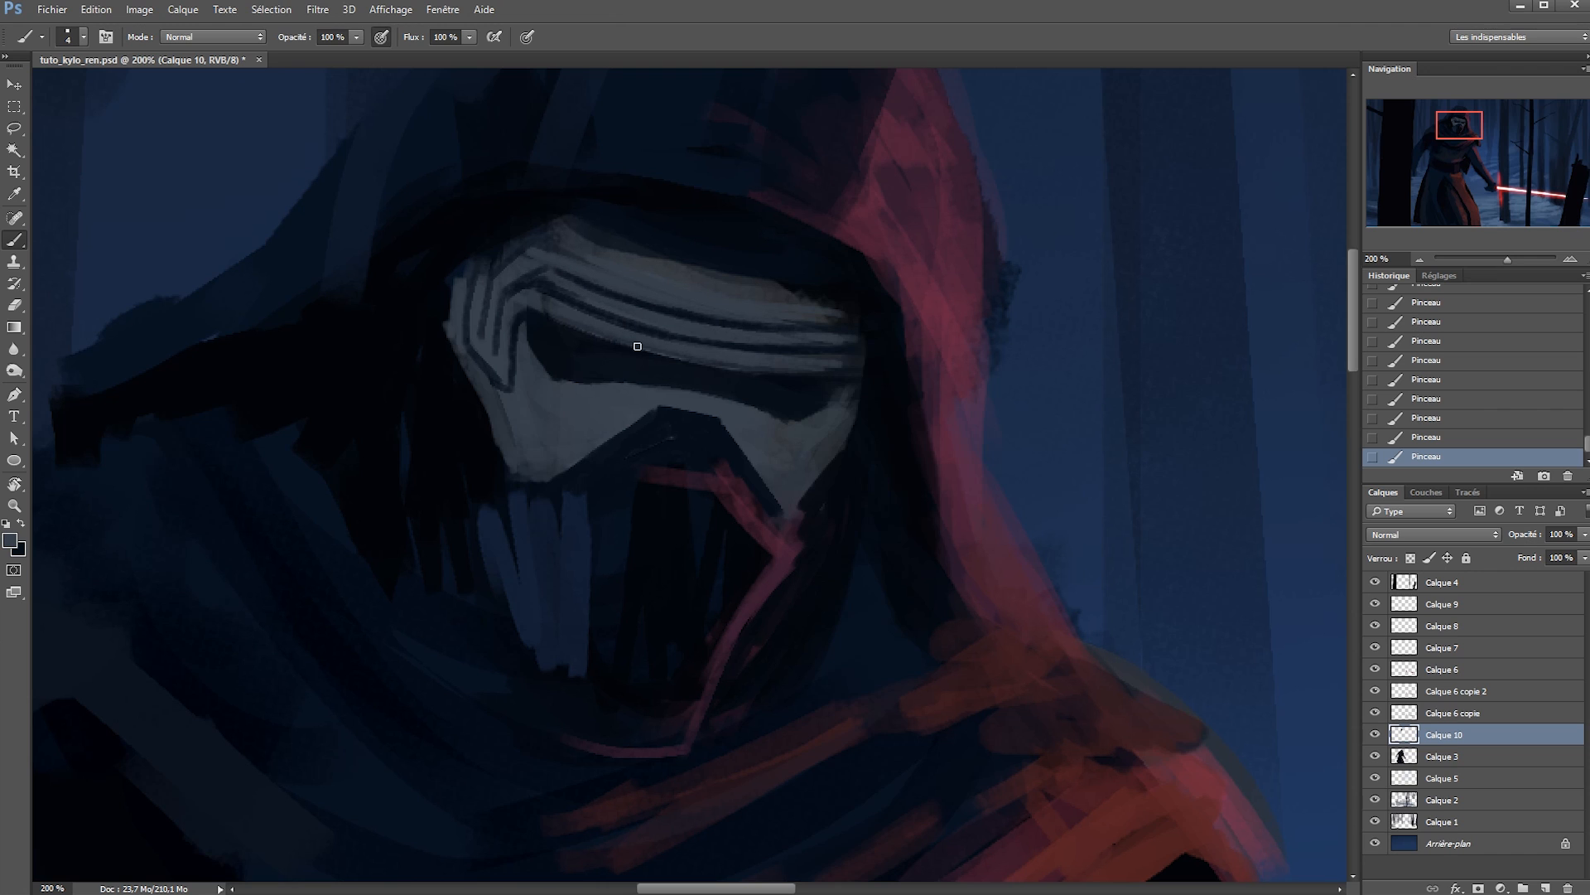
pyautogui.moveTo(722, 363); pyautogui.dragTo(843, 371)
pyautogui.press('x')
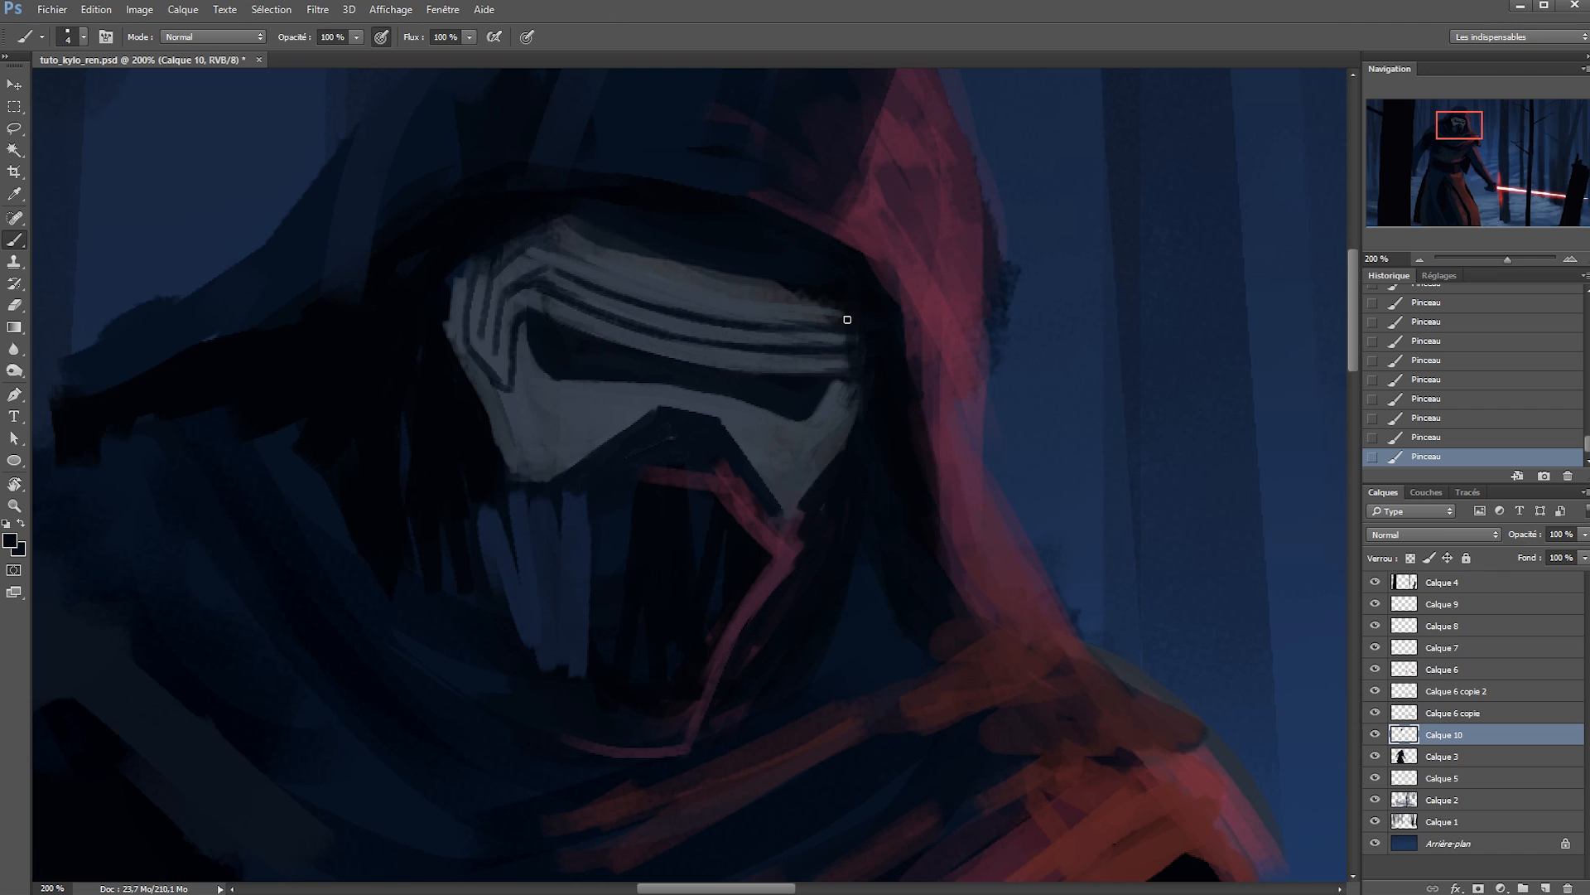
pyautogui.moveTo(550, 251); pyautogui.dragTo(745, 298)
pyautogui.moveTo(651, 284); pyautogui.dragTo(824, 320)
pyautogui.moveTo(613, 248); pyautogui.dragTo(800, 283)
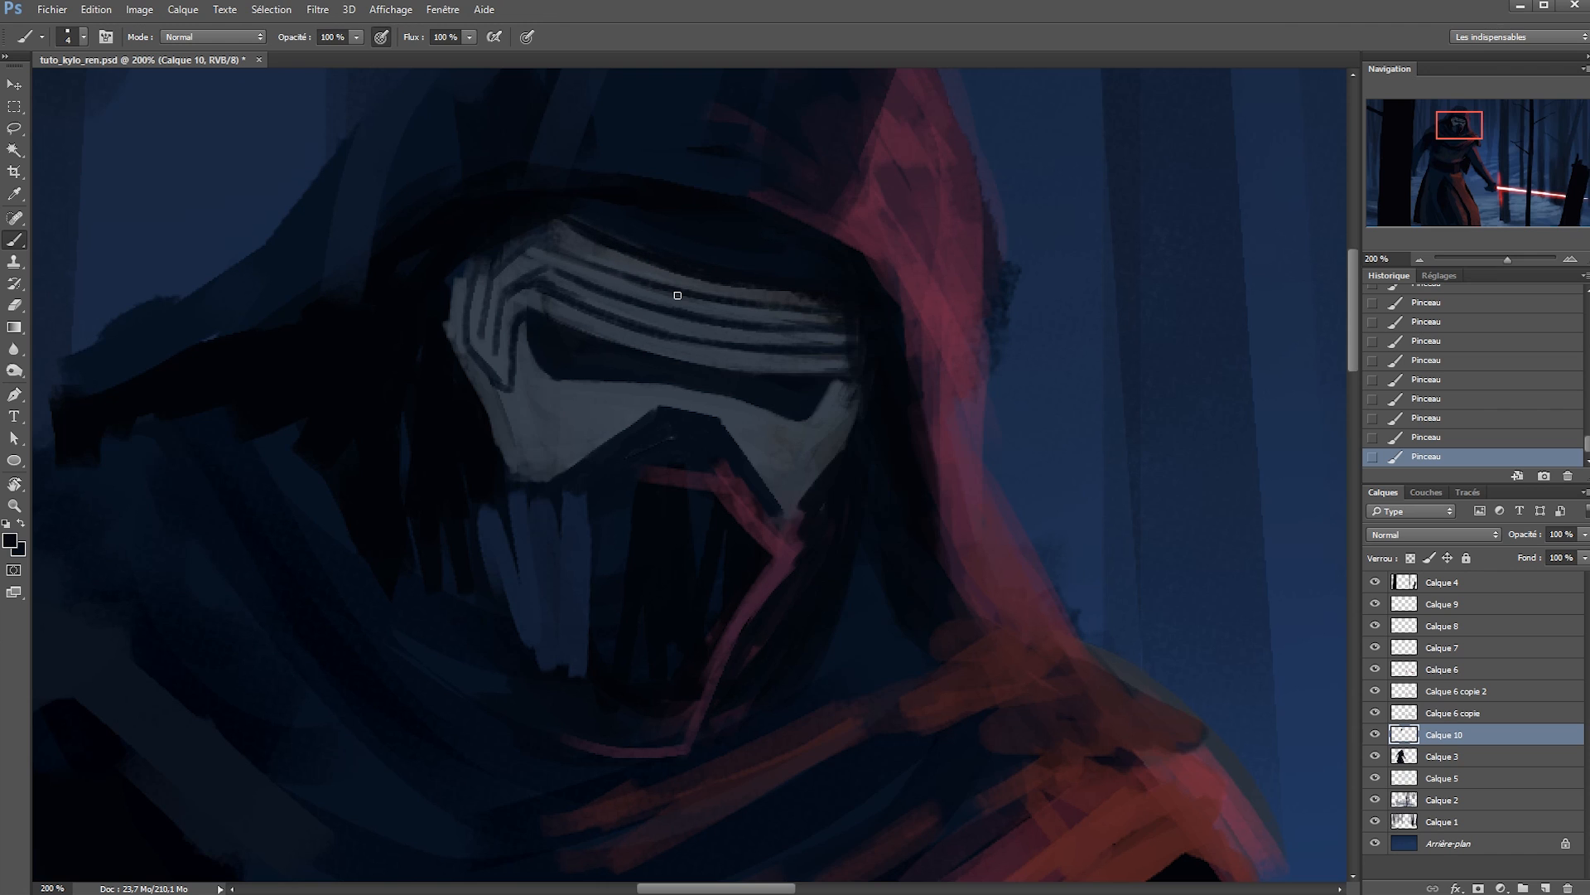
# Darken the shaded side of the muzzle and repaint its lower rim, undoing one misplaced stroke.
pyautogui.press('z')
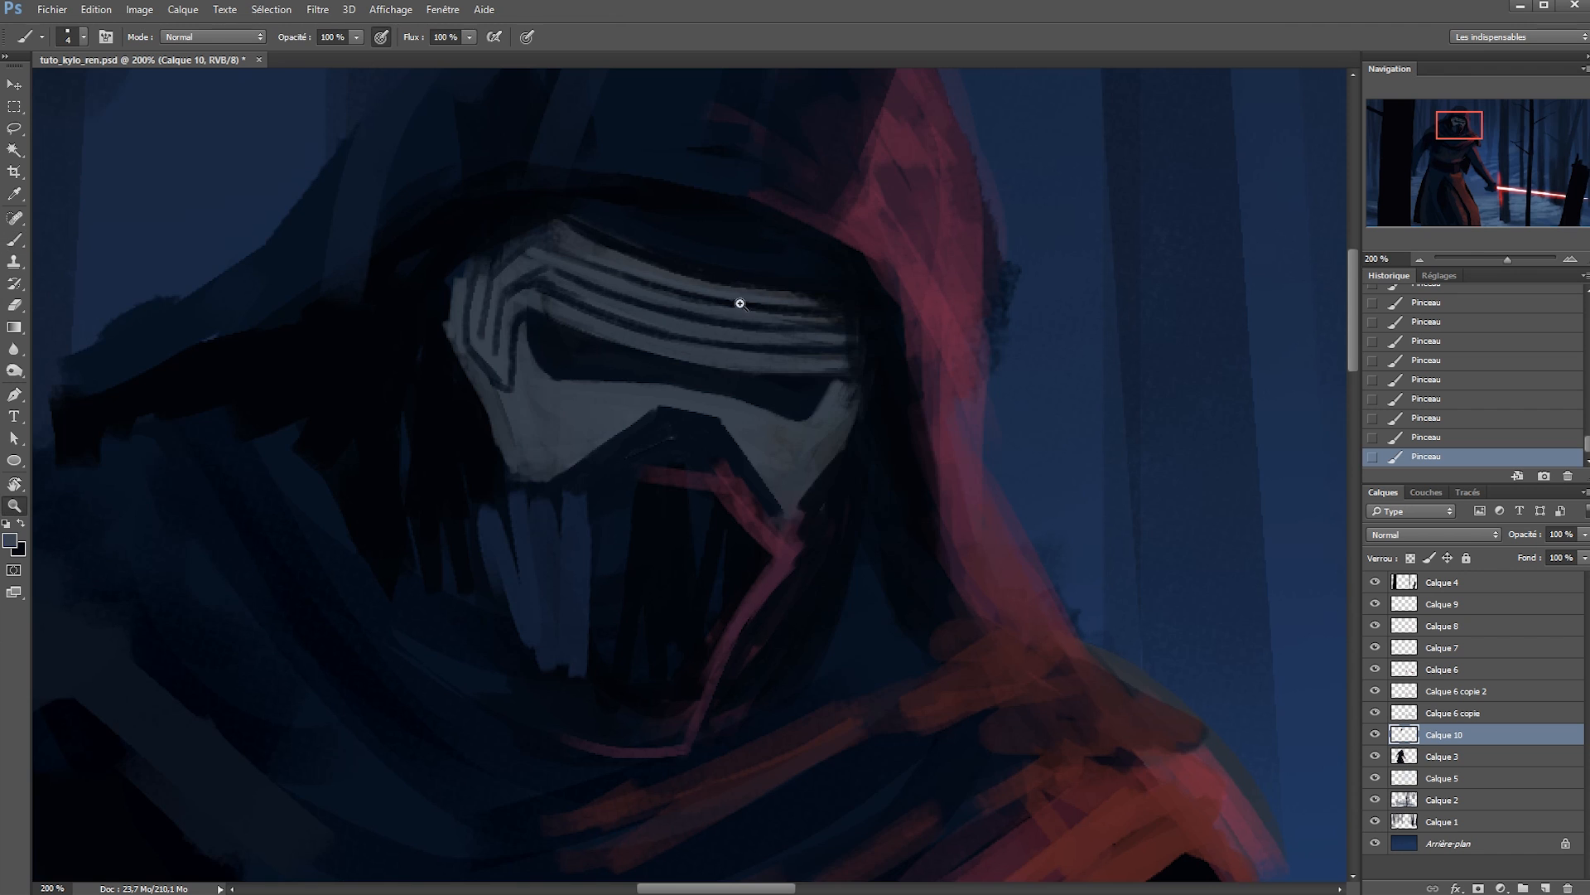
pyautogui.keyDown('ctrl'); pyautogui.keyDown('alt'); pyautogui.click(741, 303); pyautogui.keyUp('alt'); pyautogui.keyUp('ctrl')
pyautogui.keyDown('ctrl'); pyautogui.click(758, 278); pyautogui.keyUp('ctrl')
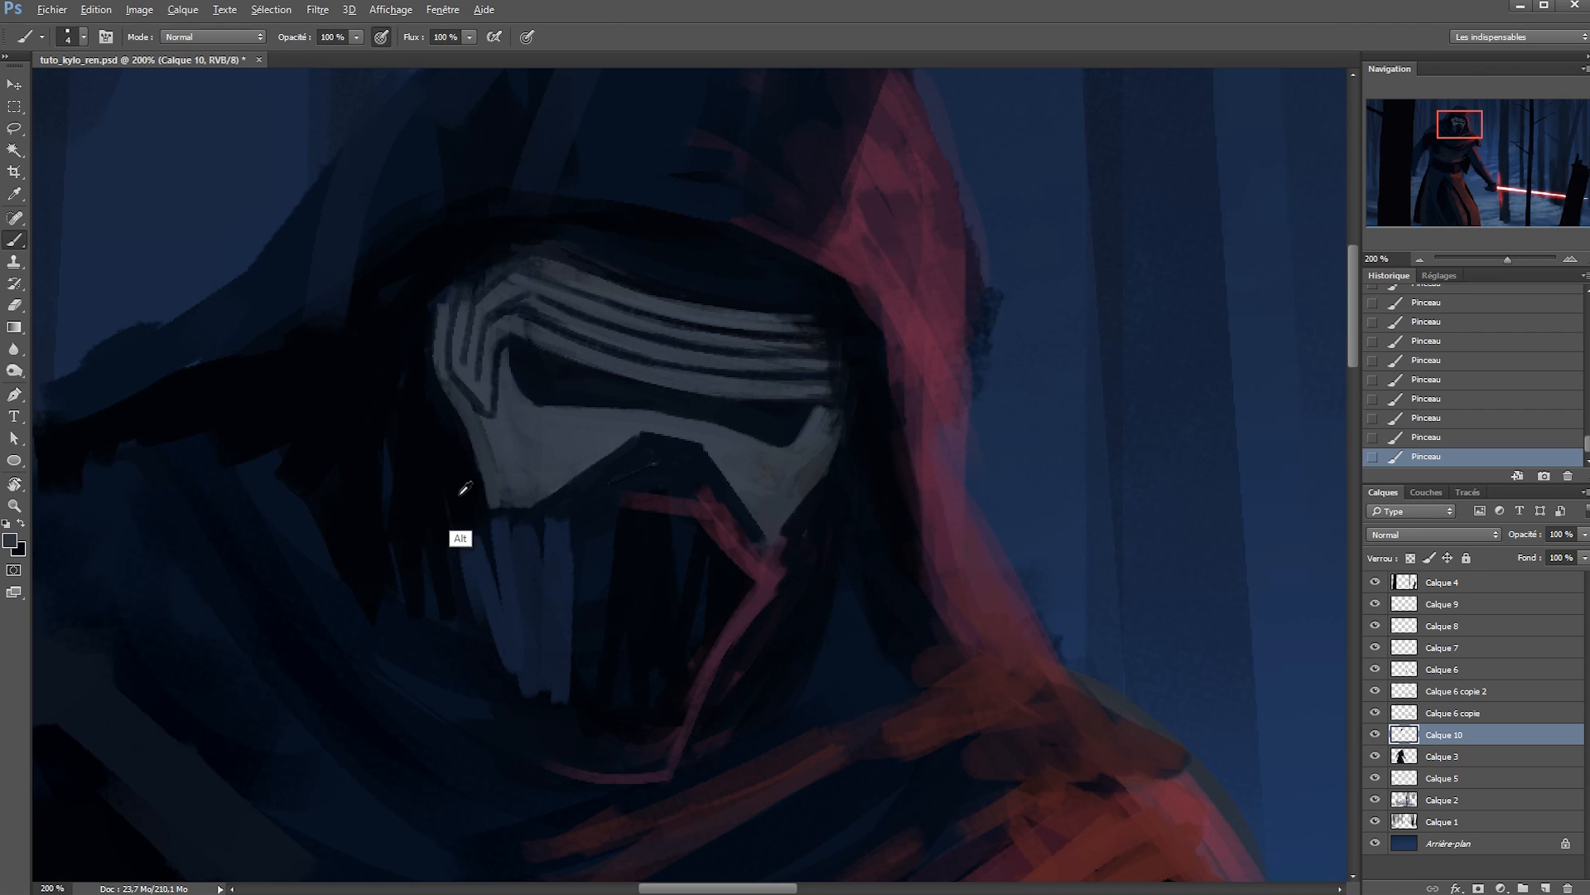
pyautogui.moveTo(458, 536); pyautogui.dragTo(491, 596)
pyautogui.keyDown('alt'); pyautogui.click(678, 770); pyautogui.keyUp('alt')
pyautogui.moveTo(518, 714); pyautogui.dragTo(677, 738)
pyautogui.hotkey('ctrl', 'z')
pyautogui.keyDown('alt'); pyautogui.click(547, 746); pyautogui.keyUp('alt')
pyautogui.keyDown('alt'); pyautogui.rightClick(548, 745); pyautogui.keyUp('alt')
pyautogui.moveTo(559, 766); pyautogui.dragTo(677, 777)
# Paint orange-red reflected light along the lit side and upper edge of the muzzle.
pyautogui.keyDown('alt'); pyautogui.click(716, 658); pyautogui.keyUp('alt')
pyautogui.moveTo(748, 613)
pyautogui.mouseDown()
pyautogui.moveTo(680, 708)
pyautogui.moveTo(754, 543)
pyautogui.mouseUp()
pyautogui.keyDown('alt'); pyautogui.rightClick(754, 543); pyautogui.keyUp('alt')
pyautogui.moveTo(702, 456); pyautogui.dragTo(766, 537)
pyautogui.moveTo(691, 496); pyautogui.dragTo(763, 554)
pyautogui.keyDown('alt'); pyautogui.click(883, 393); pyautogui.keyUp('alt')
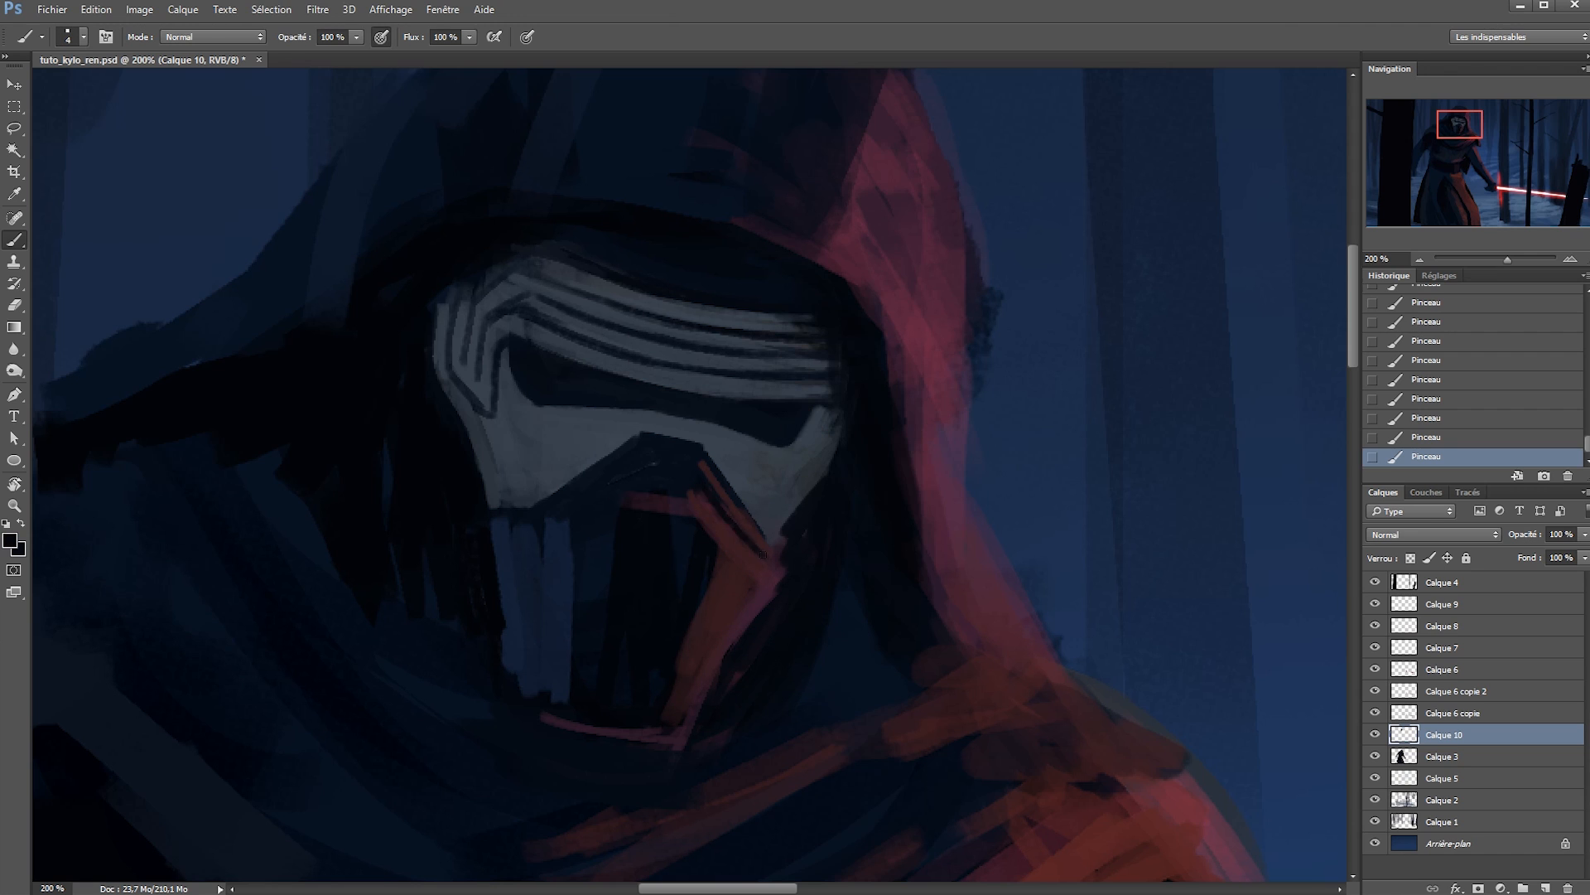
# Paint a blue-grey ridge with dark lines along the muzzle's upper edge on the shaded side.
pyautogui.keyDown('alt'); pyautogui.click(498, 564); pyautogui.keyUp('alt')
pyautogui.keyDown('alt'); pyautogui.click(651, 458); pyautogui.keyUp('alt')
pyautogui.moveTo(528, 539); pyautogui.dragTo(641, 454)
pyautogui.keyDown('alt'); pyautogui.click(594, 448); pyautogui.keyUp('alt')
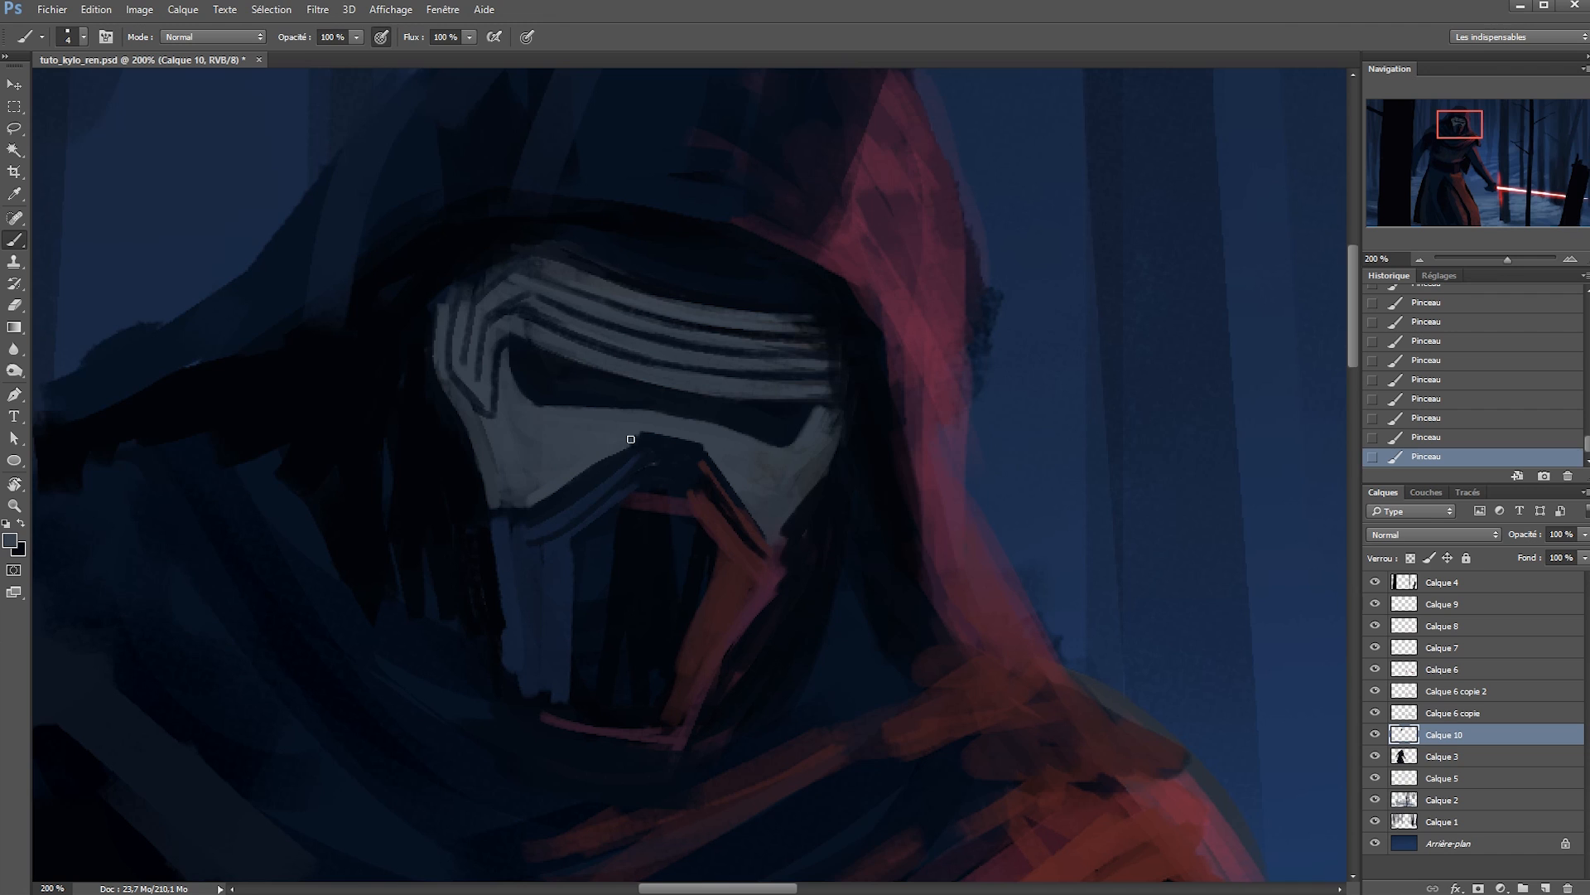
pyautogui.keyDown('alt'); pyautogui.click(556, 490); pyautogui.keyUp('alt')
pyautogui.moveTo(534, 502)
pyautogui.mouseDown()
pyautogui.moveTo(583, 480)
pyautogui.moveTo(499, 509)
pyautogui.mouseUp()
pyautogui.keyDown('alt'); pyautogui.click(593, 473); pyautogui.keyUp('alt')
pyautogui.keyDown('alt'); pyautogui.click(589, 491); pyautogui.keyUp('alt')
pyautogui.keyDown('alt'); pyautogui.click(508, 632); pyautogui.keyUp('alt')
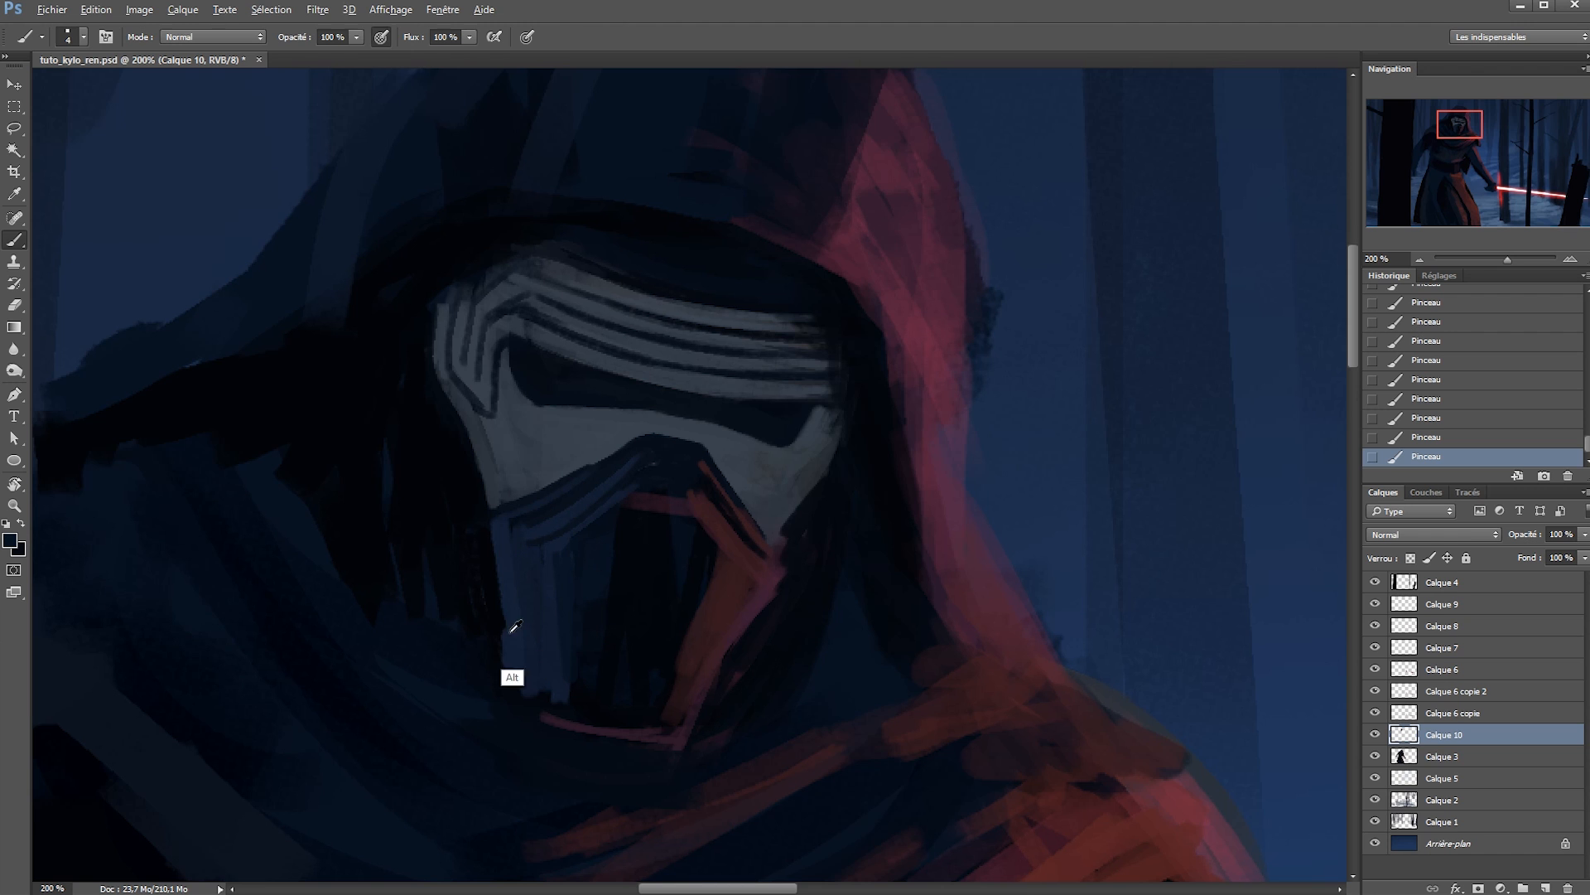
# Draw a dark contour down the mask's shaded cheek and add diagonal grooves across the cheek.
pyautogui.press('z')
pyautogui.moveTo(572, 610); pyautogui.dragTo(488, 609)
pyautogui.moveTo(568, 559); pyautogui.dragTo(688, 560)
pyautogui.press('b')
pyautogui.keyDown('alt'); pyautogui.click(492, 586); pyautogui.keyUp('alt')
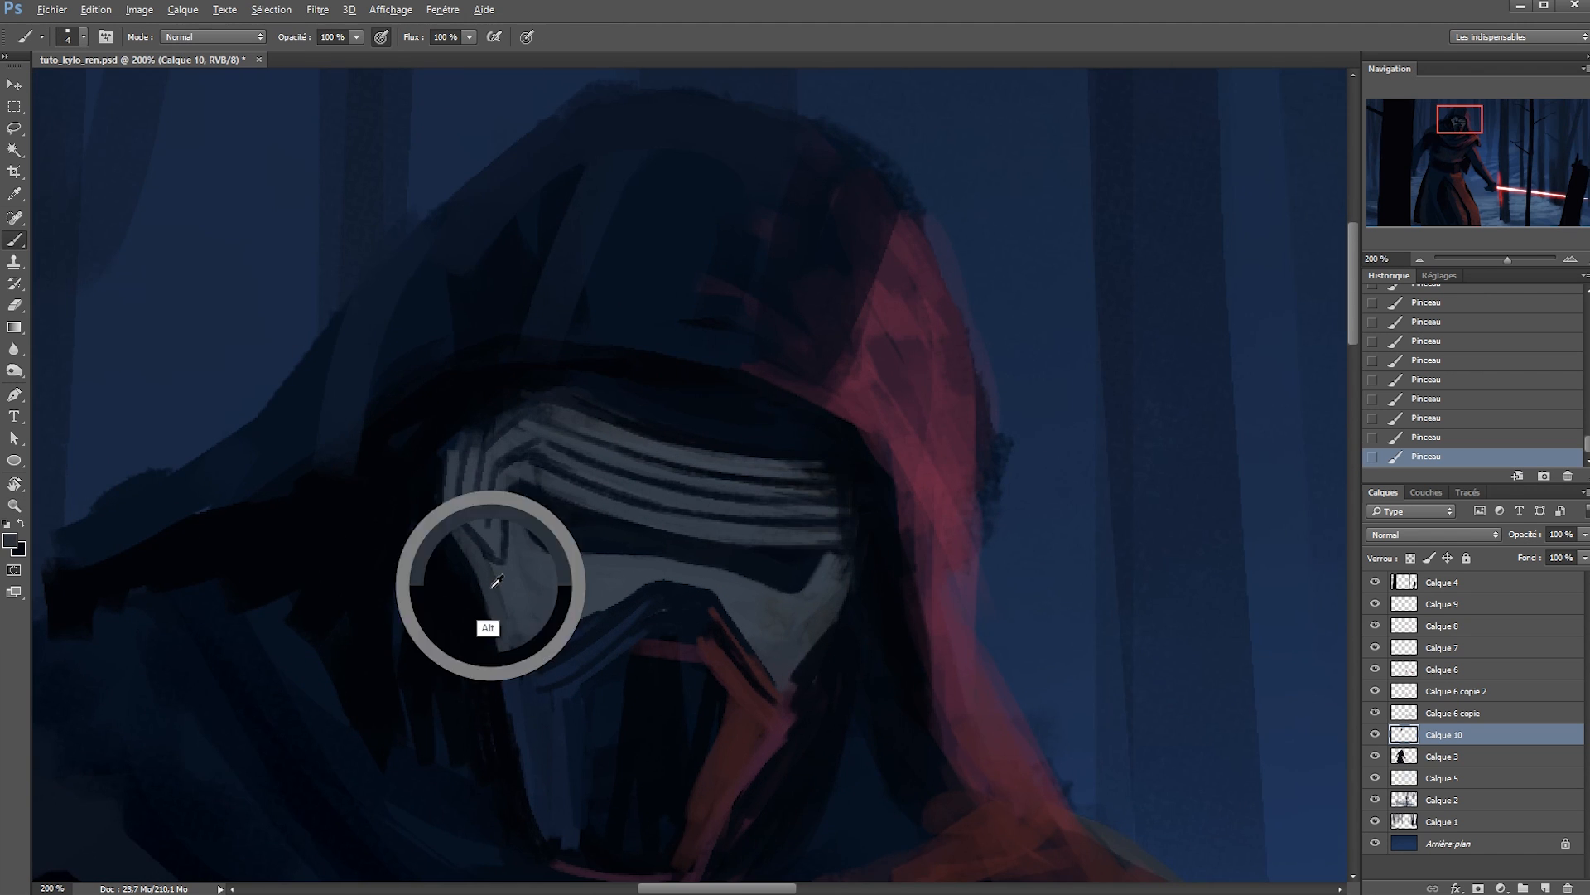
pyautogui.moveTo(489, 566); pyautogui.dragTo(513, 638)
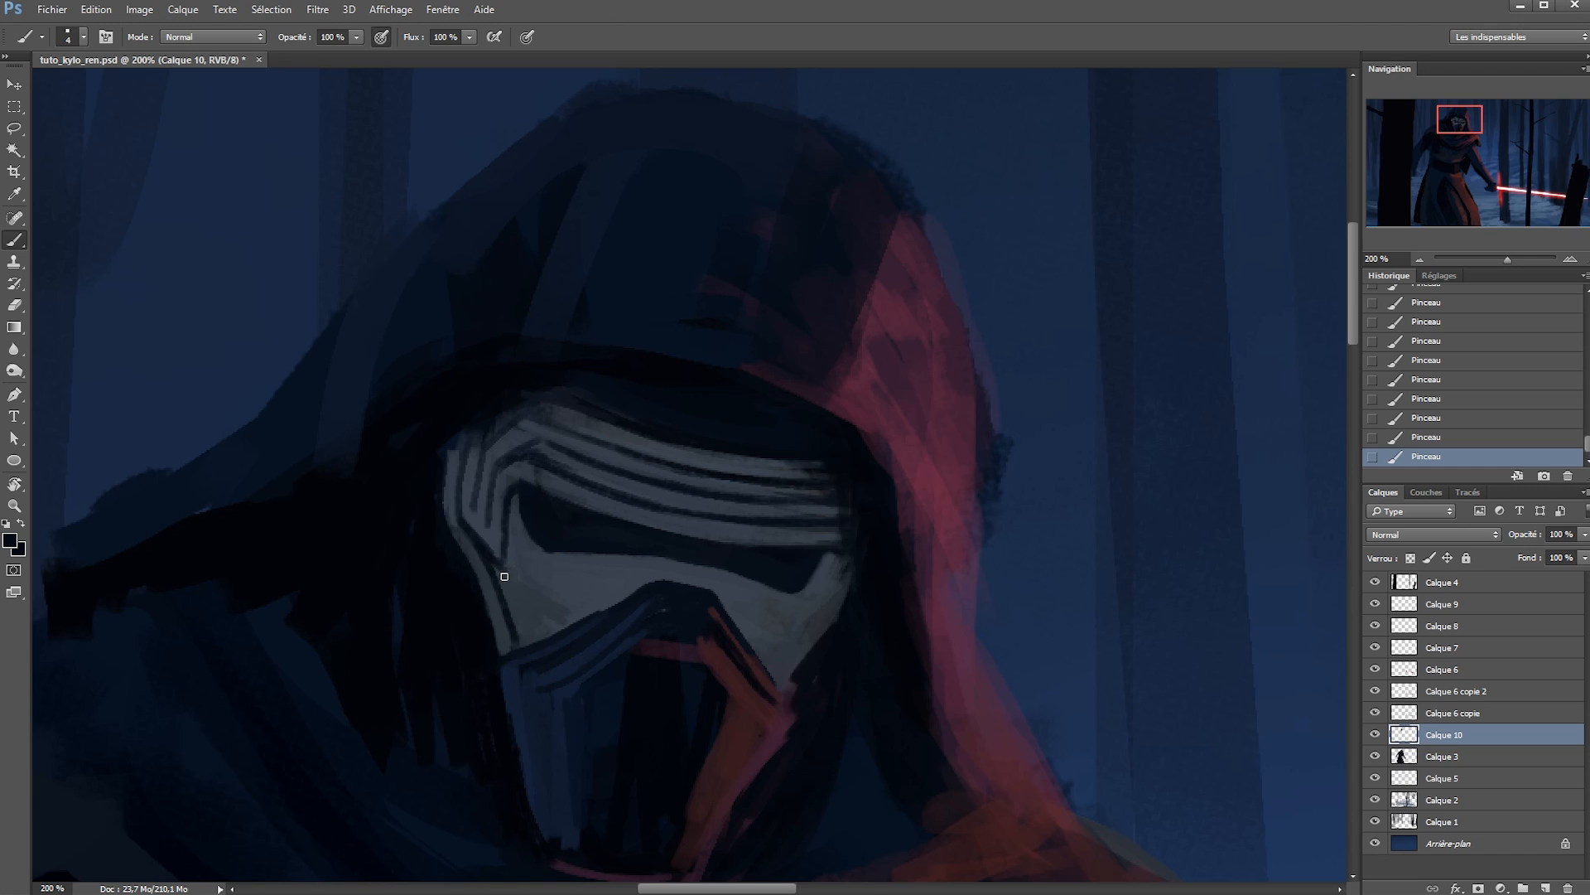
pyautogui.moveTo(501, 573)
pyautogui.mouseDown()
pyautogui.moveTo(573, 614)
pyautogui.moveTo(534, 608)
pyautogui.mouseUp()
pyautogui.moveTo(505, 579); pyautogui.dragTo(573, 621)
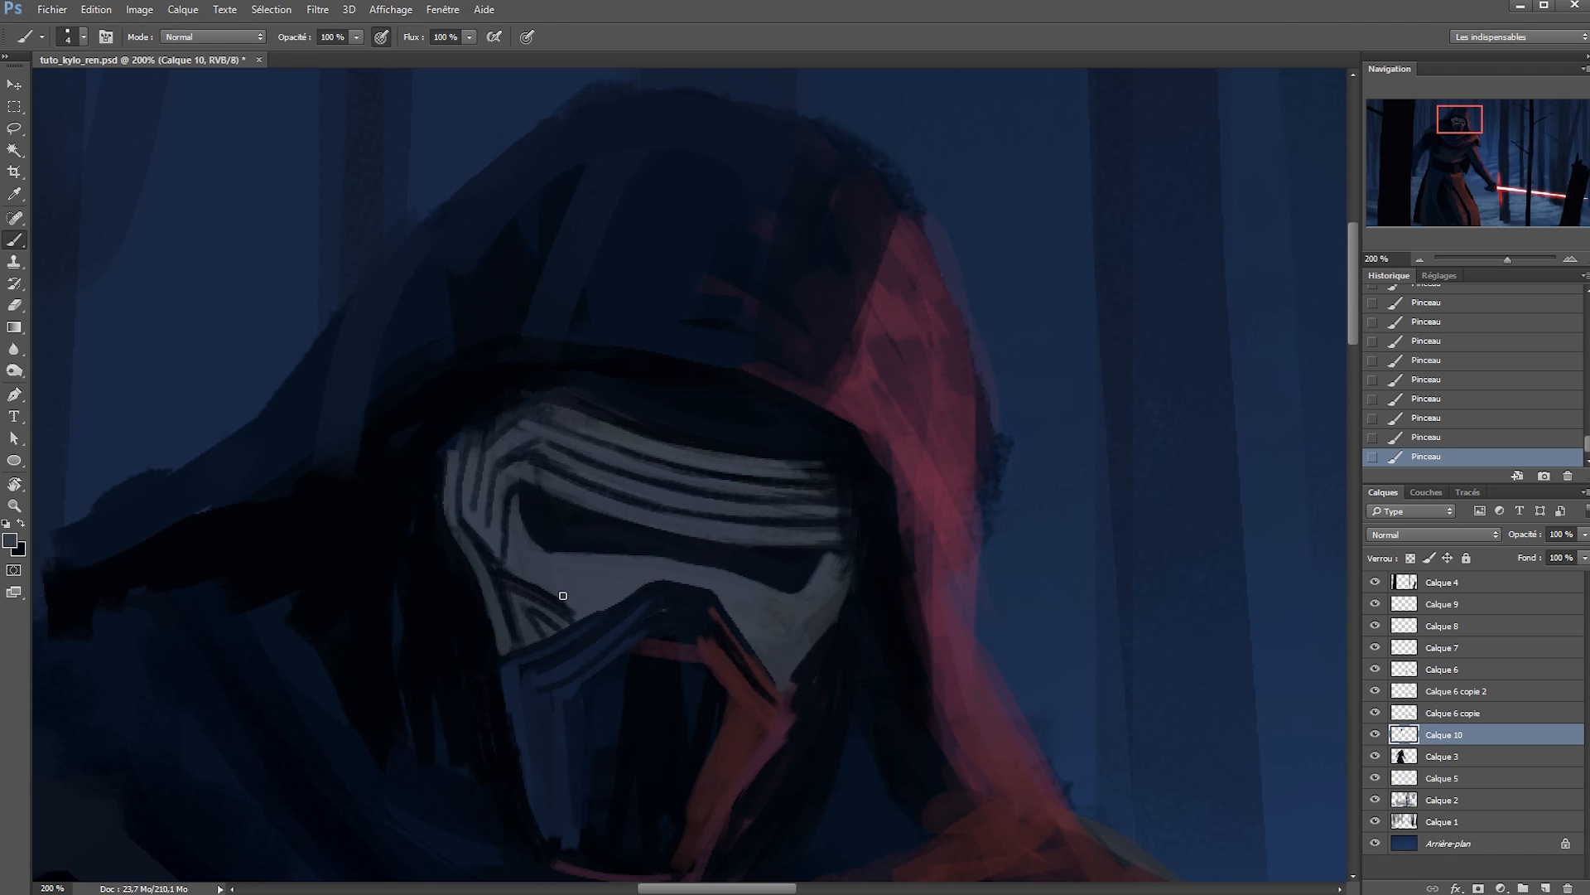
# Draw a dark curved groove beside the mask's nose and darken the lines at the forehead's shaded corner, undoing one stroke.
pyautogui.keyDown('alt'); pyautogui.click(589, 564); pyautogui.keyUp('alt')
pyautogui.moveTo(537, 548); pyautogui.dragTo(674, 571)
pyautogui.keyDown('alt'); pyautogui.click(498, 623); pyautogui.keyUp('alt')
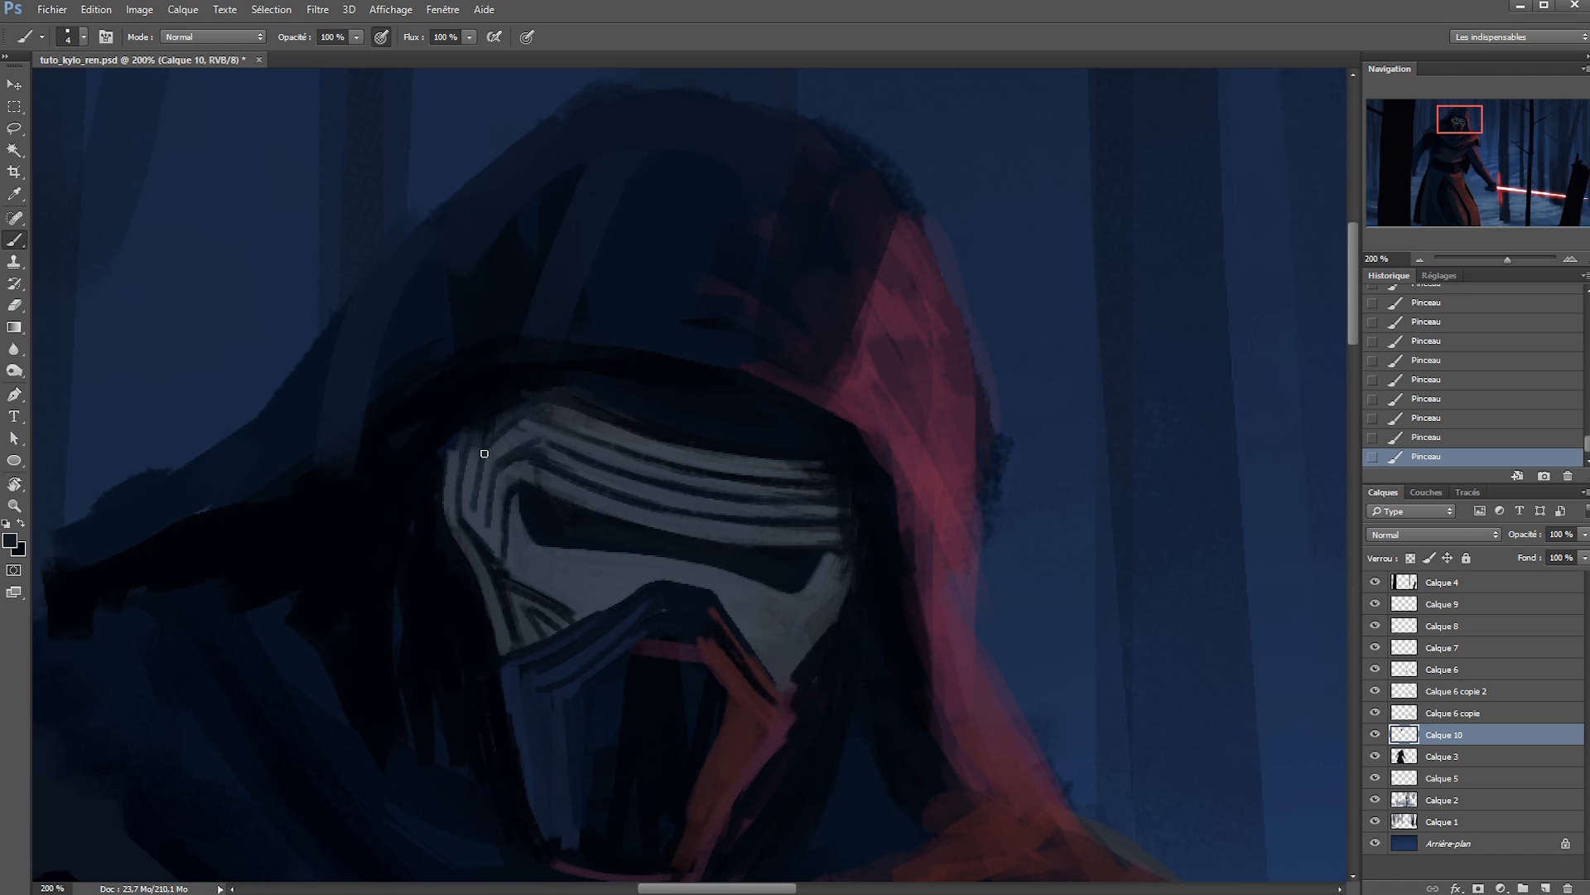
pyautogui.keyDown('alt'); pyautogui.click(488, 415); pyautogui.keyUp('alt')
pyautogui.moveTo(485, 435); pyautogui.dragTo(465, 497)
pyautogui.hotkey('ctrl', 'z')
pyautogui.moveTo(535, 418); pyautogui.dragTo(485, 439)
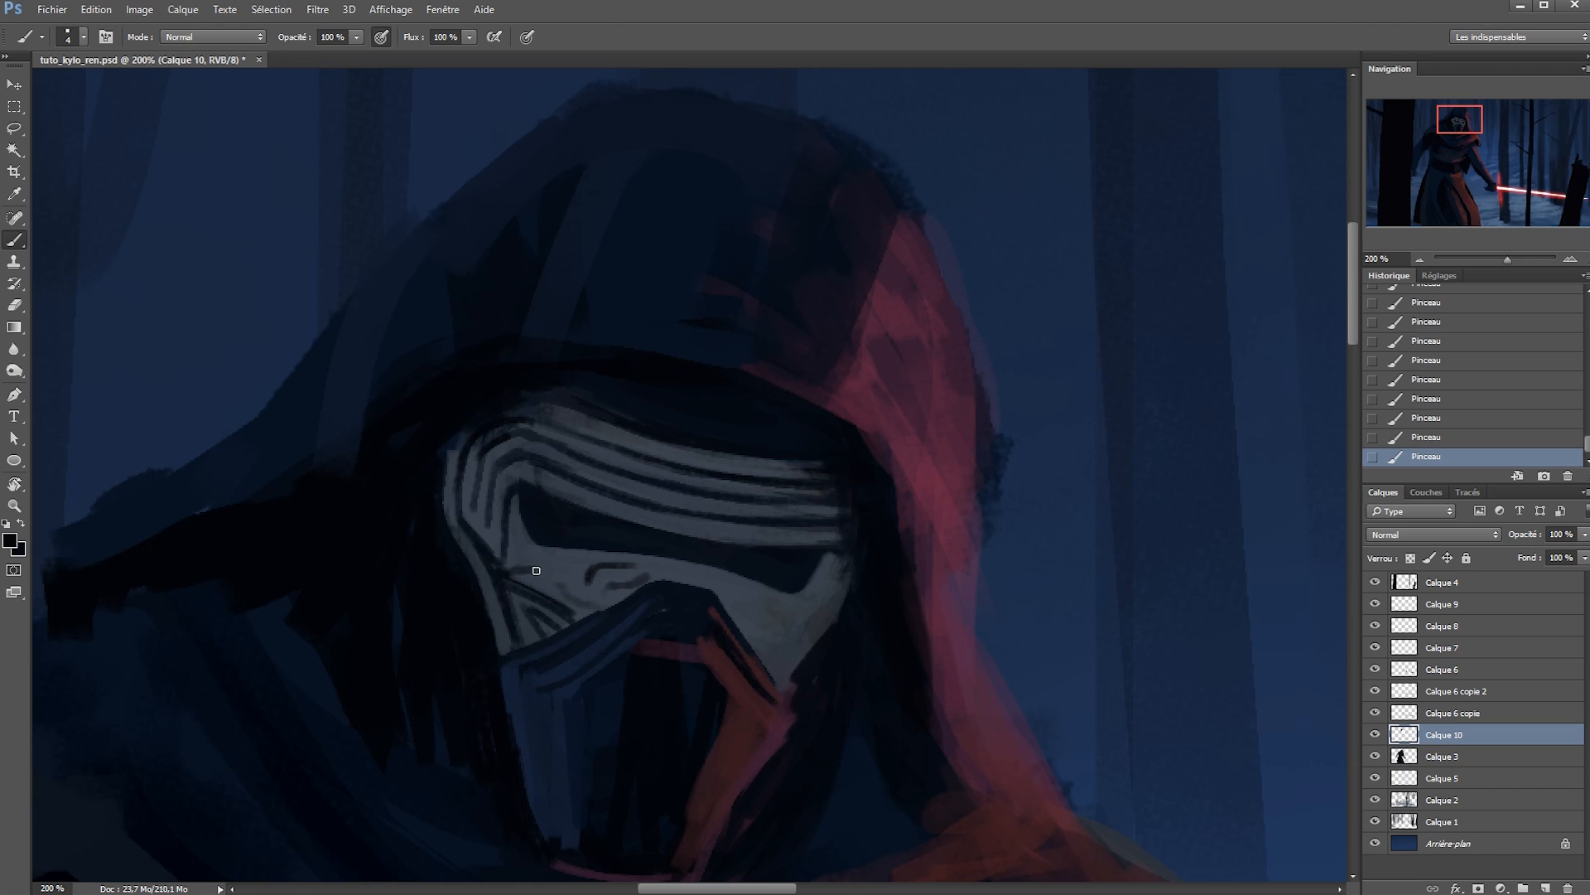
# Add dark contour lines below the visor across the nose and lit cheek, and touch up the grey cheek edge.
pyautogui.moveTo(650, 579); pyautogui.dragTo(721, 584)
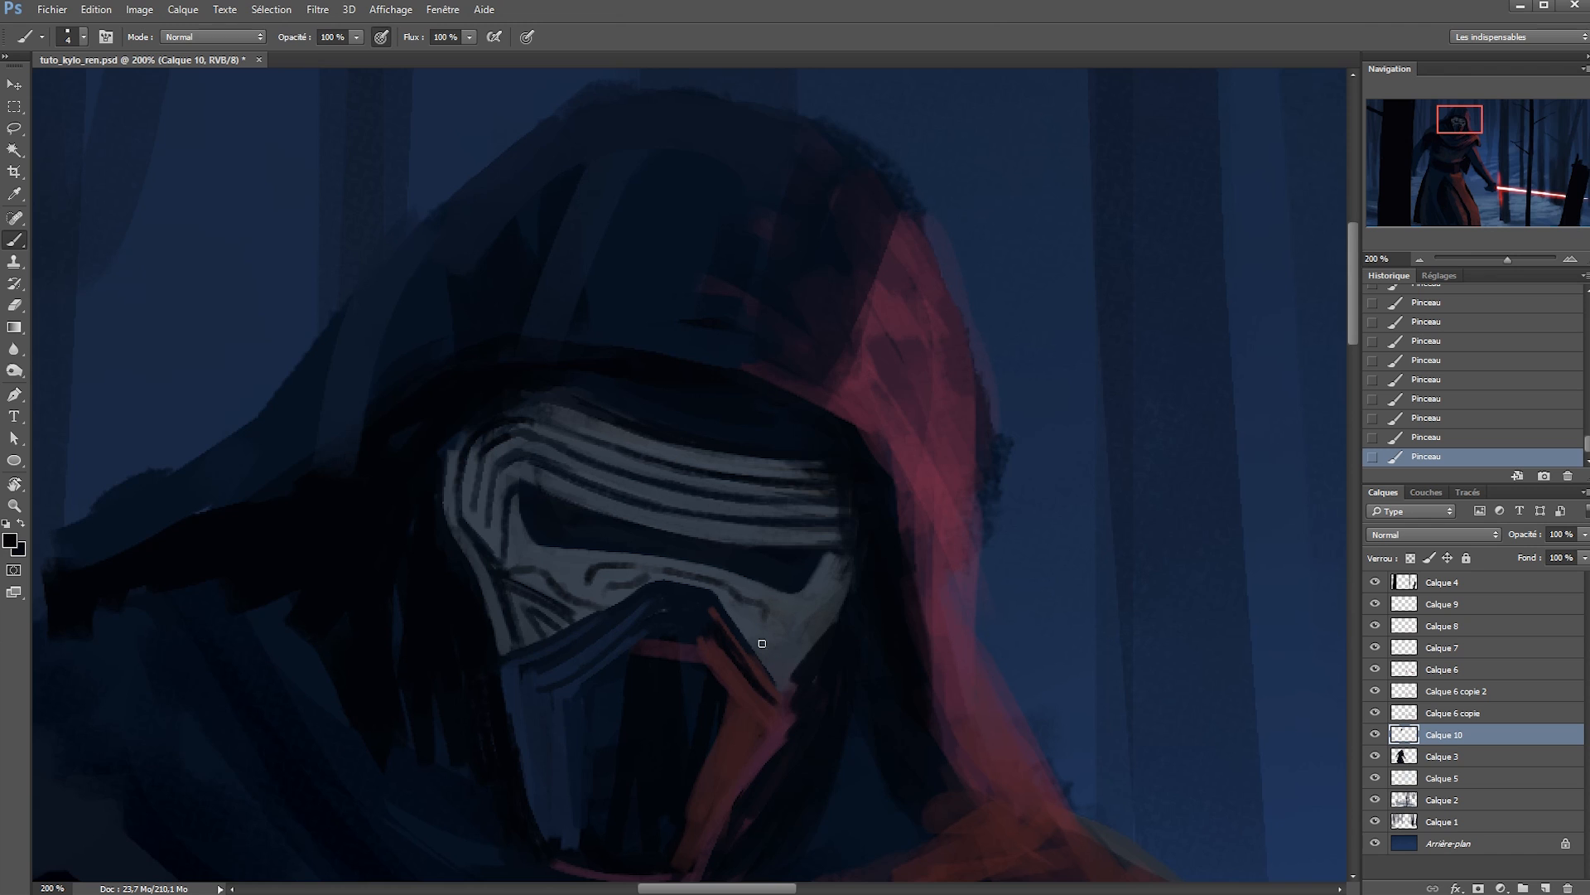
pyautogui.moveTo(838, 580)
pyautogui.mouseDown()
pyautogui.moveTo(760, 671)
pyautogui.moveTo(757, 580)
pyautogui.mouseUp()
pyautogui.keyDown('alt'); pyautogui.click(675, 529); pyautogui.keyUp('alt')
pyautogui.keyDown('alt'); pyautogui.click(723, 544); pyautogui.keyUp('alt')
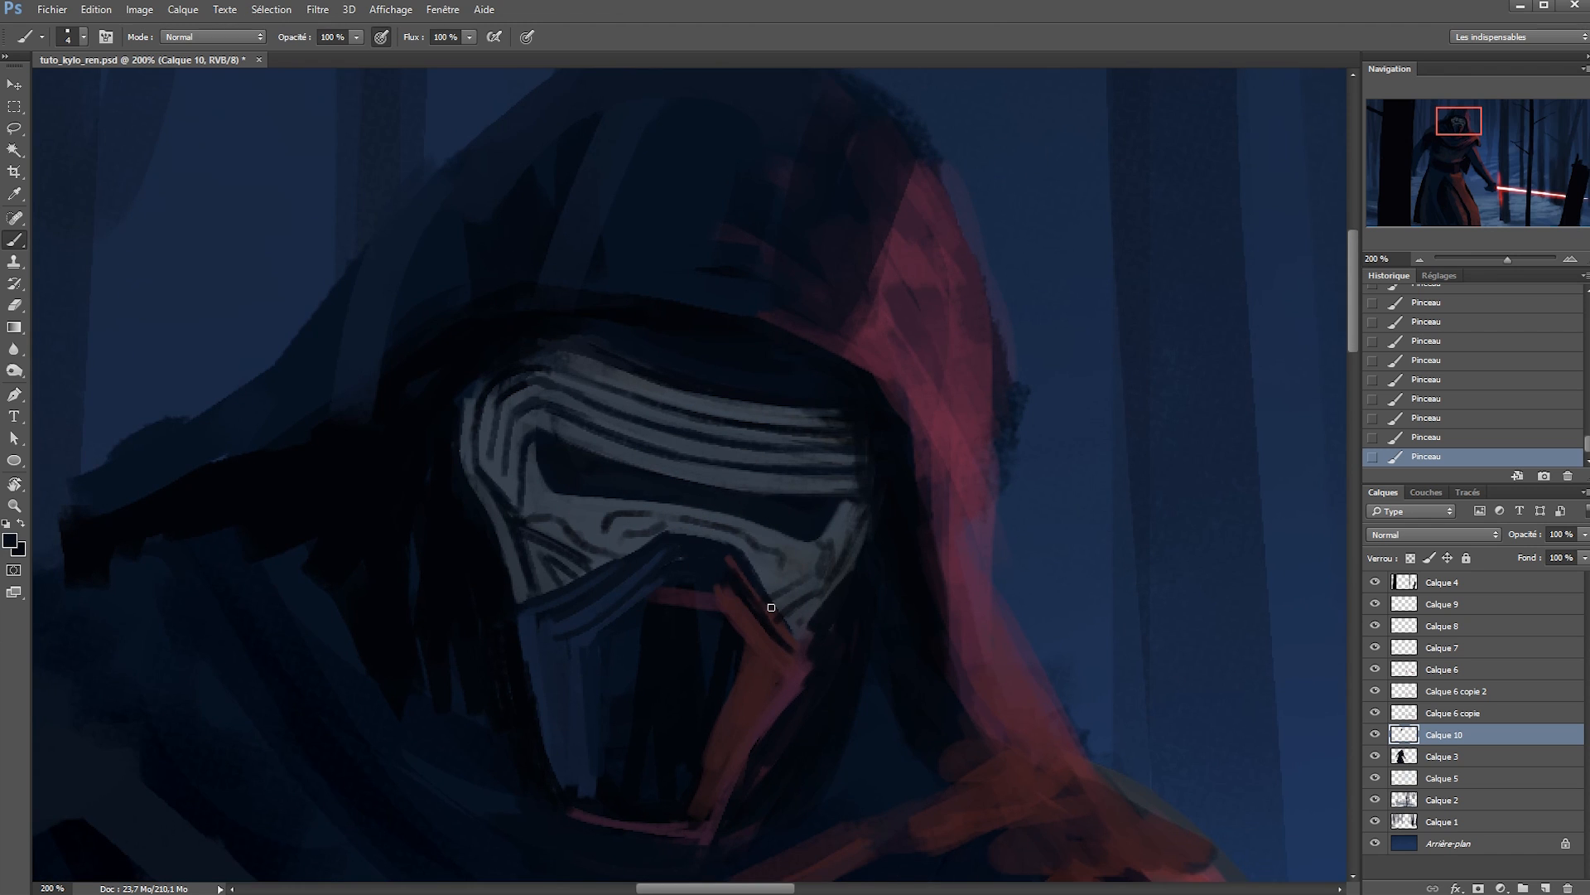
pyautogui.moveTo(813, 480); pyautogui.dragTo(708, 383)
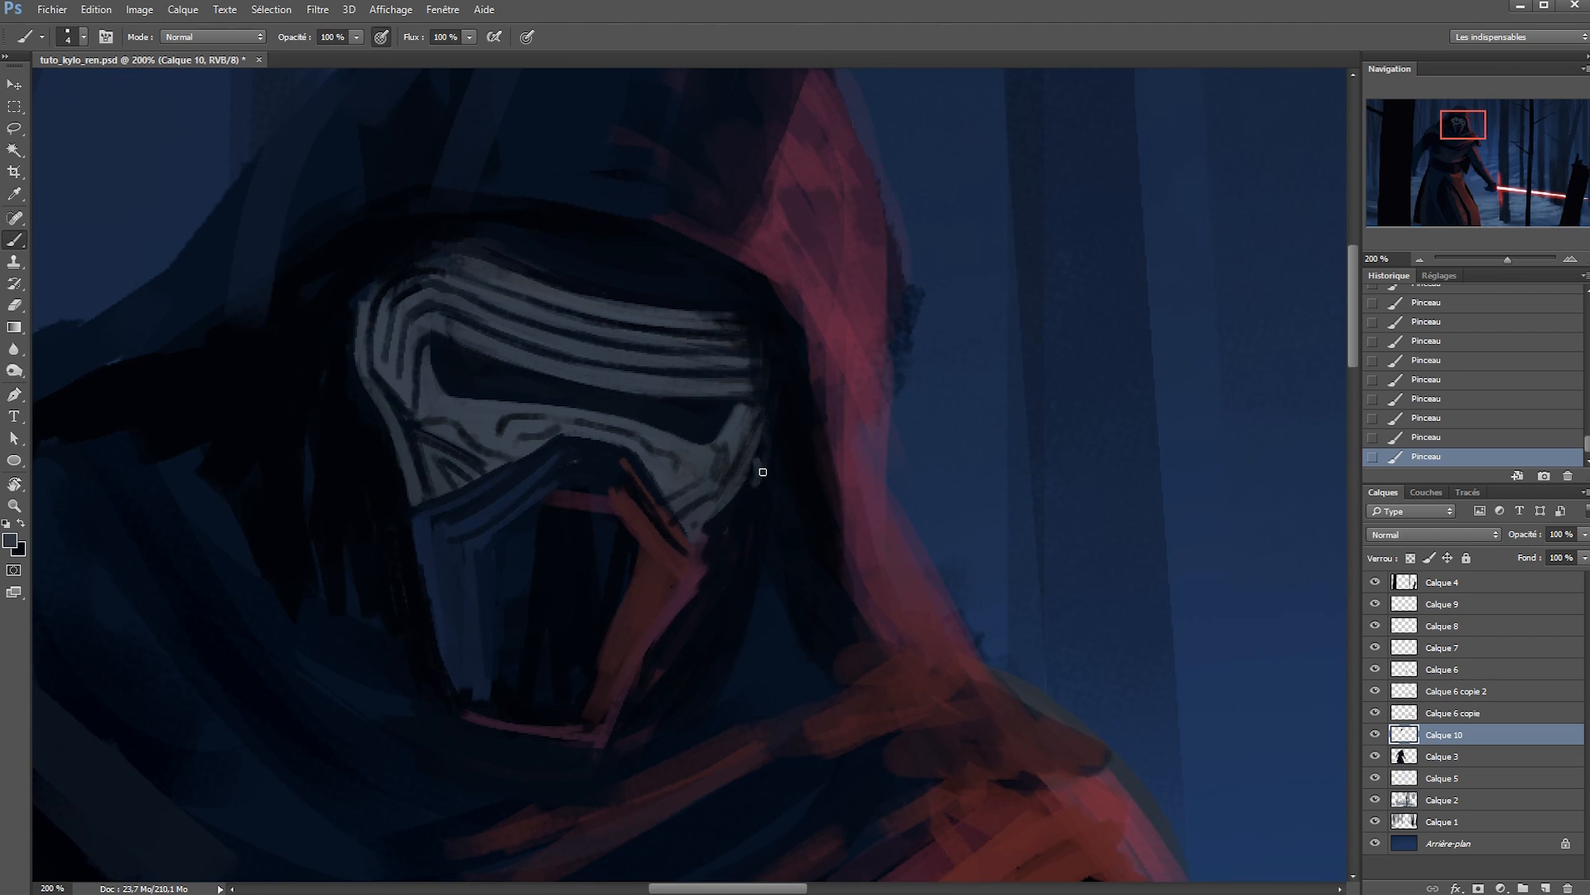
pyautogui.moveTo(714, 571); pyautogui.dragTo(631, 676)
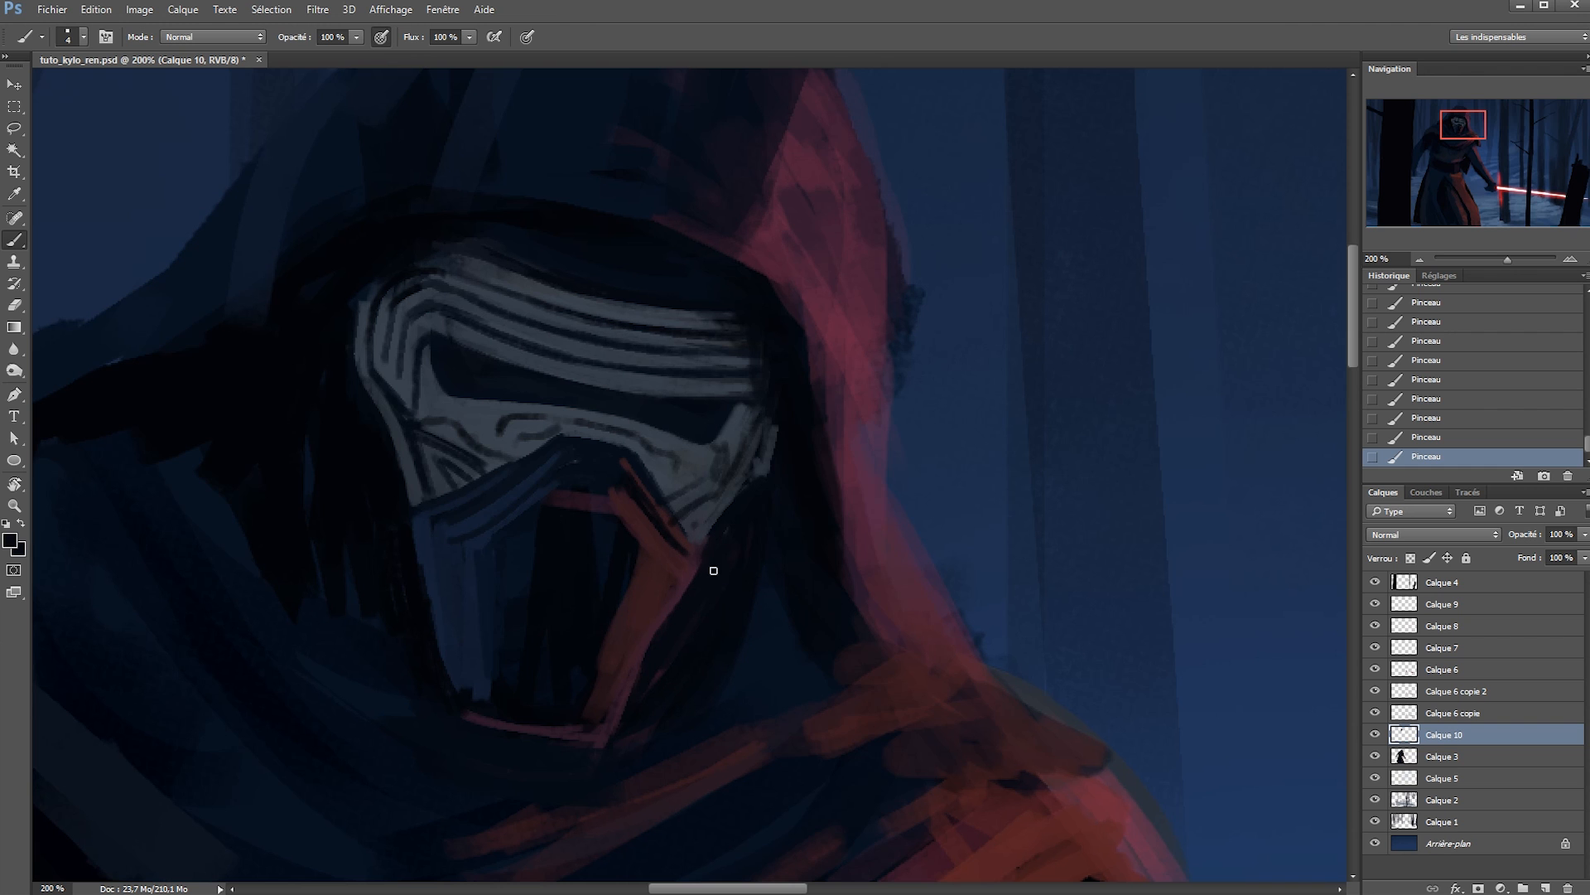
# Flip the whole canvas horizontally and save the painting.
pyautogui.press('z')
pyautogui.keyDown('alt'); pyautogui.click(674, 486); pyautogui.keyUp('alt')
pyautogui.keyDown('alt'); pyautogui.click(688, 503); pyautogui.keyUp('alt')
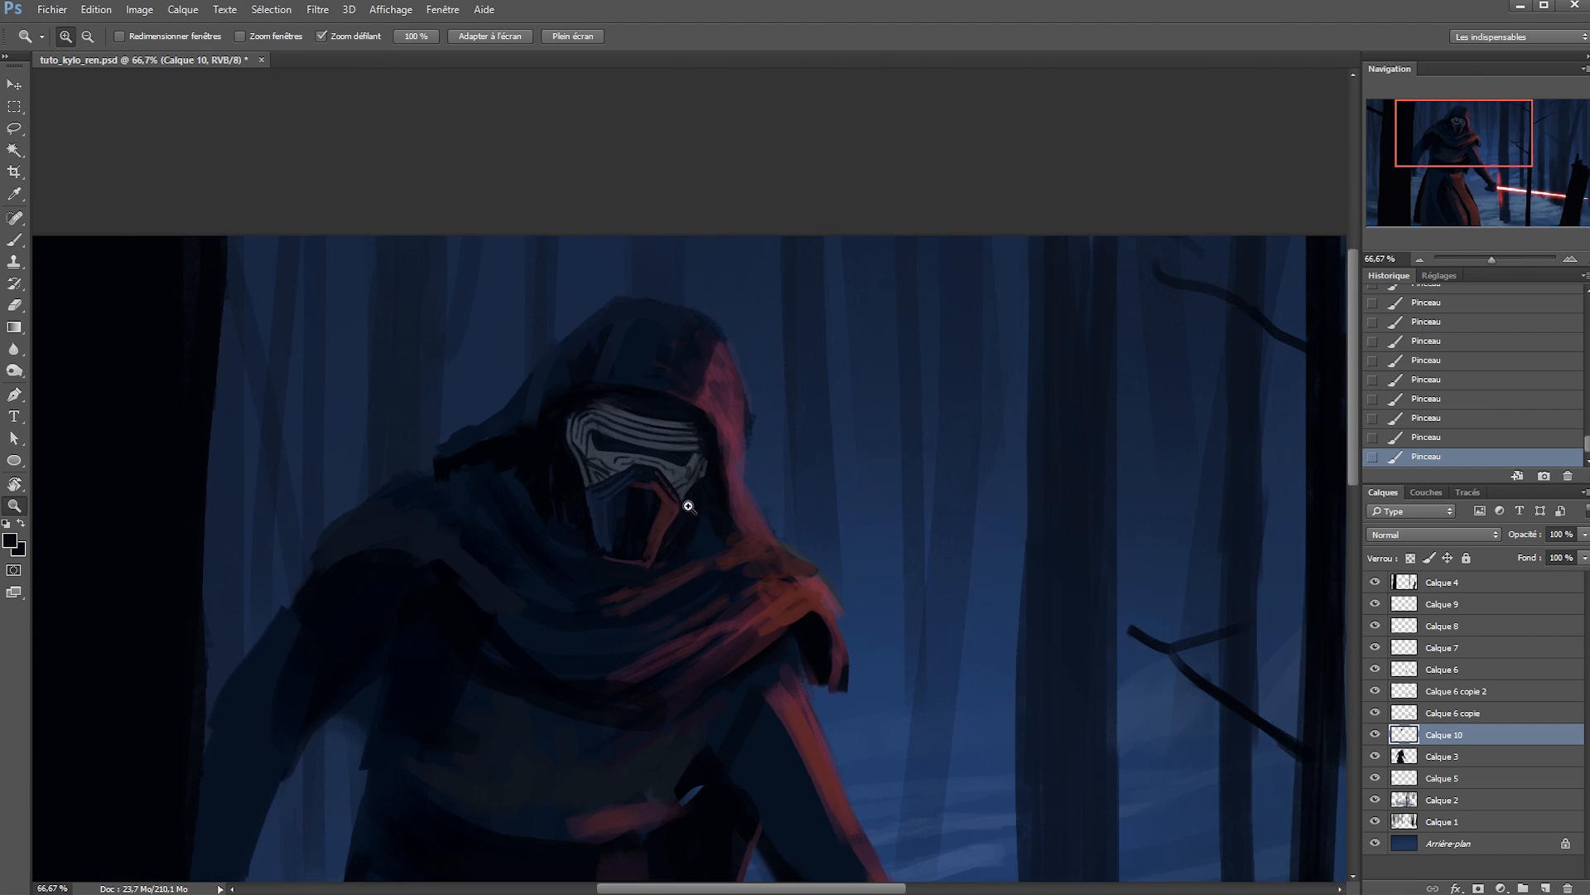
pyautogui.keyDown('alt'); pyautogui.click(686, 504); pyautogui.keyUp('alt')
pyautogui.hotkey('ctrl', 'shift', 'h')
pyautogui.keyDown('alt'); pyautogui.click(720, 530); pyautogui.keyUp('alt')
pyautogui.keyDown('alt'); pyautogui.click(720, 529); pyautogui.keyUp('alt')
pyautogui.click(704, 479)
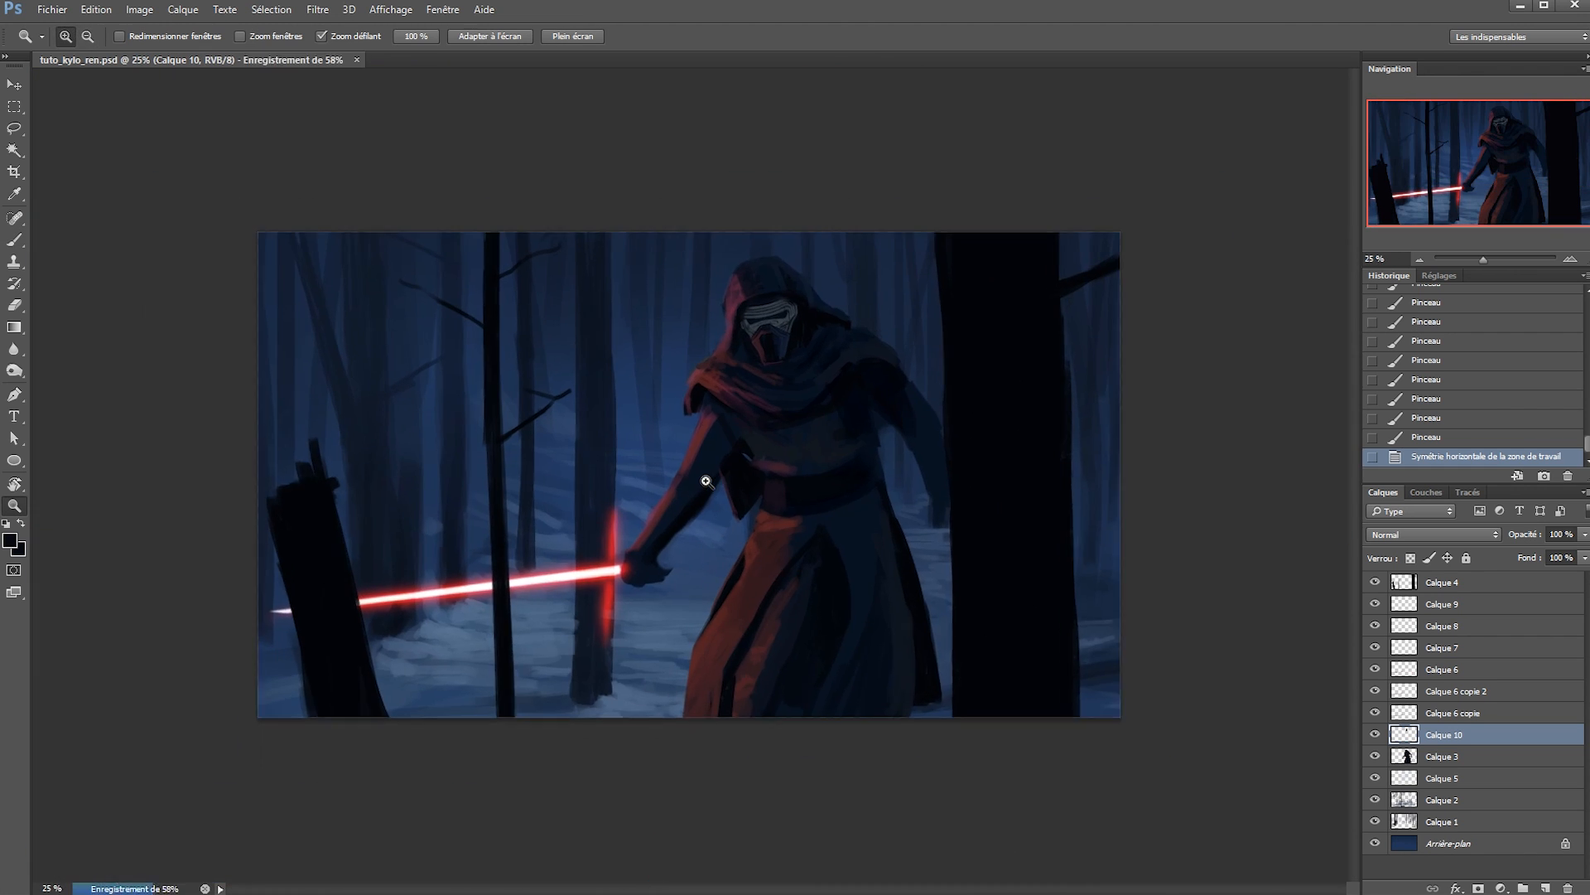
pyautogui.click(706, 479)
# Erase stray paint around the figure and merge the mask layer Calque 10 down into Calque 3.
pyautogui.press('e')
pyautogui.moveTo(633, 618)
pyautogui.mouseDown()
pyautogui.moveTo(713, 540)
pyautogui.moveTo(627, 618)
pyautogui.mouseUp()
pyautogui.hotkey('ctrl', 'e')
pyautogui.moveTo(631, 615); pyautogui.dragTo(694, 565)
# Repaint the scarf below the mask's lit side with sampled colours and reset the painting colours to black and white.
pyautogui.press('b')
pyautogui.keyDown('alt'); pyautogui.click(714, 498); pyautogui.keyUp('alt')
pyautogui.moveTo(696, 503)
pyautogui.mouseDown()
pyautogui.moveTo(688, 473)
pyautogui.moveTo(714, 455)
pyautogui.mouseUp()
pyautogui.moveTo(698, 468); pyautogui.dragTo(734, 447)
pyautogui.keyDown('alt'); pyautogui.click(814, 425); pyautogui.keyUp('alt')
pyautogui.keyDown('alt'); pyautogui.click(894, 176); pyautogui.keyUp('alt')
pyautogui.moveTo(818, 181)
pyautogui.mouseDown()
pyautogui.moveTo(745, 398)
pyautogui.moveTo(811, 364)
pyautogui.mouseUp()
pyautogui.press('d')
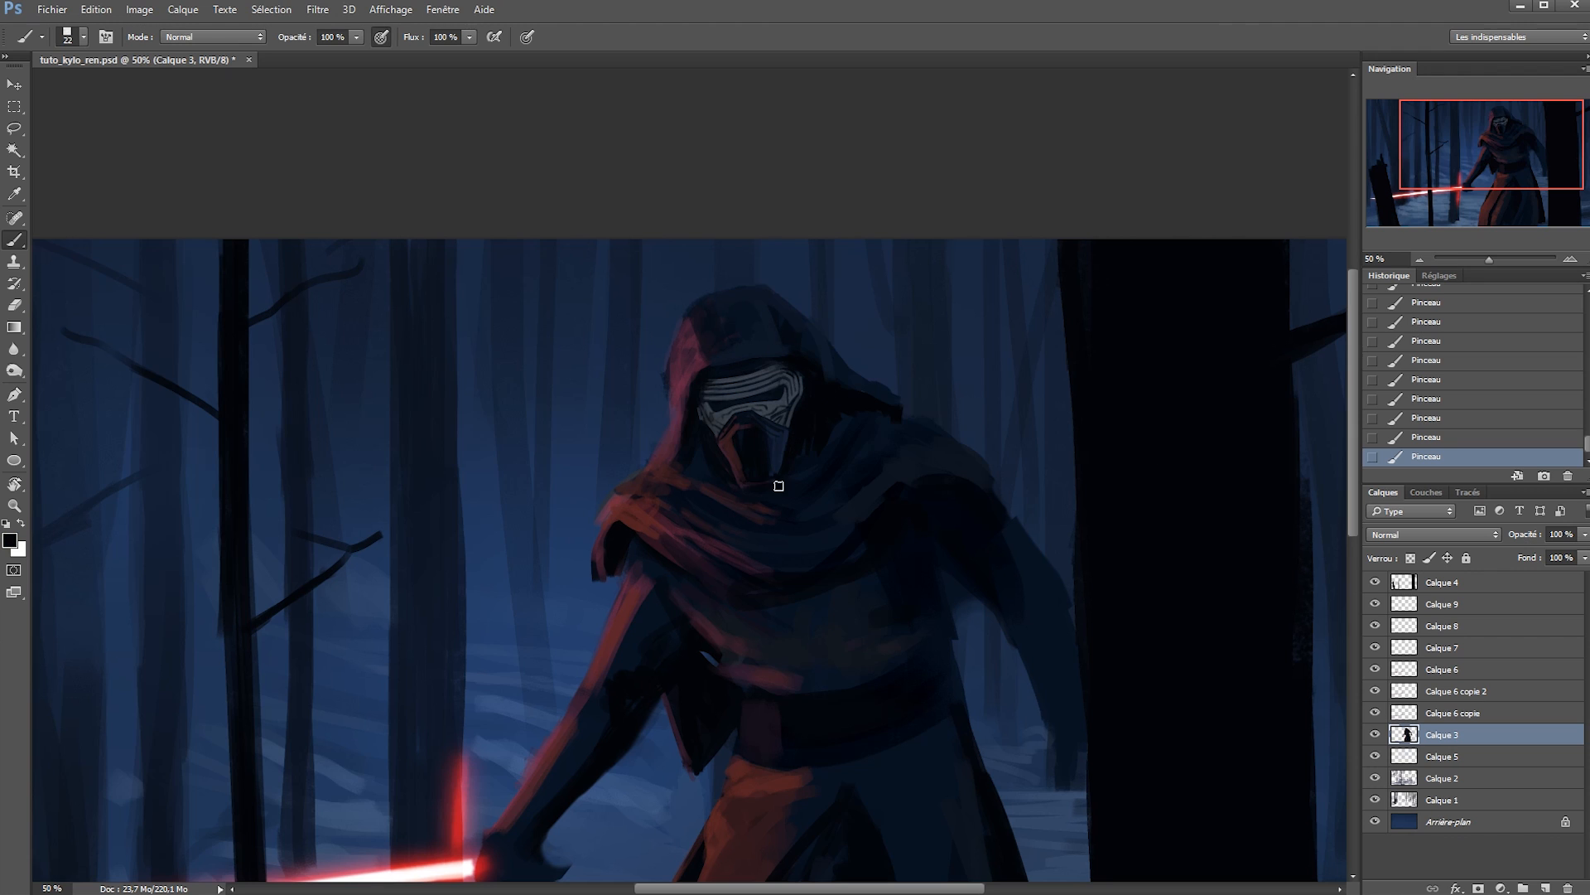
# Paint dark and blue-grey folds over the shaded side of the scarf and clean up its shoulder edge.
pyautogui.keyDown('alt'); pyautogui.click(843, 391); pyautogui.keyUp('alt')
pyautogui.moveTo(873, 418); pyautogui.dragTo(840, 437)
pyautogui.moveTo(851, 484)
pyautogui.mouseDown()
pyautogui.moveTo(880, 454)
pyautogui.moveTo(977, 453)
pyautogui.moveTo(942, 393)
pyautogui.moveTo(922, 448)
pyautogui.moveTo(941, 465)
pyautogui.moveTo(832, 516)
pyautogui.mouseUp()
pyautogui.press('e')
pyautogui.scroll(1, 956, 435)
pyautogui.press('b')
pyautogui.press('e')
pyautogui.hotkey('alt', 'e')
pyautogui.press('b')
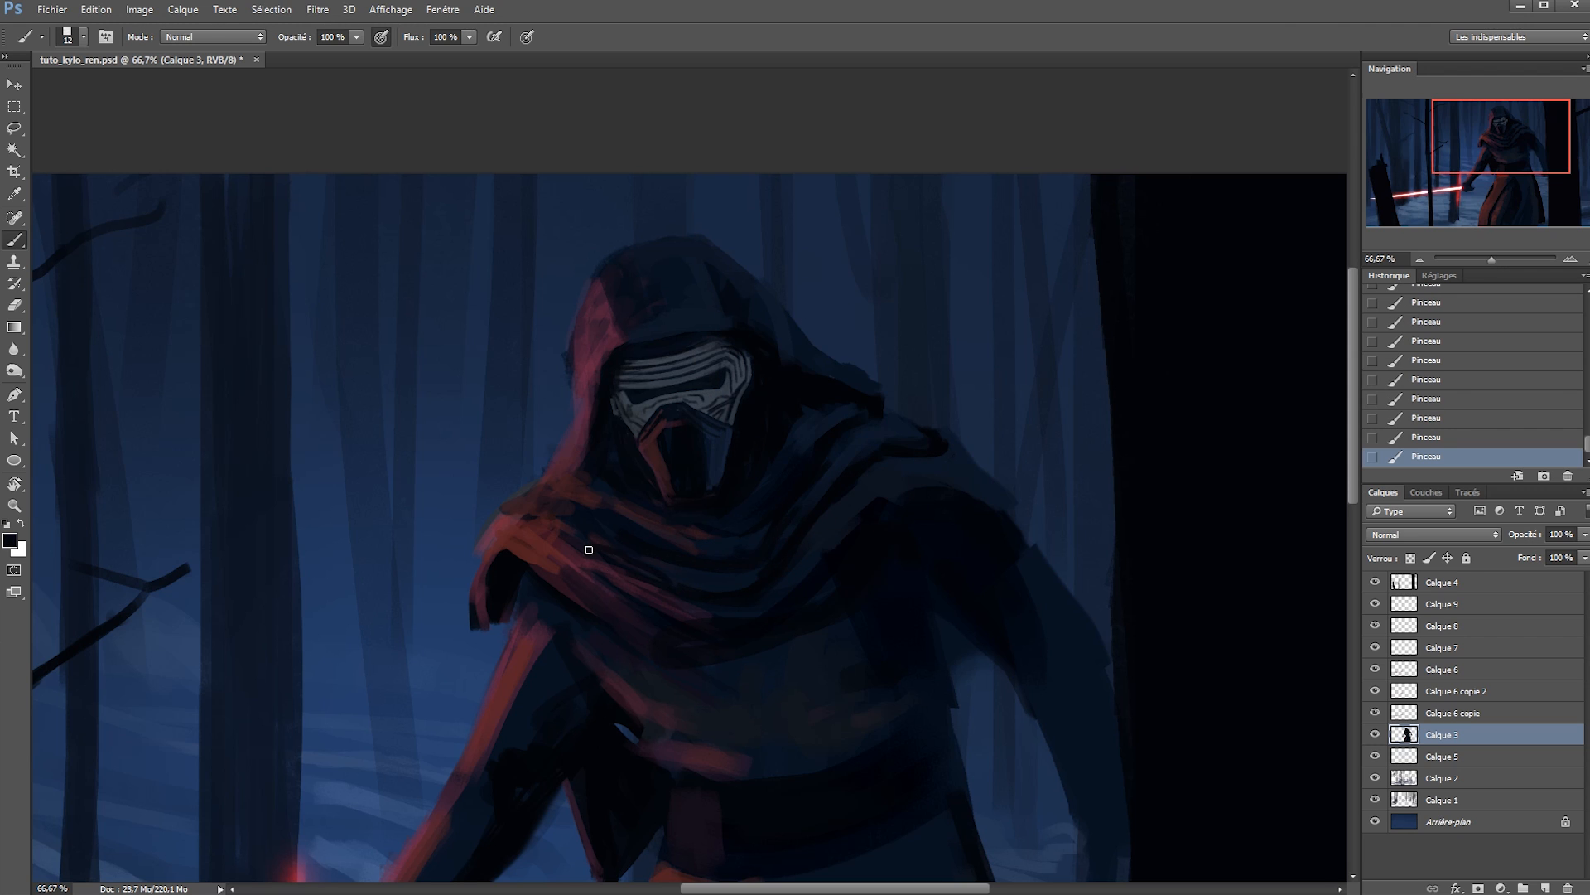
# Extend the scarf's folds from the lit shoulder across the chest and shade the upper torso.
pyautogui.moveTo(638, 619); pyautogui.dragTo(645, 588)
pyautogui.moveTo(870, 561)
pyautogui.mouseDown()
pyautogui.moveTo(788, 561)
pyautogui.moveTo(828, 561)
pyautogui.mouseUp()
pyautogui.keyDown('alt'); pyautogui.click(838, 464); pyautogui.keyUp('alt')
pyautogui.keyDown('alt'); pyautogui.rightClick(839, 435); pyautogui.keyUp('alt')
pyautogui.moveTo(861, 458); pyautogui.dragTo(831, 435)
pyautogui.moveTo(813, 629); pyautogui.dragTo(808, 704)
pyautogui.moveTo(868, 604); pyautogui.dragTo(882, 539)
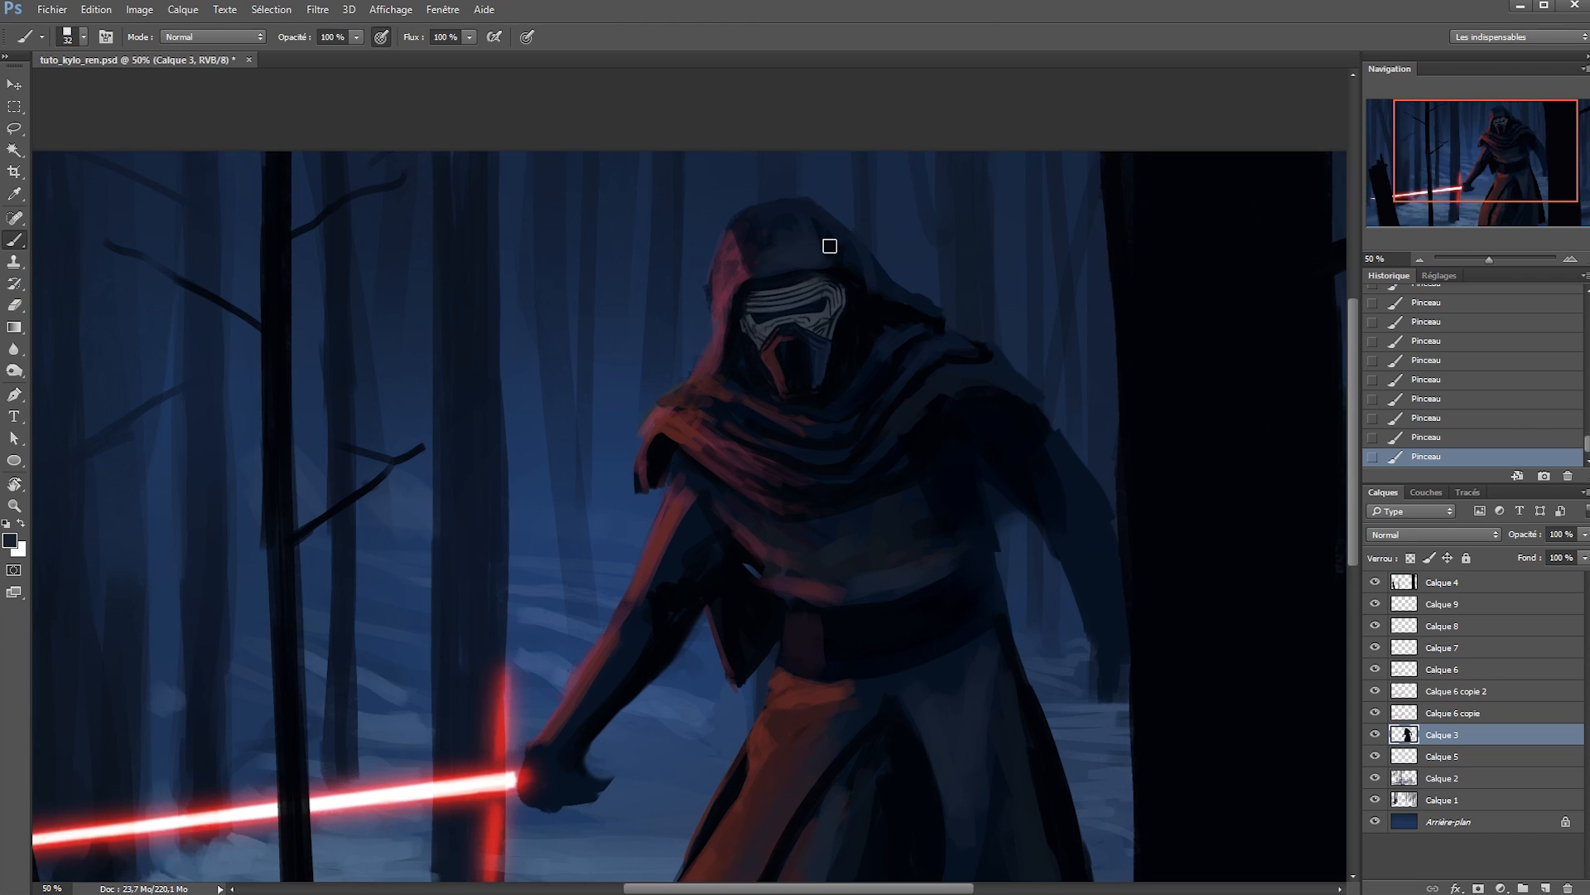
# Repaint the top of the hood in dark blue-grey, undoing one misplaced stroke and adjusting the brush.
pyautogui.press('e')
pyautogui.press('b')
pyautogui.hotkey('ctrl', 'z')
pyautogui.moveTo(786, 253)
pyautogui.mouseDown()
pyautogui.moveTo(806, 232)
pyautogui.moveTo(892, 299)
pyautogui.moveTo(845, 217)
pyautogui.mouseUp()
pyautogui.rightClick(884, 284)
pyautogui.click(991, 329)
pyautogui.press('e')
pyautogui.press('b')
pyautogui.moveTo(826, 212)
pyautogui.mouseDown()
pyautogui.moveTo(766, 207)
pyautogui.moveTo(749, 257)
pyautogui.mouseUp()
# Refine the hood's lit side with muted red strokes from its crown down to the scarf.
pyautogui.press('e')
pyautogui.press('b')
pyautogui.keyDown('alt'); pyautogui.click(747, 291); pyautogui.keyUp('alt')
pyautogui.moveTo(758, 232)
pyautogui.mouseDown()
pyautogui.moveTo(743, 270)
pyautogui.moveTo(728, 257)
pyautogui.mouseUp()
pyautogui.keyDown('alt'); pyautogui.click(656, 568); pyautogui.keyUp('alt')
pyautogui.moveTo(733, 245); pyautogui.dragTo(720, 282)
pyautogui.moveTo(738, 229); pyautogui.dragTo(728, 249)
pyautogui.press('e')
pyautogui.press('b')
pyautogui.moveTo(711, 329)
pyautogui.mouseDown()
pyautogui.moveTo(673, 396)
pyautogui.moveTo(703, 364)
pyautogui.mouseUp()
pyautogui.keyDown('alt'); pyautogui.click(709, 357); pyautogui.keyUp('alt')
pyautogui.keyDown('alt'); pyautogui.click(700, 390); pyautogui.keyUp('alt')
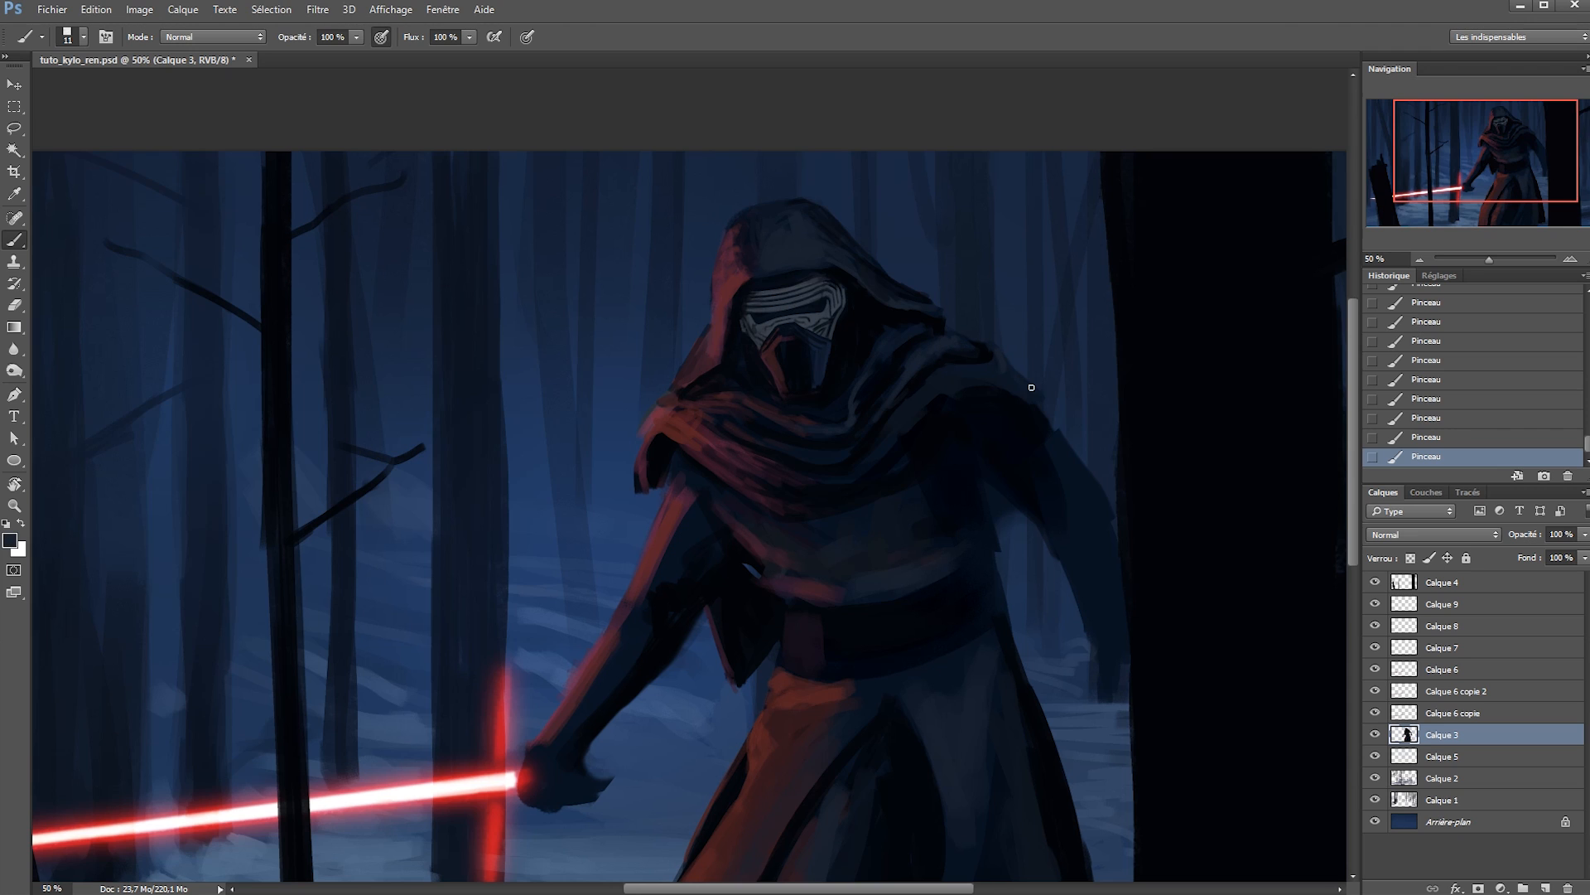
# Shade the torso and repaint the shaded shoulder and upper arm with darker tones, cleaning up their edges.
pyautogui.moveTo(911, 497)
pyautogui.mouseDown()
pyautogui.moveTo(928, 497)
pyautogui.moveTo(893, 553)
pyautogui.moveTo(899, 440)
pyautogui.moveTo(990, 465)
pyautogui.moveTo(962, 473)
pyautogui.moveTo(973, 417)
pyautogui.moveTo(1005, 494)
pyautogui.mouseUp()
pyautogui.keyDown('alt'); pyautogui.click(922, 532); pyautogui.keyUp('alt')
pyautogui.keyDown('alt'); pyautogui.click(815, 540); pyautogui.keyUp('alt')
pyautogui.keyDown('alt'); pyautogui.click(924, 391); pyautogui.keyUp('alt')
pyautogui.moveTo(1014, 430); pyautogui.dragTo(1054, 517)
pyautogui.press('e')
pyautogui.moveTo(1021, 488); pyautogui.dragTo(1034, 524)
pyautogui.press('b')
pyautogui.moveTo(1056, 414)
pyautogui.mouseDown()
pyautogui.moveTo(1084, 497)
pyautogui.moveTo(1037, 345)
pyautogui.moveTo(1044, 401)
pyautogui.moveTo(990, 411)
pyautogui.mouseUp()
pyautogui.press('e')
pyautogui.press('b')
pyautogui.press('e')
pyautogui.press('b')
# Paint blue-grey highlights and dark folds on the shaded side of the scarf, the hood's edge and the torso.
pyautogui.keyDown('alt'); pyautogui.click(907, 373); pyautogui.keyUp('alt')
pyautogui.moveTo(882, 436); pyautogui.dragTo(880, 396)
pyautogui.moveTo(936, 352); pyautogui.dragTo(969, 331)
pyautogui.moveTo(851, 326)
pyautogui.mouseDown()
pyautogui.moveTo(881, 320)
pyautogui.moveTo(842, 395)
pyautogui.moveTo(892, 378)
pyautogui.moveTo(903, 303)
pyautogui.moveTo(853, 389)
pyautogui.mouseUp()
pyautogui.keyDown('alt'); pyautogui.click(940, 339); pyautogui.keyUp('alt')
pyautogui.keyDown('alt'); pyautogui.click(896, 343); pyautogui.keyUp('alt')
pyautogui.keyDown('alt'); pyautogui.click(898, 343); pyautogui.keyUp('alt')
pyautogui.keyDown('alt'); pyautogui.click(952, 281); pyautogui.keyUp('alt')
pyautogui.moveTo(920, 274); pyautogui.dragTo(961, 284)
pyautogui.moveTo(852, 522)
pyautogui.mouseDown()
pyautogui.moveTo(802, 415)
pyautogui.moveTo(727, 461)
pyautogui.moveTo(853, 415)
pyautogui.moveTo(816, 477)
pyautogui.moveTo(842, 519)
pyautogui.moveTo(820, 526)
pyautogui.moveTo(753, 486)
pyautogui.moveTo(820, 497)
pyautogui.moveTo(832, 567)
pyautogui.mouseUp()
pyautogui.keyDown('alt'); pyautogui.click(833, 346); pyautogui.keyUp('alt')
# Touch up the figure's robe down to the shaded hem of the skirt with sampled colours and save the file.
pyautogui.rightClick(853, 421)
pyautogui.click(939, 454)
pyautogui.keyDown('alt'); pyautogui.click(778, 463); pyautogui.keyUp('alt')
pyautogui.keyDown('alt'); pyautogui.click(1079, 350); pyautogui.keyUp('alt')
pyautogui.keyDown('alt'); pyautogui.rightClick(855, 473); pyautogui.keyUp('alt')
pyautogui.scroll(-3, 833, 568)
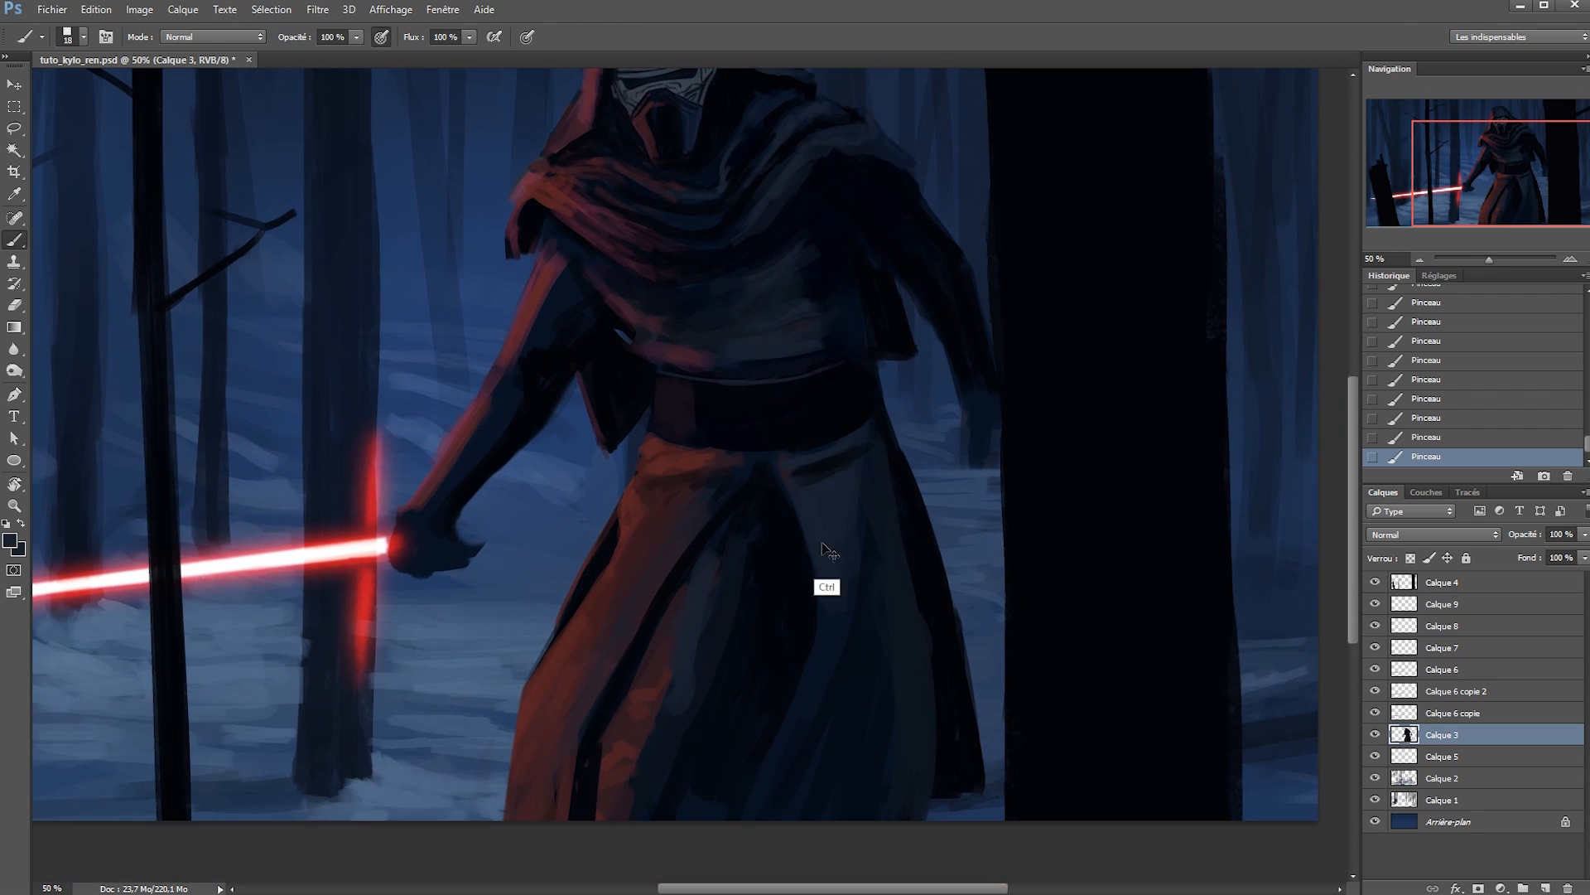
pyautogui.keyDown('alt'); pyautogui.click(940, 729); pyautogui.keyUp('alt')
pyautogui.moveTo(923, 737)
pyautogui.mouseDown()
pyautogui.moveTo(923, 621)
pyautogui.moveTo(932, 757)
pyautogui.mouseUp()
pyautogui.hotkey('ctrl', 's')
# Darken the hood opening beside the mask, refine the hood's shaded edge and save the file.
pyautogui.moveTo(749, 90)
pyautogui.mouseDown()
pyautogui.moveTo(748, 241)
pyautogui.moveTo(838, 379)
pyautogui.mouseUp()
pyautogui.keyDown('alt'); pyautogui.rightClick(714, 370); pyautogui.keyUp('alt')
pyautogui.moveTo(702, 357); pyautogui.dragTo(690, 393)
pyautogui.keyDown('ctrl'); pyautogui.click(715, 331); pyautogui.keyUp('ctrl')
pyautogui.keyDown('alt'); pyautogui.rightClick(709, 387); pyautogui.keyUp('alt')
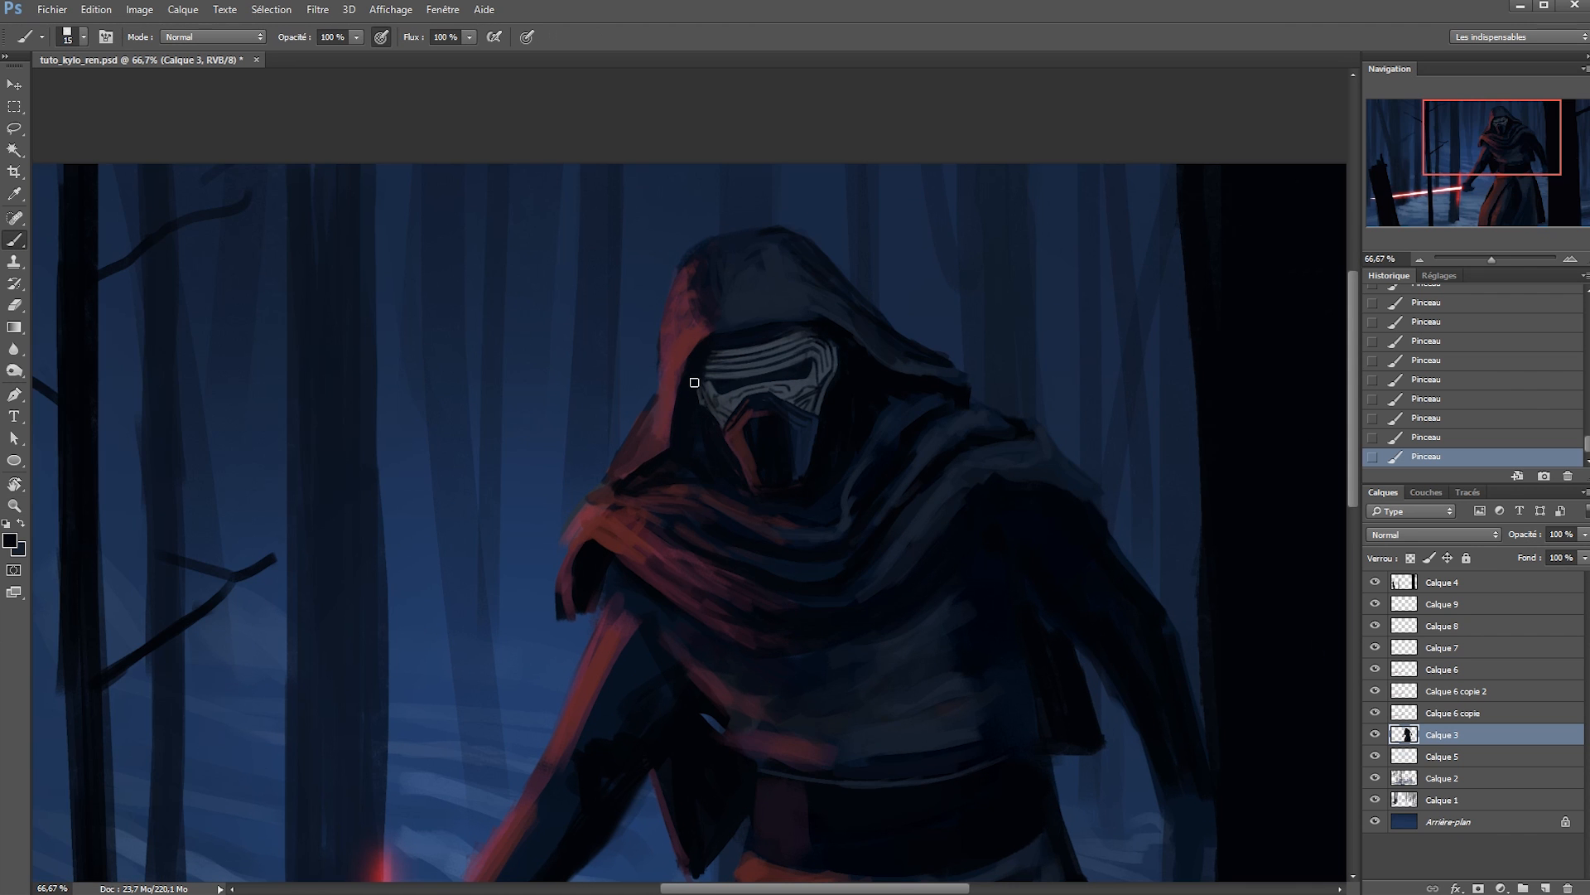
pyautogui.moveTo(848, 337); pyautogui.dragTo(920, 376)
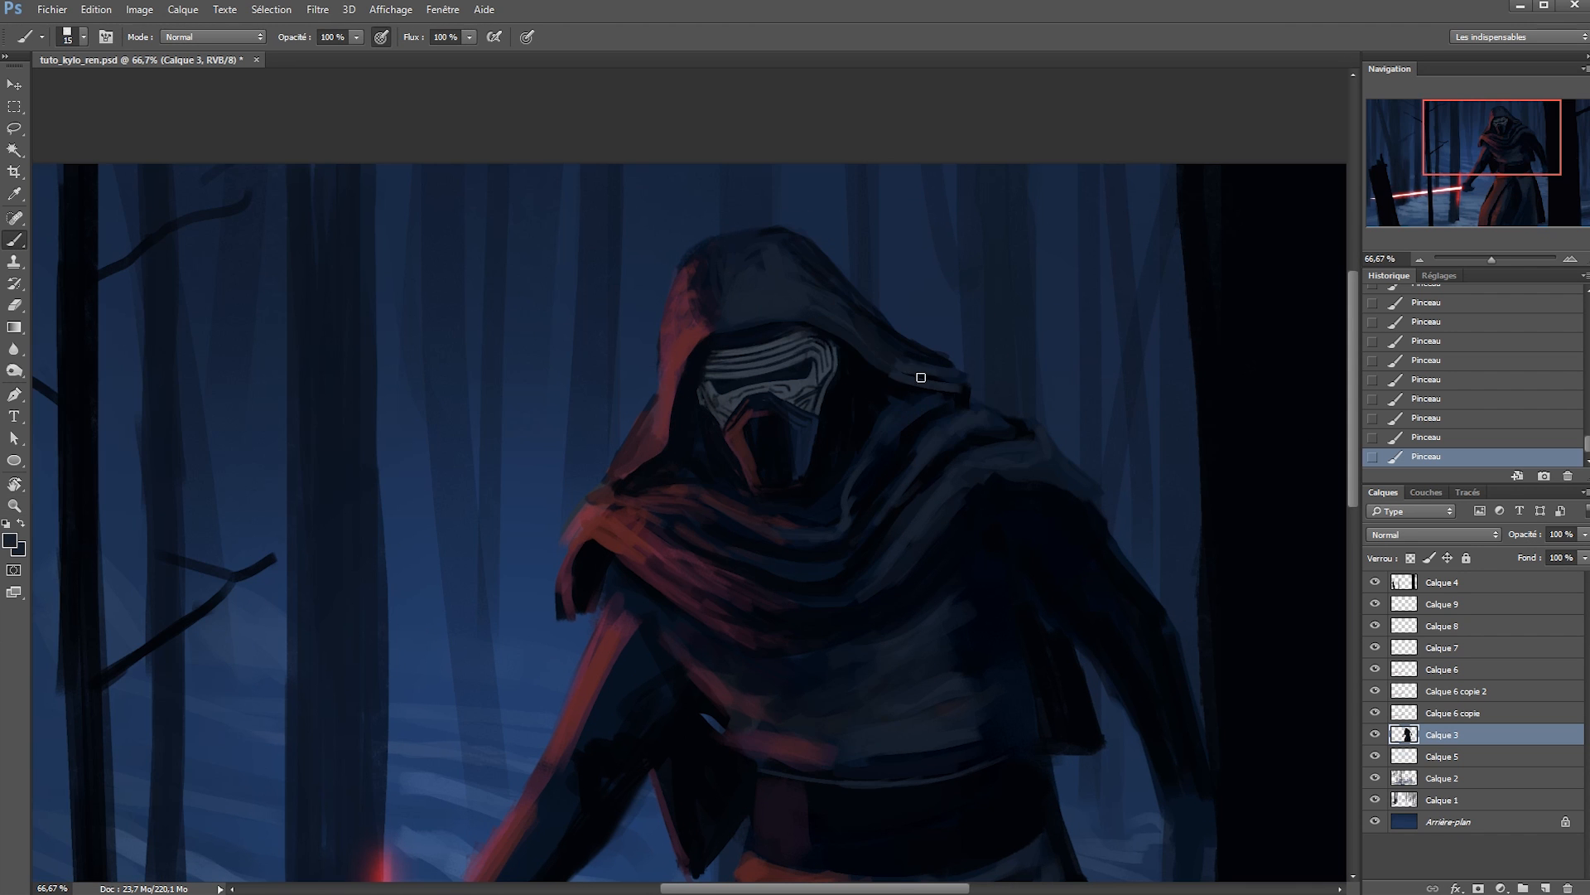
pyautogui.hotkey('ctrl', 's')
# Flip the whole canvas horizontally back to its original orientation.
pyautogui.press('z')
pyautogui.keyDown('alt'); pyautogui.click(951, 440); pyautogui.keyUp('alt')
pyautogui.hotkey('ctrl', 'shift', 'h')
pyautogui.click(622, 464)
# Refine the sleeve of the figure's shaded arm with short dark strokes and save the file.
pyautogui.keyDown('alt'); pyautogui.rightClick(420, 450); pyautogui.keyUp('alt')
pyautogui.moveTo(423, 364); pyautogui.dragTo(425, 414)
pyautogui.moveTo(427, 369); pyautogui.dragTo(439, 418)
pyautogui.moveTo(464, 418)
pyautogui.mouseDown()
pyautogui.moveTo(523, 443)
pyautogui.moveTo(448, 455)
pyautogui.mouseUp()
pyautogui.moveTo(481, 451); pyautogui.dragTo(456, 464)
pyautogui.click(579, 192)
pyautogui.rightClick(496, 438)
pyautogui.click(497, 492)
pyautogui.rightClick(643, 484)
pyautogui.hotkey('ctrl', 's')
pyautogui.press('z')
pyautogui.keyDown('alt'); pyautogui.click(668, 439); pyautogui.keyUp('alt')
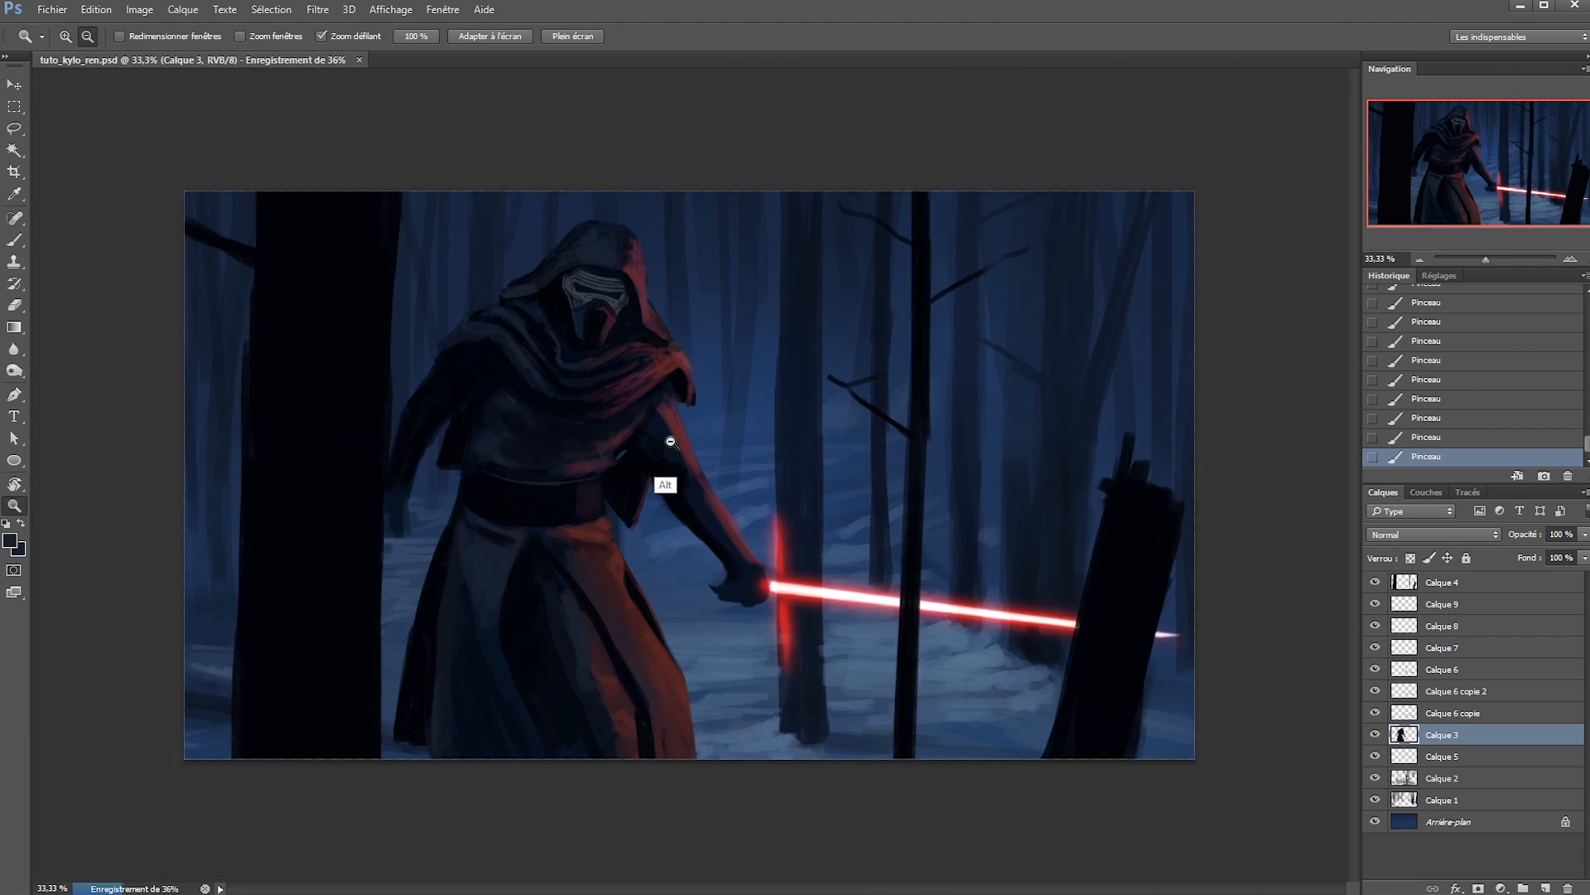
# Bring in another image as a layer beneath Calque 4, transform it with adjusted opacity and hide it.
pyautogui.moveTo(651, 389); pyautogui.dragTo(746, 389)
pyautogui.keyDown('alt'); pyautogui.click(464, 263); pyautogui.keyUp('alt')
pyautogui.press('z')
pyautogui.keyDown('alt'); pyautogui.click(561, 256); pyautogui.keyUp('alt')
pyautogui.press('v')
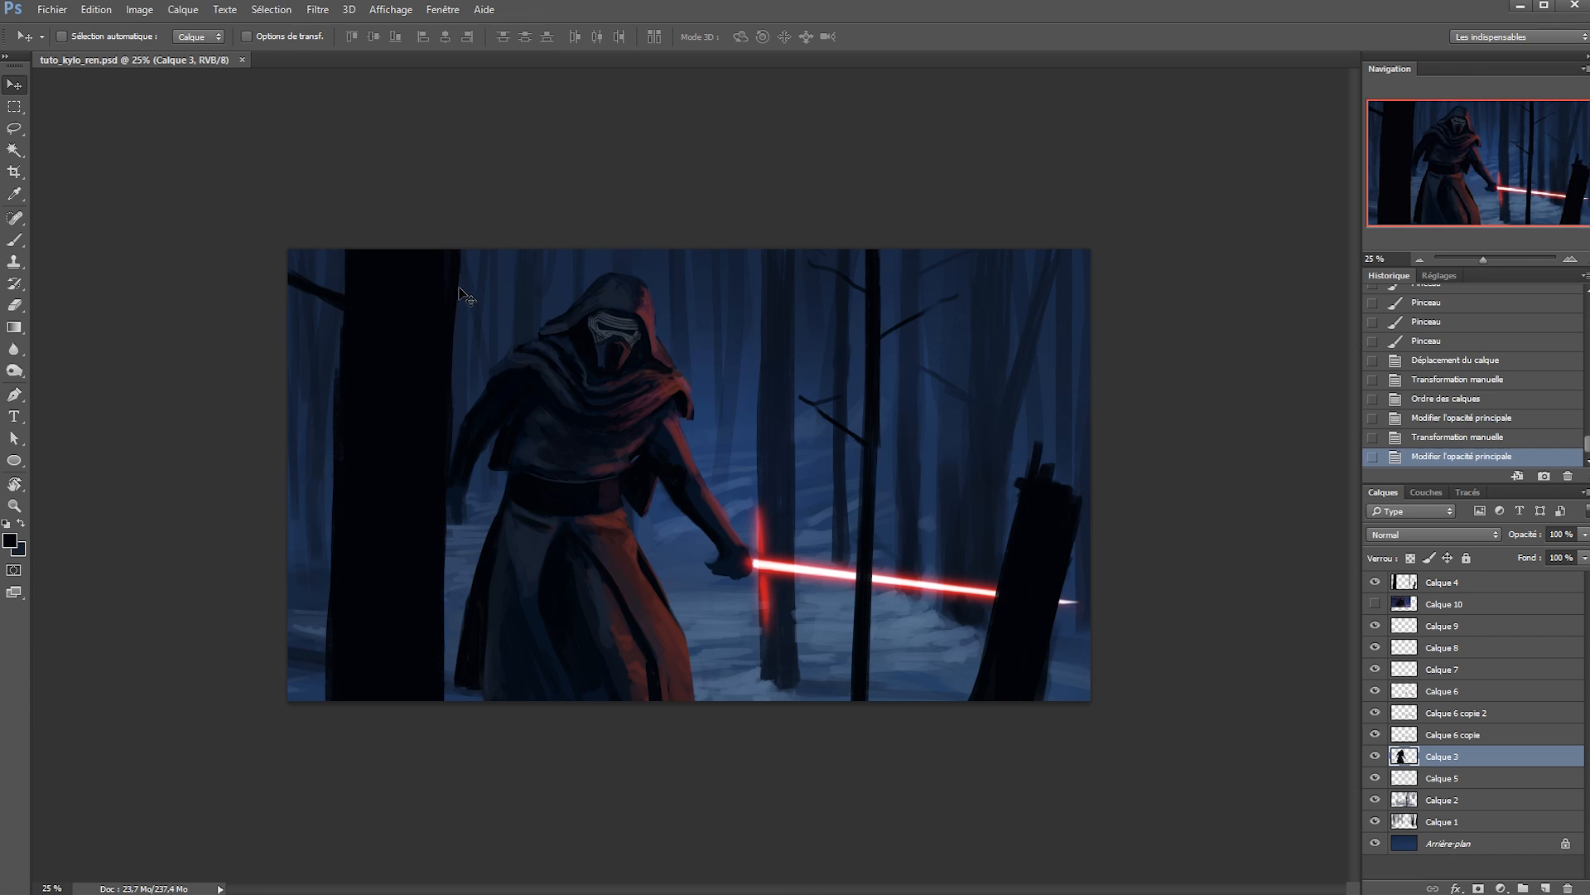
# Liquify the figure on Calque 3 with a 608-size brush, pushing the belt and upper skirt upward.
pyautogui.click(318, 9)
pyautogui.click(318, 31)
pyautogui.hotkey('ctrl', 'z')
pyautogui.click(272, 9)
pyautogui.click(353, 132)
pyautogui.moveTo(372, 315); pyautogui.dragTo(439, 316)
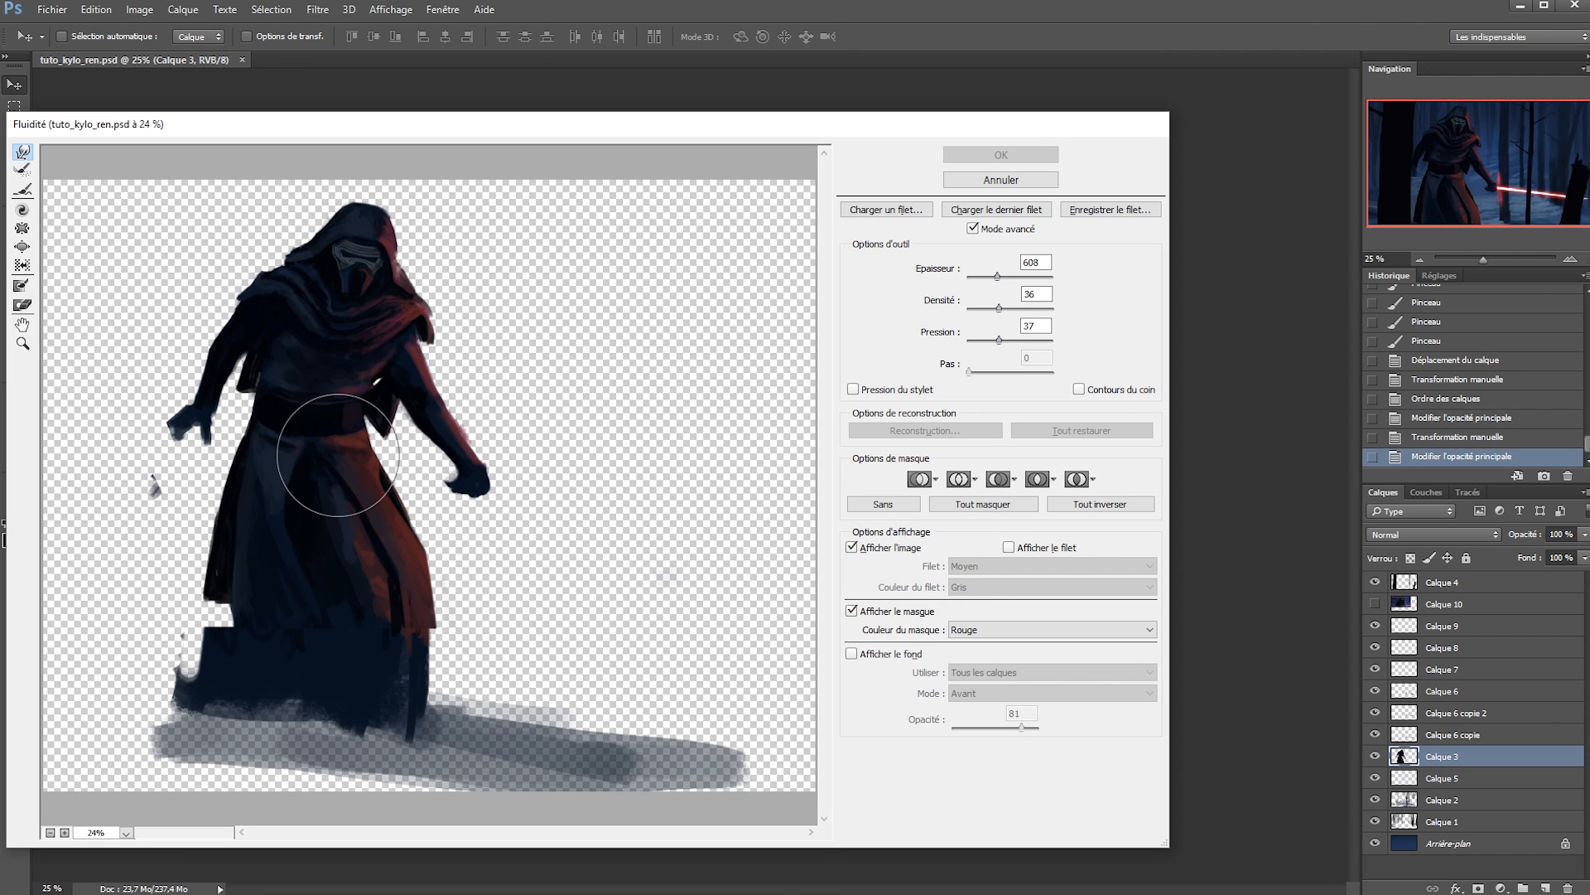
pyautogui.moveTo(347, 447); pyautogui.dragTo(370, 409)
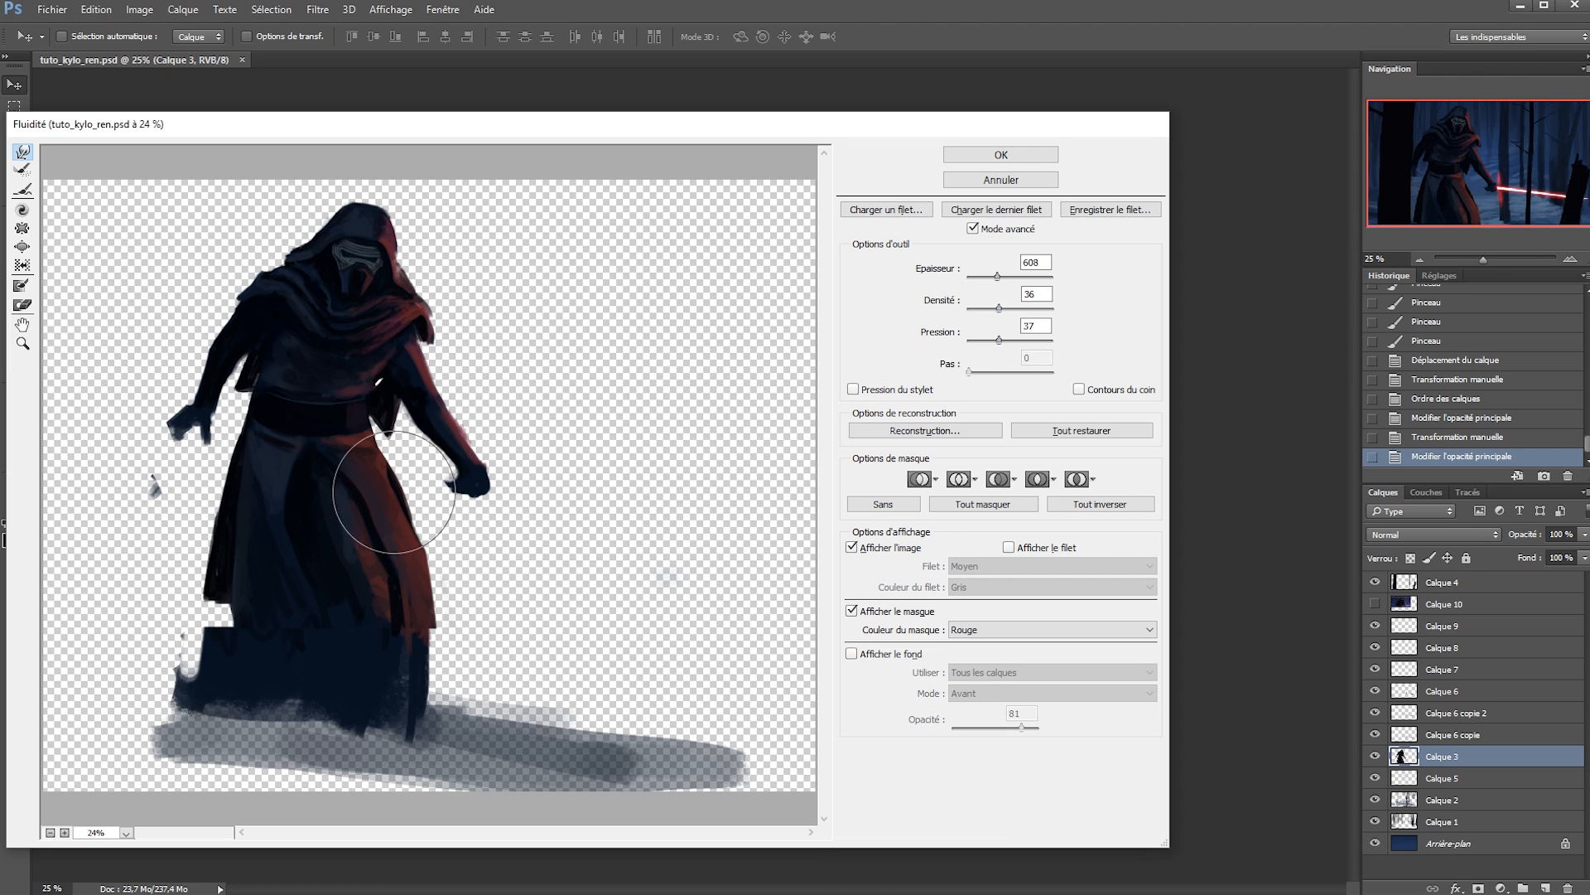
pyautogui.moveTo(480, 549); pyautogui.dragTo(625, 572)
pyautogui.press('Return')
# Lasso the figure's head and scarf, copy them to a new layer and enlarge the copy slightly.
pyautogui.press('l')
pyautogui.moveTo(629, 384)
pyautogui.mouseDown()
pyautogui.moveTo(638, 300)
pyautogui.moveTo(631, 418)
pyautogui.moveTo(665, 434)
pyautogui.mouseUp()
pyautogui.hotkey('ctrl', 'j')
pyautogui.hotkey('ctrl', 't')
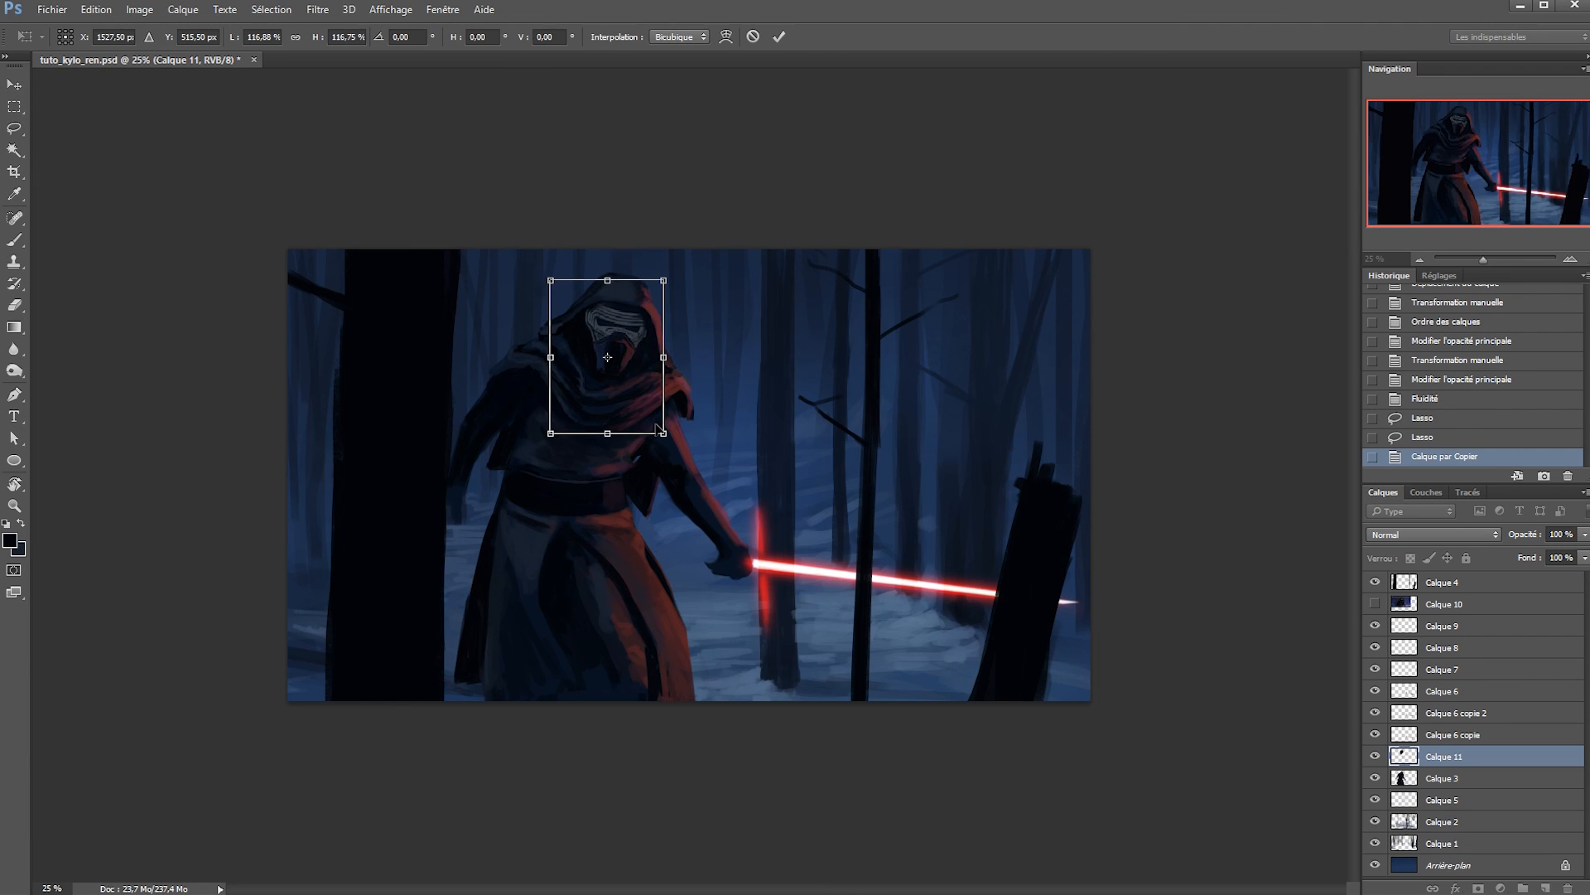
pyautogui.press('Return')
# Nudge the copied head layer four large increments downward.
pyautogui.press('v')
pyautogui.hotkey('shift', 'Down')
pyautogui.hotkey('shift', 'Down')
pyautogui.hotkey('shift', 'Down')
pyautogui.hotkey('shift', 'Down')
# Liquify the figure on Calque 3 with brush sizes 582, 234 and 266, reshaping the waist and the skirt's red-lit side.
pyautogui.click(1448, 798)
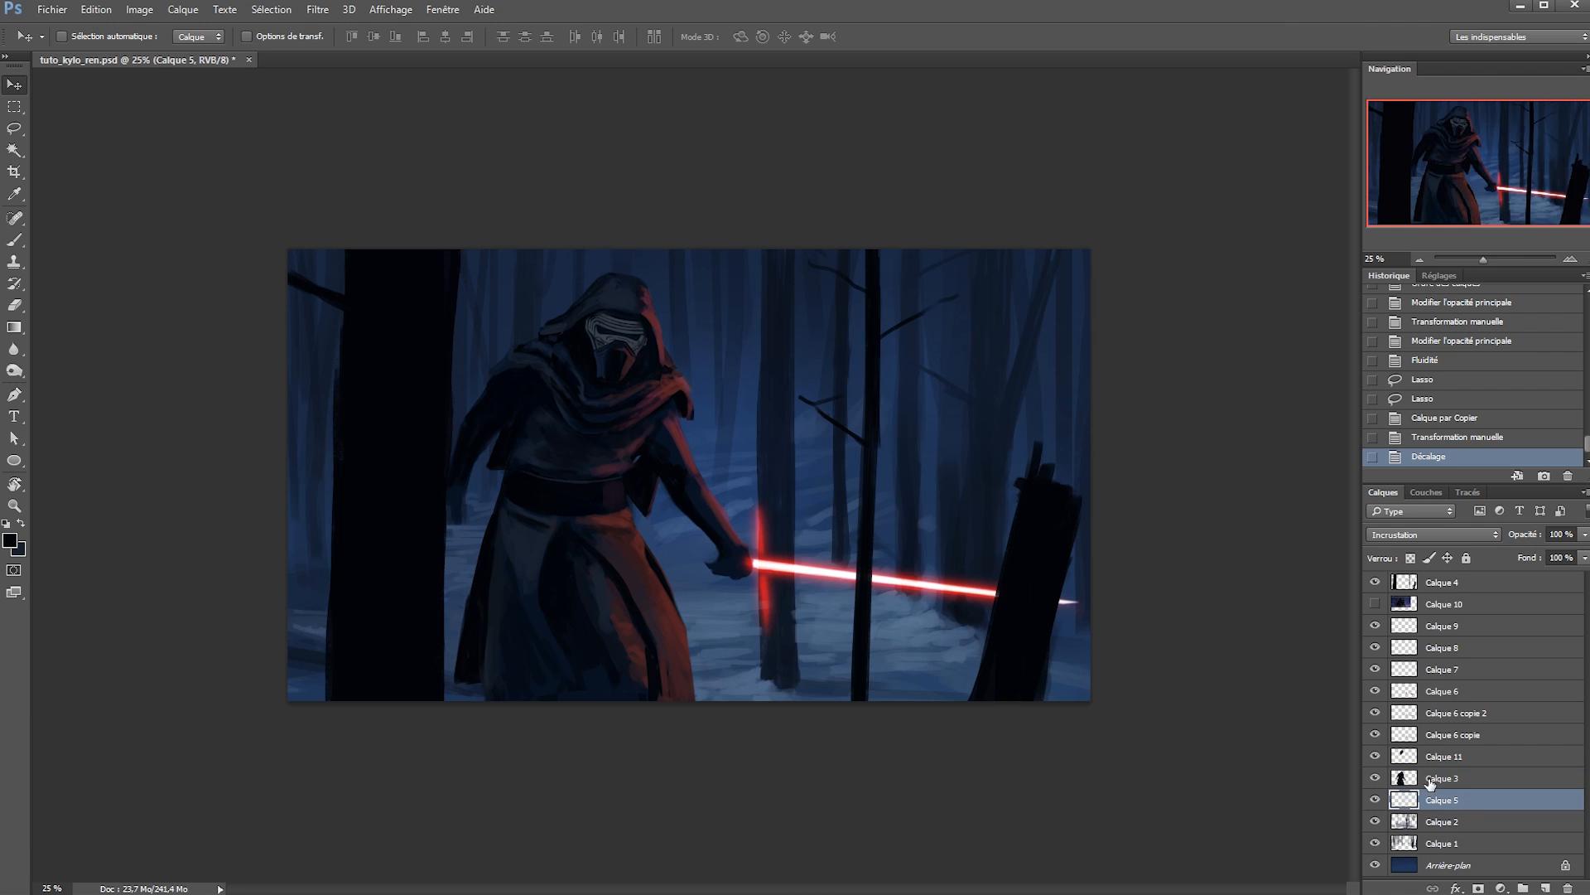
pyautogui.click(1441, 779)
pyautogui.click(317, 10)
pyautogui.click(331, 143)
pyautogui.moveTo(86, 365); pyautogui.dragTo(73, 364)
pyautogui.moveTo(331, 337)
pyautogui.mouseDown()
pyautogui.moveTo(283, 337)
pyautogui.moveTo(300, 310)
pyautogui.mouseUp()
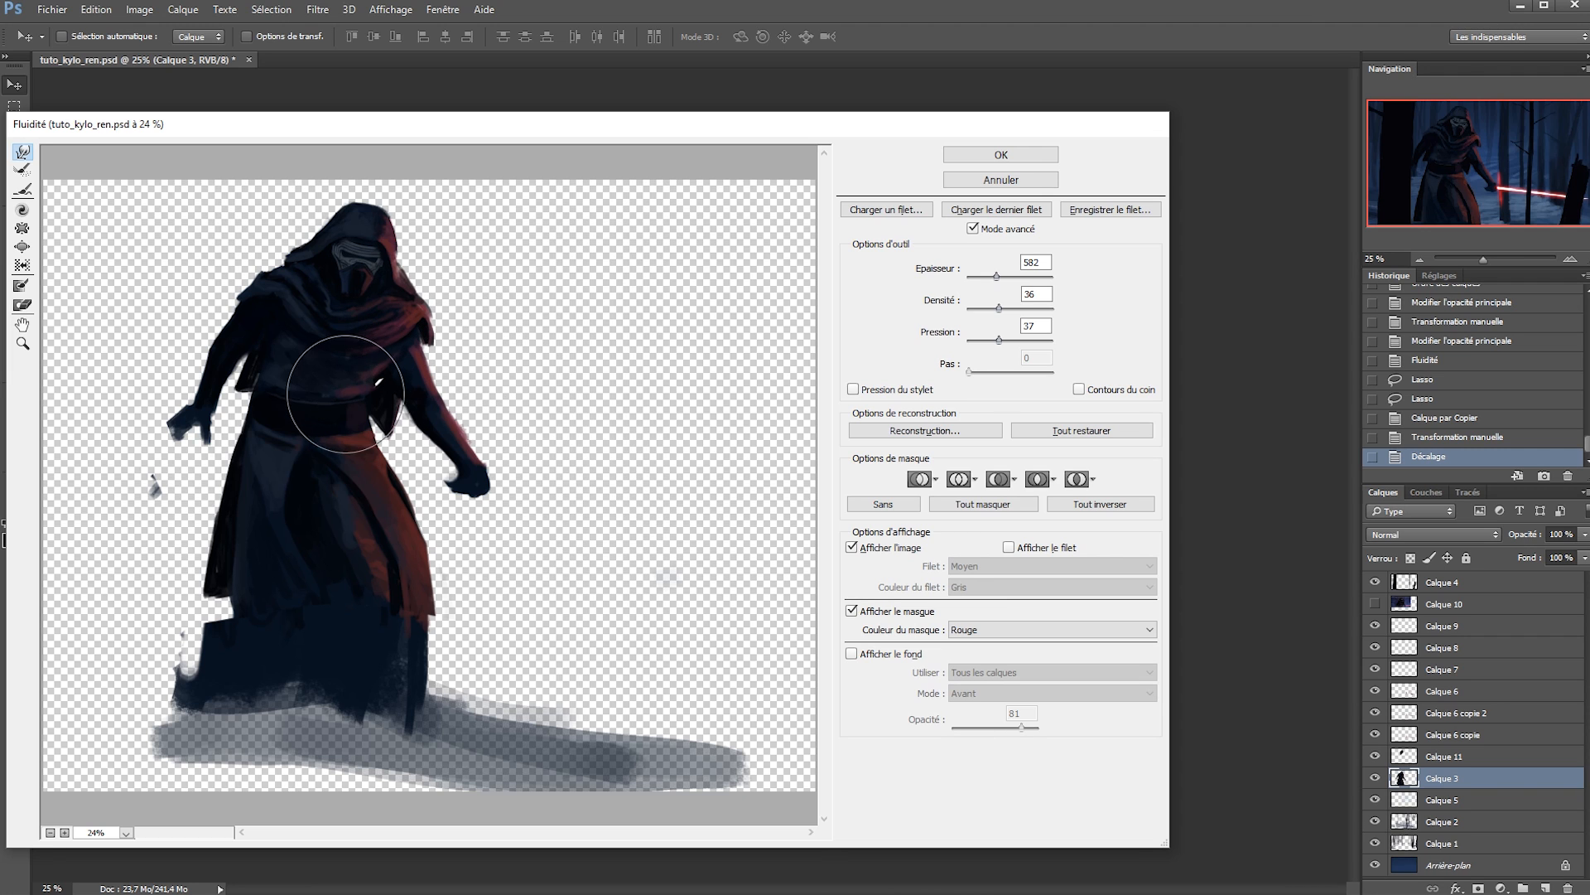
pyautogui.moveTo(380, 489); pyautogui.dragTo(317, 482)
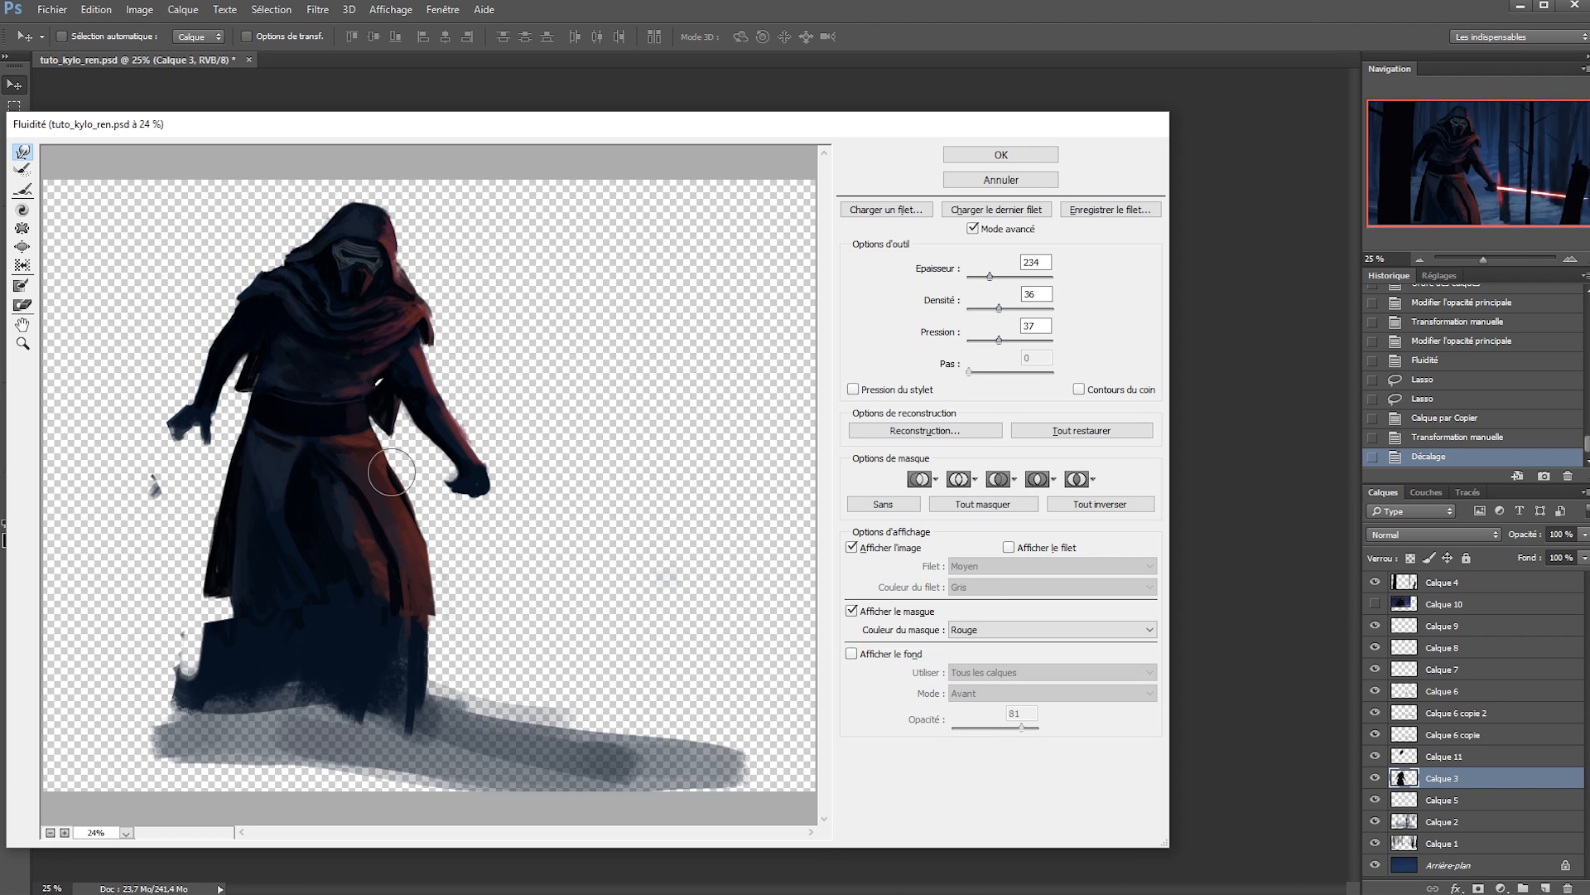
pyautogui.moveTo(432, 489); pyautogui.dragTo(447, 491)
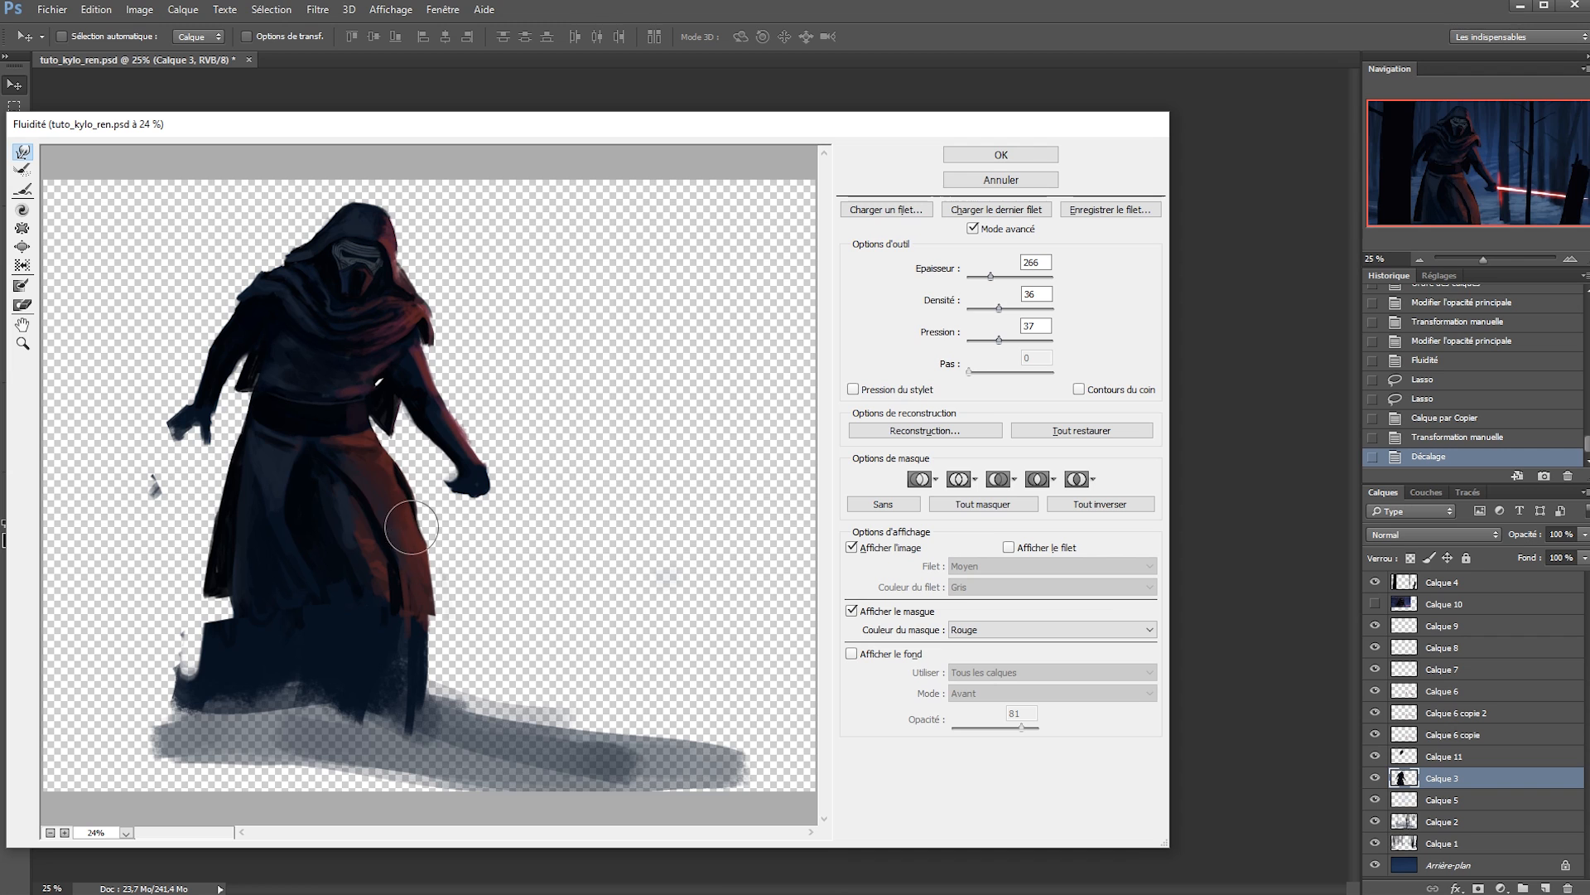
pyautogui.press('Return')
# Lasso the figure's saber-holding hand, move it slightly up and inward, and deselect it.
pyautogui.press('l')
pyautogui.moveTo(664, 502)
pyautogui.mouseDown()
pyautogui.moveTo(861, 557)
pyautogui.moveTo(704, 580)
pyautogui.mouseUp()
pyautogui.press('v')
pyautogui.moveTo(721, 539); pyautogui.dragTo(715, 528)
pyautogui.hotkey('ctrl', 'd')
# Erase the hard edges of the enlarged head copy on Calque 11 and merge it into Calque 3.
pyautogui.click(1375, 757)
pyautogui.click(1375, 756)
pyautogui.click(1427, 755)
pyautogui.press('e')
pyautogui.moveTo(564, 389)
pyautogui.mouseDown()
pyautogui.moveTo(579, 472)
pyautogui.moveTo(571, 414)
pyautogui.mouseUp()
pyautogui.moveTo(571, 414); pyautogui.dragTo(563, 381)
pyautogui.moveTo(563, 381); pyautogui.dragTo(597, 406)
pyautogui.hotkey('ctrl', 'e')
# Select the lightsaber layers from Calque 6 copie through Calque 9 and nudge them six large increments upward.
pyautogui.click(1445, 735)
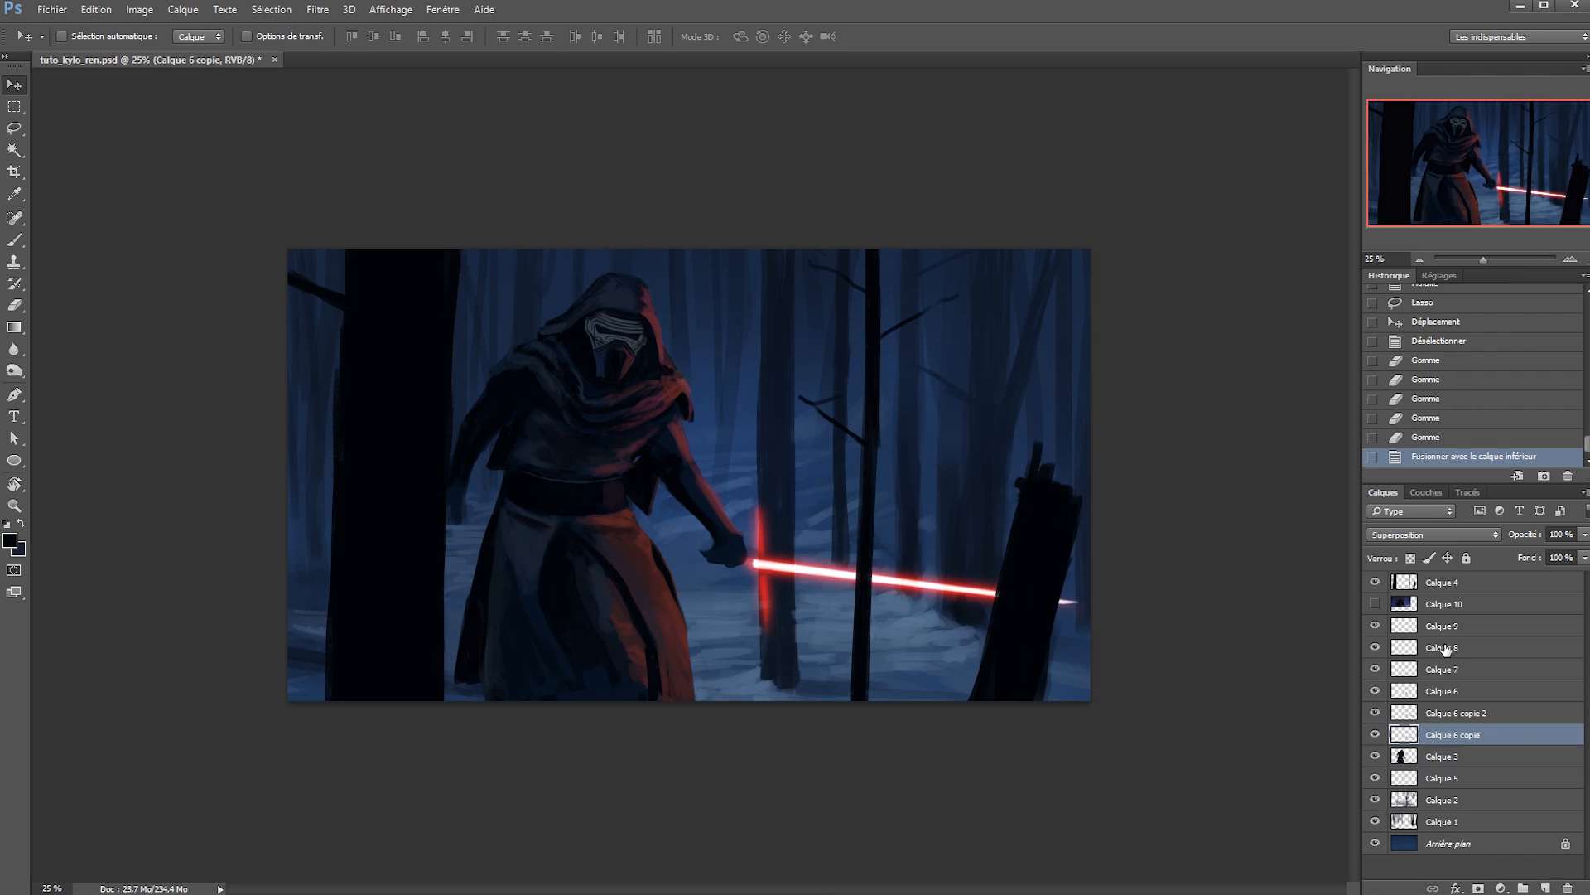
pyautogui.keyDown('shift'); pyautogui.click(1447, 662); pyautogui.keyUp('shift')
pyautogui.keyDown('shift'); pyautogui.click(1434, 630); pyautogui.keyUp('shift')
pyautogui.hotkey('shift', 'Up')
pyautogui.hotkey('shift', 'Up')
pyautogui.hotkey('shift', 'Up')
pyautogui.hotkey('shift', 'Up')
pyautogui.hotkey('shift', 'Up')
pyautogui.hotkey('shift', 'Up')
# Apply a Gaussian blur with radius 8 twice to the foreground trees on Calque 4 and save the document.
pyautogui.click(1432, 588)
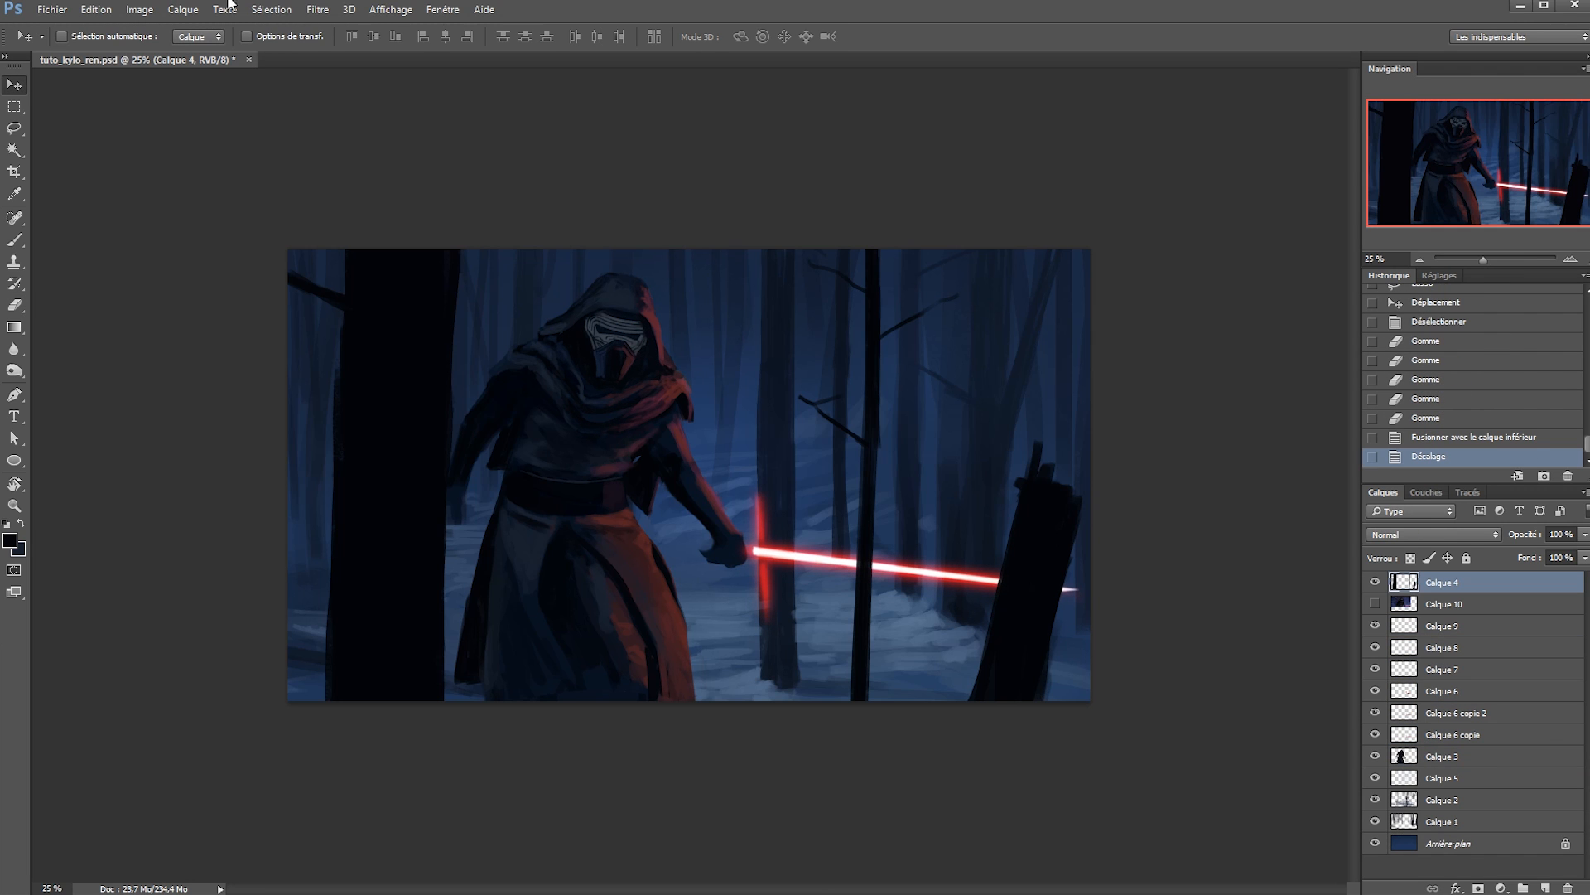
pyautogui.click(318, 11)
pyautogui.moveTo(328, 234)
pyautogui.click(214, 292)
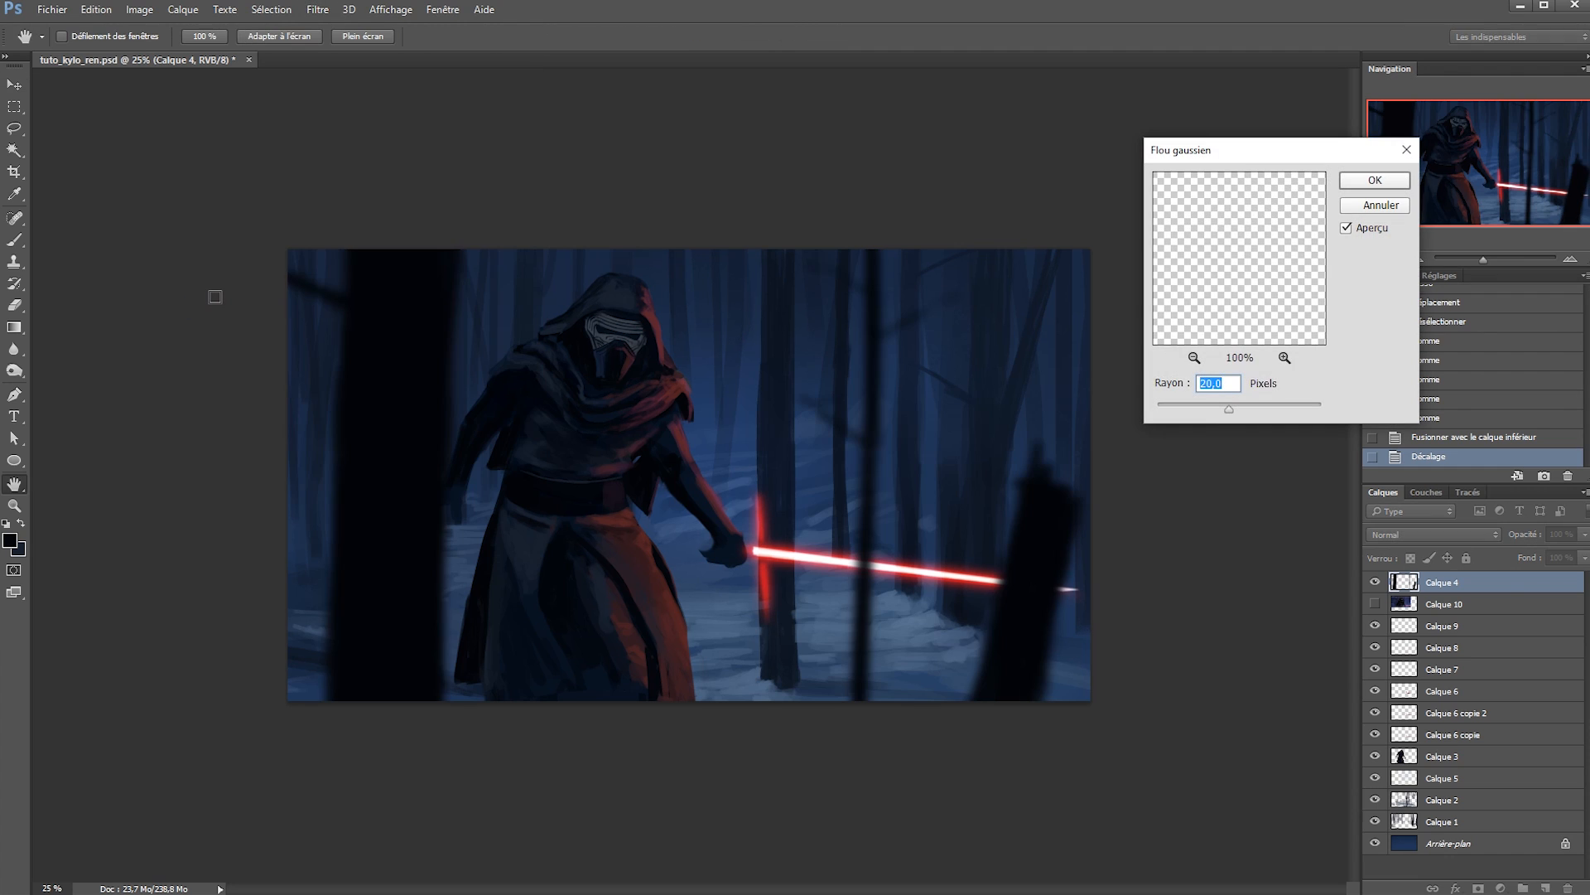
pyautogui.write('8')
pyautogui.press('Return')
pyautogui.hotkey('ctrl', 'f')
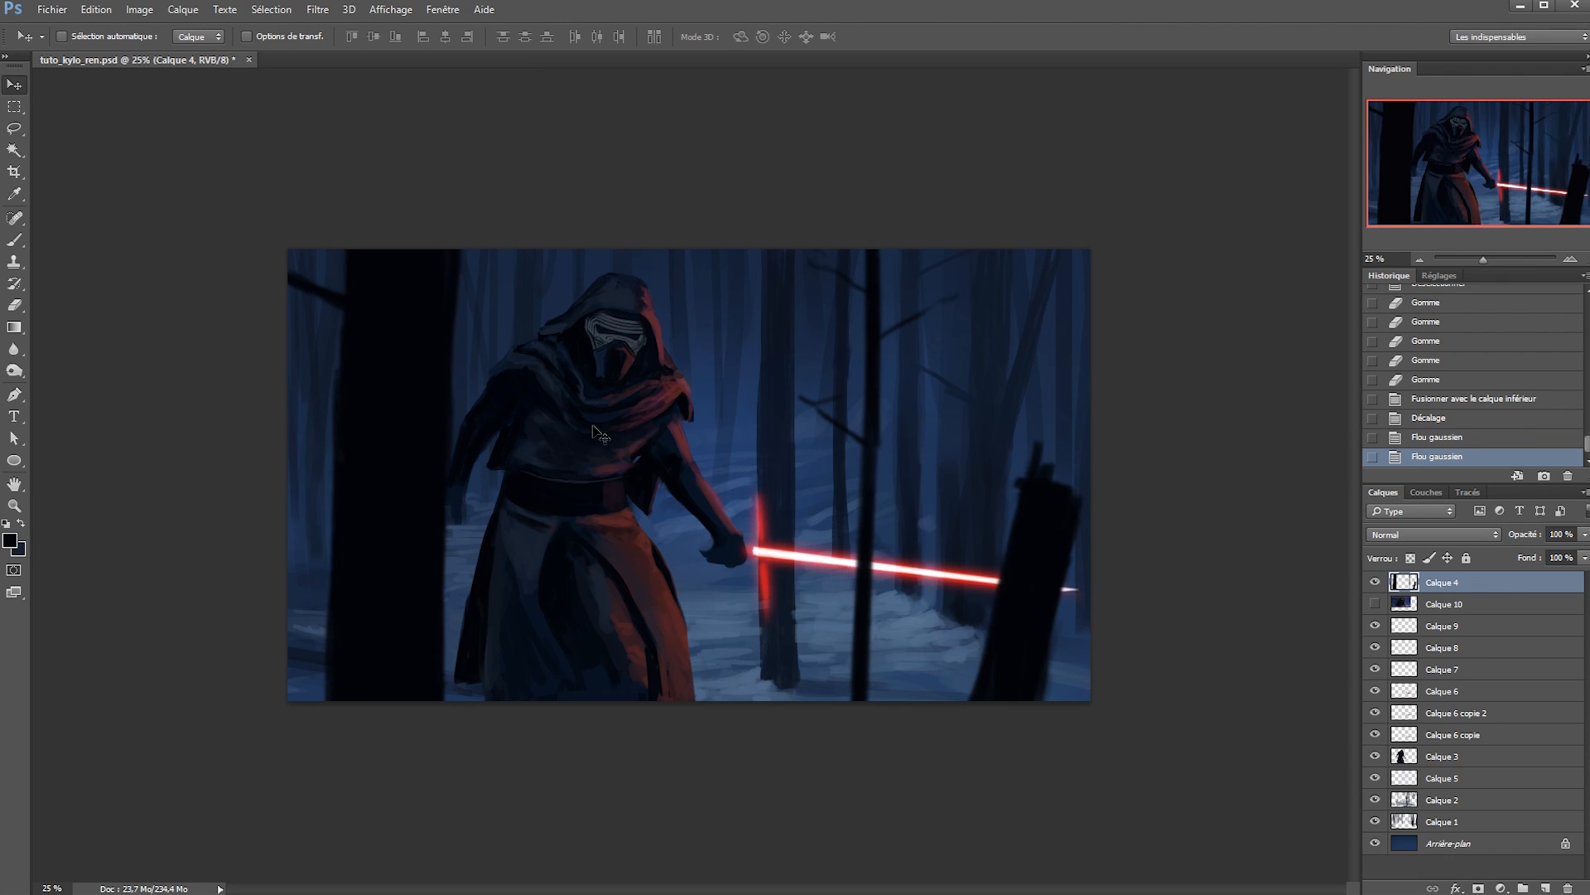
pyautogui.keyDown('ctrl'); pyautogui.click(641, 553); pyautogui.keyUp('ctrl')
pyautogui.hotkey('ctrl', 's')
# Lasso the figure's skirt with a 20 px feather, copy it to a new layer and nudge the copy.
pyautogui.press('l')
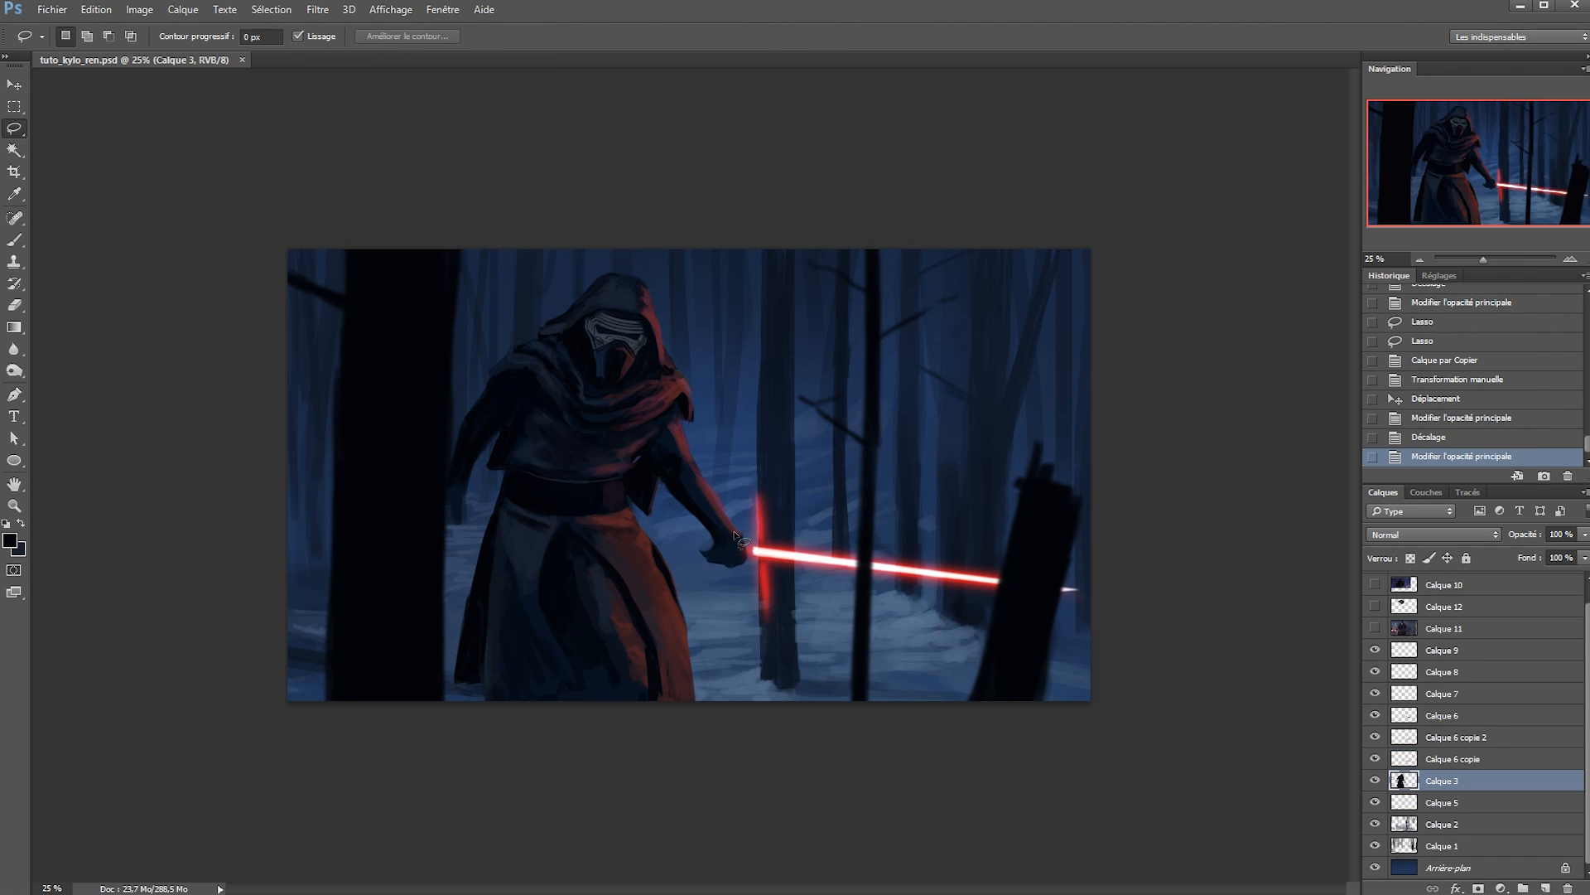
pyautogui.moveTo(543, 713)
pyautogui.mouseDown()
pyautogui.moveTo(527, 565)
pyautogui.moveTo(664, 748)
pyautogui.moveTo(632, 532)
pyautogui.moveTo(654, 580)
pyautogui.mouseUp()
pyautogui.hotkey('shift', 'F6')
pyautogui.write('20')
pyautogui.press('Return')
pyautogui.hotkey('ctrl', 'j')
pyautogui.press('v')
pyautogui.press('Up')
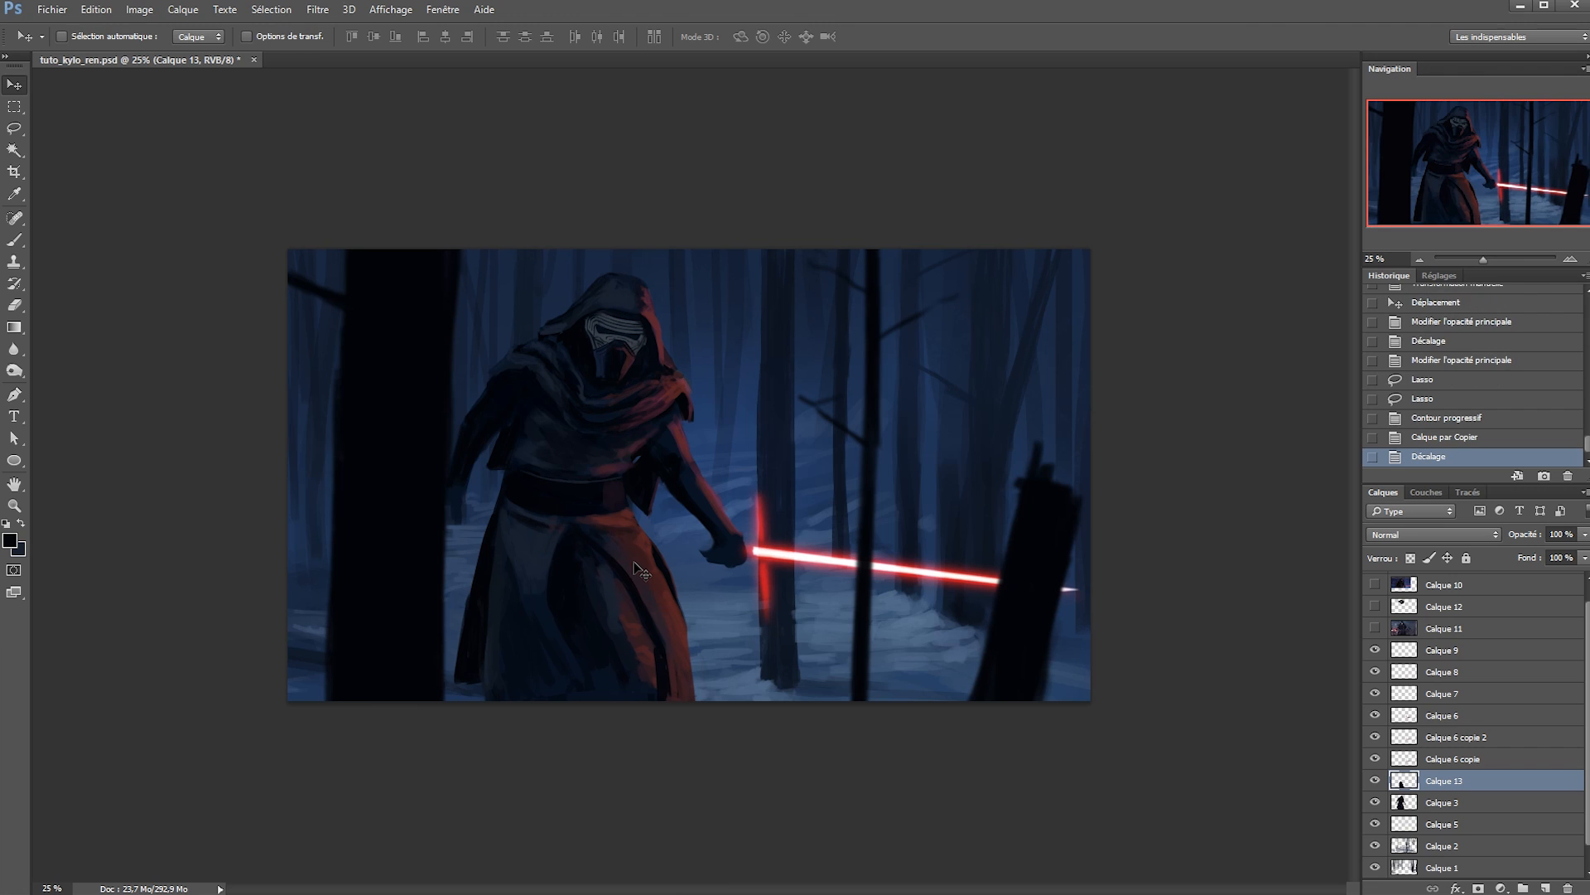
# Erase the skirt copy's overlap along the red-lit edge and merge it into Calque 3.
pyautogui.press('e')
pyautogui.moveTo(662, 563); pyautogui.dragTo(676, 600)
pyautogui.moveTo(655, 554); pyautogui.dragTo(674, 603)
pyautogui.moveTo(657, 570); pyautogui.dragTo(669, 600)
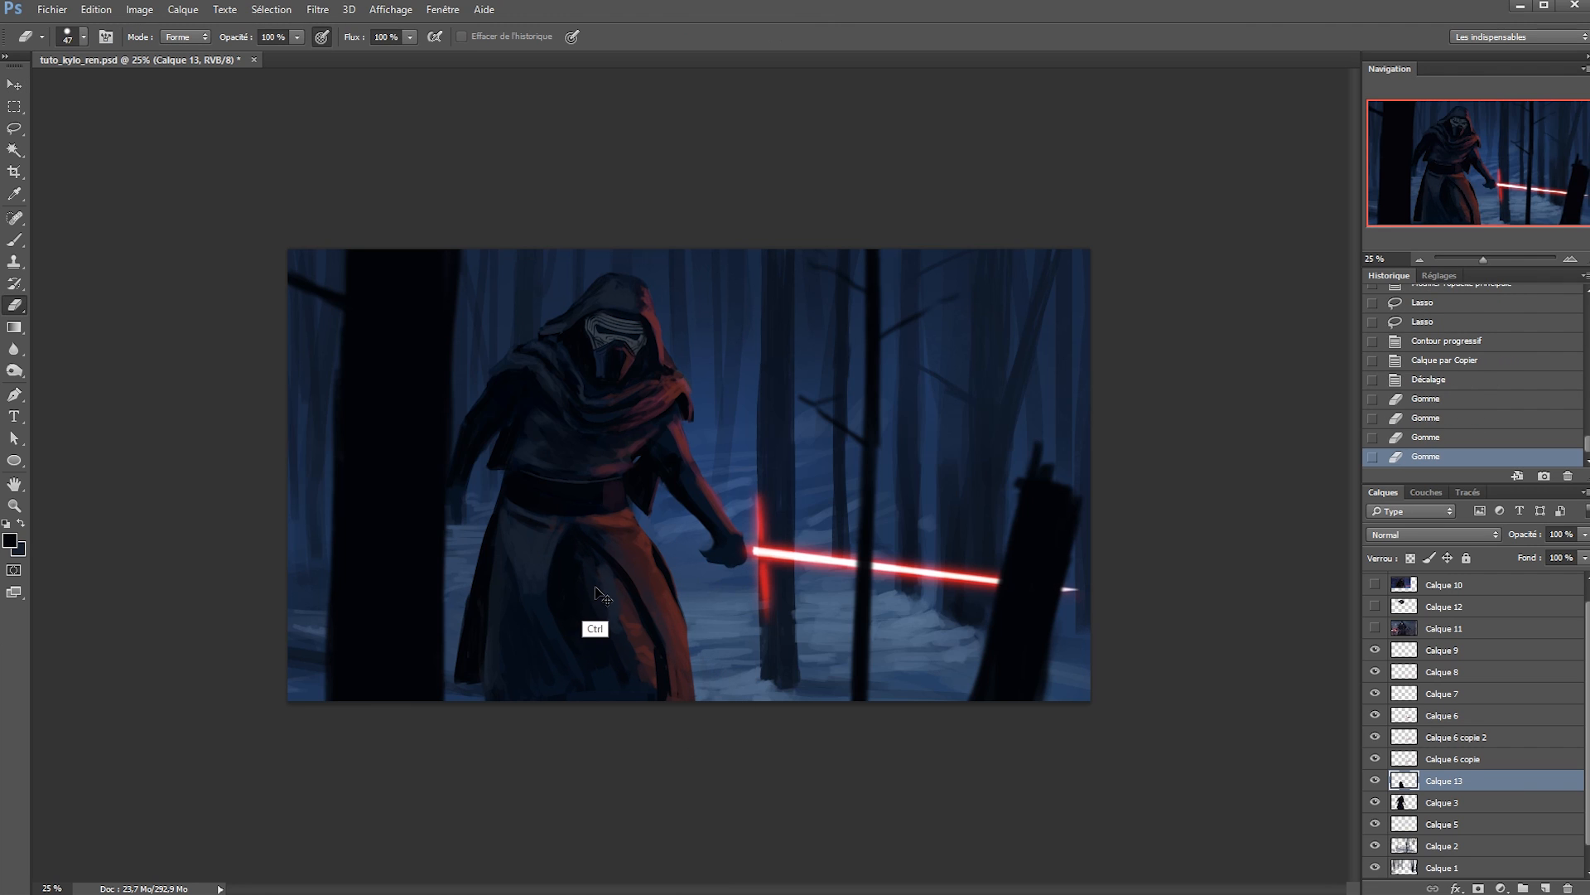
pyautogui.hotkey('ctrl', 'e')
# Paint dark folds and reddish highlights down the center and lit side of the skirt, and save the document.
pyautogui.press('b')
pyautogui.click(570, 621)
pyautogui.moveTo(580, 570); pyautogui.dragTo(598, 621)
pyautogui.moveTo(590, 597); pyautogui.dragTo(605, 629)
pyautogui.moveTo(597, 603)
pyautogui.mouseDown()
pyautogui.moveTo(589, 545)
pyautogui.moveTo(617, 642)
pyautogui.mouseUp()
pyautogui.keyDown('alt'); pyautogui.click(621, 618); pyautogui.keyUp('alt')
pyautogui.moveTo(606, 605)
pyautogui.mouseDown()
pyautogui.moveTo(622, 644)
pyautogui.moveTo(606, 628)
pyautogui.moveTo(594, 657)
pyautogui.moveTo(639, 714)
pyautogui.mouseUp()
pyautogui.keyDown('alt'); pyautogui.click(589, 663); pyautogui.keyUp('alt')
pyautogui.keyDown('alt'); pyautogui.rightClick(593, 663); pyautogui.keyUp('alt')
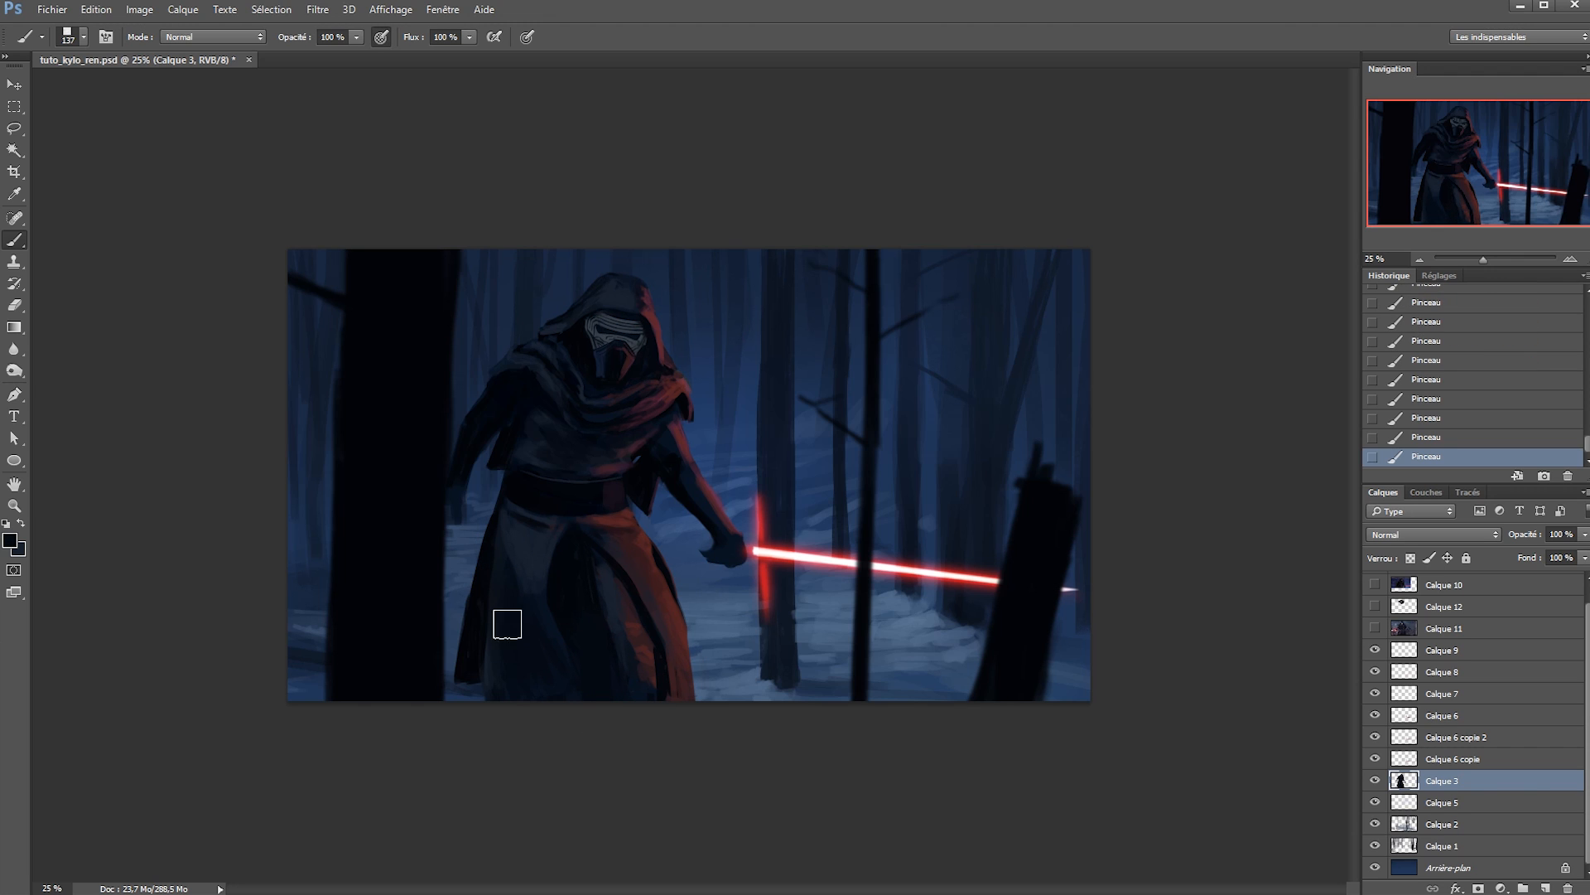
pyautogui.keyDown('alt'); pyautogui.rightClick(635, 621); pyautogui.keyUp('alt')
pyautogui.keyDown('alt'); pyautogui.click(640, 652); pyautogui.keyUp('alt')
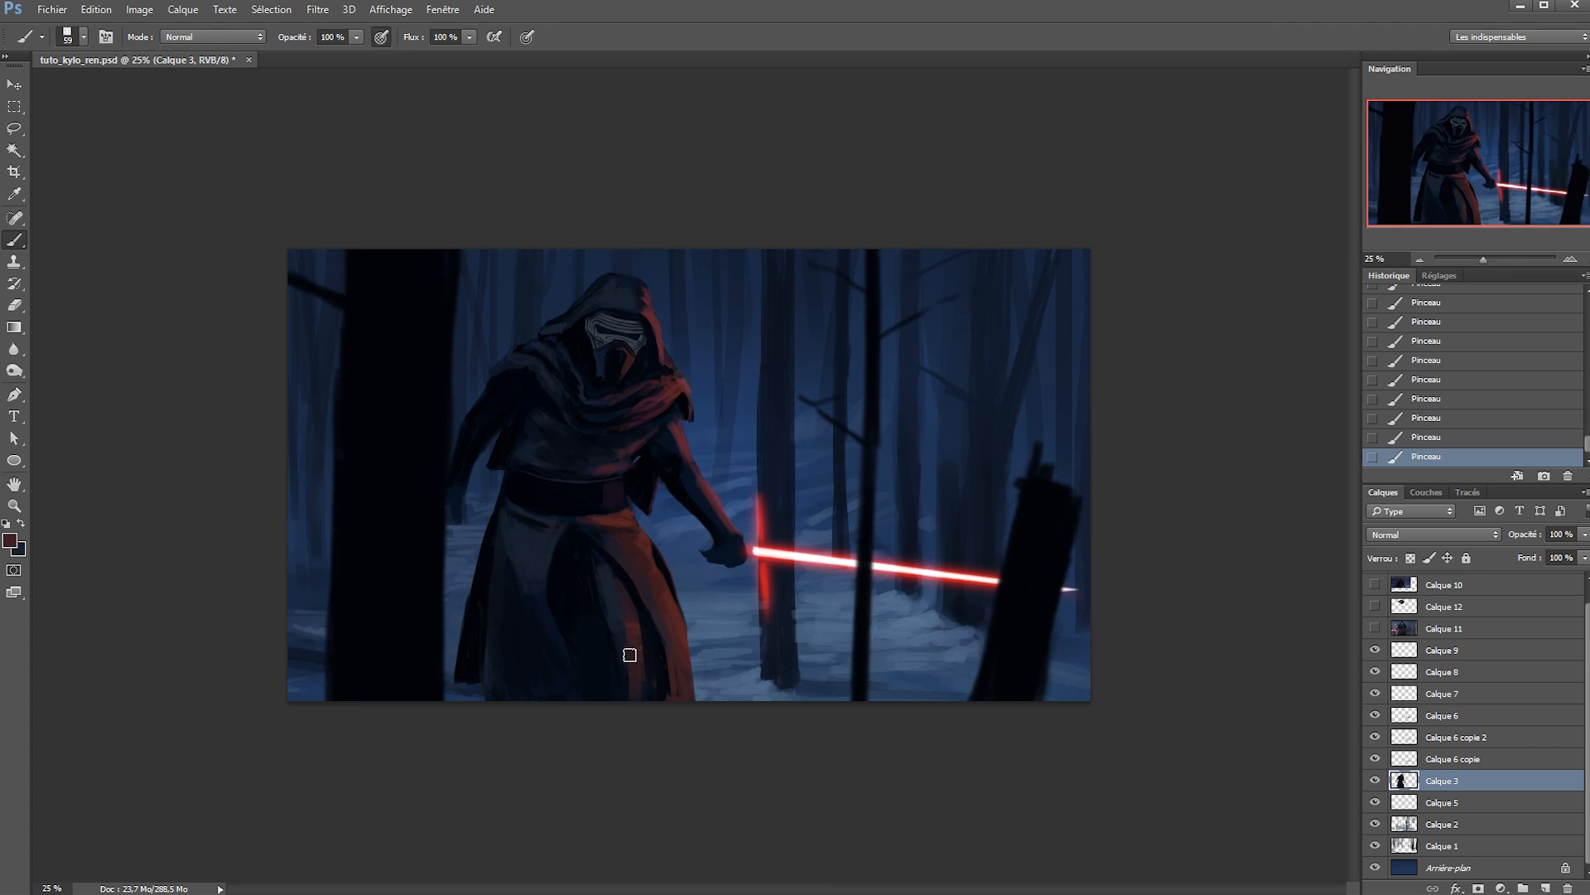
pyautogui.hotkey('ctrl', 's')
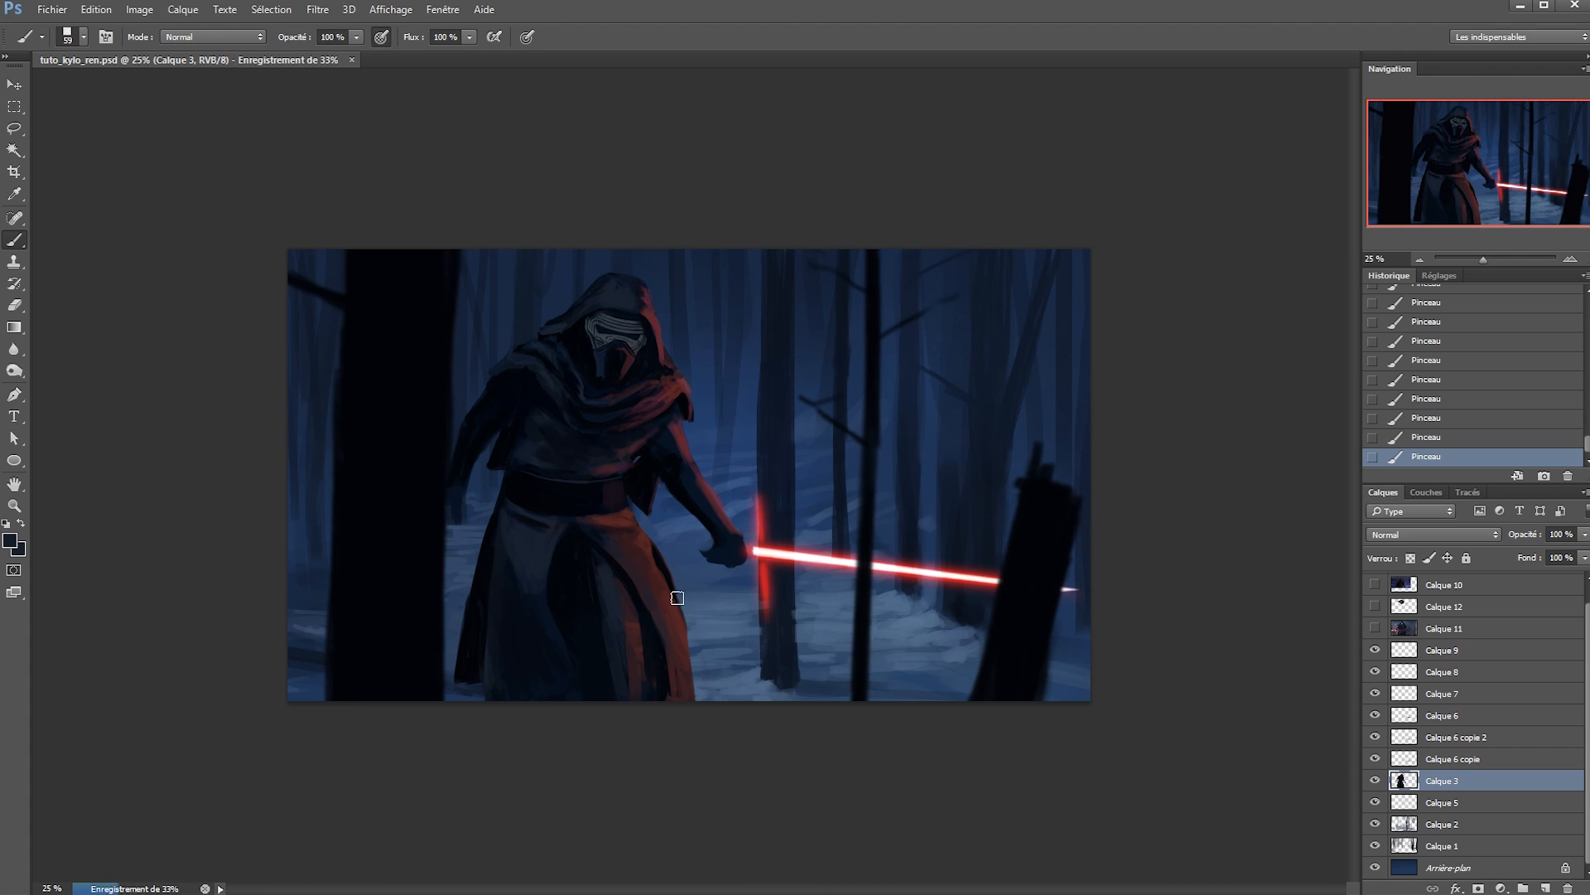
# Clean up the hood's red-lit edge with the eraser and retouch it with a sampled color.
pyautogui.keyDown('ctrl'); pyautogui.click(642, 547); pyautogui.keyUp('ctrl')
pyautogui.keyDown('ctrl'); pyautogui.click(638, 546); pyautogui.keyUp('ctrl')
pyautogui.keyDown('alt'); pyautogui.rightClick(625, 562); pyautogui.keyUp('alt')
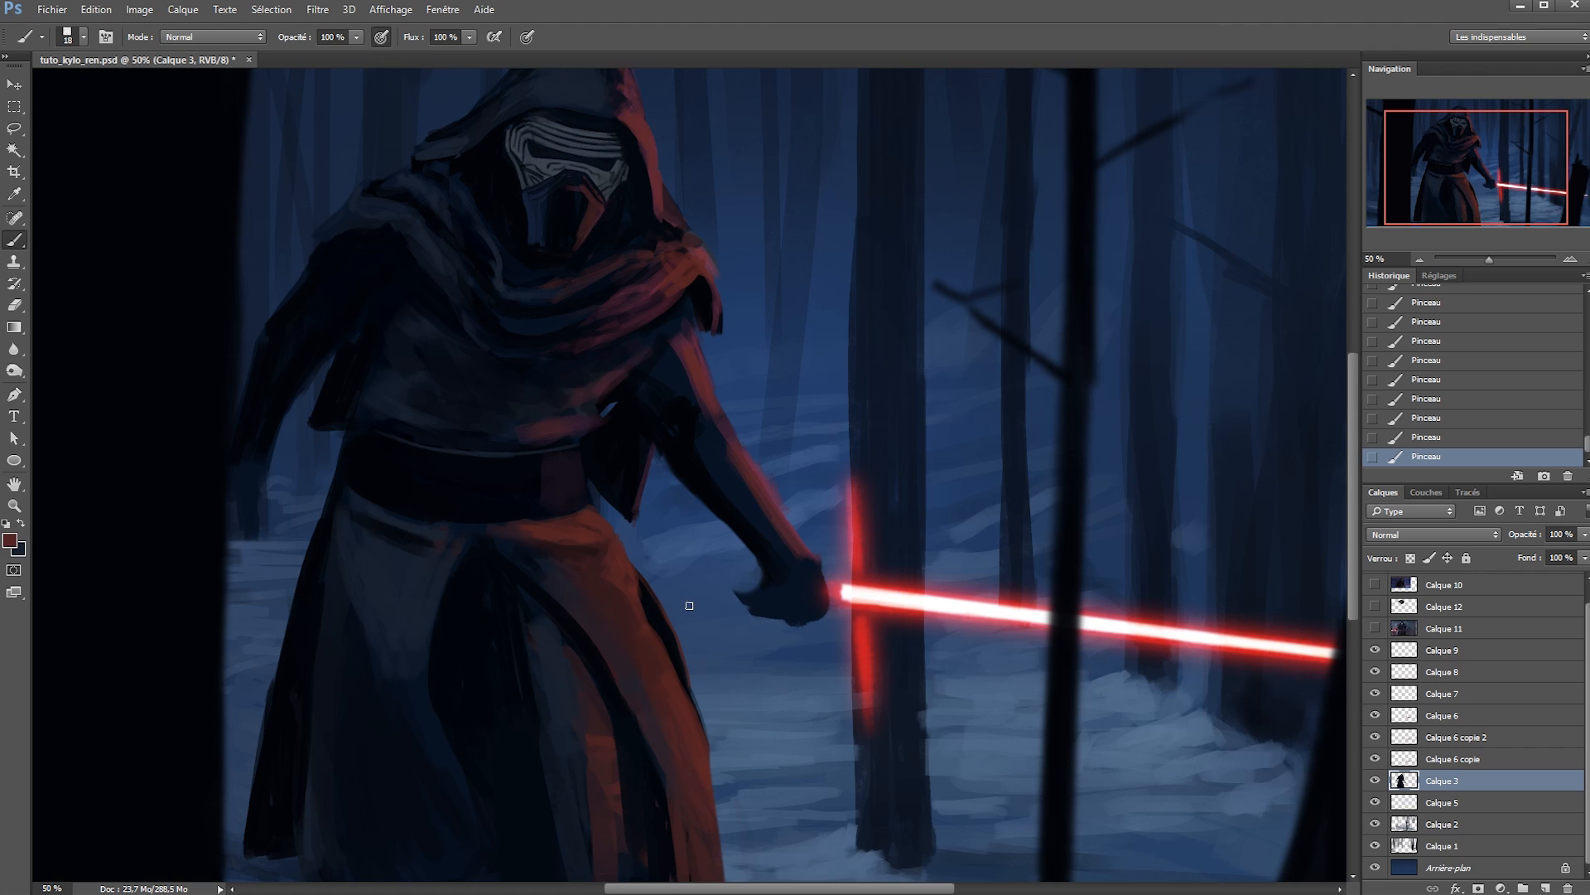
pyautogui.keyDown('ctrl'); pyautogui.keyDown('alt'); pyautogui.click(604, 553); pyautogui.keyUp('alt'); pyautogui.keyUp('ctrl')
pyautogui.press('e')
pyautogui.click(663, 299)
pyautogui.press('b')
pyautogui.keyDown('alt'); pyautogui.click(668, 328); pyautogui.keyUp('alt')
pyautogui.click(677, 340)
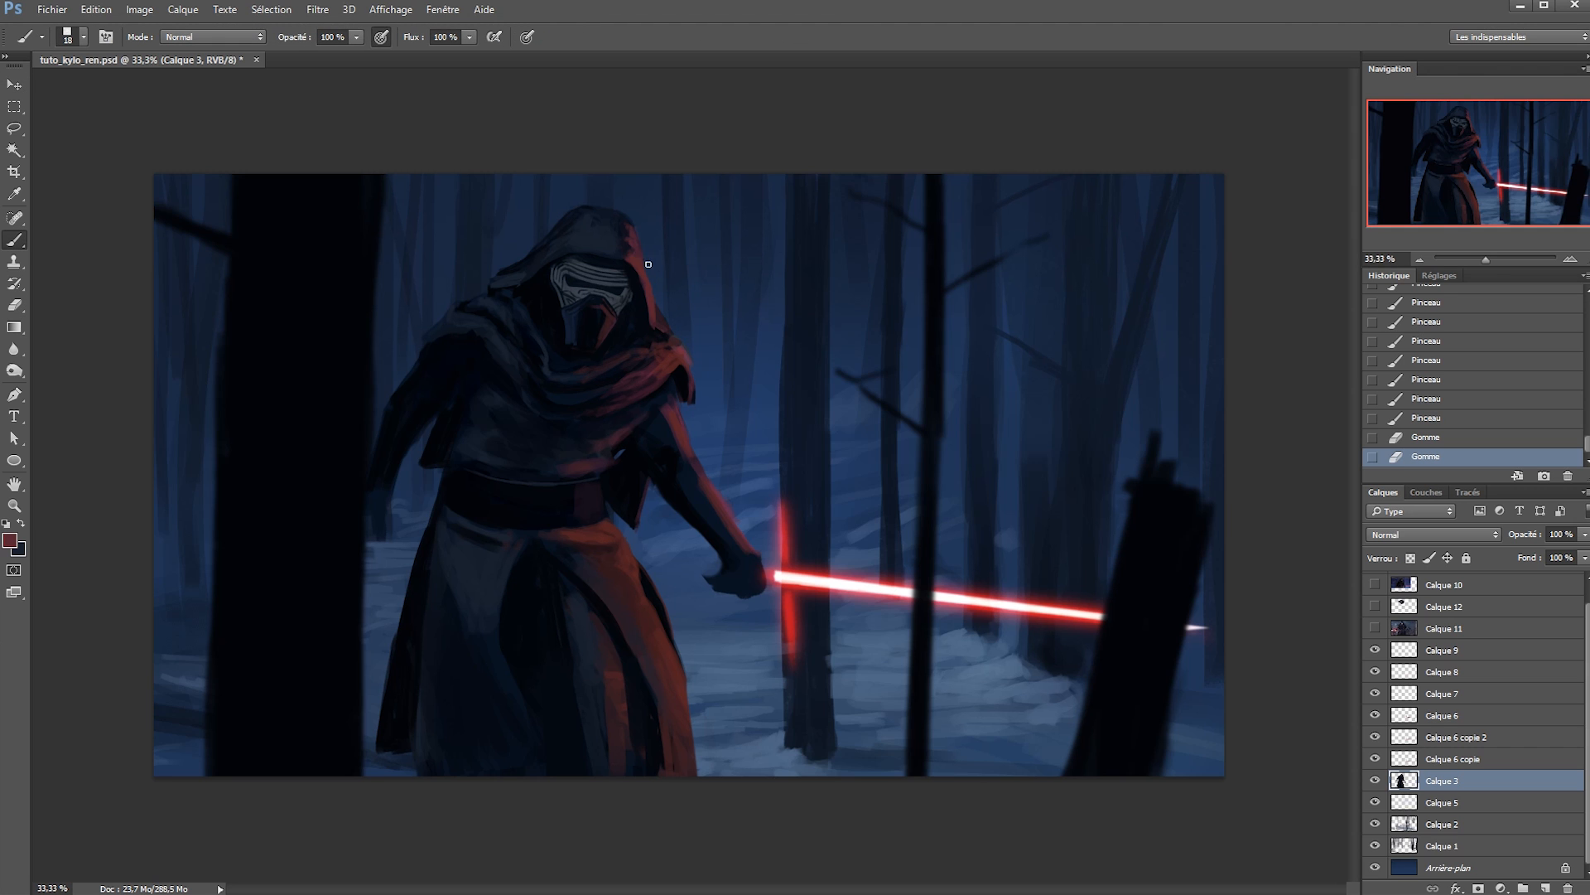
# Lasso the mask area, copy it to a new layer, rotate the copy slightly and shift it two large increments right.
pyautogui.keyDown('ctrl'); pyautogui.click(624, 290); pyautogui.keyUp('ctrl')
pyautogui.keyDown('ctrl'); pyautogui.keyDown('alt'); pyautogui.click(629, 294); pyautogui.keyUp('alt'); pyautogui.keyUp('ctrl')
pyautogui.press('l')
pyautogui.moveTo(636, 315)
pyautogui.mouseDown()
pyautogui.moveTo(604, 353)
pyautogui.moveTo(546, 290)
pyautogui.mouseUp()
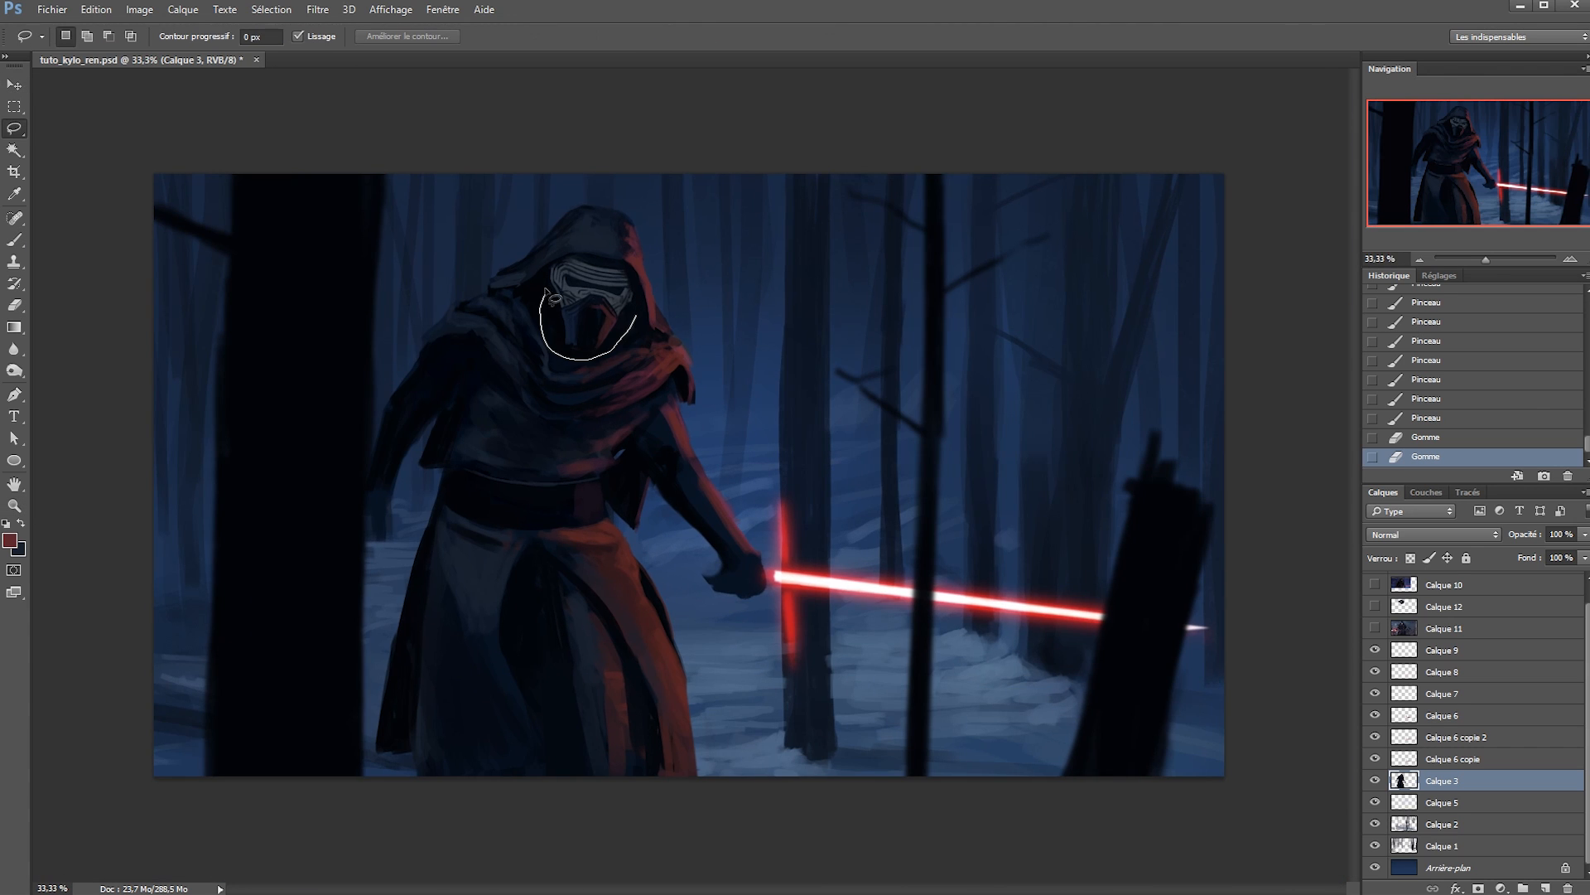
pyautogui.moveTo(644, 286); pyautogui.dragTo(638, 313)
pyautogui.hotkey('ctrl', 'j')
pyautogui.hotkey('ctrl', 't')
pyautogui.moveTo(655, 247); pyautogui.dragTo(686, 174)
pyautogui.hotkey('shift', 'Right')
pyautogui.hotkey('shift', 'Right')
pyautogui.hotkey('shift', 'Right')
pyautogui.hotkey('shift', 'Left')
pyautogui.press('Return')
# Erase the borders of the copied mask layer where they overlap the hood.
pyautogui.press('l')
pyautogui.press('e')
pyautogui.moveTo(634, 252); pyautogui.dragTo(661, 324)
pyautogui.hotkey('ctrl', 'z')
pyautogui.hotkey('ctrl', 'z')
pyautogui.moveTo(621, 248); pyautogui.dragTo(557, 278)
# Compare the figure before and after the mask adjustment using earlier and latest history states.
pyautogui.press('z')
pyautogui.moveTo(729, 422)
pyautogui.mouseDown()
pyautogui.moveTo(643, 427)
pyautogui.moveTo(891, 359)
pyautogui.mouseUp()
pyautogui.click(1457, 399)
pyautogui.click(1441, 302)
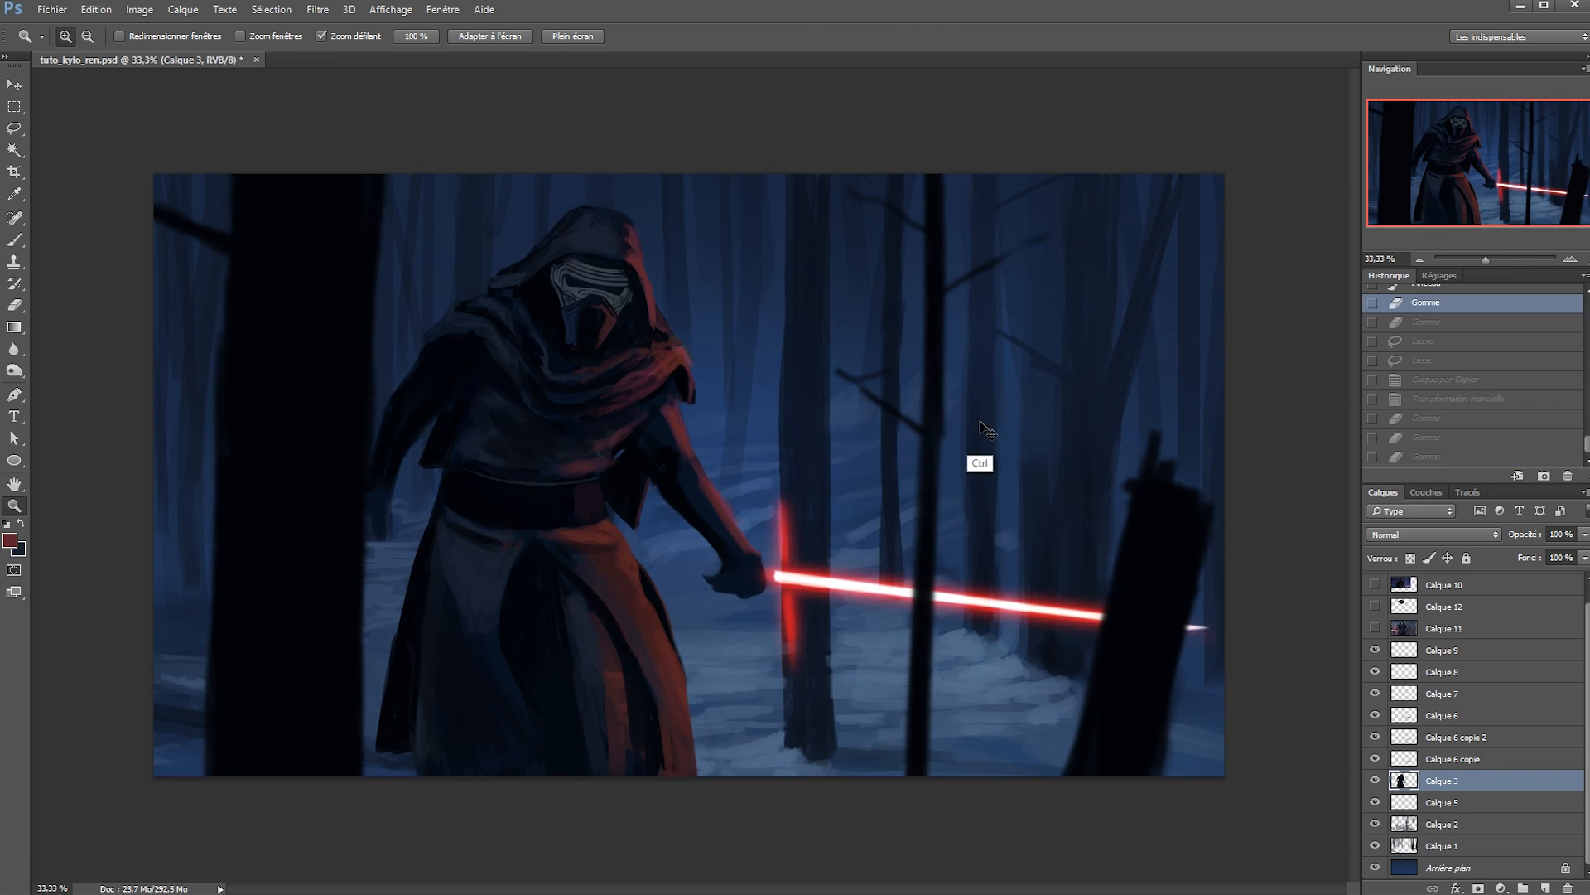
pyautogui.click(1441, 456)
pyautogui.hotkey('ctrl', 'z')
pyautogui.hotkey('ctrl', 'z')
pyautogui.hotkey('ctrl', 'z')
pyautogui.hotkey('ctrl', 'z')
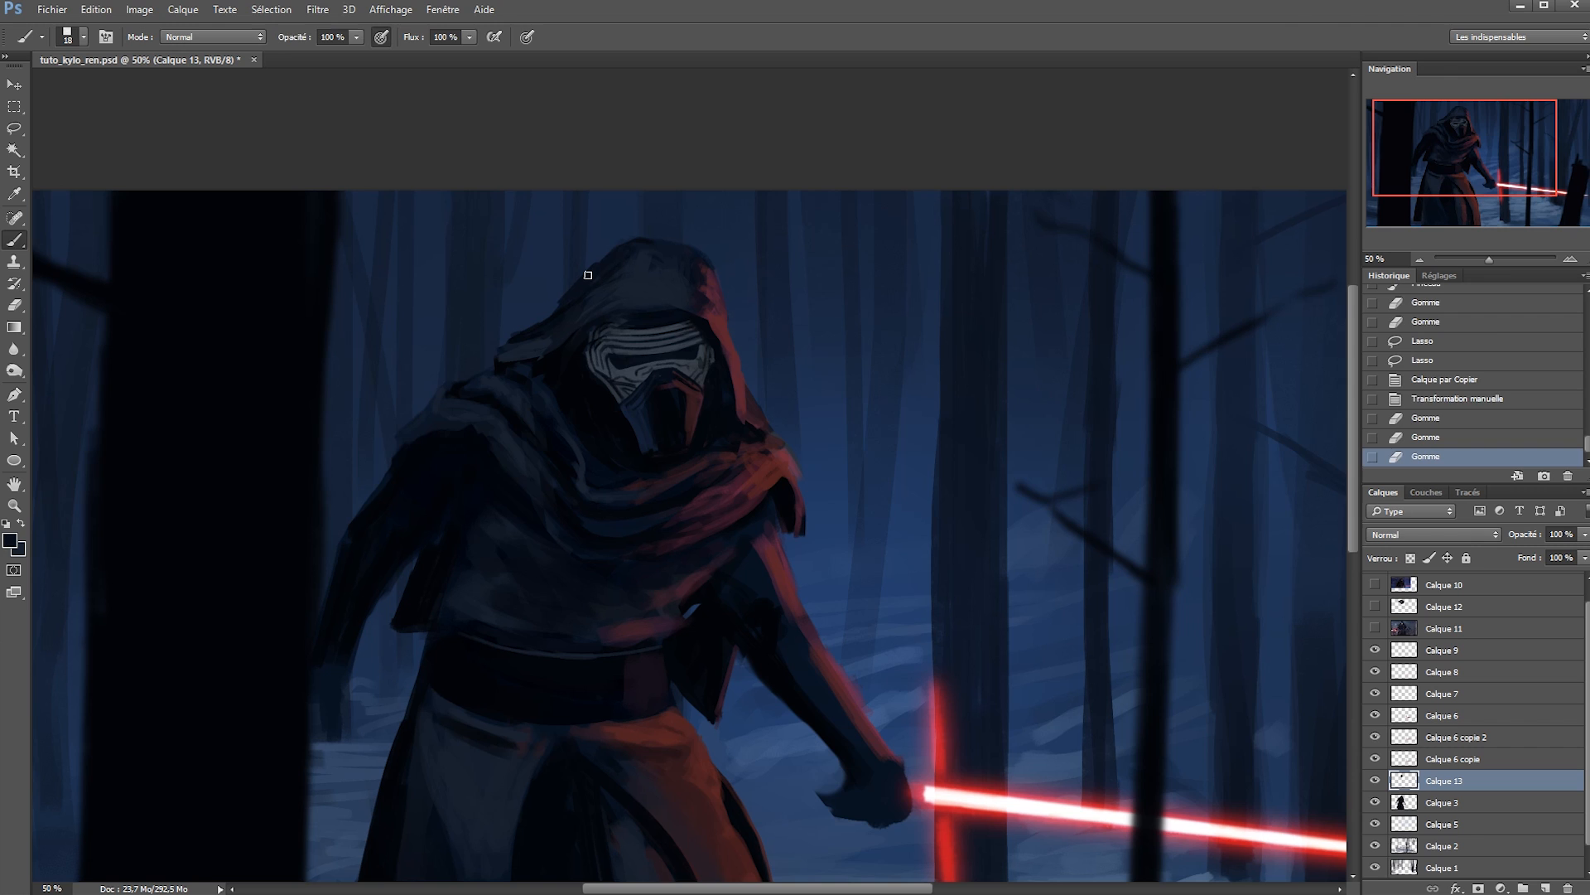
# Merge the mask copy into Calque 3, erase stray edges and repaint the hood's top with sampled dark tones.
pyautogui.press('e')
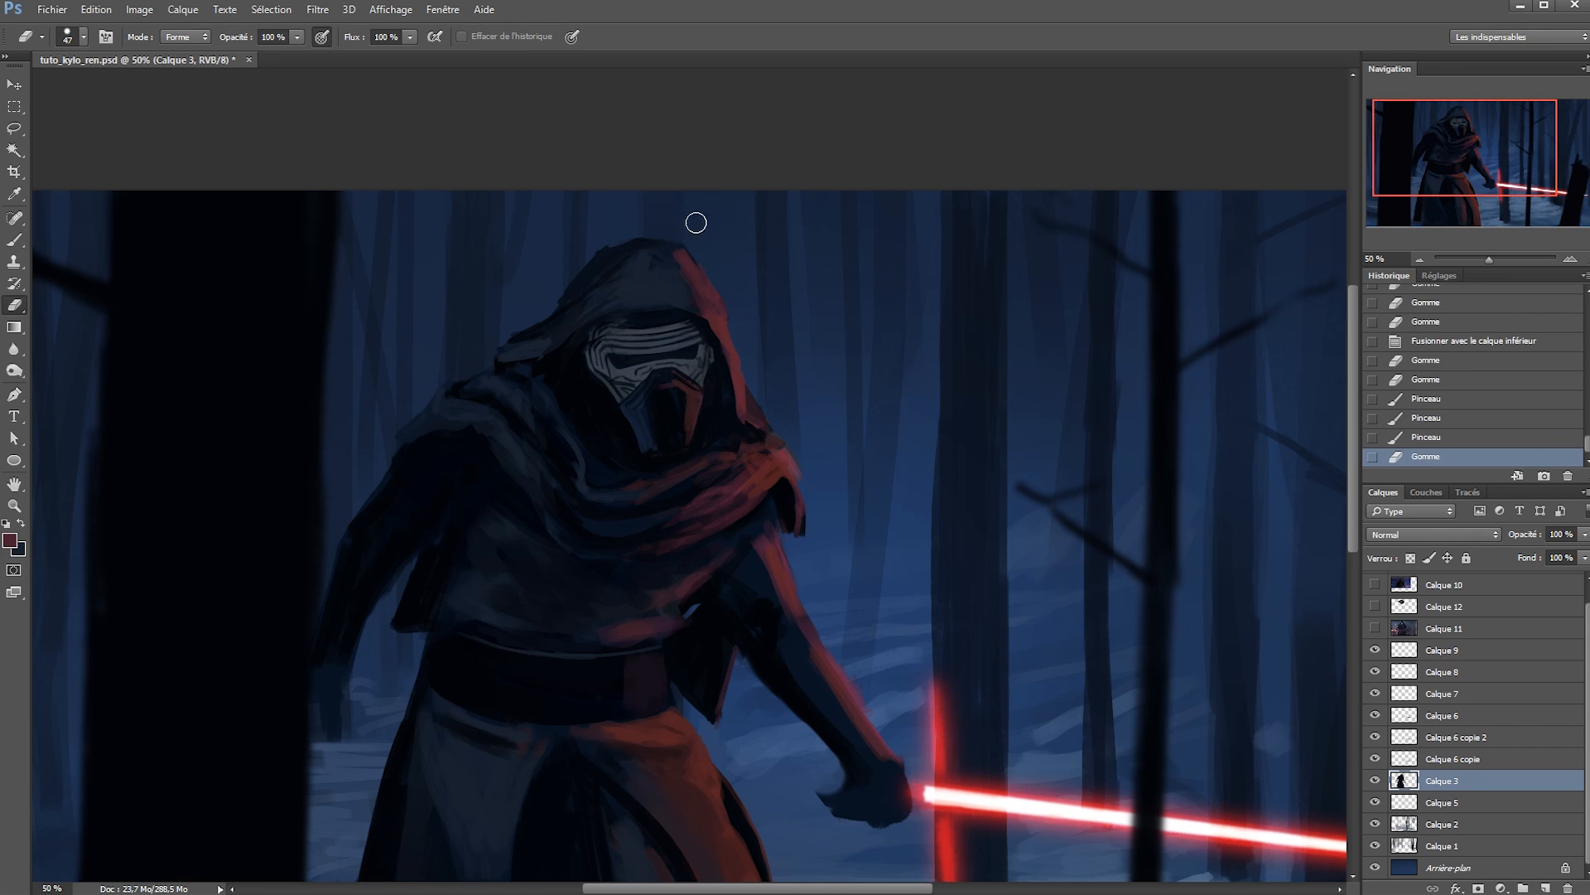
pyautogui.press('b')
pyautogui.keyDown('alt'); pyautogui.click(604, 271); pyautogui.keyUp('alt')
pyautogui.moveTo(563, 294)
pyautogui.mouseDown()
pyautogui.moveTo(596, 253)
pyautogui.moveTo(632, 335)
pyautogui.mouseUp()
pyautogui.moveTo(646, 259)
pyautogui.mouseDown()
pyautogui.moveTo(677, 255)
pyautogui.moveTo(605, 257)
pyautogui.mouseUp()
pyautogui.moveTo(629, 250); pyautogui.dragTo(675, 253)
pyautogui.moveTo(582, 315); pyautogui.dragTo(599, 248)
pyautogui.moveTo(601, 249); pyautogui.dragTo(662, 242)
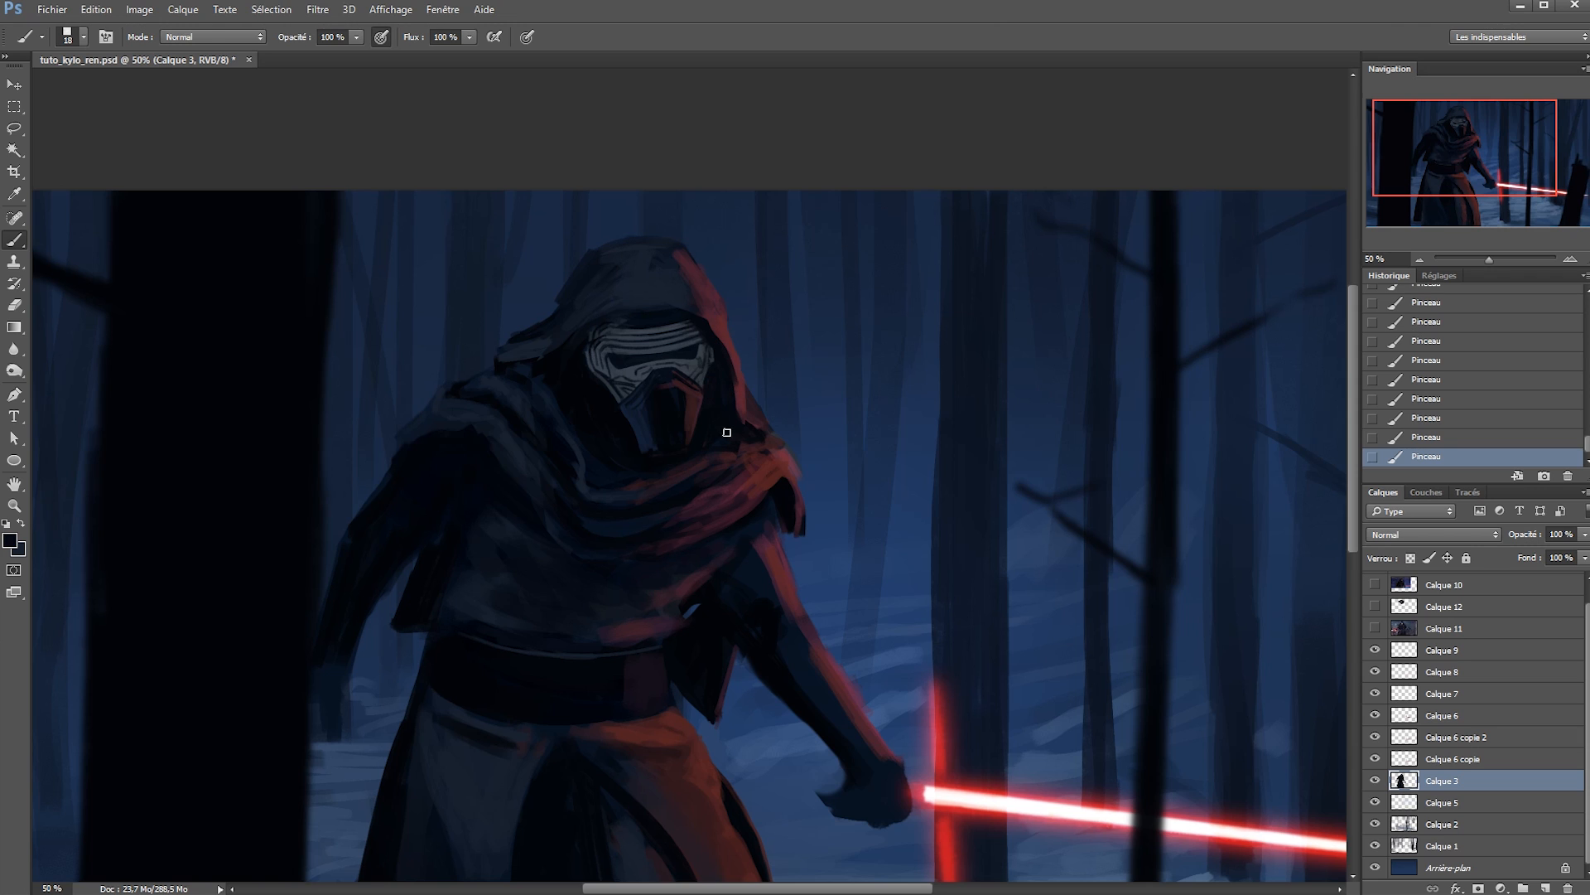
# Lasso the mask's lower part, nudge it eight small increments right and deselect it.
pyautogui.press('l')
pyautogui.moveTo(717, 371)
pyautogui.mouseDown()
pyautogui.moveTo(696, 321)
pyautogui.moveTo(718, 429)
pyautogui.moveTo(617, 406)
pyautogui.moveTo(622, 421)
pyautogui.mouseUp()
pyautogui.press('v')
pyautogui.press('Right')
pyautogui.press('Right')
pyautogui.press('Right')
pyautogui.press('Right')
pyautogui.press('Right')
pyautogui.press('Right')
pyautogui.press('Right')
pyautogui.press('Right')
pyautogui.hotkey('ctrl', 'd')
# Paint dark shadow inside the hood around the mask's lit side and save the document.
pyautogui.press('b')
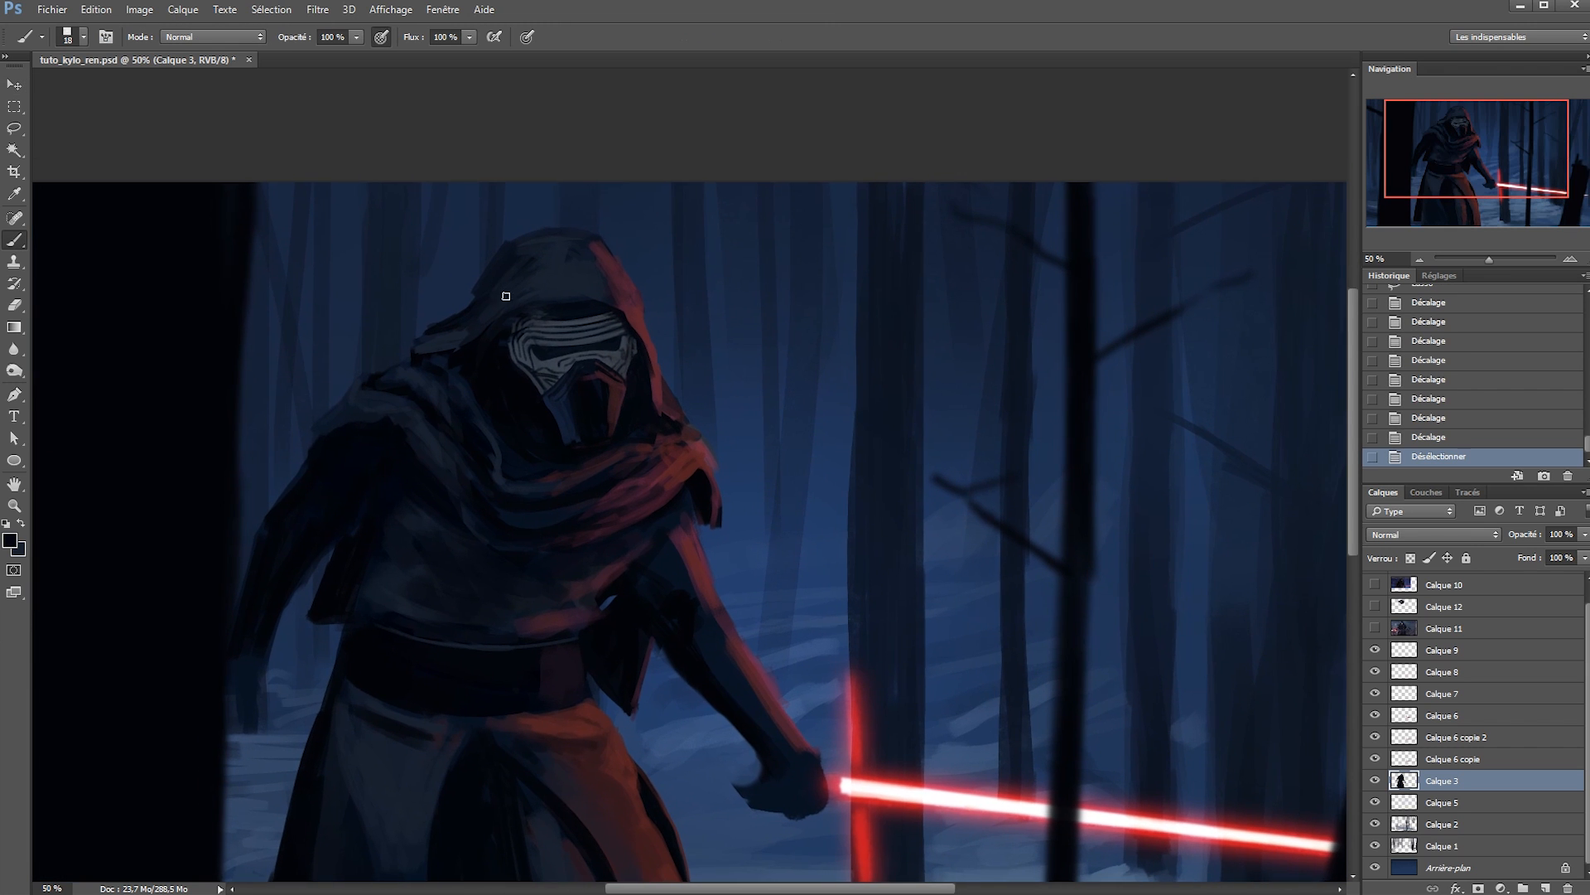
pyautogui.keyDown('alt'); pyautogui.click(486, 353); pyautogui.keyUp('alt')
pyautogui.moveTo(612, 314); pyautogui.dragTo(621, 330)
pyautogui.moveTo(619, 325); pyautogui.dragTo(654, 386)
pyautogui.moveTo(656, 386)
pyautogui.mouseDown()
pyautogui.moveTo(665, 401)
pyautogui.moveTo(623, 411)
pyautogui.mouseUp()
pyautogui.moveTo(629, 393); pyautogui.dragTo(629, 419)
pyautogui.hotkey('ctrl', 's')
# Paint the lightsaber's dark hilt through the gripping hand and add a red glow at the emitter and knuckles.
pyautogui.keyDown('alt'); pyautogui.click(628, 399); pyautogui.keyUp('alt')
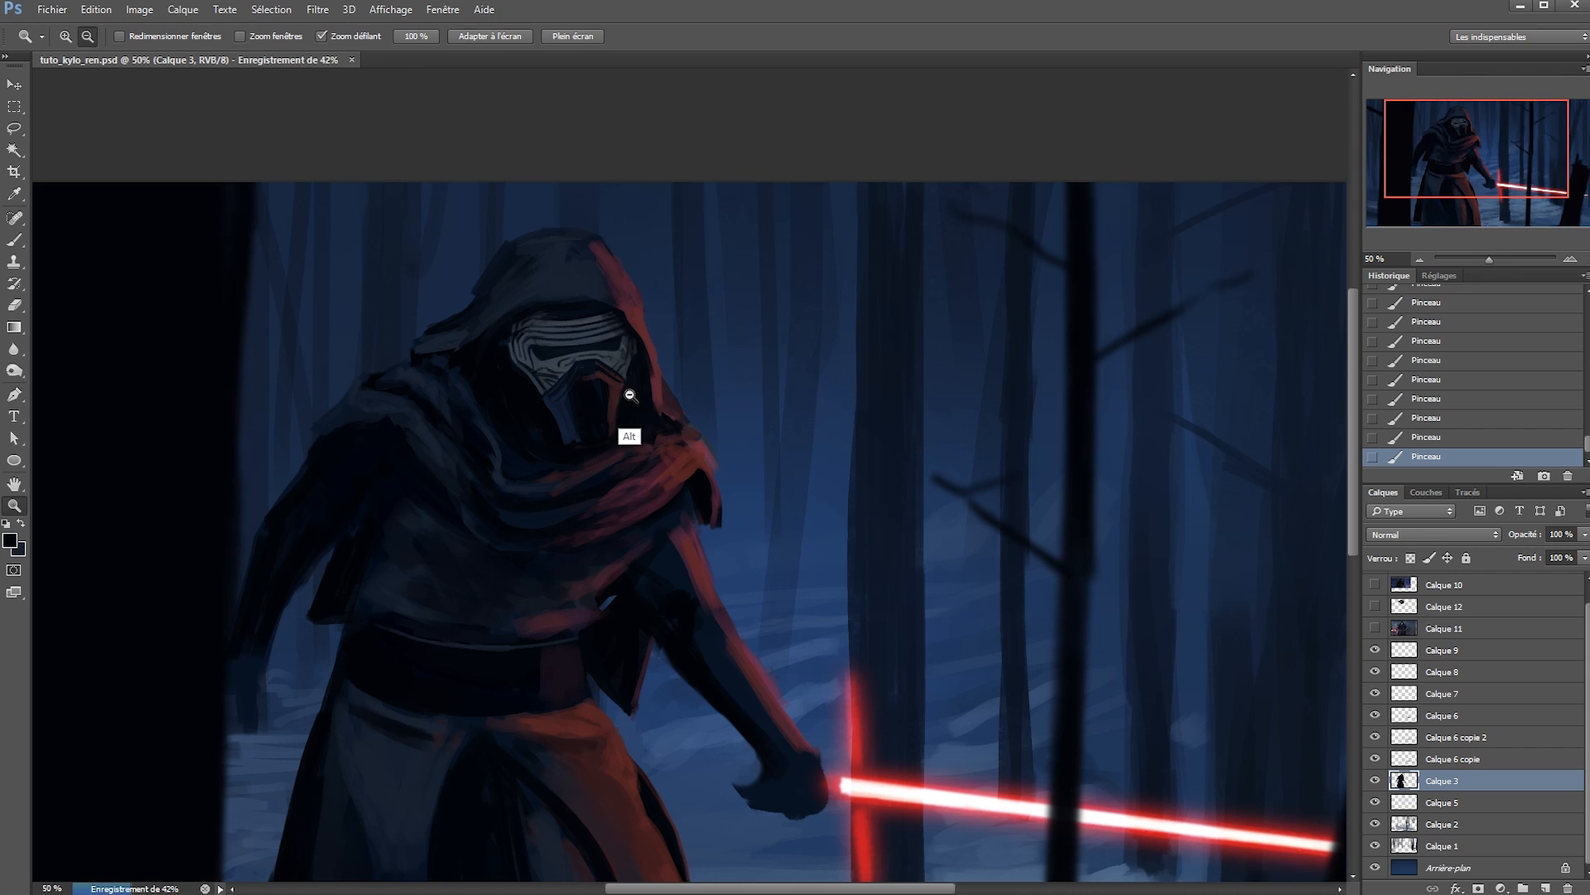
pyautogui.keyDown('alt'); pyautogui.click(664, 408); pyautogui.keyUp('alt')
pyautogui.keyDown('ctrl'); pyautogui.click(725, 463); pyautogui.keyUp('ctrl')
pyautogui.keyDown('ctrl'); pyautogui.click(725, 464); pyautogui.keyUp('ctrl')
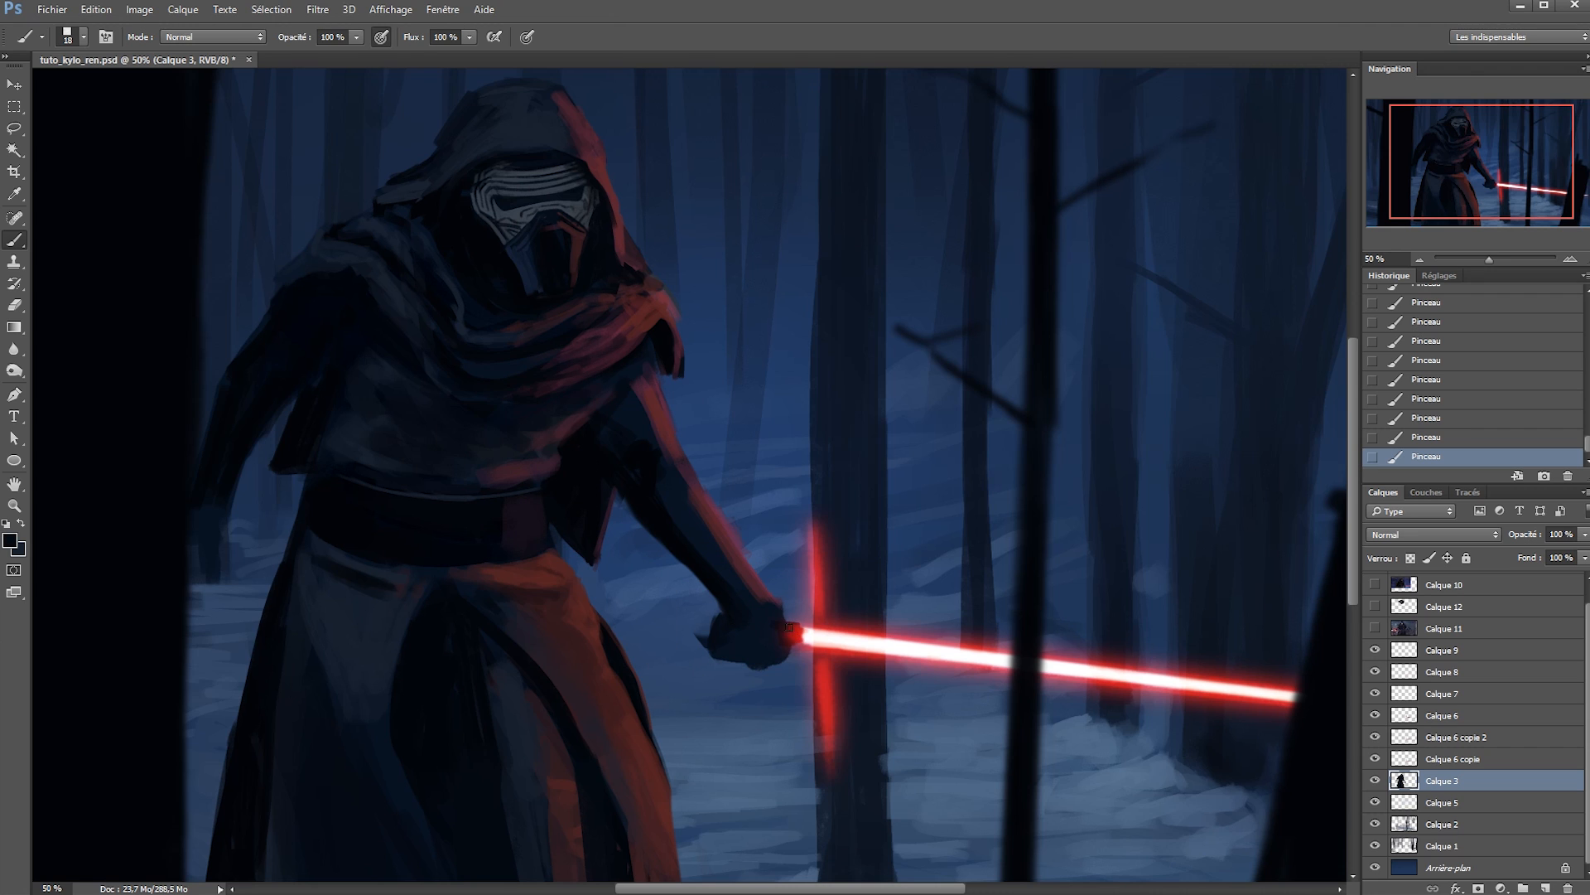
pyautogui.moveTo(780, 608); pyautogui.dragTo(763, 588)
pyautogui.press('e')
pyautogui.moveTo(777, 593)
pyautogui.mouseDown()
pyautogui.moveTo(785, 611)
pyautogui.moveTo(769, 603)
pyautogui.mouseUp()
pyautogui.press('b')
pyautogui.keyDown('alt'); pyautogui.click(748, 575); pyautogui.keyUp('alt')
pyautogui.keyDown('alt'); pyautogui.click(813, 678); pyautogui.keyUp('alt')
pyautogui.keyDown('alt'); pyautogui.click(826, 626); pyautogui.keyUp('alt')
pyautogui.keyDown('alt'); pyautogui.click(765, 627); pyautogui.keyUp('alt')
pyautogui.keyDown('alt'); pyautogui.click(610, 512); pyautogui.keyUp('alt')
# Erase excess paint around the hilt and hand, and shade the fingers with dark strokes.
pyautogui.press('e')
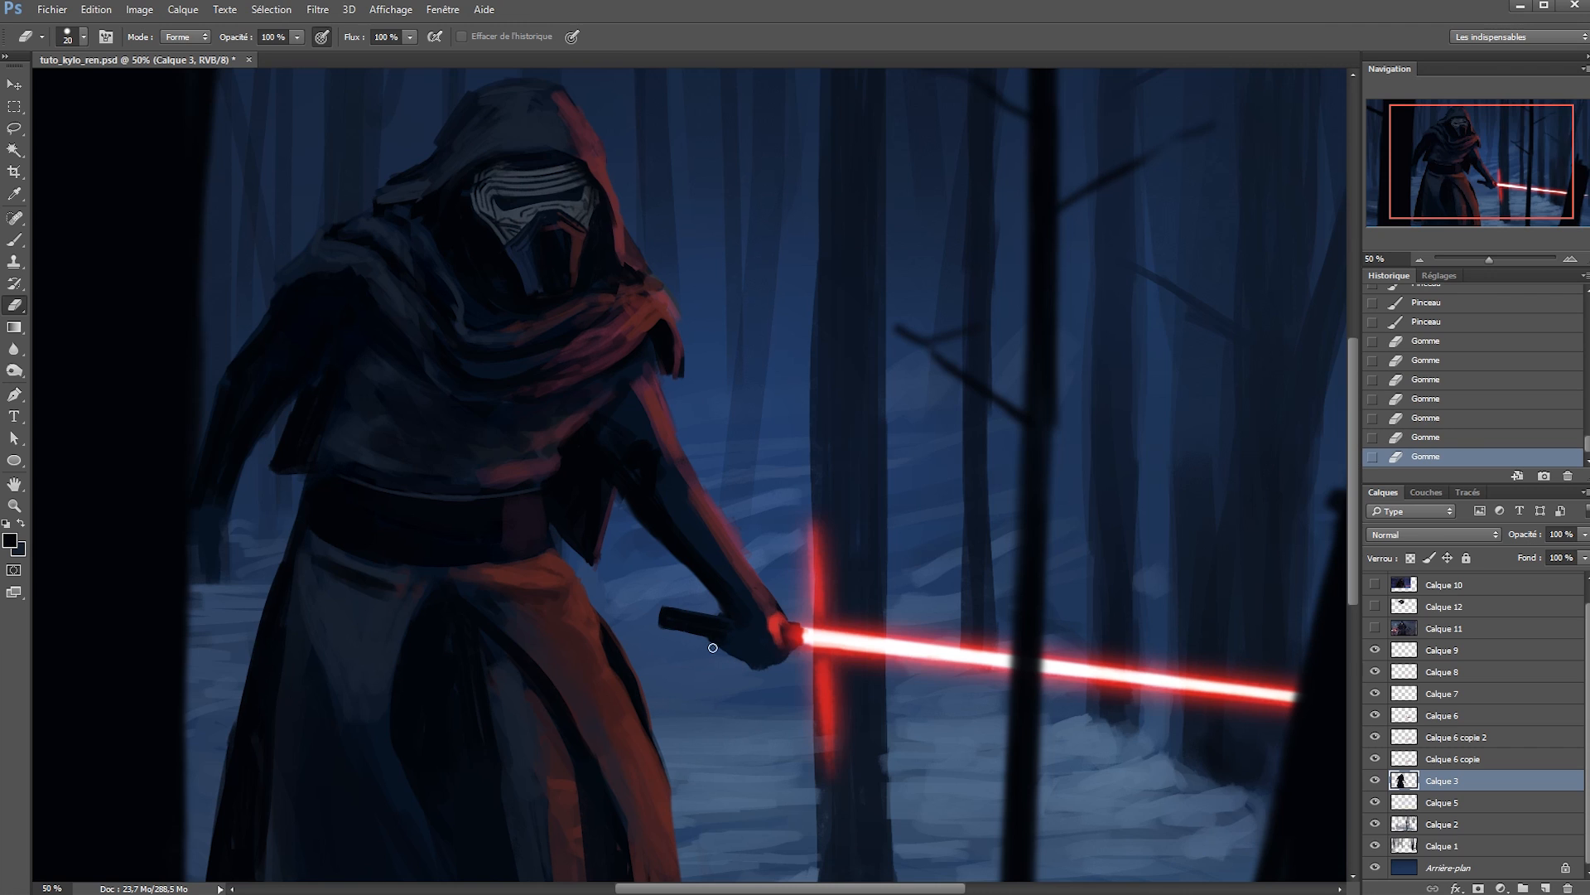
pyautogui.press('b')
pyautogui.moveTo(758, 654)
pyautogui.mouseDown()
pyautogui.moveTo(725, 625)
pyautogui.moveTo(820, 647)
pyautogui.mouseUp()
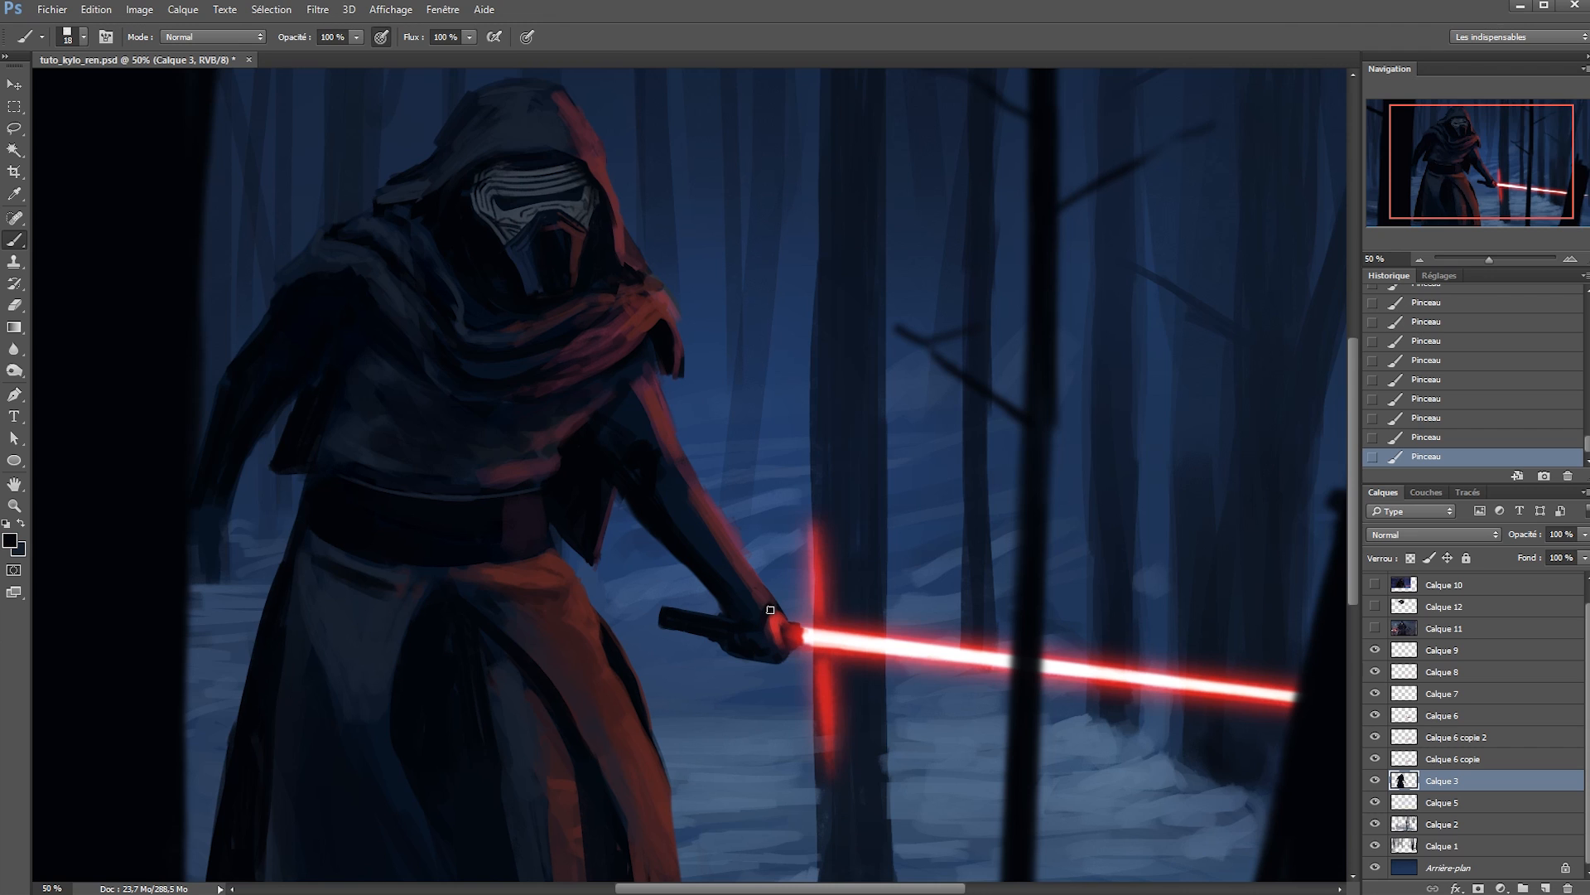
pyautogui.press('e')
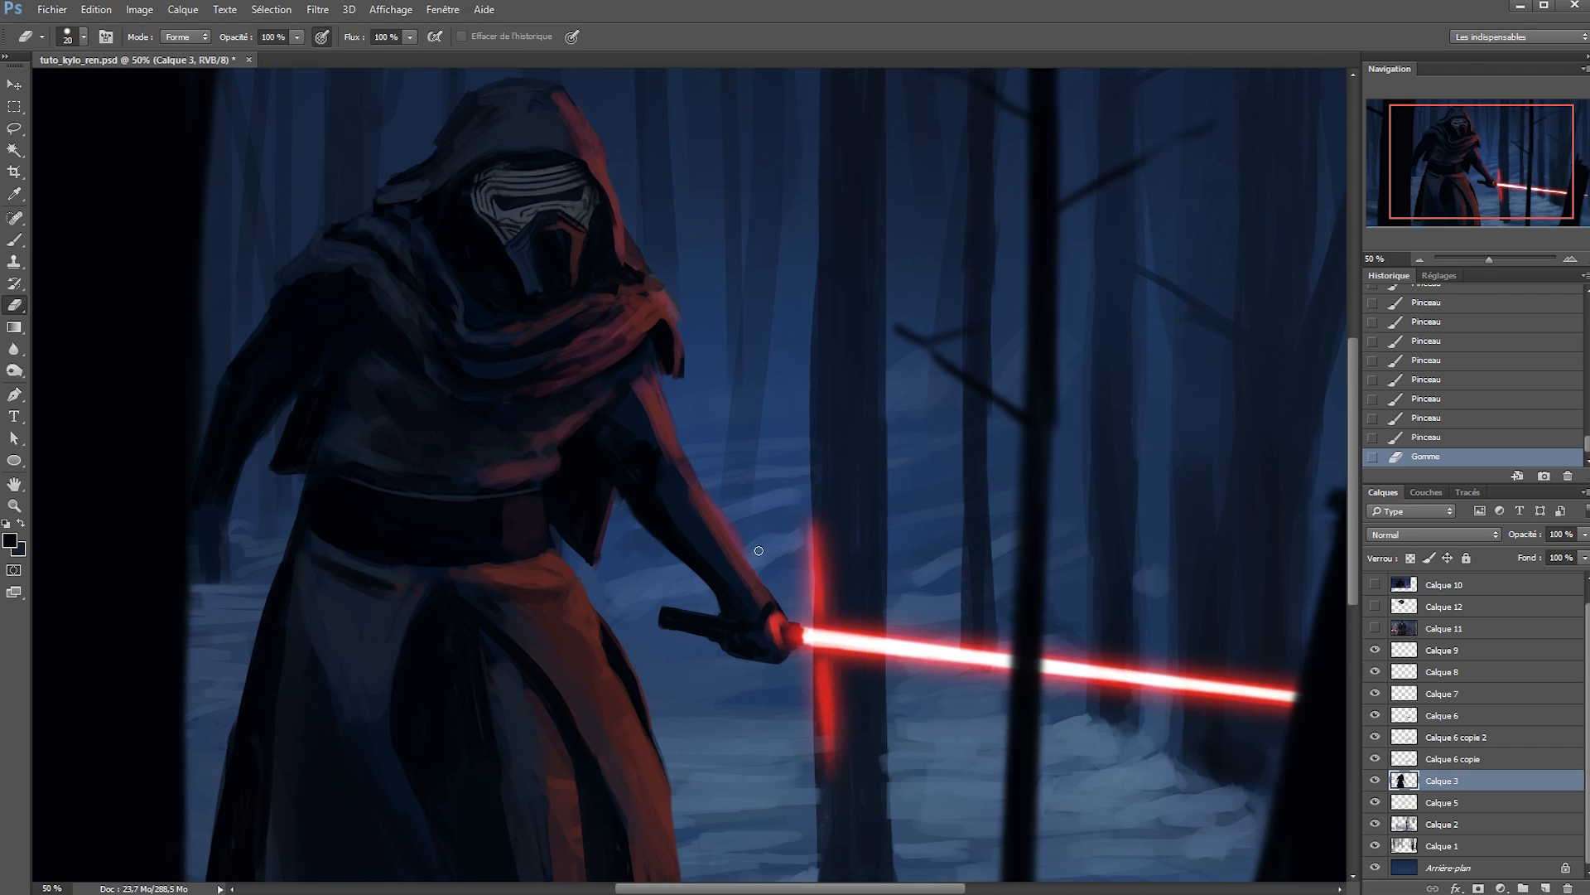
# Erase excess paint along the sword arm's outer edge, paint red rim light on the sleeve and save the document.
pyautogui.moveTo(706, 503); pyautogui.dragTo(734, 540)
pyautogui.moveTo(717, 520); pyautogui.dragTo(744, 556)
pyautogui.press('b')
pyautogui.keyDown('alt'); pyautogui.click(697, 486); pyautogui.keyUp('alt')
pyautogui.moveTo(690, 499); pyautogui.dragTo(680, 470)
pyautogui.moveTo(681, 492); pyautogui.dragTo(675, 486)
pyautogui.keyDown('alt'); pyautogui.click(724, 568); pyautogui.keyUp('alt')
pyautogui.moveTo(728, 533); pyautogui.dragTo(735, 554)
pyautogui.moveTo(741, 575); pyautogui.dragTo(738, 557)
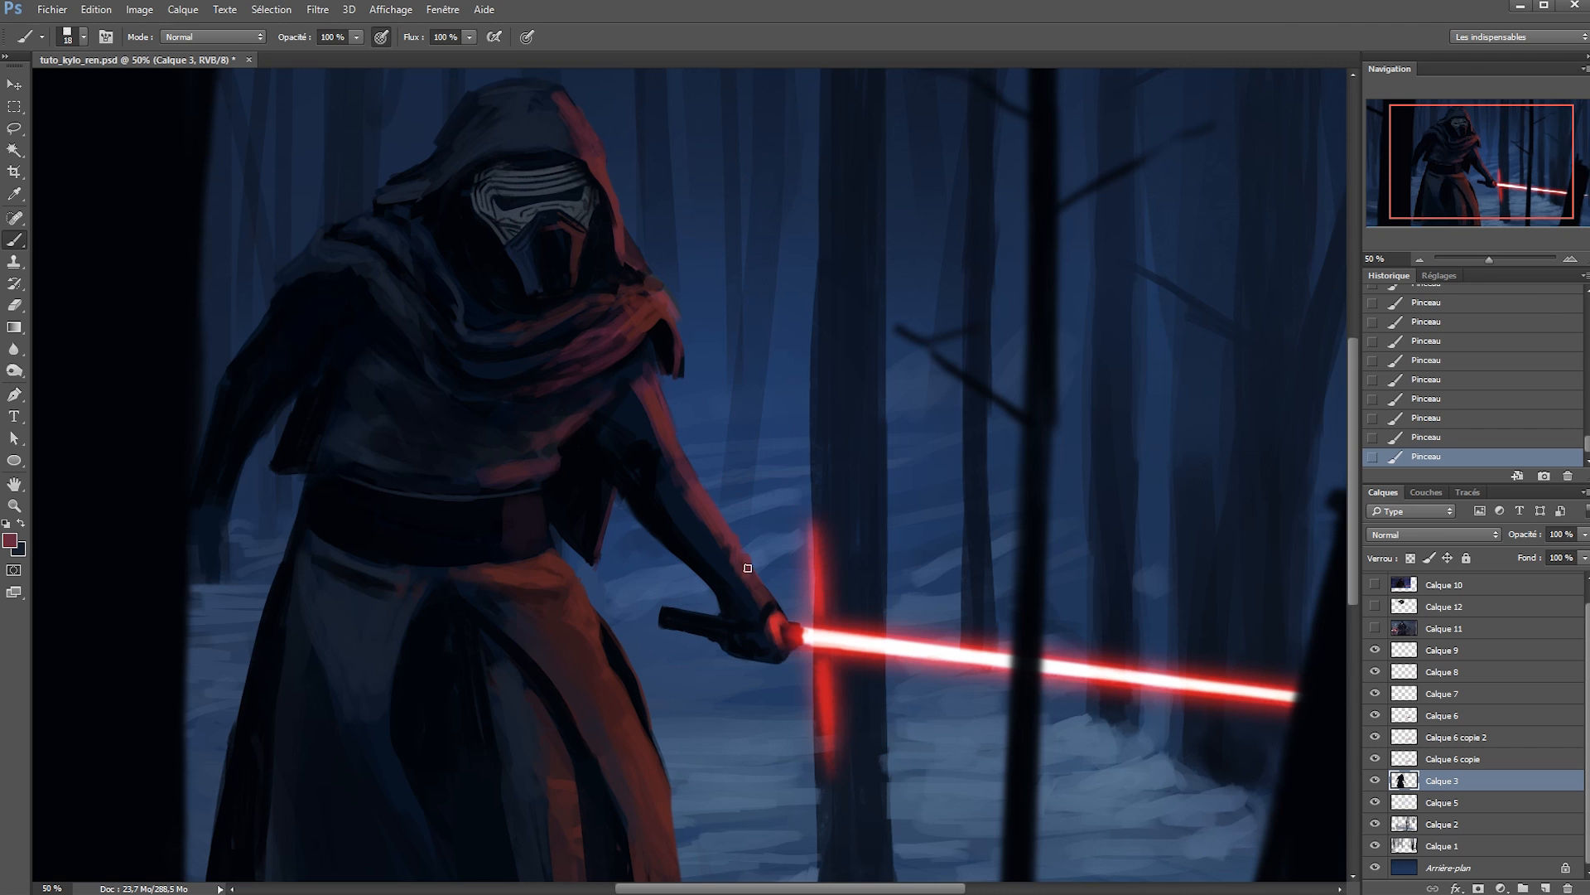
pyautogui.keyDown('alt'); pyautogui.click(700, 504); pyautogui.keyUp('alt')
pyautogui.keyDown('alt'); pyautogui.click(738, 539); pyautogui.keyUp('alt')
pyautogui.hotkey('ctrl', 's')
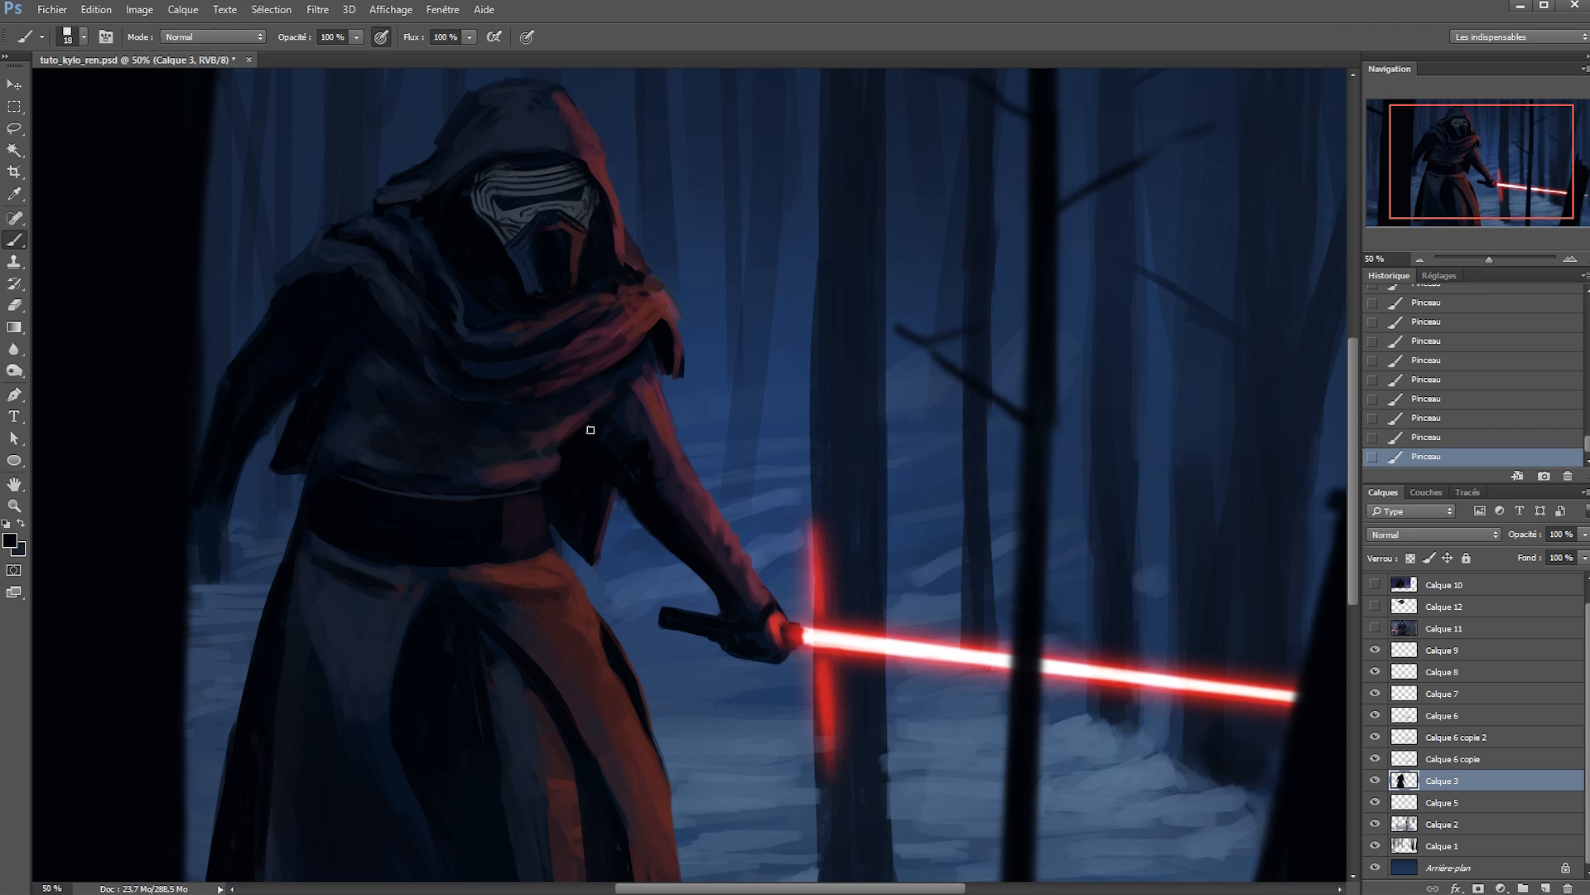
# Touch up the upper arm just below the scarf's hanging corner with a sampled colour and save the document.
pyautogui.hotkey('ctrl', 's')
pyautogui.press('alt')
pyautogui.keyDown('alt'); pyautogui.click(654, 369); pyautogui.keyUp('alt')
pyautogui.moveTo(661, 365); pyautogui.dragTo(666, 326)
pyautogui.hotkey('ctrl', 's')
# Flip the whole canvas horizontally and save the document.
pyautogui.press('z')
pyautogui.keyDown('alt'); pyautogui.click(621, 399); pyautogui.keyUp('alt')
pyautogui.keyDown('alt'); pyautogui.click(621, 400); pyautogui.keyUp('alt')
pyautogui.press('F1')
pyautogui.press('b')
pyautogui.hotkey('ctrl', 's')
pyautogui.scroll(3, 841, 309)
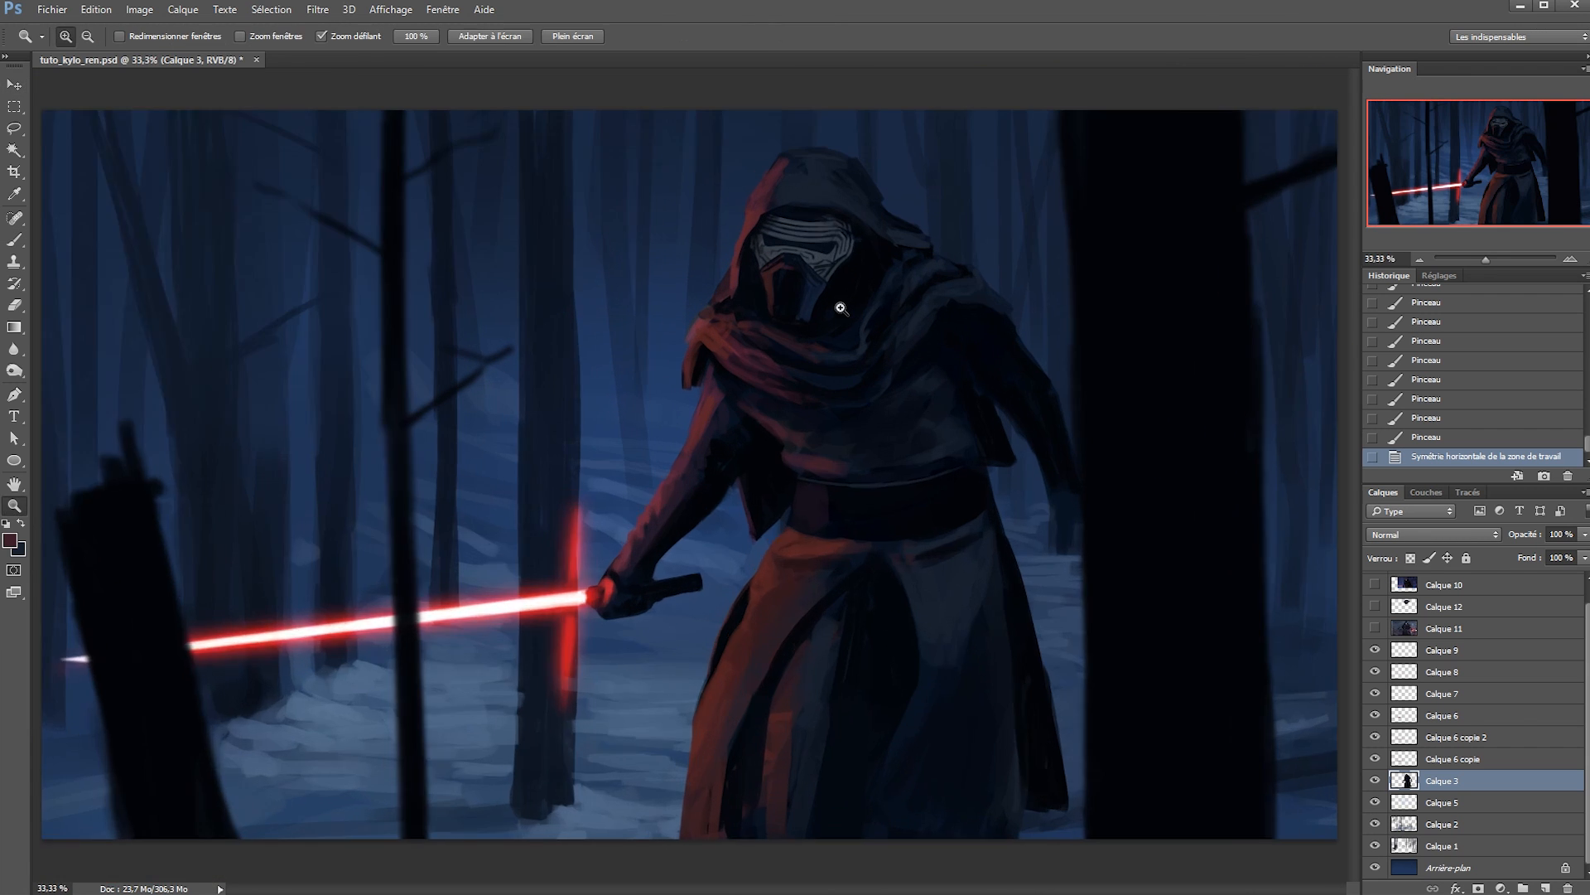
# Retouch the figure's shape around the hood and shoulder with the Liquify filter.
pyautogui.click(317, 10)
pyautogui.click(347, 142)
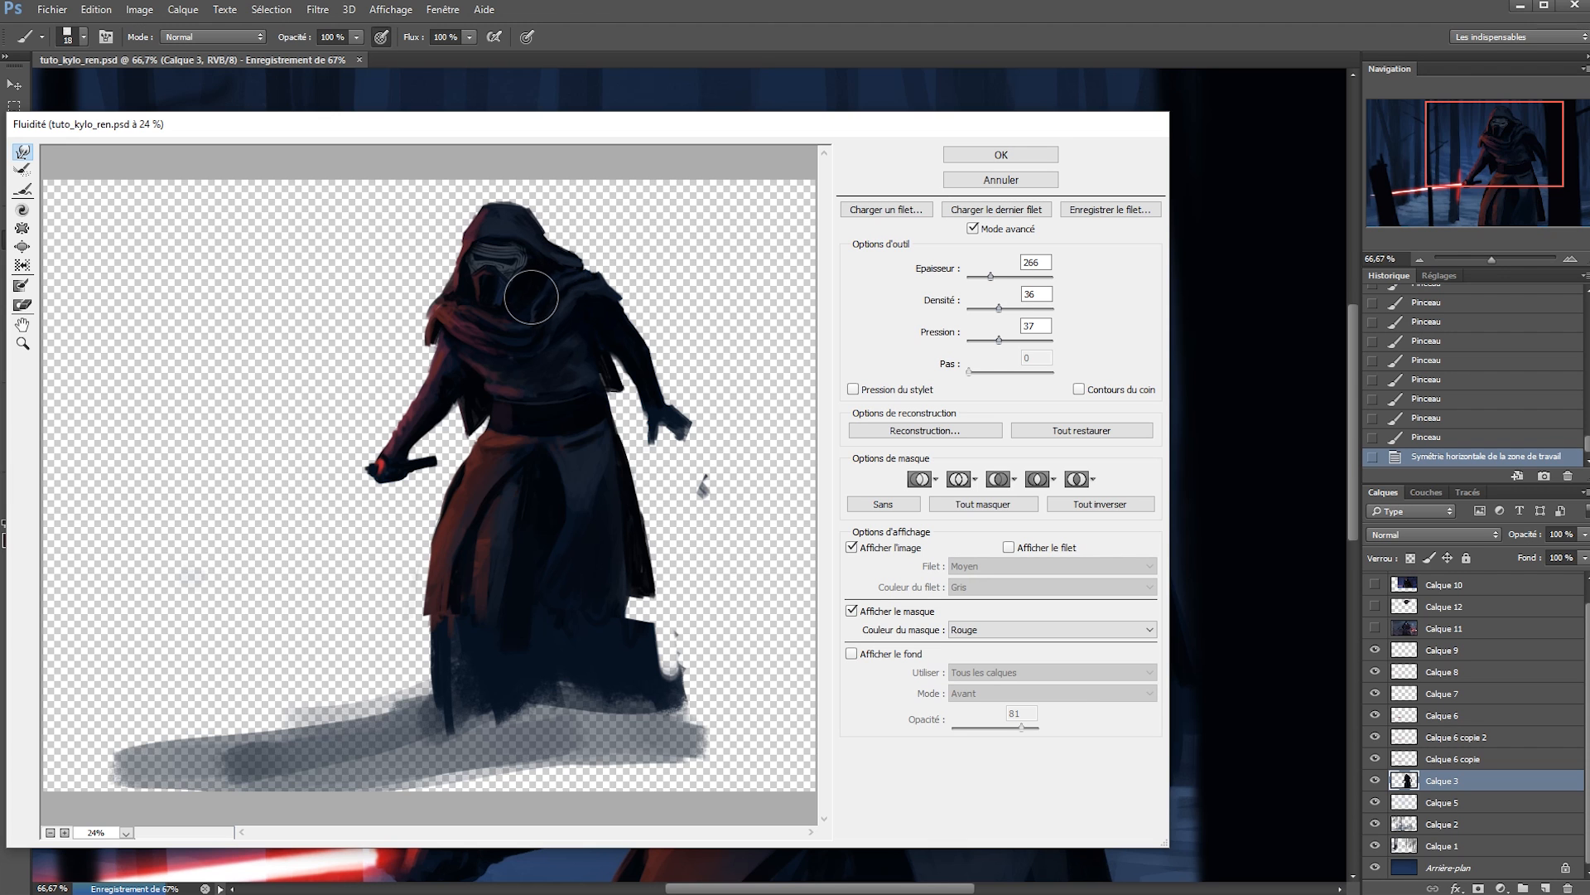
pyautogui.press('Return')
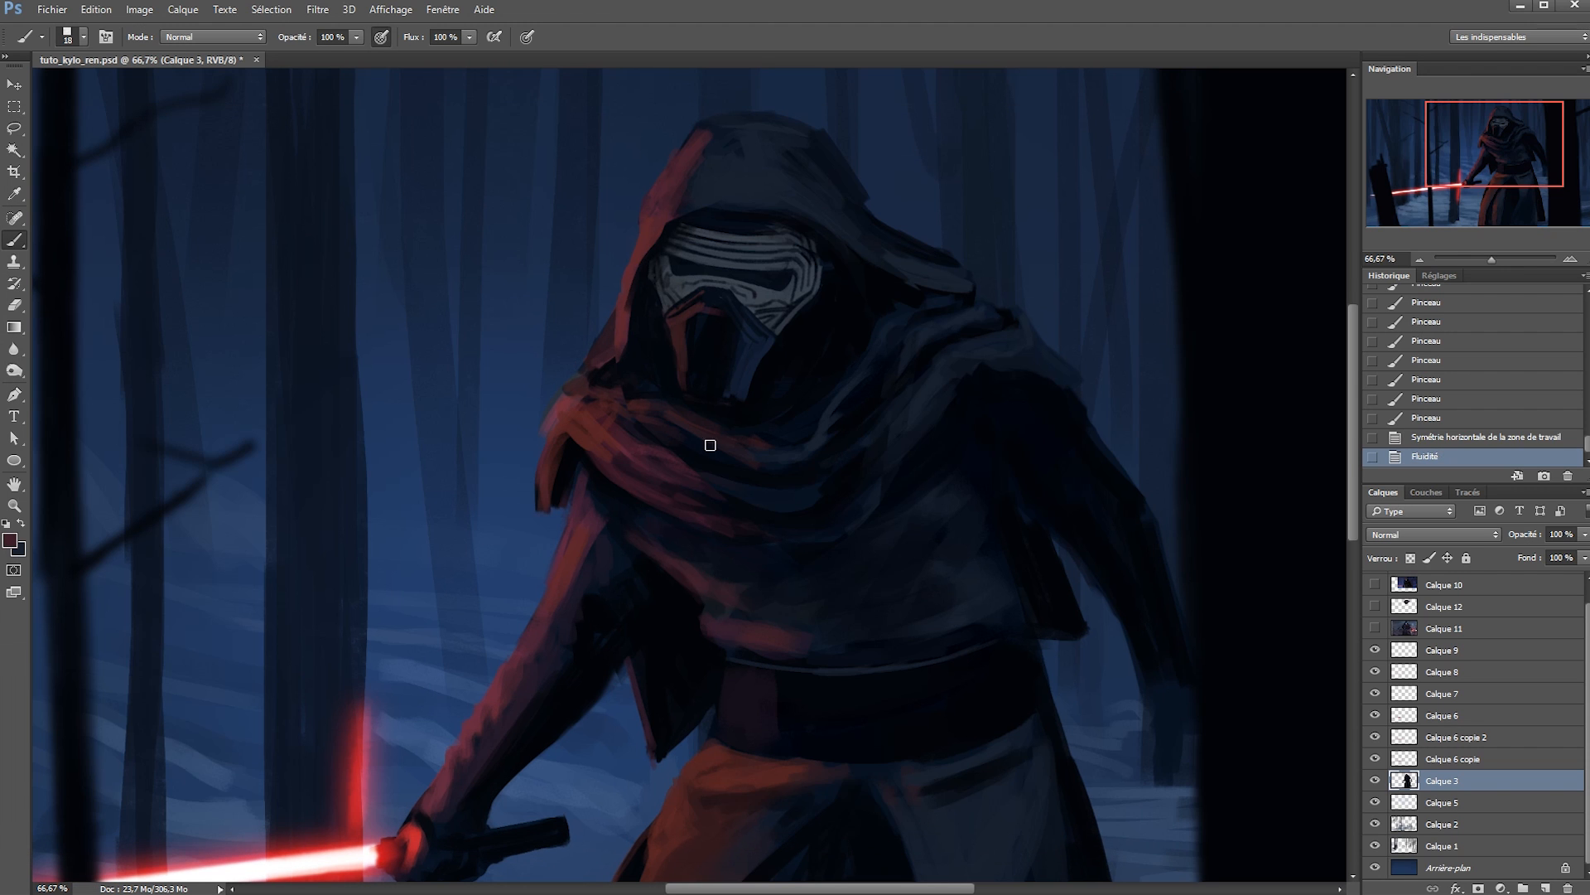
# Repaint the hood's draped back edge above the shoulder with sampled dark tones and save the document.
pyautogui.keyDown('alt'); pyautogui.click(920, 276); pyautogui.keyUp('alt')
pyautogui.moveTo(894, 286); pyautogui.dragTo(952, 308)
pyautogui.moveTo(899, 280); pyautogui.dragTo(957, 300)
pyautogui.moveTo(928, 261); pyautogui.dragTo(965, 277)
pyautogui.moveTo(863, 199); pyautogui.dragTo(961, 278)
pyautogui.moveTo(903, 263); pyautogui.dragTo(965, 286)
pyautogui.moveTo(894, 261)
pyautogui.mouseDown()
pyautogui.moveTo(953, 290)
pyautogui.moveTo(898, 277)
pyautogui.mouseUp()
pyautogui.moveTo(876, 261); pyautogui.dragTo(897, 275)
pyautogui.moveTo(874, 261); pyautogui.dragTo(891, 271)
pyautogui.hotkey('ctrl', 's')
# Sample a tone from the mask and adjust it into a grey foreground colour.
pyautogui.keyDown('ctrl'); pyautogui.click(737, 261); pyautogui.keyUp('ctrl')
pyautogui.keyDown('alt'); pyautogui.click(771, 308); pyautogui.keyUp('alt')
pyautogui.click(10, 540)
pyautogui.moveTo(748, 714); pyautogui.dragTo(747, 670)
pyautogui.press('Return')
# Lasso the mask area, try to transform it slightly upward, and step back to the active selection.
pyautogui.keyDown('ctrl'); pyautogui.click(717, 331); pyautogui.keyUp('ctrl')
pyautogui.press('l')
pyautogui.moveTo(838, 431)
pyautogui.mouseDown()
pyautogui.moveTo(532, 402)
pyautogui.moveTo(959, 402)
pyautogui.mouseUp()
pyautogui.hotkey('ctrl', 't')
pyautogui.moveTo(710, 254); pyautogui.dragTo(710, 238)
pyautogui.press('Return')
pyautogui.hotkey('ctrl', 'd')
pyautogui.hotkey('ctrl', 'alt', 'z')
pyautogui.hotkey('ctrl', 'alt', 'z')
# Copy the lassoed mask area to its own layer, repeat the transform, erase its stray edges and merge it down.
pyautogui.hotkey('ctrl', 'j')
pyautogui.hotkey('ctrl', 'shift', 't')
pyautogui.press('b')
pyautogui.press('e')
pyautogui.click(730, 256)
pyautogui.click(779, 246)
pyautogui.hotkey('ctrl', 'e')
# Add a layer above the figure, brush initial light strokes over the mask and set the Soft Round brush to 9 px.
pyautogui.press('b')
pyautogui.hotkey('ctrl', 'shift', 'n')
pyautogui.press('Return')
pyautogui.rightClick(713, 368)
pyautogui.click(768, 412)
pyautogui.click(539, 369)
pyautogui.moveTo(536, 371); pyautogui.dragTo(580, 382)
pyautogui.moveTo(507, 362); pyautogui.dragTo(586, 384)
pyautogui.moveTo(507, 363); pyautogui.dragTo(609, 391)
pyautogui.moveTo(564, 381); pyautogui.dragTo(629, 393)
pyautogui.moveTo(543, 340); pyautogui.dragTo(634, 362)
pyautogui.rightClick(579, 346)
pyautogui.click(719, 495)
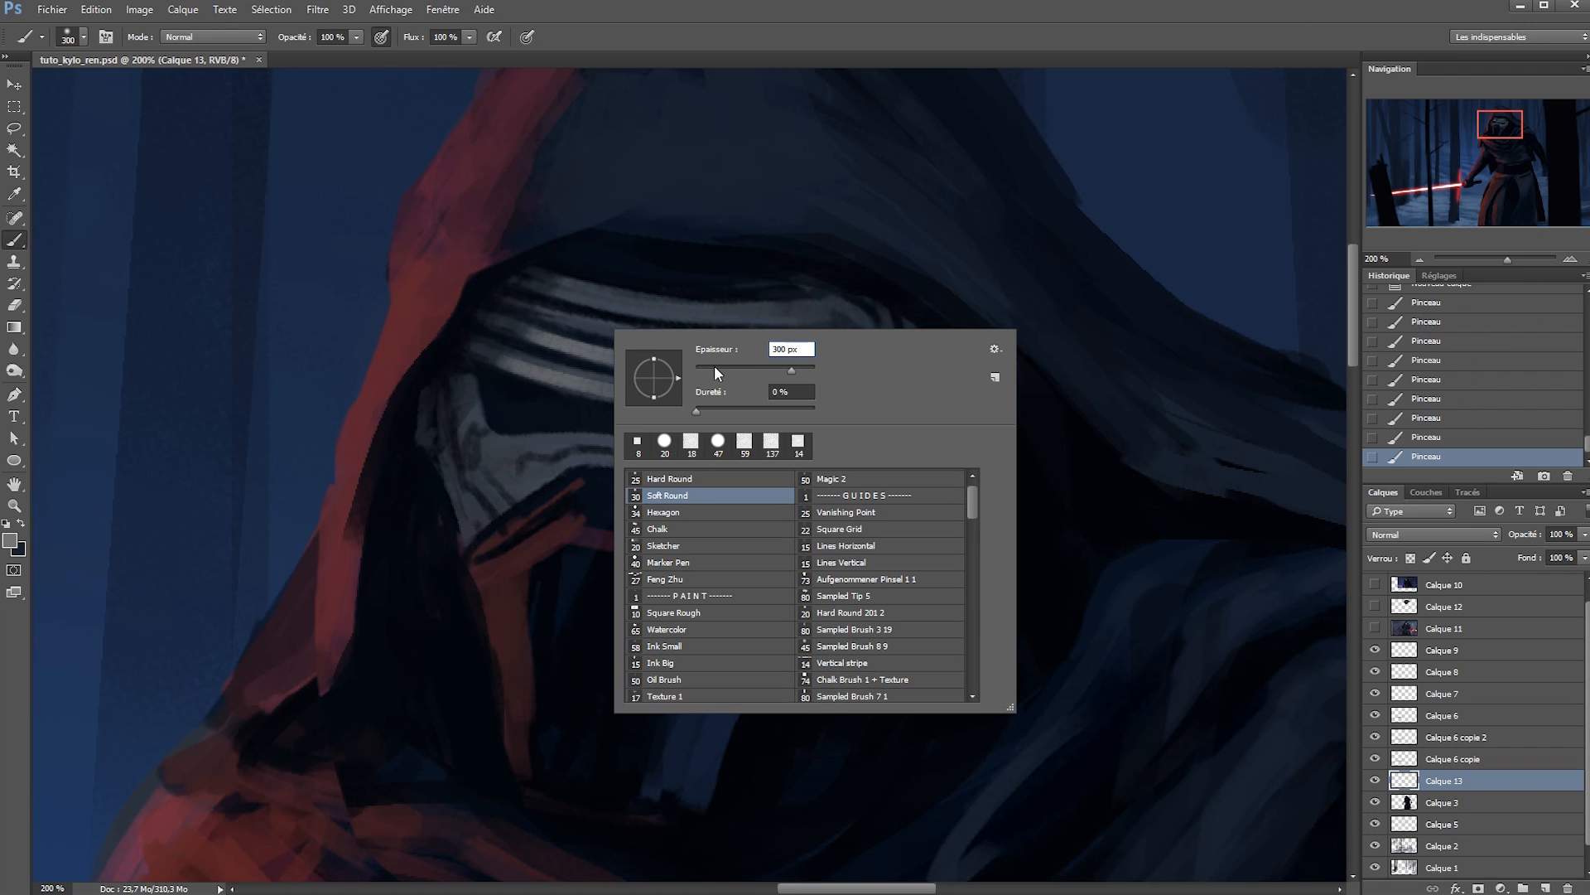
pyautogui.write('9')
pyautogui.press('Return')
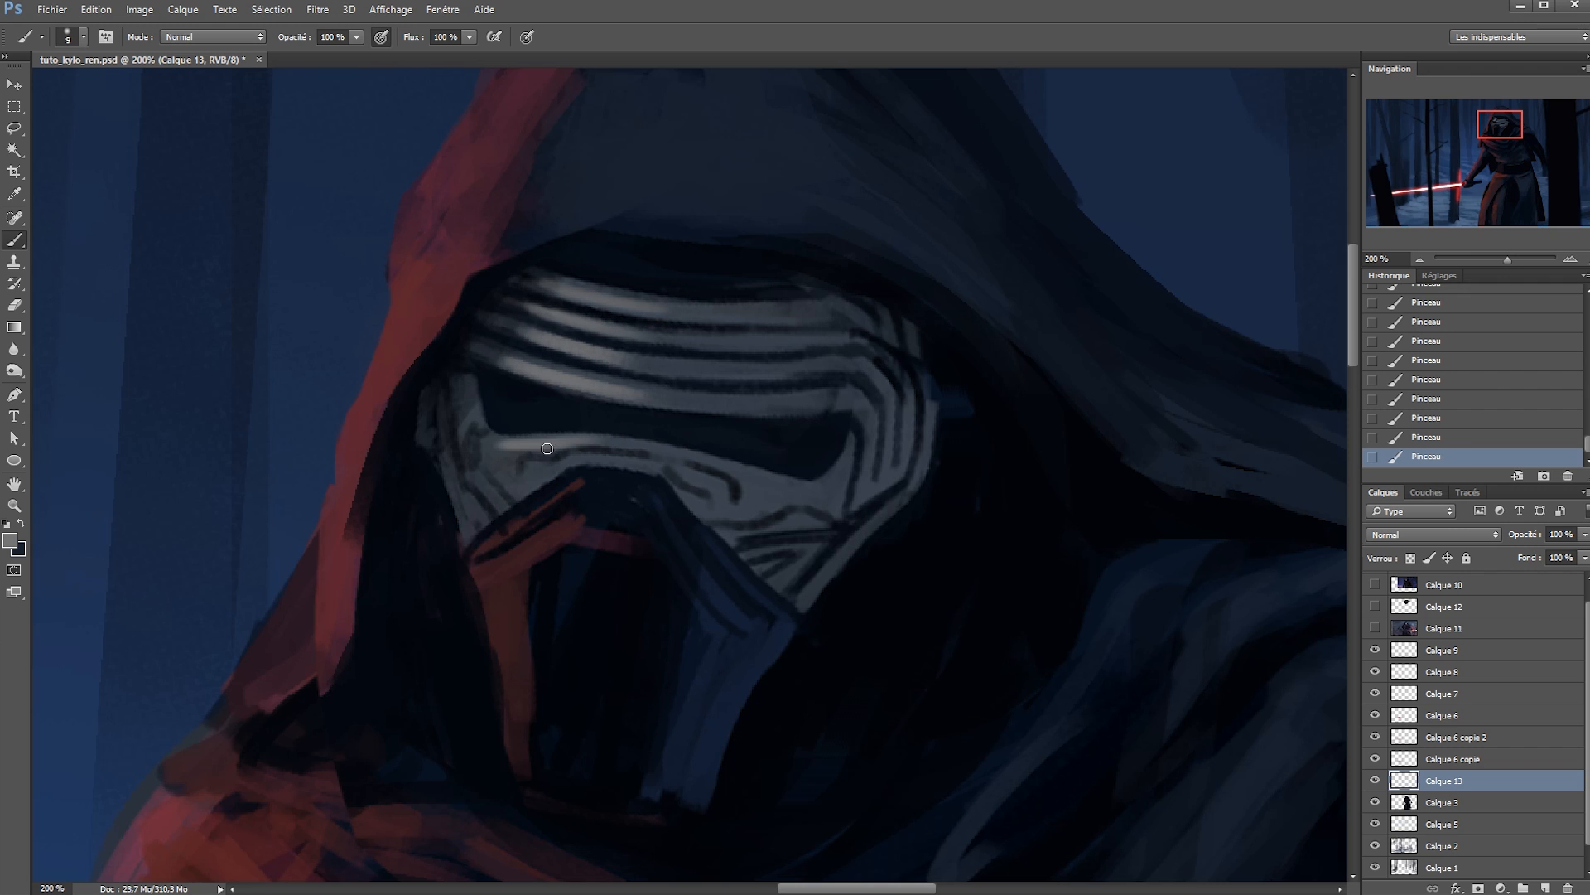
# Mix a pale warm highlight colour and paint bright streaks on the left part of the mask's forehead bands.
pyautogui.click(10, 540)
pyautogui.click(635, 455)
pyautogui.moveTo(980, 648); pyautogui.dragTo(980, 560)
pyautogui.click(761, 611)
pyautogui.click(1095, 552)
pyautogui.moveTo(515, 359)
pyautogui.mouseDown()
pyautogui.moveTo(645, 391)
pyautogui.moveTo(613, 352)
pyautogui.moveTo(671, 359)
pyautogui.mouseUp()
pyautogui.moveTo(528, 308)
pyautogui.mouseDown()
pyautogui.moveTo(620, 333)
pyautogui.moveTo(528, 308)
pyautogui.mouseUp()
pyautogui.moveTo(544, 284)
pyautogui.mouseDown()
pyautogui.moveTo(665, 311)
pyautogui.moveTo(667, 338)
pyautogui.mouseUp()
pyautogui.press(']')
pyautogui.press(']')
pyautogui.press(']')
pyautogui.hotkey('ctrl', 'z')
pyautogui.moveTo(528, 307); pyautogui.dragTo(646, 336)
pyautogui.moveTo(545, 283); pyautogui.dragTo(663, 311)
pyautogui.moveTo(514, 335)
pyautogui.mouseDown()
pyautogui.moveTo(585, 352)
pyautogui.moveTo(644, 393)
pyautogui.mouseUp()
# Mix a second highlight colour and paint light streaks on the right part of the forehead bands.
pyautogui.press('x')
pyautogui.click(12, 542)
pyautogui.click(571, 346)
pyautogui.click(983, 653)
pyautogui.moveTo(983, 656); pyautogui.dragTo(983, 645)
pyautogui.click(767, 650)
pyautogui.press('Return')
pyautogui.moveTo(748, 344); pyautogui.dragTo(861, 341)
pyautogui.moveTo(765, 365); pyautogui.dragTo(866, 365)
pyautogui.moveTo(758, 403); pyautogui.dragTo(854, 397)
pyautogui.moveTo(753, 377); pyautogui.dragTo(863, 364)
pyautogui.hotkey('ctrl', 'z')
pyautogui.moveTo(750, 346); pyautogui.dragTo(865, 342)
pyautogui.moveTo(756, 380); pyautogui.dragTo(847, 375)
# Extend and soften the right-side band highlights with a sampled blue-grey tone.
pyautogui.press('x')
pyautogui.keyDown('alt'); pyautogui.click(721, 265); pyautogui.keyUp('alt')
pyautogui.moveTo(721, 354); pyautogui.dragTo(860, 357)
pyautogui.press('x')
pyautogui.moveTo(754, 319)
pyautogui.mouseDown()
pyautogui.moveTo(862, 320)
pyautogui.moveTo(843, 313)
pyautogui.mouseUp()
pyautogui.press('x')
pyautogui.moveTo(714, 404); pyautogui.dragTo(847, 401)
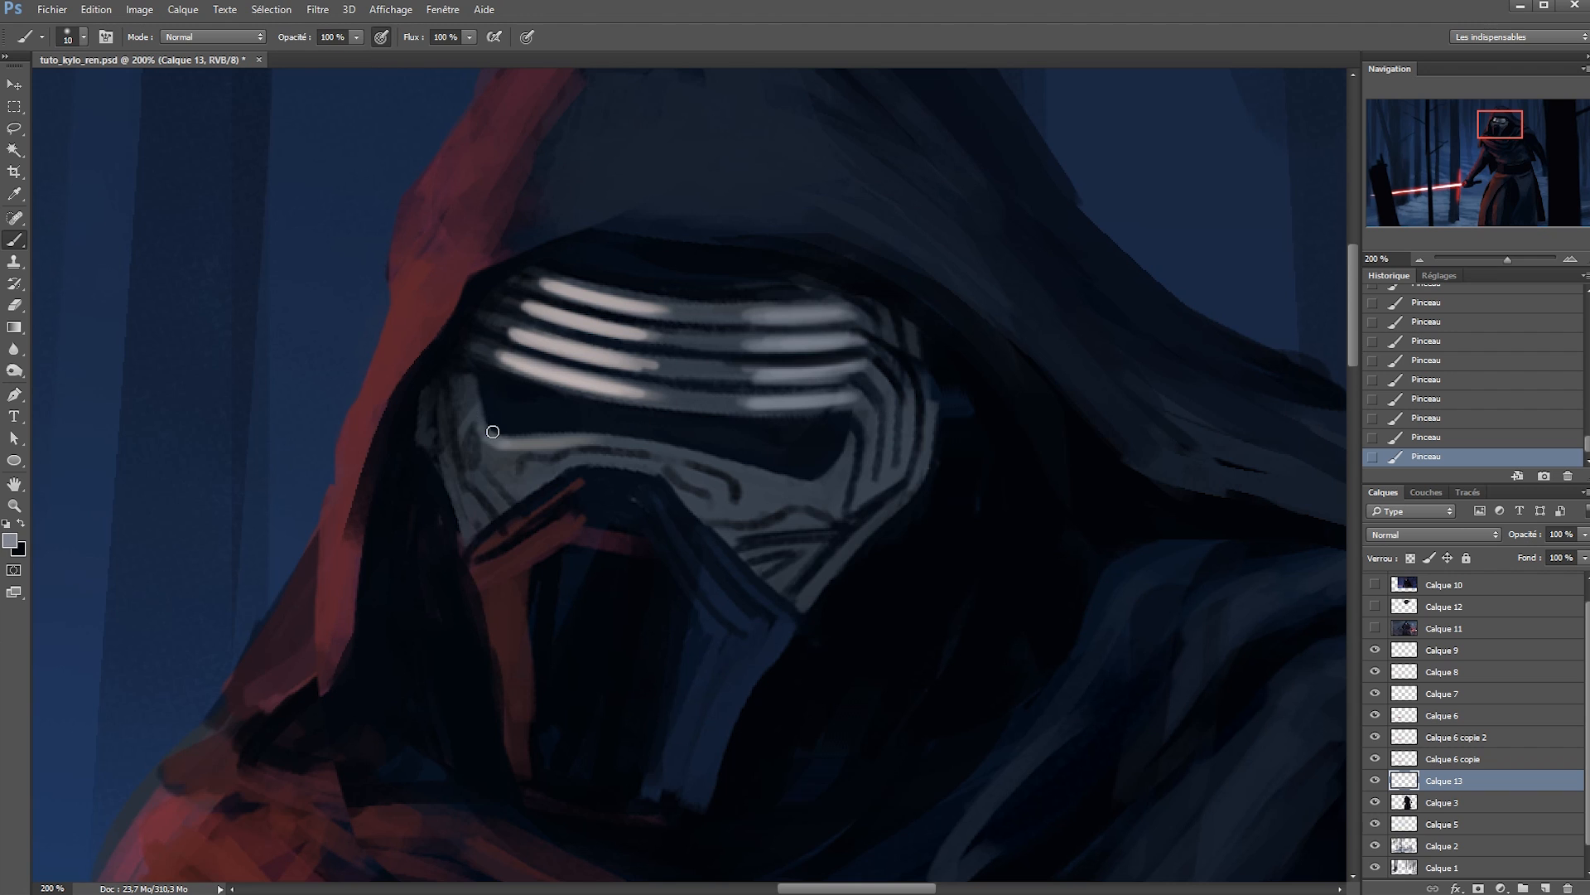
# Paint light highlights along the visor's lower rim and inner left cheek, reducing the brush to 7 px.
pyautogui.keyDown('alt'); pyautogui.click(570, 342); pyautogui.keyUp('alt')
pyautogui.moveTo(467, 435); pyautogui.dragTo(466, 398)
pyautogui.keyDown('alt'); pyautogui.click(505, 407); pyautogui.keyUp('alt')
pyautogui.moveTo(470, 399)
pyautogui.mouseDown()
pyautogui.moveTo(468, 469)
pyautogui.moveTo(507, 437)
pyautogui.moveTo(651, 462)
pyautogui.moveTo(501, 458)
pyautogui.moveTo(300, 417)
pyautogui.mouseUp()
pyautogui.hotkey('ctrl', 'z')
pyautogui.press('x')
pyautogui.keyDown('alt'); pyautogui.click(509, 442); pyautogui.keyUp('alt')
pyautogui.rightClick(512, 443)
pyautogui.click(649, 482)
pyautogui.click(540, 461)
pyautogui.press('x')
pyautogui.keyDown('alt'); pyautogui.click(571, 412); pyautogui.keyUp('alt')
pyautogui.press('x')
pyautogui.press('x')
pyautogui.press('x')
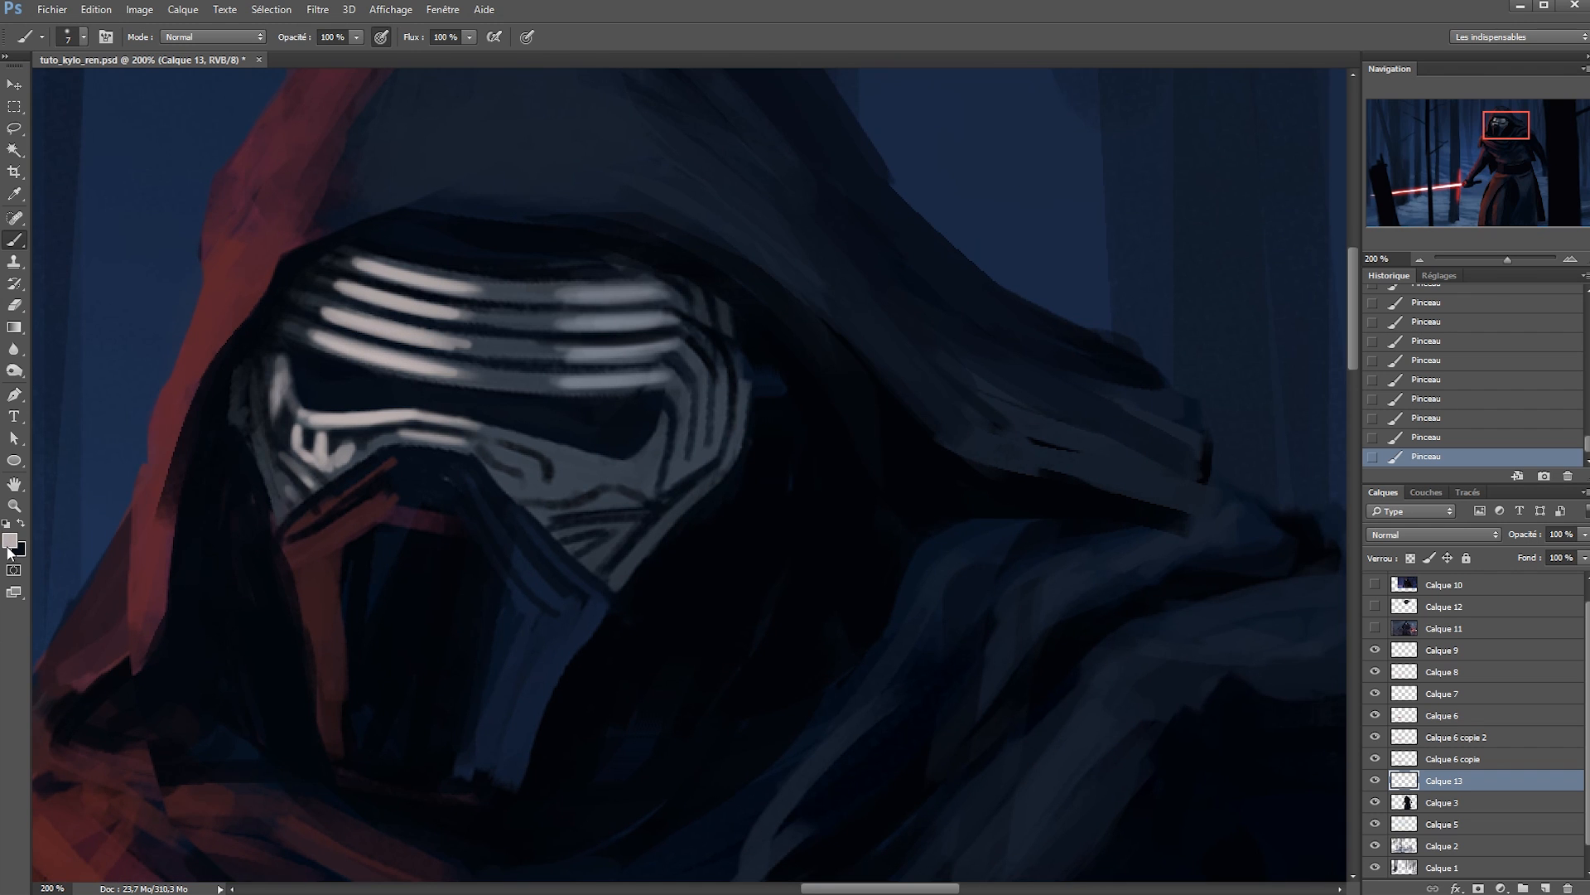
# Adjust the highlight colour and paint thin light lines down the mask's outer left edge.
pyautogui.click(10, 543)
pyautogui.click(834, 629)
pyautogui.click(1154, 550)
pyautogui.click(10, 543)
pyautogui.click(840, 586)
pyautogui.click(1154, 550)
pyautogui.rightClick(434, 439)
pyautogui.click(515, 482)
pyautogui.moveTo(259, 320); pyautogui.dragTo(254, 407)
pyautogui.keyDown('alt'); pyautogui.click(255, 364); pyautogui.keyUp('alt')
# Paint light and dark details on the right cheek beneath the visor's corner and save the document.
pyautogui.keyDown('alt'); pyautogui.rightClick(600, 444); pyautogui.keyUp('alt')
pyautogui.keyDown('alt'); pyautogui.click(596, 382); pyautogui.keyUp('alt')
pyautogui.moveTo(530, 439); pyautogui.dragTo(630, 461)
pyautogui.press('x')
pyautogui.moveTo(568, 469)
pyautogui.mouseDown()
pyautogui.moveTo(524, 487)
pyautogui.moveTo(564, 487)
pyautogui.mouseUp()
pyautogui.moveTo(502, 482)
pyautogui.mouseDown()
pyautogui.moveTo(583, 486)
pyautogui.moveTo(552, 507)
pyautogui.moveTo(665, 477)
pyautogui.moveTo(678, 396)
pyautogui.mouseUp()
pyautogui.press('x')
pyautogui.press('x')
pyautogui.hotkey('ctrl', 's')
pyautogui.press('x')
pyautogui.press('x')
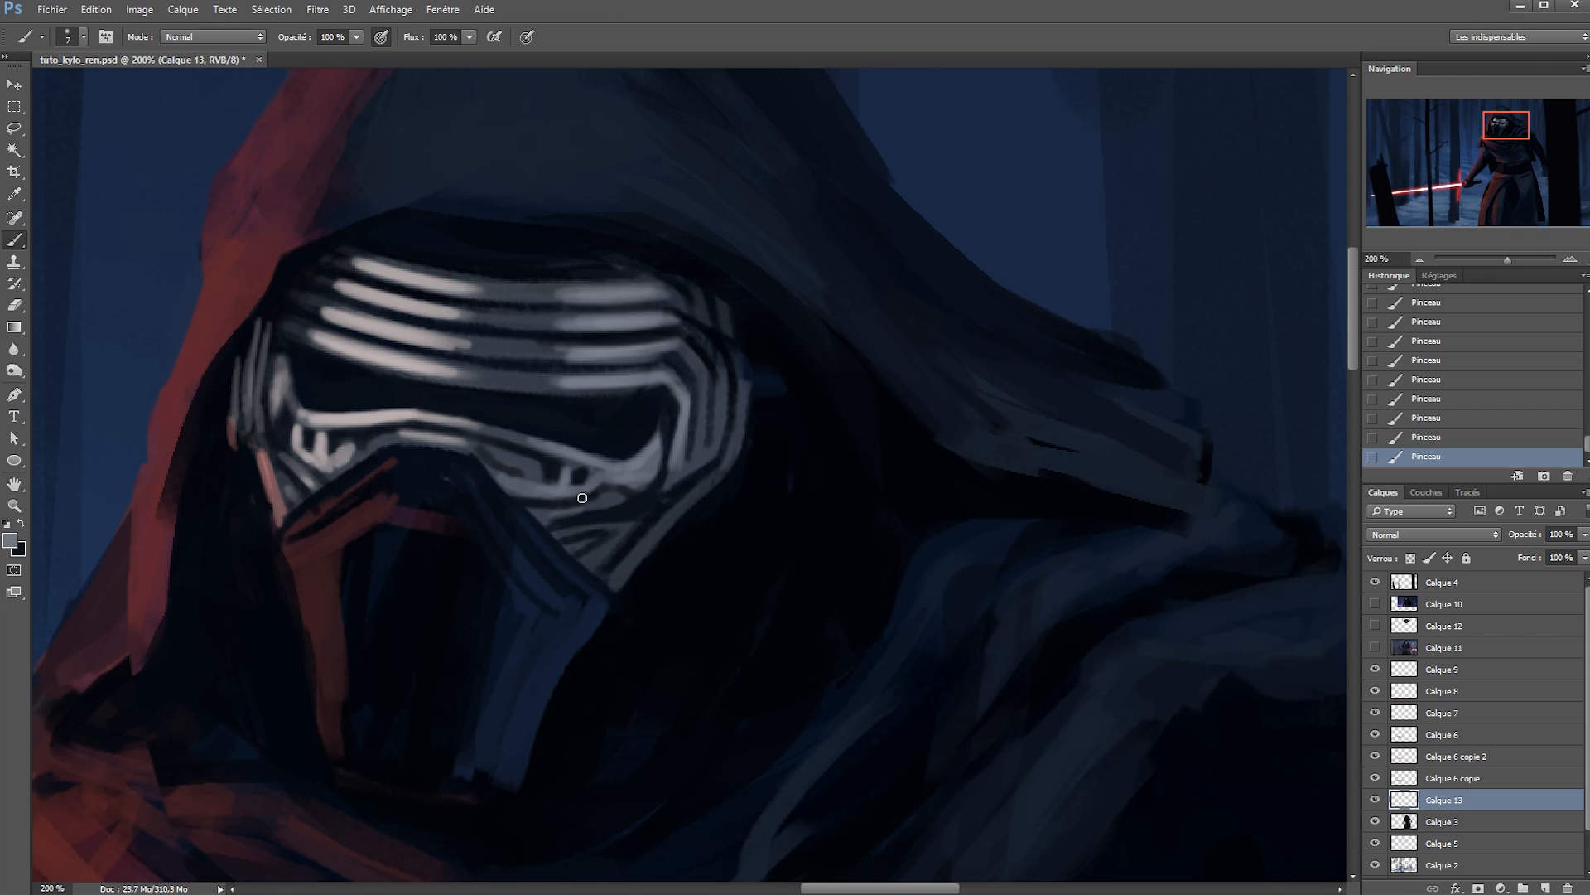
# Define the lower right cheek lines and the curved bands on the mask's right side, and save the document.
pyautogui.moveTo(544, 511); pyautogui.dragTo(589, 515)
pyautogui.press('x')
pyautogui.moveTo(704, 497); pyautogui.dragTo(707, 401)
pyautogui.press('x')
pyautogui.press('x')
pyautogui.moveTo(722, 460); pyautogui.dragTo(694, 320)
pyautogui.press('x')
pyautogui.press('x')
pyautogui.hotkey('ctrl', 's')
# Define the lower right cheek's edge and paint dark blue lines along the mouthpiece's upper right rim.
pyautogui.press('x')
pyautogui.moveTo(617, 586); pyautogui.dragTo(603, 567)
pyautogui.keyDown('alt'); pyautogui.click(599, 135); pyautogui.keyUp('alt')
pyautogui.click(10, 540)
pyautogui.click(854, 692)
pyautogui.click(1152, 551)
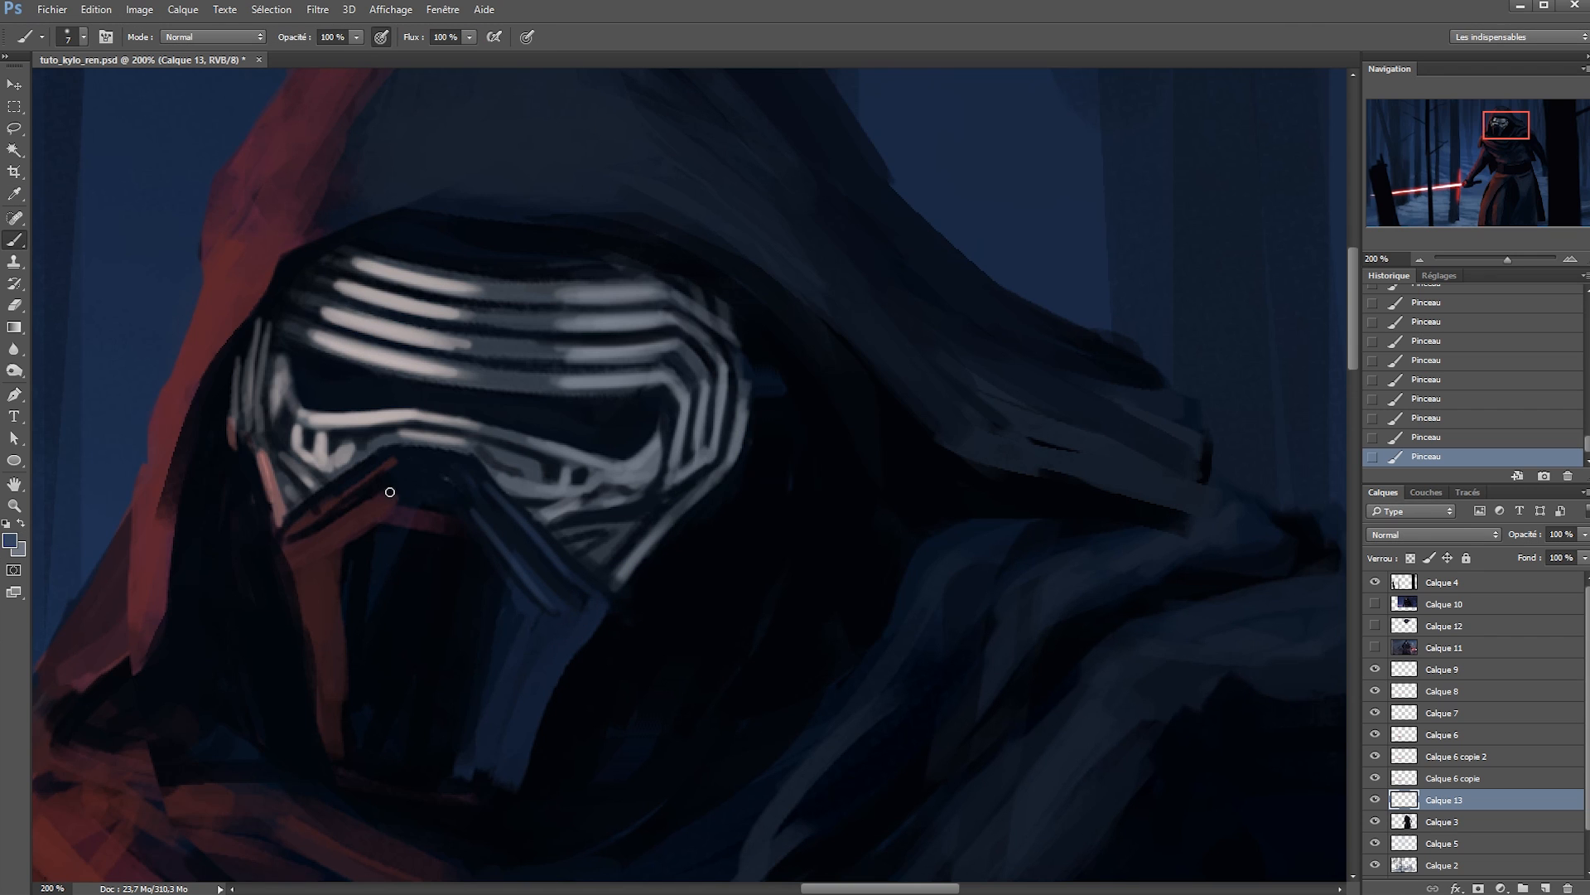
# Paint thin red and blue lines across the mouthpiece's upper bridge beneath the visor.
pyautogui.moveTo(399, 453); pyautogui.dragTo(441, 457)
pyautogui.keyDown('alt'); pyautogui.click(447, 410); pyautogui.keyUp('alt')
pyautogui.press(']')
pyautogui.press('x')
pyautogui.press('x')
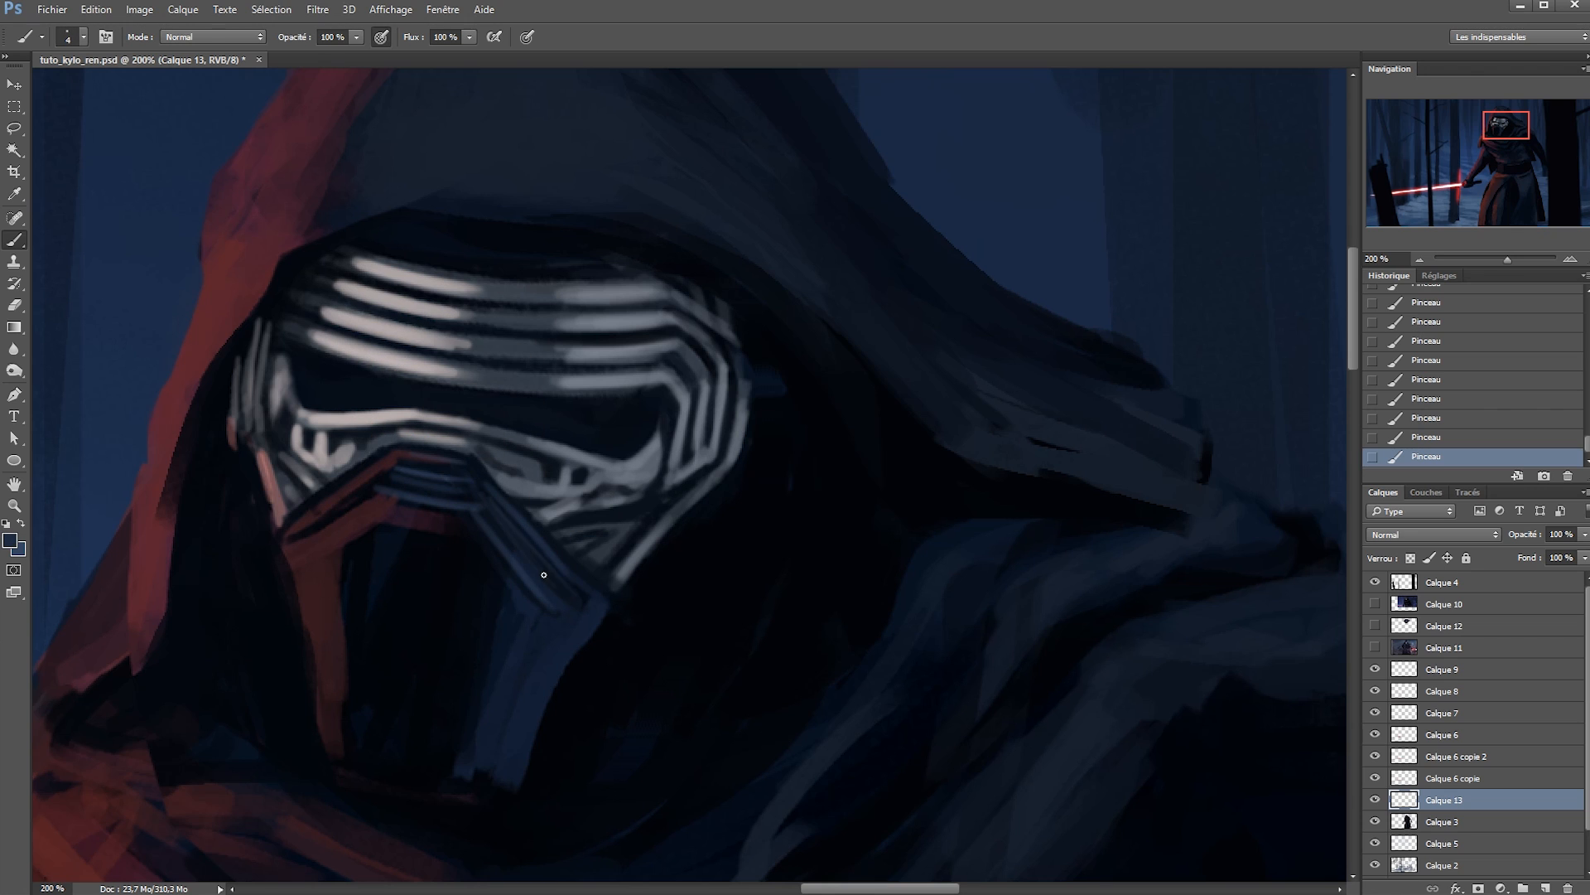
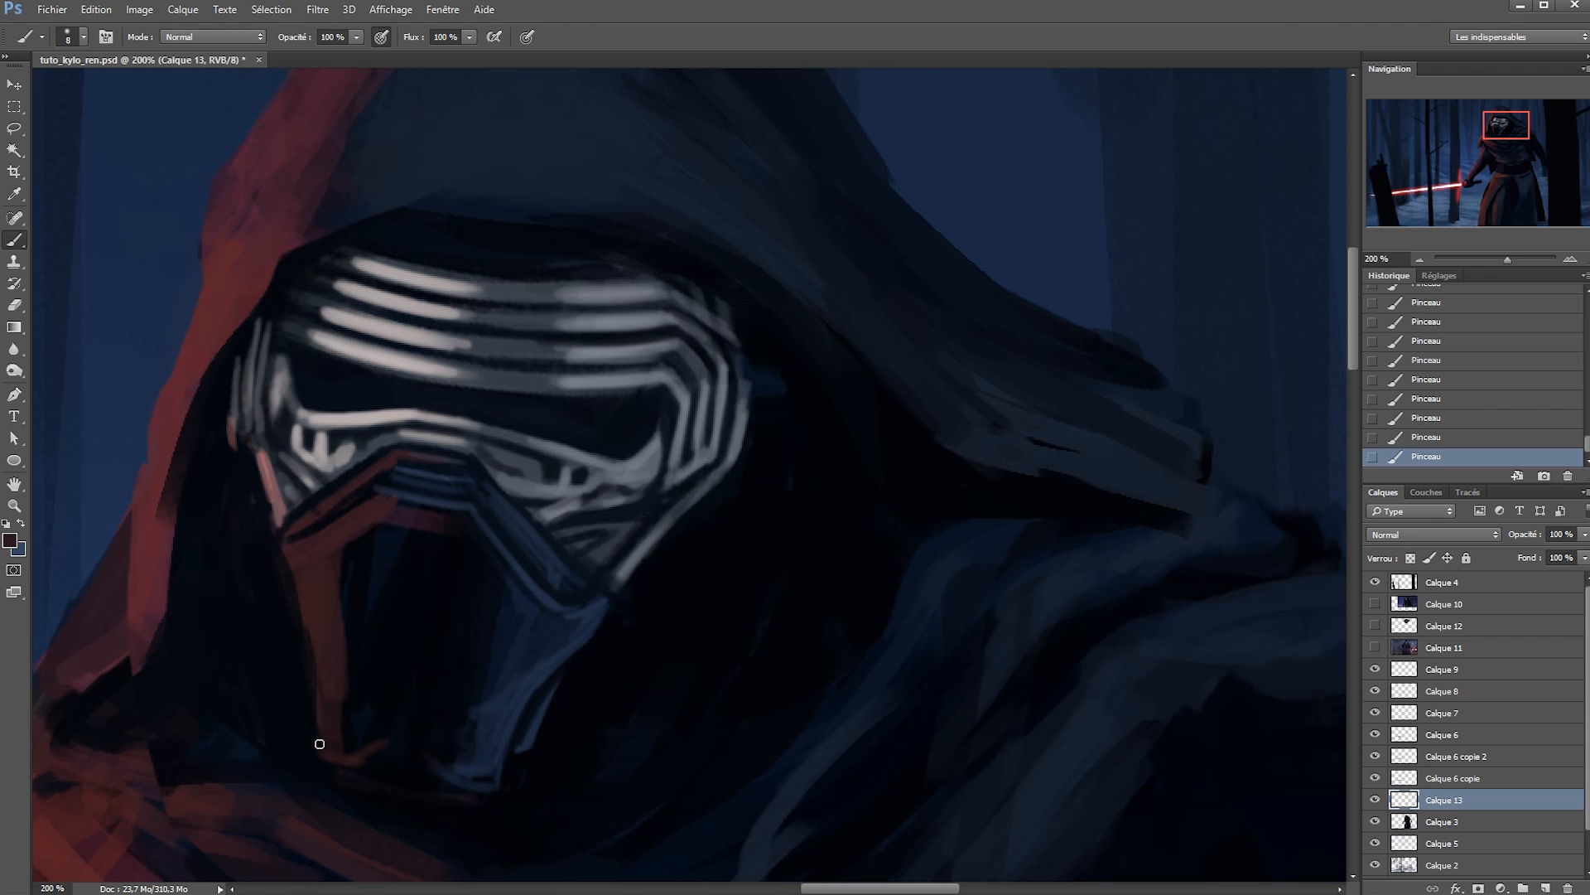
# Refine the mouthpiece's red left edge and lower corner, and paint blue strokes on its right side.
pyautogui.keyDown('alt'); pyautogui.click(349, 758); pyautogui.keyUp('alt')
pyautogui.moveTo(381, 733)
pyautogui.mouseDown()
pyautogui.moveTo(322, 748)
pyautogui.moveTo(293, 550)
pyautogui.moveTo(348, 700)
pyautogui.moveTo(362, 741)
pyautogui.mouseUp()
pyautogui.keyDown('alt'); pyautogui.click(293, 550); pyautogui.keyUp('alt')
pyautogui.keyDown('alt'); pyautogui.rightClick(595, 613); pyautogui.keyUp('alt')
pyautogui.keyDown('alt'); pyautogui.click(586, 611); pyautogui.keyUp('alt')
pyautogui.moveTo(580, 611); pyautogui.dragTo(478, 608)
pyautogui.keyDown('alt'); pyautogui.click(414, 580); pyautogui.keyUp('alt')
pyautogui.moveTo(398, 579); pyautogui.dragTo(392, 528)
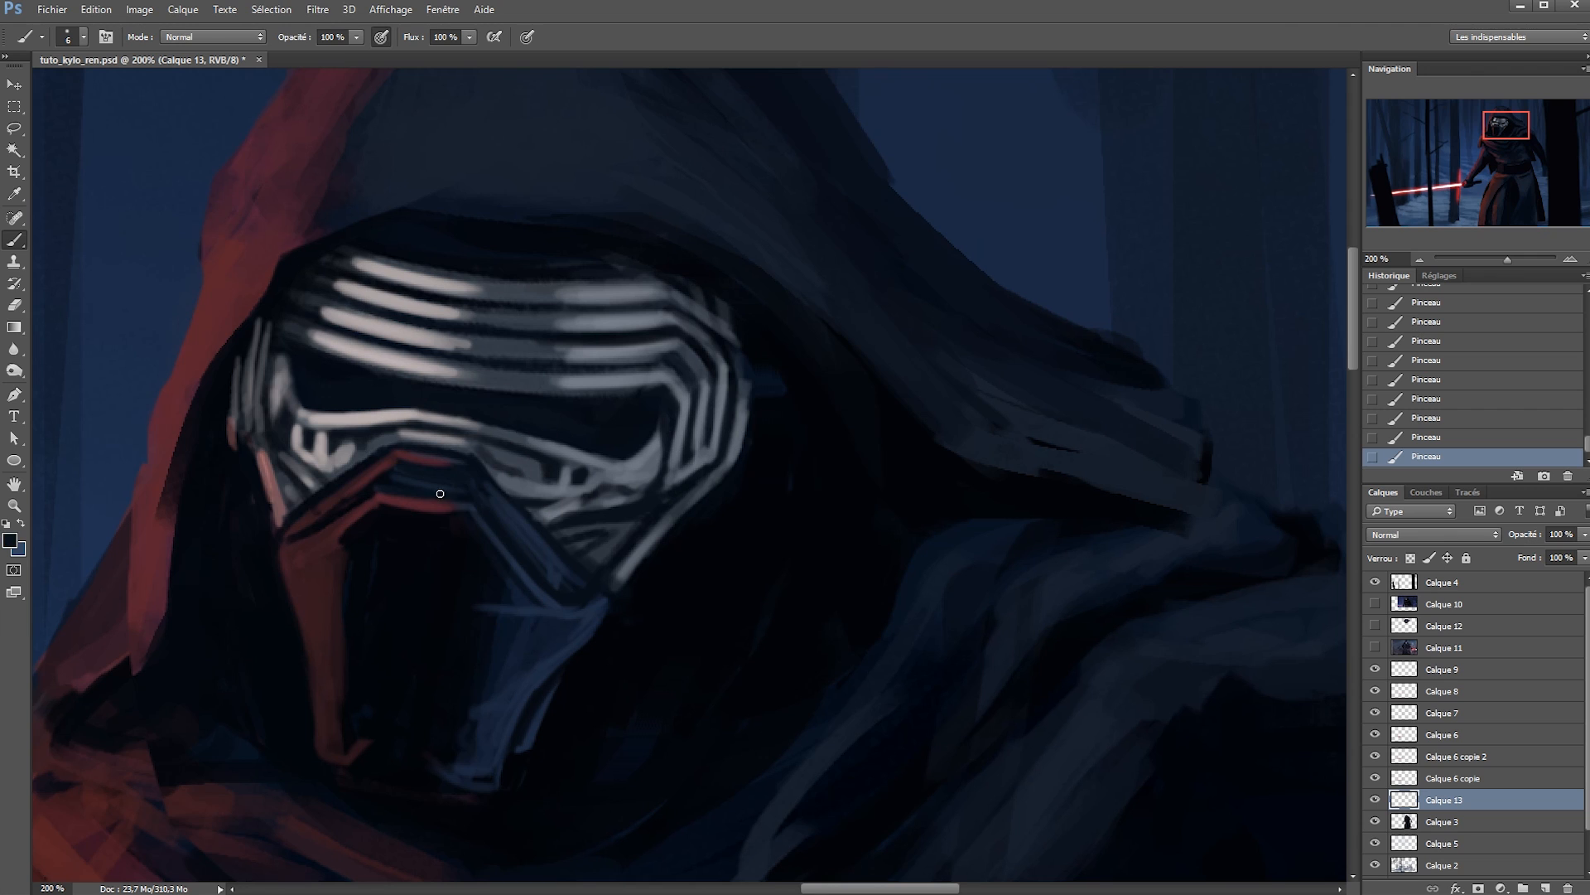
# Refine the mouthpiece's bridge lines and sharpen light and dark details on both cheeks beneath the visor.
pyautogui.press('x')
pyautogui.keyDown('alt'); pyautogui.click(487, 472); pyautogui.keyUp('alt')
pyautogui.moveTo(460, 487); pyautogui.dragTo(435, 493)
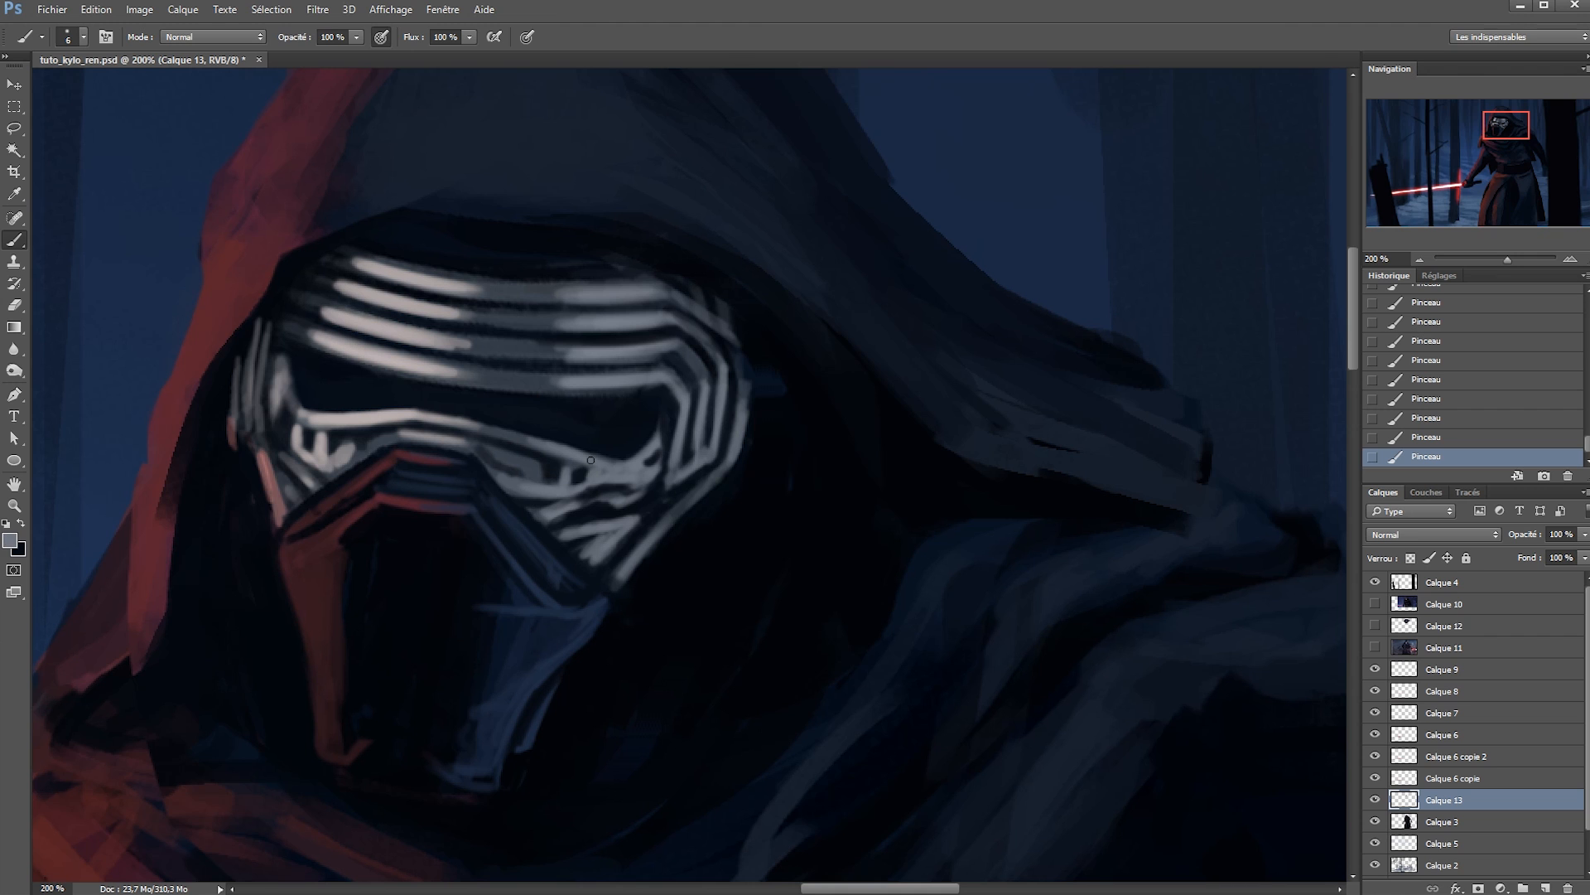
pyautogui.press('x')
pyautogui.moveTo(527, 475); pyautogui.dragTo(468, 449)
pyautogui.press('x')
pyautogui.moveTo(456, 441); pyautogui.dragTo(515, 457)
pyautogui.moveTo(392, 435); pyautogui.dragTo(330, 466)
pyautogui.keyDown('alt'); pyautogui.click(283, 485); pyautogui.keyUp('alt')
pyautogui.moveTo(278, 380); pyautogui.dragTo(287, 439)
# Warp the mask layer's cheek lines, visor and mouthpiece in Liquify, reducing the brush from 128 to 50.
pyautogui.press('z')
pyautogui.moveTo(977, 463); pyautogui.dragTo(826, 463)
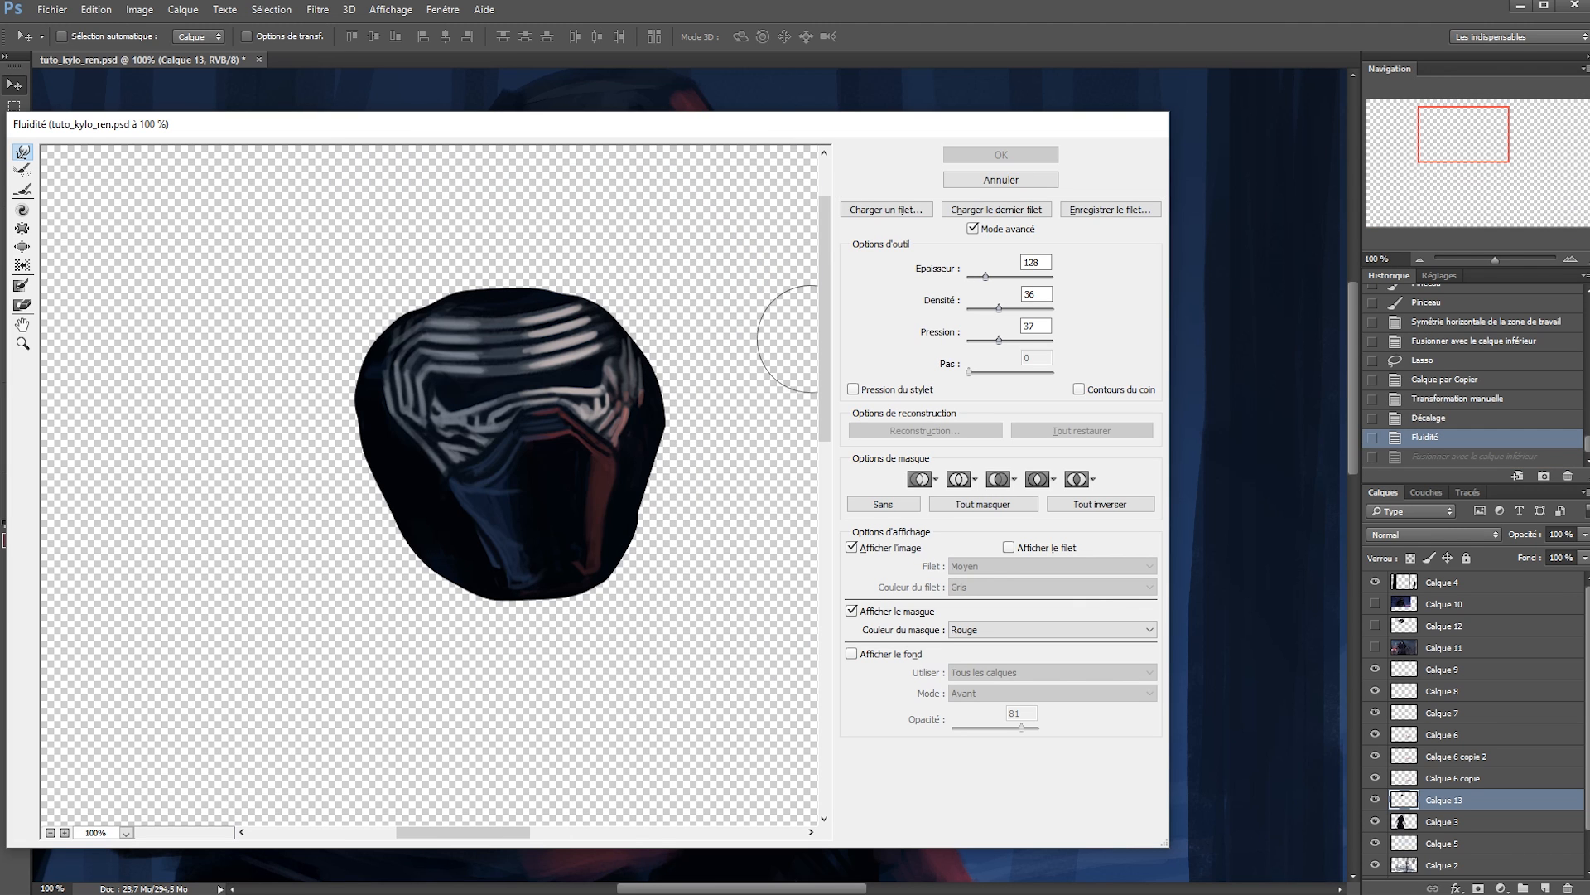
pyautogui.moveTo(421, 384)
pyautogui.mouseDown()
pyautogui.moveTo(381, 388)
pyautogui.moveTo(406, 365)
pyautogui.moveTo(426, 409)
pyautogui.moveTo(394, 415)
pyautogui.moveTo(431, 377)
pyautogui.moveTo(447, 418)
pyautogui.moveTo(409, 378)
pyautogui.moveTo(435, 422)
pyautogui.mouseUp()
pyautogui.moveTo(525, 489); pyautogui.dragTo(561, 489)
pyautogui.moveTo(441, 461); pyautogui.dragTo(417, 453)
pyautogui.moveTo(472, 514); pyautogui.dragTo(448, 476)
pyautogui.moveTo(497, 556); pyautogui.dragTo(525, 516)
pyautogui.moveTo(482, 461); pyautogui.dragTo(431, 461)
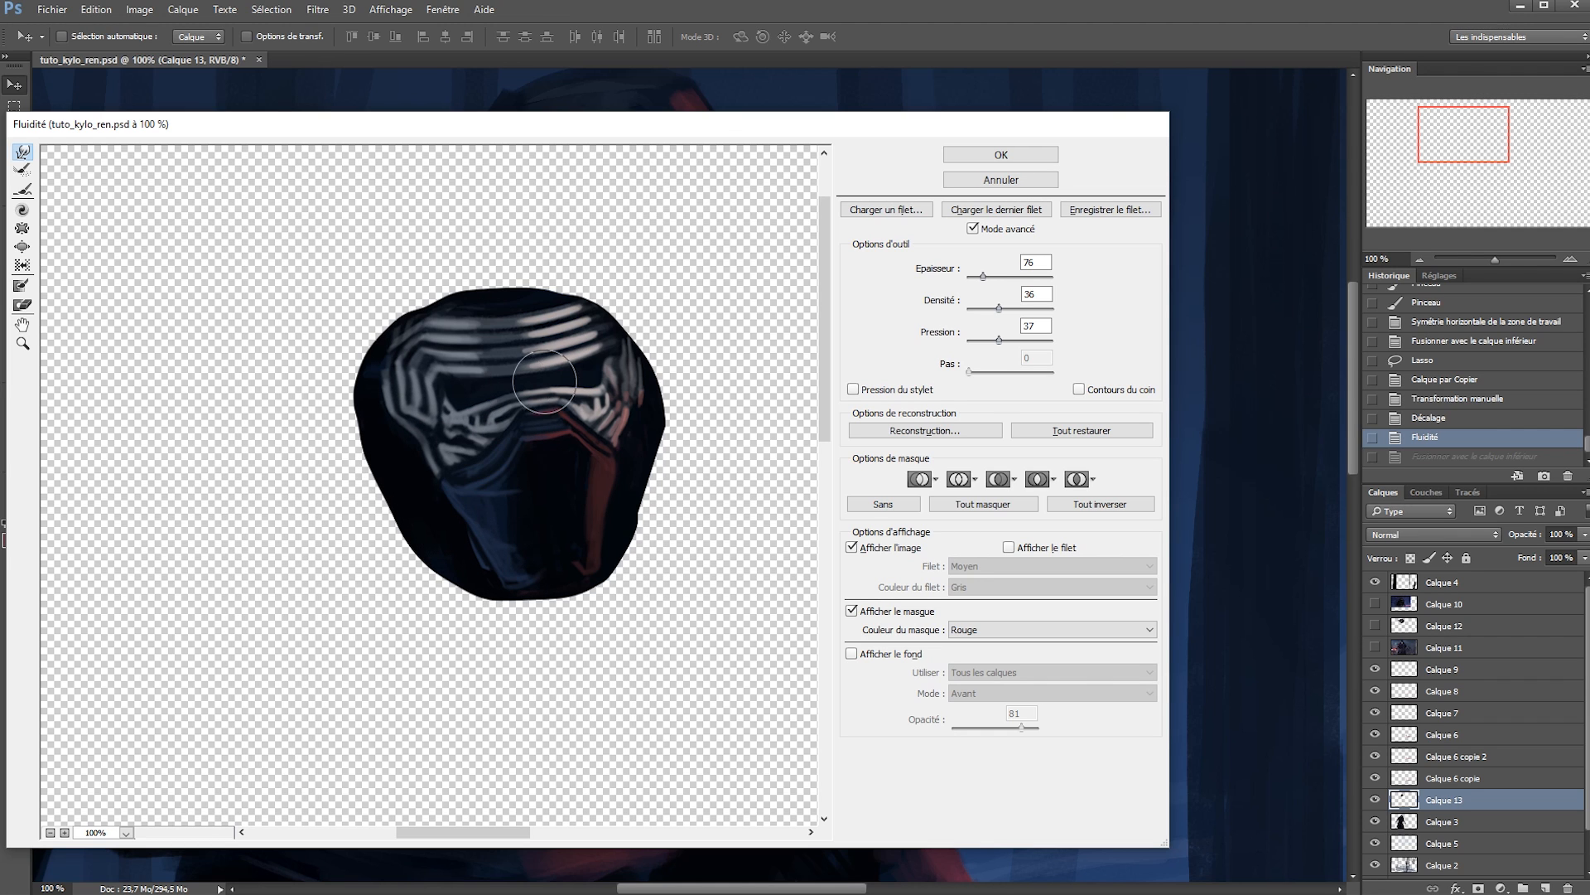
pyautogui.moveTo(592, 393); pyautogui.dragTo(617, 358)
pyautogui.moveTo(434, 410); pyautogui.dragTo(412, 414)
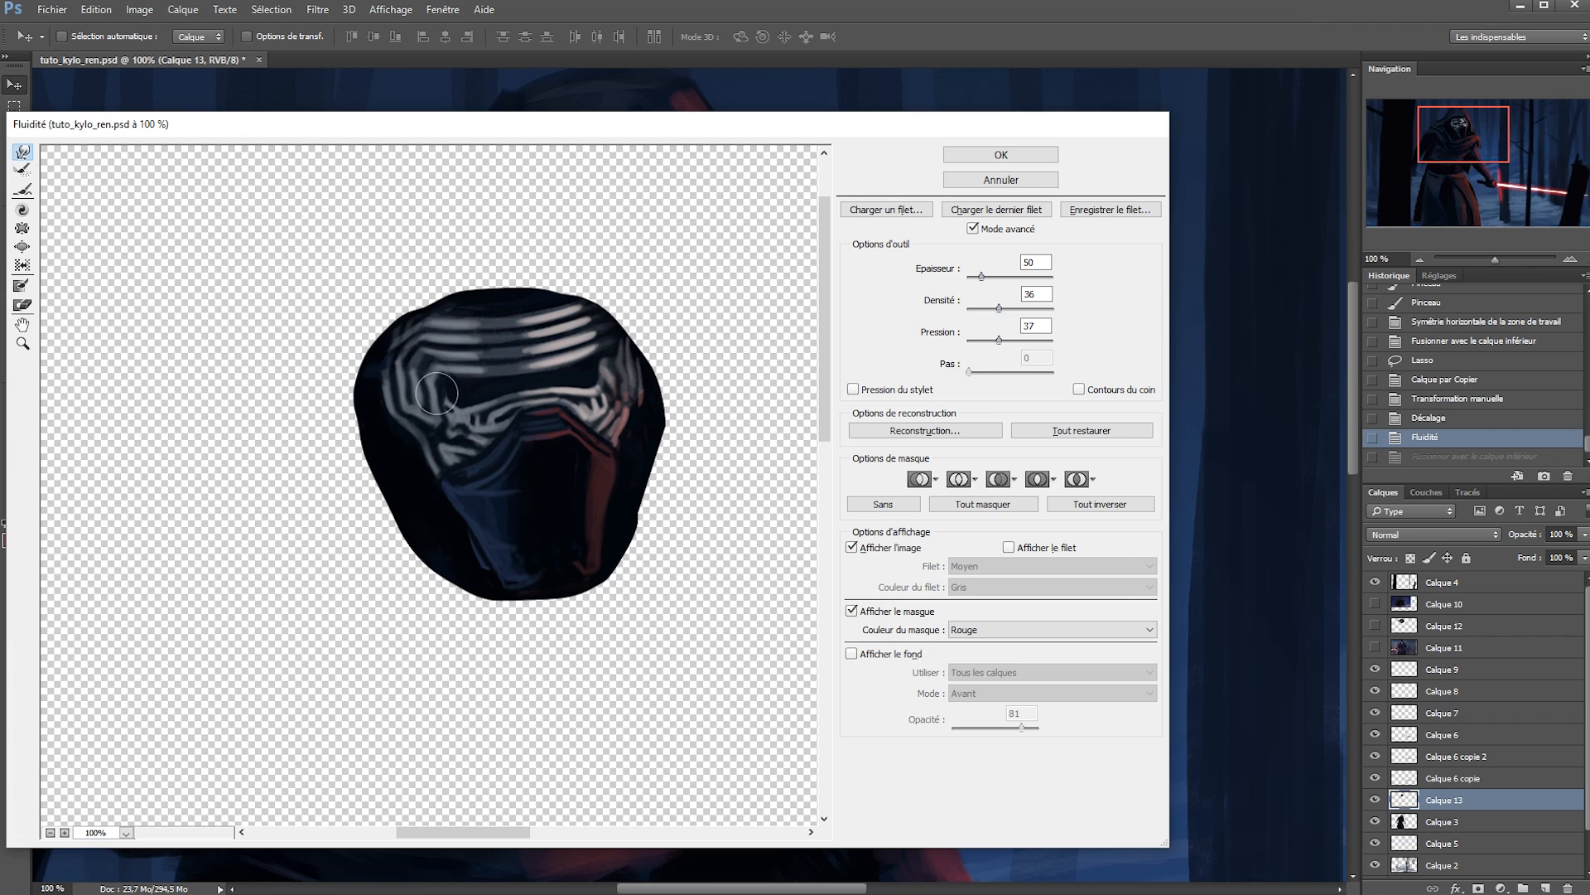
# Apply the Liquify warp and merge the mask layer down into Calque 3.
pyautogui.press('Return')
pyautogui.hotkey('ctrl', '-')
pyautogui.hotkey('ctrl', '-')
pyautogui.hotkey('ctrl', '-')
pyautogui.hotkey('ctrl', 'e')
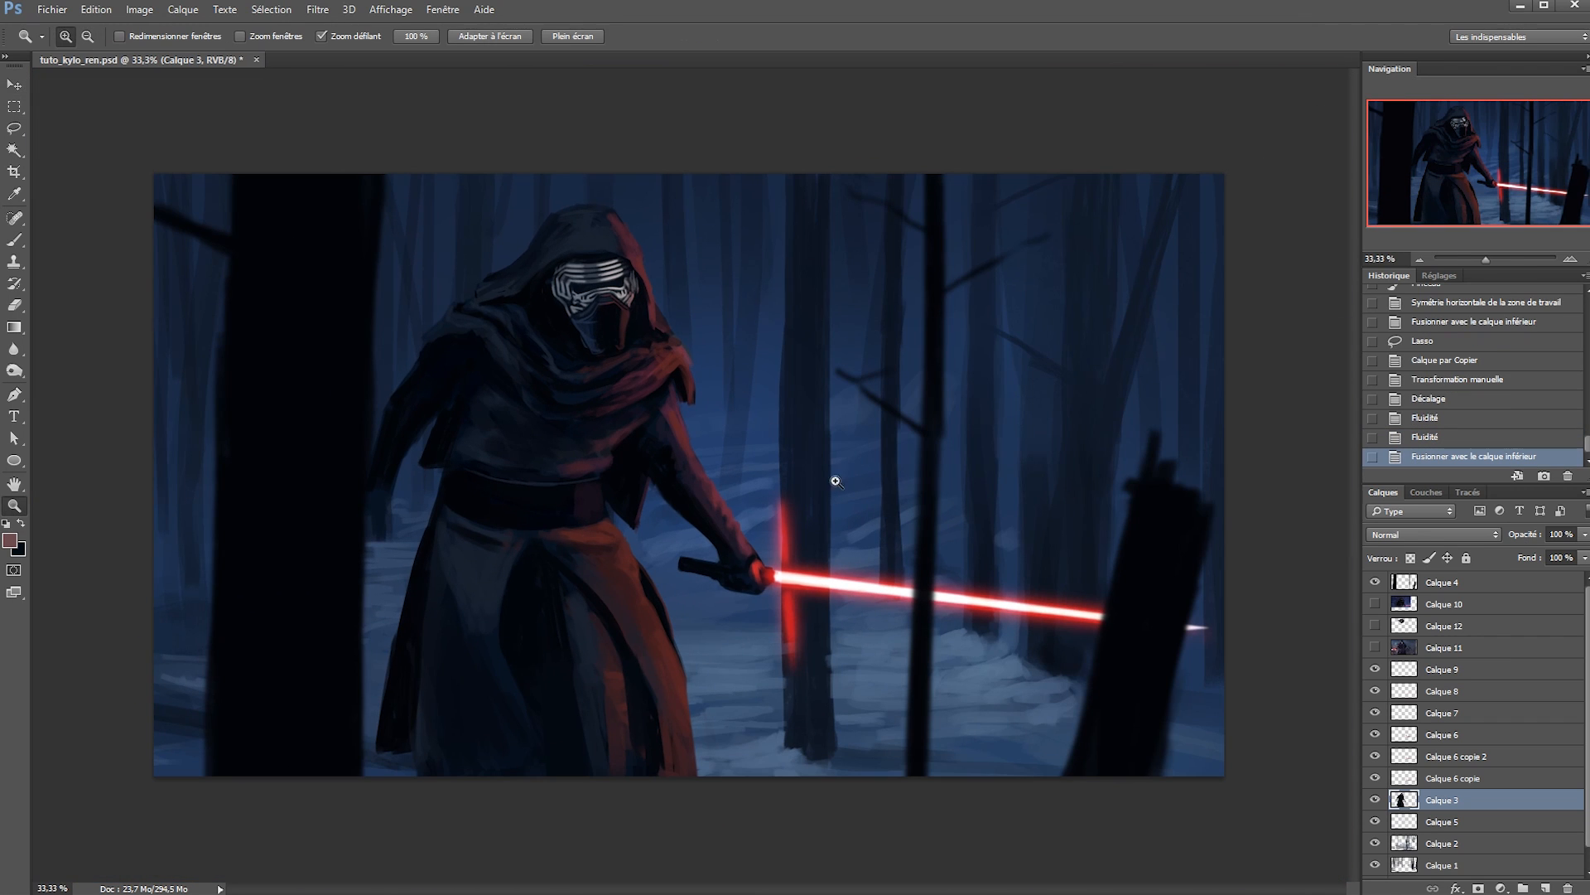
# Open Liquify on Calque 3 and push the mask's lower edges and cheeks with a brush of about 143.
pyautogui.hotkey('ctrl', '+')
pyautogui.hotkey('ctrl', 'shift', 'x')
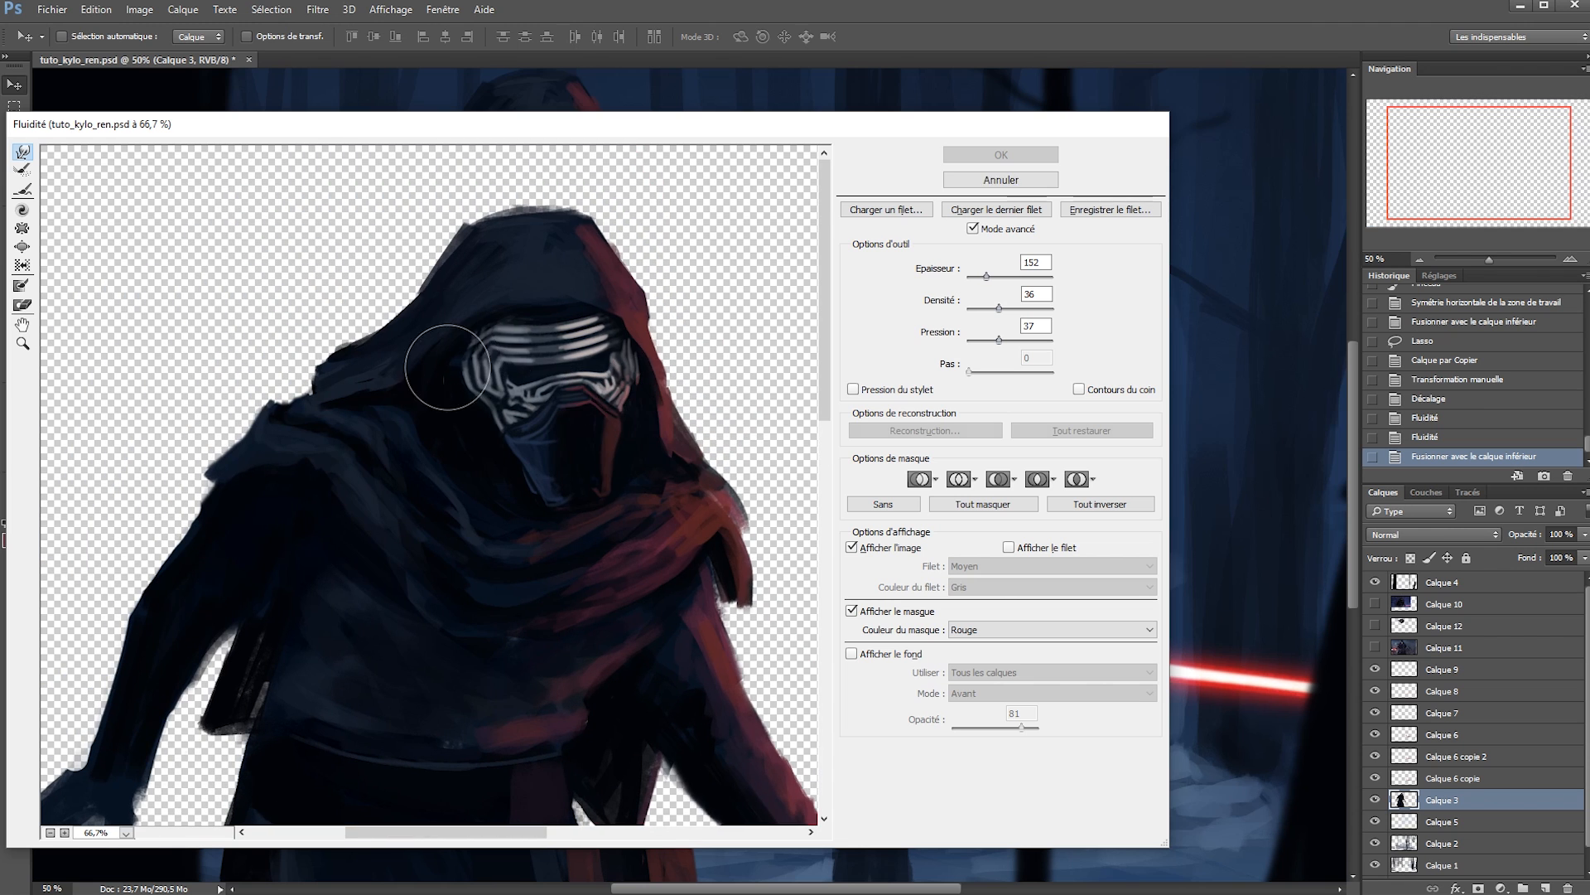
pyautogui.moveTo(535, 487); pyautogui.dragTo(506, 491)
pyautogui.keyDown('alt'); pyautogui.rightClick(525, 476); pyautogui.keyUp('alt')
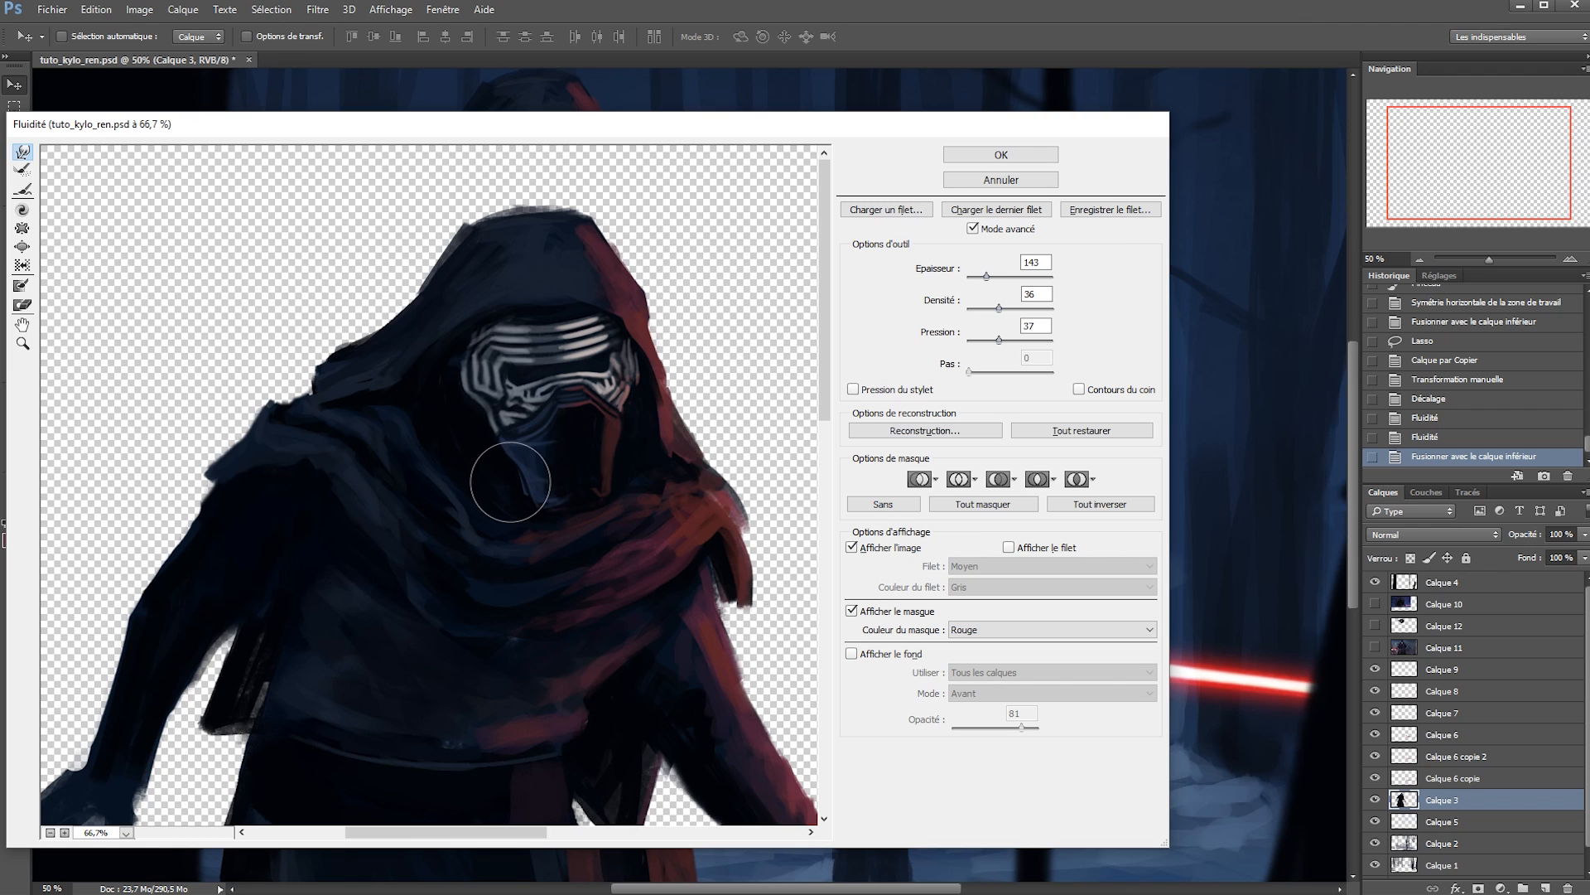
pyautogui.moveTo(695, 478)
pyautogui.mouseDown()
pyautogui.moveTo(617, 489)
pyautogui.moveTo(626, 442)
pyautogui.moveTo(650, 462)
pyautogui.moveTo(641, 427)
pyautogui.moveTo(617, 418)
pyautogui.moveTo(613, 468)
pyautogui.moveTo(523, 469)
pyautogui.moveTo(474, 423)
pyautogui.moveTo(491, 407)
pyautogui.moveTo(461, 395)
pyautogui.moveTo(469, 409)
pyautogui.moveTo(449, 357)
pyautogui.moveTo(440, 379)
pyautogui.moveTo(513, 486)
pyautogui.mouseUp()
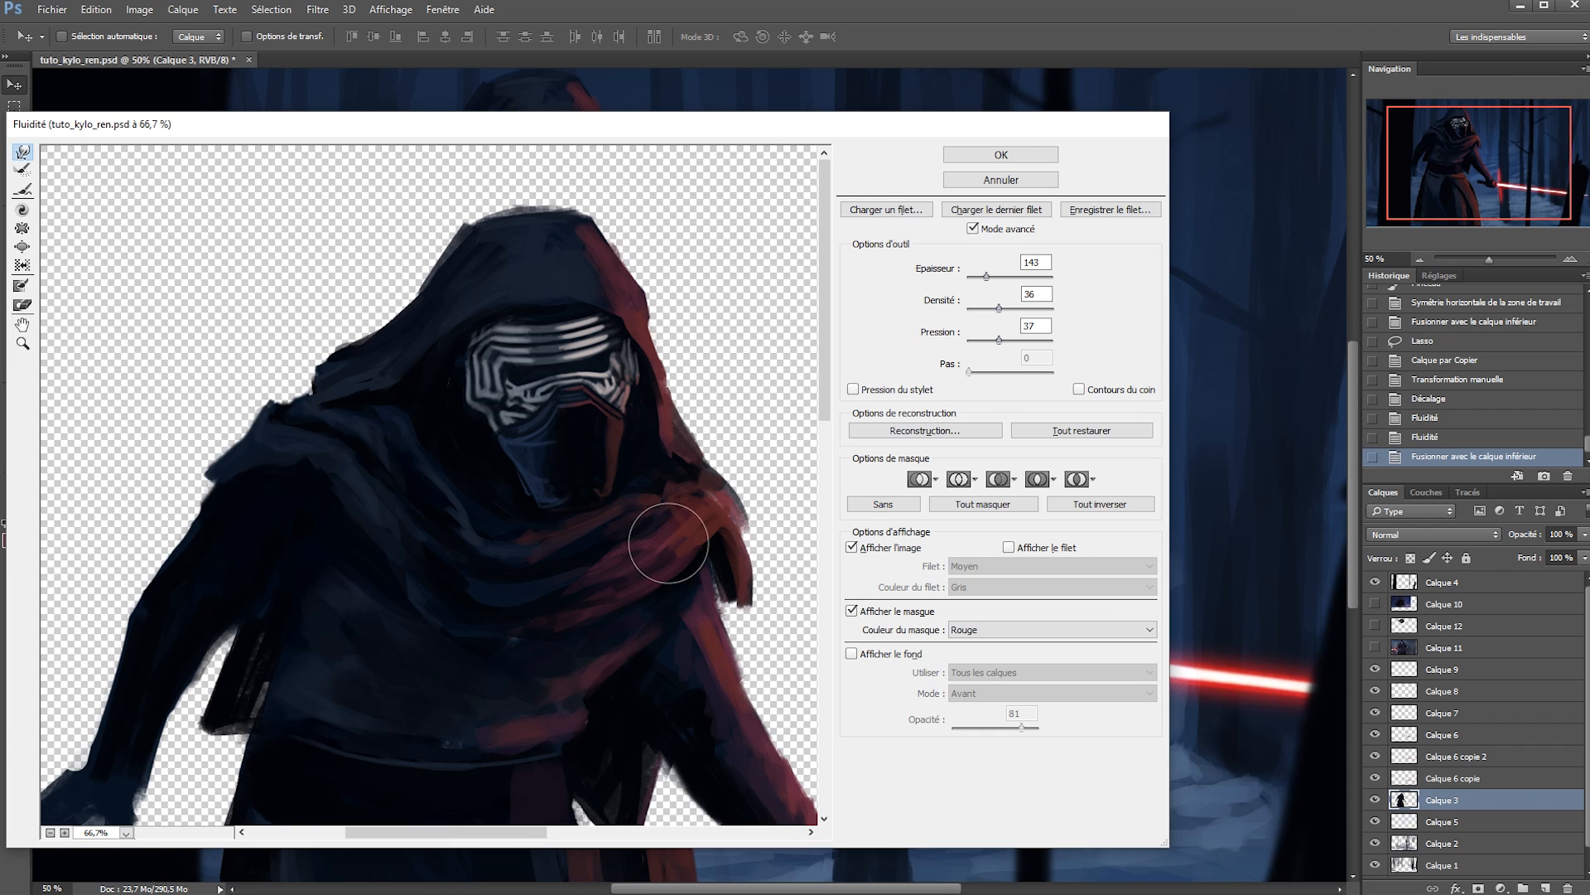
pyautogui.moveTo(590, 445)
pyautogui.mouseDown()
pyautogui.moveTo(560, 445)
pyautogui.moveTo(613, 429)
pyautogui.moveTo(671, 444)
pyautogui.mouseUp()
pyautogui.moveTo(577, 344)
pyautogui.mouseDown()
pyautogui.moveTo(604, 345)
pyautogui.moveTo(687, 426)
pyautogui.mouseUp()
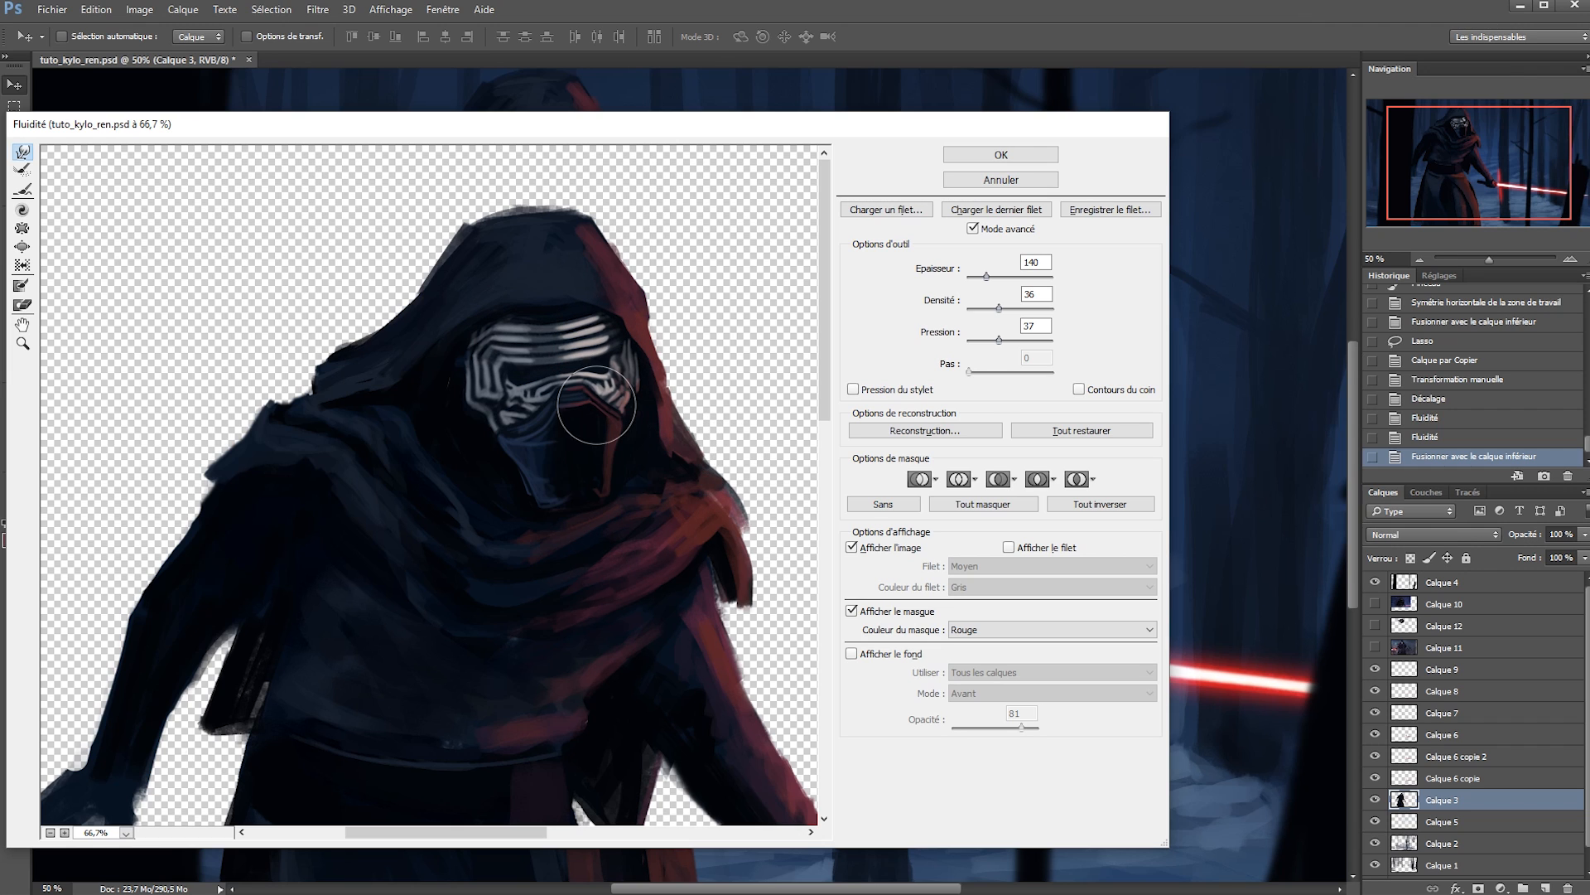
# Undo the last Liquify pushes and nudge the mask's centre towards its left cheek.
pyautogui.hotkey('ctrl', 'z')
pyautogui.hotkey('ctrl', 'alt', 'z')
pyautogui.hotkey('ctrl', 'alt', 'z')
pyautogui.moveTo(564, 401); pyautogui.dragTo(520, 401)
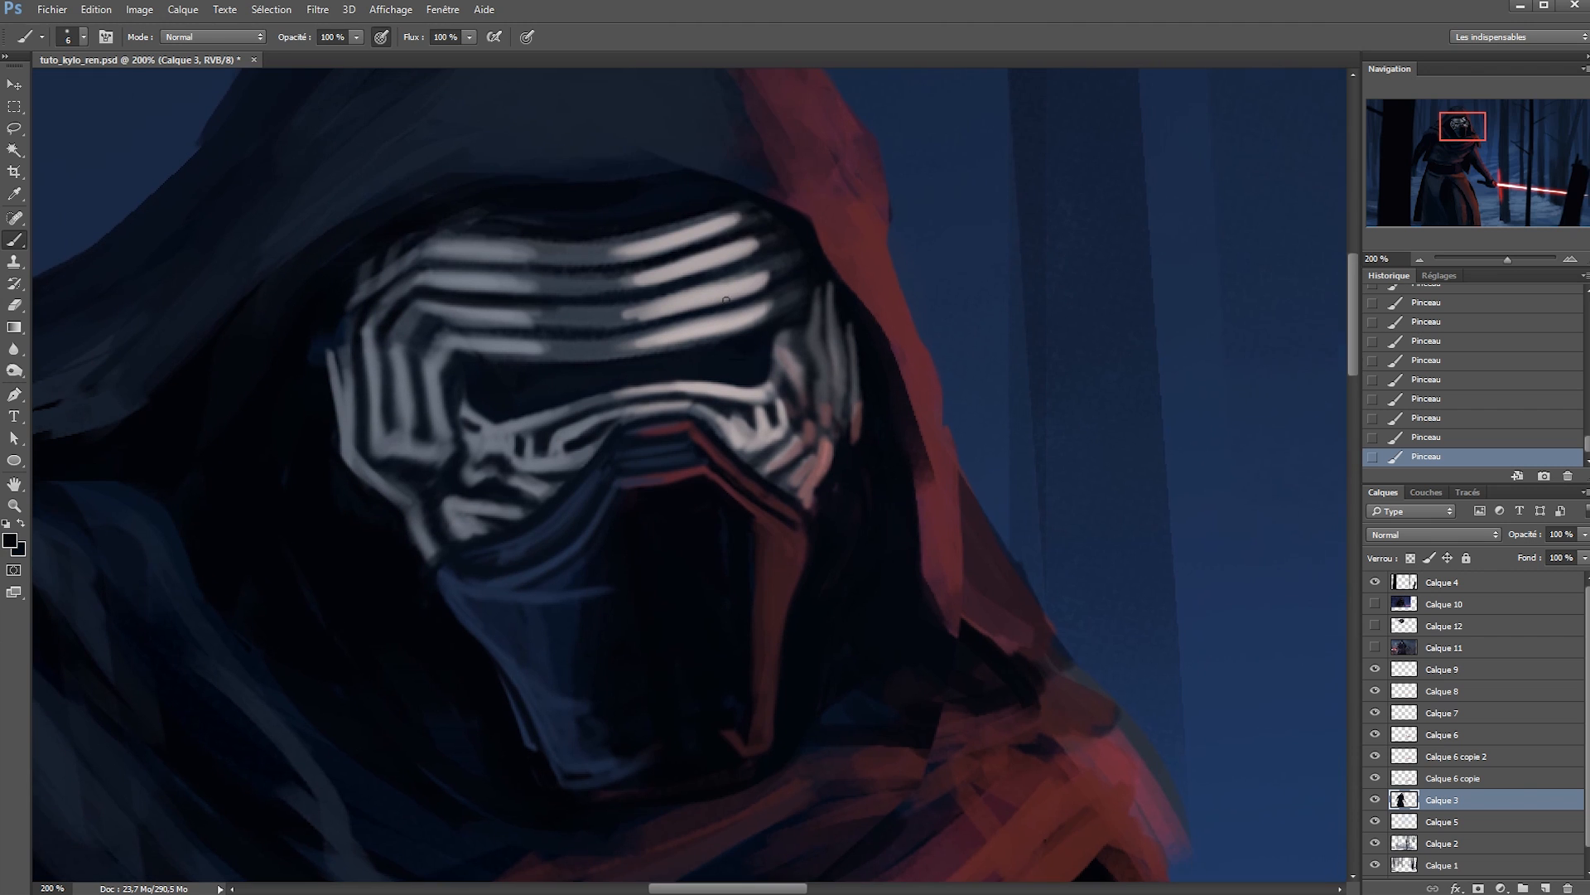
# Darken the thin lines at the mask's outer right edge with a 24 px brush.
pyautogui.keyDown('alt'); pyautogui.click(773, 216); pyautogui.keyUp('alt')
pyautogui.moveTo(820, 292); pyautogui.dragTo(826, 384)
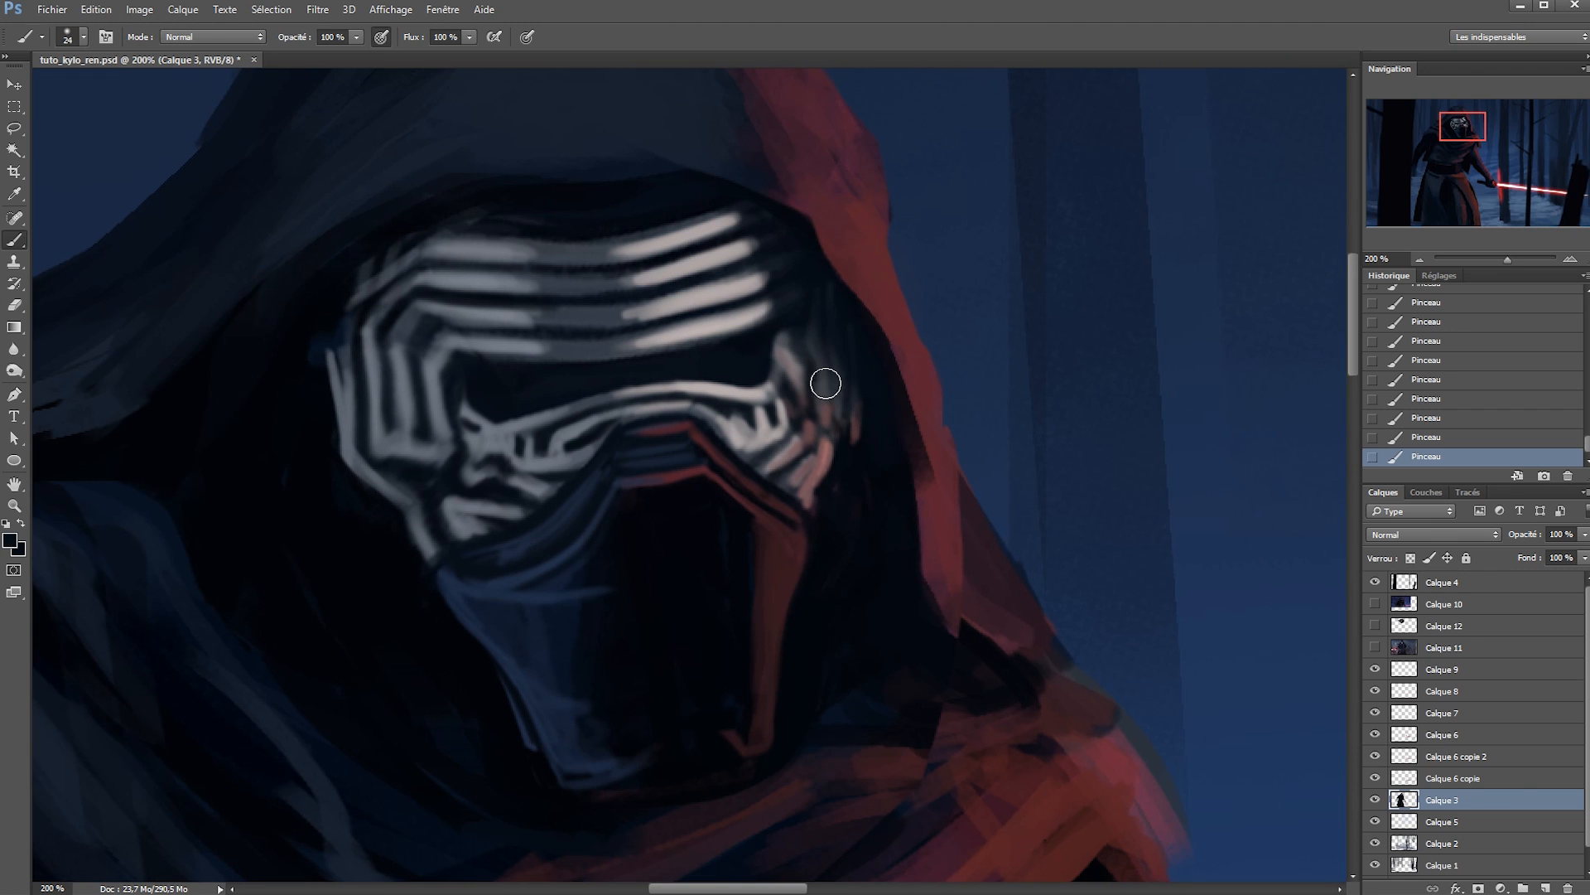
pyautogui.scroll(1, 708, 441)
# Paint dark and blue strokes on the mouthpiece and its upper left edge using sampled colours.
pyautogui.keyDown('alt'); pyautogui.click(711, 521); pyautogui.keyUp('alt')
pyautogui.moveTo(744, 553); pyautogui.dragTo(628, 401)
pyautogui.keyDown('alt'); pyautogui.click(675, 686); pyautogui.keyUp('alt')
pyautogui.moveTo(654, 693); pyautogui.dragTo(653, 586)
pyautogui.keyDown('alt'); pyautogui.click(703, 687); pyautogui.keyUp('alt')
pyautogui.moveTo(694, 685); pyautogui.dragTo(696, 607)
pyautogui.moveTo(589, 745); pyautogui.dragTo(464, 746)
pyautogui.moveTo(418, 661); pyautogui.dragTo(547, 661)
# Paint light strokes at the visor's left corner, the left side bands and the lower left cheek with a 7 px brush.
pyautogui.keyDown('alt'); pyautogui.click(589, 461); pyautogui.keyUp('alt')
pyautogui.moveTo(572, 488); pyautogui.dragTo(544, 469)
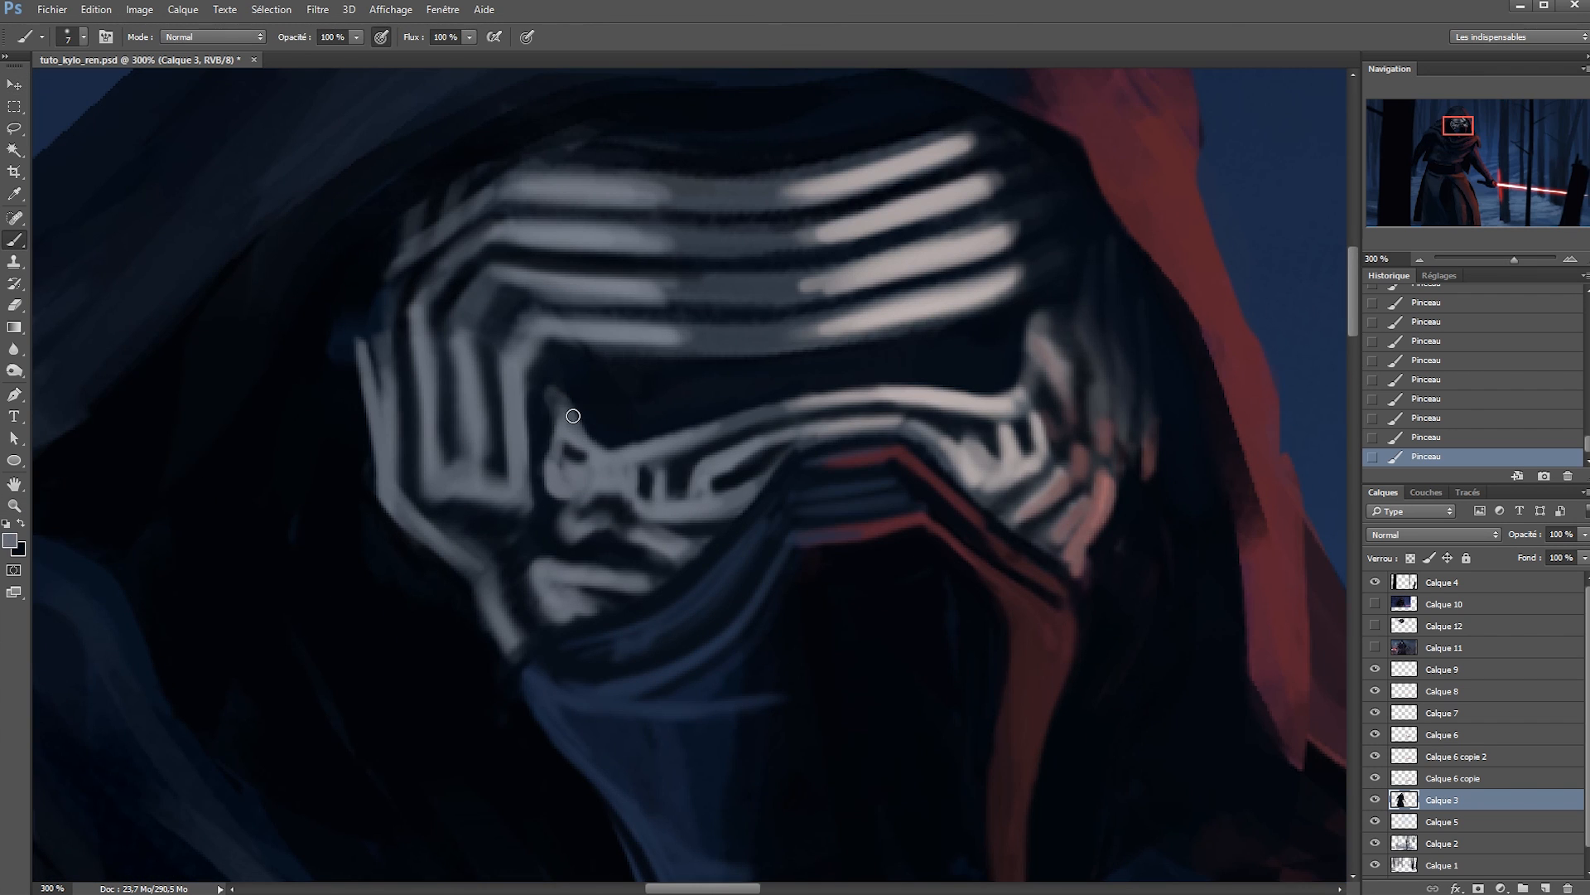
pyautogui.moveTo(478, 352)
pyautogui.mouseDown()
pyautogui.moveTo(434, 361)
pyautogui.moveTo(435, 337)
pyautogui.moveTo(475, 436)
pyautogui.moveTo(469, 419)
pyautogui.moveTo(428, 470)
pyautogui.mouseUp()
pyautogui.keyDown('alt'); pyautogui.click(476, 437); pyautogui.keyUp('alt')
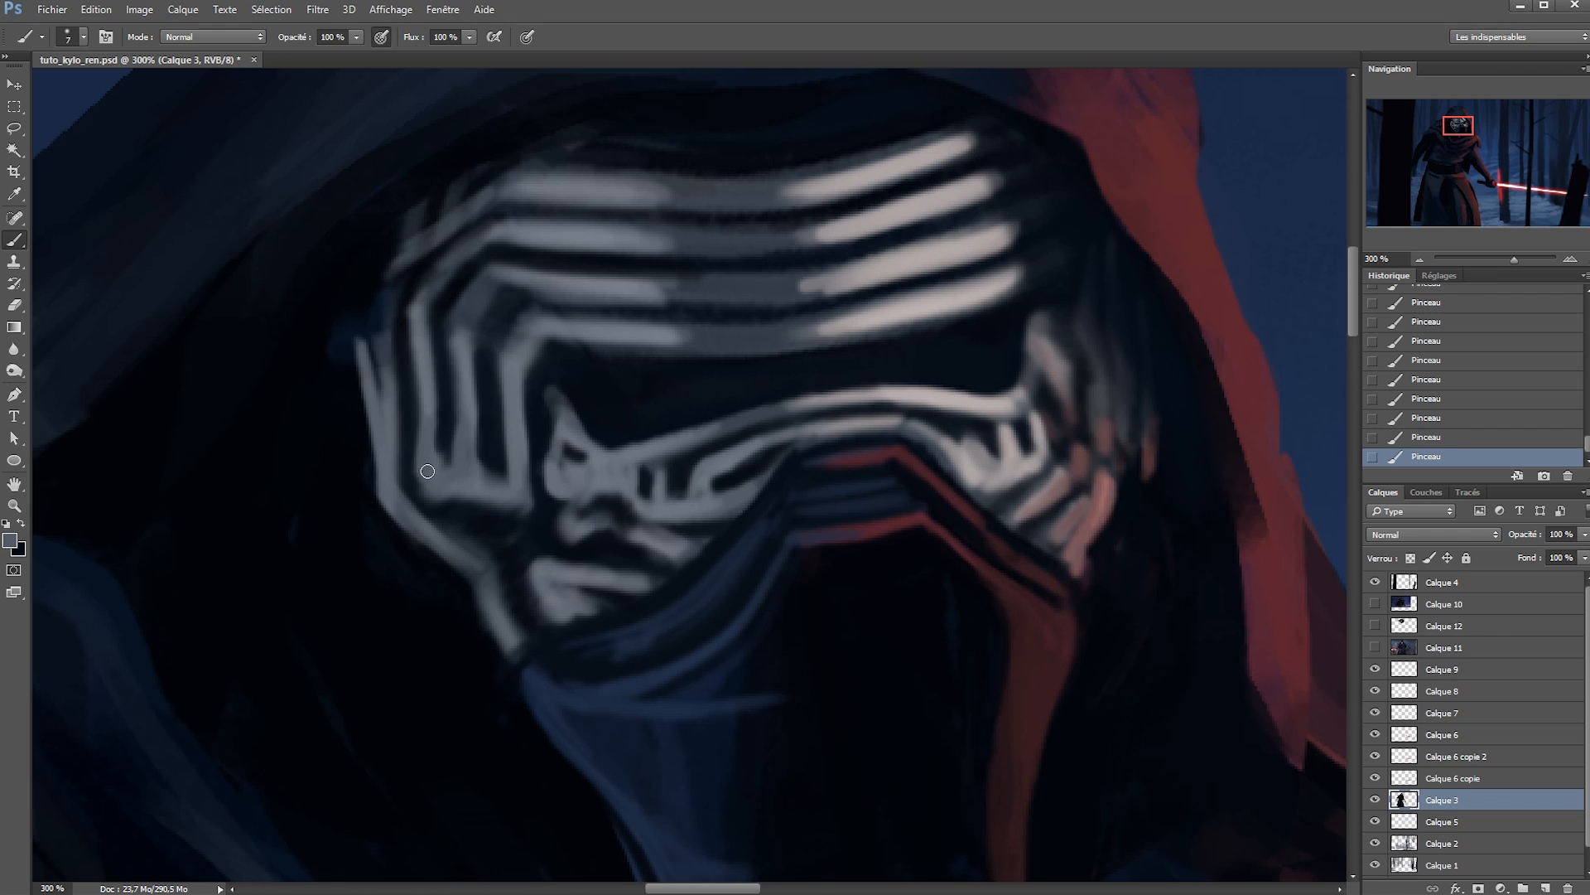
pyautogui.keyDown('alt'); pyautogui.click(550, 580); pyautogui.keyUp('alt')
pyautogui.moveTo(511, 546); pyautogui.dragTo(574, 571)
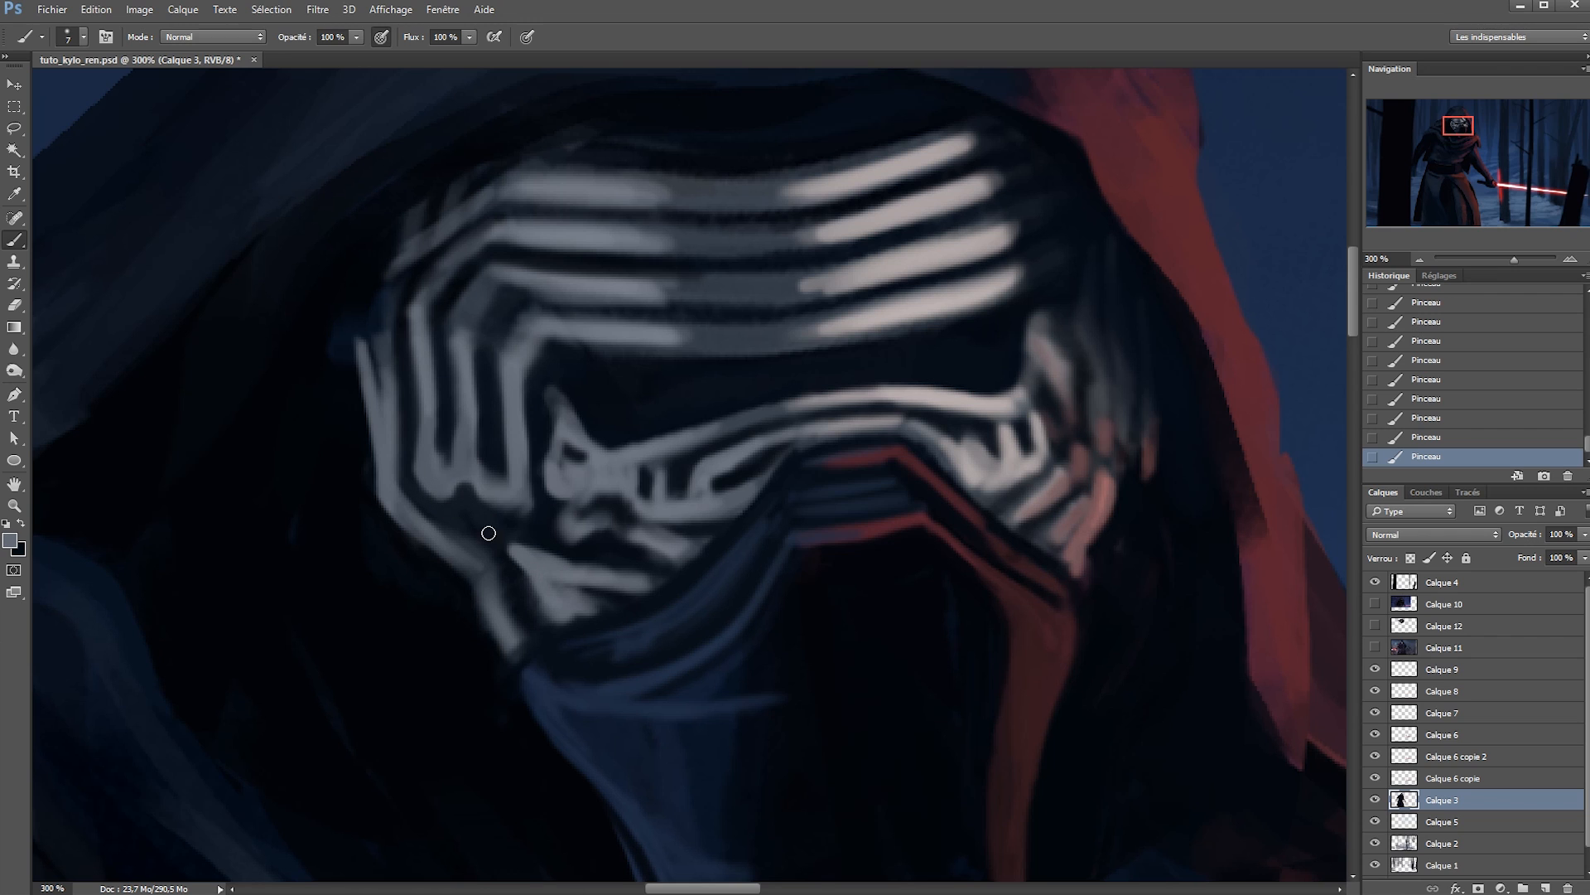
# Connect the left side bands to the lower left cheek with light lines and fill the cheek plate.
pyautogui.moveTo(454, 500); pyautogui.dragTo(520, 556)
pyautogui.keyDown('alt'); pyautogui.click(634, 418); pyautogui.keyUp('alt')
pyautogui.moveTo(443, 523)
pyautogui.mouseDown()
pyautogui.moveTo(520, 607)
pyautogui.moveTo(407, 507)
pyautogui.mouseUp()
pyautogui.keyDown('alt'); pyautogui.click(505, 583); pyautogui.keyUp('alt')
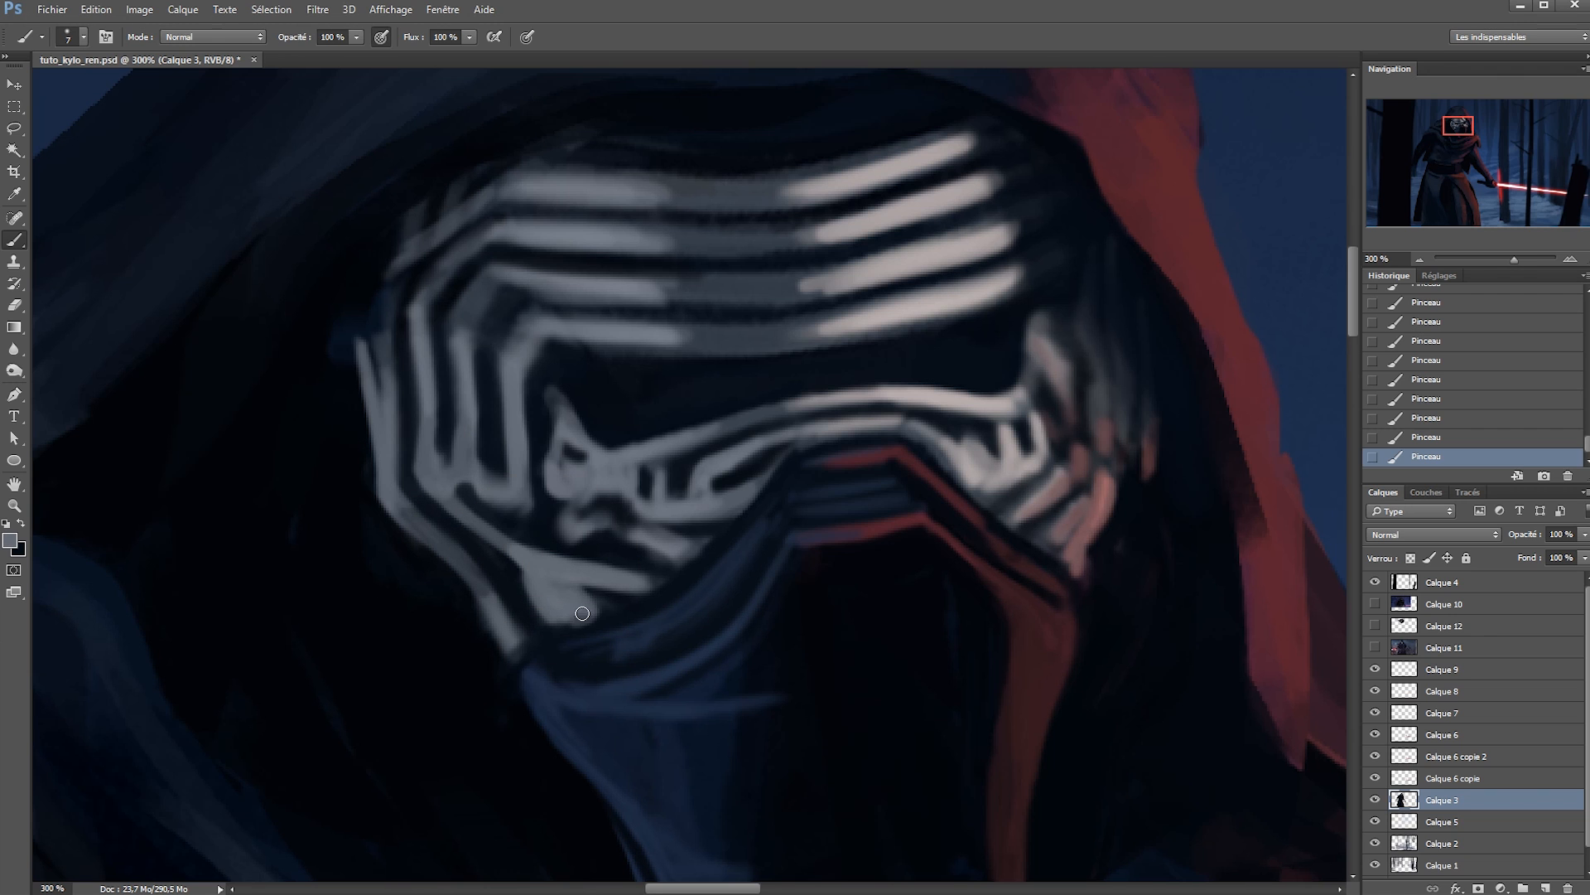
pyautogui.moveTo(582, 613); pyautogui.dragTo(583, 488)
pyautogui.moveTo(580, 493); pyautogui.dragTo(525, 519)
# Refine the light and dark shapes on the inner left cheek beneath the visor's corner.
pyautogui.keyDown('alt'); pyautogui.click(621, 525); pyautogui.keyUp('alt')
pyautogui.moveTo(638, 490); pyautogui.dragTo(525, 572)
pyautogui.keyDown('alt'); pyautogui.click(585, 497); pyautogui.keyUp('alt')
pyautogui.moveTo(584, 495); pyautogui.dragTo(596, 518)
pyautogui.moveTo(485, 460); pyautogui.dragTo(534, 545)
pyautogui.moveTo(827, 279); pyautogui.dragTo(528, 502)
# Rotate the canvas view and clean up the visor stripes and the gaps between them.
pyautogui.press('r')
pyautogui.moveTo(662, 374)
pyautogui.mouseDown()
pyautogui.moveTo(763, 401)
pyautogui.moveTo(705, 349)
pyautogui.mouseUp()
pyautogui.keyDown('alt'); pyautogui.click(763, 401); pyautogui.keyUp('alt')
pyautogui.moveTo(816, 390); pyautogui.dragTo(706, 282)
pyautogui.moveTo(714, 236); pyautogui.dragTo(762, 411)
pyautogui.moveTo(686, 195); pyautogui.dragTo(754, 341)
pyautogui.moveTo(642, 211)
pyautogui.mouseDown()
pyautogui.moveTo(687, 315)
pyautogui.moveTo(688, 422)
pyautogui.mouseUp()
pyautogui.moveTo(571, 307)
pyautogui.mouseDown()
pyautogui.moveTo(691, 505)
pyautogui.moveTo(540, 217)
pyautogui.mouseUp()
# Refine the curved bands on the mask's left side with sampled light and dark tones.
pyautogui.press('r')
pyautogui.moveTo(536, 207); pyautogui.dragTo(348, 509)
pyautogui.keyDown('alt'); pyautogui.click(394, 458); pyautogui.keyUp('alt')
pyautogui.moveTo(372, 488)
pyautogui.mouseDown()
pyautogui.moveTo(396, 396)
pyautogui.moveTo(421, 443)
pyautogui.mouseUp()
pyautogui.keyDown('alt'); pyautogui.click(408, 418); pyautogui.keyUp('alt')
pyautogui.moveTo(439, 386); pyautogui.dragTo(410, 422)
pyautogui.moveTo(439, 348); pyautogui.dragTo(352, 385)
pyautogui.keyDown('alt'); pyautogui.click(430, 372); pyautogui.keyUp('alt')
pyautogui.keyDown('alt'); pyautogui.click(373, 369); pyautogui.keyUp('alt')
pyautogui.keyDown('alt'); pyautogui.click(330, 442); pyautogui.keyUp('alt')
# Darken the mask's outermost left bands to clean up its outline and save the document.
pyautogui.moveTo(331, 389); pyautogui.dragTo(361, 339)
pyautogui.keyDown('alt'); pyautogui.click(304, 325); pyautogui.keyUp('alt')
pyautogui.moveTo(414, 265); pyautogui.dragTo(286, 497)
pyautogui.moveTo(352, 319)
pyautogui.mouseDown()
pyautogui.moveTo(348, 439)
pyautogui.moveTo(306, 596)
pyautogui.mouseUp()
pyautogui.hotkey('ctrl', 's')
pyautogui.moveTo(302, 514); pyautogui.dragTo(385, 667)
pyautogui.hotkey('ctrl', 's')
pyautogui.moveTo(660, 489); pyautogui.dragTo(604, 489)
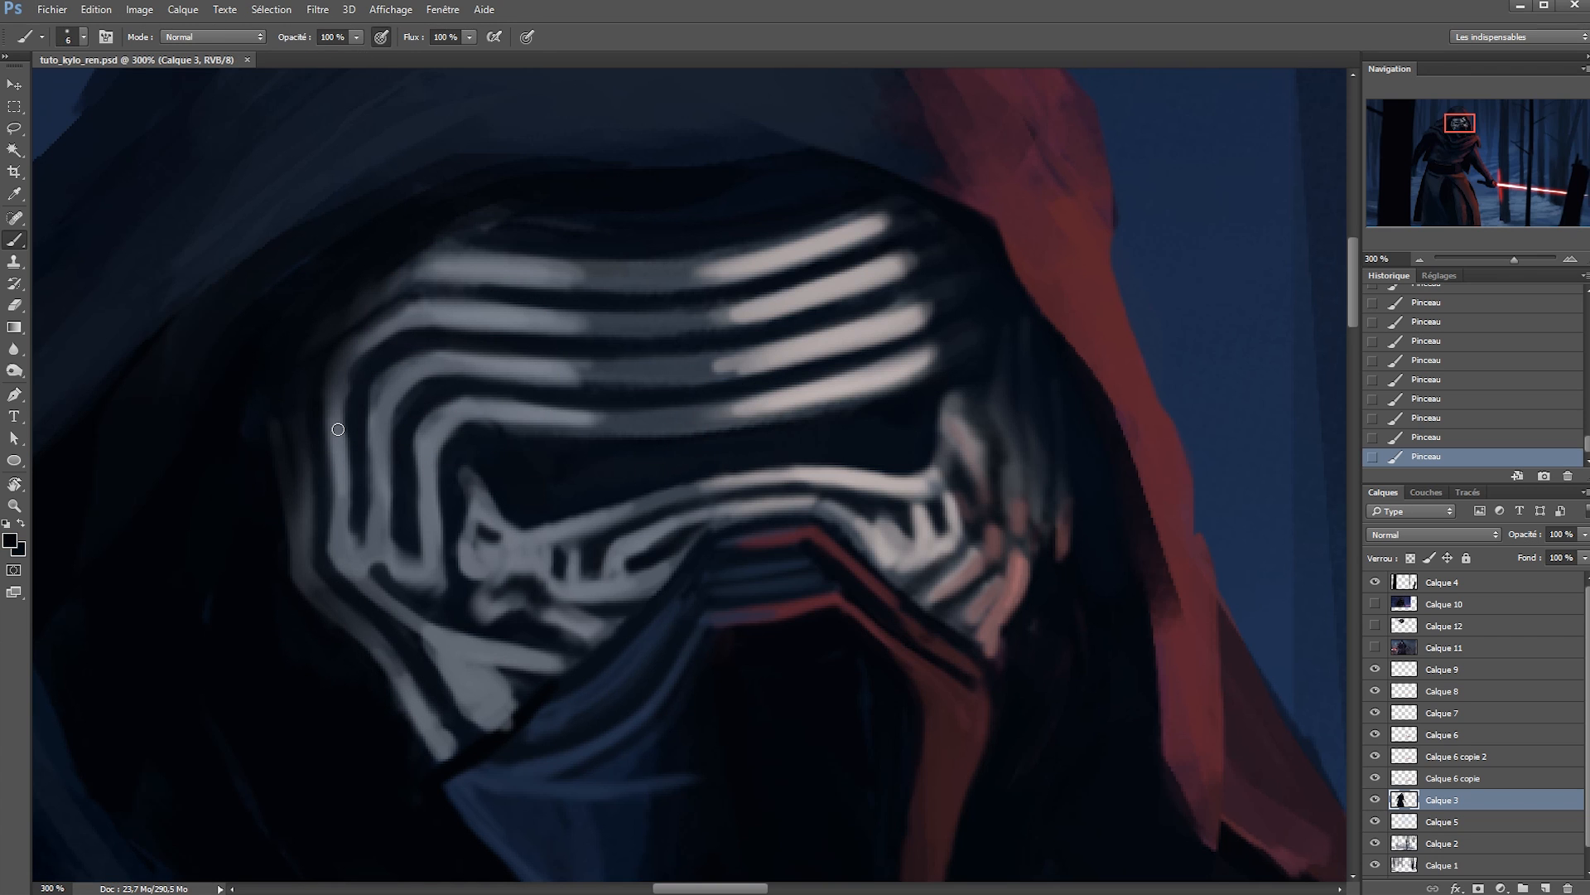
# Choose a near-white colour and paint thin highlights on the right ends of the visor stripes with a smaller brush.
pyautogui.click(10, 538)
pyautogui.click(758, 582)
pyautogui.press('Return')
pyautogui.press('r')
pyautogui.moveTo(828, 331); pyautogui.dragTo(829, 630)
pyautogui.press('[')
pyautogui.moveTo(735, 700)
pyautogui.mouseDown()
pyautogui.moveTo(663, 480)
pyautogui.moveTo(659, 325)
pyautogui.moveTo(710, 488)
pyautogui.mouseUp()
pyautogui.moveTo(755, 356); pyautogui.dragTo(762, 488)
pyautogui.moveTo(800, 341); pyautogui.dragTo(808, 474)
pyautogui.moveTo(582, 374); pyautogui.dragTo(559, 434)
pyautogui.press('x')
pyautogui.moveTo(590, 317); pyautogui.dragTo(554, 381)
# Paint fine near-white highlights on the right cheek and beside the visor's right corner with a 4 px brush.
pyautogui.press('Escape')
pyautogui.moveTo(728, 492)
pyautogui.mouseDown()
pyautogui.moveTo(693, 352)
pyautogui.moveTo(703, 308)
pyautogui.mouseUp()
pyautogui.moveTo(722, 422)
pyautogui.mouseDown()
pyautogui.moveTo(739, 473)
pyautogui.moveTo(717, 494)
pyautogui.mouseUp()
pyautogui.moveTo(707, 456)
pyautogui.mouseDown()
pyautogui.moveTo(694, 503)
pyautogui.moveTo(719, 491)
pyautogui.mouseUp()
pyautogui.moveTo(724, 537); pyautogui.dragTo(763, 508)
pyautogui.moveTo(766, 580)
pyautogui.mouseDown()
pyautogui.moveTo(806, 529)
pyautogui.moveTo(784, 534)
pyautogui.mouseUp()
pyautogui.hotkey('ctrl', 'z')
pyautogui.moveTo(801, 535); pyautogui.dragTo(809, 508)
pyautogui.moveTo(775, 500); pyautogui.dragTo(784, 482)
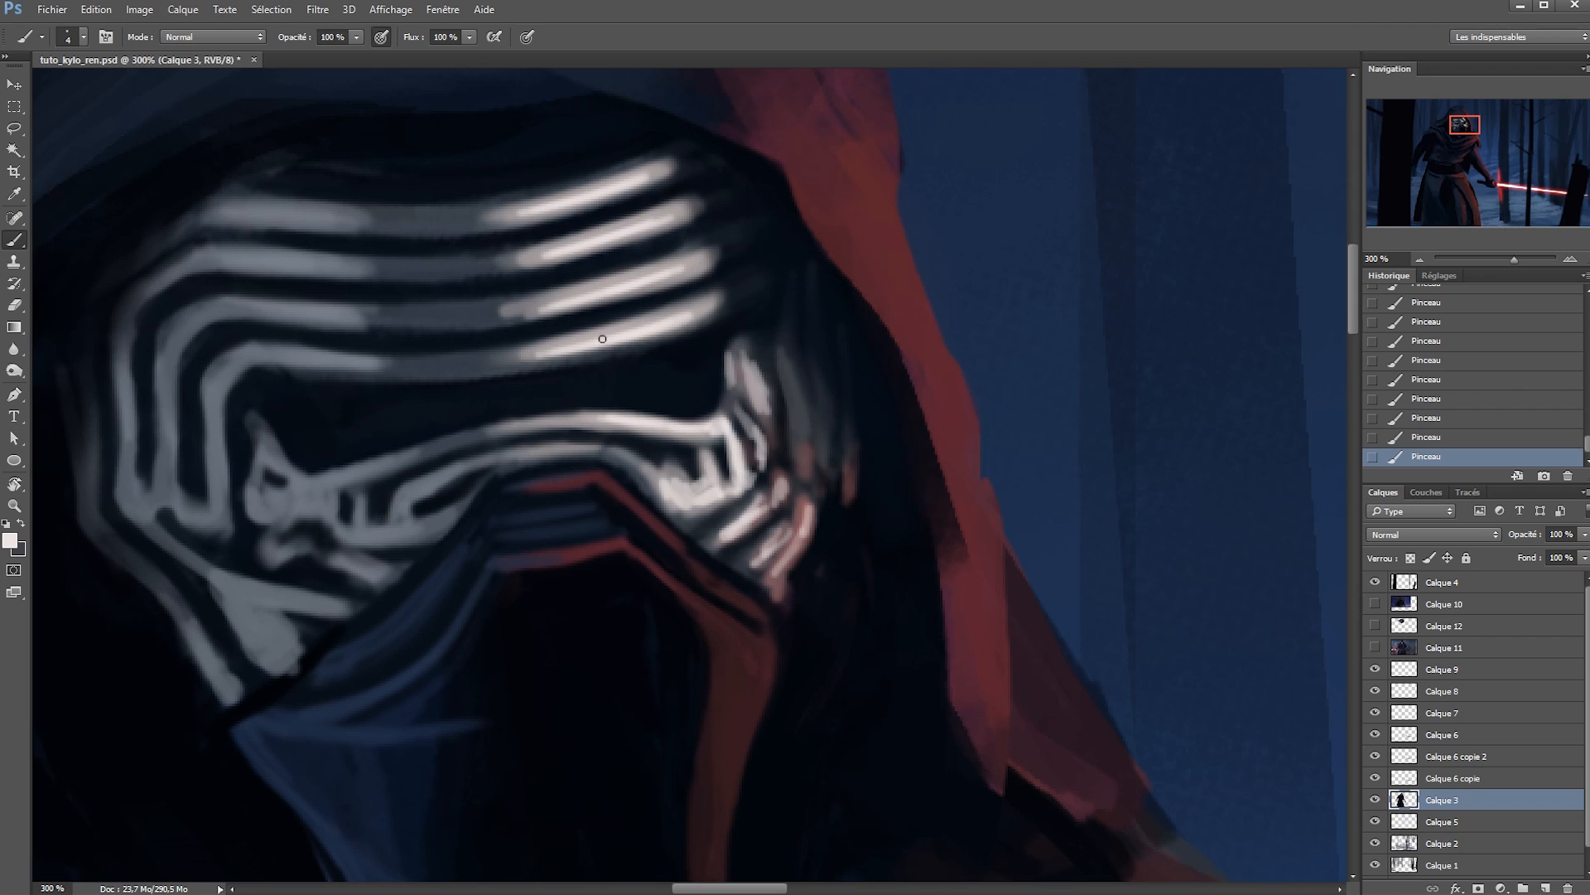
# Flip the canvas horizontally, paint short touch-up strokes on the figure, and save the document.
pyautogui.moveTo(642, 514); pyautogui.dragTo(489, 514)
pyautogui.hotkey('ctrl', 'shift', 'h')
pyautogui.keyDown('ctrl'); pyautogui.click(808, 327); pyautogui.keyUp('ctrl')
pyautogui.keyDown('ctrl'); pyautogui.click(807, 327); pyautogui.keyUp('ctrl')
pyautogui.moveTo(791, 317); pyautogui.dragTo(684, 389)
pyautogui.keyDown('ctrl'); pyautogui.keyDown('alt'); pyautogui.click(710, 362); pyautogui.keyUp('alt'); pyautogui.keyUp('ctrl')
pyautogui.moveTo(679, 385)
pyautogui.mouseDown()
pyautogui.moveTo(613, 402)
pyautogui.moveTo(745, 410)
pyautogui.mouseUp()
pyautogui.keyDown('alt'); pyautogui.click(698, 411); pyautogui.keyUp('alt')
pyautogui.moveTo(729, 414); pyautogui.dragTo(663, 412)
pyautogui.moveTo(692, 413); pyautogui.dragTo(667, 416)
pyautogui.moveTo(679, 419); pyautogui.dragTo(659, 414)
pyautogui.moveTo(675, 414)
pyautogui.mouseDown()
pyautogui.moveTo(657, 415)
pyautogui.moveTo(618, 301)
pyautogui.mouseUp()
pyautogui.hotkey('ctrl', 's')
pyautogui.keyDown('alt'); pyautogui.click(497, 420); pyautogui.keyUp('alt')
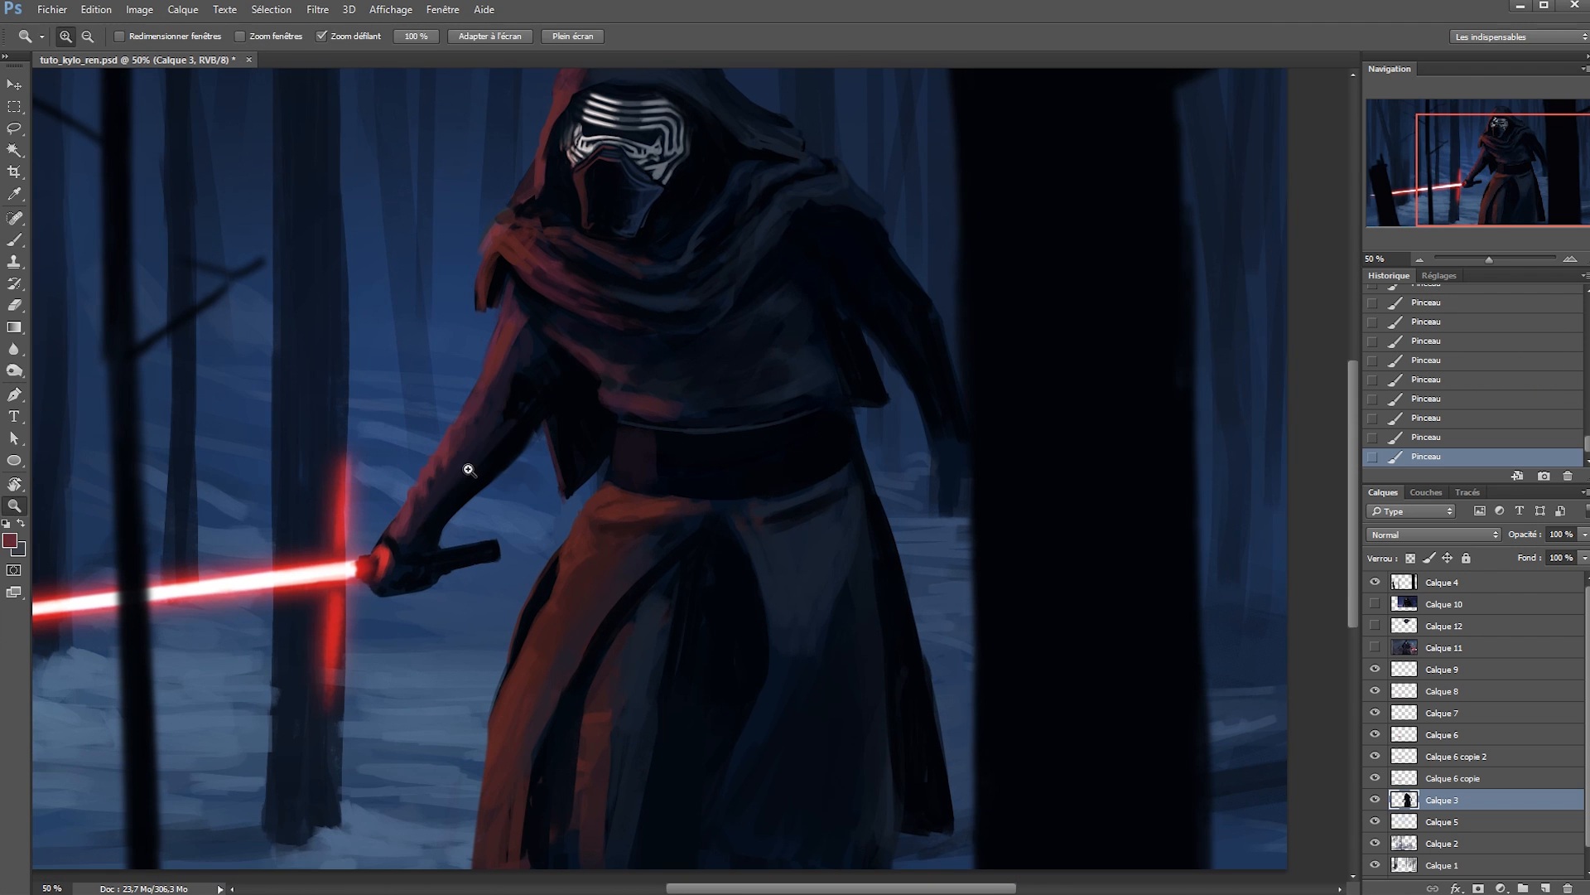
# Sample the lightsaber's bright red and paint thin highlights along the lower edge of the sword arm's sleeve with a smaller brush.
pyautogui.keyDown('ctrl'); pyautogui.click(469, 471); pyautogui.keyUp('ctrl')
pyautogui.keyDown('alt'); pyautogui.click(293, 665); pyautogui.keyUp('alt')
pyautogui.moveTo(294, 665); pyautogui.dragTo(448, 606)
pyautogui.keyDown('ctrl'); pyautogui.click(448, 606); pyautogui.keyUp('ctrl')
pyautogui.press('[')
pyautogui.press('[')
pyautogui.press('[')
pyautogui.press('[')
pyautogui.press('[')
pyautogui.moveTo(444, 486)
pyautogui.mouseDown()
pyautogui.moveTo(557, 328)
pyautogui.moveTo(541, 391)
pyautogui.mouseUp()
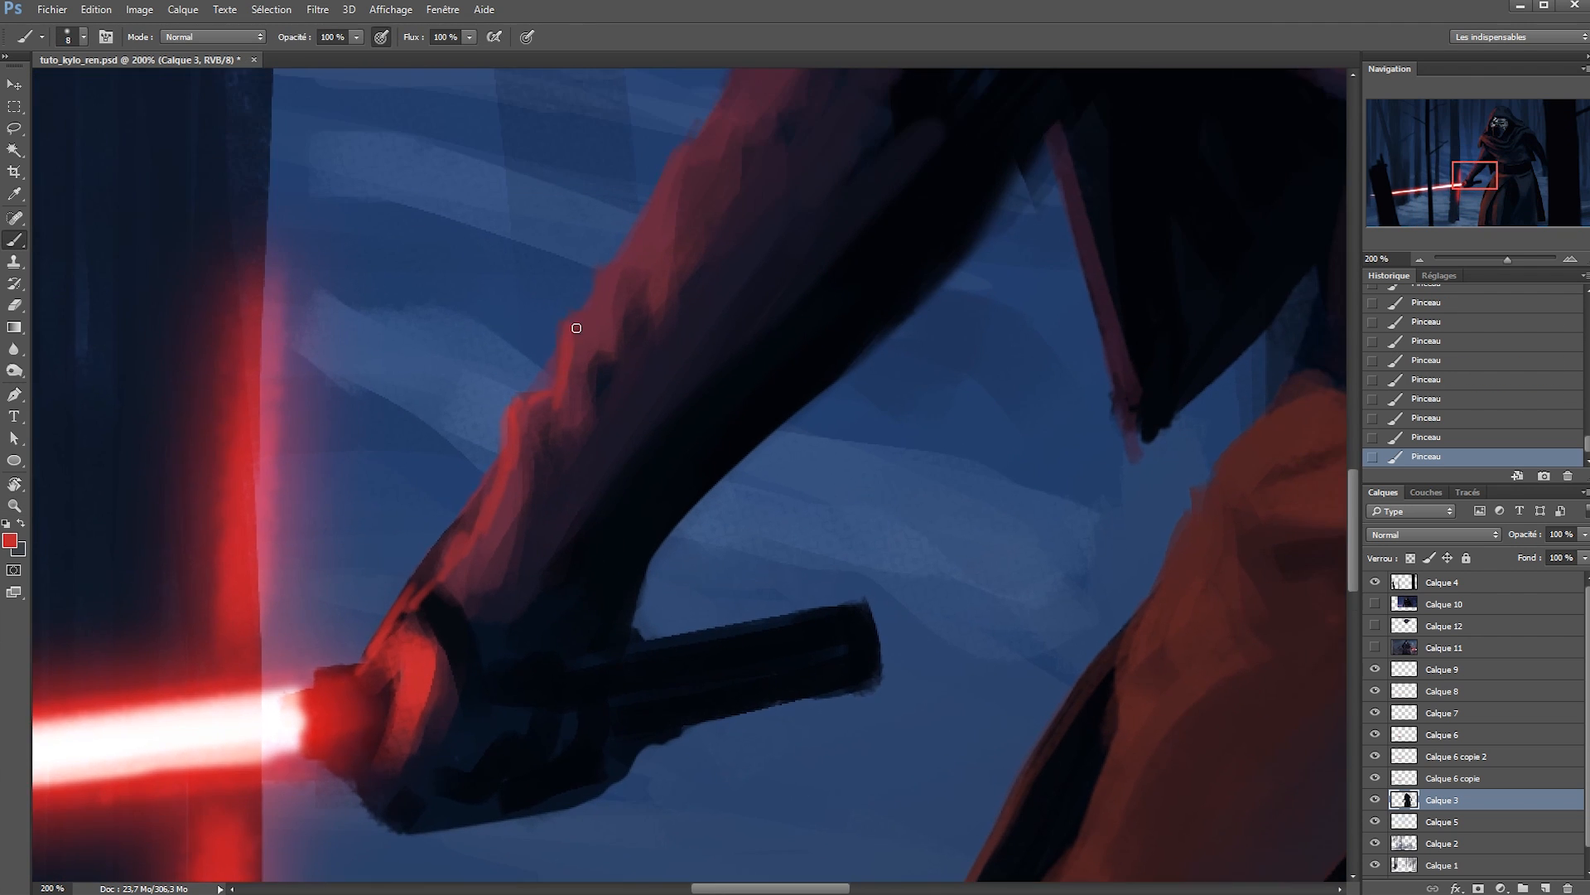
# Extend the red rim highlights up the outer edge of the sword arm's sleeve and save the document.
pyautogui.moveTo(614, 318); pyautogui.dragTo(620, 283)
pyautogui.moveTo(669, 204); pyautogui.dragTo(683, 179)
pyautogui.keyDown('ctrl'); pyautogui.keyDown('alt'); pyautogui.click(744, 267); pyautogui.keyUp('alt'); pyautogui.keyUp('ctrl')
pyautogui.keyDown('ctrl'); pyautogui.click(1160, 335); pyautogui.keyUp('ctrl')
pyautogui.keyDown('ctrl'); pyautogui.keyDown('alt'); pyautogui.click(806, 578); pyautogui.keyUp('alt'); pyautogui.keyUp('ctrl')
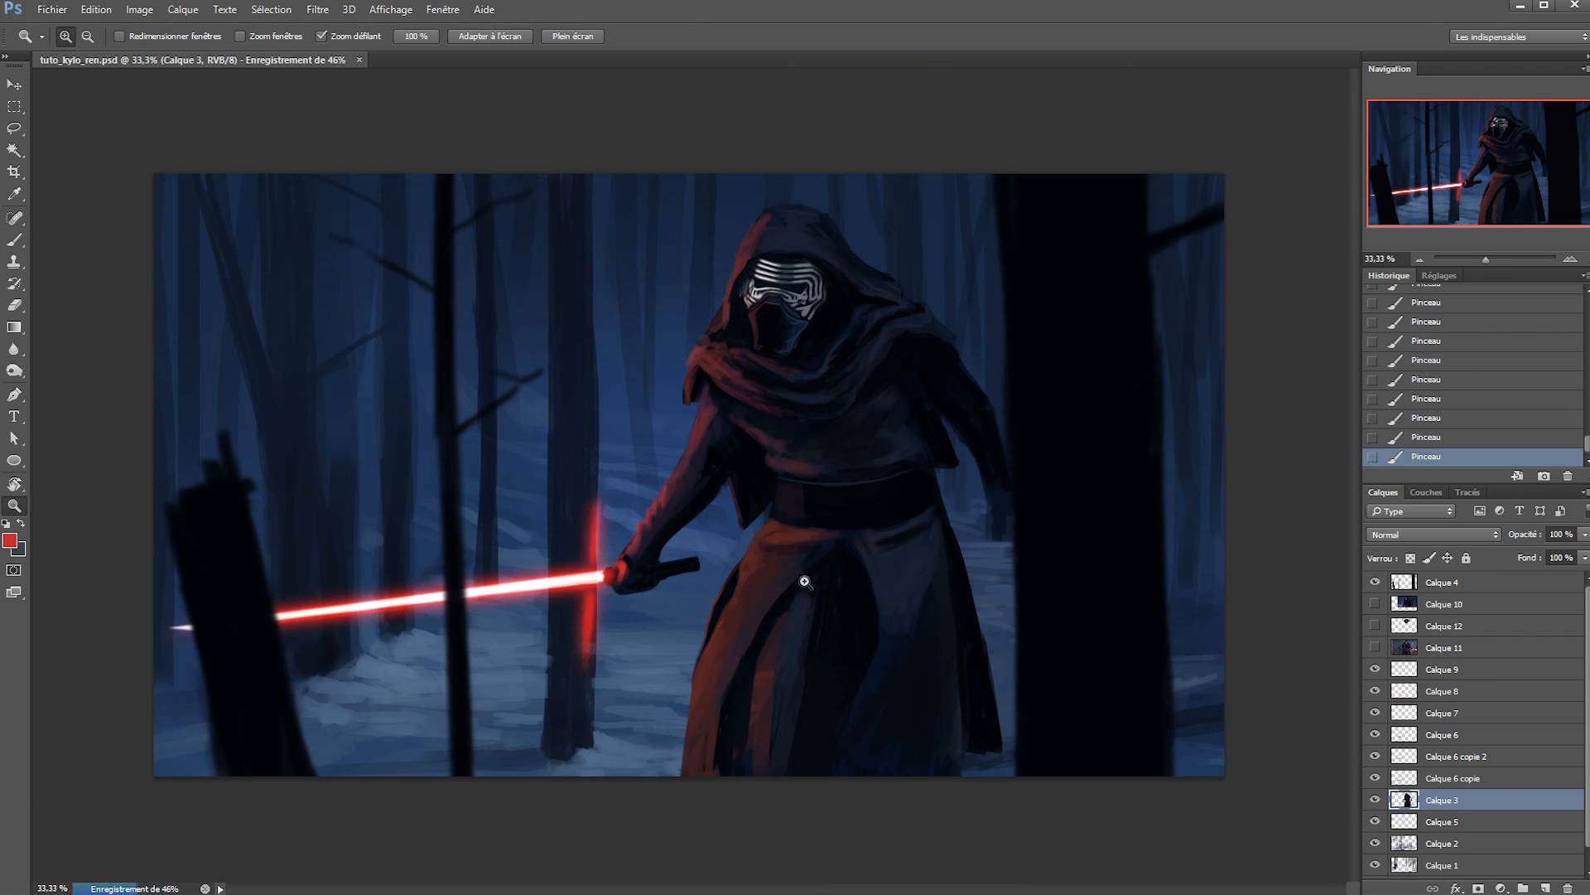
# Open the Liquify filter (Fluidité) on the figure's layer, Calque 3.
pyautogui.keyDown('ctrl'); pyautogui.click(846, 477); pyautogui.keyUp('ctrl')
pyautogui.moveTo(834, 486); pyautogui.dragTo(685, 451)
pyautogui.click(318, 9)
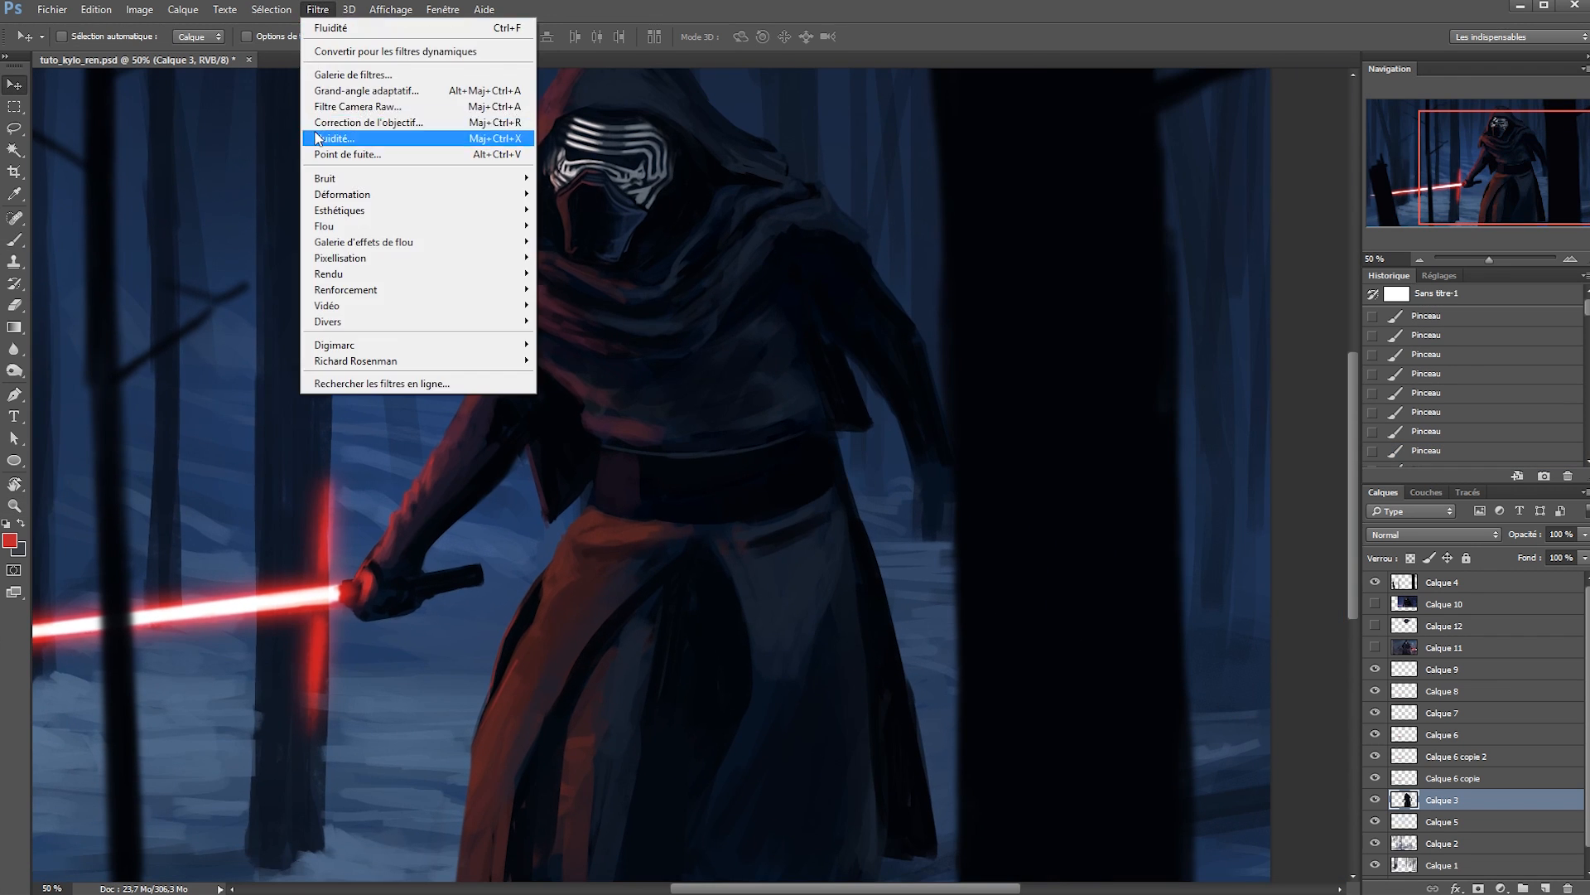
pyautogui.click(356, 142)
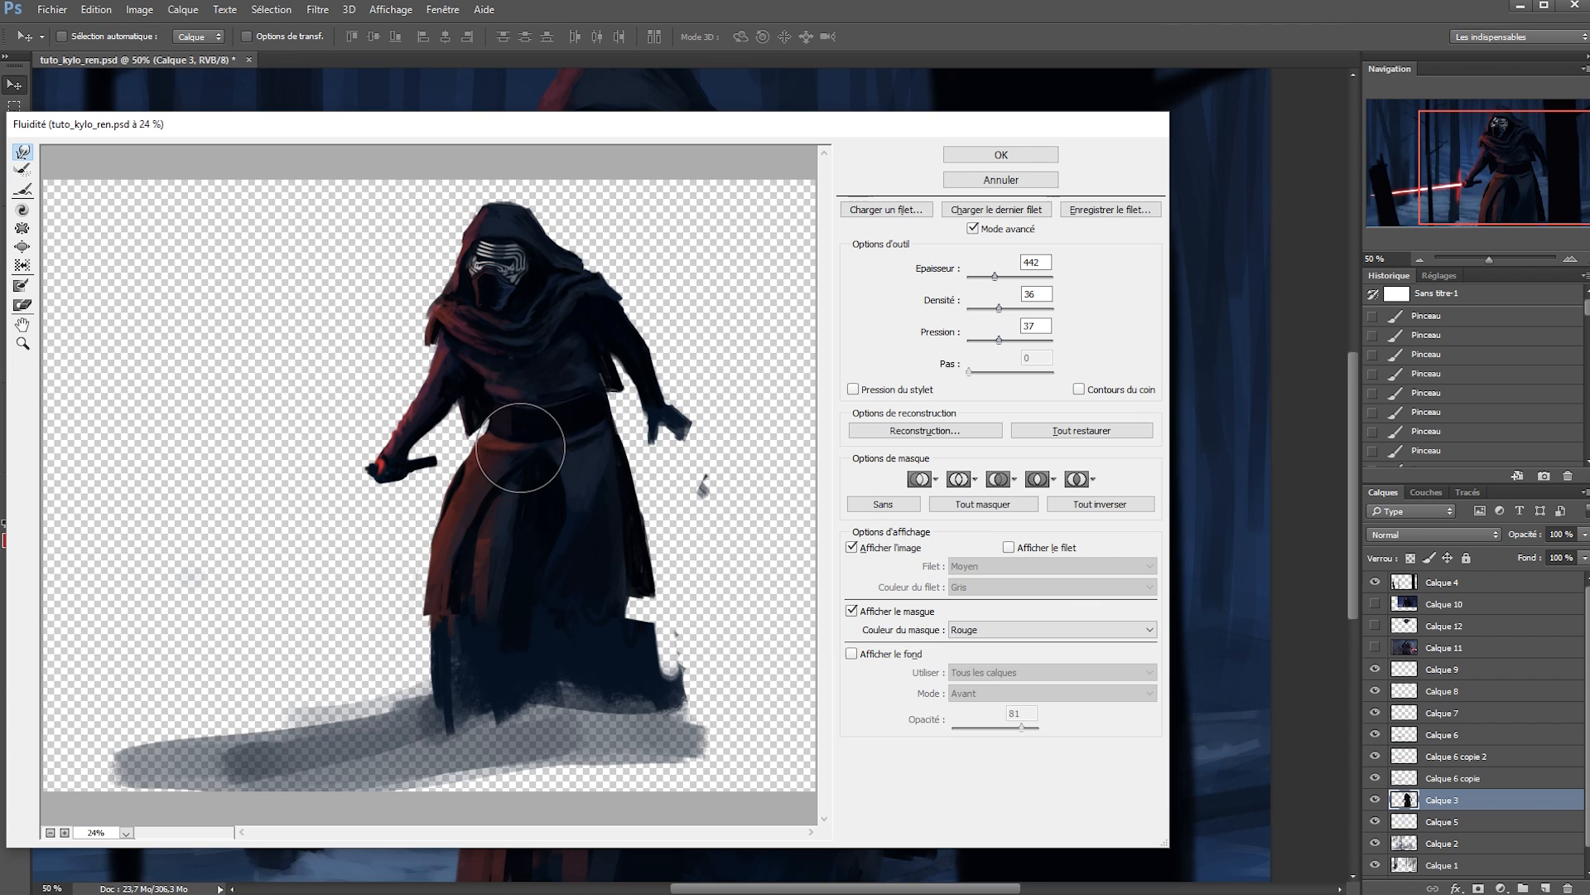
# Reduce the Liquify brush size to 242 and apply the Liquify adjustments to the figure's layer.
pyautogui.press('[')
pyautogui.press('[')
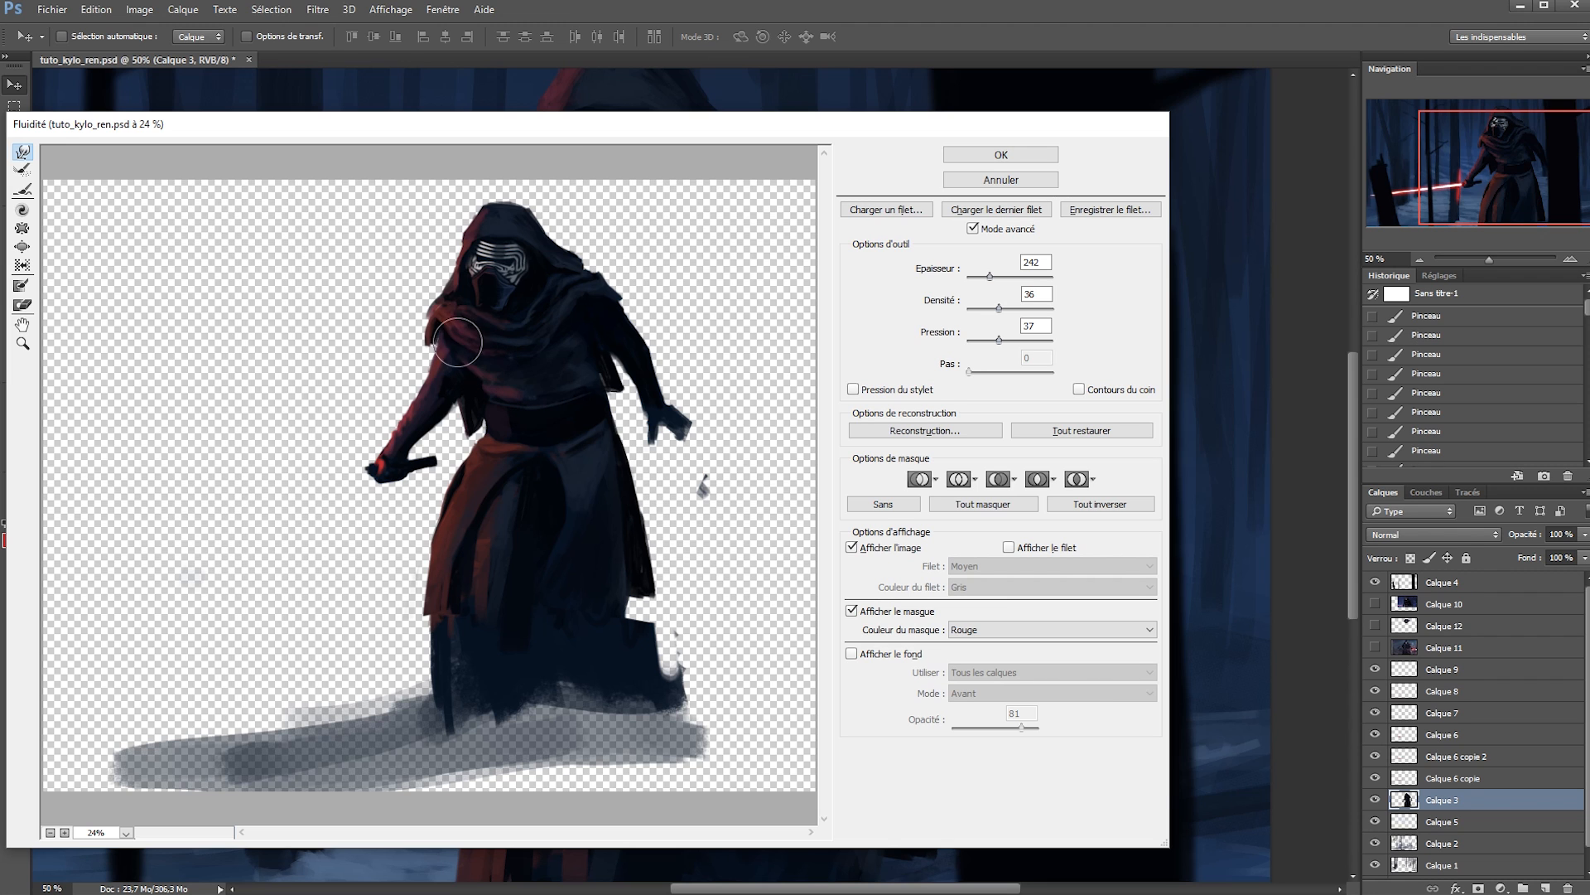
pyautogui.press('Return')
# Paint black and dark red fold strokes on the figure's scarf with a size 31 brush.
pyautogui.press('b')
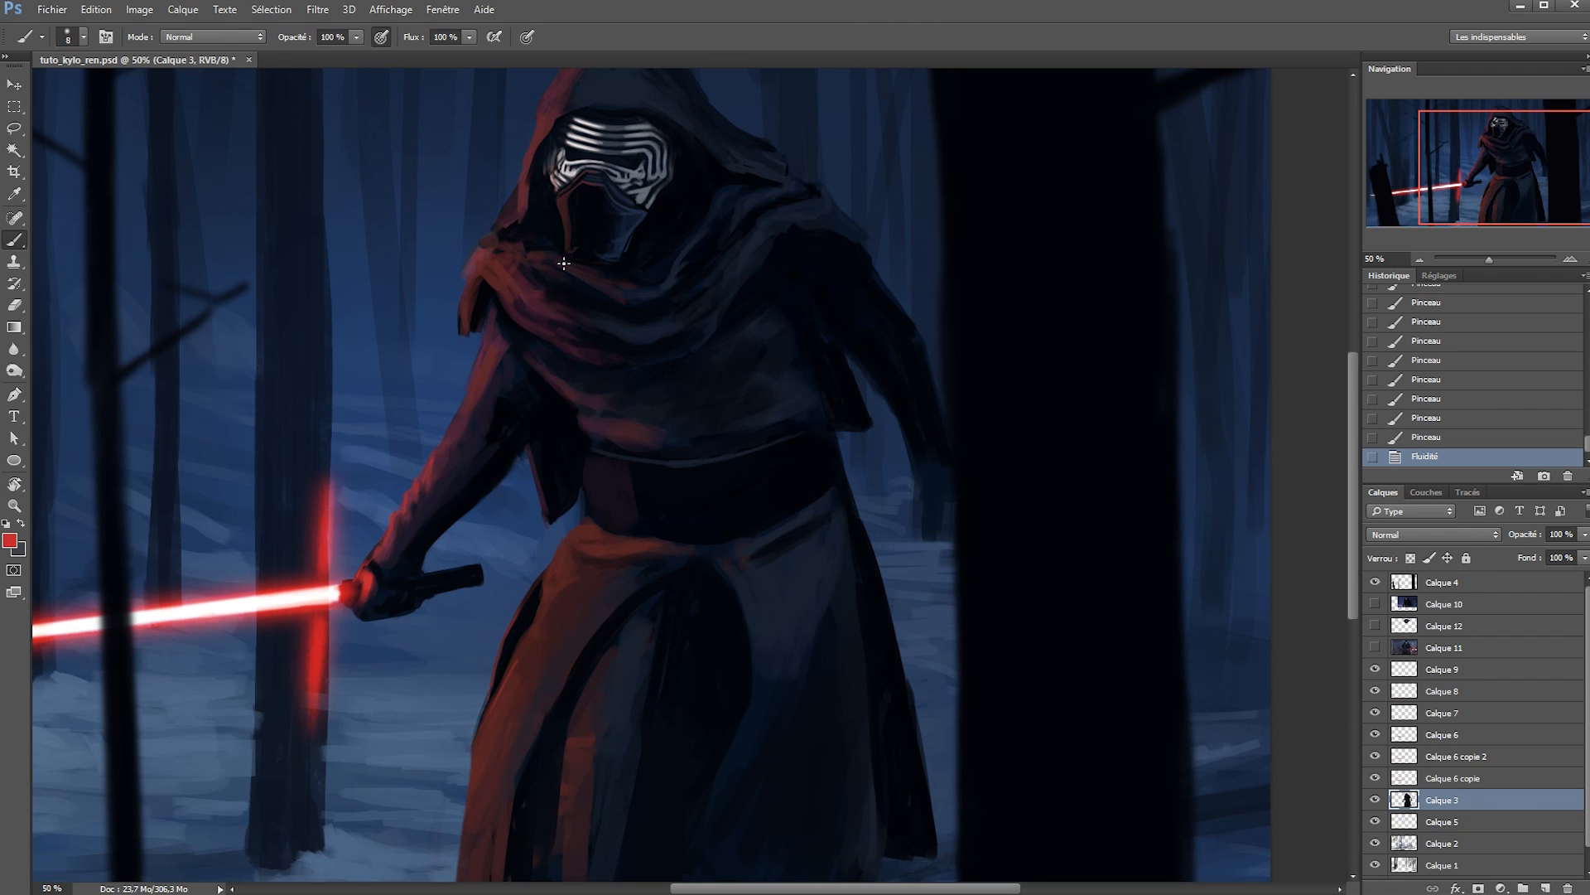
pyautogui.rightClick(564, 260)
pyautogui.press('Return')
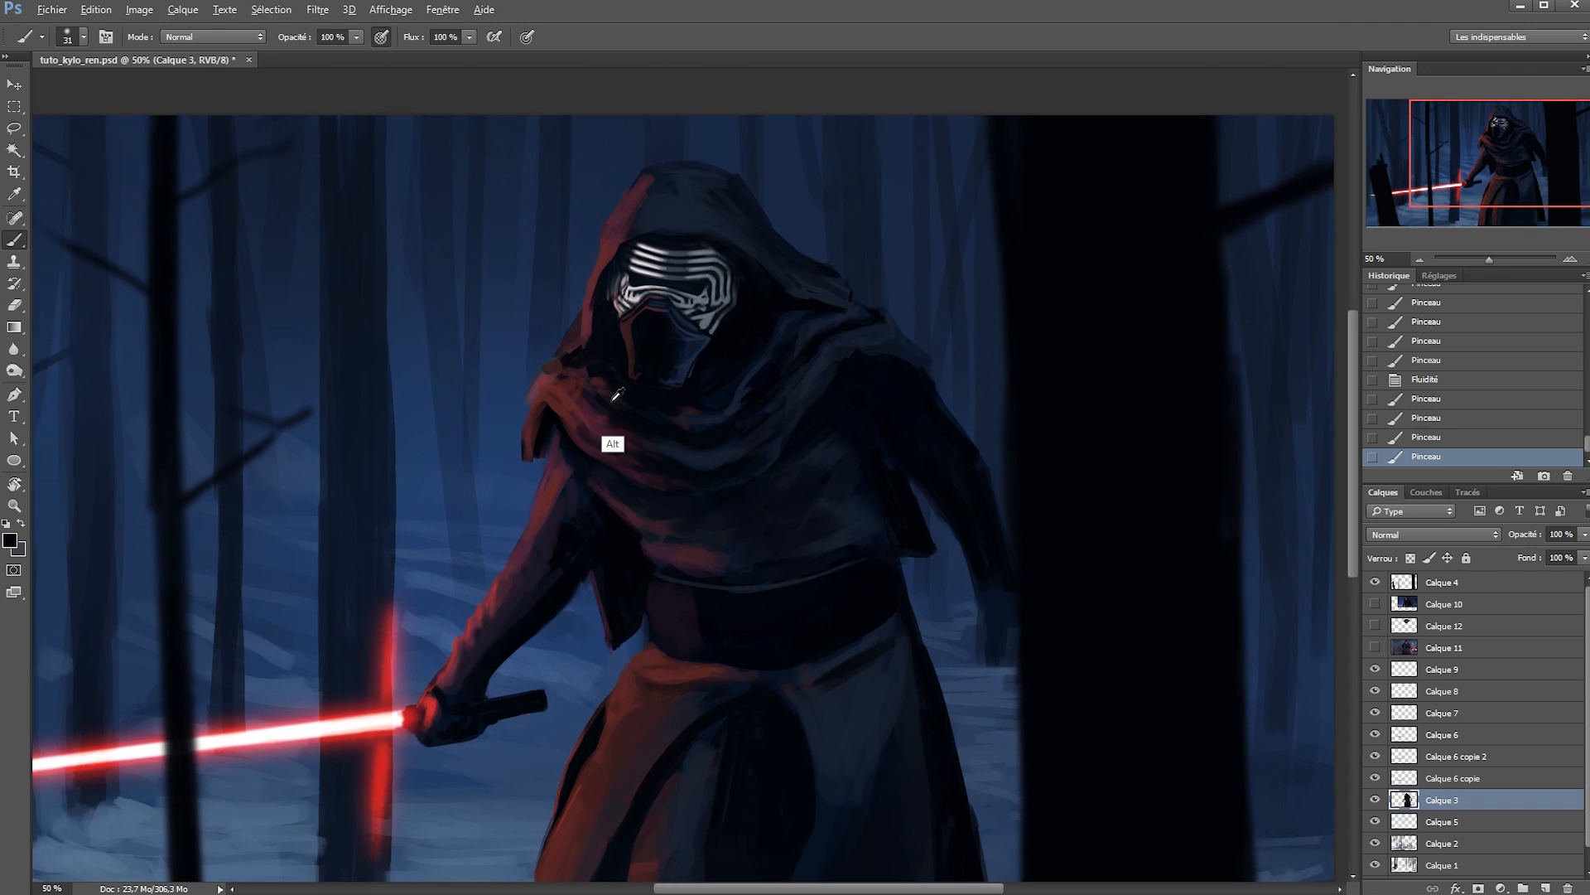
pyautogui.moveTo(721, 398); pyautogui.dragTo(819, 374)
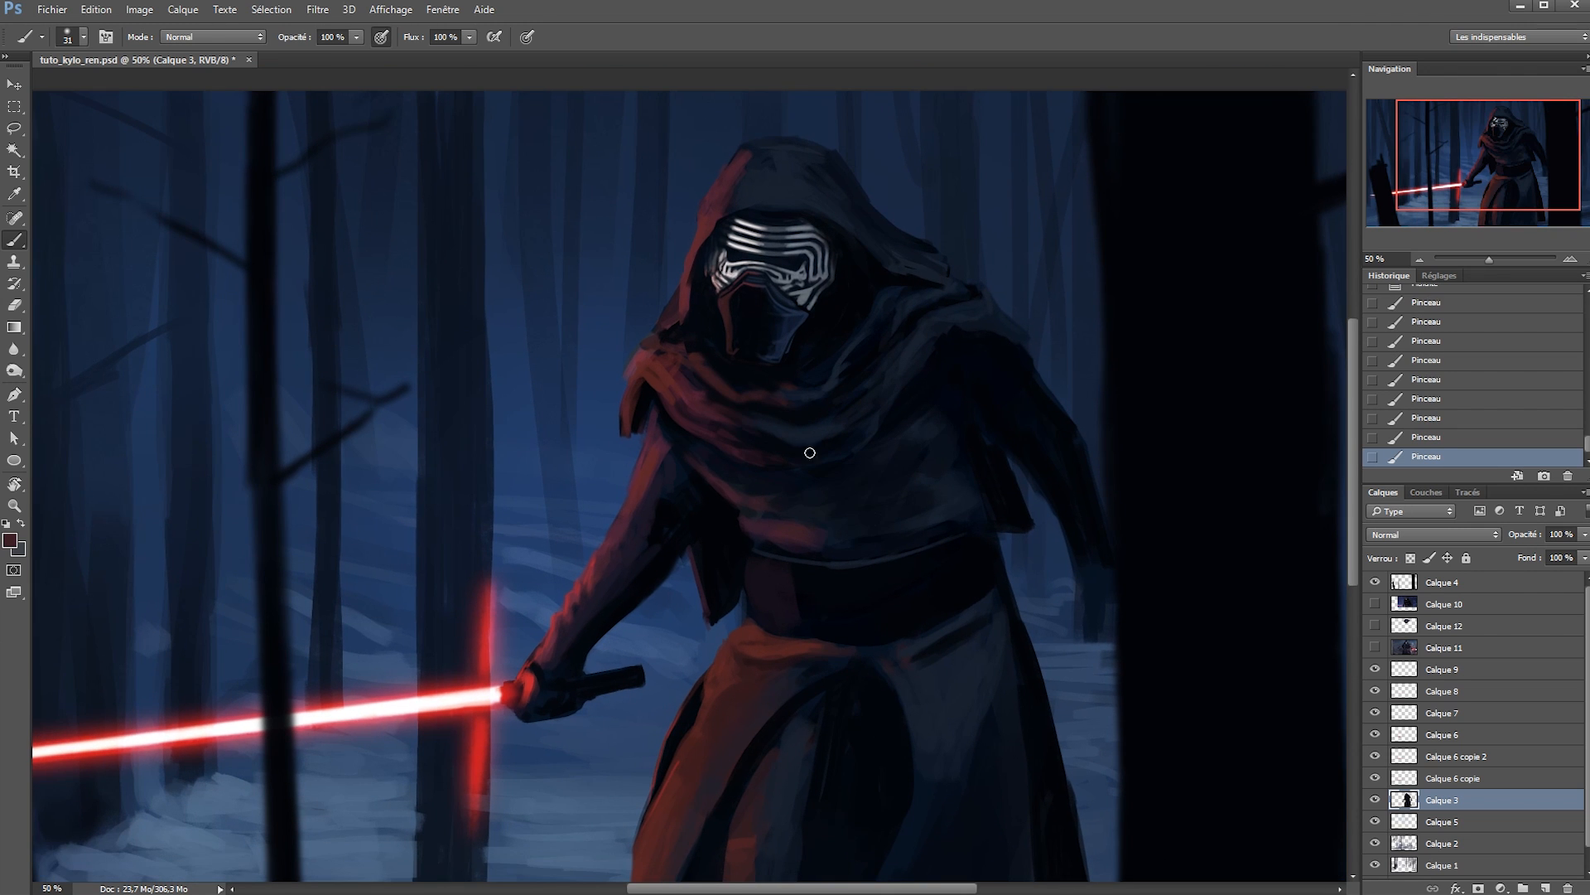
pyautogui.moveTo(892, 338); pyautogui.dragTo(768, 223)
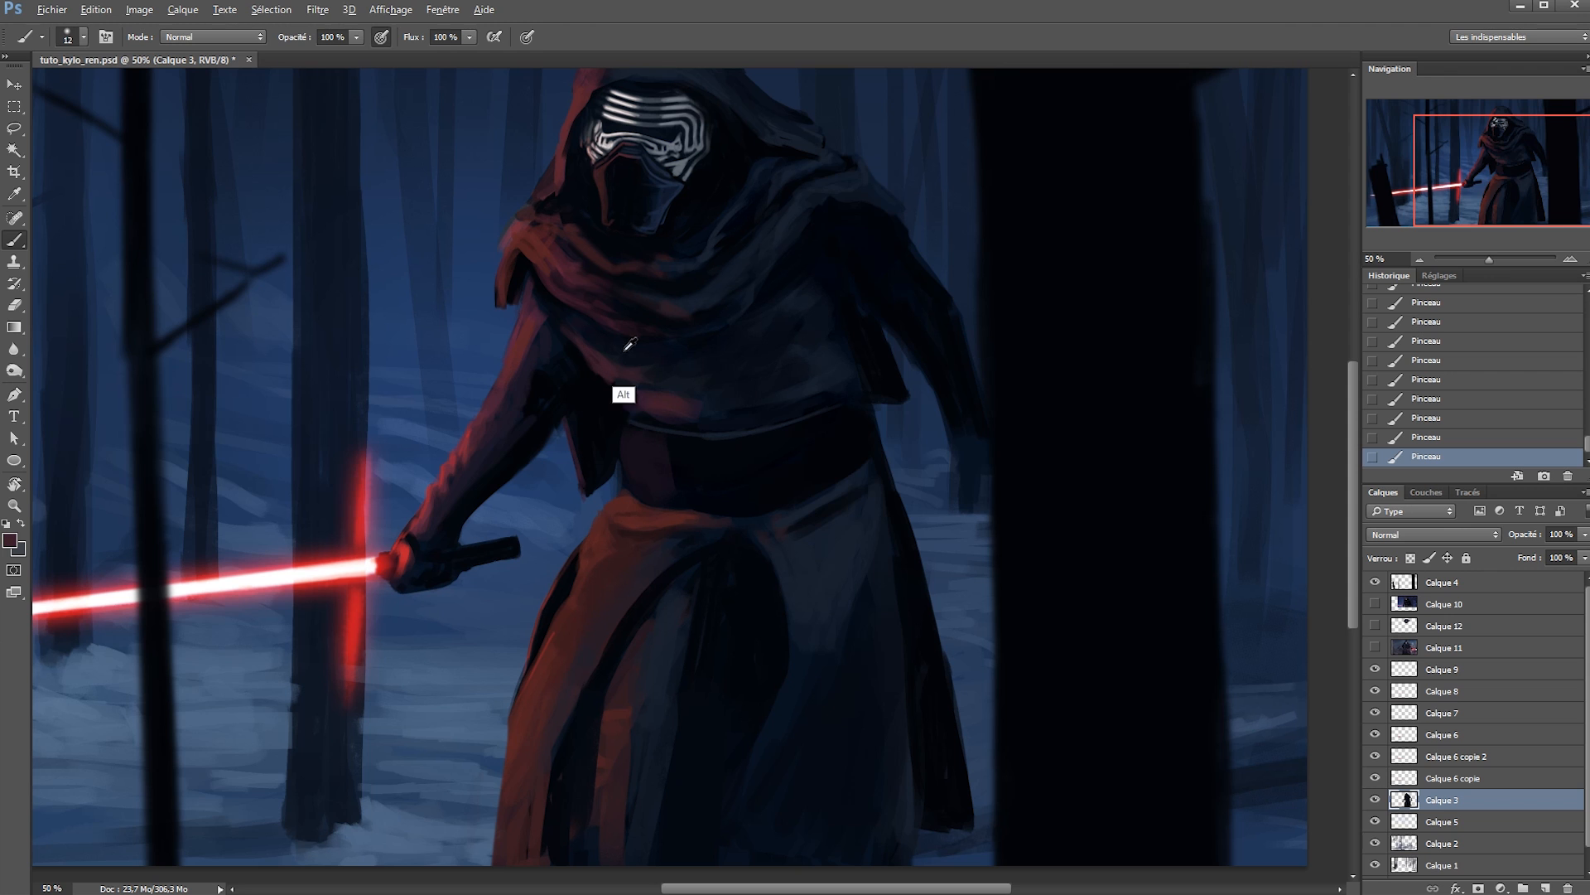
# Paint a thin red highlight along the saber side of the belt's upper edge with a size 7 brush.
pyautogui.keyDown('alt'); pyautogui.click(607, 400); pyautogui.keyUp('alt')
pyautogui.scroll(1, 606, 400)
pyautogui.keyDown('alt'); pyautogui.click(431, 464); pyautogui.keyUp('alt')
pyautogui.rightClick(527, 434)
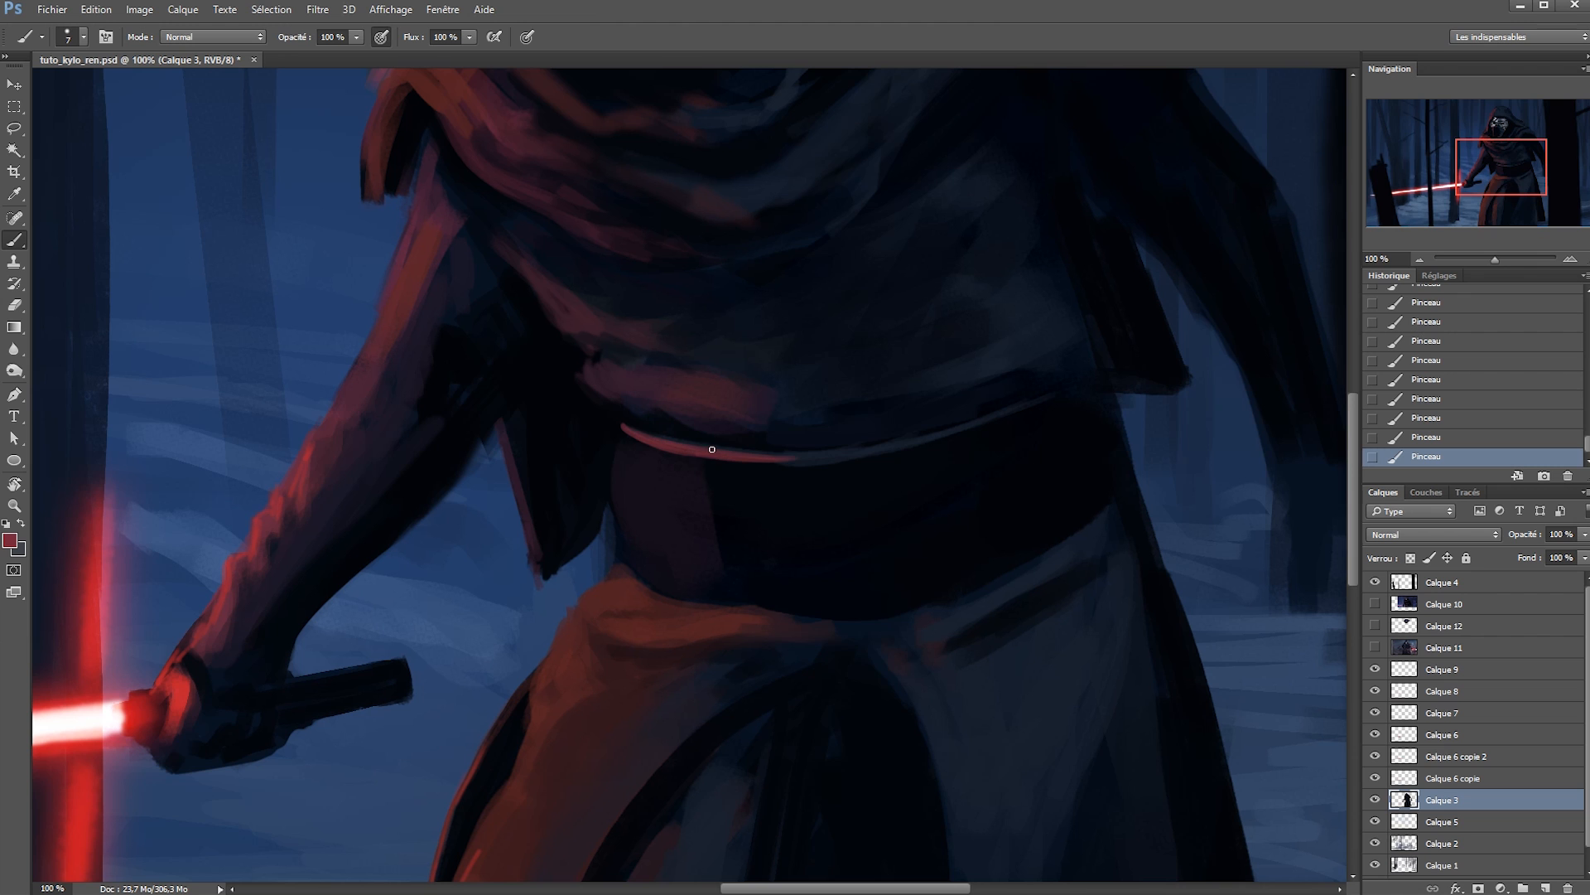
pyautogui.moveTo(696, 443)
pyautogui.mouseDown()
pyautogui.moveTo(456, 514)
pyautogui.moveTo(374, 430)
pyautogui.mouseUp()
# Add a second thin highlight line along the belt's upper edge, blending from red to grey.
pyautogui.press('r')
pyautogui.press('x')
pyautogui.moveTo(510, 497); pyautogui.dragTo(629, 511)
pyautogui.press('Escape')
pyautogui.press('x')
pyautogui.moveTo(401, 515)
pyautogui.mouseDown()
pyautogui.moveTo(551, 407)
pyautogui.moveTo(797, 409)
pyautogui.mouseUp()
pyautogui.press('x')
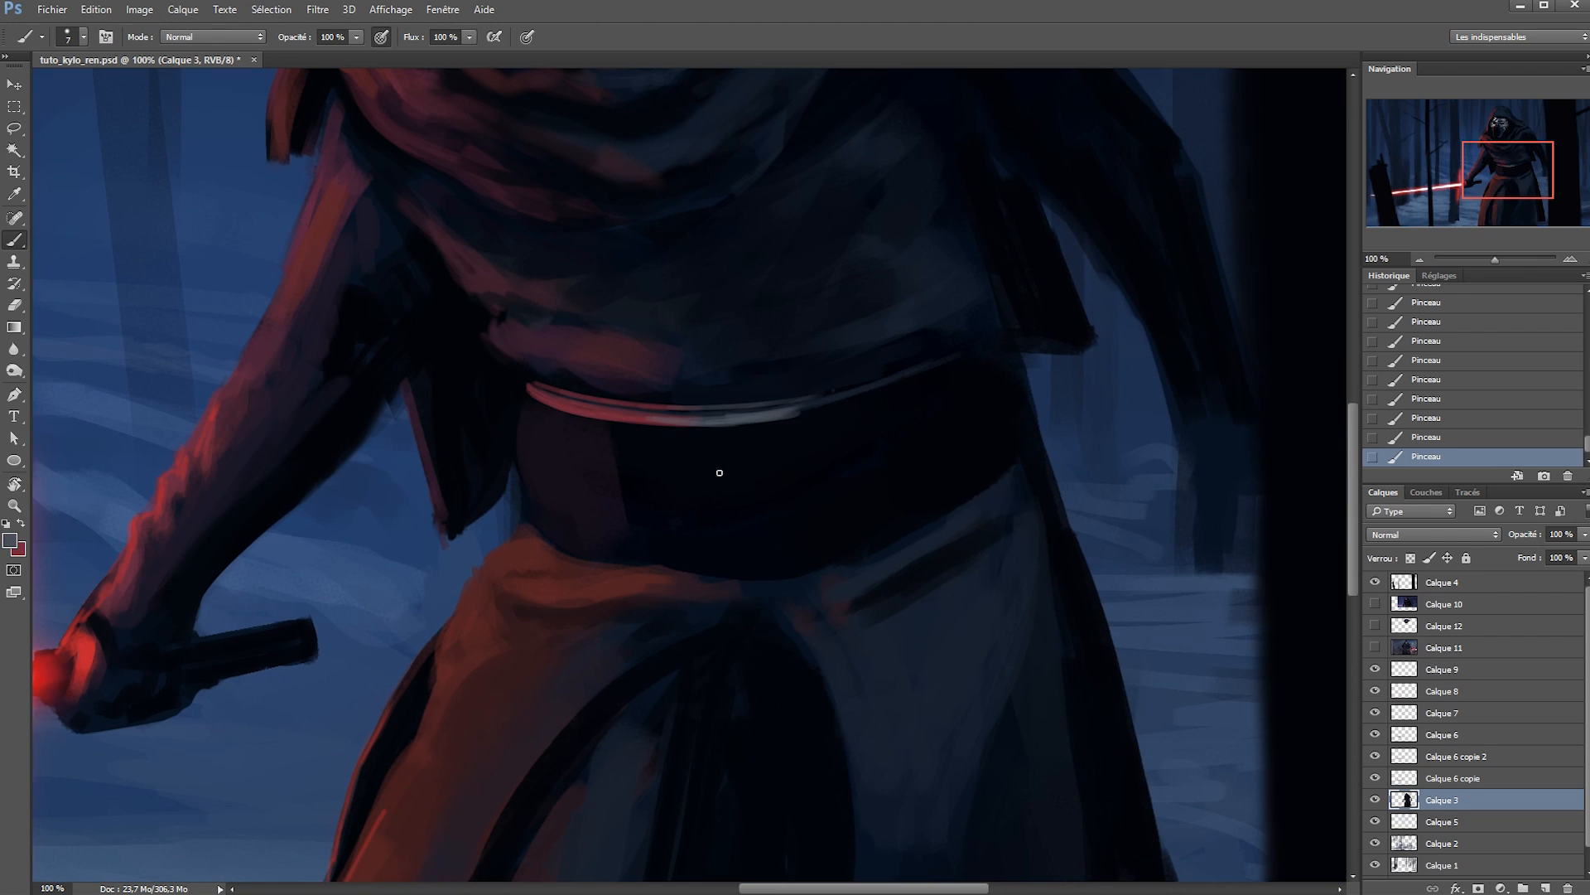
# Copy the tip of the cape flap beneath the saber arm to a new layer, shift it down, paint over the joint and merge it.
pyautogui.keyDown('alt'); pyautogui.click(499, 458); pyautogui.keyUp('alt')
pyautogui.press('l')
pyautogui.moveTo(435, 414)
pyautogui.mouseDown()
pyautogui.moveTo(499, 393)
pyautogui.moveTo(455, 507)
pyautogui.mouseUp()
pyautogui.hotkey('ctrl', 'j')
pyautogui.moveTo(475, 421)
pyautogui.mouseDown()
pyautogui.moveTo(447, 470)
pyautogui.moveTo(464, 447)
pyautogui.mouseUp()
pyautogui.press('b')
pyautogui.moveTo(464, 448)
pyautogui.mouseDown()
pyautogui.moveTo(497, 501)
pyautogui.moveTo(412, 497)
pyautogui.moveTo(443, 546)
pyautogui.moveTo(516, 518)
pyautogui.moveTo(458, 561)
pyautogui.moveTo(546, 483)
pyautogui.mouseUp()
pyautogui.press('e')
pyautogui.press('b')
pyautogui.keyDown('alt'); pyautogui.click(520, 520); pyautogui.keyUp('alt')
pyautogui.keyDown('alt'); pyautogui.click(492, 521); pyautogui.keyUp('alt')
pyautogui.press('e')
pyautogui.hotkey('ctrl', 'e')
# Duplicate another lassoed part of the cape flap, transform the copy to extend the flap and merge it down.
pyautogui.press('b')
pyautogui.keyDown('alt'); pyautogui.click(523, 537); pyautogui.keyUp('alt')
pyautogui.press('l')
pyautogui.moveTo(501, 407)
pyautogui.mouseDown()
pyautogui.moveTo(696, 430)
pyautogui.moveTo(502, 406)
pyautogui.mouseUp()
pyautogui.hotkey('ctrl', 't')
pyautogui.press('Escape')
pyautogui.hotkey('ctrl', 'j')
pyautogui.press('b')
pyautogui.hotkey('ctrl', 'shift', 't')
pyautogui.hotkey('ctrl', 't')
pyautogui.press('Return')
pyautogui.press('e')
pyautogui.hotkey('ctrl', 'e')
pyautogui.press('b')
# Extend the cape beside the free arm in dark tones and erase the gap between arm and cape.
pyautogui.moveTo(865, 453)
pyautogui.mouseDown()
pyautogui.moveTo(670, 475)
pyautogui.moveTo(701, 408)
pyautogui.mouseUp()
pyautogui.moveTo(681, 469)
pyautogui.mouseDown()
pyautogui.moveTo(699, 483)
pyautogui.moveTo(742, 465)
pyautogui.moveTo(668, 256)
pyautogui.moveTo(714, 334)
pyautogui.mouseUp()
pyautogui.press('e')
pyautogui.press('b')
pyautogui.press('e')
pyautogui.moveTo(729, 398)
pyautogui.mouseDown()
pyautogui.moveTo(750, 373)
pyautogui.moveTo(737, 447)
pyautogui.mouseUp()
pyautogui.press('b')
# Paint the free hand's dark fingers and add grey highlights sampled from the mask, using a size 14 brush.
pyautogui.moveTo(828, 522); pyautogui.dragTo(816, 600)
pyautogui.moveTo(824, 580); pyautogui.dragTo(812, 625)
pyautogui.moveTo(834, 534); pyautogui.dragTo(852, 553)
pyautogui.moveTo(839, 542)
pyautogui.mouseDown()
pyautogui.moveTo(859, 558)
pyautogui.moveTo(821, 568)
pyautogui.mouseUp()
pyautogui.keyDown('alt'); pyautogui.click(435, 221); pyautogui.keyUp('alt')
pyautogui.rightClick(820, 574)
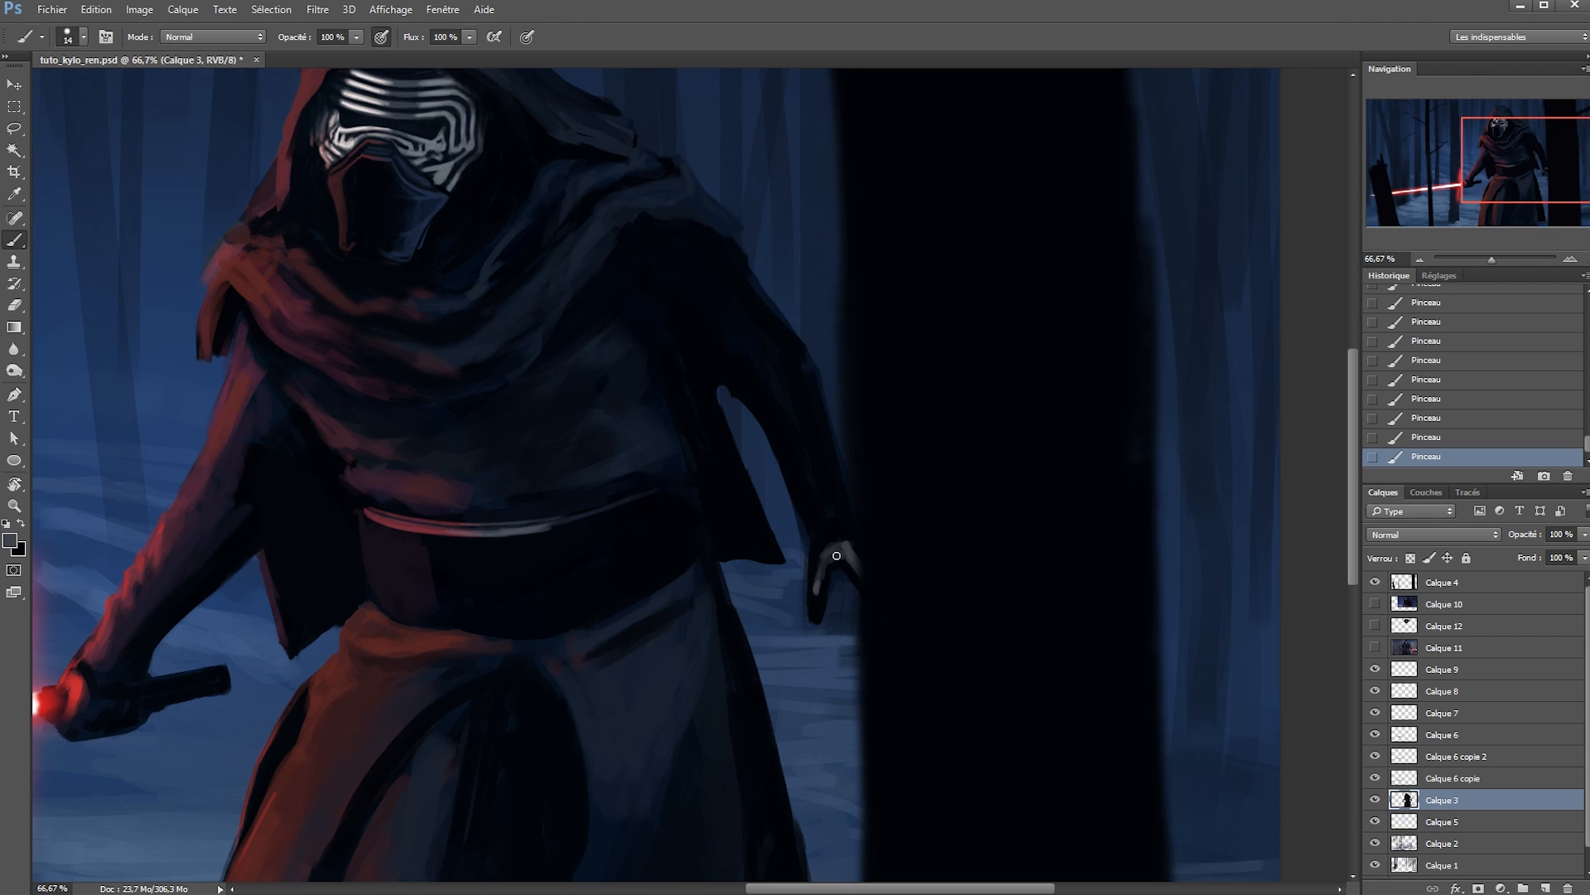
# Refine the free forearm's contour with black paint and the eraser, and save the file.
pyautogui.moveTo(802, 502); pyautogui.dragTo(807, 560)
pyautogui.press('e')
pyautogui.moveTo(753, 451); pyautogui.dragTo(787, 497)
pyautogui.moveTo(779, 481); pyautogui.dragTo(797, 560)
pyautogui.press('b')
pyautogui.moveTo(835, 464); pyautogui.dragTo(847, 492)
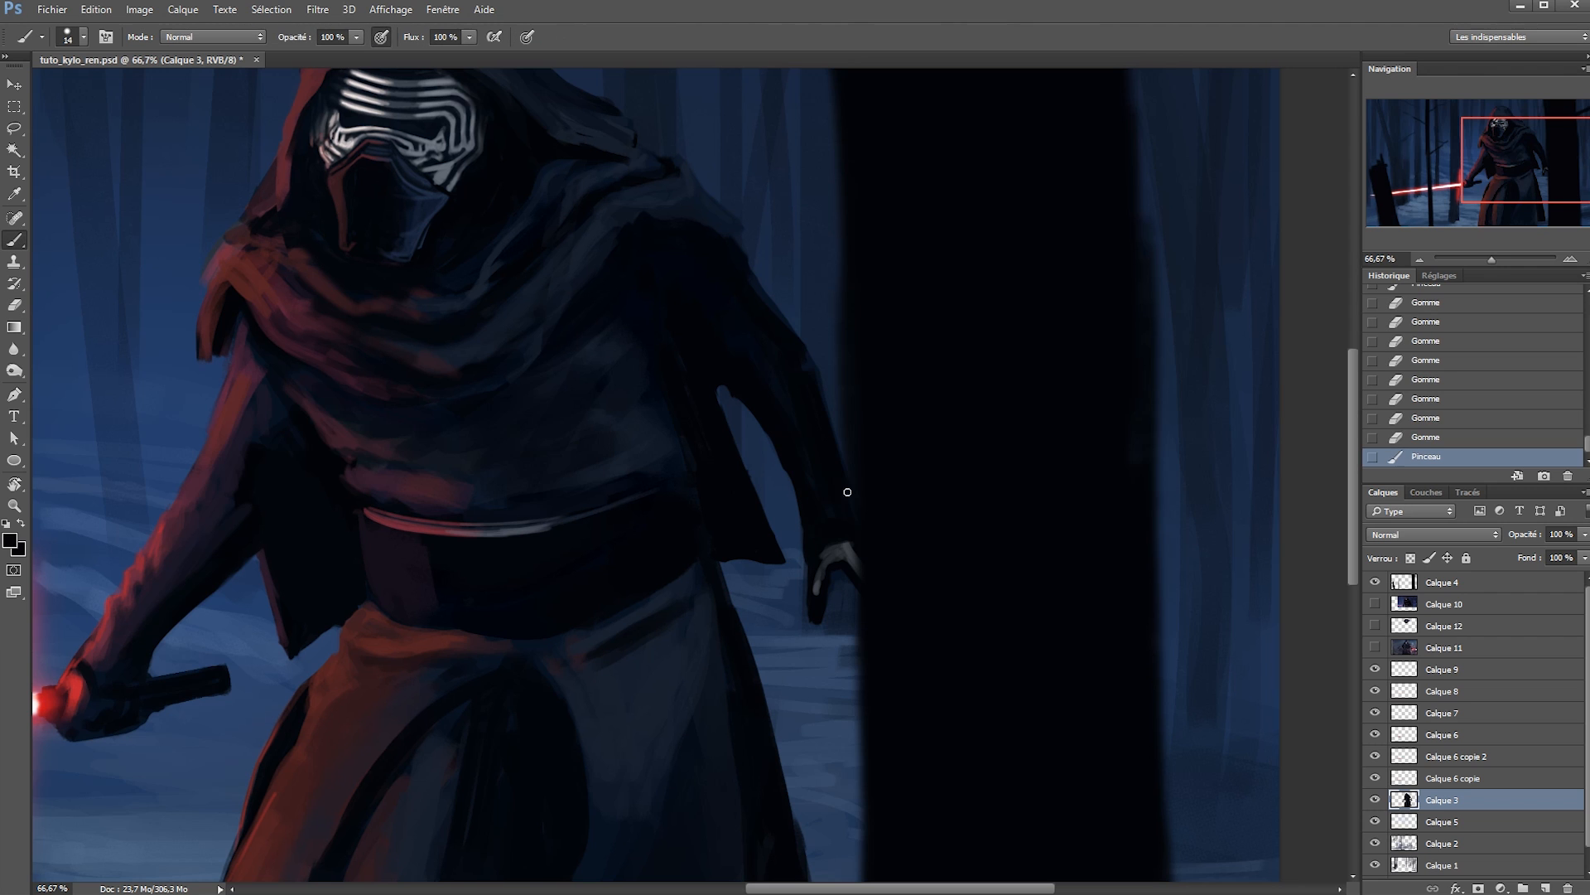
pyautogui.press('e')
pyautogui.moveTo(816, 365)
pyautogui.mouseDown()
pyautogui.moveTo(834, 386)
pyautogui.moveTo(1136, 268)
pyautogui.mouseUp()
pyautogui.hotkey('ctrl', 's')
# Paint short dark strokes along the outer edge of the saber arm's sleeve near the elbow.
pyautogui.press('b')
pyautogui.moveTo(548, 398)
pyautogui.mouseDown()
pyautogui.moveTo(544, 373)
pyautogui.moveTo(530, 383)
pyautogui.mouseUp()
pyautogui.moveTo(530, 377)
pyautogui.mouseDown()
pyautogui.moveTo(511, 353)
pyautogui.moveTo(520, 325)
pyautogui.mouseUp()
pyautogui.moveTo(521, 325); pyautogui.dragTo(545, 391)
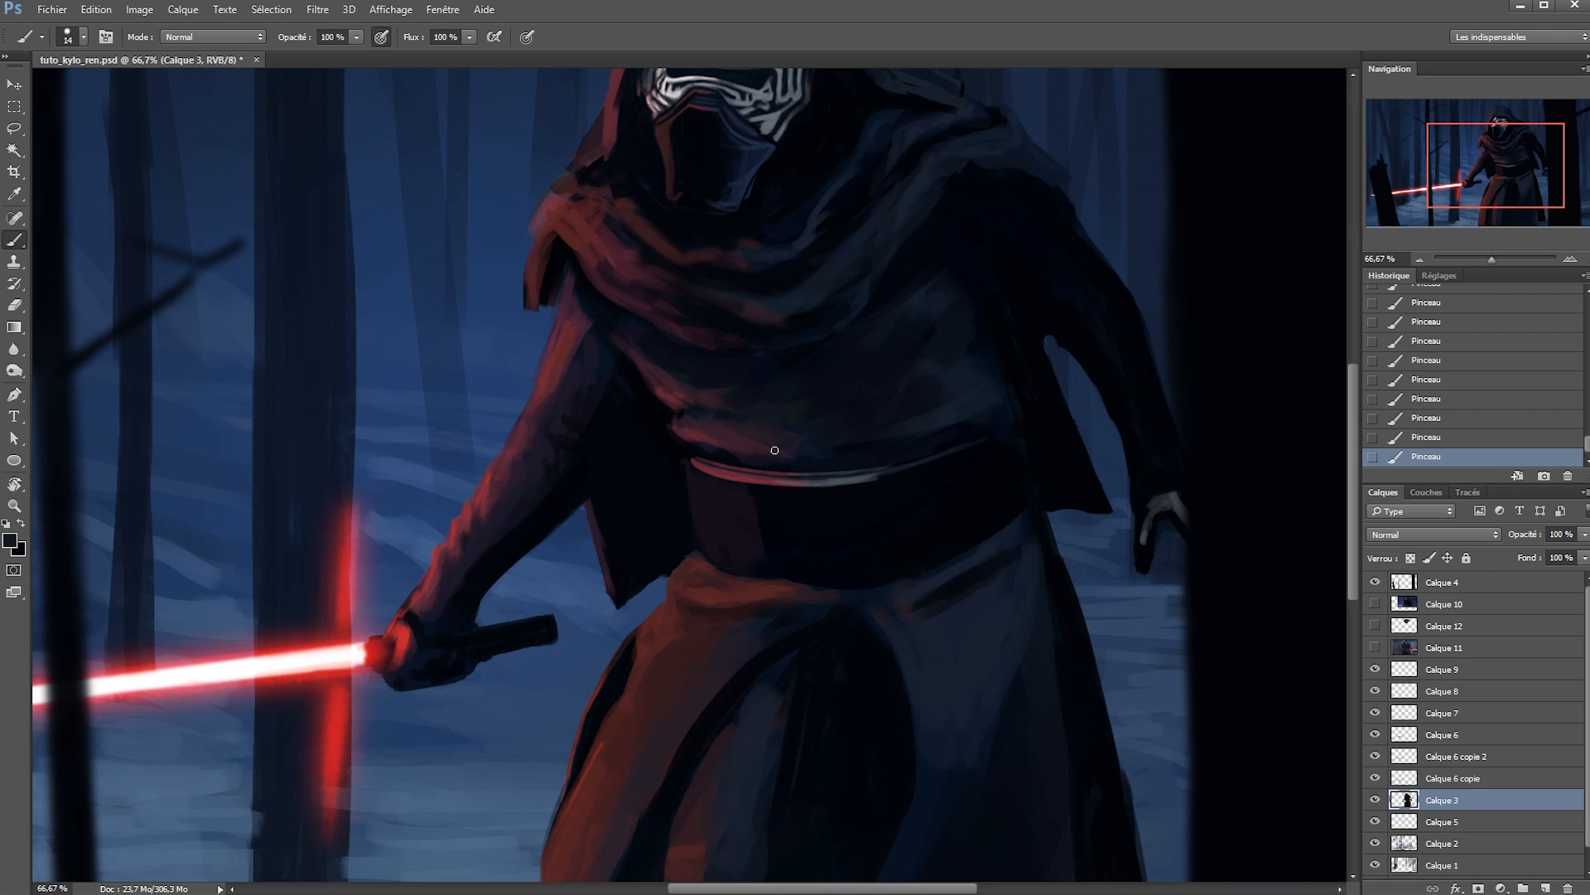
# Extend the grey highlight on the belt's upper edge toward the free arm's side.
pyautogui.keyDown('alt'); pyautogui.click(797, 477); pyautogui.keyUp('alt')
pyautogui.keyDown('ctrl'); pyautogui.click(779, 523); pyautogui.keyUp('ctrl')
pyautogui.keyDown('alt'); pyautogui.click(738, 419); pyautogui.keyUp('alt')
pyautogui.moveTo(738, 419)
pyautogui.mouseDown()
pyautogui.moveTo(828, 416)
pyautogui.moveTo(936, 384)
pyautogui.mouseUp()
# Paint a thin grey highlight along the belt's lower edge and tint its saber-side end red.
pyautogui.keyDown('alt'); pyautogui.rightClick(632, 444); pyautogui.keyUp('alt')
pyautogui.moveTo(566, 501); pyautogui.dragTo(798, 564)
pyautogui.keyDown('alt'); pyautogui.click(588, 456); pyautogui.keyUp('alt')
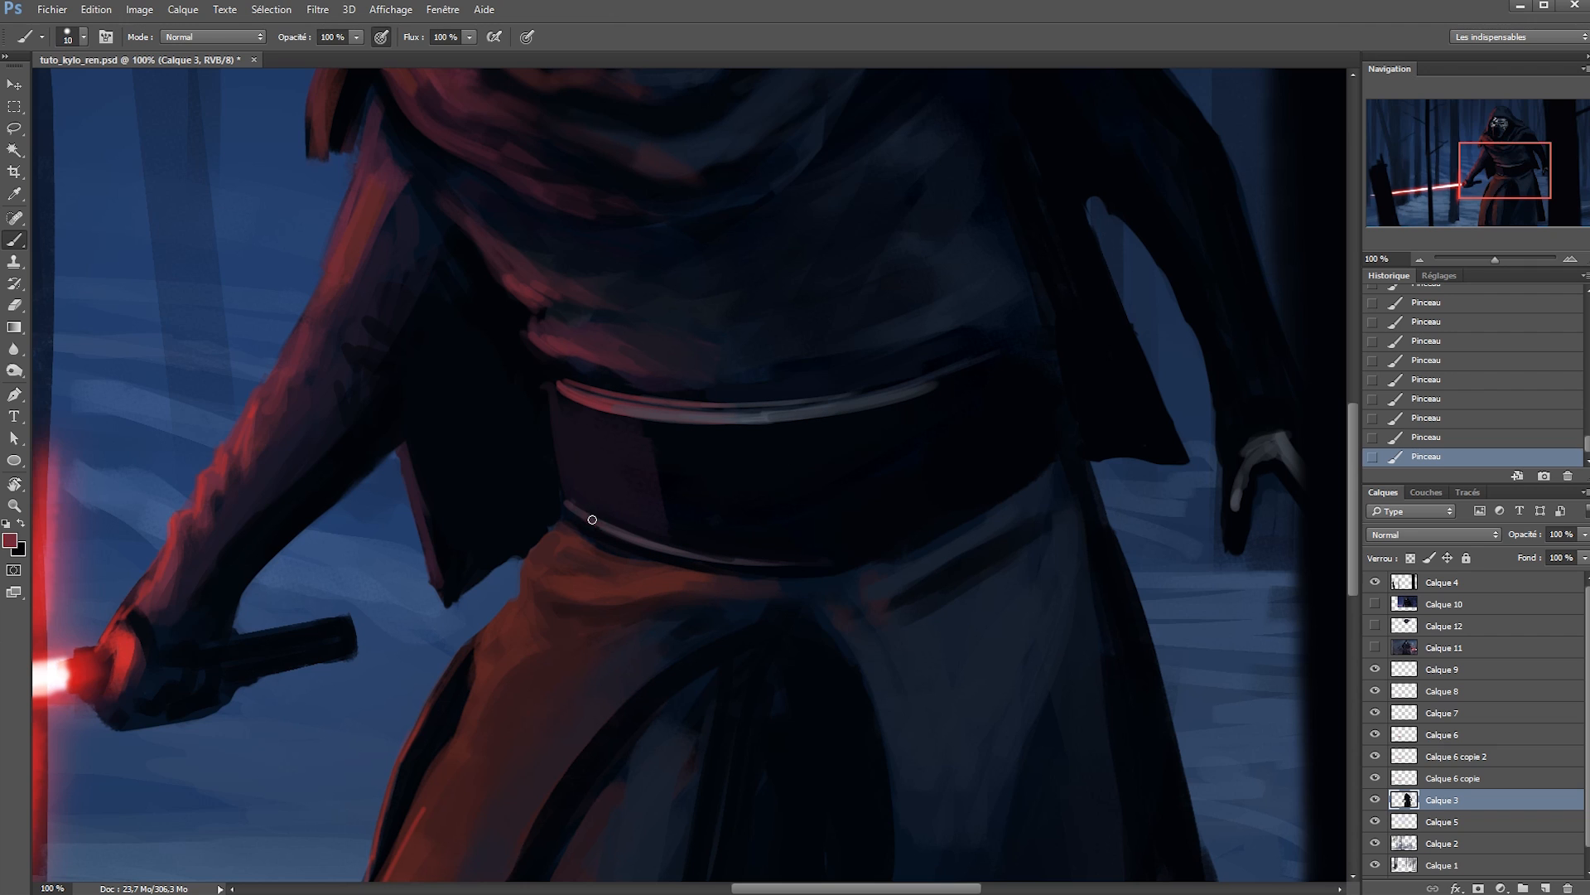
pyautogui.keyDown('alt'); pyautogui.click(582, 508); pyautogui.keyUp('alt')
pyautogui.moveTo(572, 513)
pyautogui.mouseDown()
pyautogui.moveTo(659, 555)
pyautogui.moveTo(644, 540)
pyautogui.mouseUp()
pyautogui.keyDown('alt'); pyautogui.click(582, 504); pyautogui.keyUp('alt')
pyautogui.keyDown('alt'); pyautogui.rightClick(603, 527); pyautogui.keyUp('alt')
pyautogui.keyDown('alt'); pyautogui.click(565, 530); pyautogui.keyUp('alt')
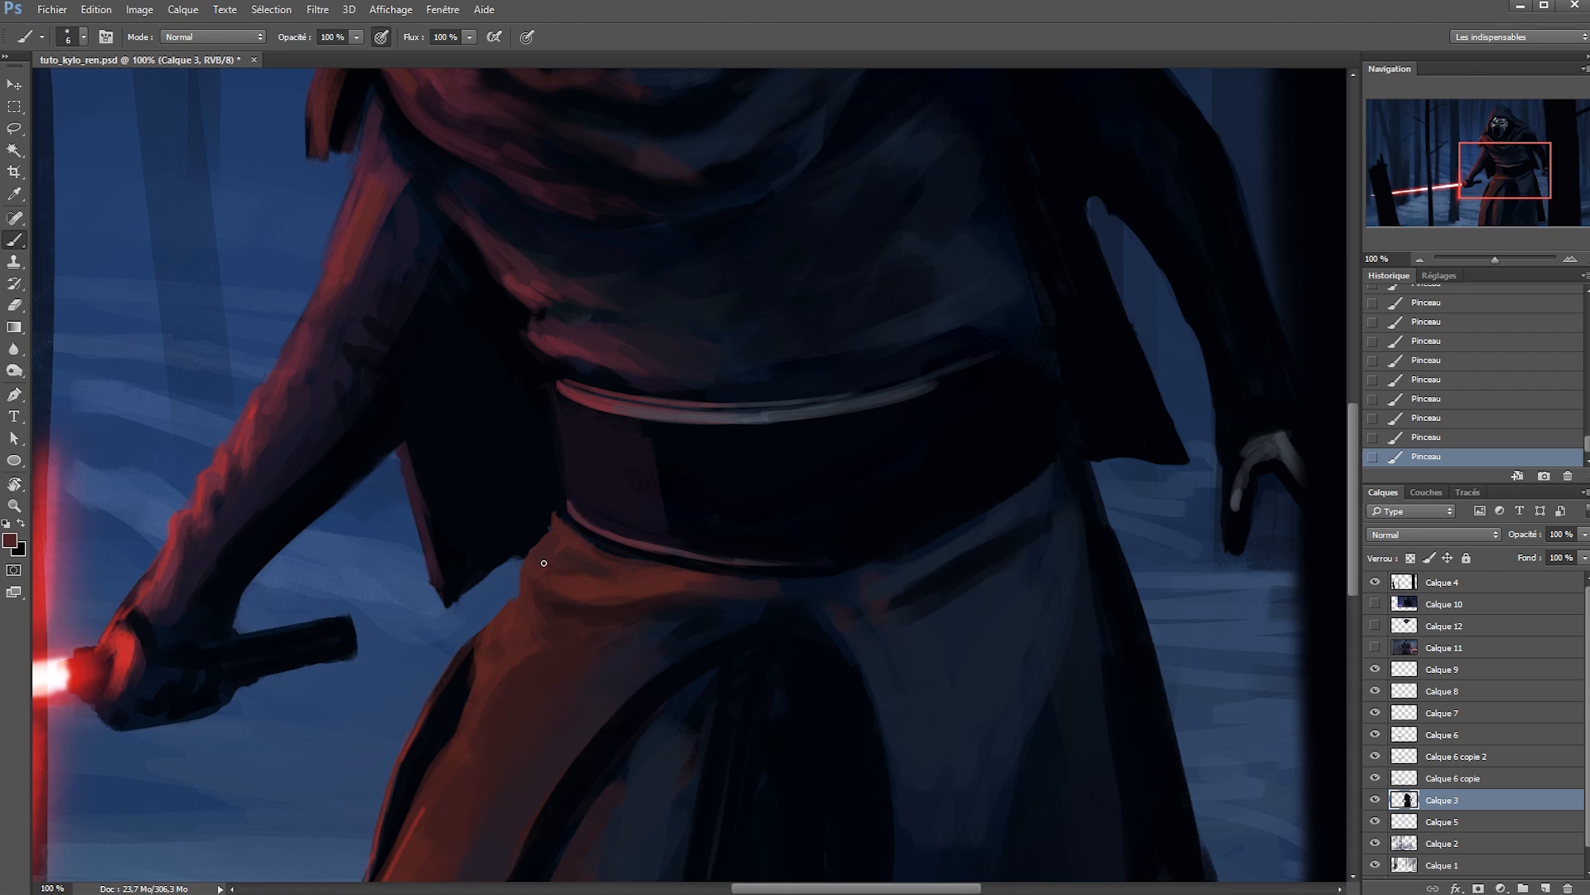
# Lasso and delete a small area of the skirt just beneath the belt on the saber side, and deselect.
pyautogui.press('l')
pyautogui.moveTo(560, 532)
pyautogui.mouseDown()
pyautogui.moveTo(514, 557)
pyautogui.moveTo(589, 566)
pyautogui.mouseUp()
pyautogui.press('Delete')
pyautogui.hotkey('ctrl', 'd')
# Repaint the skirt's hip beneath the belt with short strokes in sampled reddish tones.
pyautogui.press('b')
pyautogui.keyDown('alt'); pyautogui.click(579, 561); pyautogui.keyUp('alt')
pyautogui.moveTo(565, 596); pyautogui.dragTo(590, 609)
pyautogui.moveTo(538, 556); pyautogui.dragTo(572, 567)
pyautogui.moveTo(530, 560)
pyautogui.mouseDown()
pyautogui.moveTo(553, 554)
pyautogui.moveTo(534, 557)
pyautogui.moveTo(564, 570)
pyautogui.mouseUp()
pyautogui.moveTo(555, 565); pyautogui.dragTo(584, 574)
pyautogui.moveTo(569, 575); pyautogui.dragTo(605, 575)
# Retouch the skirt's outer edge below the saber-side hip with sampled colors.
pyautogui.keyDown('alt'); pyautogui.click(461, 678); pyautogui.keyUp('alt')
pyautogui.moveTo(464, 672); pyautogui.dragTo(502, 621)
pyautogui.keyDown('alt'); pyautogui.click(485, 636); pyautogui.keyUp('alt')
pyautogui.moveTo(485, 642); pyautogui.dragTo(455, 686)
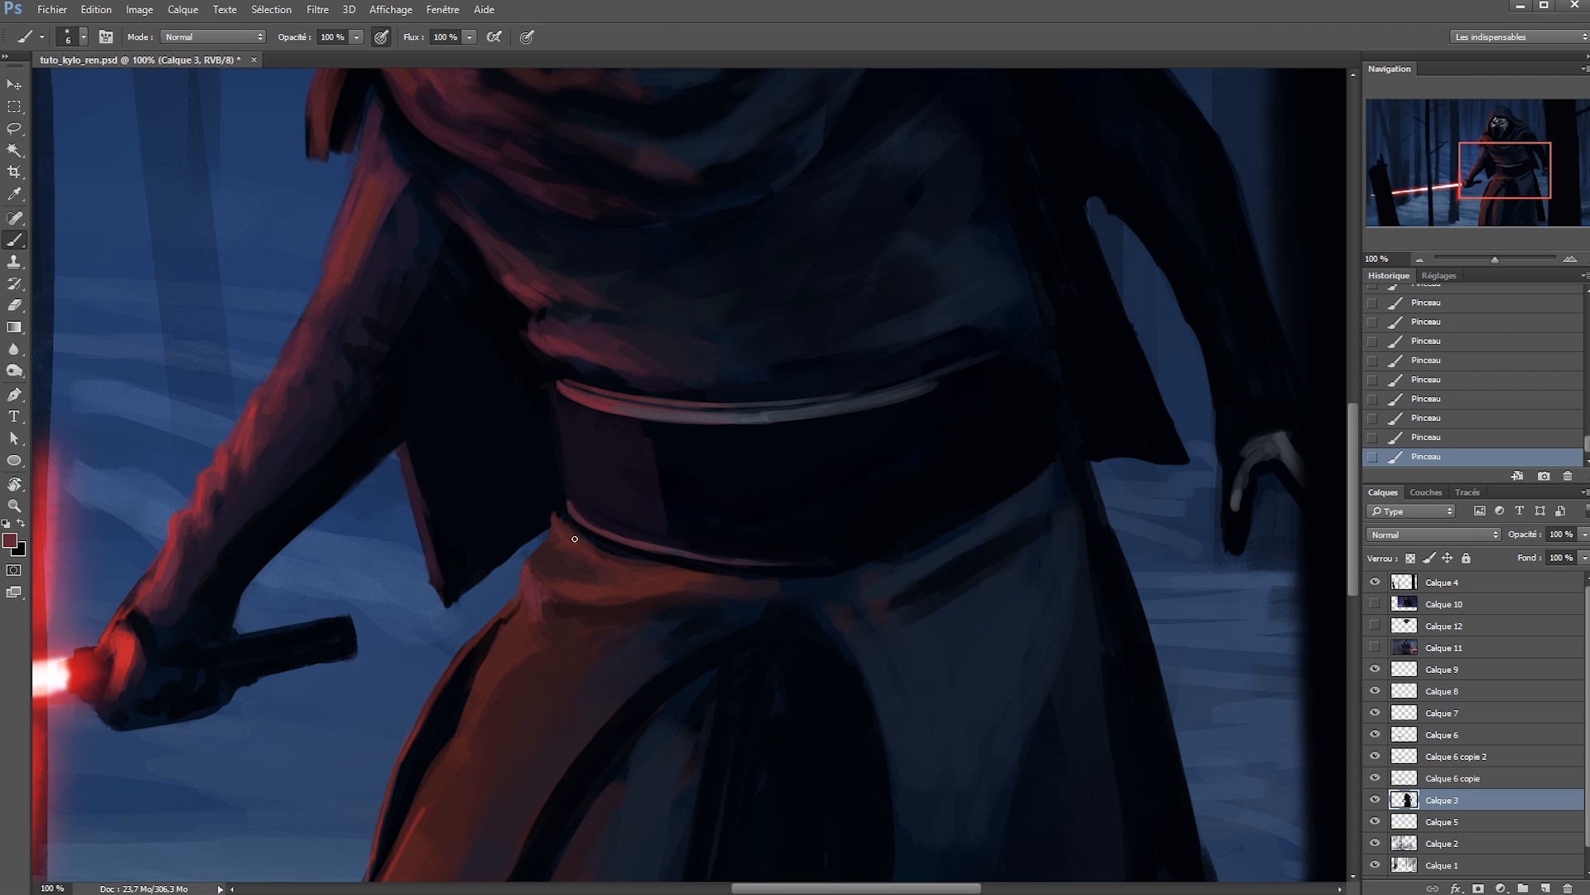
# Save the painting and flip the whole image horizontally.
pyautogui.hotkey('ctrl', 's')
pyautogui.hotkey('ctrl', '-')
pyautogui.hotkey('ctrl', '-')
pyautogui.hotkey('ctrl', '-')
pyautogui.hotkey('ctrl', '-')
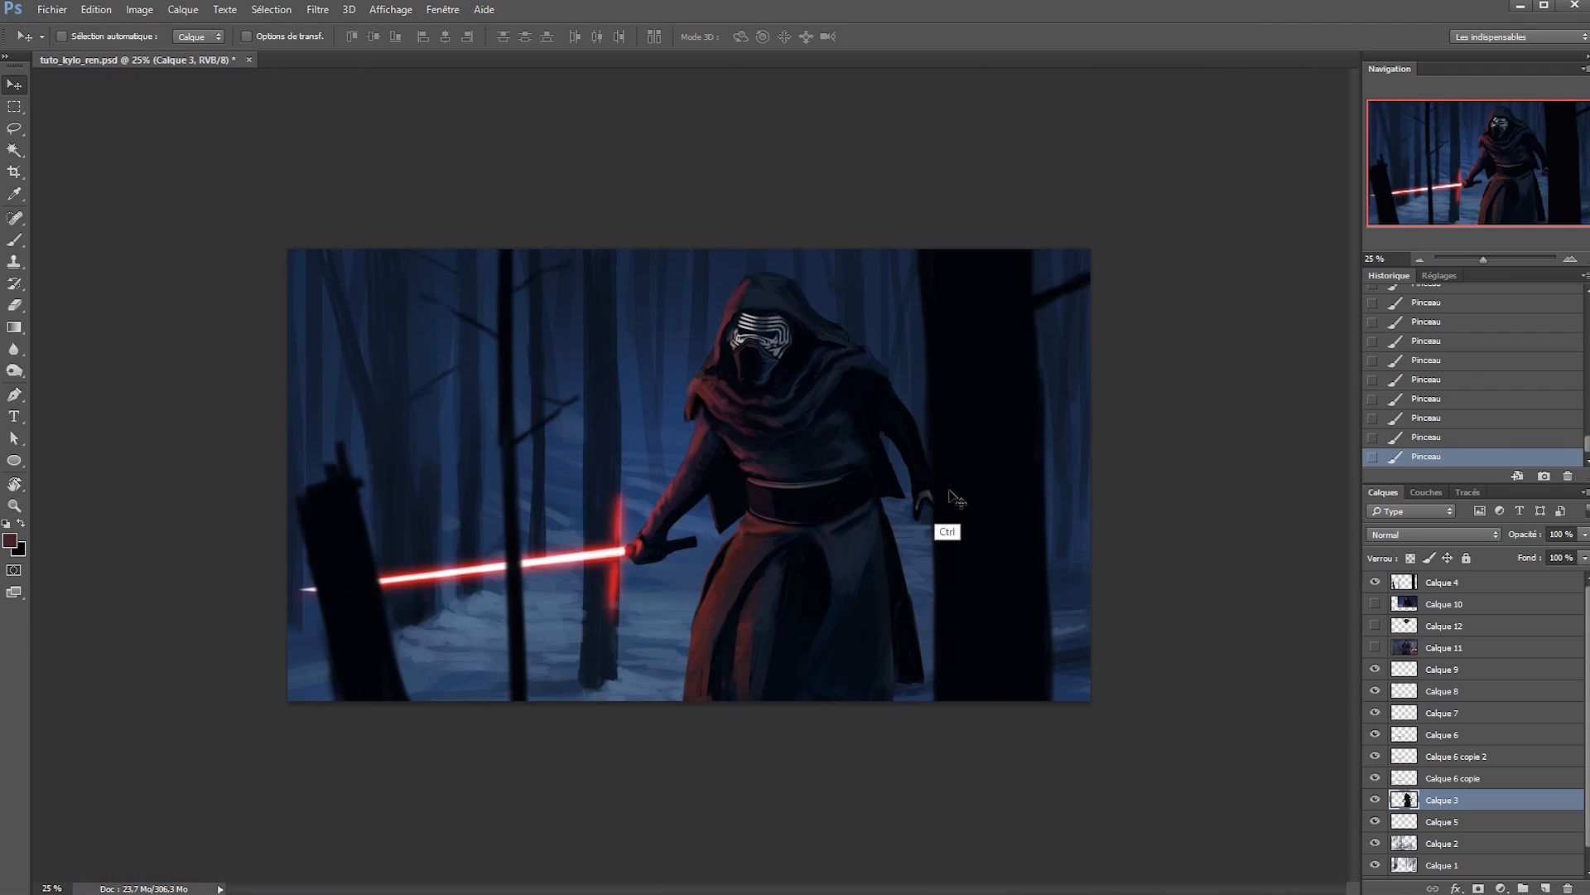
pyautogui.hotkey('ctrl', 'h')
# Reshape the hood's crown and the outer slope toward the shoulder with sampled dark tones.
pyautogui.hotkey('ctrl', 'space')
pyautogui.keyDown('ctrl'); pyautogui.click(598, 279); pyautogui.keyUp('ctrl')
pyautogui.keyDown('alt'); pyautogui.rightClick(622, 284); pyautogui.keyUp('alt')
pyautogui.keyDown('alt'); pyautogui.click(565, 343); pyautogui.keyUp('alt')
pyautogui.moveTo(570, 258)
pyautogui.mouseDown()
pyautogui.moveTo(544, 312)
pyautogui.moveTo(603, 264)
pyautogui.mouseUp()
pyautogui.moveTo(652, 256)
pyautogui.mouseDown()
pyautogui.moveTo(590, 260)
pyautogui.moveTo(662, 267)
pyautogui.mouseUp()
pyautogui.moveTo(654, 262)
pyautogui.mouseDown()
pyautogui.moveTo(693, 309)
pyautogui.moveTo(682, 256)
pyautogui.moveTo(622, 244)
pyautogui.mouseUp()
pyautogui.press('e')
pyautogui.press('b')
pyautogui.moveTo(613, 256)
pyautogui.mouseDown()
pyautogui.moveTo(575, 270)
pyautogui.moveTo(490, 392)
pyautogui.moveTo(522, 331)
pyautogui.mouseUp()
pyautogui.press('e')
pyautogui.moveTo(539, 308)
pyautogui.mouseDown()
pyautogui.moveTo(577, 238)
pyautogui.moveTo(462, 394)
pyautogui.mouseUp()
pyautogui.hotkey('ctrl', 'z')
# Shade the hood's crown with strokes in sampled dark blue tones.
pyautogui.press('b')
pyautogui.moveTo(569, 259)
pyautogui.mouseDown()
pyautogui.moveTo(632, 256)
pyautogui.moveTo(584, 261)
pyautogui.moveTo(617, 264)
pyautogui.mouseUp()
pyautogui.keyDown('alt'); pyautogui.click(563, 289); pyautogui.keyUp('alt')
pyautogui.moveTo(589, 272)
pyautogui.mouseDown()
pyautogui.moveTo(609, 266)
pyautogui.moveTo(614, 303)
pyautogui.moveTo(588, 298)
pyautogui.mouseUp()
pyautogui.keyDown('alt'); pyautogui.click(585, 321); pyautogui.keyUp('alt')
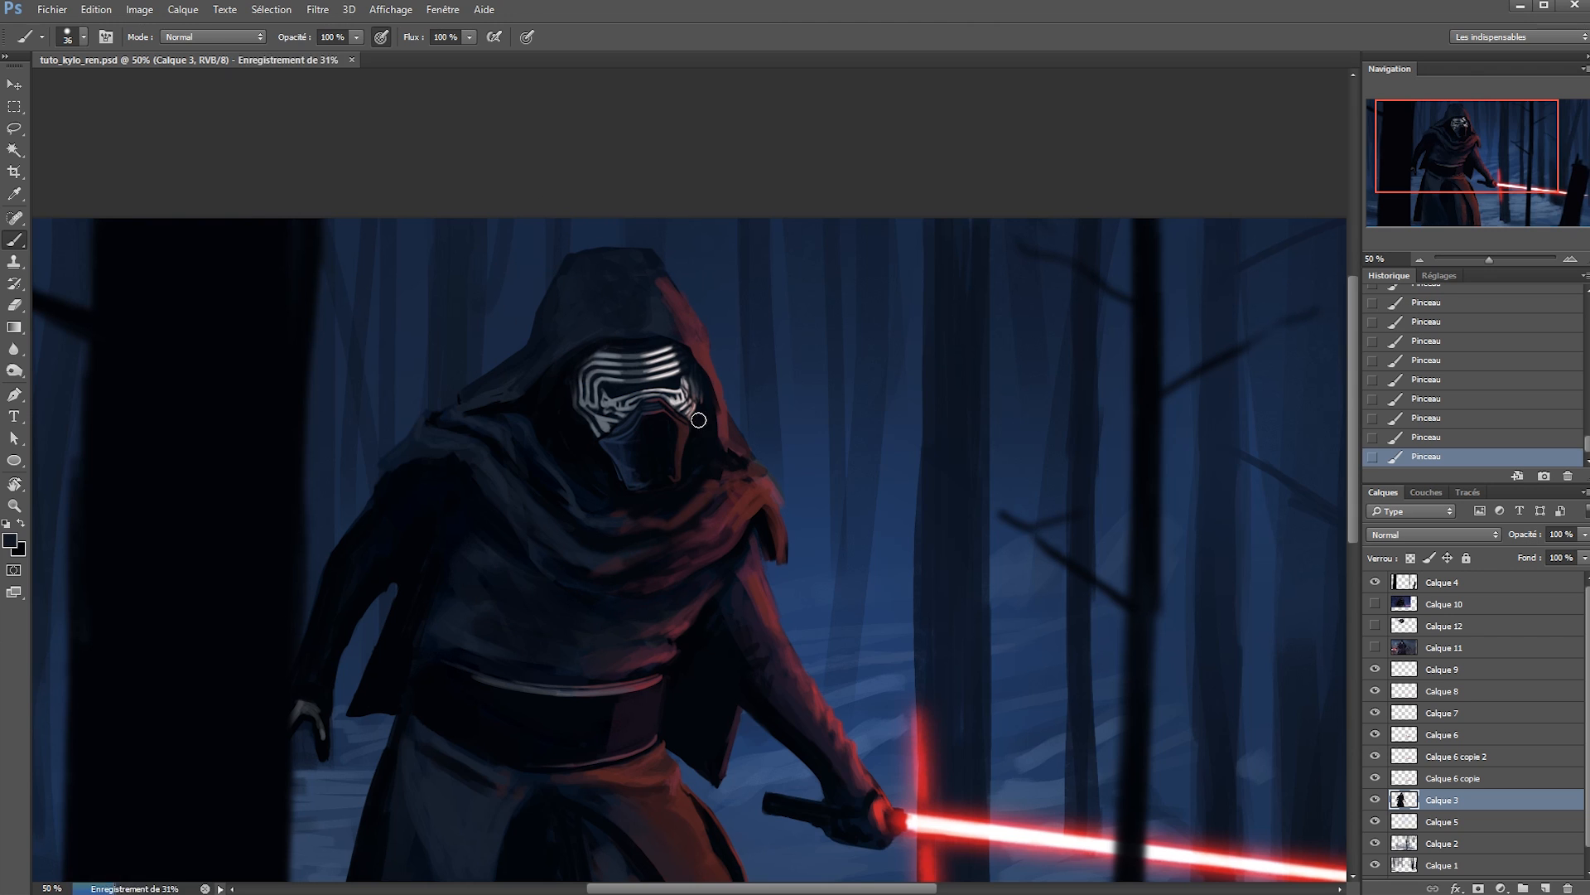
# Set the brush size to 14 and paint dark folds on the shoulder and the scarf's shadowed side.
pyautogui.rightClick(743, 396)
pyautogui.moveTo(831, 440); pyautogui.dragTo(827, 440)
pyautogui.press('Return')
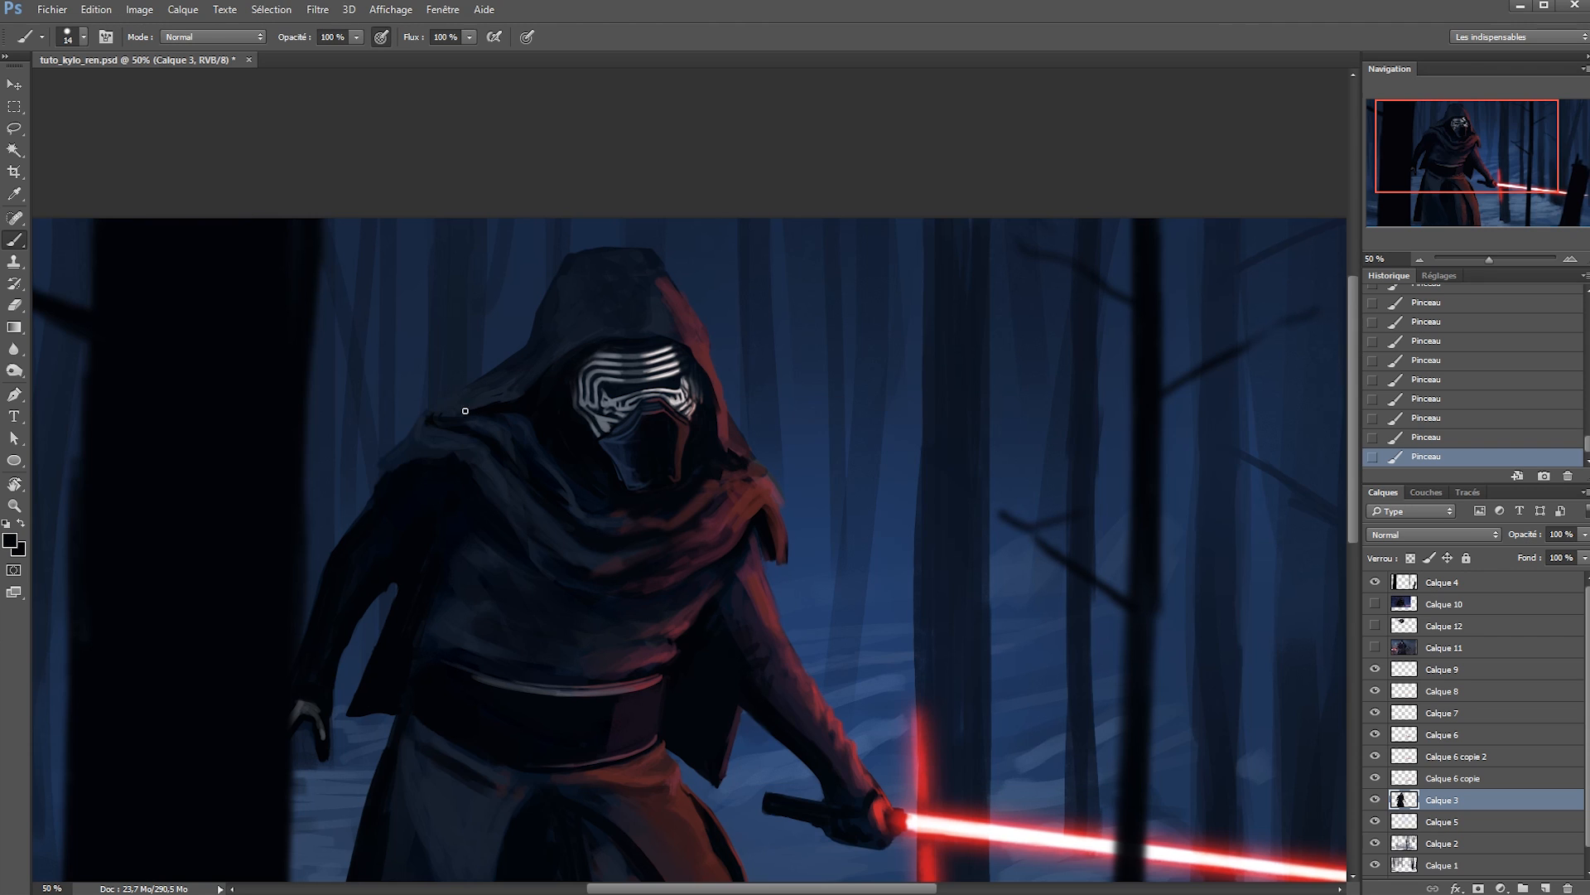
pyautogui.press('alt')
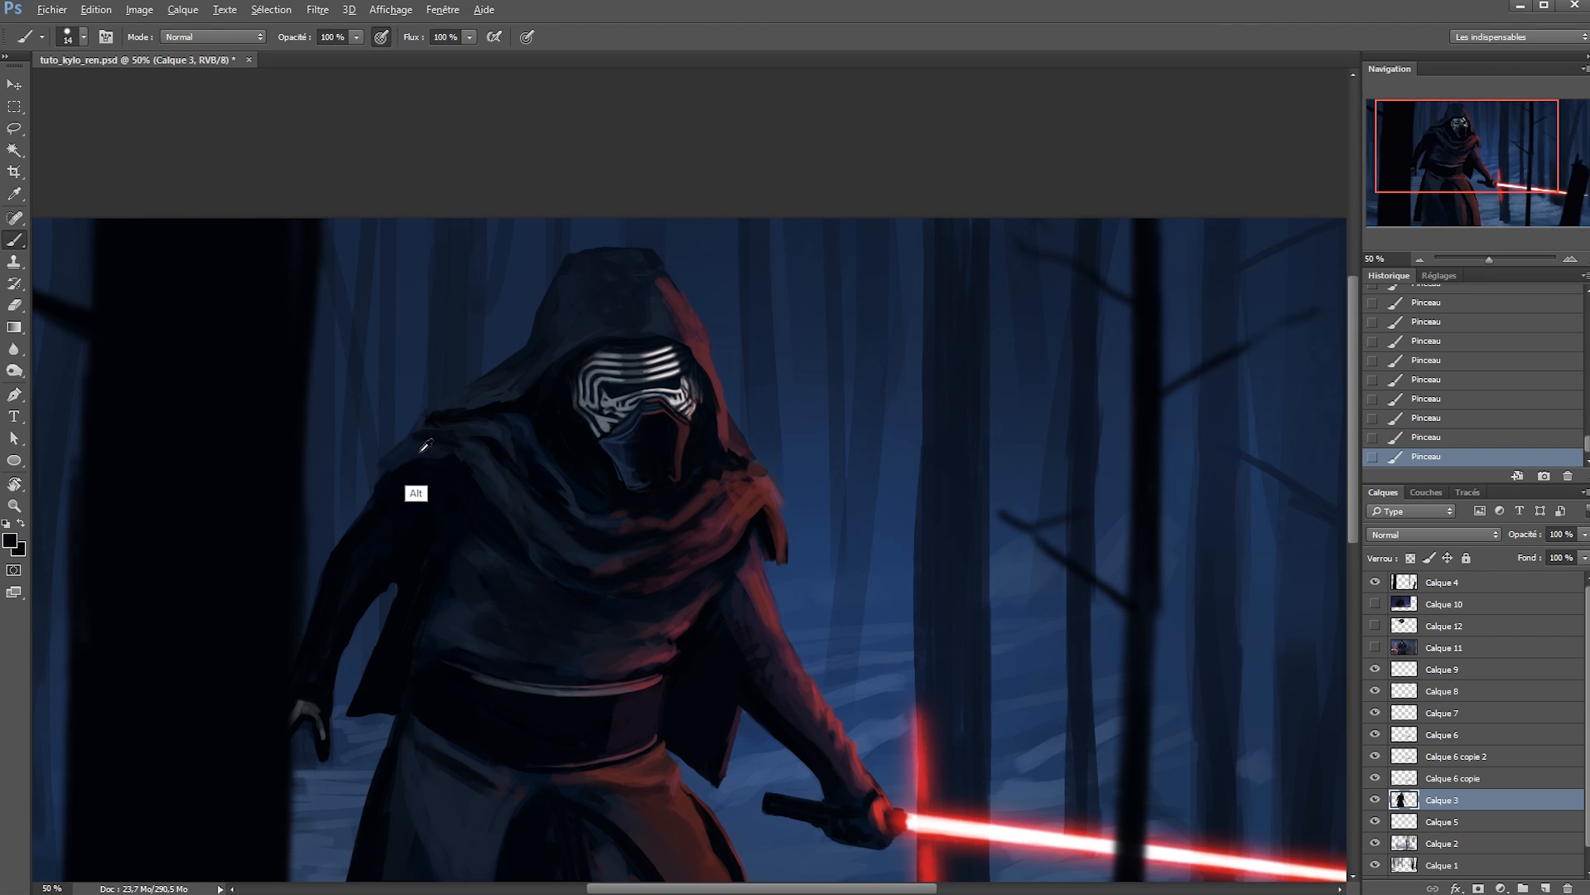
pyautogui.keyDown('alt'); pyautogui.click(497, 488); pyautogui.keyUp('alt')
pyautogui.moveTo(483, 495); pyautogui.dragTo(524, 556)
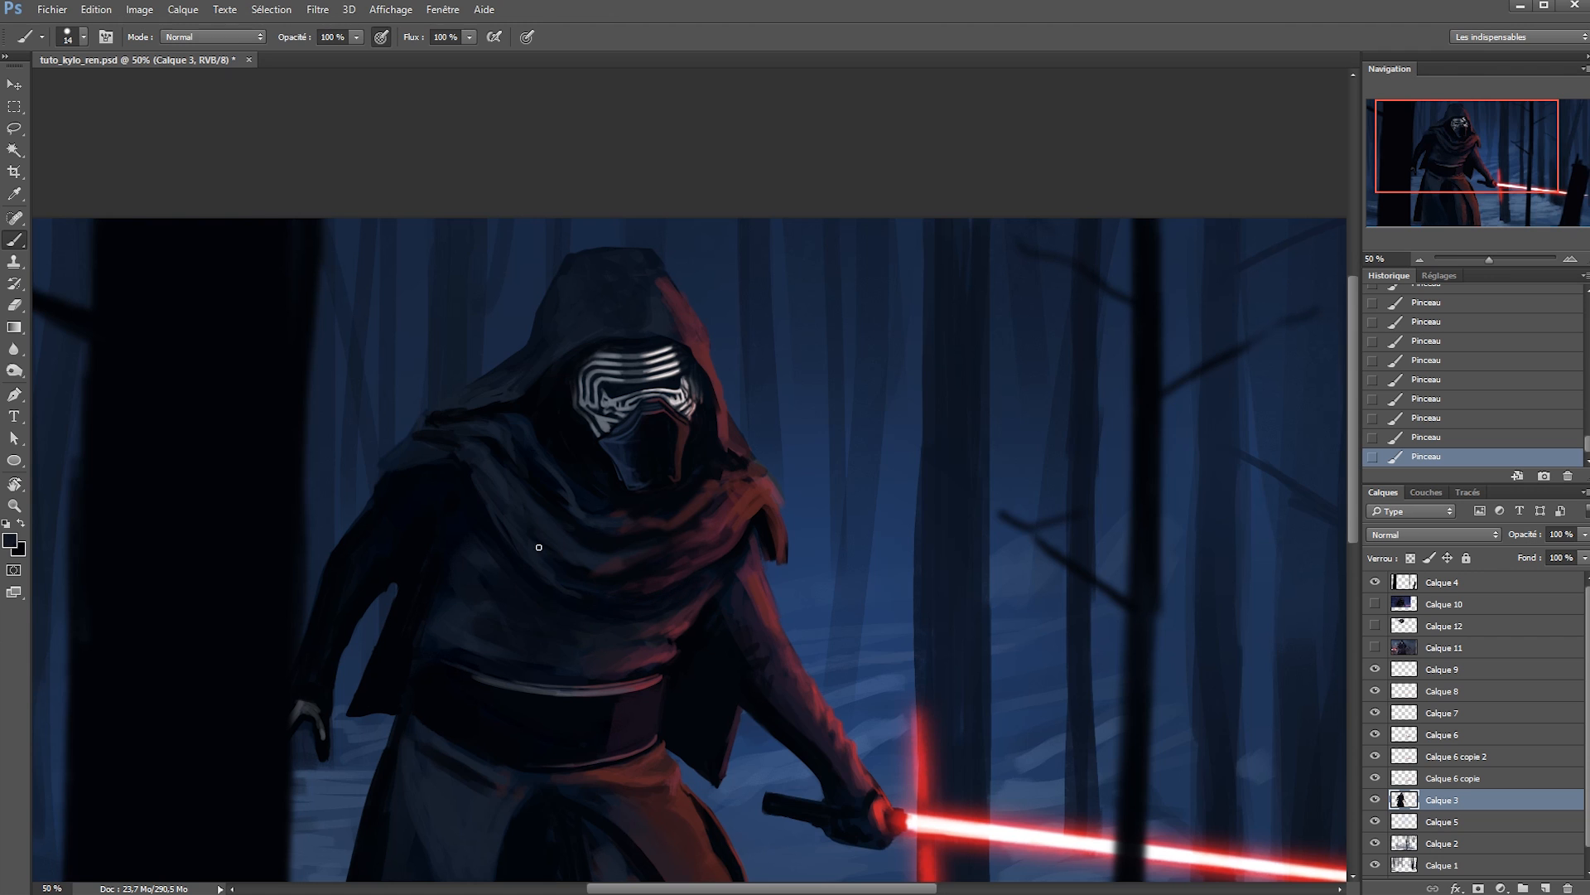
# Set the foreground color to #273345 and choose a textured brush of size 30.
pyautogui.click(10, 540)
pyautogui.click(842, 717)
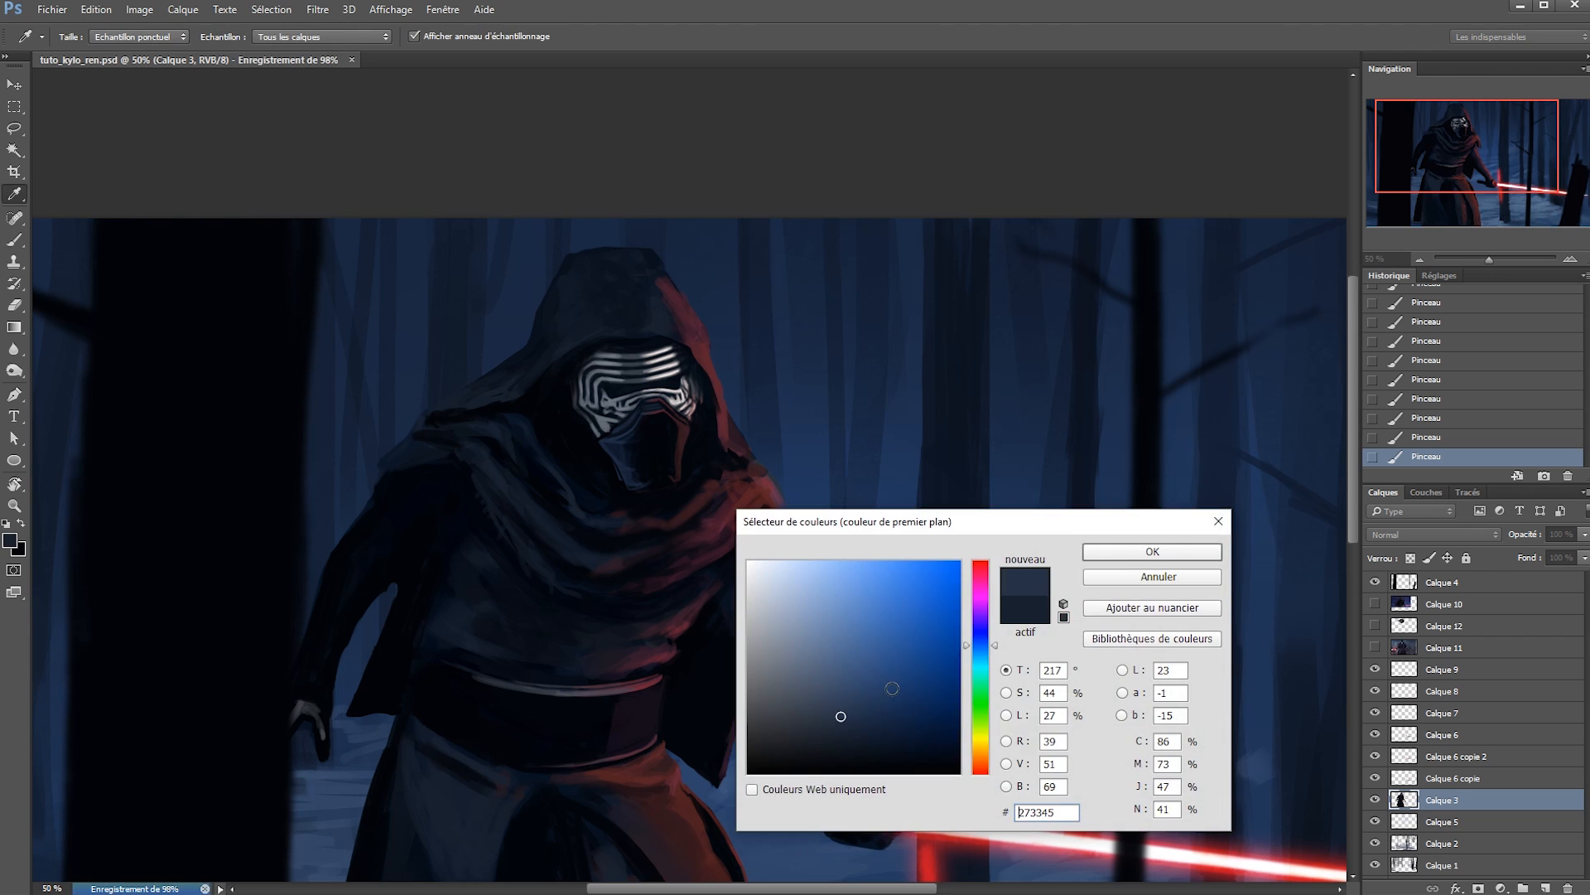
pyautogui.click(1154, 552)
pyautogui.rightClick(542, 465)
pyautogui.doubleClick(663, 816)
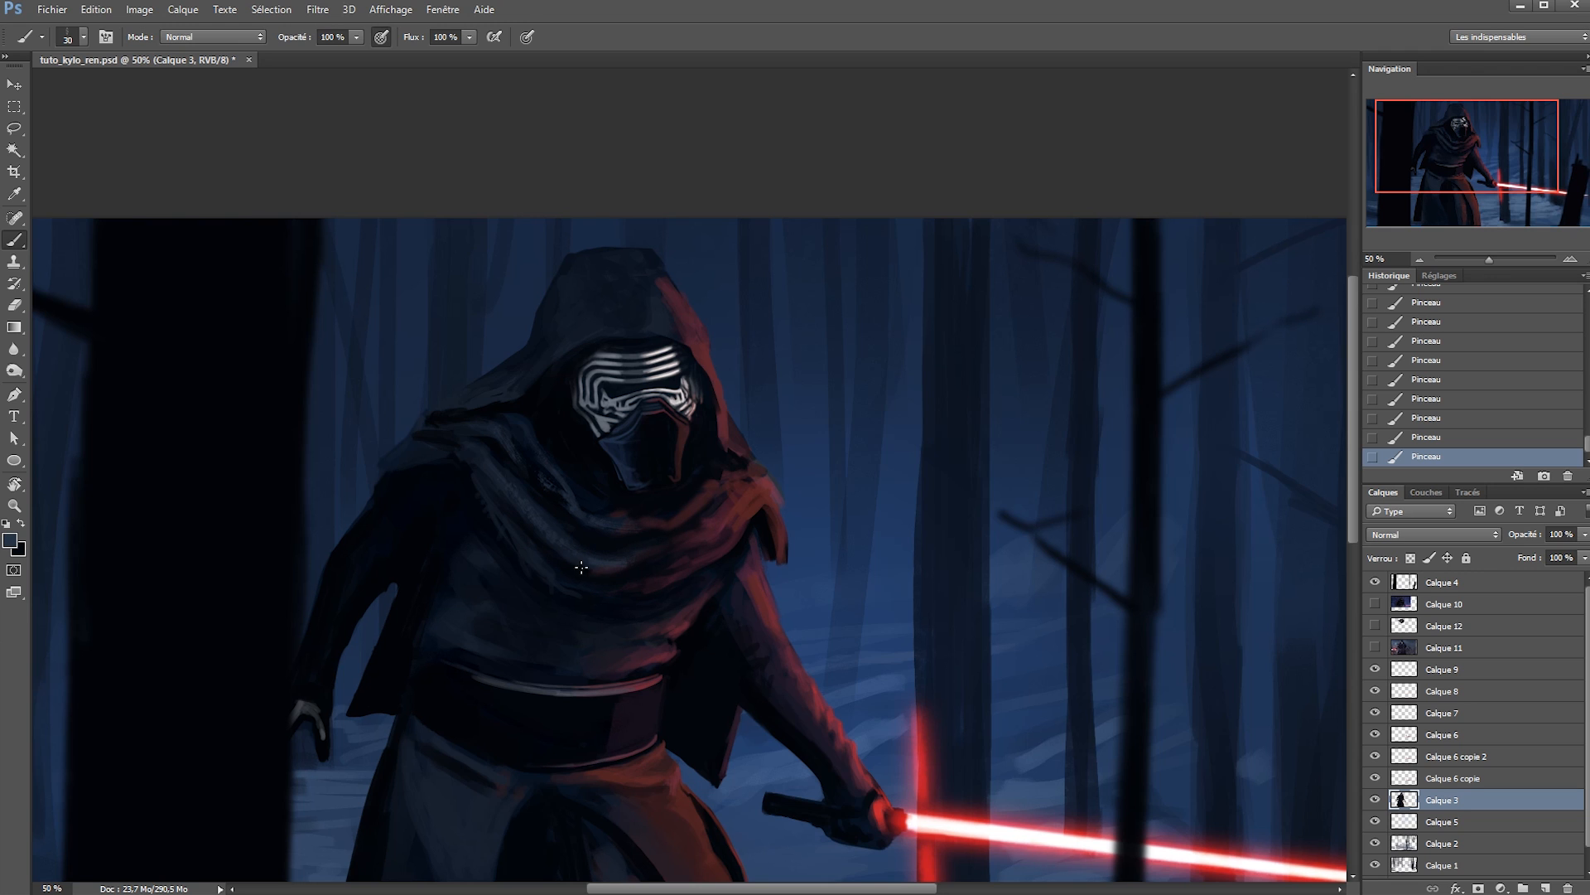
# Paint textured strokes on the skirt's shadowed side, from the hip down to the lower edge.
pyautogui.scroll(-3, 581, 567)
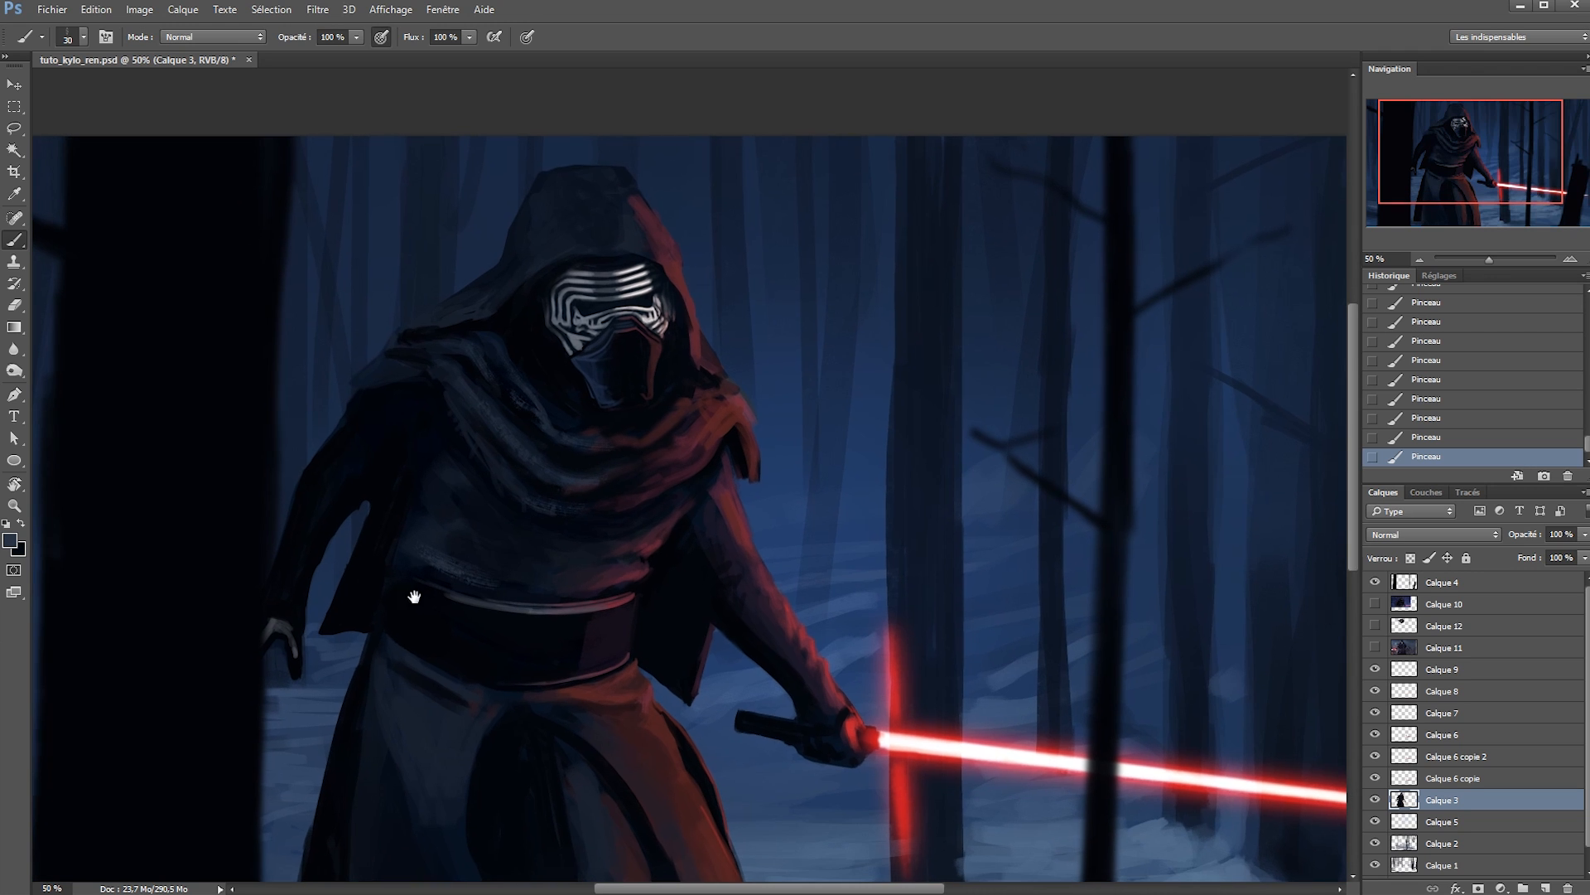
pyautogui.scroll(-4, 460, 547)
pyautogui.scroll(-4, 419, 383)
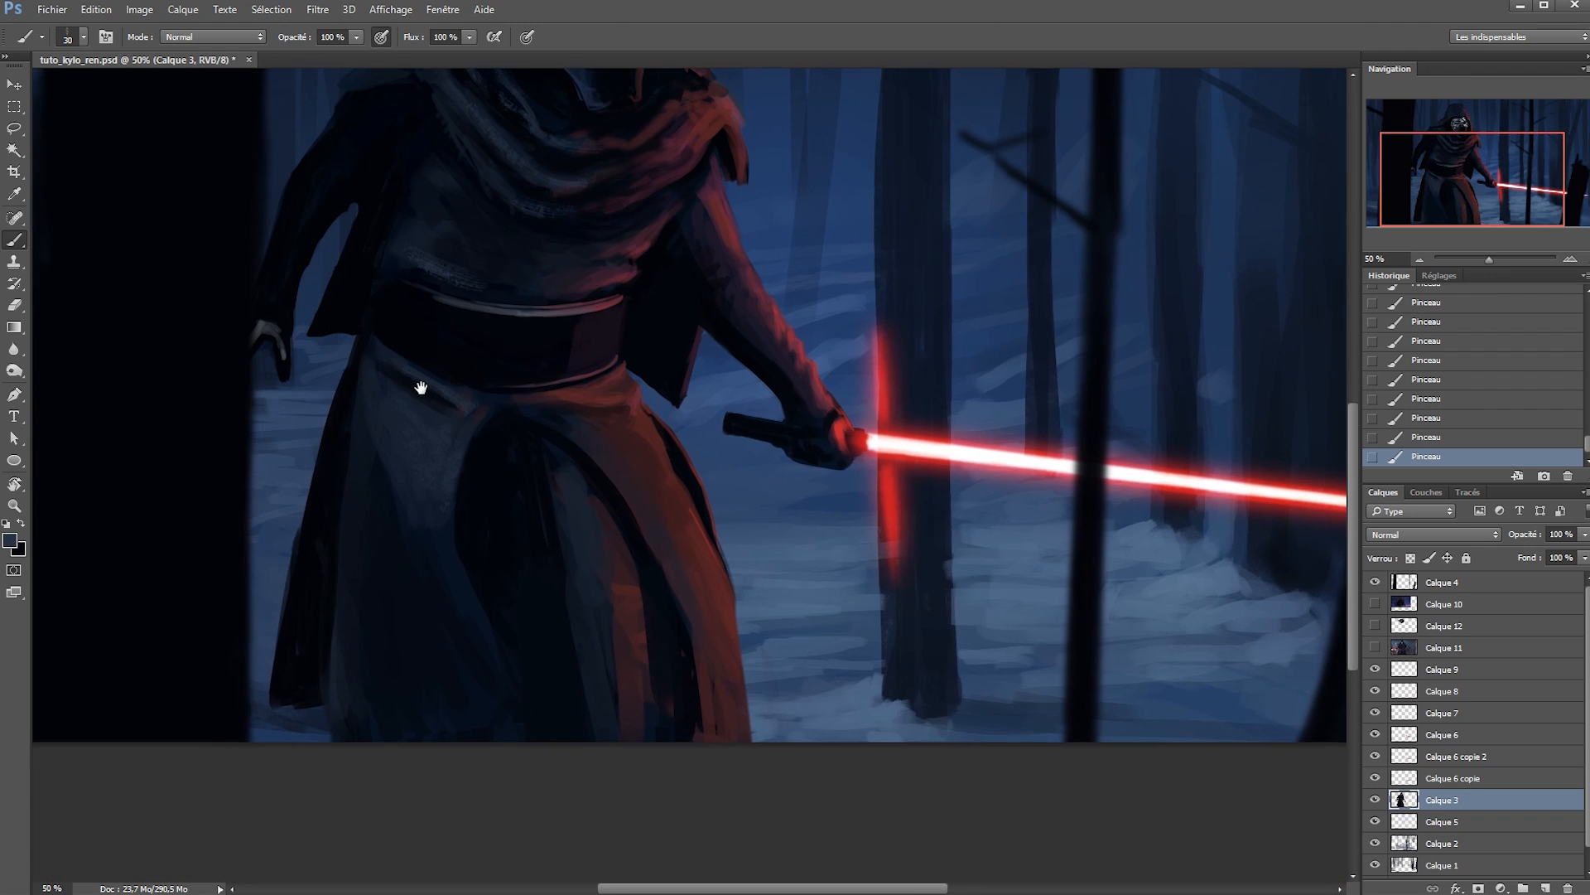
pyautogui.scroll(1, 480, 414)
pyautogui.moveTo(325, 580); pyautogui.dragTo(331, 719)
pyautogui.keyDown('alt'); pyautogui.click(331, 719); pyautogui.keyUp('alt')
pyautogui.keyDown('alt'); pyautogui.click(341, 750); pyautogui.keyUp('alt')
pyautogui.moveTo(331, 613)
pyautogui.mouseDown()
pyautogui.moveTo(338, 749)
pyautogui.moveTo(366, 695)
pyautogui.mouseUp()
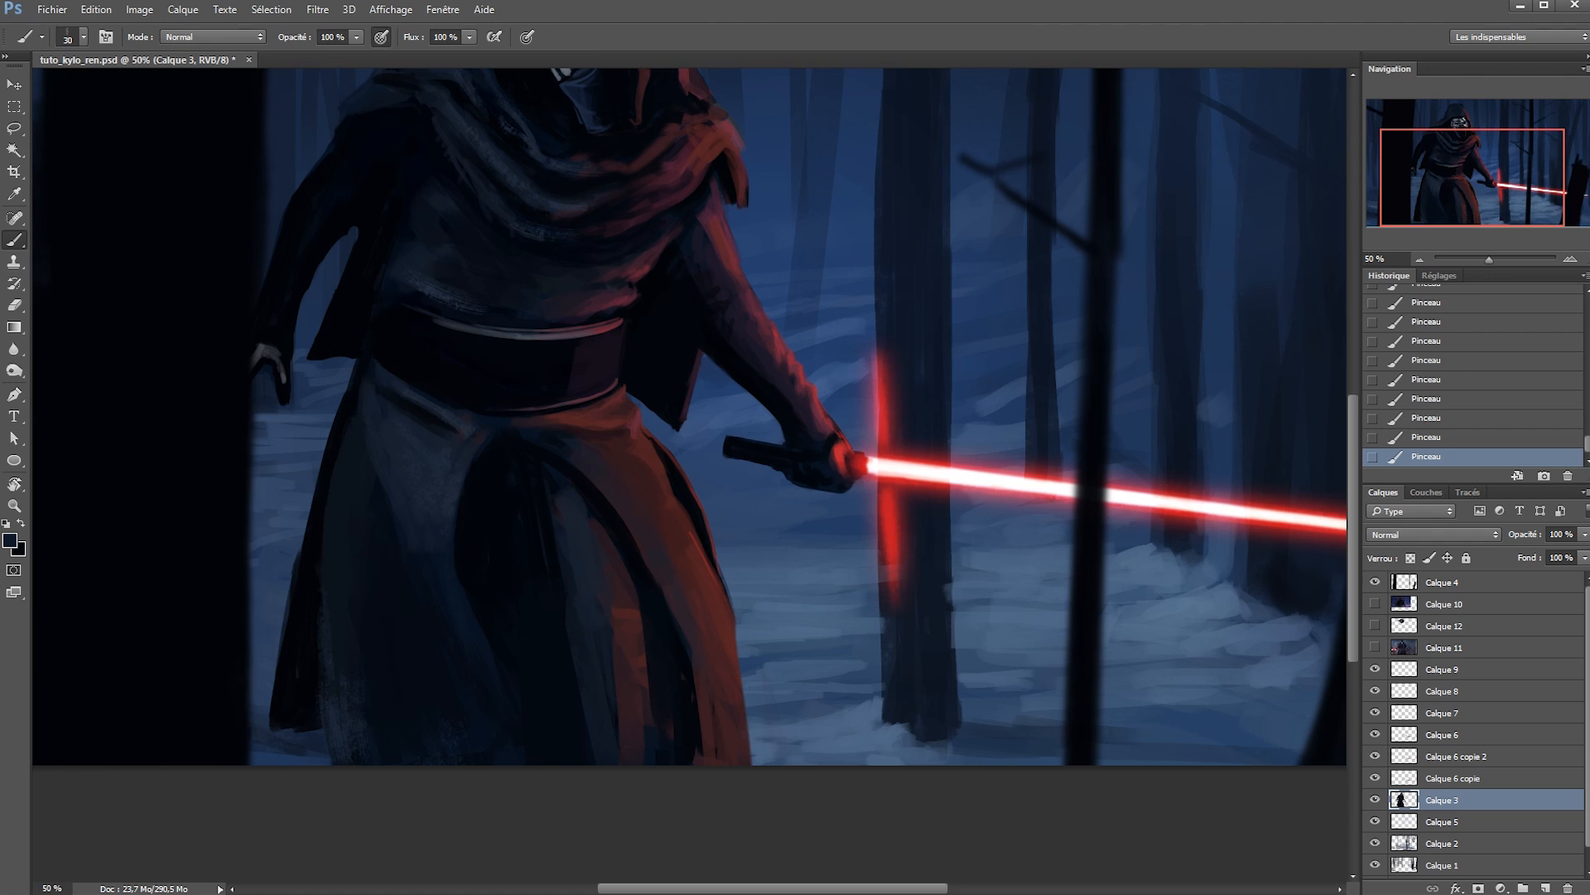
# Add a dark textured stroke down the skirt's central folds and save the file.
pyautogui.keyDown('alt'); pyautogui.click(510, 567); pyautogui.keyUp('alt')
pyautogui.moveTo(530, 383); pyautogui.dragTo(494, 575)
pyautogui.hotkey('ctrl', 's')
# Choose a round brush and extend the grey highlight of the belt's upper edge toward the figure's shadowed side.
pyautogui.keyDown('ctrl'); pyautogui.click(494, 575); pyautogui.keyUp('ctrl')
pyautogui.keyDown('alt'); pyautogui.click(385, 490); pyautogui.keyUp('alt')
pyautogui.rightClick(365, 482)
pyautogui.click(453, 525)
pyautogui.moveTo(294, 438)
pyautogui.mouseDown()
pyautogui.moveTo(368, 487)
pyautogui.moveTo(521, 509)
pyautogui.mouseUp()
pyautogui.keyDown('alt'); pyautogui.click(390, 499); pyautogui.keyUp('alt')
pyautogui.keyDown('alt'); pyautogui.rightClick(388, 497); pyautogui.keyUp('alt')
pyautogui.keyDown('ctrl'); pyautogui.doubleClick(398, 535); pyautogui.keyUp('ctrl')
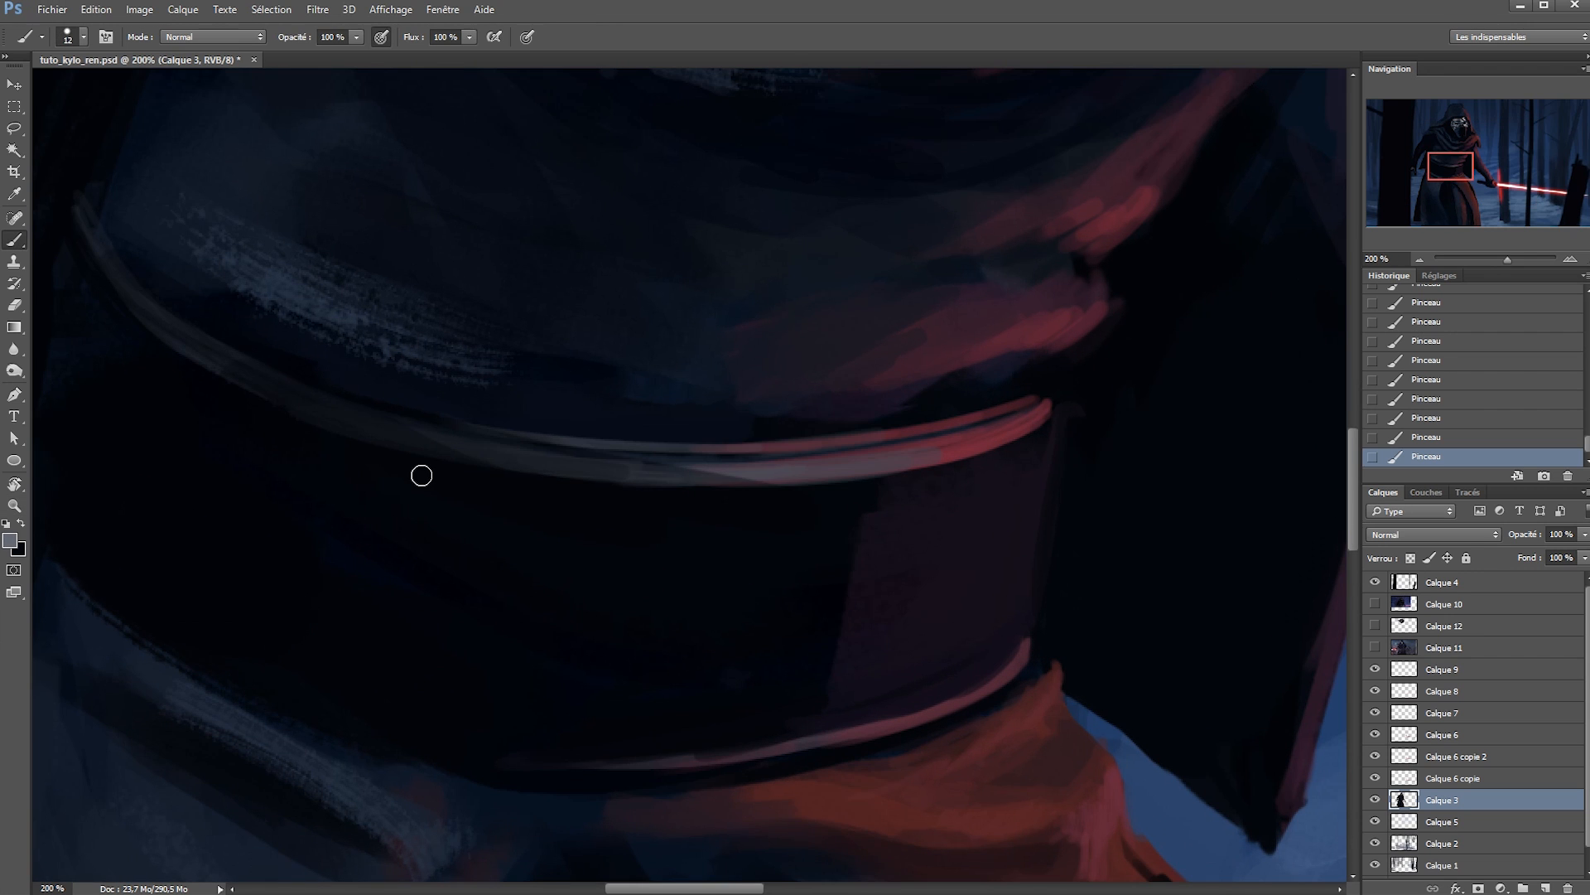
# Paint soft grey highlights along the belt's upper edge on the shadowed side at 30% brush opacity.
pyautogui.keyDown('alt'); pyautogui.click(344, 424); pyautogui.keyUp('alt')
pyautogui.press('3')
pyautogui.moveTo(280, 399); pyautogui.dragTo(511, 457)
pyautogui.moveTo(341, 422); pyautogui.dragTo(557, 470)
pyautogui.rightClick(469, 428)
pyautogui.click(550, 471)
pyautogui.moveTo(331, 392)
pyautogui.mouseDown()
pyautogui.moveTo(571, 448)
pyautogui.moveTo(560, 440)
pyautogui.mouseUp()
pyautogui.moveTo(181, 321); pyautogui.dragTo(366, 392)
pyautogui.moveTo(75, 201); pyautogui.dragTo(206, 331)
# Sample a near-black tone and refine the shadowed end of the belt's upper highlight with a 4 px brush.
pyautogui.keyDown('alt'); pyautogui.click(389, 377); pyautogui.keyUp('alt')
pyautogui.press('z')
pyautogui.keyDown('alt'); pyautogui.tripleClick(458, 378); pyautogui.keyUp('alt')
pyautogui.tripleClick(450, 395)
pyautogui.press('b')
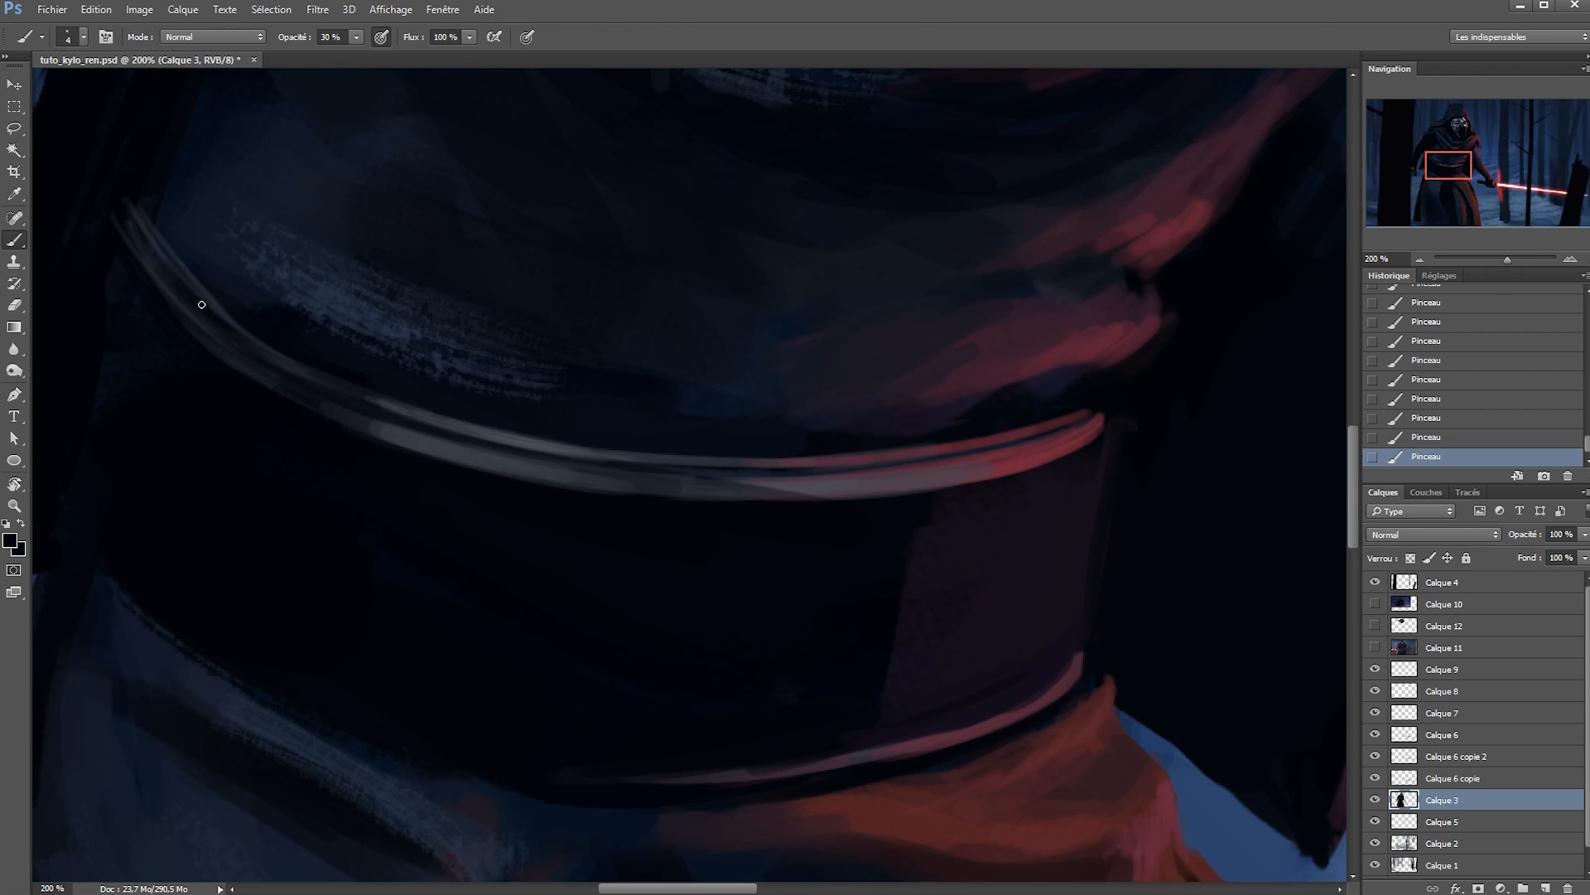
# Sample dark tones from the figure and choose the Chalk Brush 1 + Texture brush at 74 px.
pyautogui.press('z')
pyautogui.keyDown('alt'); pyautogui.tripleClick(298, 348); pyautogui.keyUp('alt')
pyautogui.keyDown('alt'); pyautogui.doubleClick(298, 348); pyautogui.keyUp('alt')
pyautogui.doubleClick(728, 514)
pyautogui.press('b')
pyautogui.moveTo(694, 542)
pyautogui.keyDown('alt'); pyautogui.mouseDown()
pyautogui.moveTo(713, 544)
pyautogui.moveTo(703, 564)
pyautogui.moveTo(662, 513)
pyautogui.mouseUp(); pyautogui.keyUp('alt')
pyautogui.press('/')
pyautogui.keyDown('alt'); pyautogui.click(202, 789); pyautogui.keyUp('alt')
pyautogui.keyDown('alt'); pyautogui.moveTo(695, 541); pyautogui.dragTo(687, 544); pyautogui.keyUp('alt')
pyautogui.moveTo(649, 495); pyautogui.dragTo(622, 453)
pyautogui.press('/')
pyautogui.moveTo(695, 558); pyautogui.dragTo(649, 477)
pyautogui.keyDown('alt'); pyautogui.click(649, 477); pyautogui.keyUp('alt')
pyautogui.rightClick(778, 502)
pyautogui.doubleClick(1007, 854)
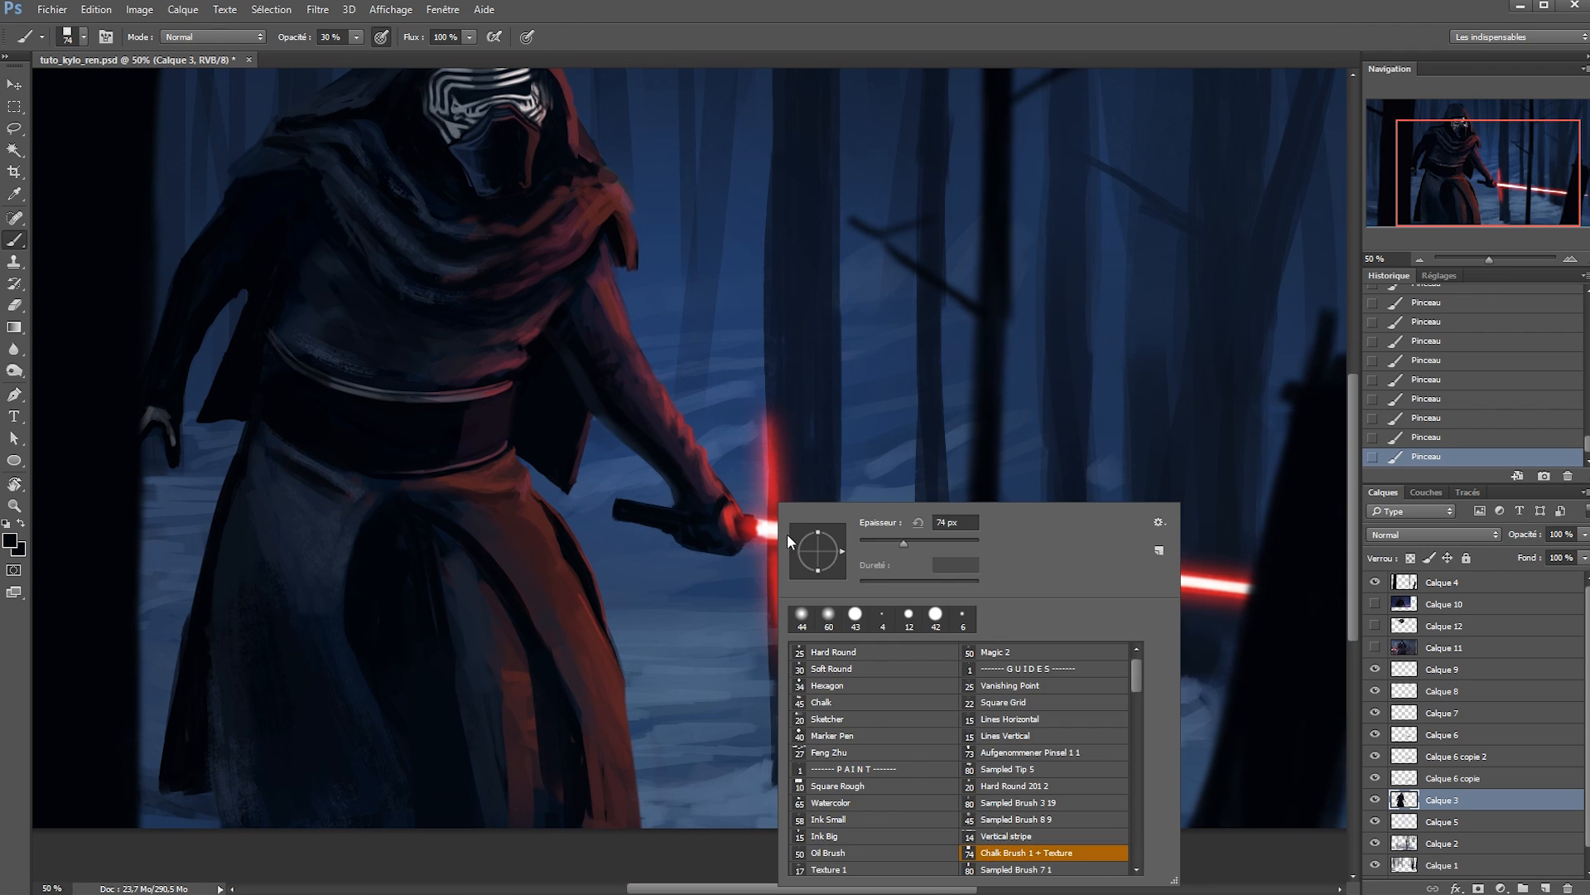
# Paint red light reflections on the glove and wrist beside the saber hilt at 100% brush opacity.
pyautogui.press('e')
pyautogui.keyDown('ctrl'); pyautogui.click(759, 527); pyautogui.keyUp('ctrl')
pyautogui.keyDown('ctrl'); pyautogui.click(759, 527); pyautogui.keyUp('ctrl')
pyautogui.moveTo(760, 527)
pyautogui.mouseDown()
pyautogui.moveTo(791, 497)
pyautogui.moveTo(729, 543)
pyautogui.moveTo(727, 520)
pyautogui.mouseUp()
pyautogui.click(760, 525)
pyautogui.keyDown('ctrl'); pyautogui.click(760, 527); pyautogui.keyUp('ctrl')
pyautogui.click(759, 526)
pyautogui.keyDown('ctrl'); pyautogui.click(760, 527); pyautogui.keyUp('ctrl')
pyautogui.click(761, 517)
pyautogui.click(1413, 755)
pyautogui.press('b')
pyautogui.scroll(2, 725, 496)
pyautogui.keyDown('ctrl'); pyautogui.click(752, 525); pyautogui.keyUp('ctrl')
pyautogui.keyDown('alt'); pyautogui.click(783, 533); pyautogui.keyUp('alt')
pyautogui.keyDown('alt'); pyautogui.click(716, 487); pyautogui.keyUp('alt')
pyautogui.keyDown('alt'); pyautogui.click(735, 525); pyautogui.keyUp('alt')
pyautogui.moveTo(734, 500); pyautogui.dragTo(717, 519)
pyautogui.moveTo(736, 503); pyautogui.dragTo(722, 520)
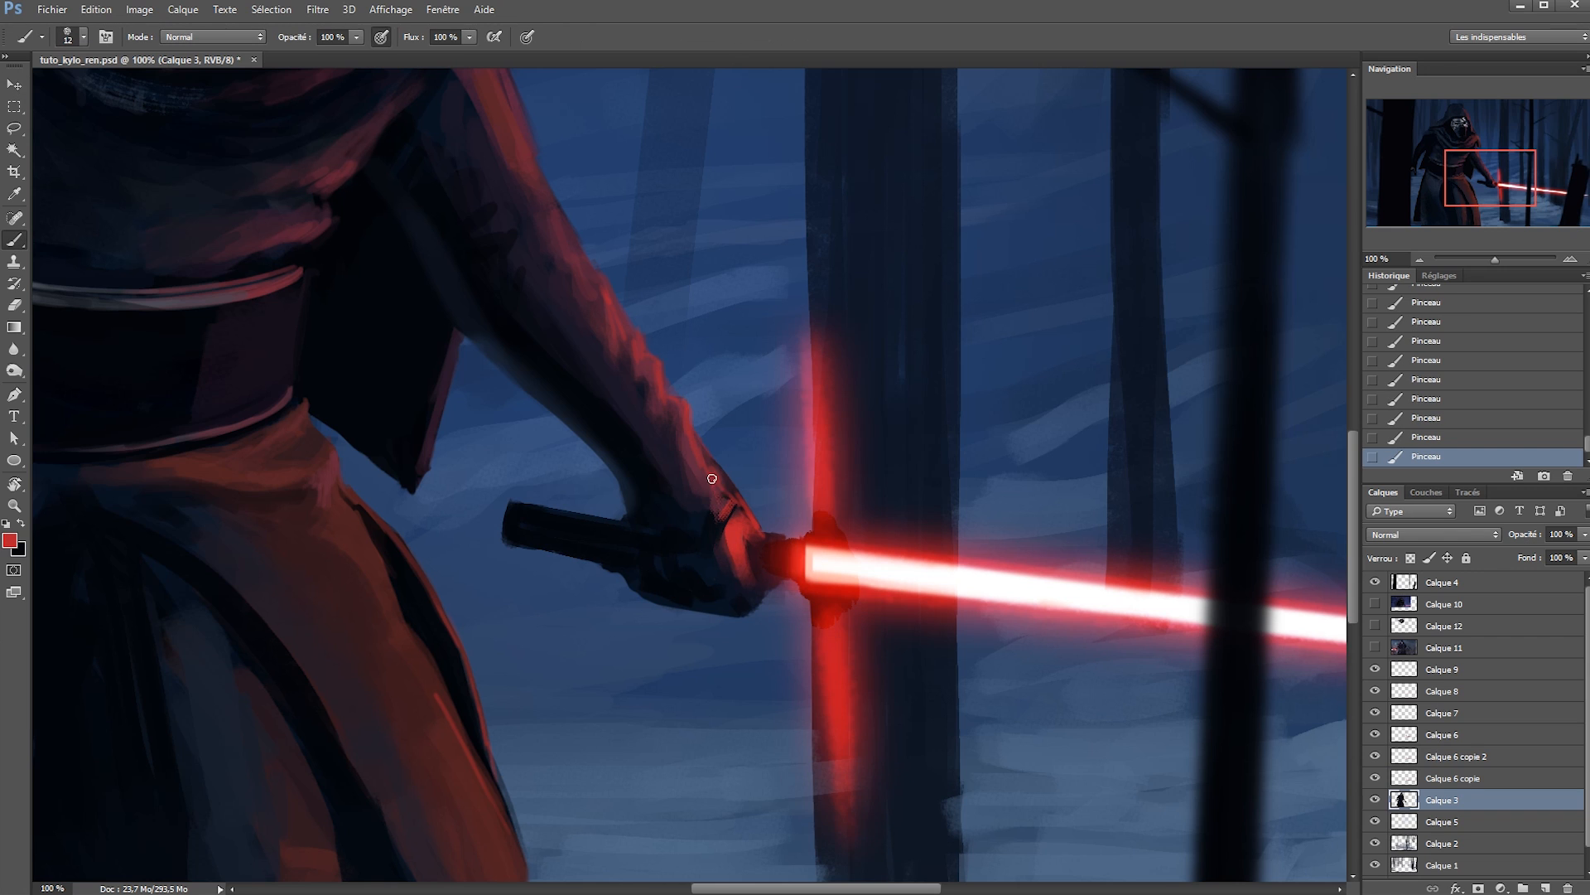
# Brighten the cuff and back of the glove with red strokes sampled from the hand.
pyautogui.keyDown('alt'); pyautogui.click(743, 528); pyautogui.keyUp('alt')
pyautogui.moveTo(708, 504); pyautogui.dragTo(732, 580)
pyautogui.keyDown('alt'); pyautogui.click(705, 513); pyautogui.keyUp('alt')
pyautogui.keyDown('alt'); pyautogui.click(734, 548); pyautogui.keyUp('alt')
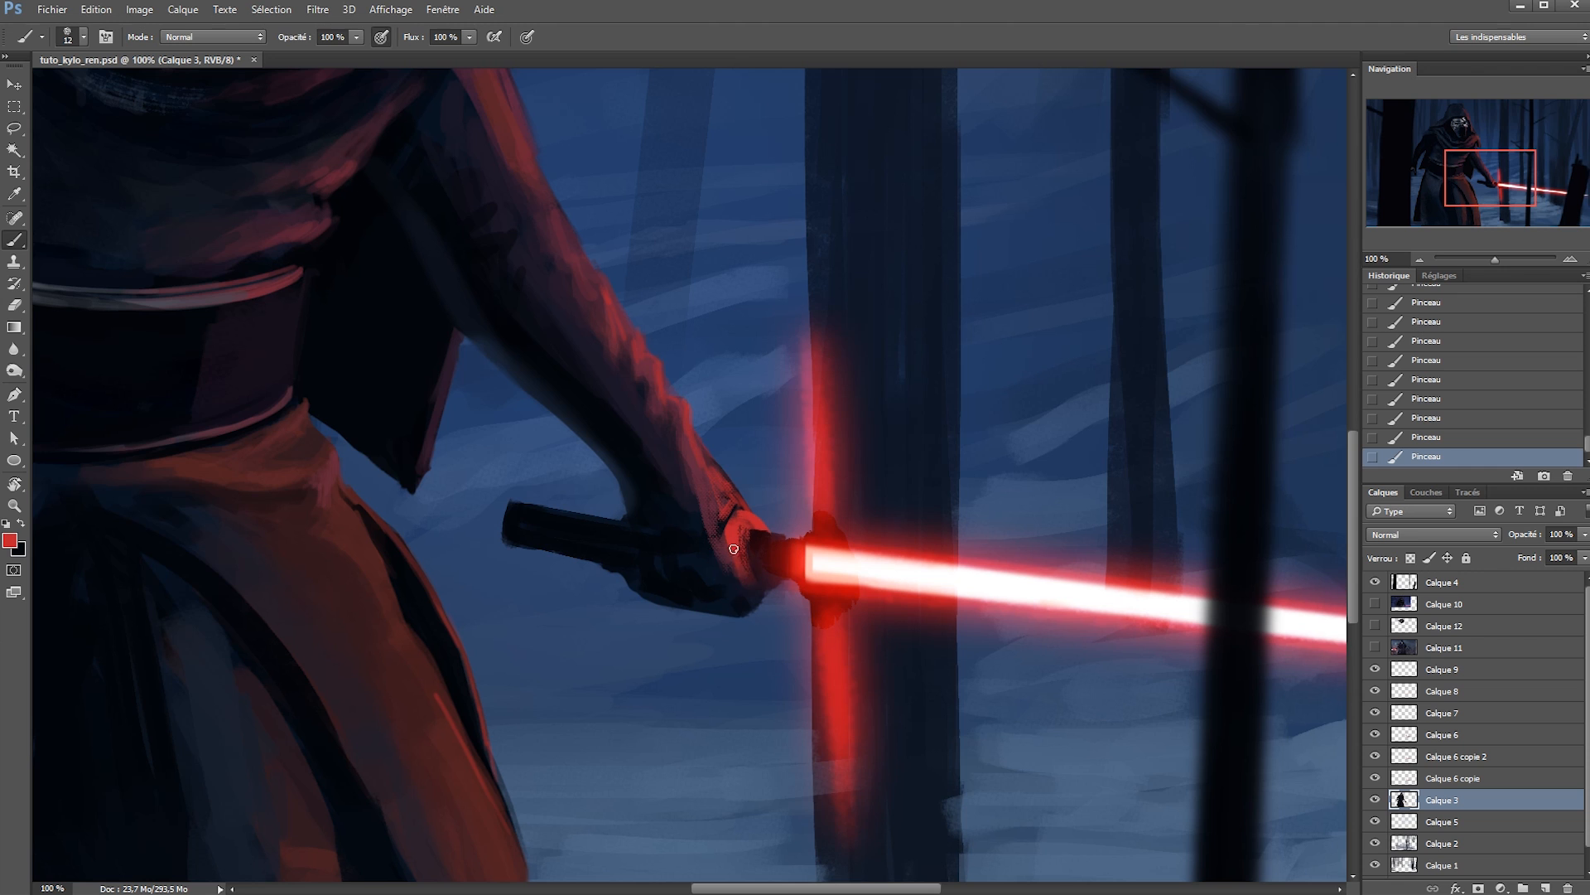
# Paint grey metallic highlights on the rear end of the saber hilt, reducing the brush to 6 px.
pyautogui.keyDown('alt'); pyautogui.click(580, 521); pyautogui.keyUp('alt')
pyautogui.keyDown('alt'); pyautogui.click(572, 580); pyautogui.keyUp('alt')
pyautogui.keyDown('ctrl'); pyautogui.click(572, 601); pyautogui.keyUp('ctrl')
pyautogui.moveTo(565, 576); pyautogui.dragTo(618, 586)
pyautogui.rightClick(583, 514)
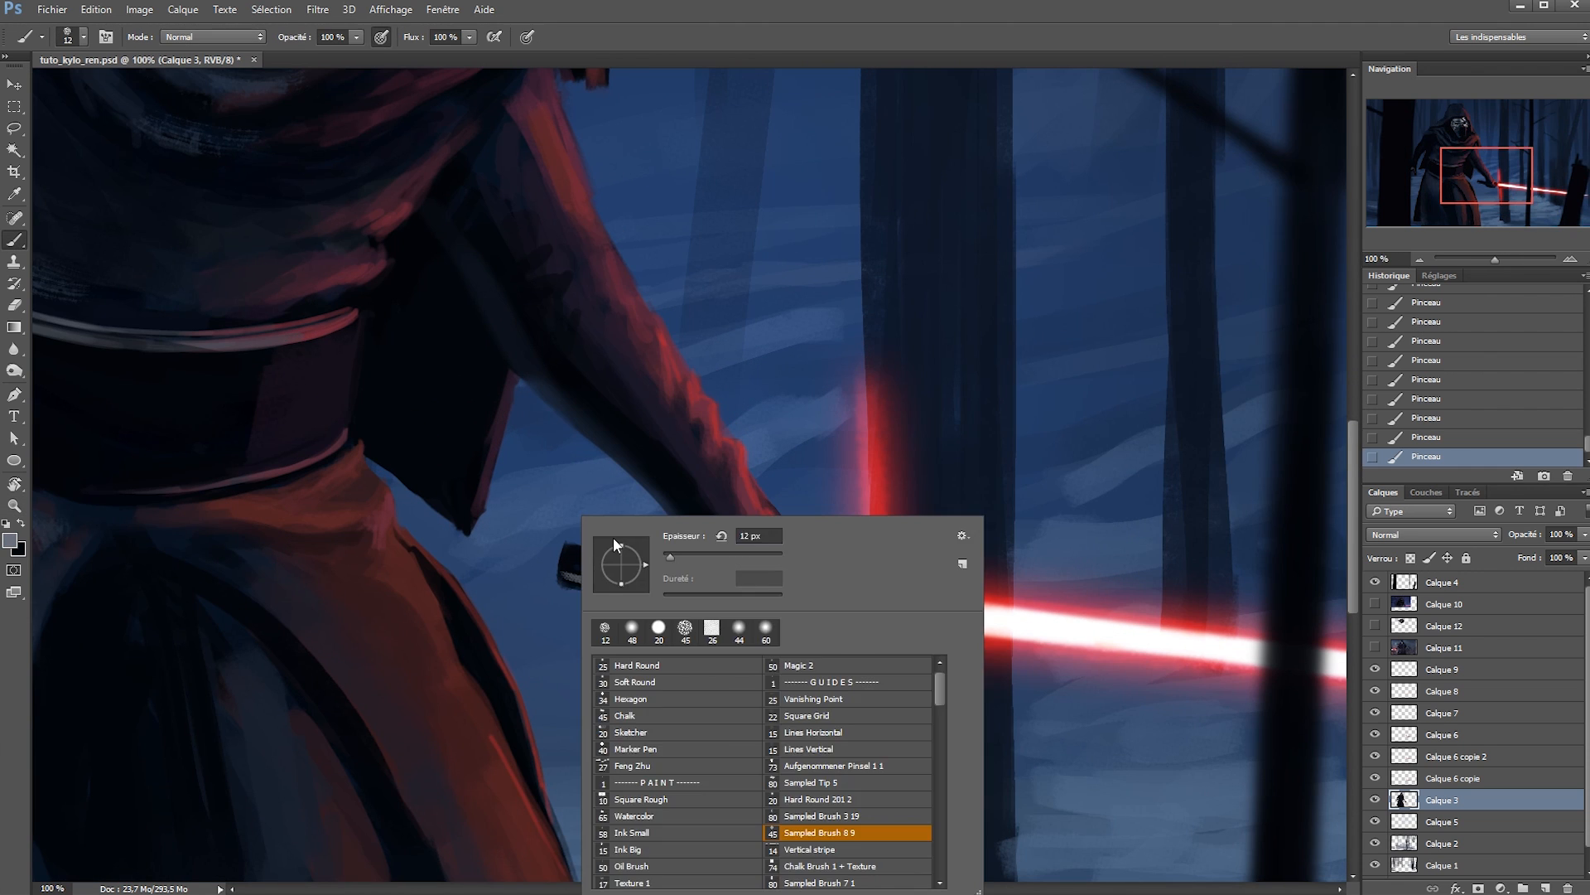
pyautogui.click(660, 557)
pyautogui.press('Return')
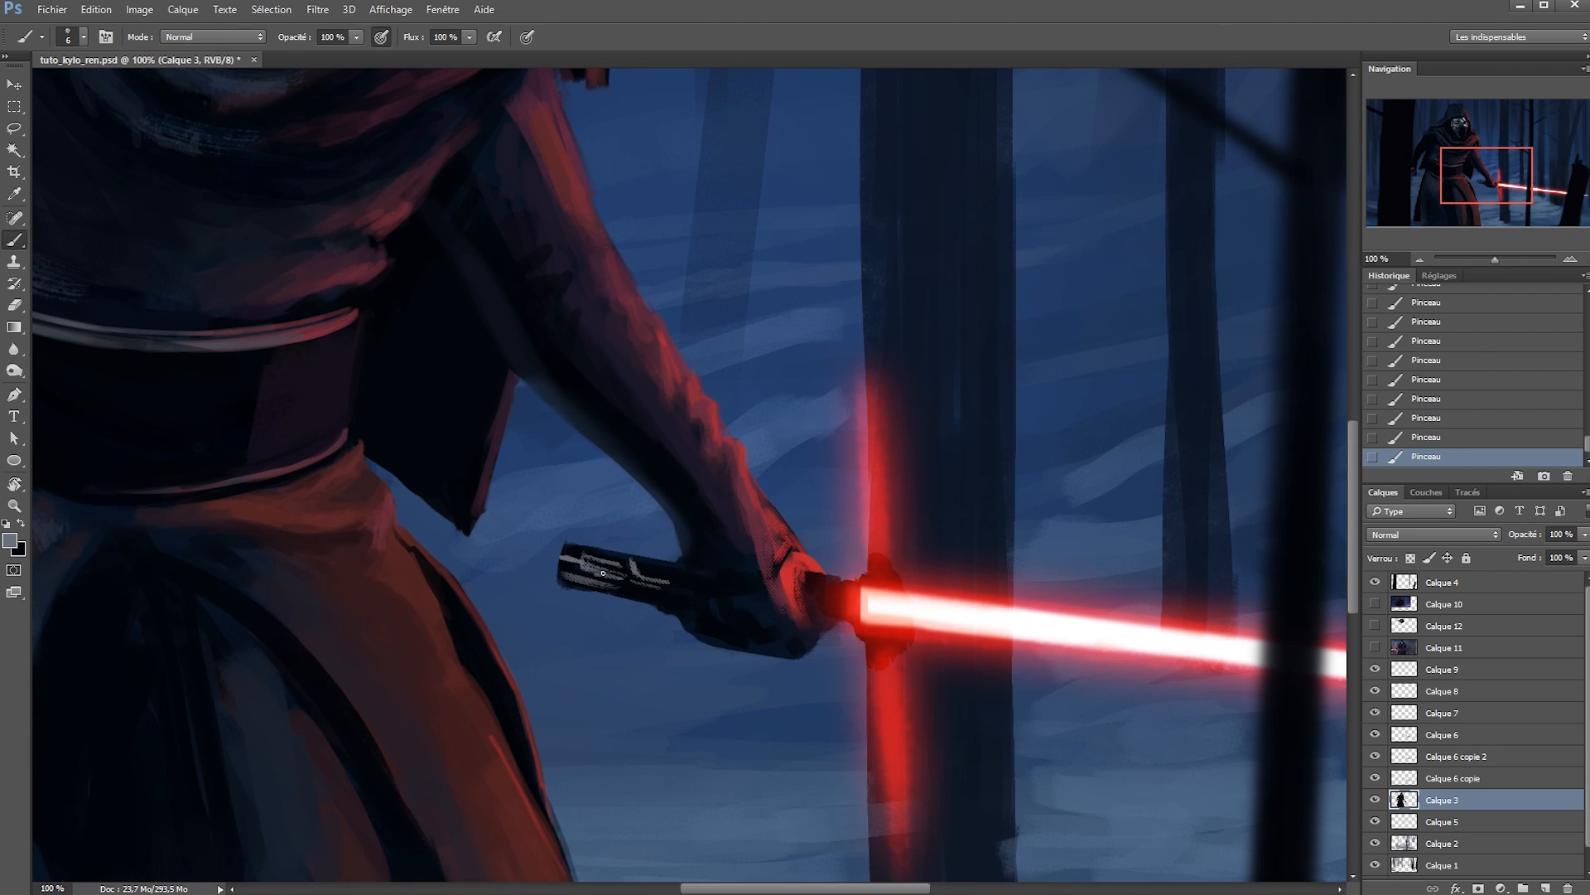
# Paint light pink cores in the saber's upper and lower crossguard blades with a soft 15 px brush.
pyautogui.moveTo(767, 534)
pyautogui.mouseDown()
pyautogui.moveTo(632, 517)
pyautogui.moveTo(632, 543)
pyautogui.mouseUp()
pyautogui.hotkey('ctrl', '-')
pyautogui.click(1442, 734)
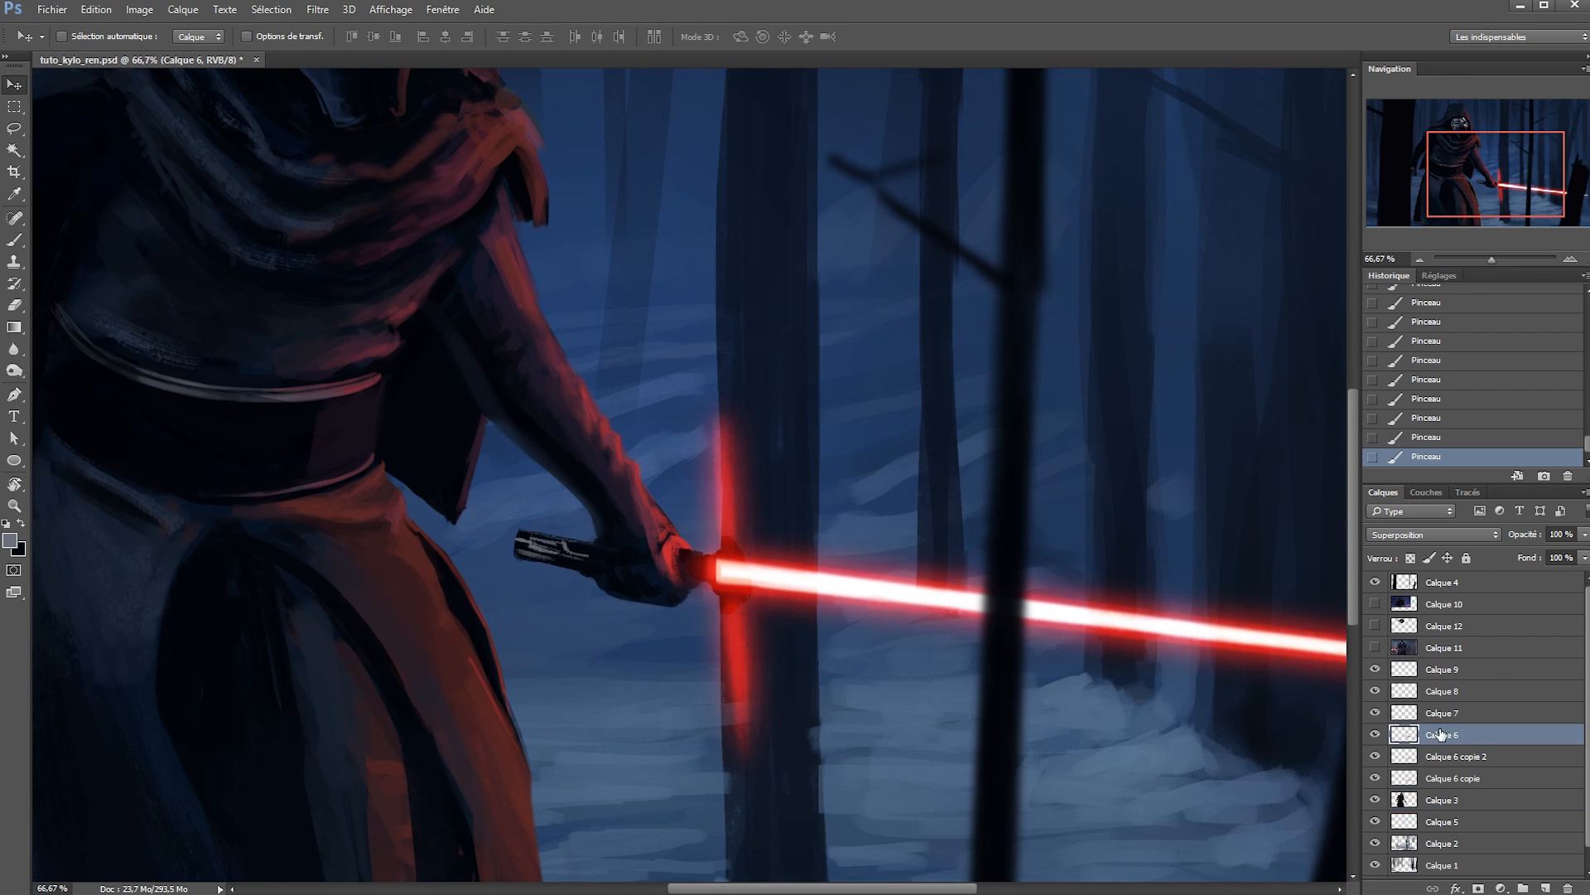
pyautogui.click(1442, 713)
pyautogui.keyDown('alt'); pyautogui.click(750, 584); pyautogui.keyUp('alt')
pyautogui.rightClick(754, 580)
pyautogui.click(911, 629)
pyautogui.keyDown('ctrl'); pyautogui.click(729, 555); pyautogui.keyUp('ctrl')
pyautogui.moveTo(721, 447)
pyautogui.mouseDown()
pyautogui.moveTo(729, 553)
pyautogui.moveTo(720, 428)
pyautogui.mouseUp()
pyautogui.moveTo(734, 608); pyautogui.dragTo(737, 721)
pyautogui.moveTo(731, 538)
pyautogui.mouseDown()
pyautogui.moveTo(714, 502)
pyautogui.moveTo(717, 395)
pyautogui.mouseUp()
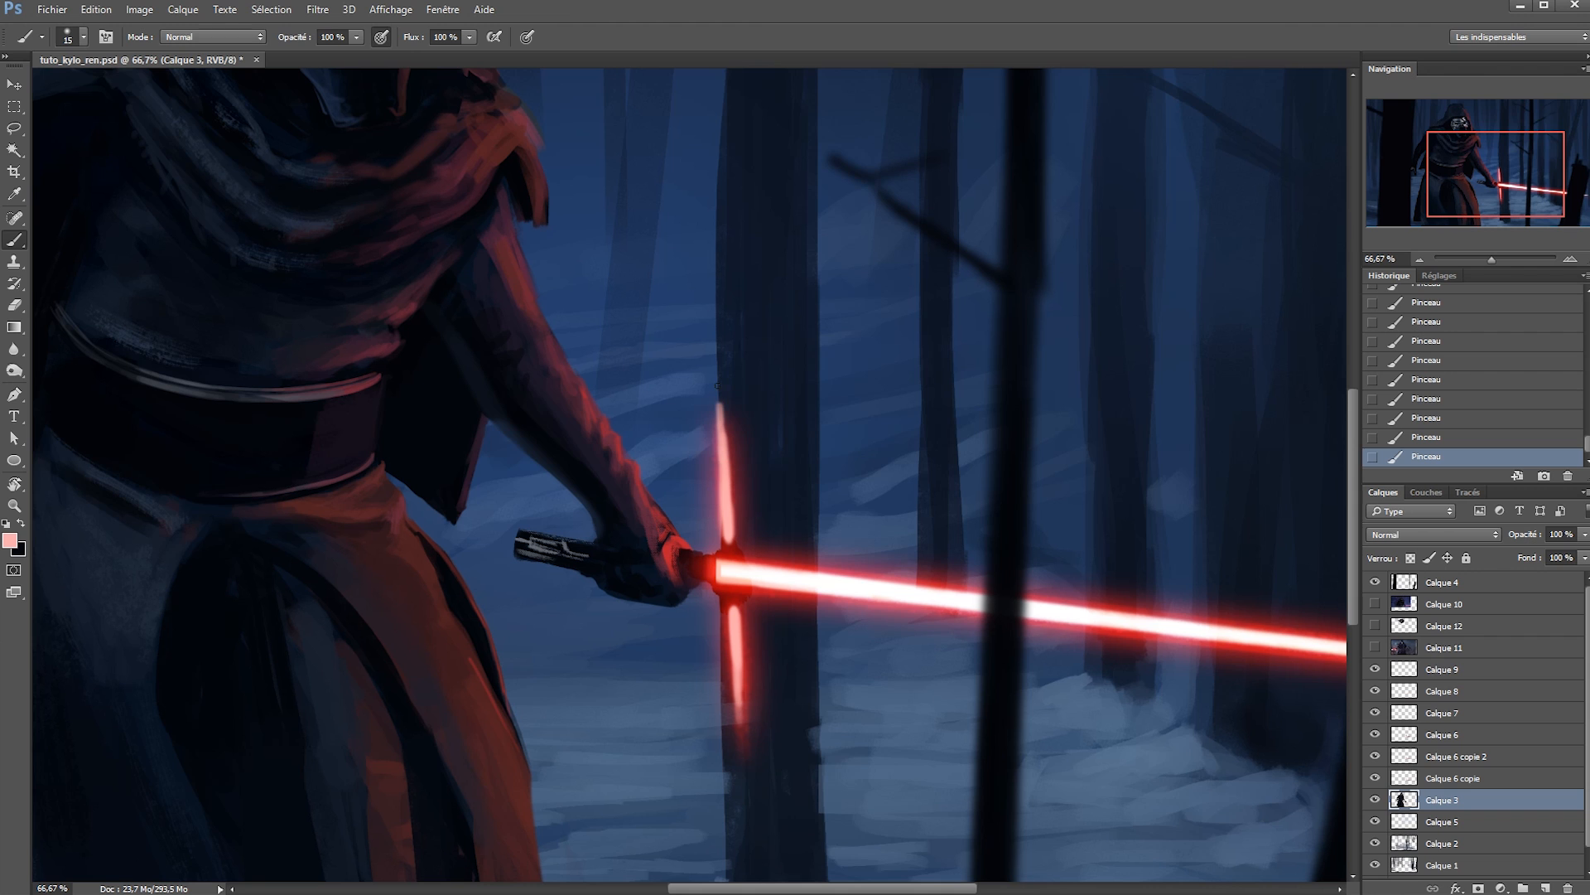
# On layer Calque 9, paint a rough bright core in the upper crossguard blade with Chalk Brush 1 + Texture.
pyautogui.click(1466, 672)
pyautogui.rightClick(729, 526)
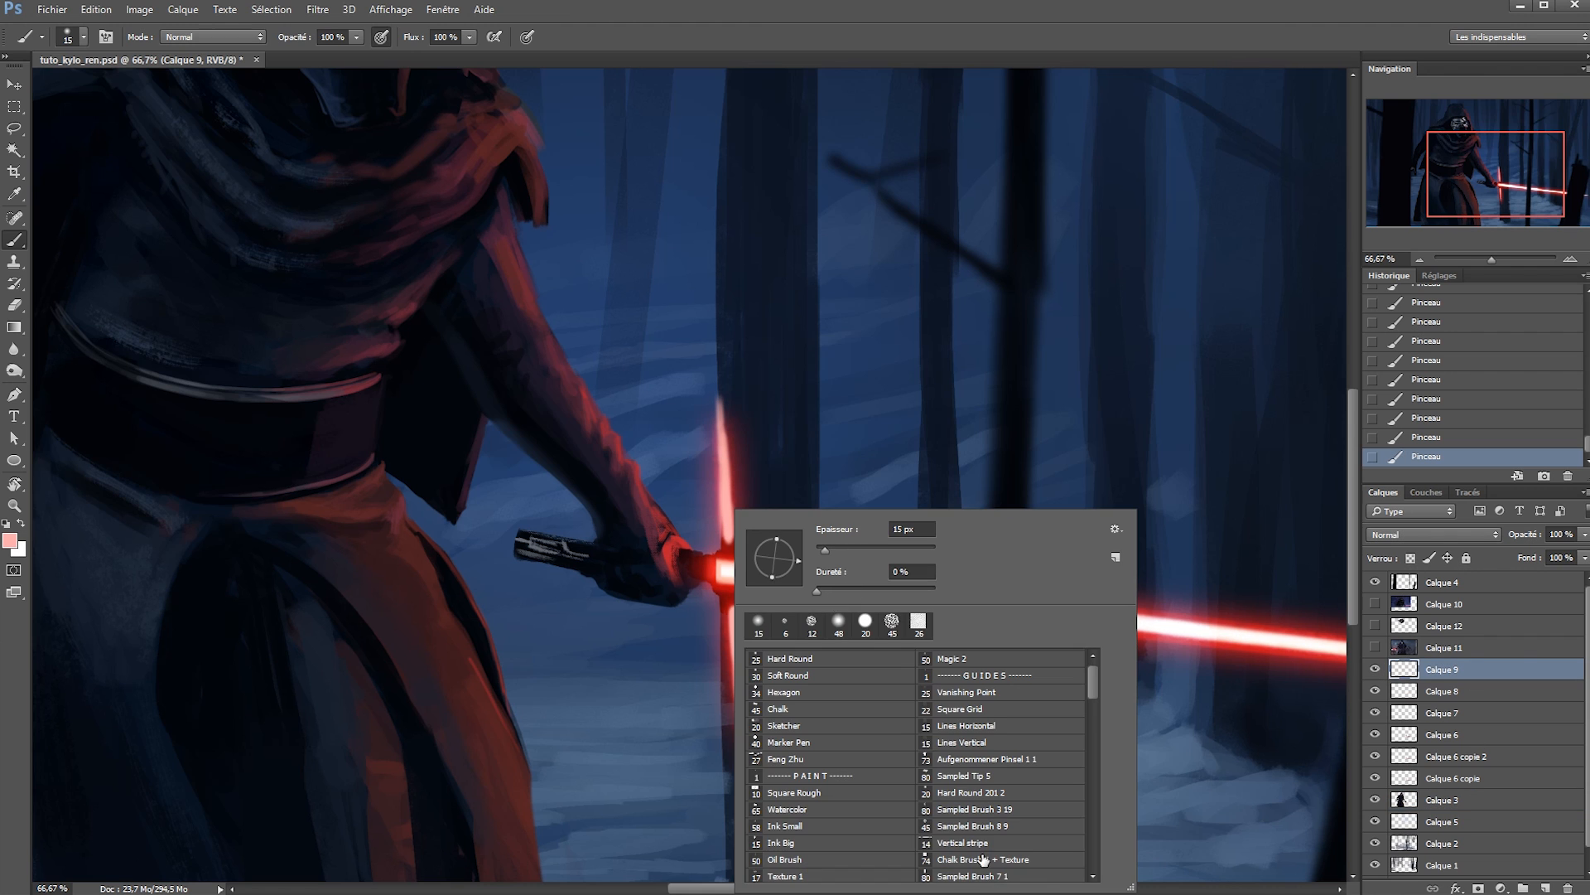
pyautogui.doubleClick(984, 858)
pyautogui.hotkey('ctrl', '+')
pyautogui.moveTo(743, 576)
pyautogui.mouseDown()
pyautogui.moveTo(741, 414)
pyautogui.moveTo(680, 354)
pyautogui.mouseUp()
pyautogui.moveTo(692, 439)
pyautogui.mouseDown()
pyautogui.moveTo(689, 477)
pyautogui.moveTo(670, 277)
pyautogui.mouseUp()
pyautogui.press('x')
pyautogui.moveTo(688, 500); pyautogui.dragTo(673, 319)
# Sample the saber's colour, readjust the brush and paint rough pale strokes along the upper and lower crossguard blades.
pyautogui.click(1449, 695)
pyautogui.press('x')
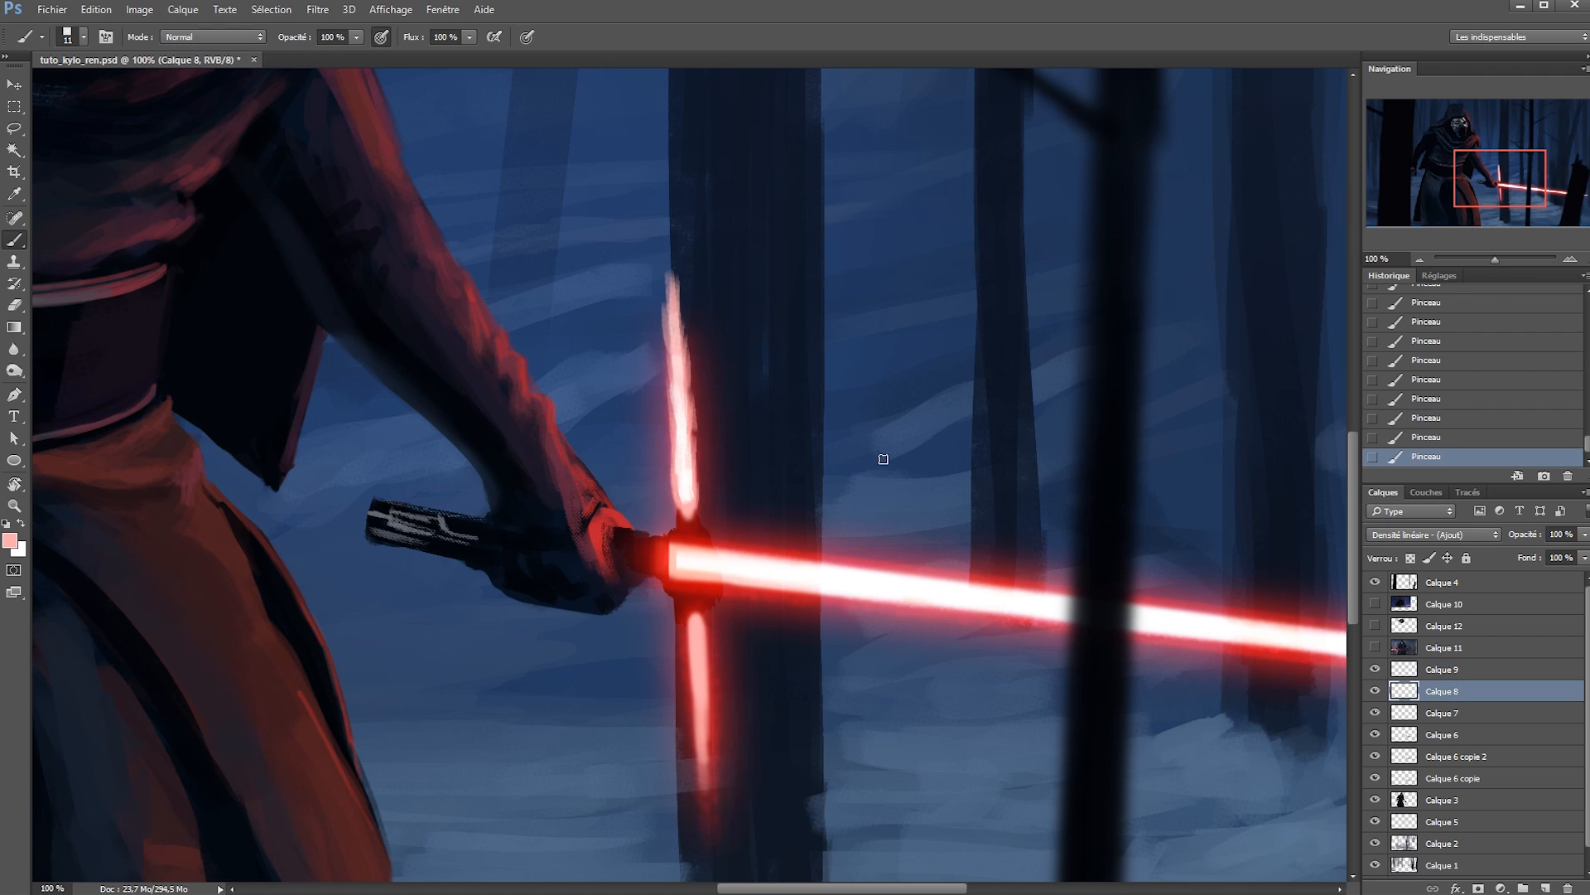
pyautogui.keyDown('alt'); pyautogui.click(681, 564); pyautogui.keyUp('alt')
pyautogui.press('n')
pyautogui.click(915, 565)
pyautogui.press('Return')
pyautogui.keyDown('alt'); pyautogui.click(663, 554); pyautogui.keyUp('alt')
pyautogui.rightClick(678, 515)
pyautogui.click(728, 629)
pyautogui.click(1425, 711)
pyautogui.click(1445, 733)
pyautogui.moveTo(671, 276); pyautogui.dragTo(686, 505)
pyautogui.press('[')
pyautogui.moveTo(696, 623); pyautogui.dragTo(708, 757)
pyautogui.moveTo(708, 757); pyautogui.dragTo(647, 553)
# Flip the image horizontally.
pyautogui.moveTo(634, 419); pyautogui.dragTo(646, 618)
pyautogui.keyDown('alt'); pyautogui.doubleClick(710, 483); pyautogui.keyUp('alt')
pyautogui.hotkey('ctrl', 'shift', 'h')
pyautogui.keyDown('ctrl'); pyautogui.doubleClick(536, 360); pyautogui.keyUp('ctrl')
pyautogui.keyDown('ctrl'); pyautogui.click(497, 455); pyautogui.keyUp('ctrl')
pyautogui.keyDown('alt'); pyautogui.rightClick(497, 455); pyautogui.keyUp('alt')
# Reshape the upper crossguard blade by erasing its edges and repainting them with sampled saber colours.
pyautogui.press('x')
pyautogui.moveTo(488, 376)
pyautogui.mouseDown()
pyautogui.moveTo(484, 408)
pyautogui.moveTo(497, 282)
pyautogui.moveTo(505, 381)
pyautogui.mouseUp()
pyautogui.keyDown('alt'); pyautogui.click(490, 284); pyautogui.keyUp('alt')
pyautogui.press('e')
pyautogui.press('b')
pyautogui.keyDown('ctrl'); pyautogui.click(440, 411); pyautogui.keyUp('ctrl')
pyautogui.press('e')
pyautogui.moveTo(474, 290); pyautogui.dragTo(468, 385)
pyautogui.keyDown('ctrl'); pyautogui.click(489, 472); pyautogui.keyUp('ctrl')
pyautogui.press('b')
pyautogui.keyDown('alt'); pyautogui.click(485, 540); pyautogui.keyUp('alt')
pyautogui.moveTo(493, 289); pyautogui.dragTo(490, 389)
# Choose a finer brush and add thin irregular strokes to the core and tip of the upper crossguard blade.
pyautogui.rightClick(540, 353)
pyautogui.click(633, 435)
pyautogui.moveTo(492, 298); pyautogui.dragTo(489, 343)
pyautogui.moveTo(494, 302); pyautogui.dragTo(487, 380)
pyautogui.keyDown('alt'); pyautogui.click(489, 348); pyautogui.keyUp('alt')
pyautogui.rightClick(513, 336)
pyautogui.click(600, 377)
pyautogui.moveTo(492, 322); pyautogui.dragTo(488, 364)
pyautogui.moveTo(493, 294); pyautogui.dragTo(489, 342)
pyautogui.moveTo(495, 315)
pyautogui.mouseDown()
pyautogui.moveTo(490, 368)
pyautogui.moveTo(456, 195)
pyautogui.mouseUp()
# Paint thin, irregular red and pale pink strokes along the lower crossguard blade down to its tapered tip.
pyautogui.moveTo(435, 434); pyautogui.dragTo(429, 613)
pyautogui.moveTo(430, 553); pyautogui.dragTo(425, 666)
pyautogui.moveTo(432, 592); pyautogui.dragTo(430, 646)
pyautogui.moveTo(422, 547); pyautogui.dragTo(429, 679)
pyautogui.keyDown('alt'); pyautogui.click(434, 530); pyautogui.keyUp('alt')
pyautogui.moveTo(437, 507)
pyautogui.mouseDown()
pyautogui.moveTo(429, 658)
pyautogui.moveTo(426, 585)
pyautogui.mouseUp()
pyautogui.moveTo(445, 485); pyautogui.dragTo(442, 578)
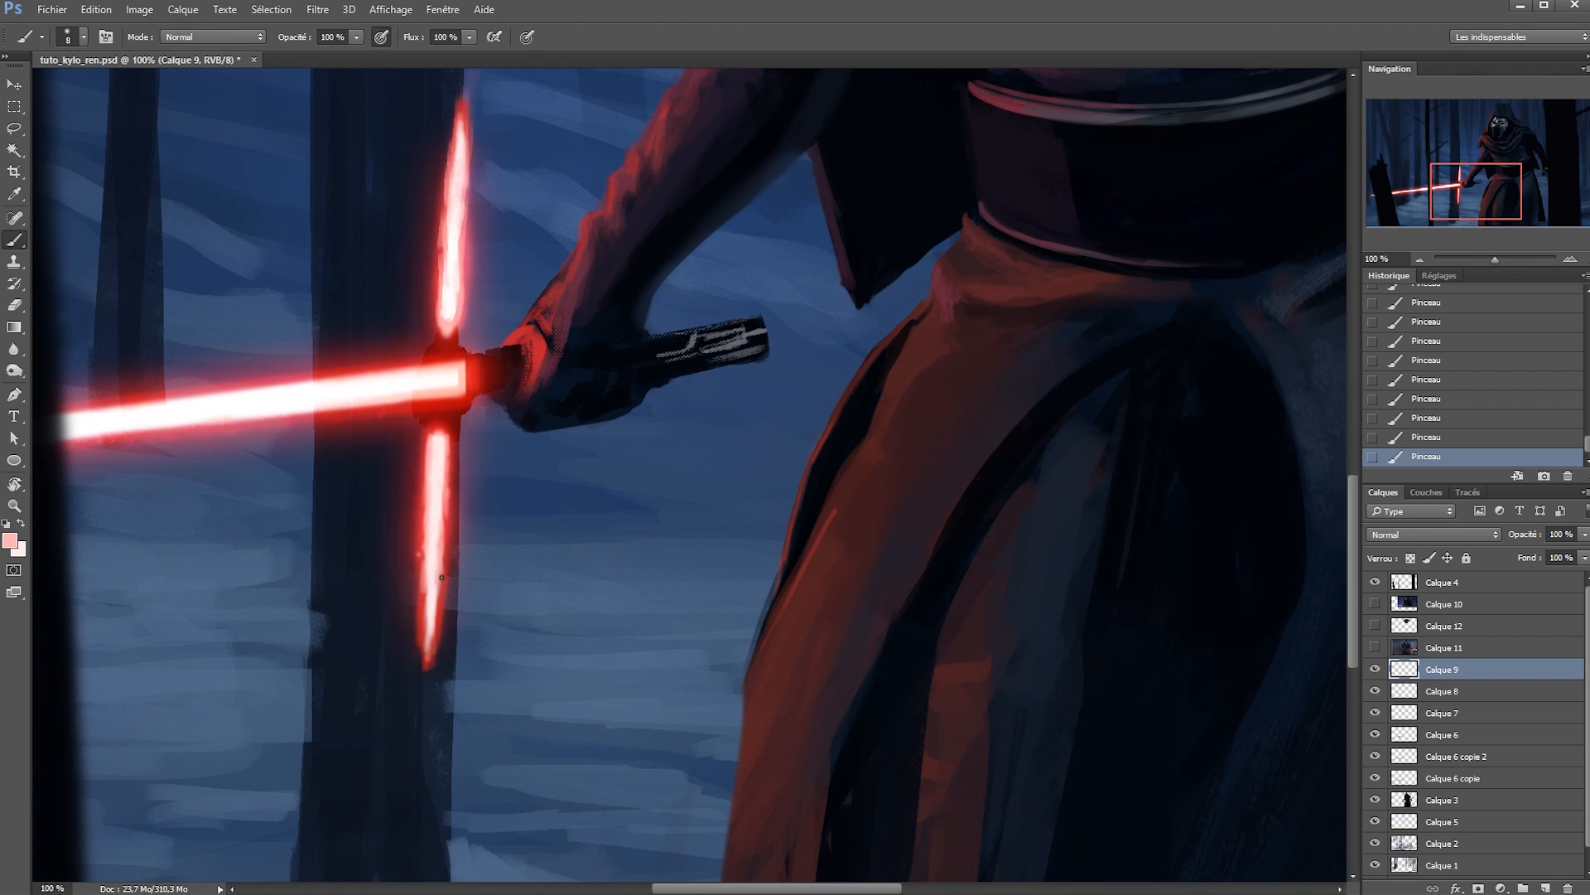
pyautogui.moveTo(451, 311); pyautogui.dragTo(454, 390)
# Sample a saber red and start roughening the main blade's edges with small irregular strokes.
pyautogui.keyDown('alt'); pyautogui.click(439, 336); pyautogui.keyUp('alt')
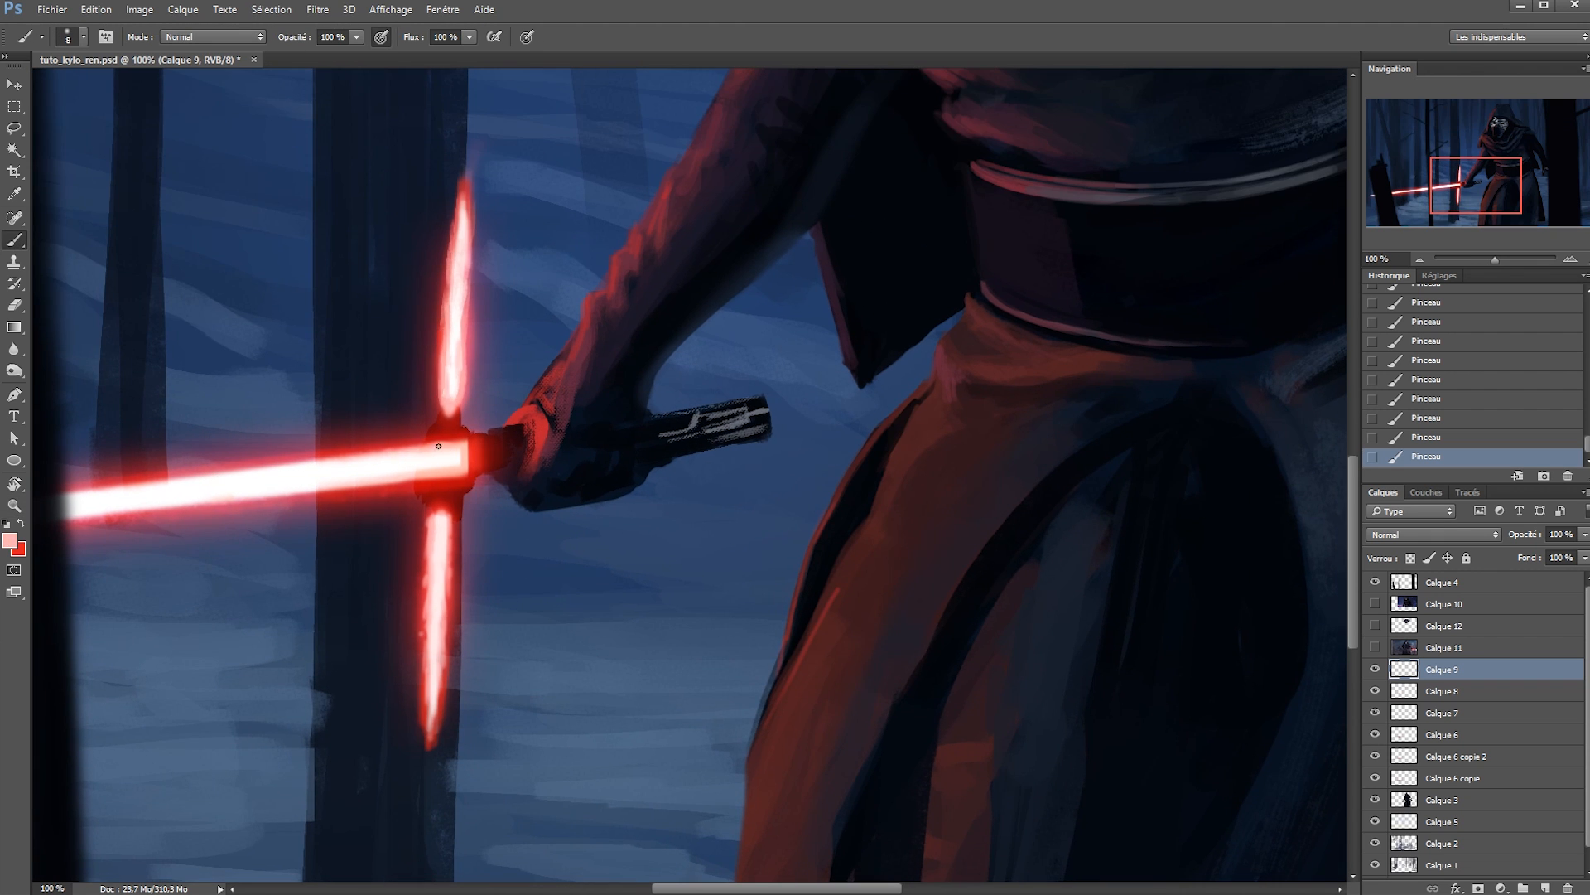
pyautogui.press('r')
pyautogui.moveTo(295, 473); pyautogui.dragTo(535, 113)
pyautogui.moveTo(535, 113); pyautogui.dragTo(547, 394)
pyautogui.moveTo(464, 277); pyautogui.dragTo(609, 526)
pyautogui.moveTo(613, 477)
pyautogui.mouseDown()
pyautogui.moveTo(518, 312)
pyautogui.moveTo(612, 474)
pyautogui.mouseUp()
pyautogui.moveTo(582, 414)
pyautogui.mouseDown()
pyautogui.moveTo(477, 233)
pyautogui.moveTo(540, 348)
pyautogui.mouseUp()
pyautogui.moveTo(559, 381)
pyautogui.mouseDown()
pyautogui.moveTo(489, 290)
pyautogui.moveTo(561, 449)
pyautogui.mouseUp()
pyautogui.moveTo(385, 164); pyautogui.dragTo(454, 284)
pyautogui.moveTo(704, 729)
pyautogui.mouseDown()
pyautogui.moveTo(237, 187)
pyautogui.moveTo(661, 803)
pyautogui.mouseUp()
pyautogui.keyDown('alt'); pyautogui.click(497, 410); pyautogui.keyUp('alt')
pyautogui.moveTo(270, 247); pyautogui.dragTo(335, 375)
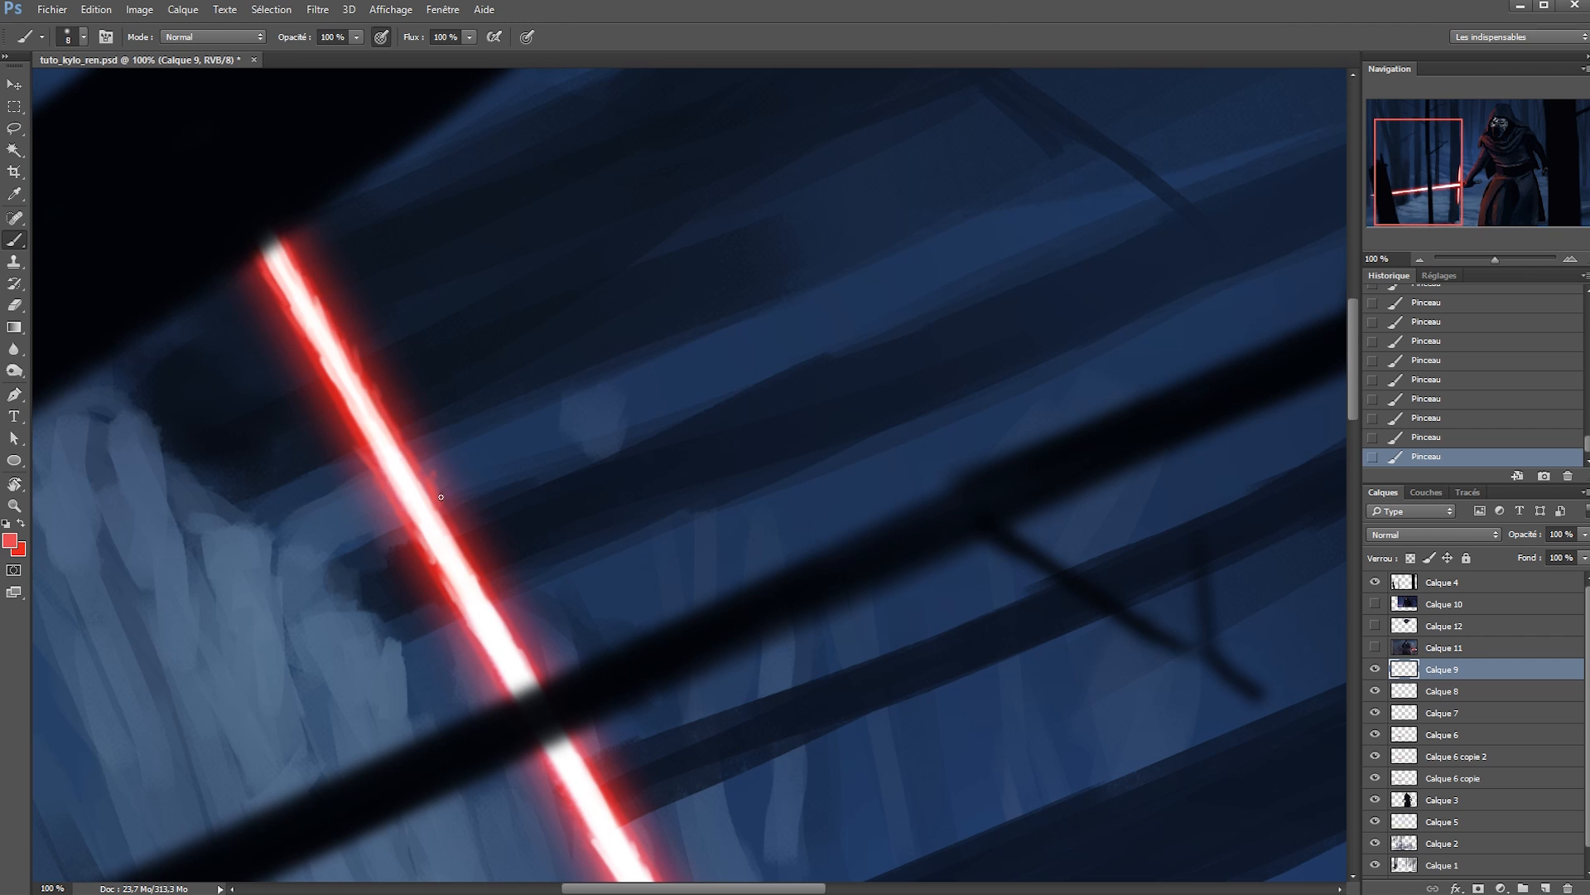
# Set the brush opacity to 40% and paint flickering red strokes along the full length of the main blade.
pyautogui.moveTo(456, 613); pyautogui.dragTo(394, 378)
pyautogui.press('4')
pyautogui.press('Escape')
pyautogui.moveTo(771, 618); pyautogui.dragTo(670, 476)
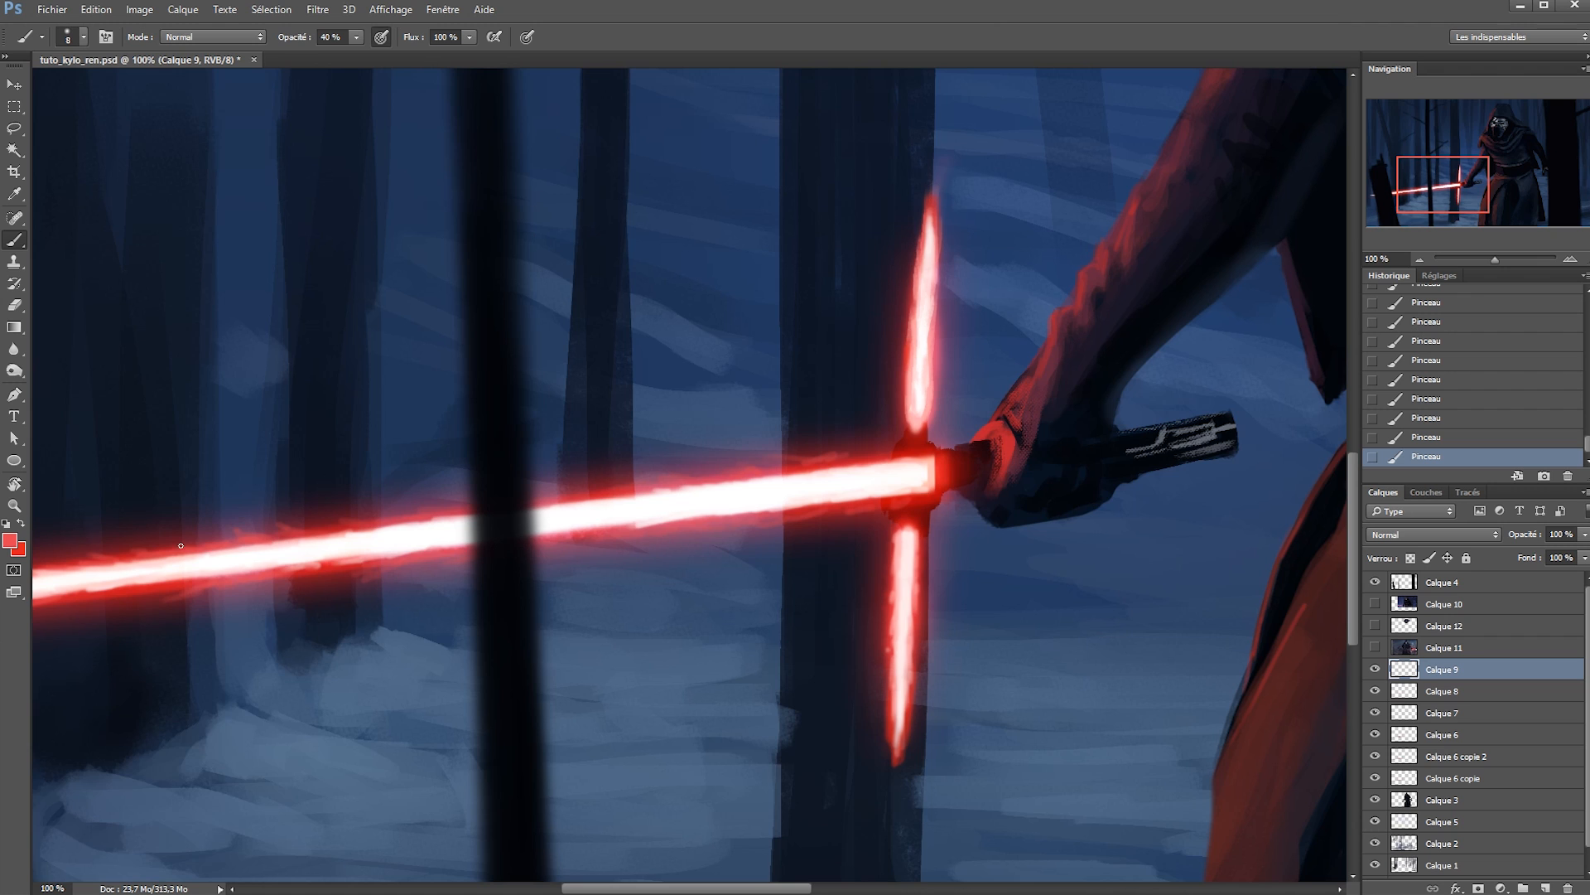
pyautogui.moveTo(180, 545); pyautogui.dragTo(382, 503)
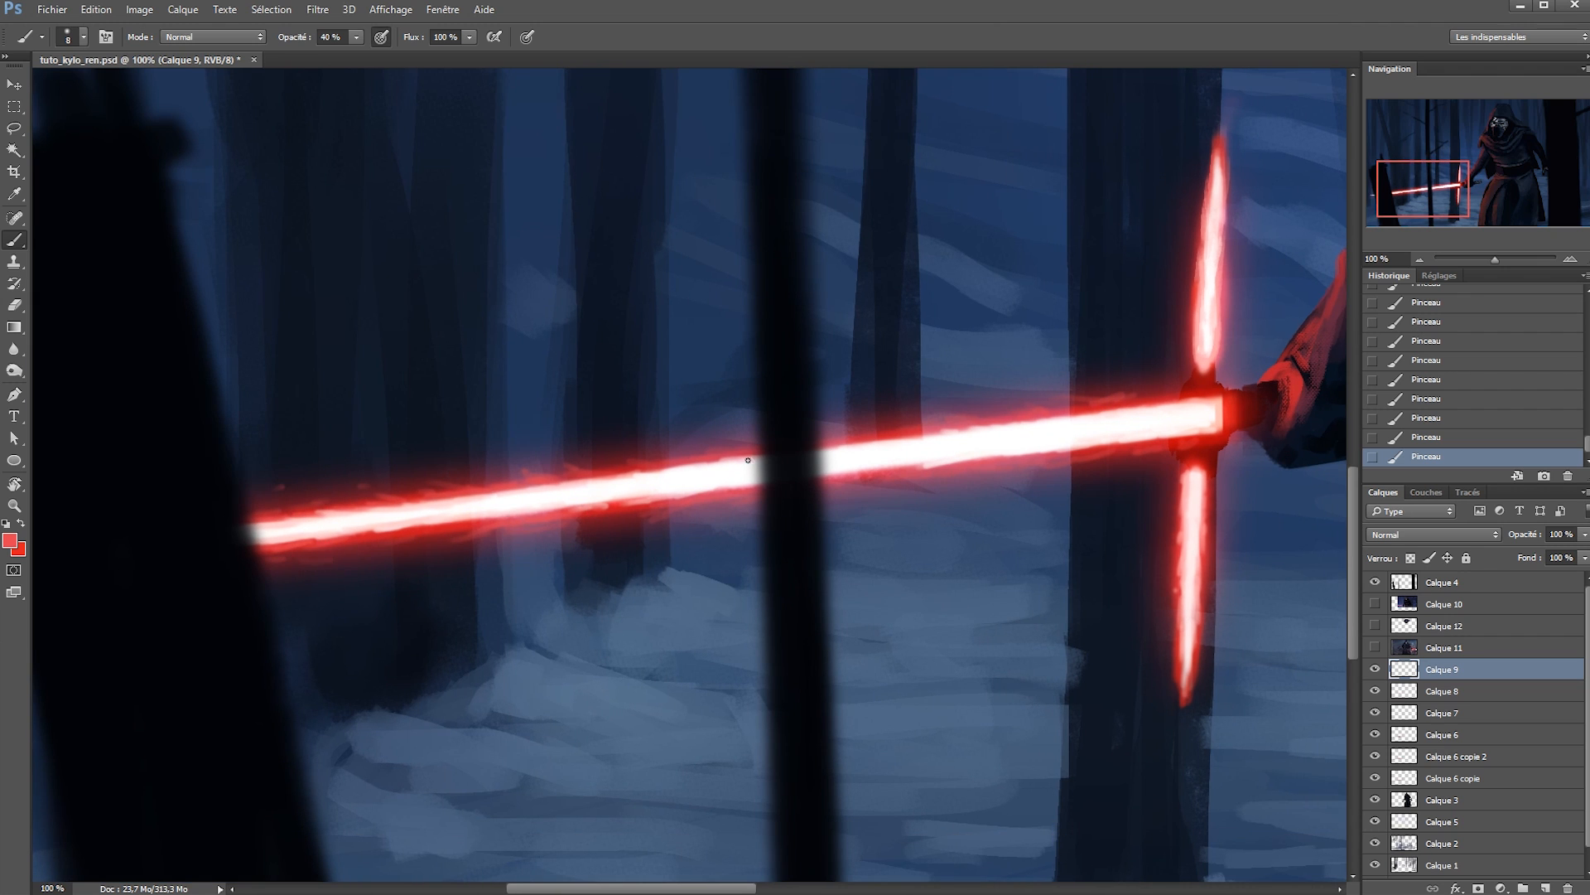
pyautogui.moveTo(1176, 391); pyautogui.dragTo(782, 451)
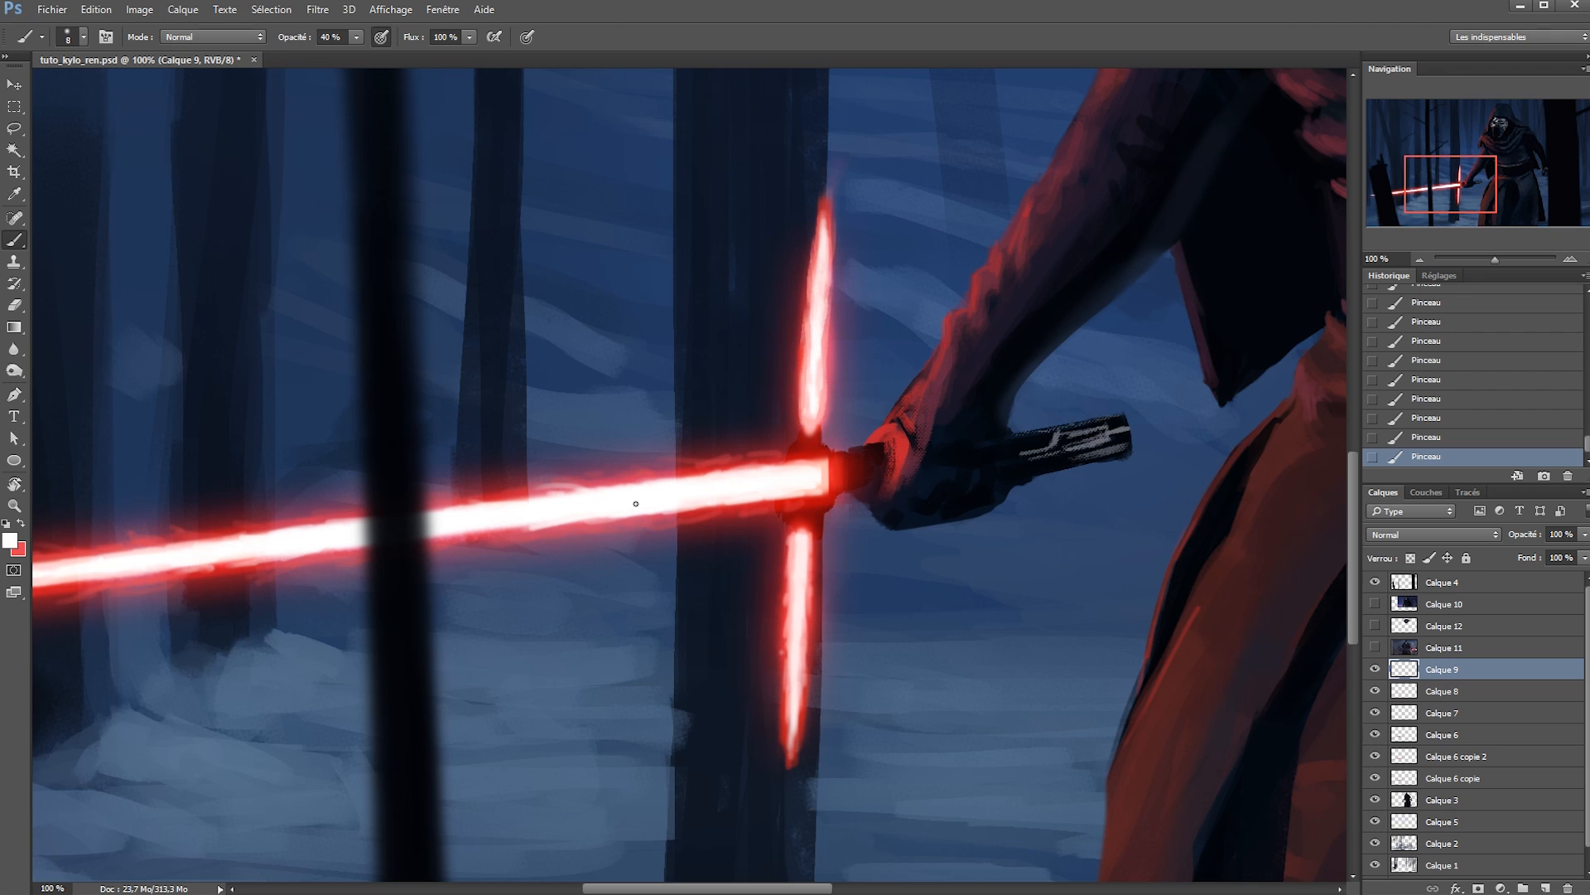
# Add a new layer and scatter red sparks along the main blade with a large particle brush at 100% opacity.
pyautogui.press('x')
pyautogui.rightClick(684, 509)
pyautogui.moveTo(1042, 657)
pyautogui.mouseDown()
pyautogui.moveTo(1050, 774)
pyautogui.moveTo(1040, 726)
pyautogui.mouseUp()
pyautogui.click(762, 709)
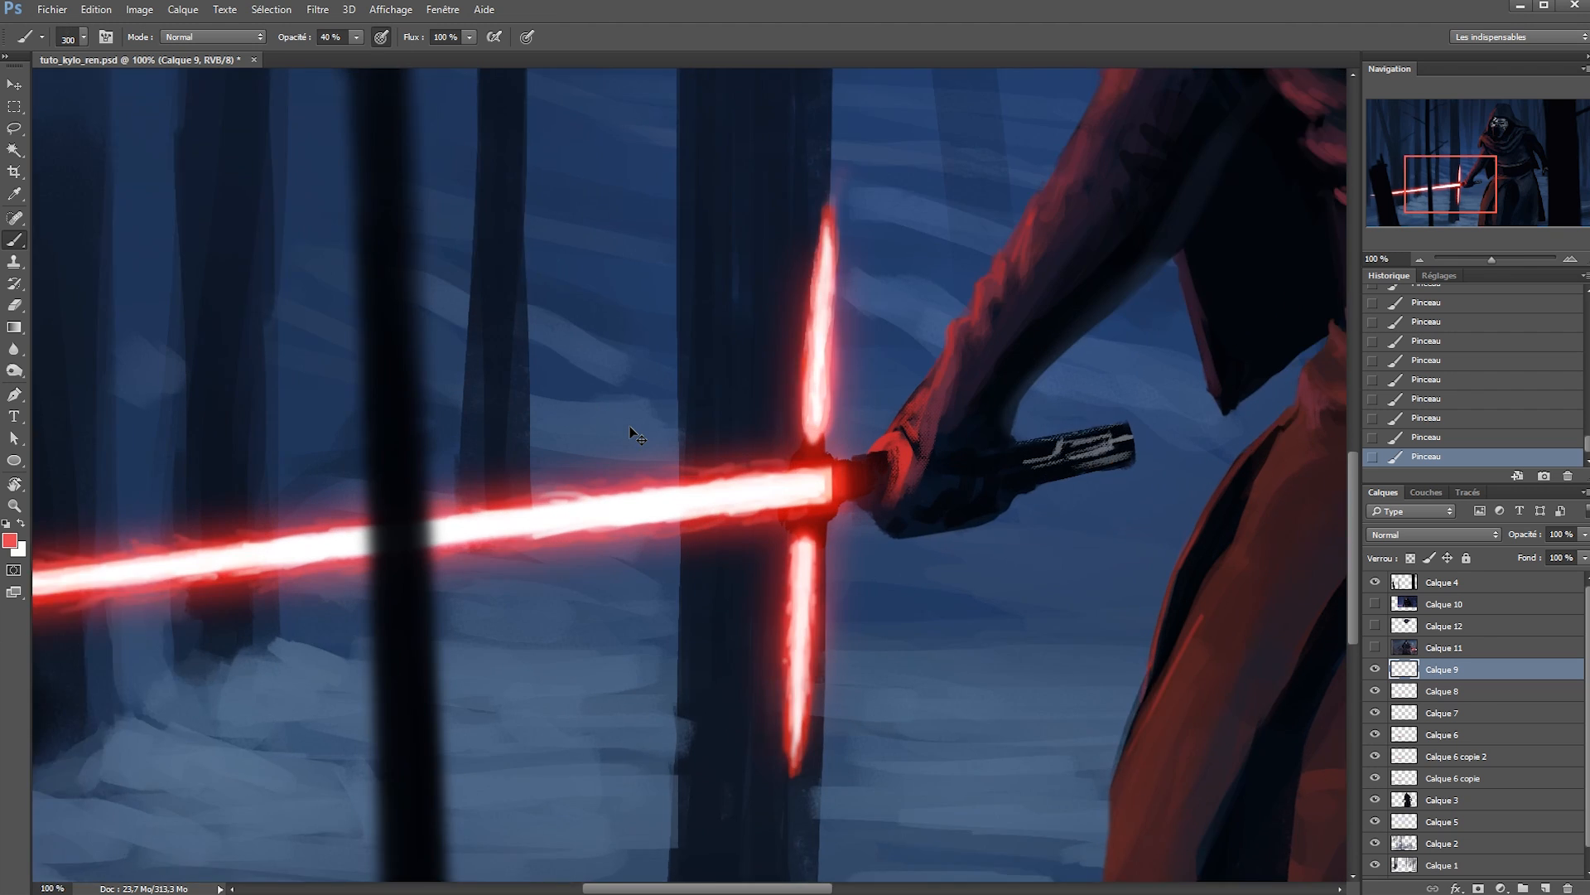
pyautogui.hotkey('ctrl', '-')
pyautogui.press('0')
pyautogui.moveTo(704, 484); pyautogui.dragTo(331, 547)
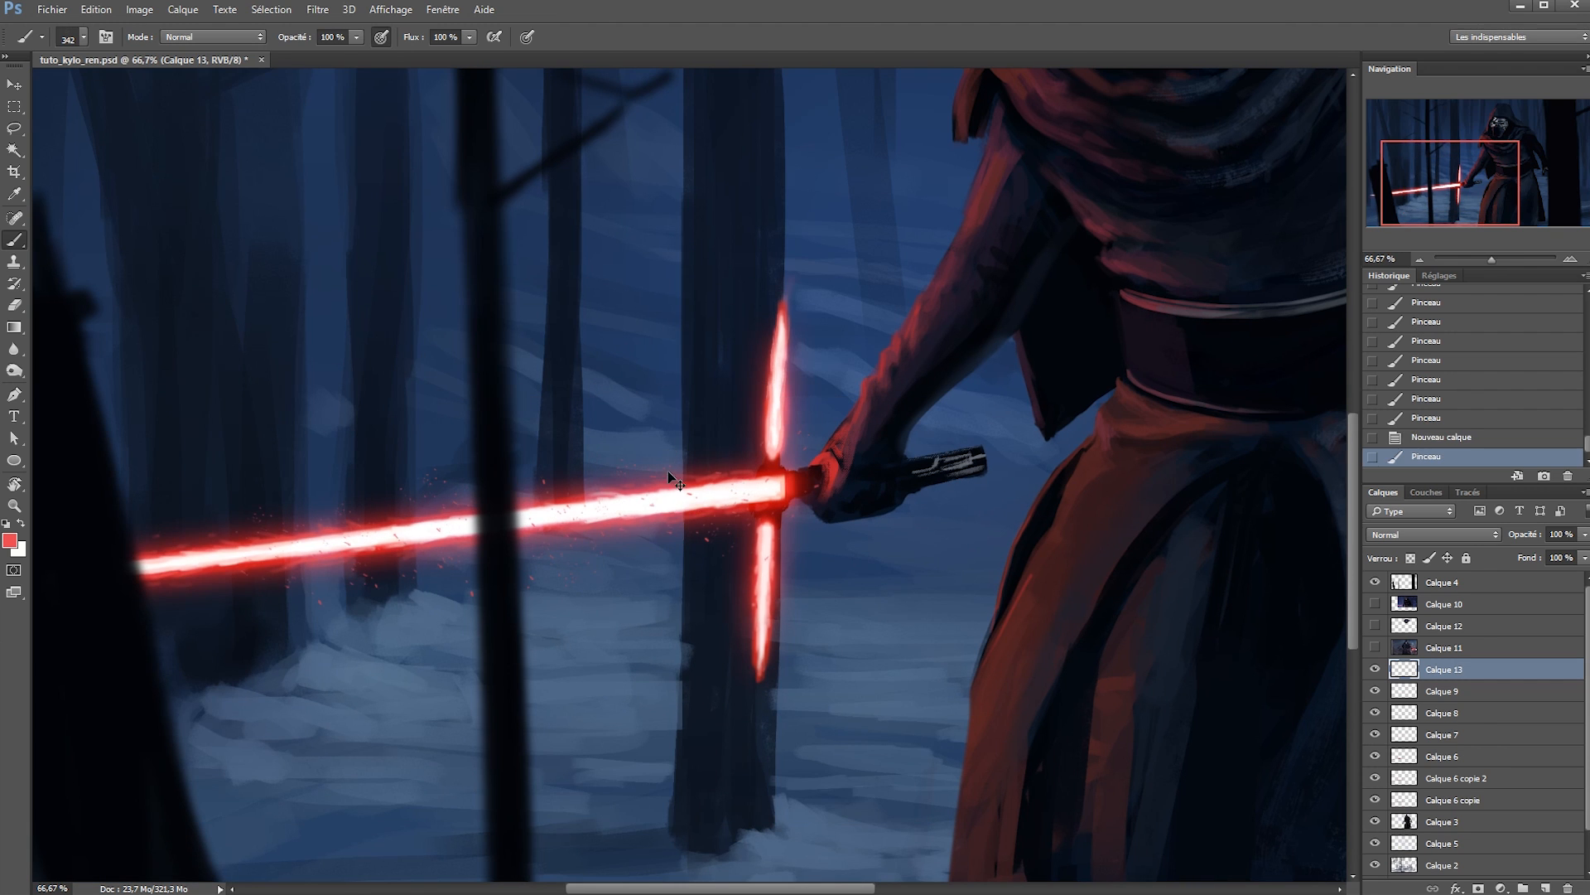
# Set the spark layer's blend mode to Superposition and scatter more sparks around the main blade.
pyautogui.click(1433, 534)
pyautogui.click(1425, 636)
pyautogui.click(667, 475)
pyautogui.click(269, 541)
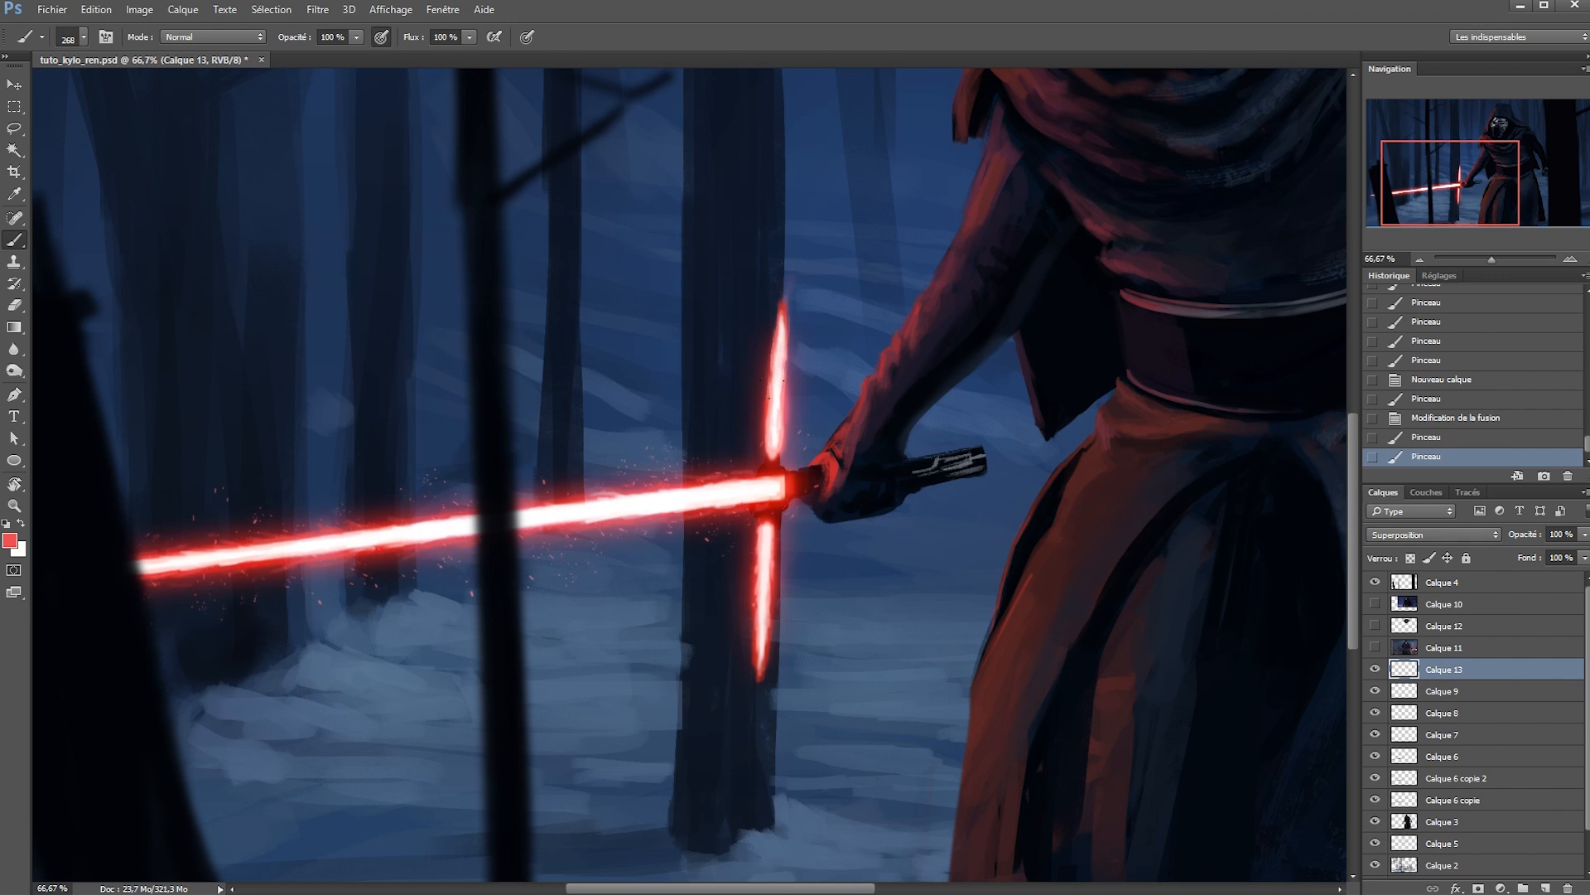
# Erase stray sparks scattered around the main blade on the spark layer.
pyautogui.press('e')
pyautogui.click(472, 593)
pyautogui.click(117, 625)
pyautogui.click(528, 451)
pyautogui.click(249, 492)
pyautogui.click(199, 605)
pyautogui.click(336, 596)
pyautogui.click(254, 614)
# Scatter red sparks around the upper and lower crossguard blades with the particle brush.
pyautogui.press('b')
pyautogui.click(744, 380)
pyautogui.click(715, 446)
pyautogui.click(777, 572)
# On Calque 9, sample the saber's pale and red tones and reshape the main blade's base at the emitter with a small brush.
pyautogui.hotkey('alt', 'space')
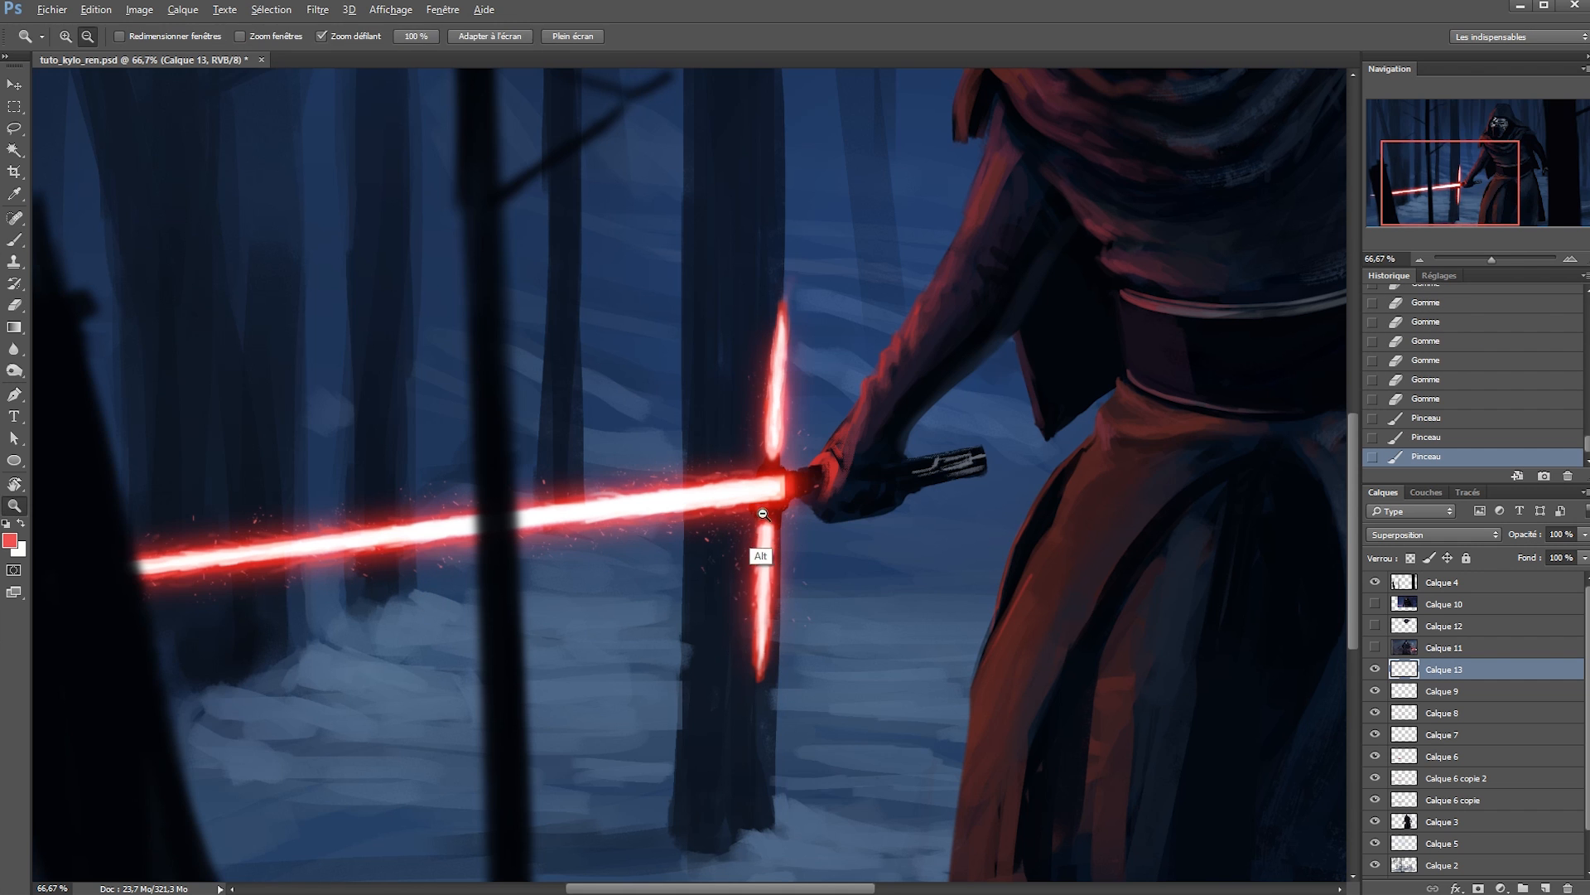
pyautogui.keyDown('alt'); pyautogui.click(762, 514); pyautogui.keyUp('alt')
pyautogui.hotkey('ctrl', 'space')
pyautogui.keyDown('ctrl'); pyautogui.click(616, 576); pyautogui.keyUp('ctrl')
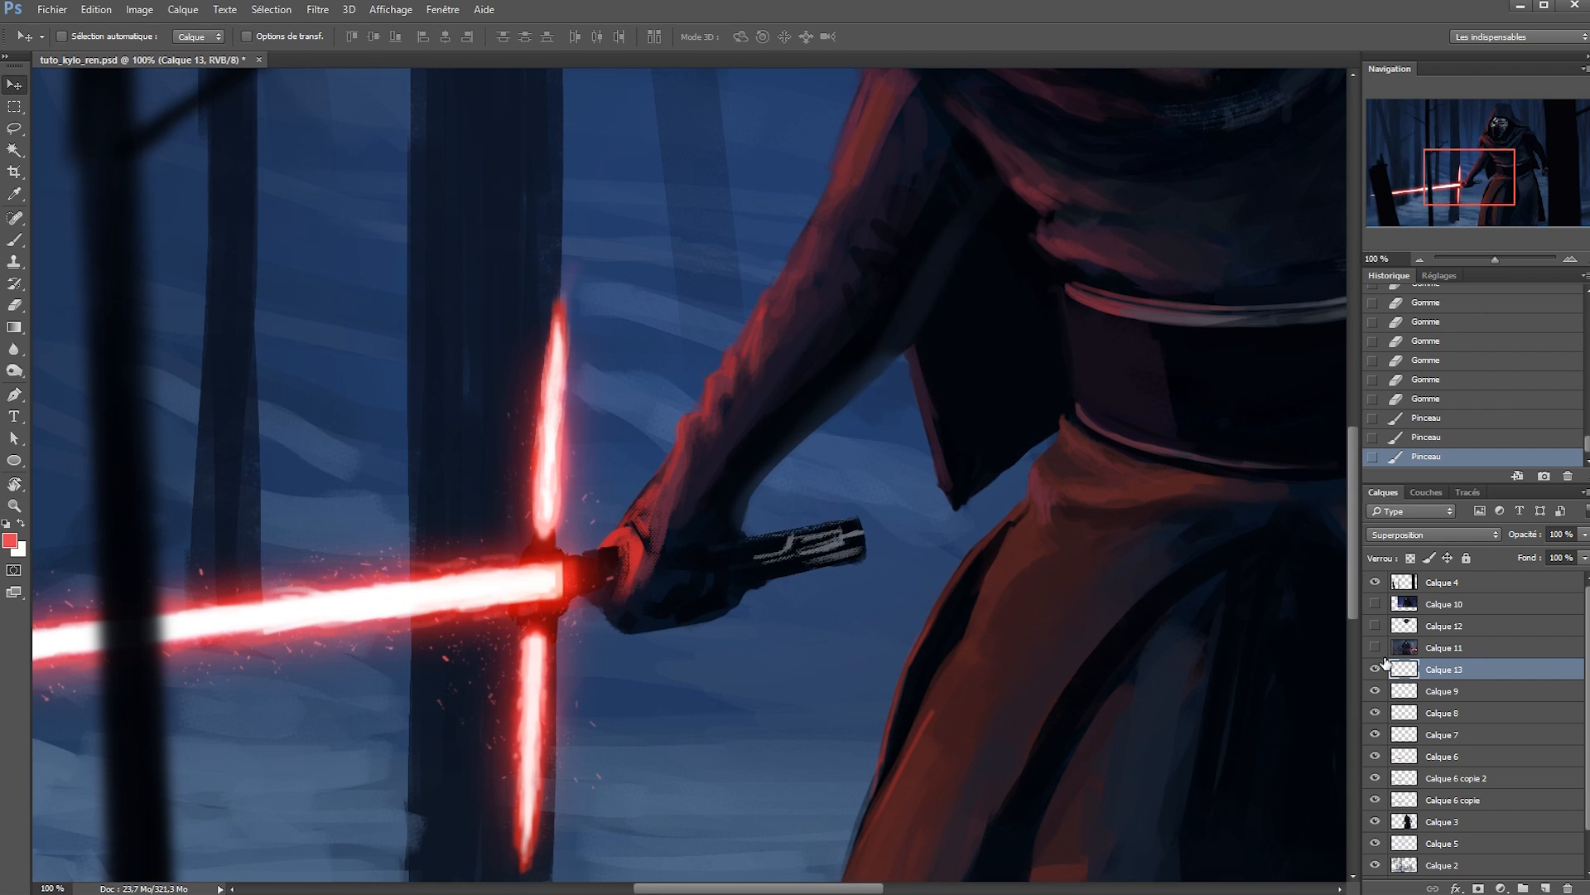
pyautogui.click(1408, 689)
pyautogui.press('b')
pyautogui.keyDown('alt'); pyautogui.click(558, 570); pyautogui.keyUp('alt')
pyautogui.rightClick(570, 572)
pyautogui.click(675, 648)
pyautogui.click(550, 577)
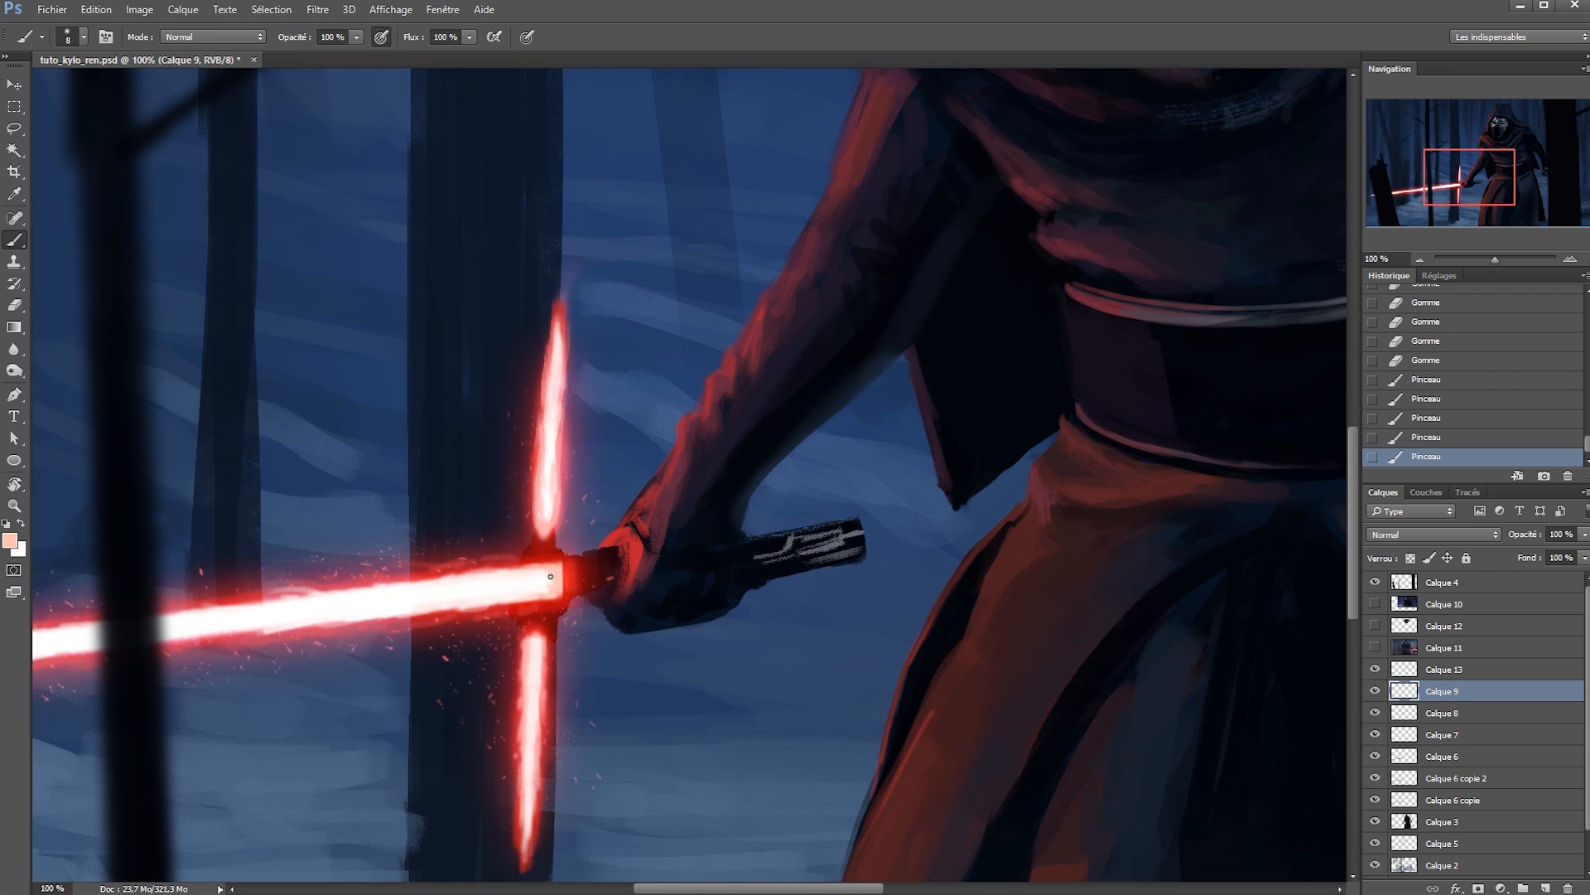
pyautogui.keyDown('alt'); pyautogui.click(555, 578); pyautogui.keyUp('alt')
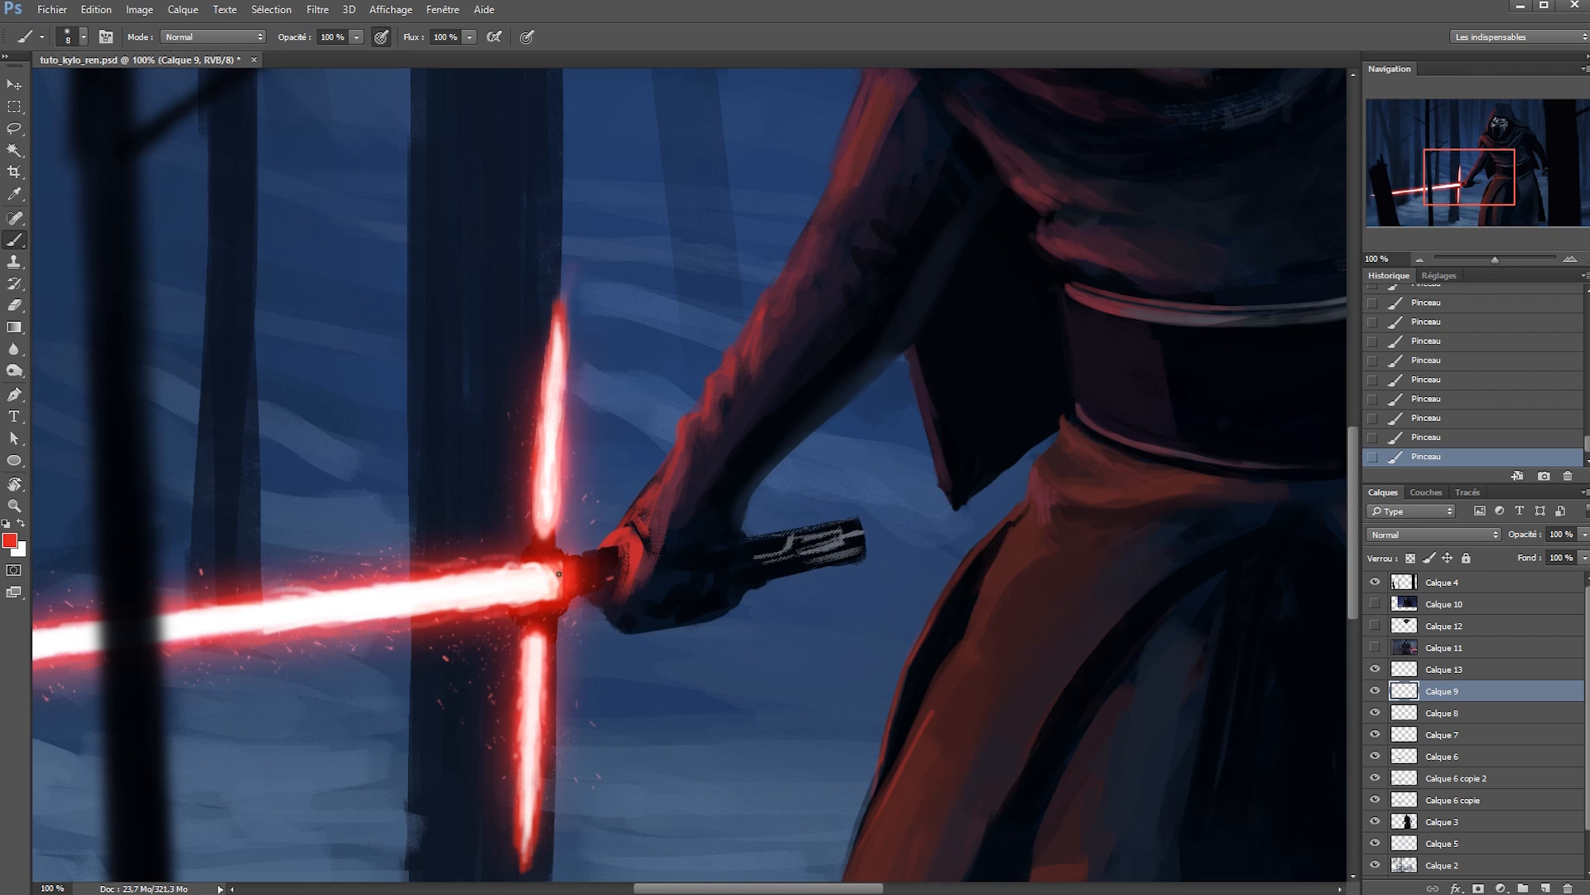
pyautogui.moveTo(560, 577); pyautogui.dragTo(530, 557)
# Sample dark and grey tones and detail the hilt's metal neck between the crossguard and the glove.
pyautogui.keyDown('alt'); pyautogui.click(566, 546); pyautogui.keyUp('alt')
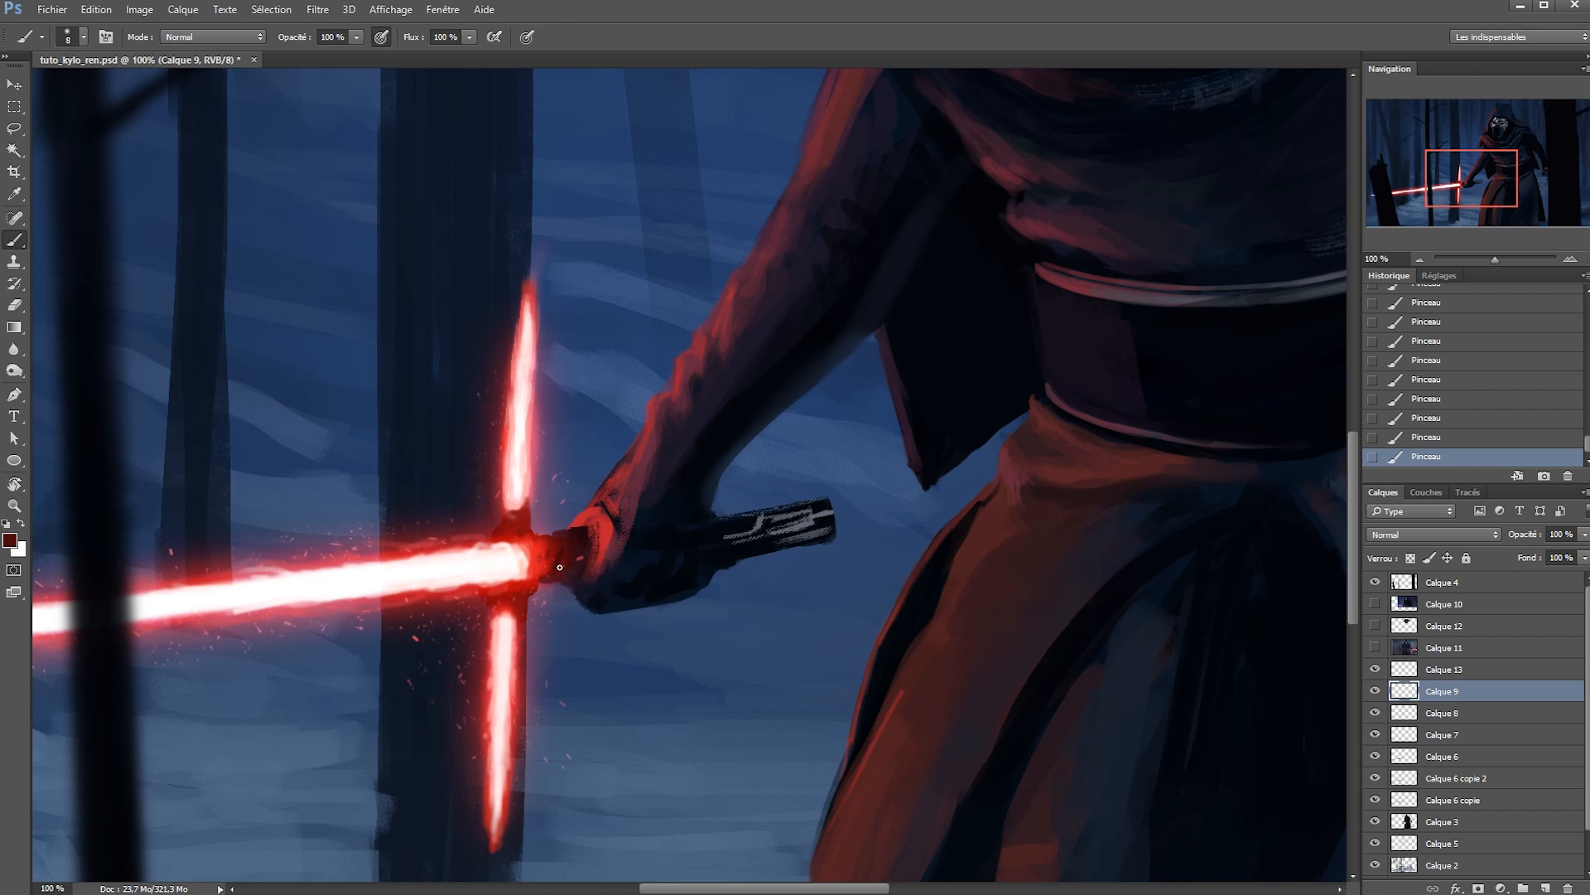
pyautogui.keyDown('alt'); pyautogui.click(783, 524); pyautogui.keyUp('alt')
pyautogui.keyDown('alt'); pyautogui.click(642, 593); pyautogui.keyUp('alt')
pyautogui.keyDown('ctrl'); pyautogui.click(677, 560); pyautogui.keyUp('ctrl')
pyautogui.keyDown('alt'); pyautogui.click(507, 650); pyautogui.keyUp('alt')
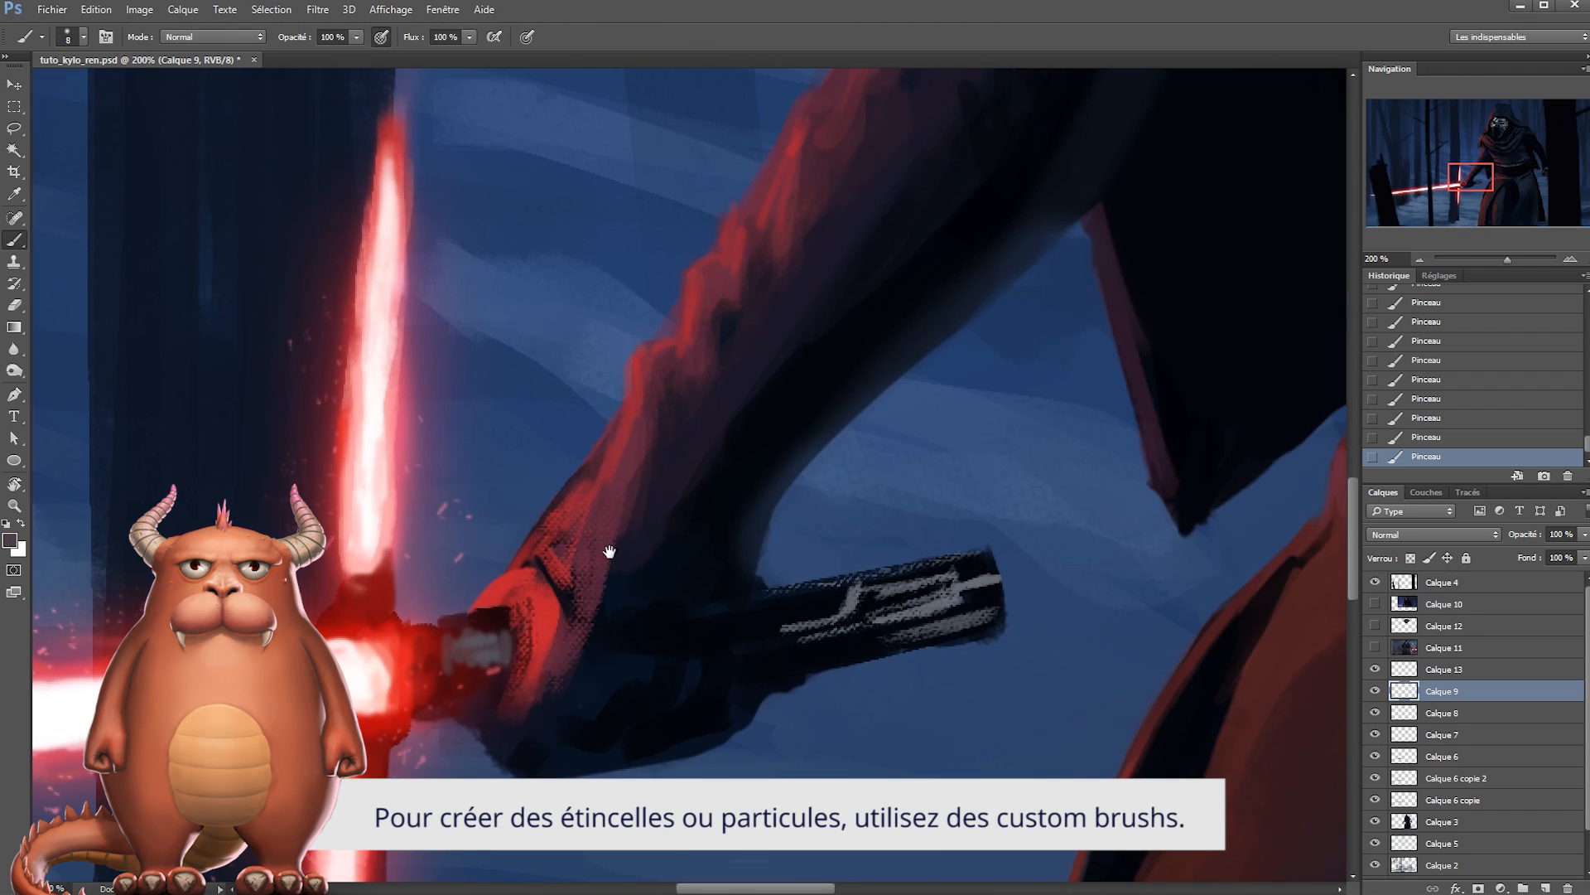
pyautogui.moveTo(609, 551); pyautogui.dragTo(746, 402)
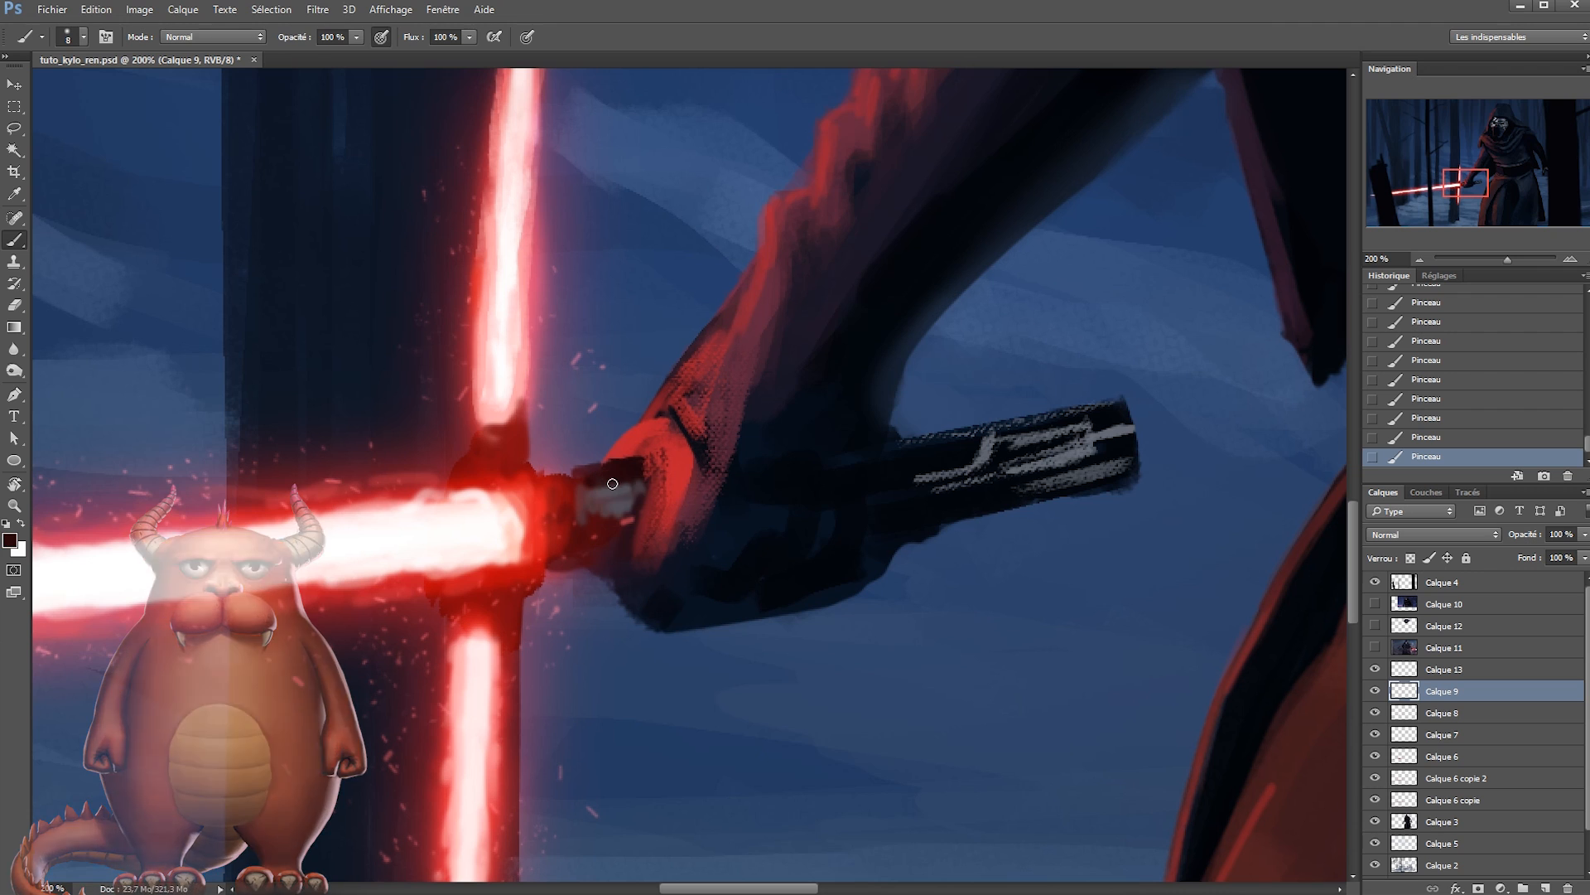
pyautogui.keyDown('alt'); pyautogui.click(647, 534); pyautogui.keyUp('alt')
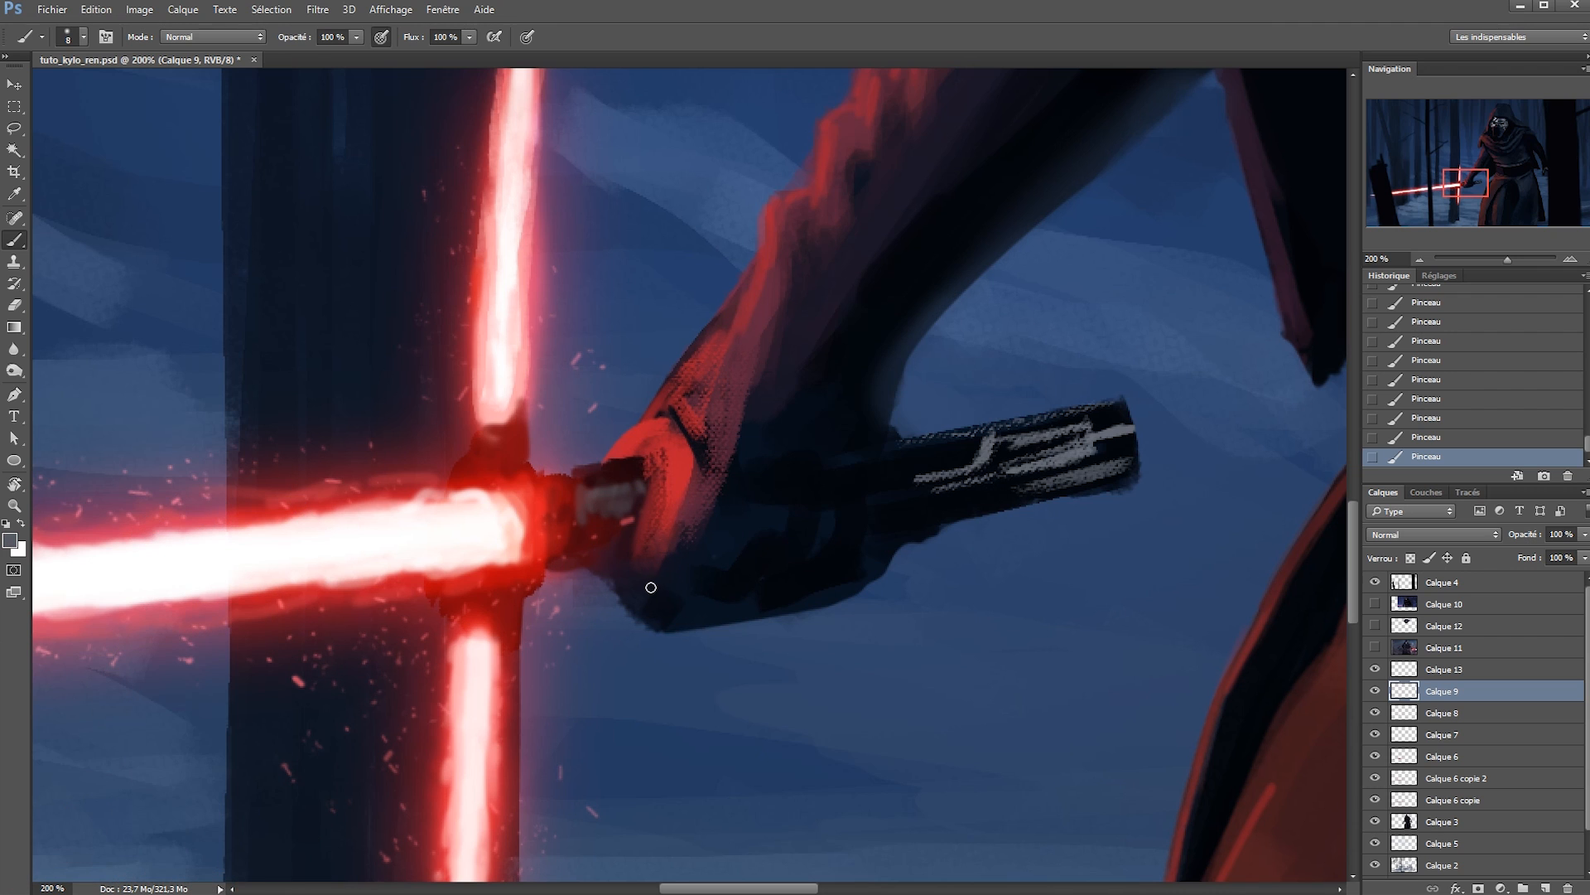
# Paint soft grey highlights on the gloved fingers beneath the hilt and erase the excess.
pyautogui.moveTo(642, 592); pyautogui.dragTo(672, 582)
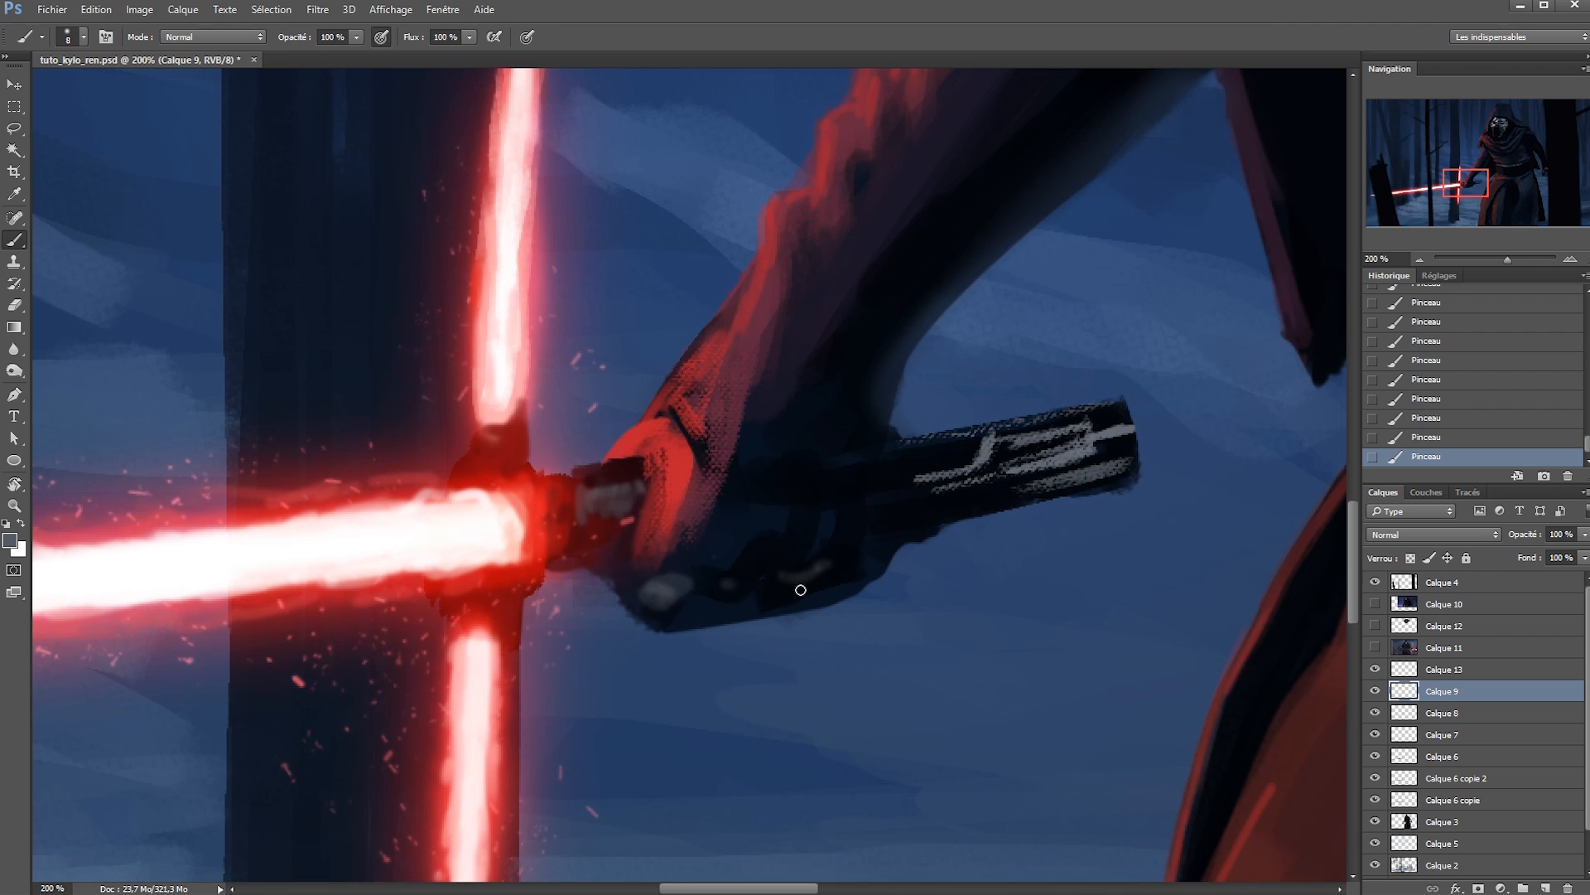
pyautogui.keyDown('alt'); pyautogui.click(749, 579); pyautogui.keyUp('alt')
pyautogui.keyDown('alt'); pyautogui.click(884, 448); pyautogui.keyUp('alt')
pyautogui.keyDown('ctrl'); pyautogui.click(638, 589); pyautogui.keyUp('ctrl')
pyautogui.keyDown('alt'); pyautogui.click(644, 562); pyautogui.keyUp('alt')
pyautogui.press('e')
pyautogui.moveTo(617, 592); pyautogui.dragTo(663, 585)
pyautogui.keyDown('alt'); pyautogui.click(661, 580); pyautogui.keyUp('alt')
pyautogui.keyDown('alt'); pyautogui.click(643, 487); pyautogui.keyUp('alt')
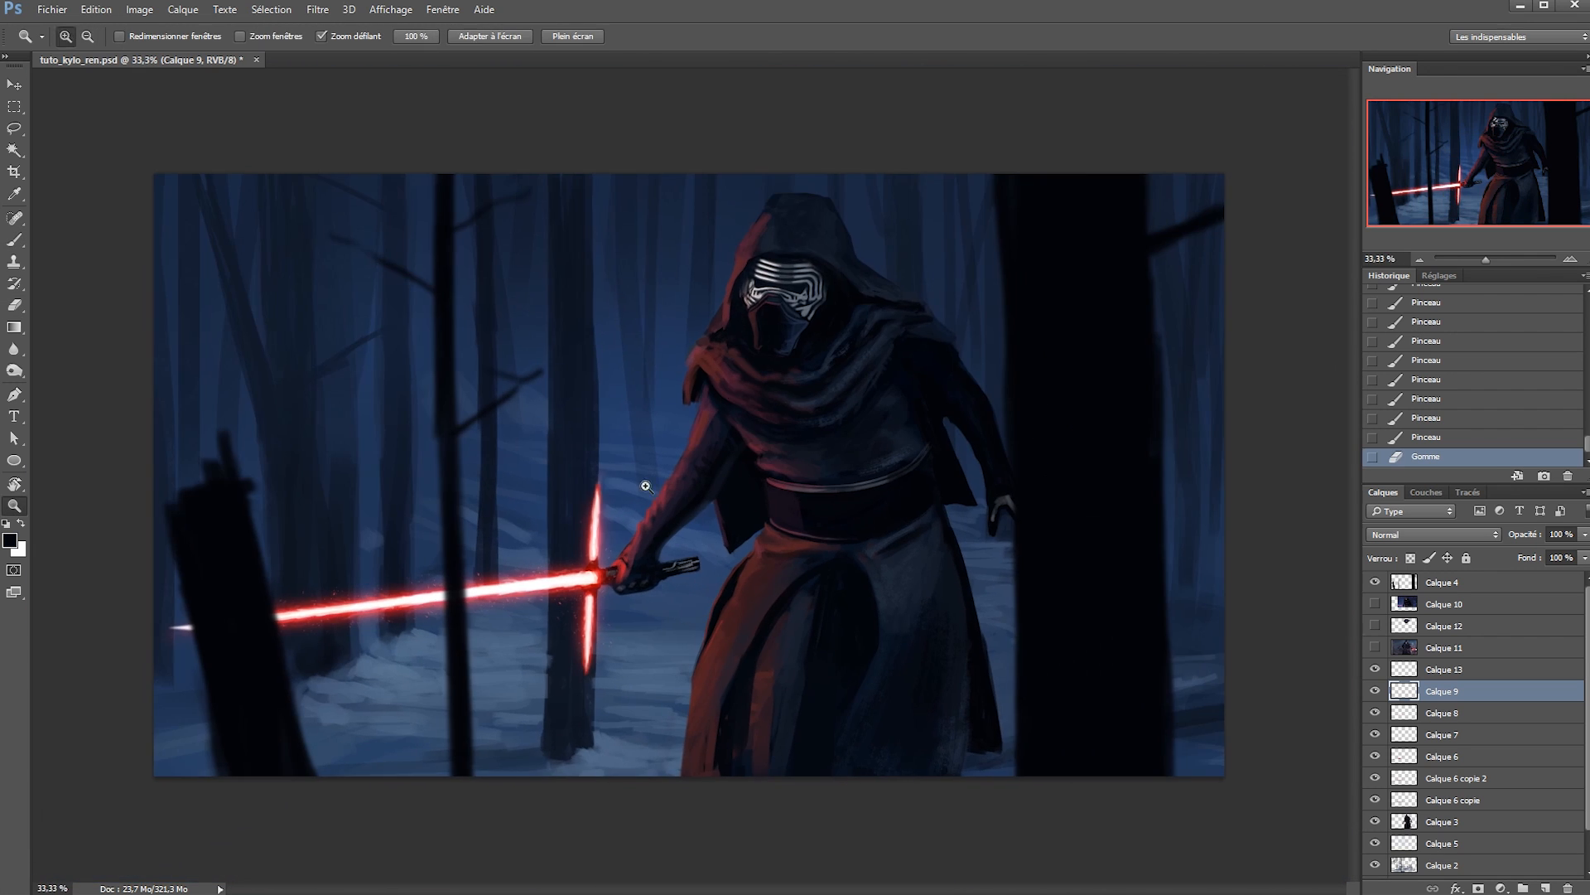
# Apply Liquify to the figure on Calque 3 and lasso the cape edge beside the far hand.
pyautogui.keyDown('alt'); pyautogui.click(788, 478); pyautogui.keyUp('alt')
pyautogui.hotkey('ctrl', 's')
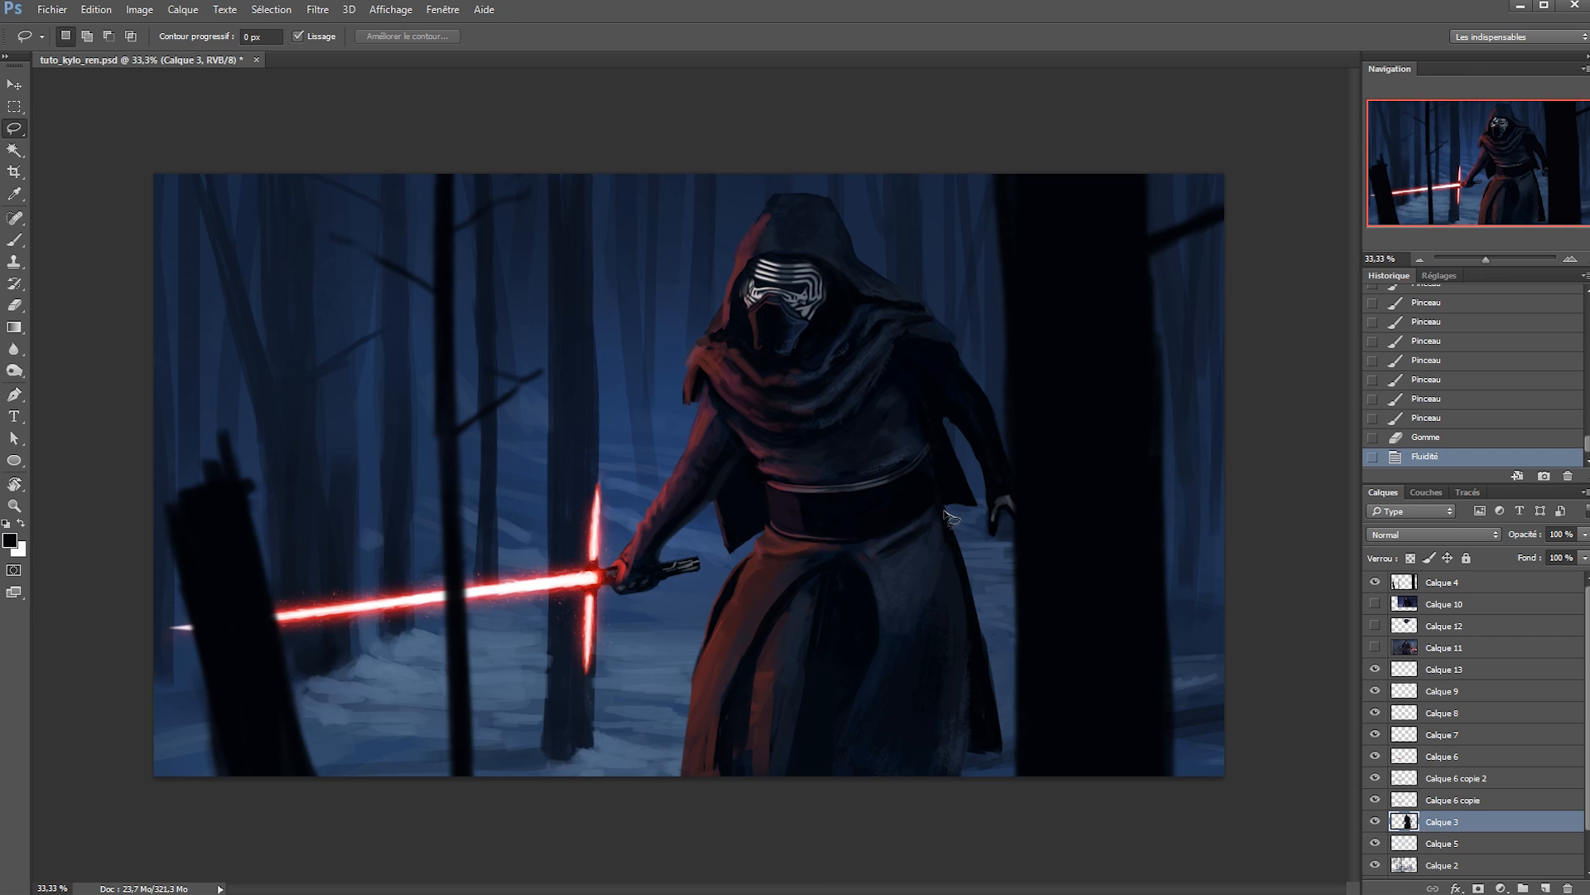
pyautogui.moveTo(945, 518)
pyautogui.mouseDown()
pyautogui.moveTo(1027, 774)
pyautogui.moveTo(948, 522)
pyautogui.mouseUp()
pyautogui.hotkey('ctrl', 'j')
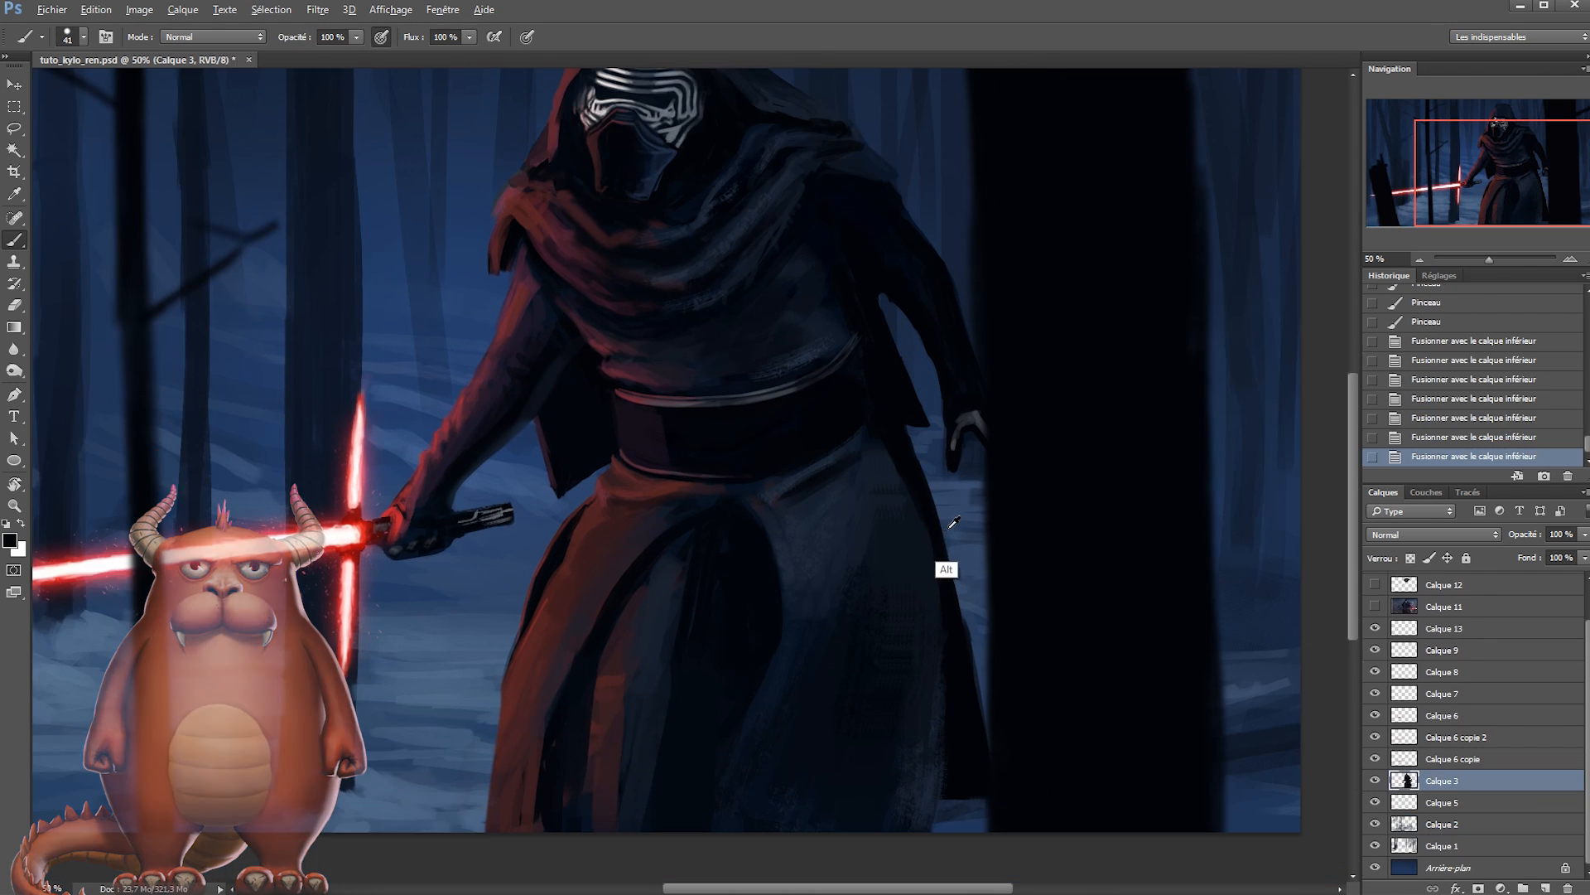
# Paint dark strokes along the cape hanging behind the skirt on Calque 3 to clean its edge, and save the document.
pyautogui.moveTo(936, 543); pyautogui.dragTo(959, 596)
pyautogui.moveTo(940, 518); pyautogui.dragTo(968, 617)
pyautogui.moveTo(944, 547); pyautogui.dragTo(952, 582)
pyautogui.moveTo(971, 641)
pyautogui.mouseDown()
pyautogui.moveTo(992, 745)
pyautogui.moveTo(940, 691)
pyautogui.mouseUp()
pyautogui.moveTo(939, 691); pyautogui.dragTo(963, 646)
pyautogui.moveTo(885, 422)
pyautogui.mouseDown()
pyautogui.moveTo(913, 515)
pyautogui.moveTo(887, 422)
pyautogui.moveTo(903, 475)
pyautogui.mouseUp()
pyautogui.hotkey('ctrl', 's')
# Liquify the figure on Calque 3, pushing the saber-side hip of the robe outward.
pyautogui.click(352, 137)
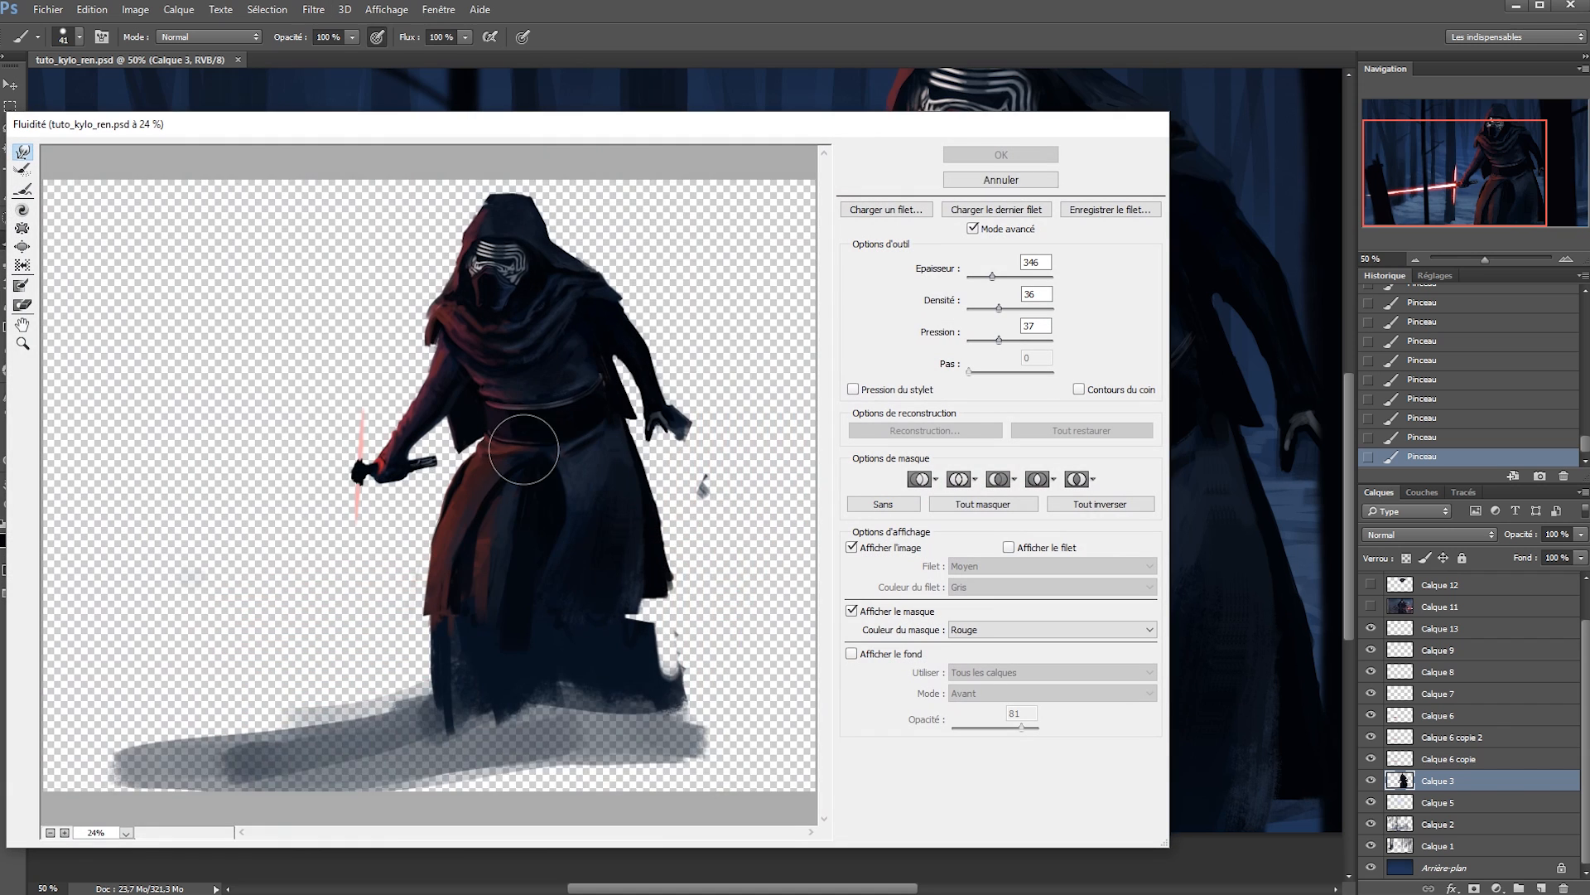
pyautogui.scroll(1, 525, 439)
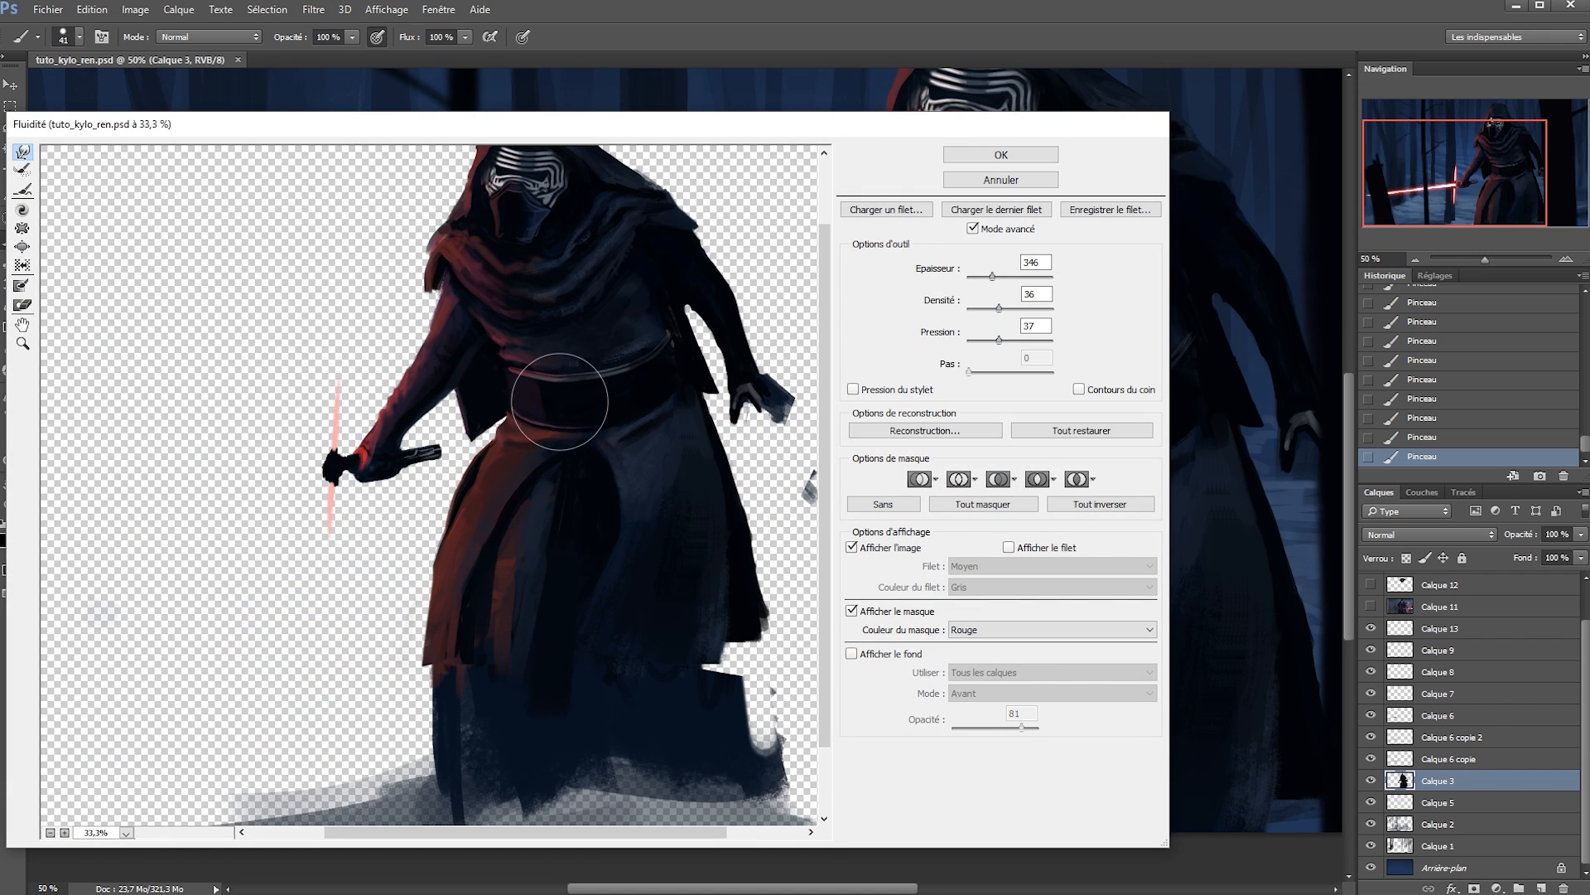
pyautogui.moveTo(545, 430); pyautogui.dragTo(495, 433)
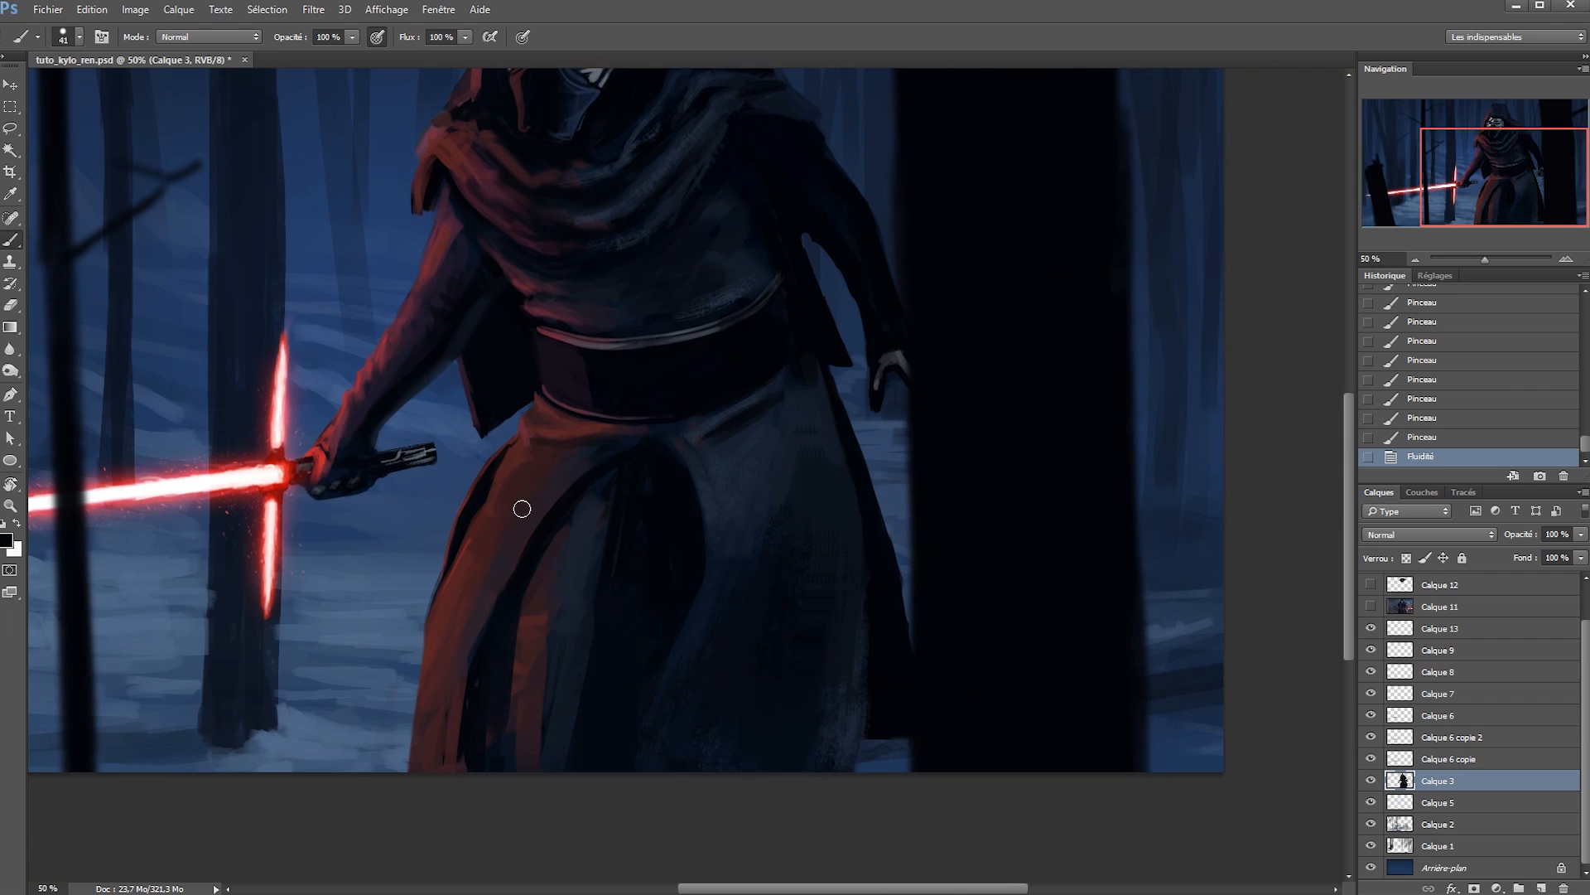
# Paint dark fold strokes down the saber-side edge of the skirt with a smaller brush and blend in a sampled robe tone.
pyautogui.rightClick(522, 508)
pyautogui.click(618, 540)
pyautogui.moveTo(486, 486); pyautogui.dragTo(456, 567)
pyautogui.moveTo(463, 547); pyautogui.dragTo(447, 588)
pyautogui.moveTo(459, 563); pyautogui.dragTo(439, 613)
pyautogui.moveTo(453, 580)
pyautogui.mouseDown()
pyautogui.moveTo(433, 634)
pyautogui.moveTo(435, 605)
pyautogui.mouseUp()
pyautogui.keyDown('alt'); pyautogui.click(519, 483); pyautogui.keyUp('alt')
pyautogui.hotkey('ctrl', 's')
pyautogui.moveTo(519, 525)
pyautogui.mouseDown()
pyautogui.moveTo(518, 468)
pyautogui.moveTo(510, 501)
pyautogui.mouseUp()
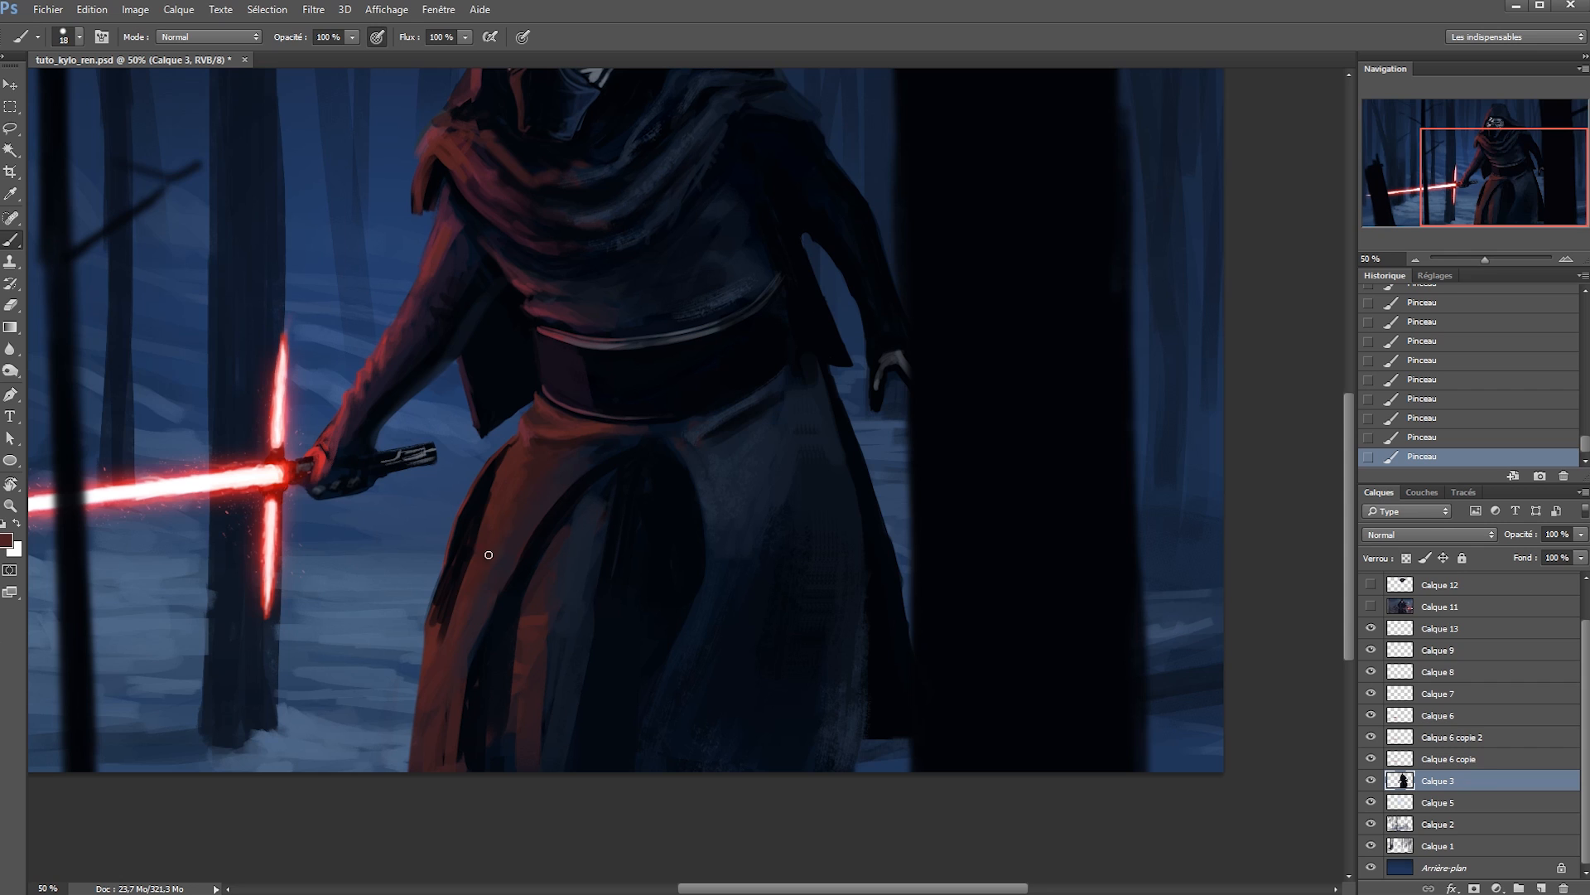
# Extend the skirt's red-lit hem outward and blend sampled reds along its saber-side fold.
pyautogui.moveTo(437, 644)
pyautogui.mouseDown()
pyautogui.moveTo(420, 696)
pyautogui.moveTo(466, 602)
pyautogui.moveTo(397, 766)
pyautogui.mouseUp()
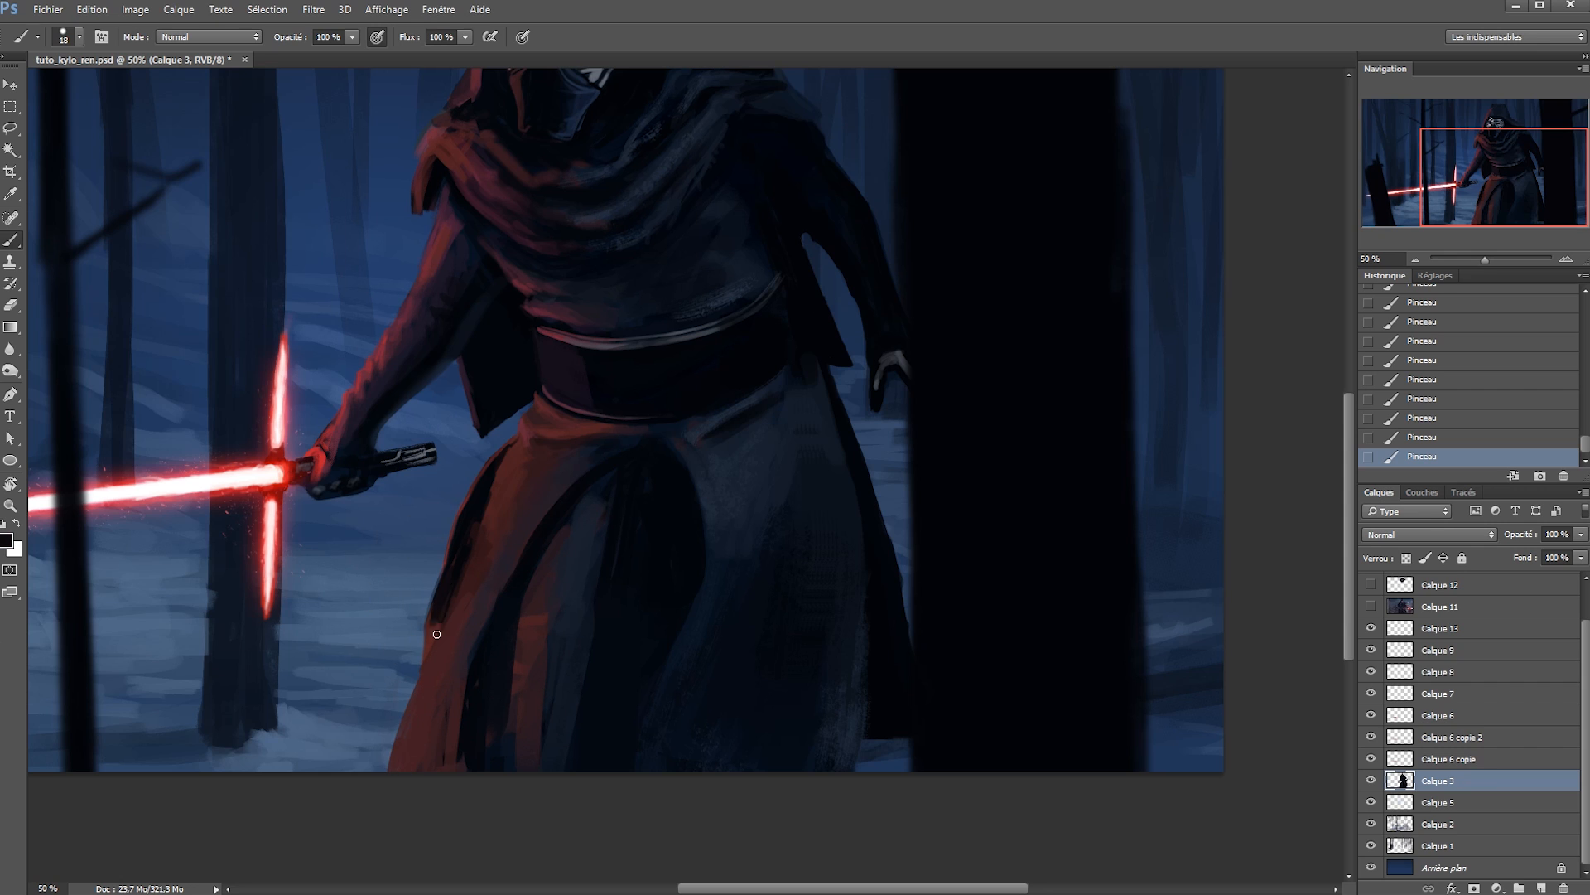
pyautogui.keyDown('alt'); pyautogui.click(473, 598); pyautogui.keyUp('alt')
pyautogui.keyDown('alt'); pyautogui.click(330, 487); pyautogui.keyUp('alt')
pyautogui.moveTo(498, 550); pyautogui.dragTo(427, 659)
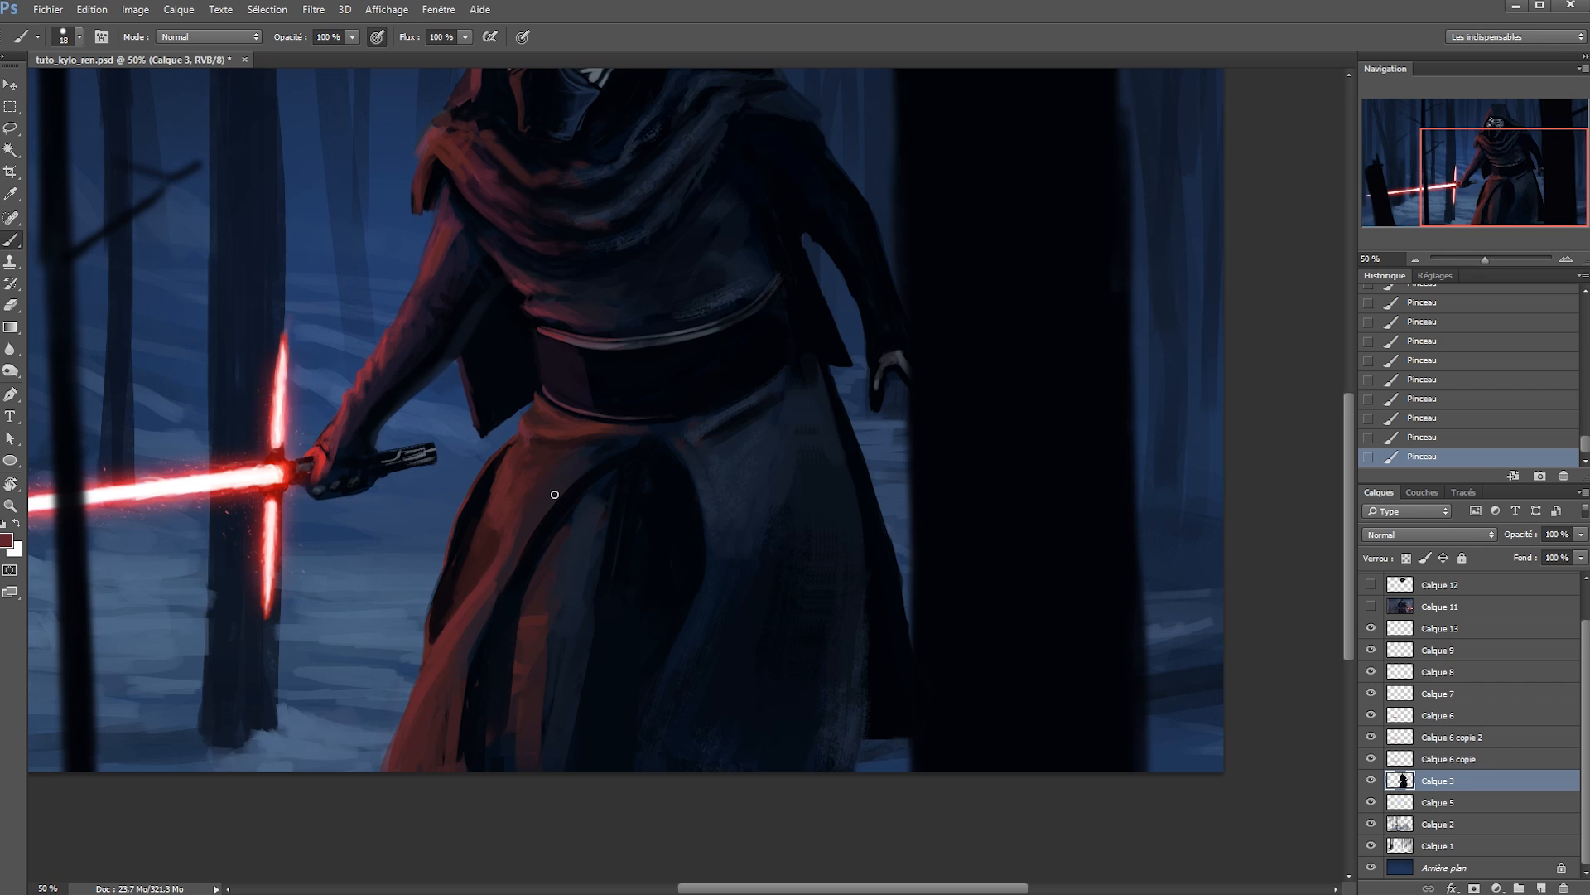
# Paint long blue-grey and dark fold strokes down the skirt's central opening using sampled tones.
pyautogui.keyDown('alt'); pyautogui.click(604, 576); pyautogui.keyUp('alt')
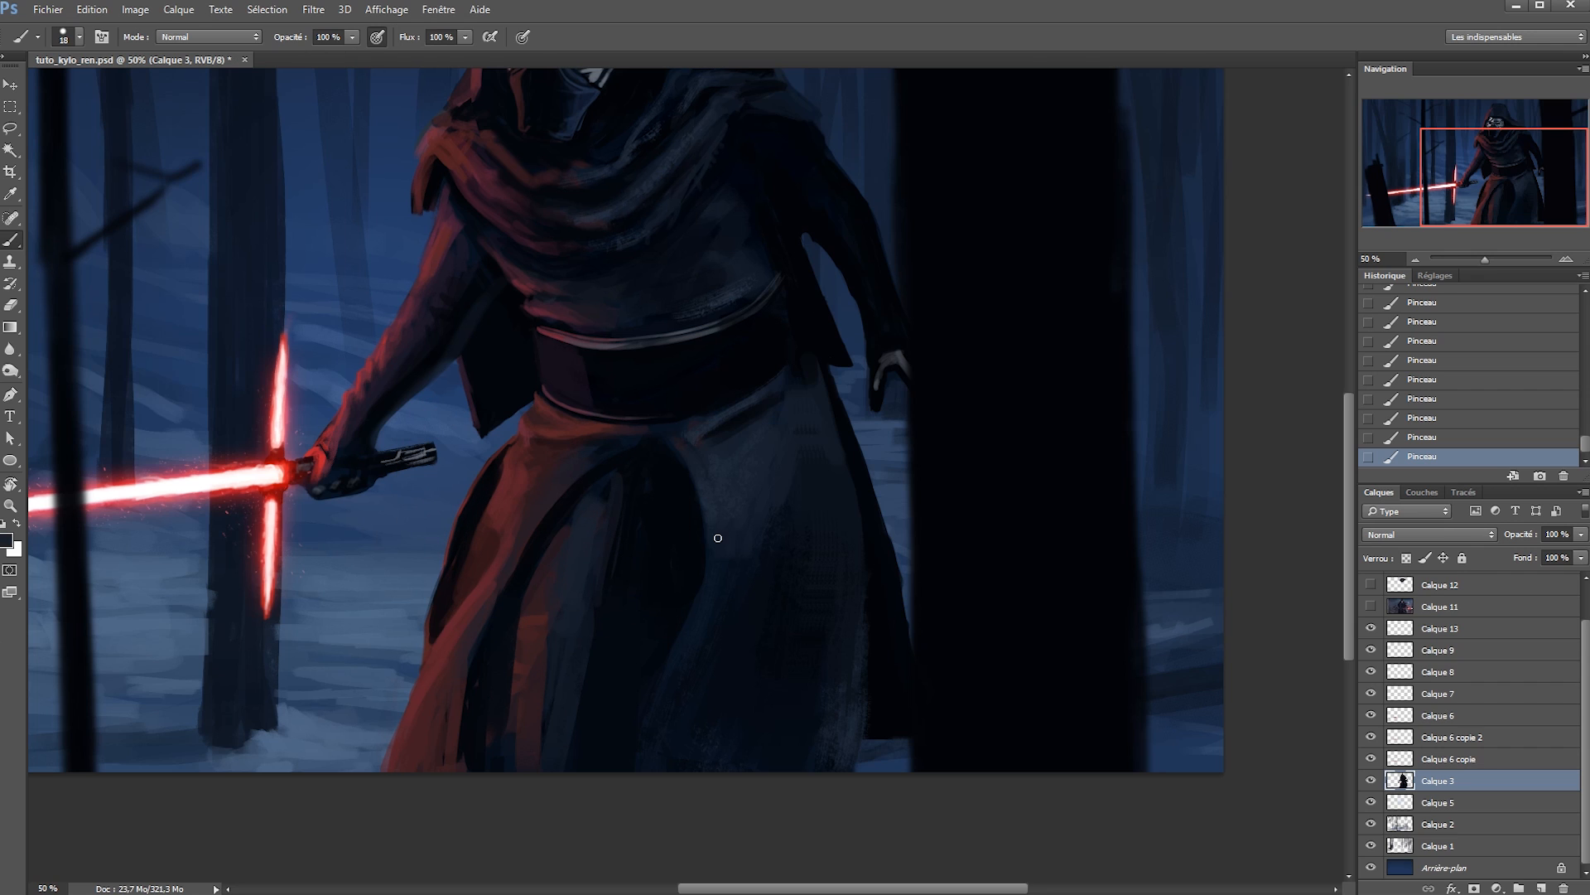
pyautogui.keyDown('alt'); pyautogui.click(619, 448); pyautogui.keyUp('alt')
pyautogui.moveTo(629, 447)
pyautogui.mouseDown()
pyautogui.moveTo(589, 490)
pyautogui.moveTo(601, 510)
pyautogui.mouseUp()
pyautogui.moveTo(638, 451); pyautogui.dragTo(602, 615)
pyautogui.moveTo(640, 481); pyautogui.dragTo(589, 706)
pyautogui.moveTo(604, 617); pyautogui.dragTo(593, 763)
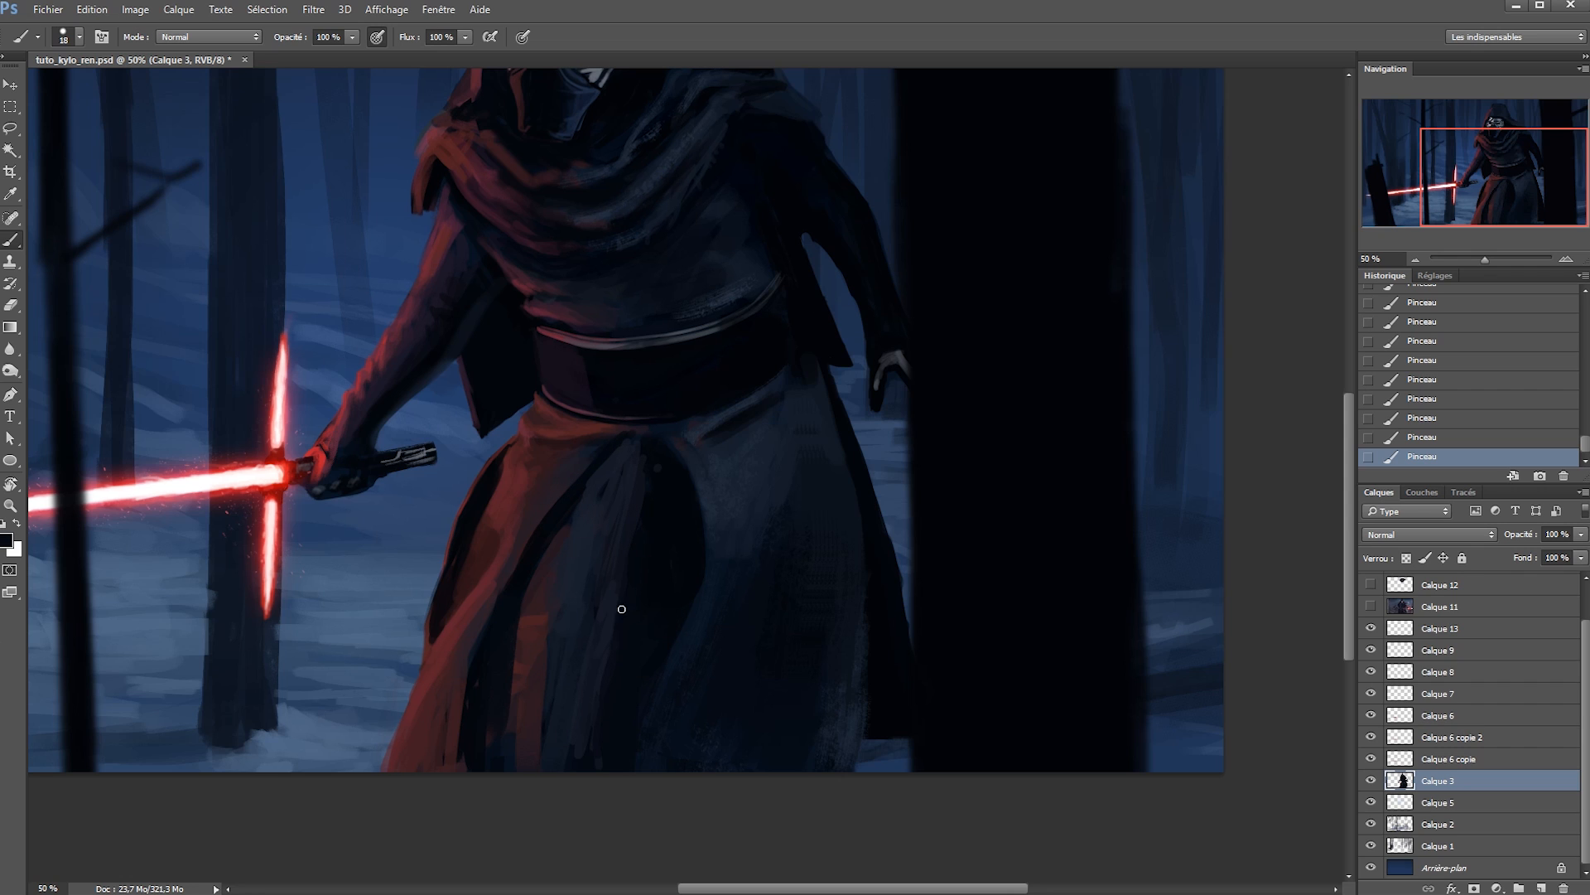
pyautogui.moveTo(625, 540)
pyautogui.keyDown('alt'); pyautogui.mouseDown()
pyautogui.moveTo(653, 544)
pyautogui.moveTo(617, 542)
pyautogui.mouseUp(); pyautogui.keyUp('alt')
pyautogui.hotkey('ctrl', 's')
# Paint sampled dark red and black strokes to define the red-lit folds of the skirt's lower saber side.
pyautogui.moveTo(500, 603)
pyautogui.mouseDown()
pyautogui.moveTo(458, 731)
pyautogui.moveTo(499, 606)
pyautogui.mouseUp()
pyautogui.keyDown('alt'); pyautogui.click(479, 667); pyautogui.keyUp('alt')
pyautogui.hotkey('ctrl', 's')
pyautogui.moveTo(476, 600); pyautogui.dragTo(564, 530)
pyautogui.keyDown('alt'); pyautogui.click(564, 529); pyautogui.keyUp('alt')
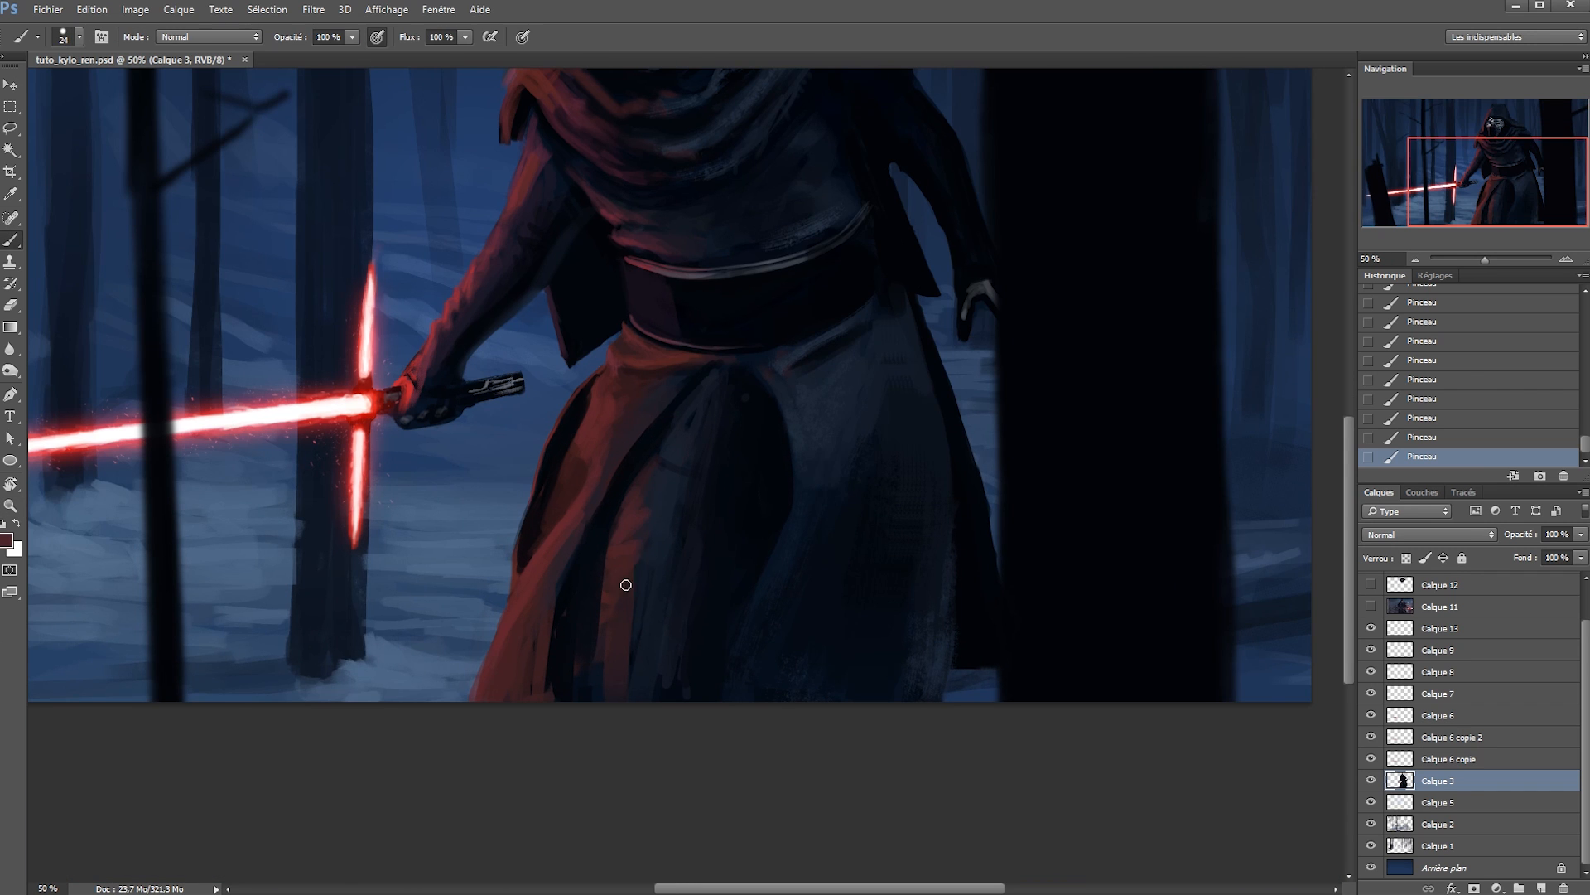
pyautogui.moveTo(626, 585); pyautogui.dragTo(457, 671)
pyautogui.moveTo(515, 667); pyautogui.dragTo(504, 735)
pyautogui.moveTo(517, 617)
pyautogui.mouseDown()
pyautogui.moveTo(497, 778)
pyautogui.moveTo(489, 738)
pyautogui.moveTo(468, 733)
pyautogui.mouseUp()
pyautogui.keyDown('alt'); pyautogui.click(511, 735); pyautogui.keyUp('alt')
pyautogui.moveTo(454, 602); pyautogui.dragTo(576, 587)
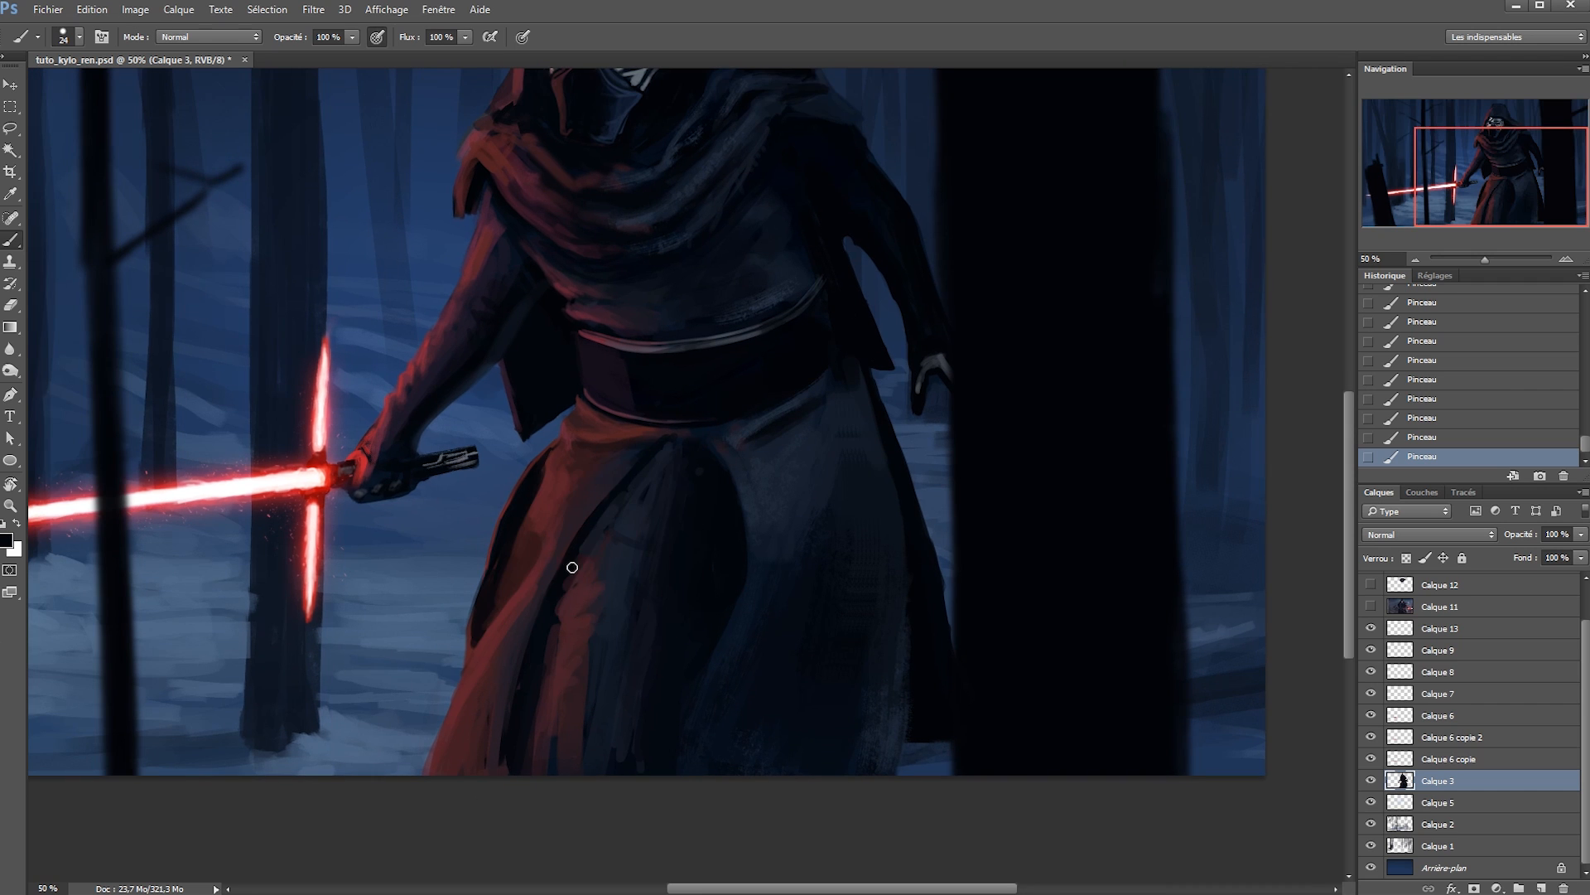
# Paint blue-grey strokes along the far edge of the skirt's central opening and reduce the brush size.
pyautogui.keyDown('alt'); pyautogui.click(721, 495); pyautogui.keyUp('alt')
pyautogui.moveTo(728, 492)
pyautogui.mouseDown()
pyautogui.moveTo(721, 459)
pyautogui.moveTo(692, 440)
pyautogui.mouseUp()
pyautogui.moveTo(741, 588); pyautogui.dragTo(716, 455)
pyautogui.moveTo(744, 530)
pyautogui.mouseDown()
pyautogui.moveTo(721, 462)
pyautogui.moveTo(750, 485)
pyautogui.moveTo(760, 456)
pyautogui.moveTo(737, 477)
pyautogui.mouseUp()
pyautogui.keyDown('alt'); pyautogui.click(722, 460); pyautogui.keyUp('alt')
pyautogui.keyDown('alt'); pyautogui.click(751, 490); pyautogui.keyUp('alt')
pyautogui.keyDown('alt'); pyautogui.click(759, 457); pyautogui.keyUp('alt')
pyautogui.rightClick(730, 467)
pyautogui.click(748, 503)
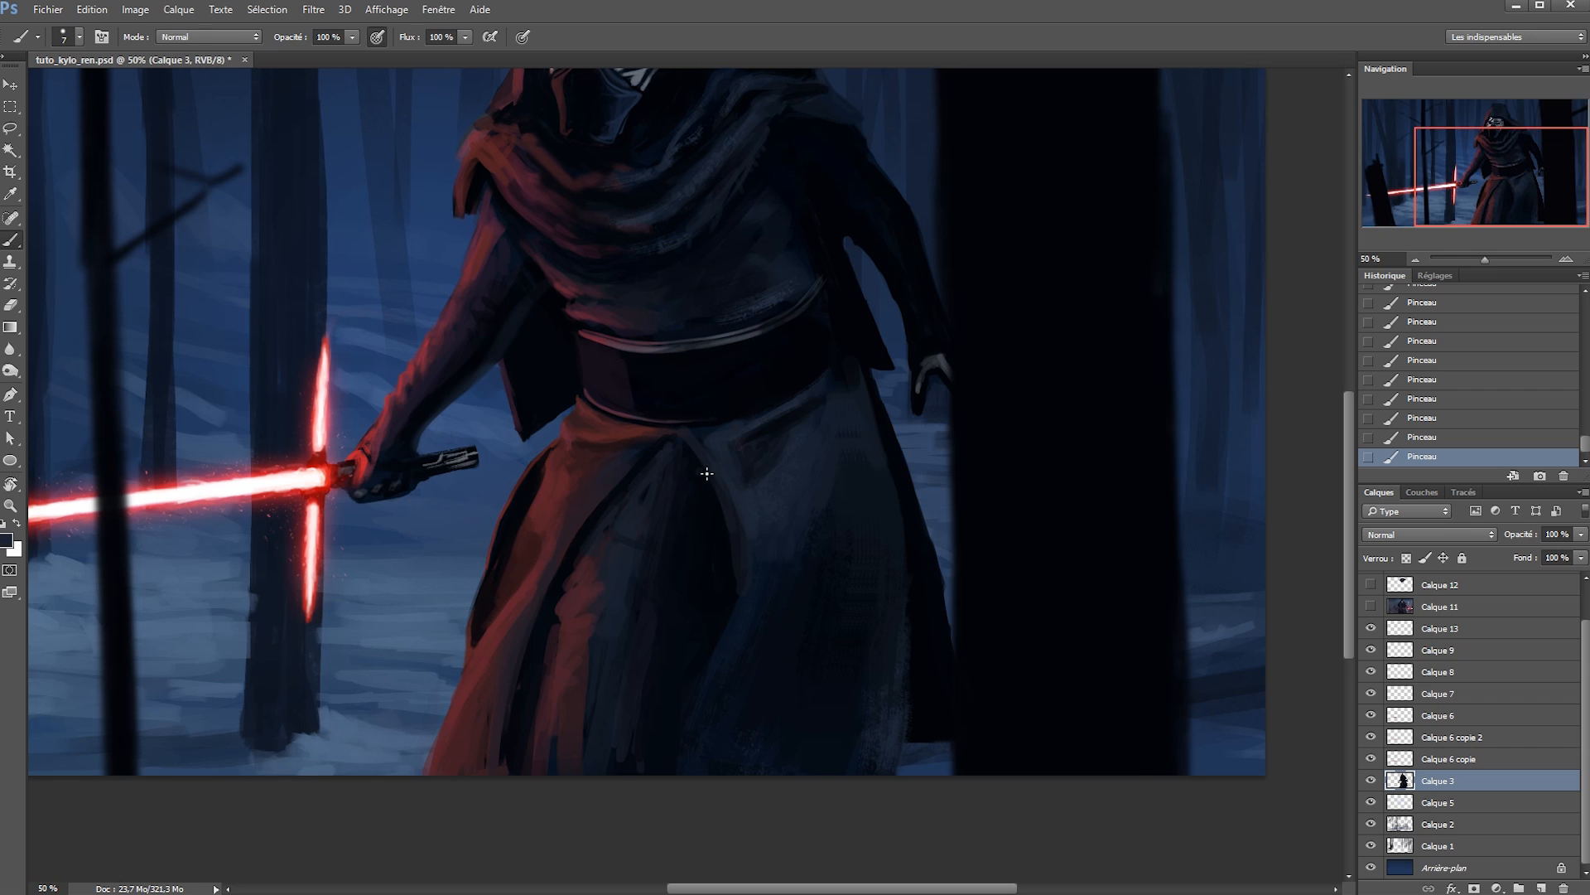
# Outline the peak of the skirt's central opening with thin dark strokes in sampled tones.
pyautogui.keyDown('alt'); pyautogui.click(736, 563); pyautogui.keyUp('alt')
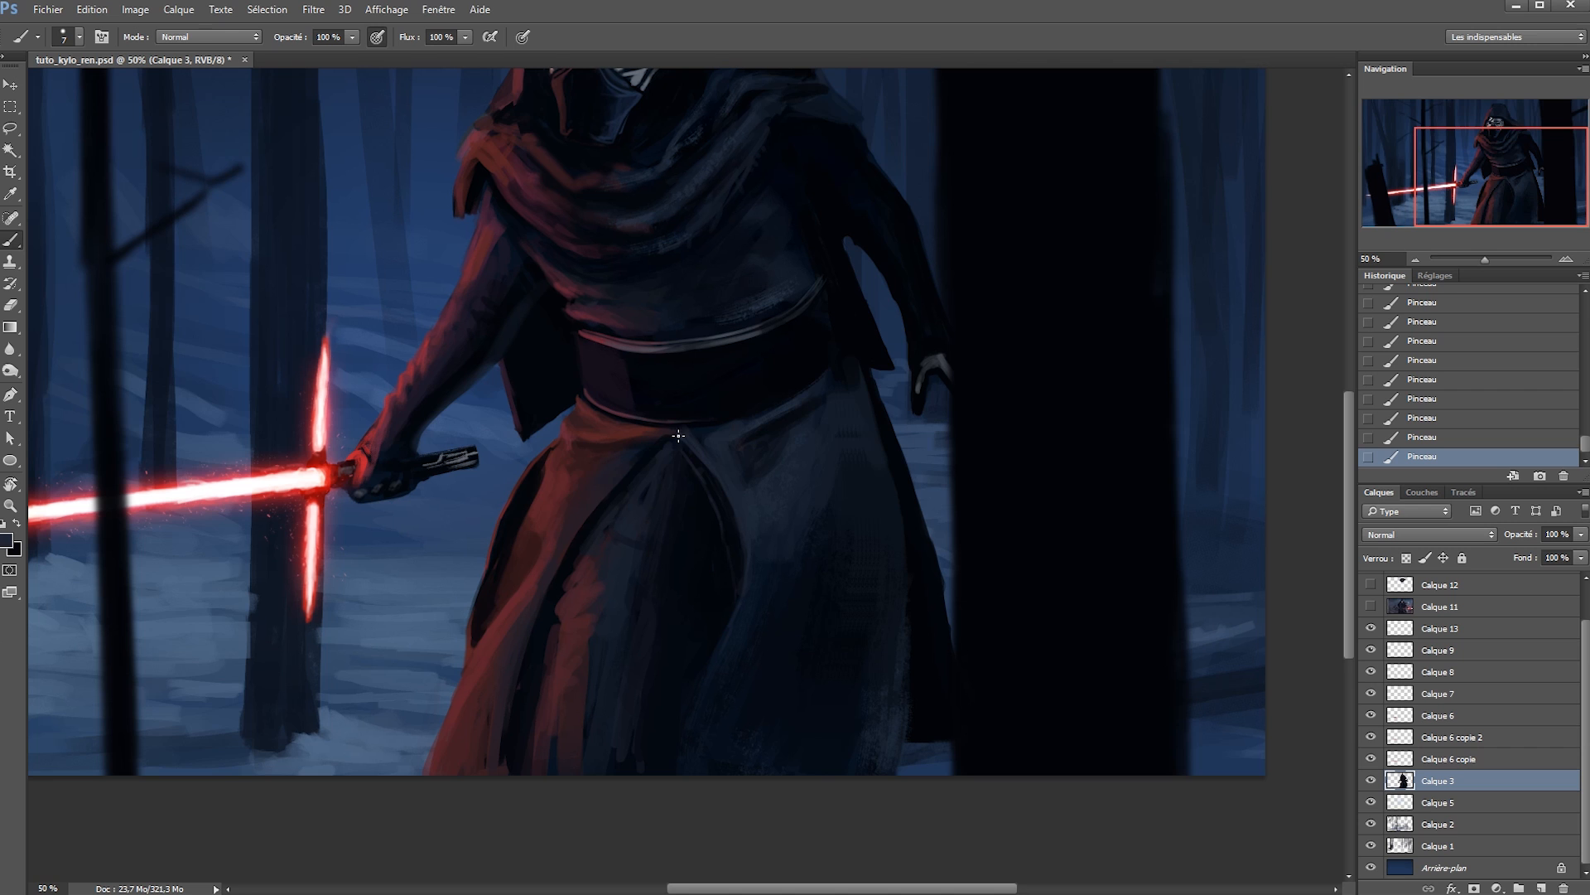
pyautogui.keyDown('alt'); pyautogui.click(693, 506); pyautogui.keyUp('alt')
pyautogui.moveTo(631, 462); pyautogui.dragTo(689, 435)
pyautogui.keyDown('alt'); pyautogui.click(703, 454); pyautogui.keyUp('alt')
pyautogui.keyDown('alt'); pyautogui.rightClick(719, 455); pyautogui.keyUp('alt')
pyautogui.scroll(-3, 786, 548)
pyautogui.scroll(3, 820, 672)
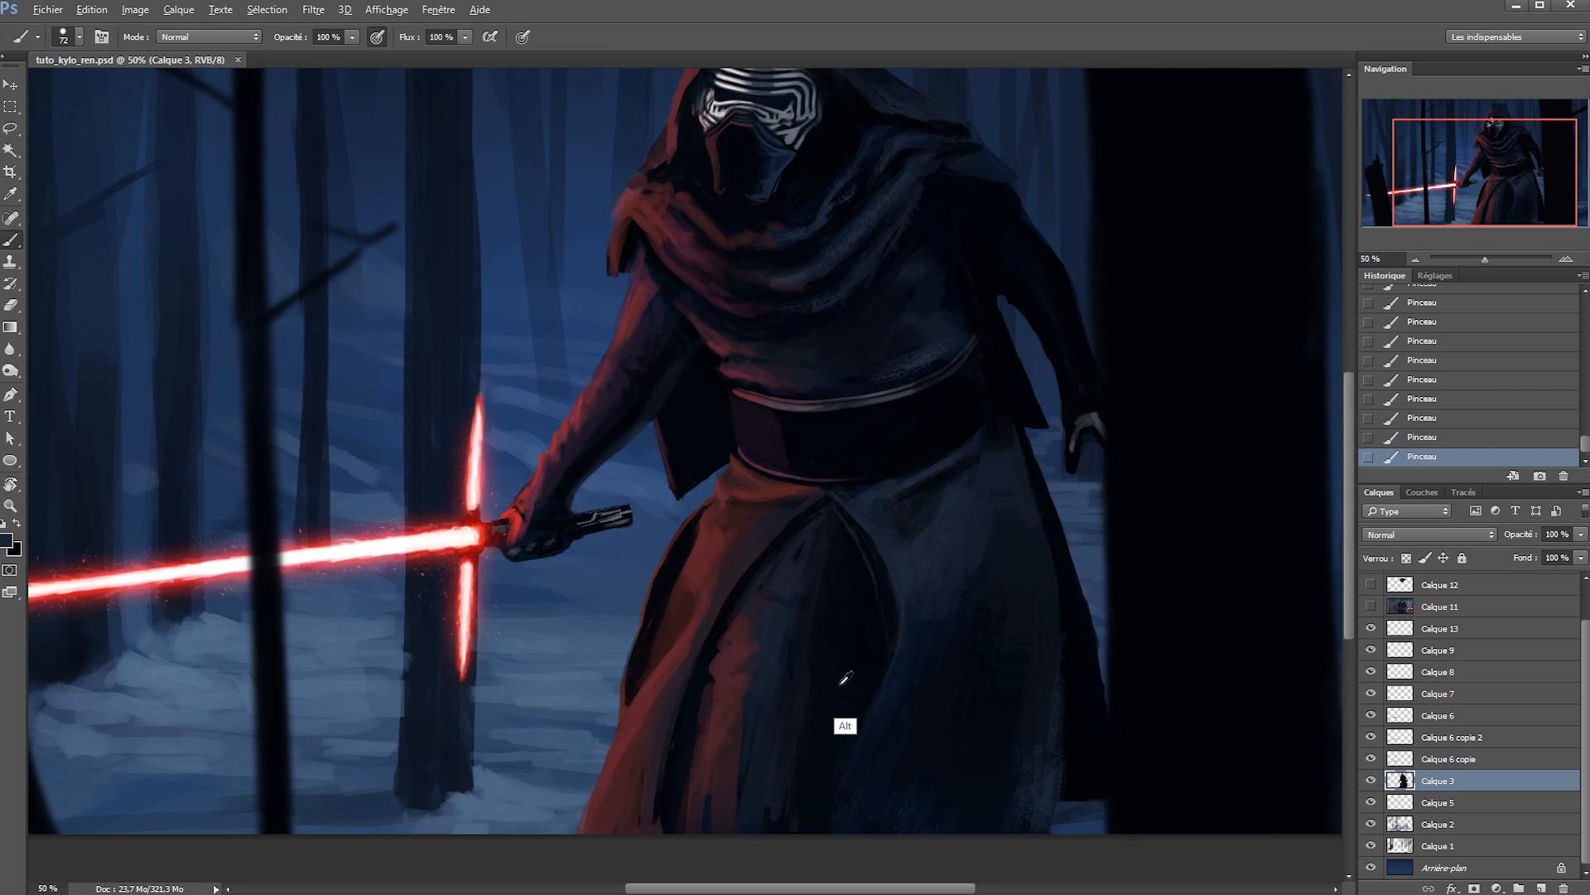
# Resize the brush and refine the folds of the skirt's inner panel with sampled dark tones.
pyautogui.moveTo(837, 690); pyautogui.dragTo(765, 594)
pyautogui.keyDown('alt'); pyautogui.click(645, 727); pyautogui.keyUp('alt')
pyautogui.keyDown('alt'); pyautogui.click(696, 710); pyautogui.keyUp('alt')
pyautogui.moveTo(700, 712); pyautogui.dragTo(704, 684)
pyautogui.keyDown('alt'); pyautogui.rightClick(727, 685); pyautogui.keyUp('alt')
pyautogui.keyDown('alt'); pyautogui.rightClick(750, 538); pyautogui.keyUp('alt')
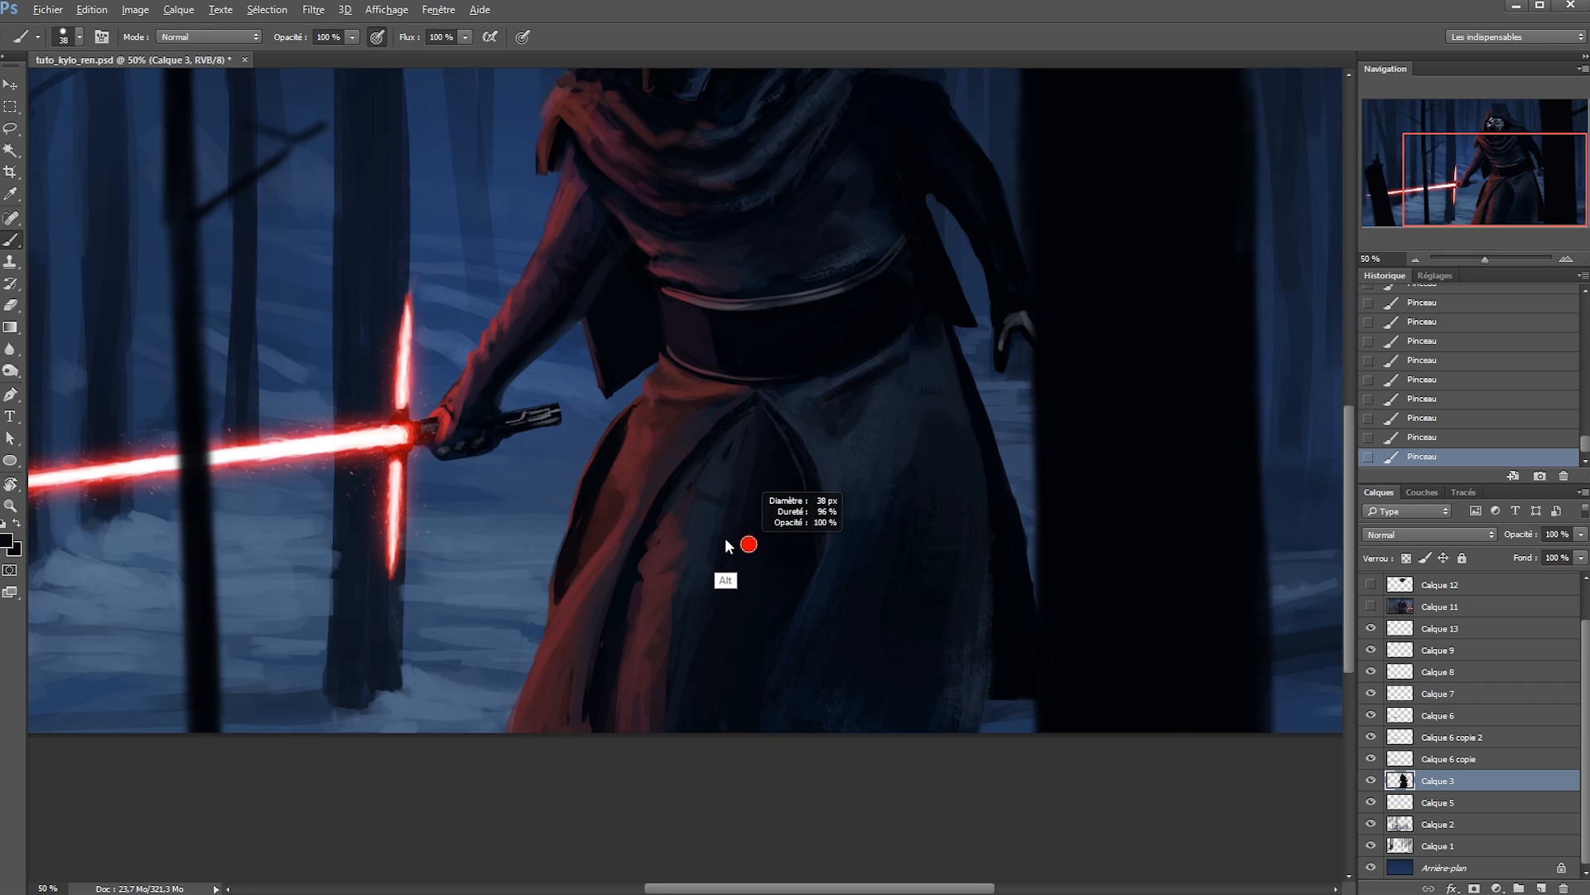
pyautogui.keyDown('alt'); pyautogui.rightClick(695, 572); pyautogui.keyUp('alt')
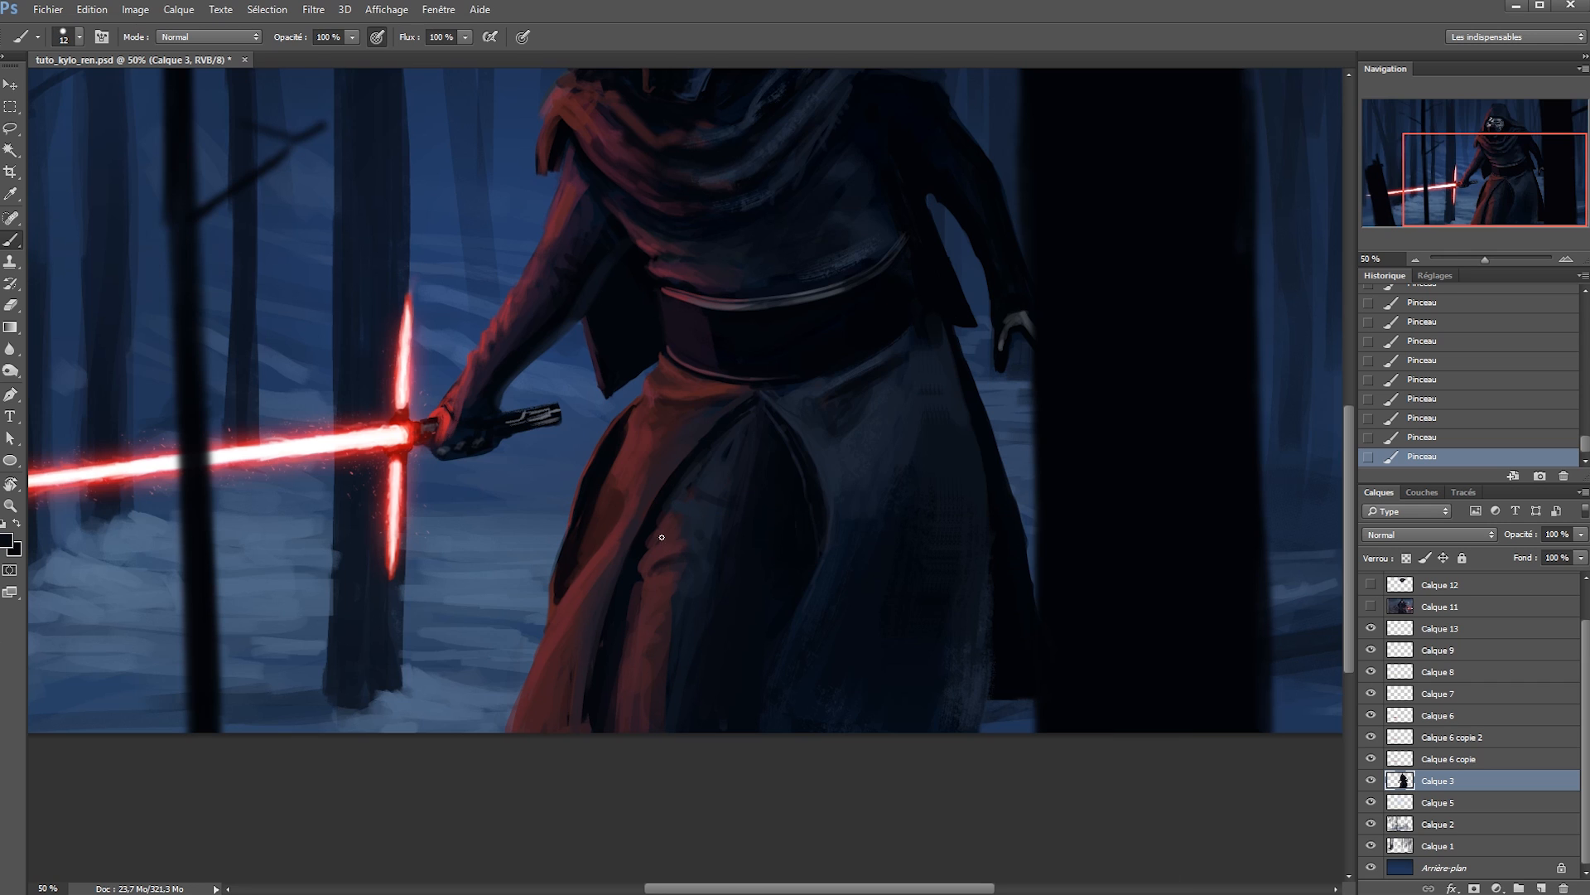
pyautogui.keyDown('alt'); pyautogui.click(692, 506); pyautogui.keyUp('alt')
# Paint dark red strokes along the saber-side edge of the hood with a small brush.
pyautogui.moveTo(825, 145); pyautogui.dragTo(752, 528)
pyautogui.moveTo(644, 283)
pyautogui.mouseDown()
pyautogui.moveTo(682, 327)
pyautogui.moveTo(703, 404)
pyautogui.mouseUp()
pyautogui.keyDown('alt'); pyautogui.rightClick(692, 470); pyautogui.keyUp('alt')
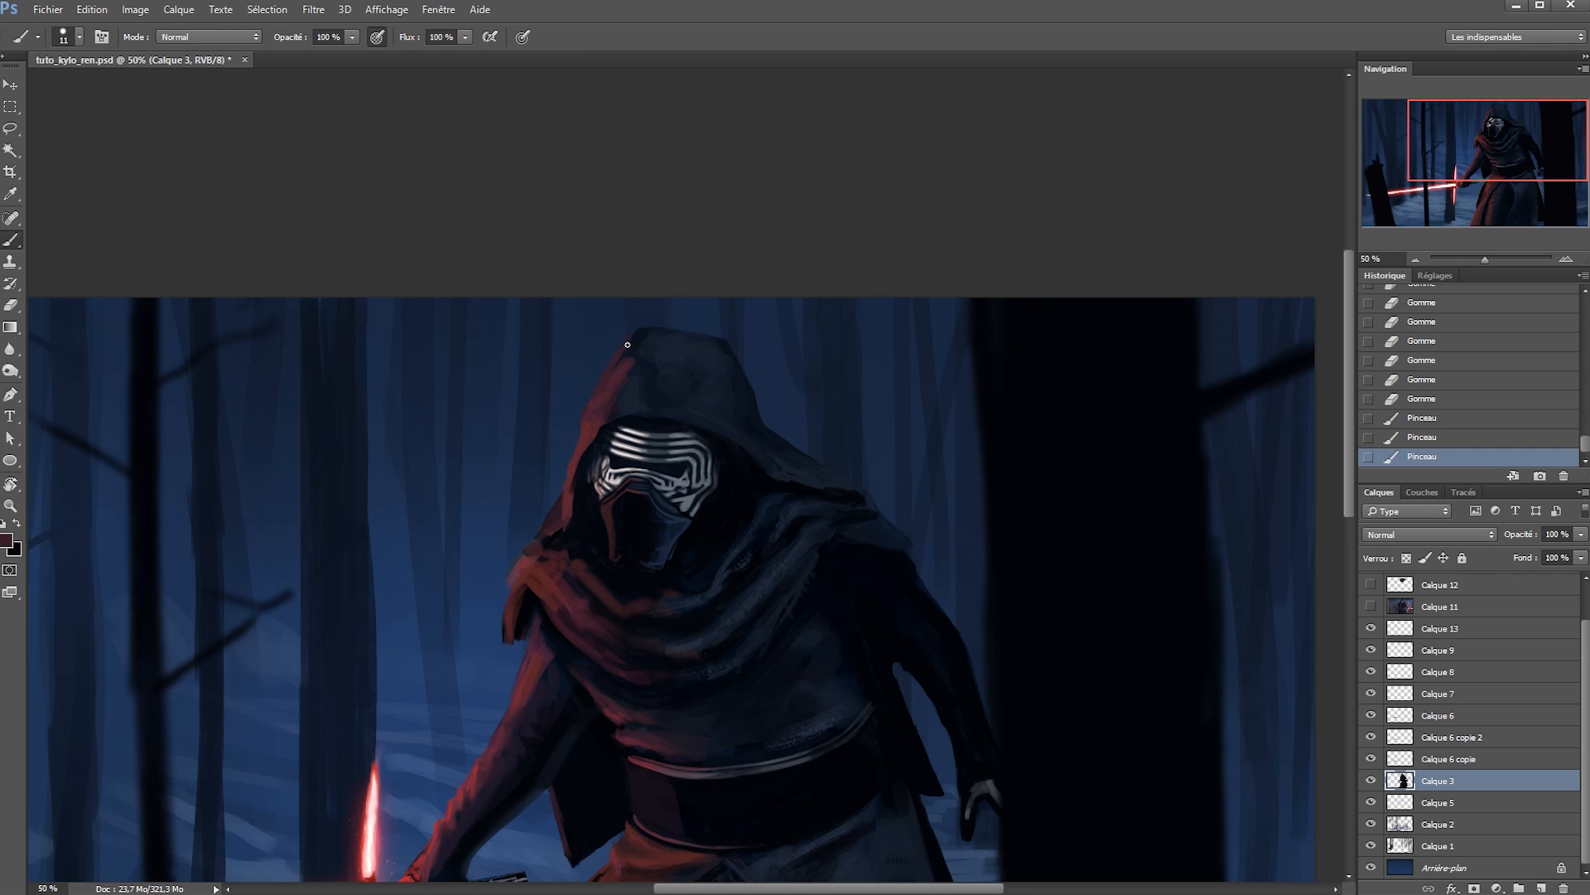
pyautogui.moveTo(628, 345); pyautogui.dragTo(587, 422)
pyautogui.keyDown('alt'); pyautogui.click(637, 344); pyautogui.keyUp('alt')
# Clean the hood's crown and far-side contour by alternating eraser and brush strokes.
pyautogui.press('e')
pyautogui.moveTo(659, 313); pyautogui.dragTo(770, 358)
pyautogui.press('b')
pyautogui.press('e')
pyautogui.moveTo(766, 423)
pyautogui.mouseDown()
pyautogui.moveTo(816, 456)
pyautogui.moveTo(783, 439)
pyautogui.mouseUp()
pyautogui.press('b')
pyautogui.moveTo(783, 439)
pyautogui.mouseDown()
pyautogui.moveTo(738, 440)
pyautogui.moveTo(767, 440)
pyautogui.moveTo(736, 417)
pyautogui.mouseUp()
# Pick a dark blue foreground colour and refine the shading on the hood's crown and far side.
pyautogui.hotkey('ctrl', 's')
pyautogui.click(8, 540)
pyautogui.click(853, 713)
pyautogui.click(1151, 551)
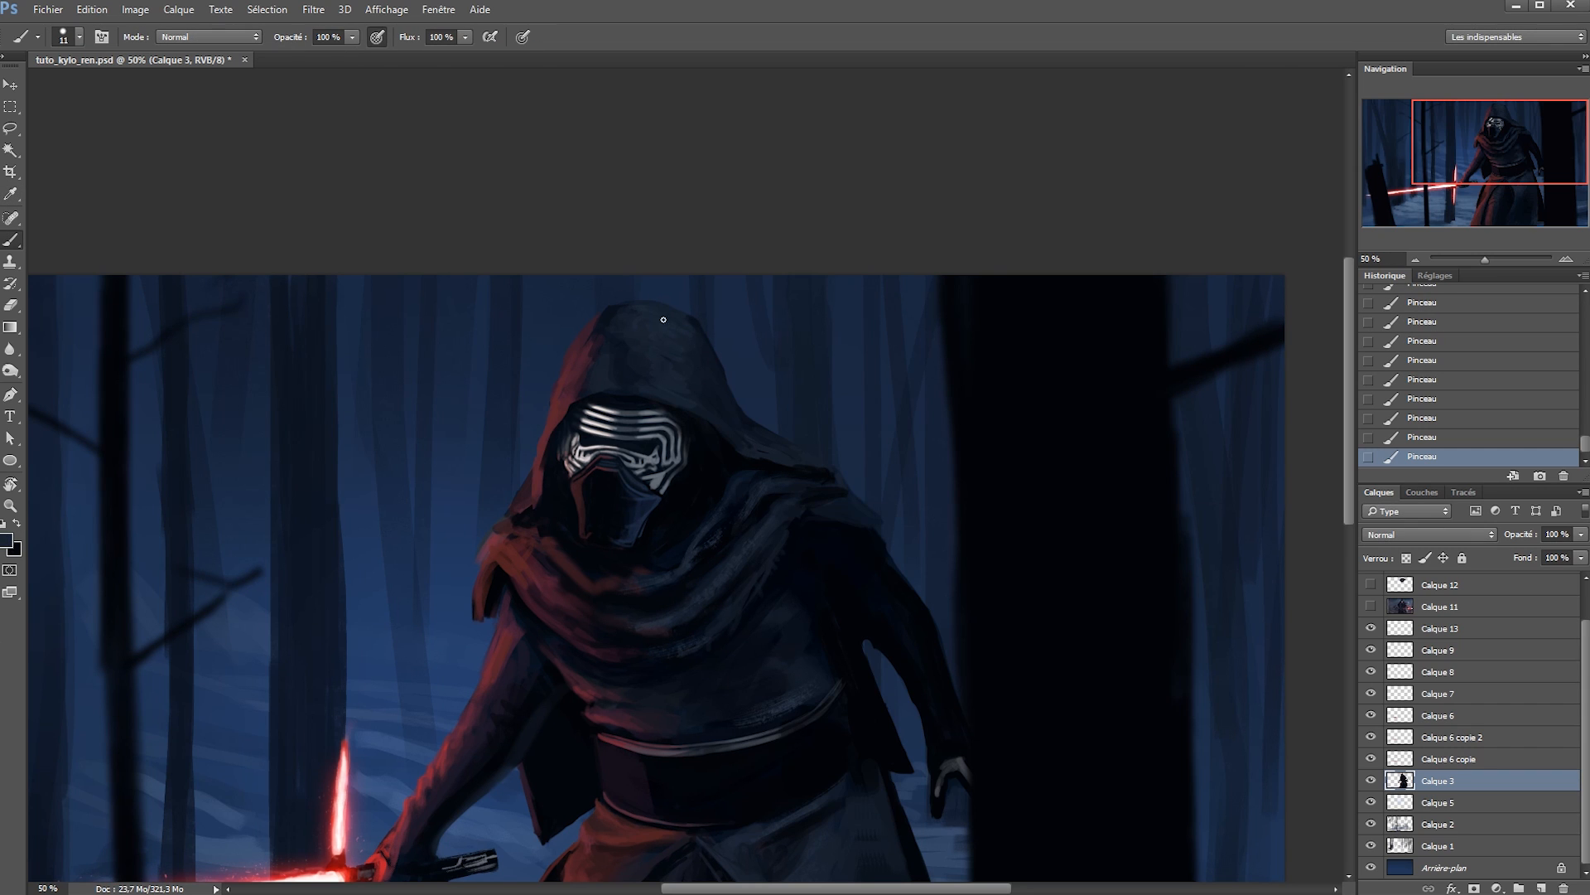
pyautogui.keyDown('alt'); pyautogui.click(710, 461); pyautogui.keyUp('alt')
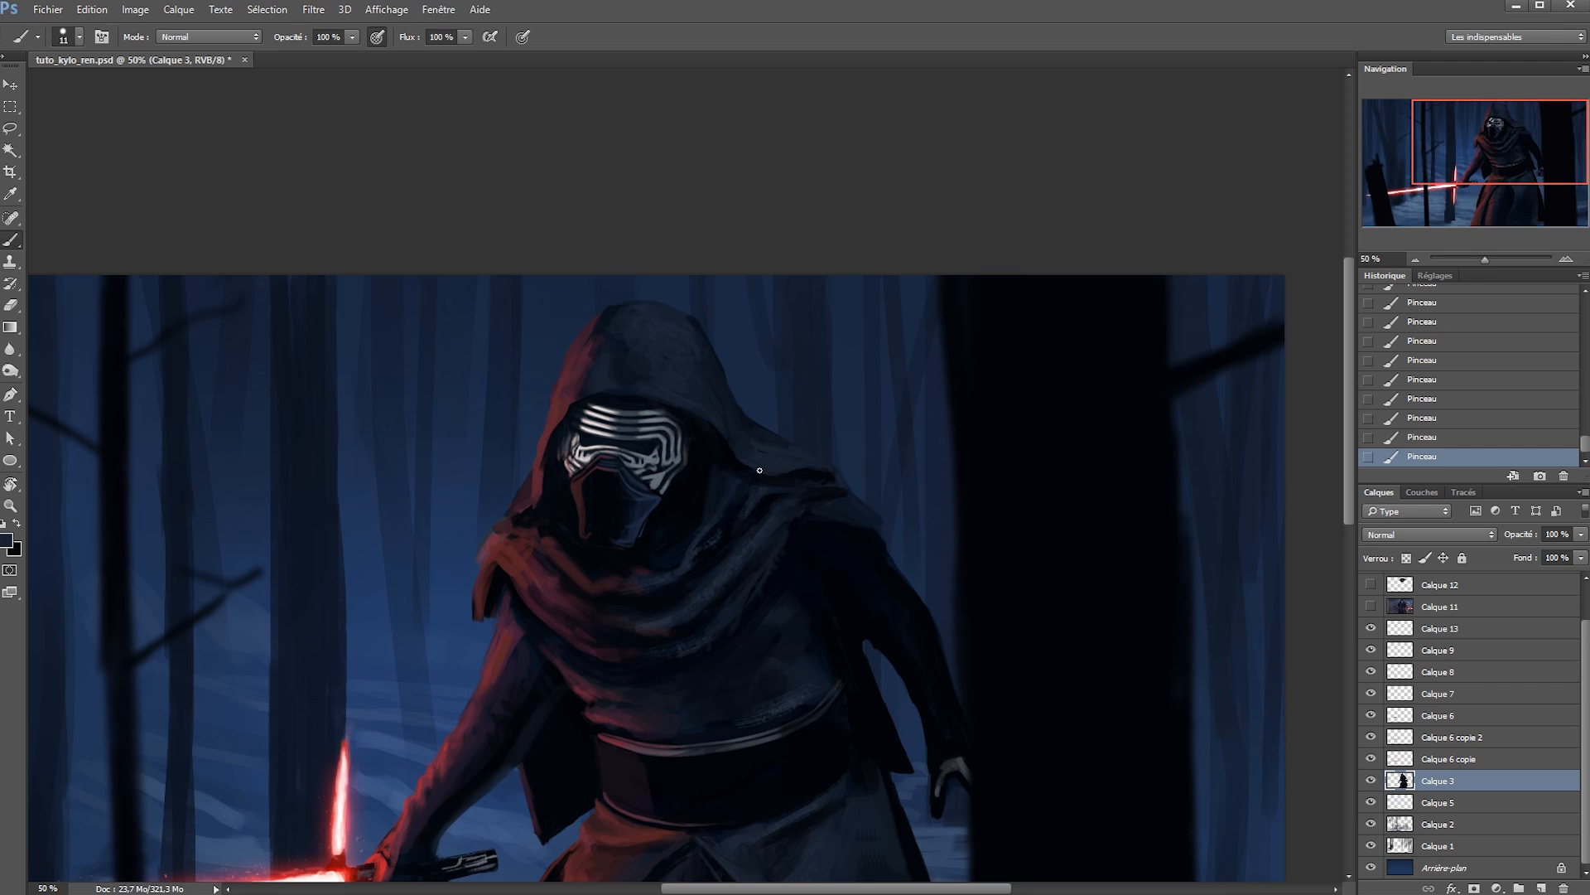
# Paint sampled purple, dark and red strokes into the scarf folds beneath the mask and over the chest.
pyautogui.moveTo(664, 590)
pyautogui.mouseDown()
pyautogui.moveTo(626, 591)
pyautogui.moveTo(660, 557)
pyautogui.mouseUp()
pyautogui.keyDown('alt'); pyautogui.click(553, 502); pyautogui.keyUp('alt')
pyautogui.keyDown('alt'); pyautogui.click(544, 574); pyautogui.keyUp('alt')
pyautogui.moveTo(562, 532); pyautogui.dragTo(560, 498)
pyautogui.moveTo(644, 576); pyautogui.dragTo(632, 526)
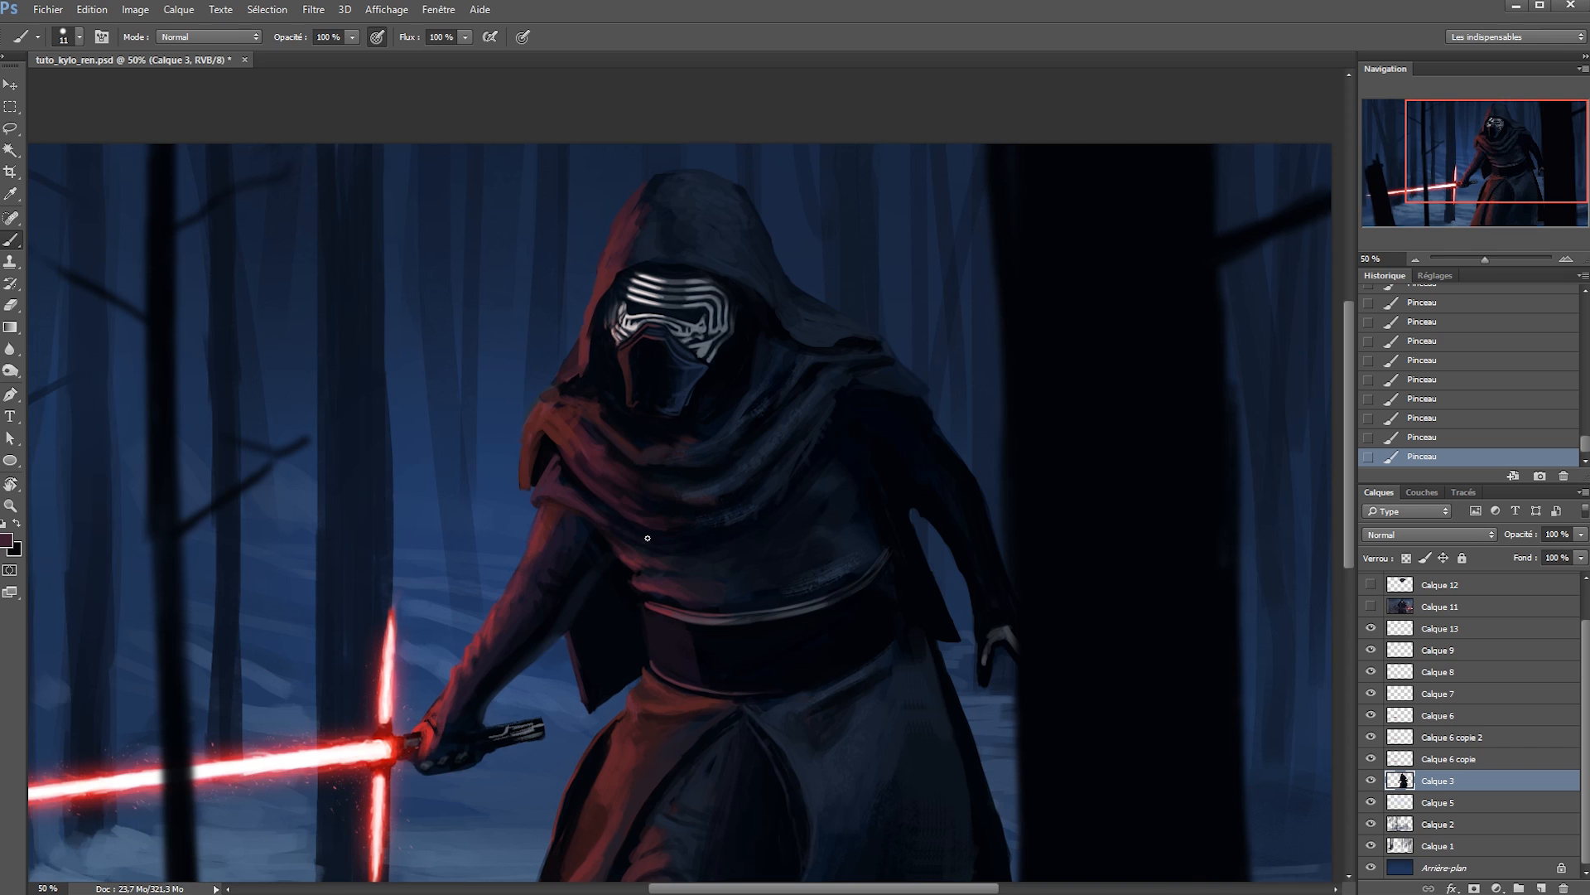
pyautogui.keyDown('alt'); pyautogui.click(558, 521); pyautogui.keyUp('alt')
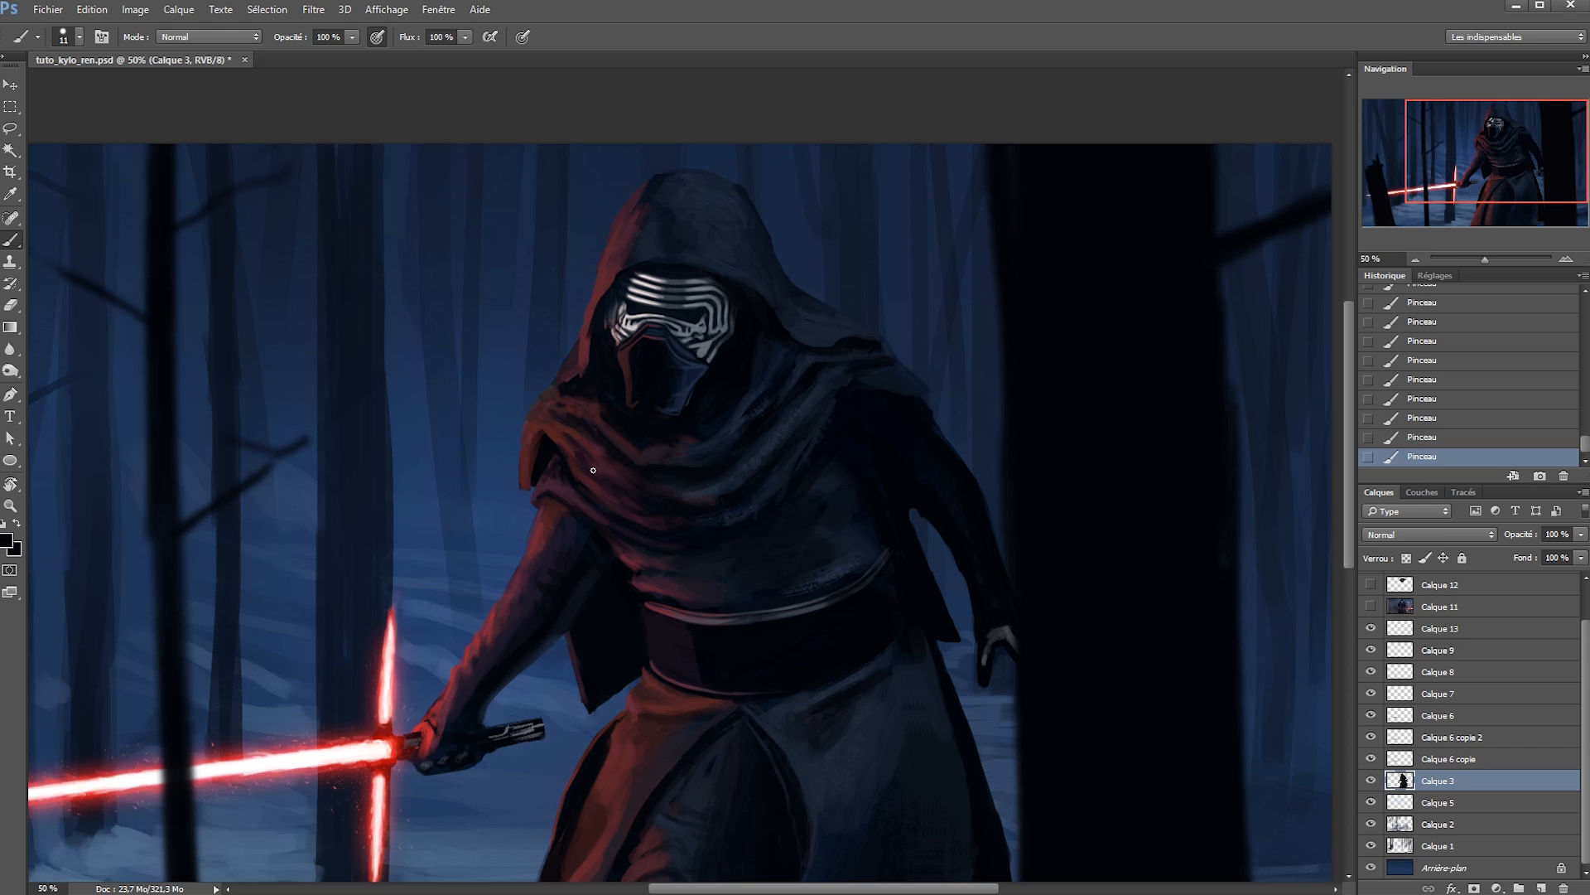
pyautogui.keyDown('alt'); pyautogui.click(593, 471); pyautogui.keyUp('alt')
pyautogui.keyDown('ctrl'); pyautogui.keyDown('alt'); pyautogui.click(593, 470); pyautogui.keyUp('alt'); pyautogui.keyUp('ctrl')
# Flip the canvas horizontally.
pyautogui.hotkey('ctrl', 'shift', 'h')
pyautogui.keyDown('ctrl'); pyautogui.click(602, 398); pyautogui.keyUp('ctrl')
pyautogui.hotkey('ctrl', 'b')
pyautogui.press('Escape')
pyautogui.moveTo(461, 495); pyautogui.dragTo(586, 513)
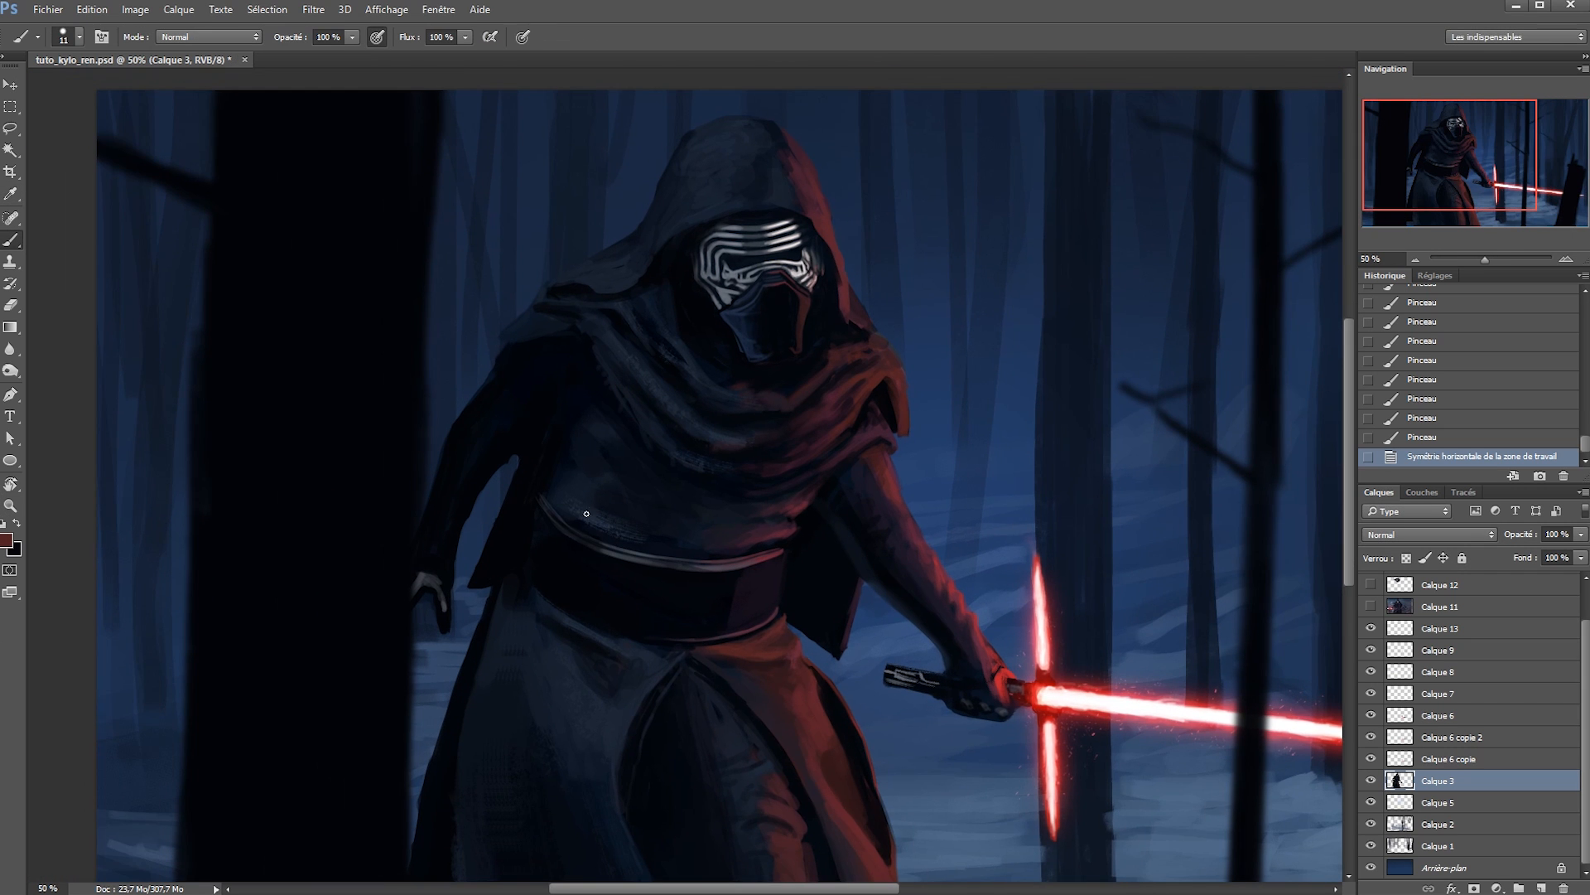
pyautogui.hotkey('ctrl', 's')
# Refine the outline of the far shoulder and arm with dark brush strokes and the eraser, and sample a sleeve tone.
pyautogui.moveTo(574, 349); pyautogui.dragTo(598, 377)
pyautogui.moveTo(492, 430); pyautogui.dragTo(474, 460)
pyautogui.press('e')
pyautogui.moveTo(543, 482)
pyautogui.mouseDown()
pyautogui.moveTo(526, 379)
pyautogui.moveTo(503, 435)
pyautogui.moveTo(534, 467)
pyautogui.moveTo(567, 420)
pyautogui.moveTo(498, 426)
pyautogui.mouseUp()
pyautogui.press('b')
pyautogui.keyDown('alt'); pyautogui.click(564, 419); pyautogui.keyUp('alt')
# Paint short crosswise ribs down the far sleeve, adjusting the brush size and sampling a dark tone.
pyautogui.moveTo(468, 488); pyautogui.dragTo(497, 499)
pyautogui.moveTo(489, 439); pyautogui.dragTo(516, 449)
pyautogui.moveTo(461, 532)
pyautogui.mouseDown()
pyautogui.moveTo(478, 487)
pyautogui.moveTo(485, 544)
pyautogui.mouseUp()
pyautogui.keyDown('alt'); pyautogui.rightClick(524, 525); pyautogui.keyUp('alt')
pyautogui.moveTo(492, 463); pyautogui.dragTo(525, 458)
pyautogui.moveTo(522, 421); pyautogui.dragTo(550, 405)
pyautogui.keyDown('alt'); pyautogui.click(469, 575); pyautogui.keyUp('alt')
pyautogui.keyDown('alt'); pyautogui.rightClick(574, 468); pyautogui.keyUp('alt')
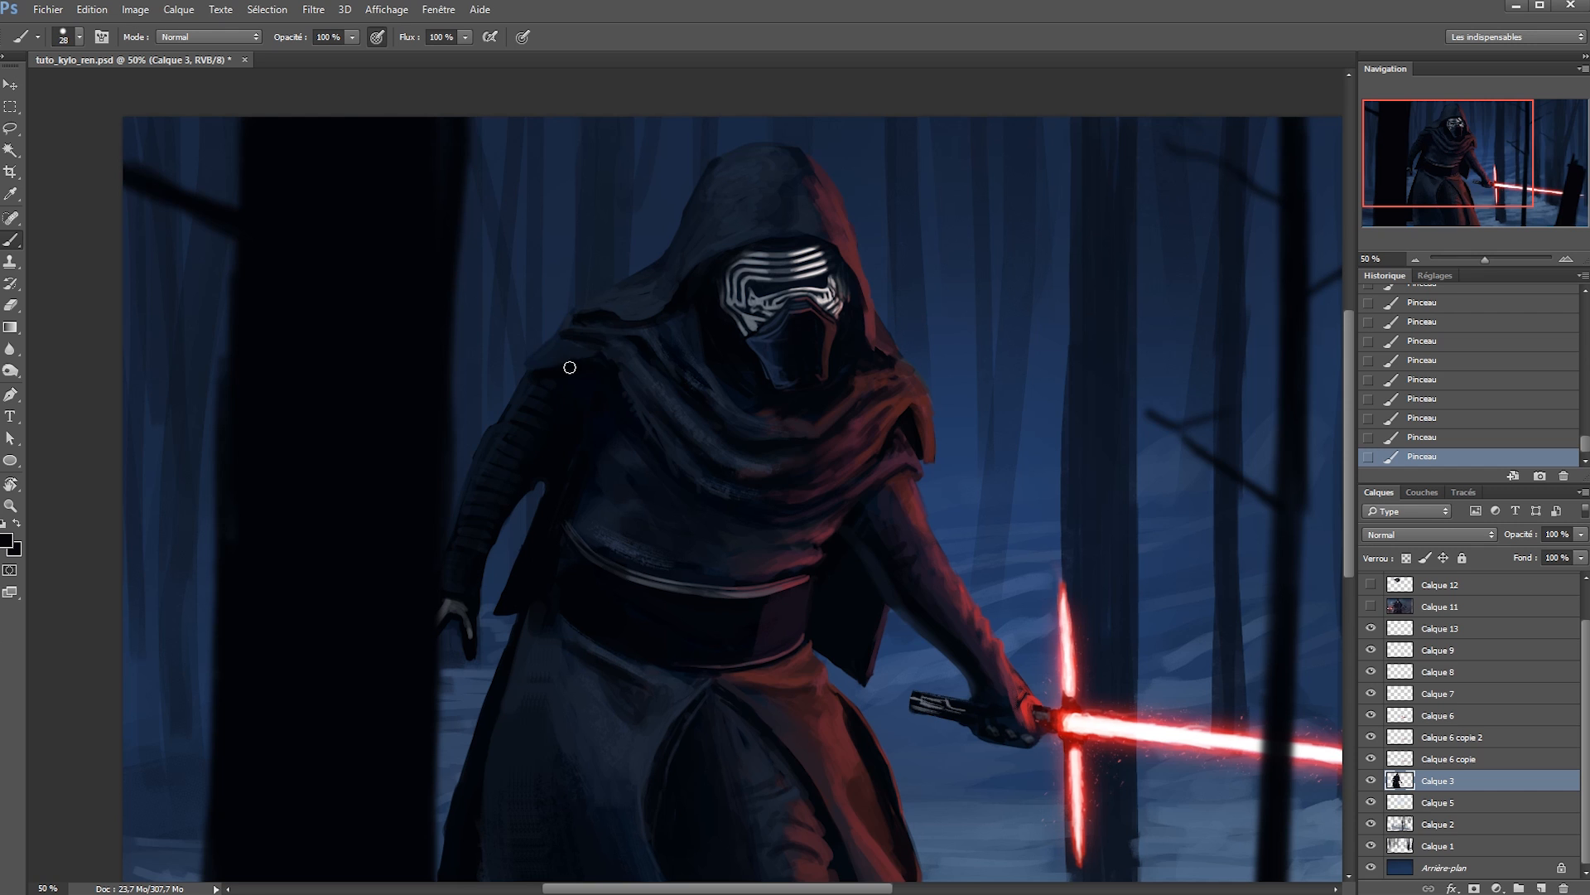
# Refine the dark edge of the cape over the far shoulder with the brush and the eraser.
pyautogui.moveTo(687, 312); pyautogui.dragTo(625, 409)
pyautogui.keyDown('alt'); pyautogui.keyDown('shift'); pyautogui.rightClick(598, 407); pyautogui.keyUp('shift'); pyautogui.keyUp('alt')
pyautogui.keyDown('alt'); pyautogui.click(530, 401); pyautogui.keyUp('alt')
pyautogui.press('e')
pyautogui.scroll(1, 502, 406)
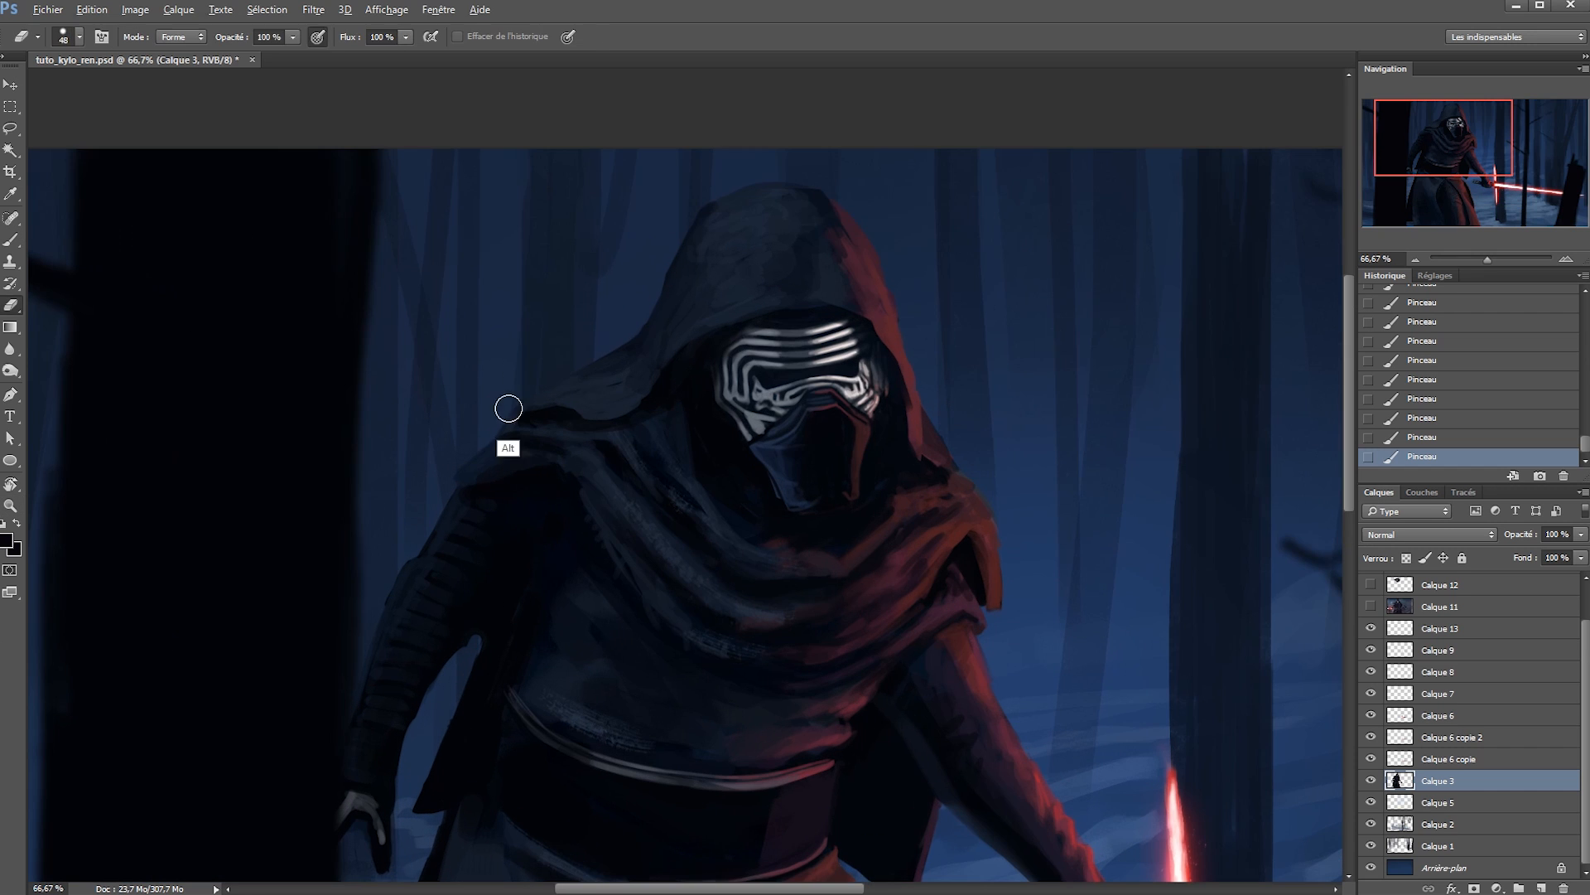
# Paint the scarf folds below the mask with sampled dark and blue-grey tones.
pyautogui.press('b')
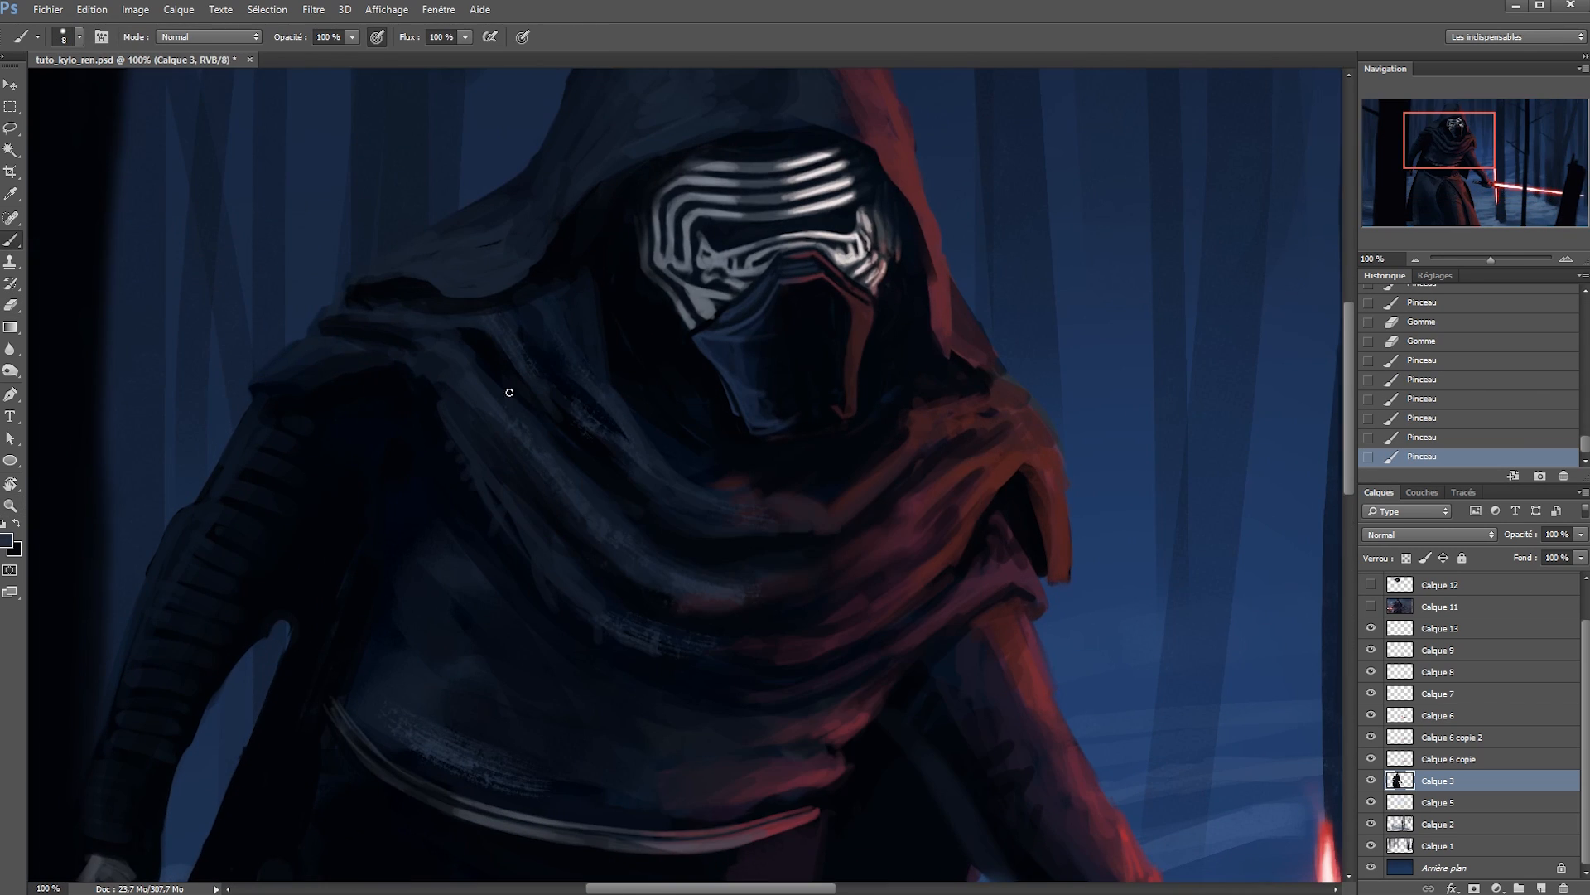
pyautogui.keyDown('alt'); pyautogui.click(550, 437); pyautogui.keyUp('alt')
pyautogui.moveTo(578, 470); pyautogui.dragTo(634, 537)
pyautogui.keyDown('alt'); pyautogui.click(601, 529); pyautogui.keyUp('alt')
pyautogui.keyDown('alt'); pyautogui.click(693, 151); pyautogui.keyUp('alt')
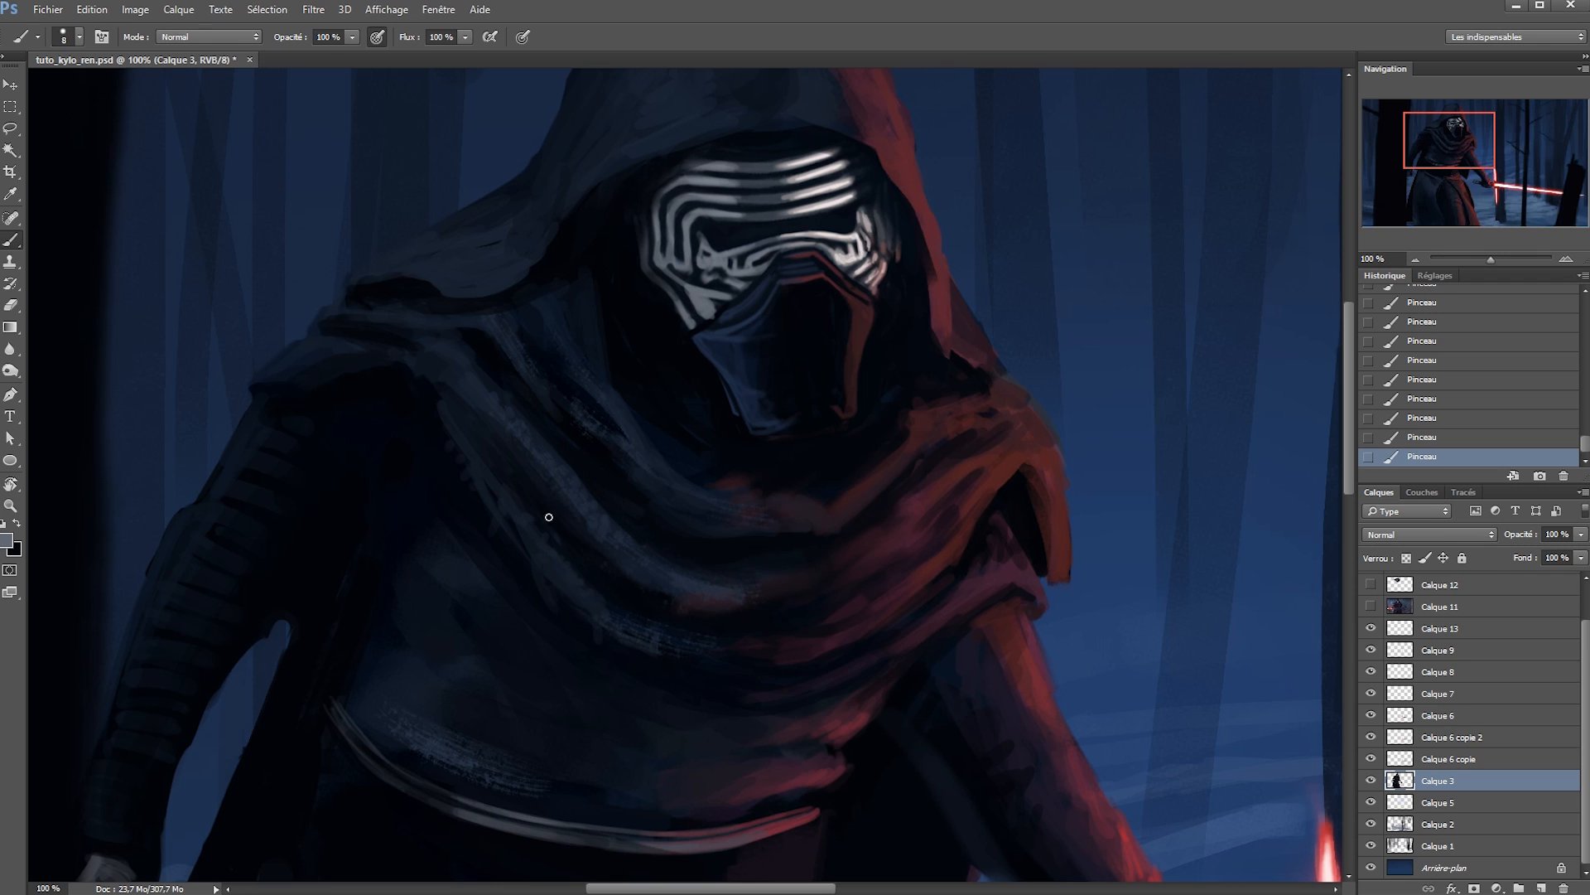
# Try several brush presets on the scarf folds, undoing and redoing the last strokes.
pyautogui.rightClick(571, 458)
pyautogui.click(828, 747)
pyautogui.click(803, 762)
pyautogui.doubleClick(820, 743)
pyautogui.rightClick(599, 516)
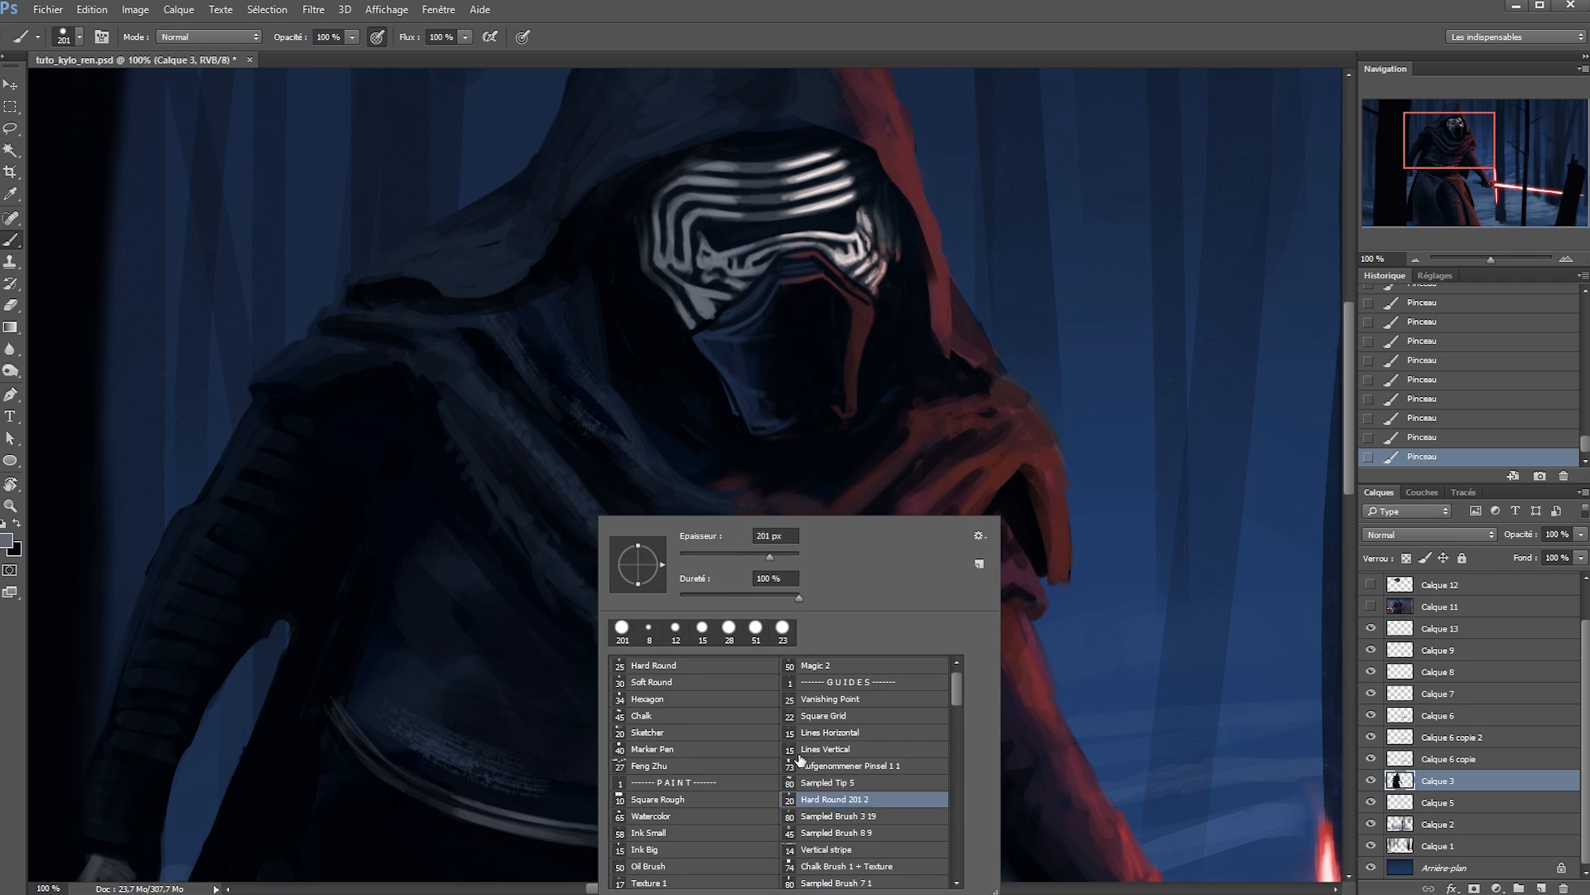
pyautogui.doubleClick(810, 833)
pyautogui.keyDown('alt'); pyautogui.rightClick(602, 528); pyautogui.keyUp('alt')
pyautogui.hotkey('ctrl', 'alt', 'z')
pyautogui.hotkey('ctrl', 'alt', 'z')
pyautogui.hotkey('ctrl', 'shift', 'z')
pyautogui.hotkey('ctrl', 'shift', 'z')
# Choose a small textured brush and add speckled cloth texture to the scarf folds at 30% opacity.
pyautogui.keyDown('alt'); pyautogui.rightClick(607, 518); pyautogui.keyUp('alt')
pyautogui.rightClick(608, 430)
pyautogui.doubleClick(636, 625)
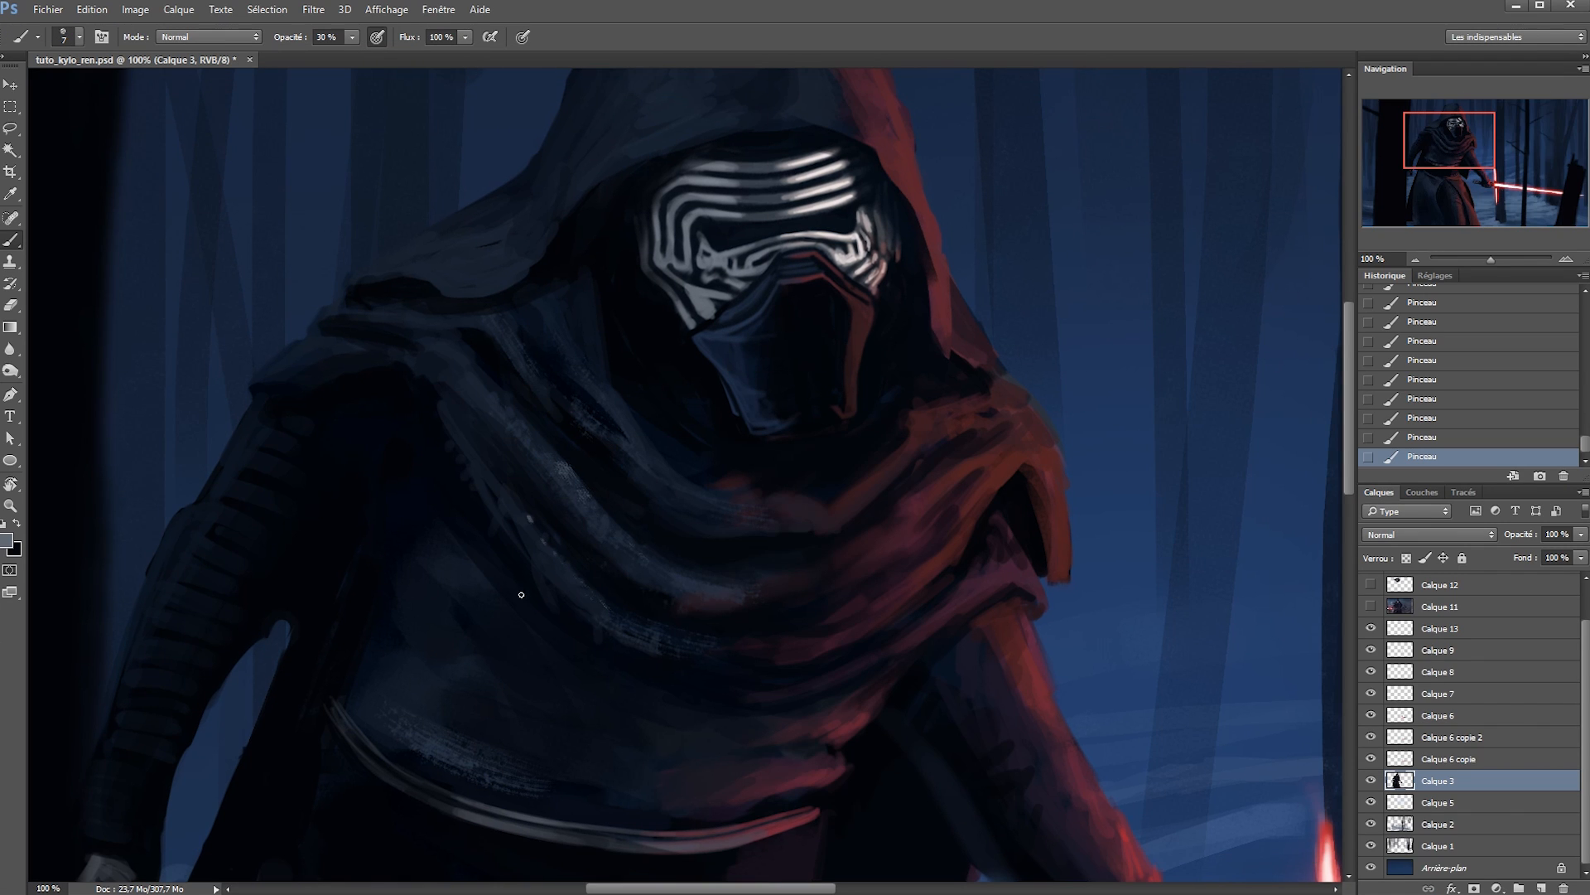
pyautogui.moveTo(589, 417); pyautogui.dragTo(545, 750)
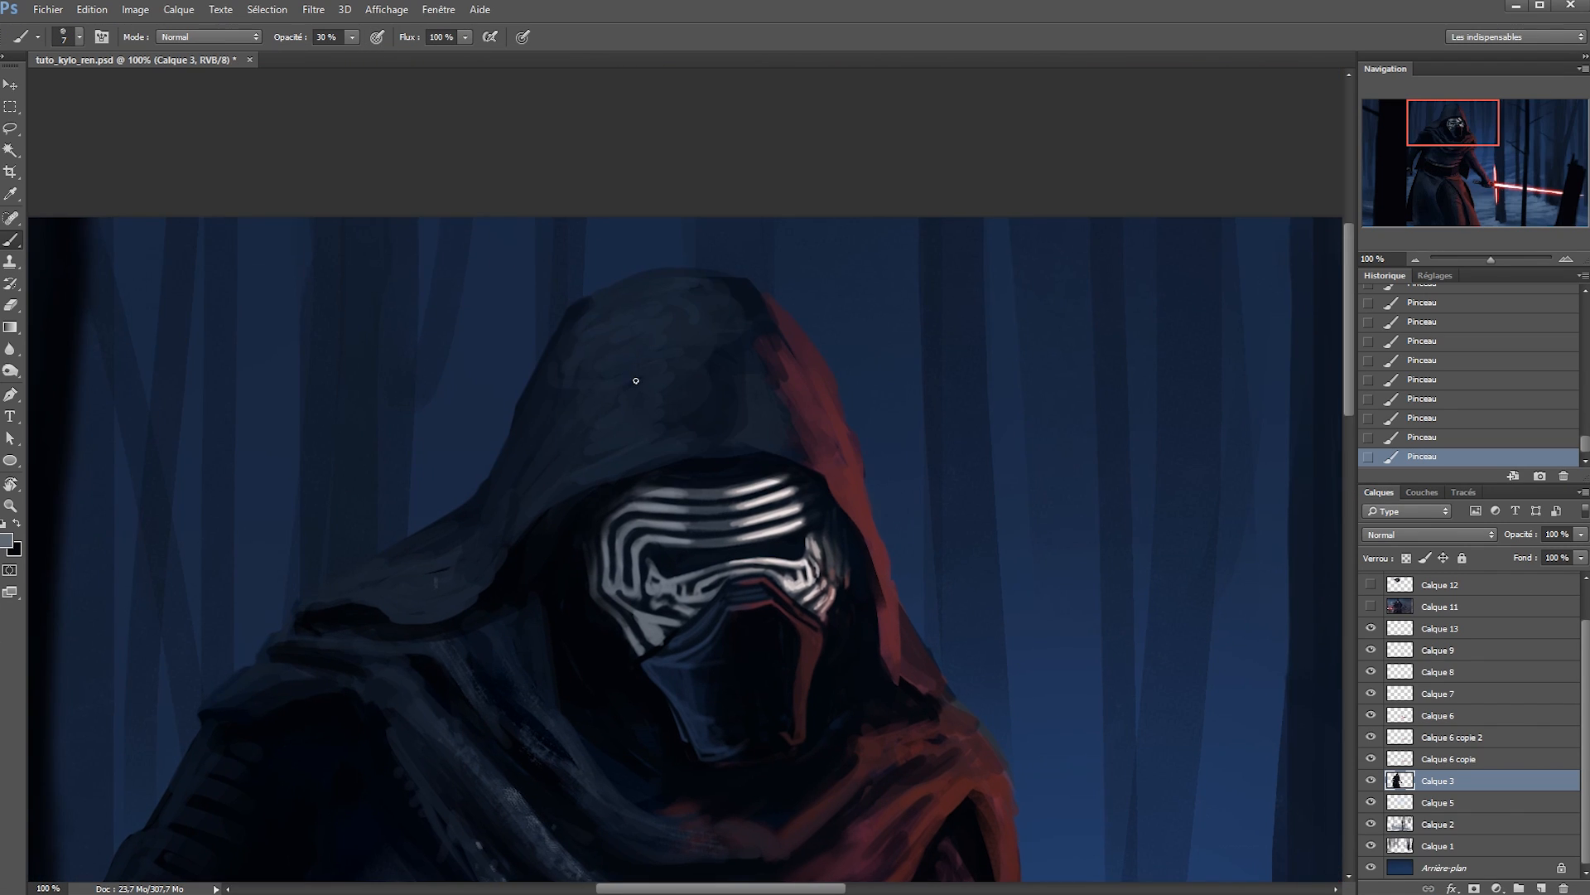
# Blend the hood's red rim light into its dark cloth with sampled tones, setting the brush opacity to 50%.
pyautogui.press('x')
pyautogui.keyDown('alt'); pyautogui.click(858, 548); pyautogui.keyUp('alt')
pyautogui.moveTo(858, 548); pyautogui.dragTo(604, 320)
pyautogui.press('5')
pyautogui.keyDown('alt'); pyautogui.click(592, 128); pyautogui.keyUp('alt')
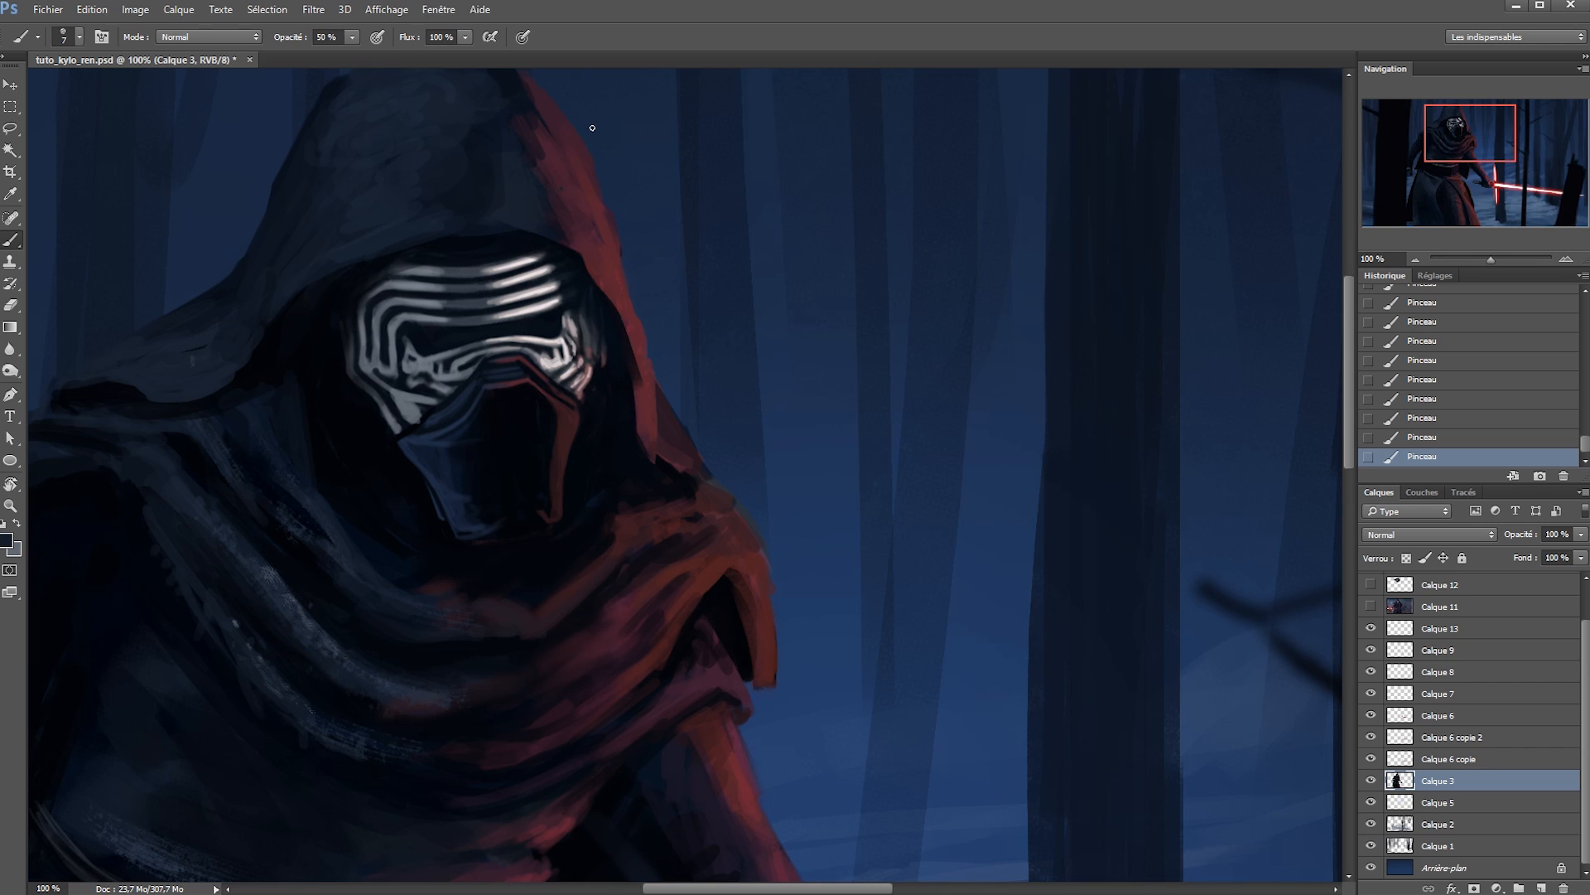
pyautogui.moveTo(587, 198); pyautogui.dragTo(640, 328)
pyautogui.keyDown('alt'); pyautogui.click(588, 242); pyautogui.keyUp('alt')
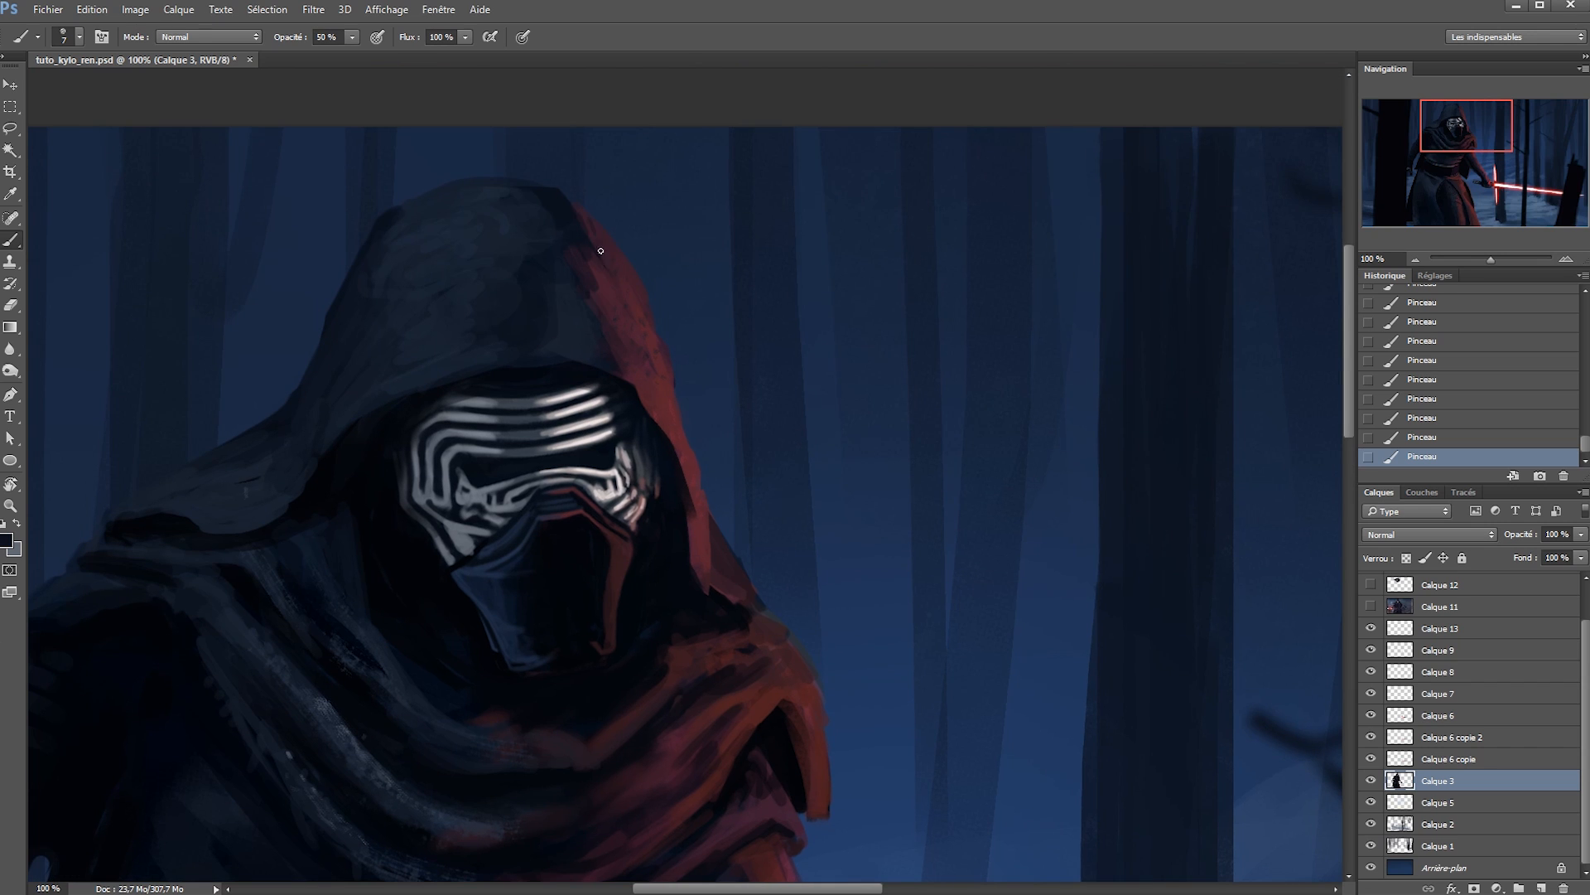
pyautogui.keyDown('alt'); pyautogui.click(664, 463); pyautogui.keyUp('alt')
pyautogui.moveTo(642, 389); pyautogui.dragTo(460, 83)
pyautogui.keyDown('alt'); pyautogui.click(522, 276); pyautogui.keyUp('alt')
pyautogui.moveTo(528, 241)
pyautogui.mouseDown()
pyautogui.moveTo(675, 433)
pyautogui.moveTo(711, 435)
pyautogui.mouseUp()
pyautogui.press('x')
# Clean up the outer contour where the hood meets the lit shoulder with the eraser.
pyautogui.keyDown('alt'); pyautogui.click(668, 390); pyautogui.keyUp('alt')
pyautogui.keyDown('alt'); pyautogui.click(689, 451); pyautogui.keyUp('alt')
pyautogui.press('e')
pyautogui.moveTo(711, 435); pyautogui.dragTo(729, 464)
pyautogui.moveTo(729, 464); pyautogui.dragTo(747, 479)
pyautogui.moveTo(753, 548)
pyautogui.mouseDown()
pyautogui.moveTo(758, 584)
pyautogui.moveTo(726, 613)
pyautogui.moveTo(722, 598)
pyautogui.mouseUp()
# Paint sampled red and dark strokes along the lower hood and lit shoulder flap, trimming their edges with the eraser.
pyautogui.press('b')
pyautogui.keyDown('alt'); pyautogui.click(704, 564); pyautogui.keyUp('alt')
pyautogui.moveTo(694, 502); pyautogui.dragTo(721, 592)
pyautogui.moveTo(714, 557)
pyautogui.mouseDown()
pyautogui.moveTo(719, 590)
pyautogui.moveTo(727, 568)
pyautogui.mouseUp()
pyautogui.keyDown('alt'); pyautogui.click(713, 480); pyautogui.keyUp('alt')
pyautogui.moveTo(725, 579); pyautogui.dragTo(717, 547)
pyautogui.moveTo(707, 530); pyautogui.dragTo(720, 572)
pyautogui.moveTo(691, 494); pyautogui.dragTo(709, 502)
pyautogui.press('e')
pyautogui.moveTo(734, 579); pyautogui.dragTo(723, 605)
pyautogui.moveTo(644, 597)
pyautogui.mouseDown()
pyautogui.moveTo(632, 529)
pyautogui.moveTo(651, 610)
pyautogui.mouseUp()
# Add sampled red and blue textured strokes to the scarf folds across the lit shoulder and chest.
pyautogui.press('b')
pyautogui.moveTo(681, 489)
pyautogui.mouseDown()
pyautogui.moveTo(703, 468)
pyautogui.moveTo(711, 488)
pyautogui.mouseUp()
pyautogui.keyDown('alt'); pyautogui.click(659, 467); pyautogui.keyUp('alt')
pyautogui.moveTo(561, 585); pyautogui.dragTo(590, 565)
pyautogui.keyDown('alt'); pyautogui.click(681, 540); pyautogui.keyUp('alt')
pyautogui.moveTo(605, 553)
pyautogui.mouseDown()
pyautogui.moveTo(631, 535)
pyautogui.moveTo(608, 488)
pyautogui.mouseUp()
pyautogui.moveTo(473, 514); pyautogui.dragTo(662, 456)
pyautogui.keyDown('alt'); pyautogui.click(563, 476); pyautogui.keyUp('alt')
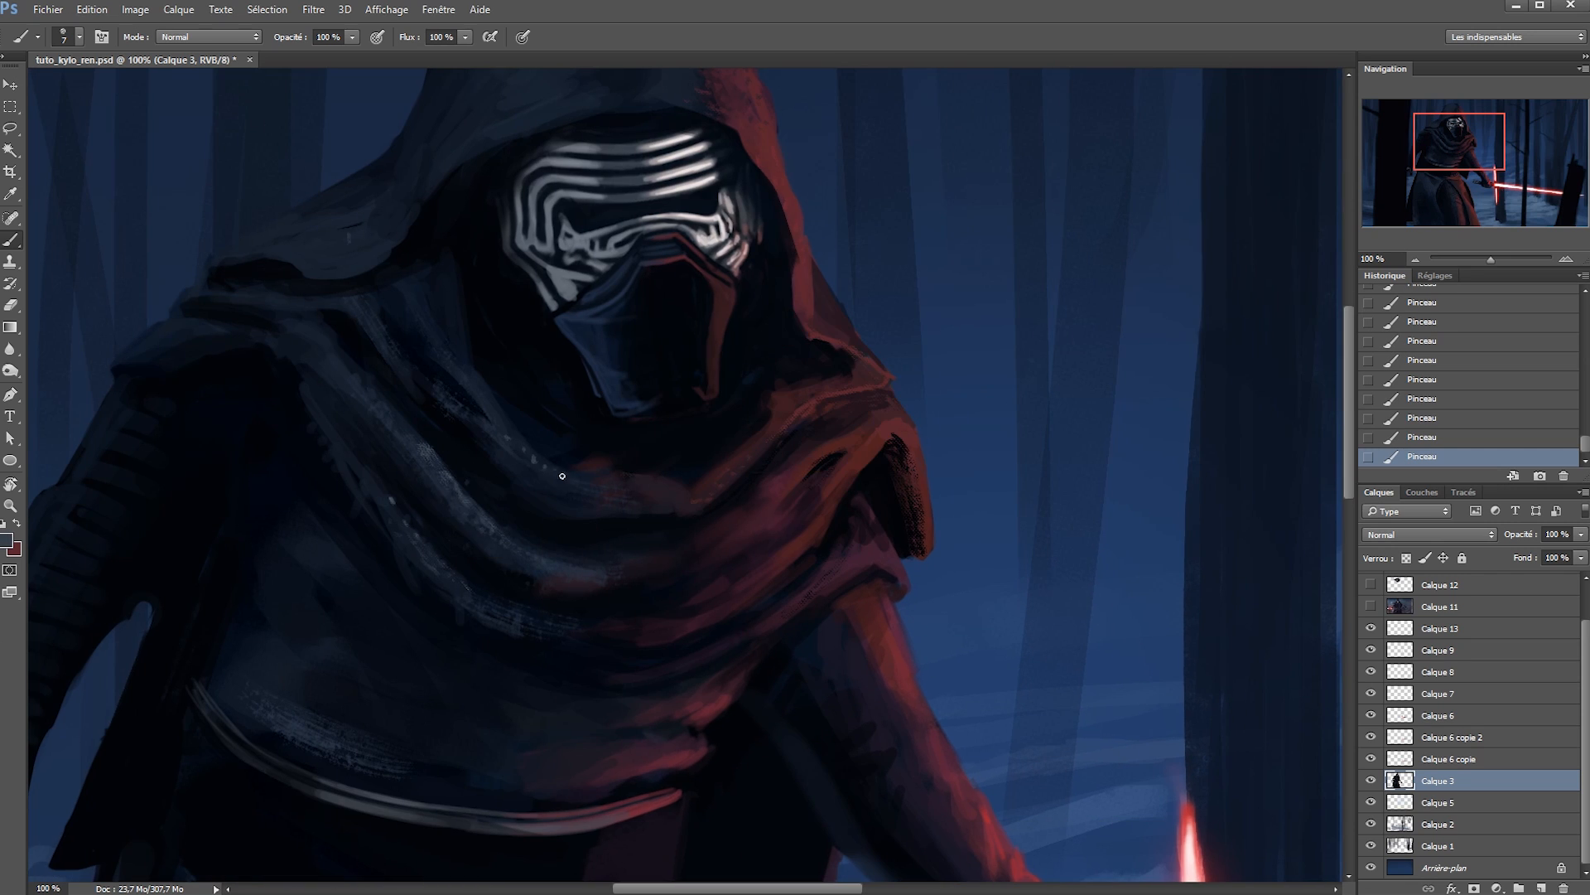
# Add speckled blue-grey fabric texture to the chest cloth and upper skirt.
pyautogui.scroll(-3, 585, 451)
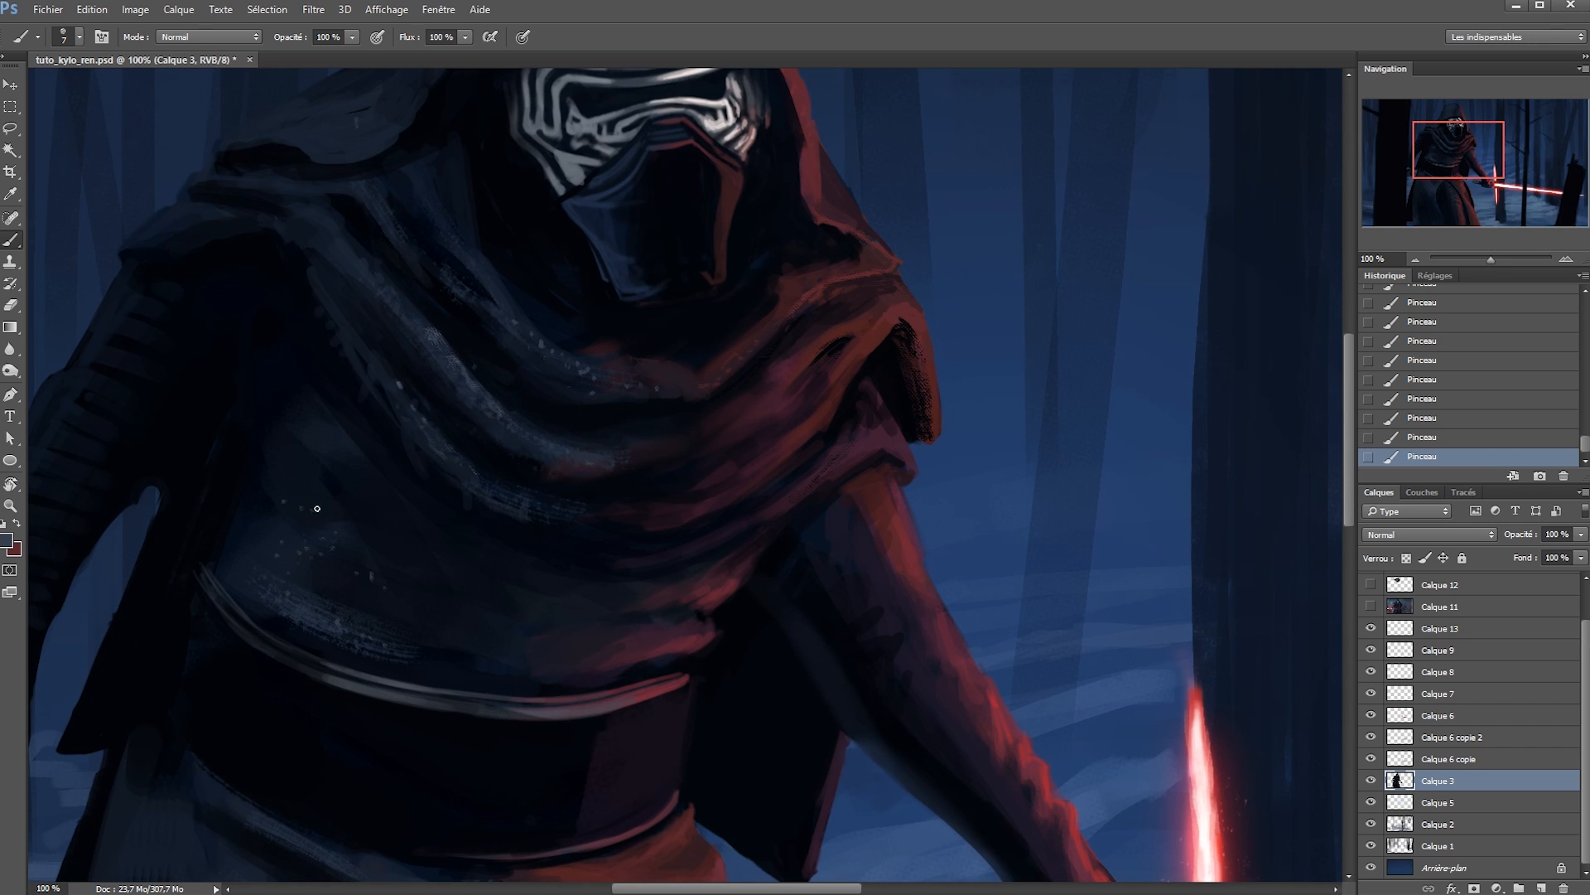
pyautogui.keyDown('alt'); pyautogui.click(284, 577); pyautogui.keyUp('alt')
pyautogui.keyDown('alt'); pyautogui.click(532, 561); pyautogui.keyUp('alt')
pyautogui.keyDown('alt'); pyautogui.click(533, 561); pyautogui.keyUp('alt')
pyautogui.keyDown('alt'); pyautogui.click(532, 560); pyautogui.keyUp('alt')
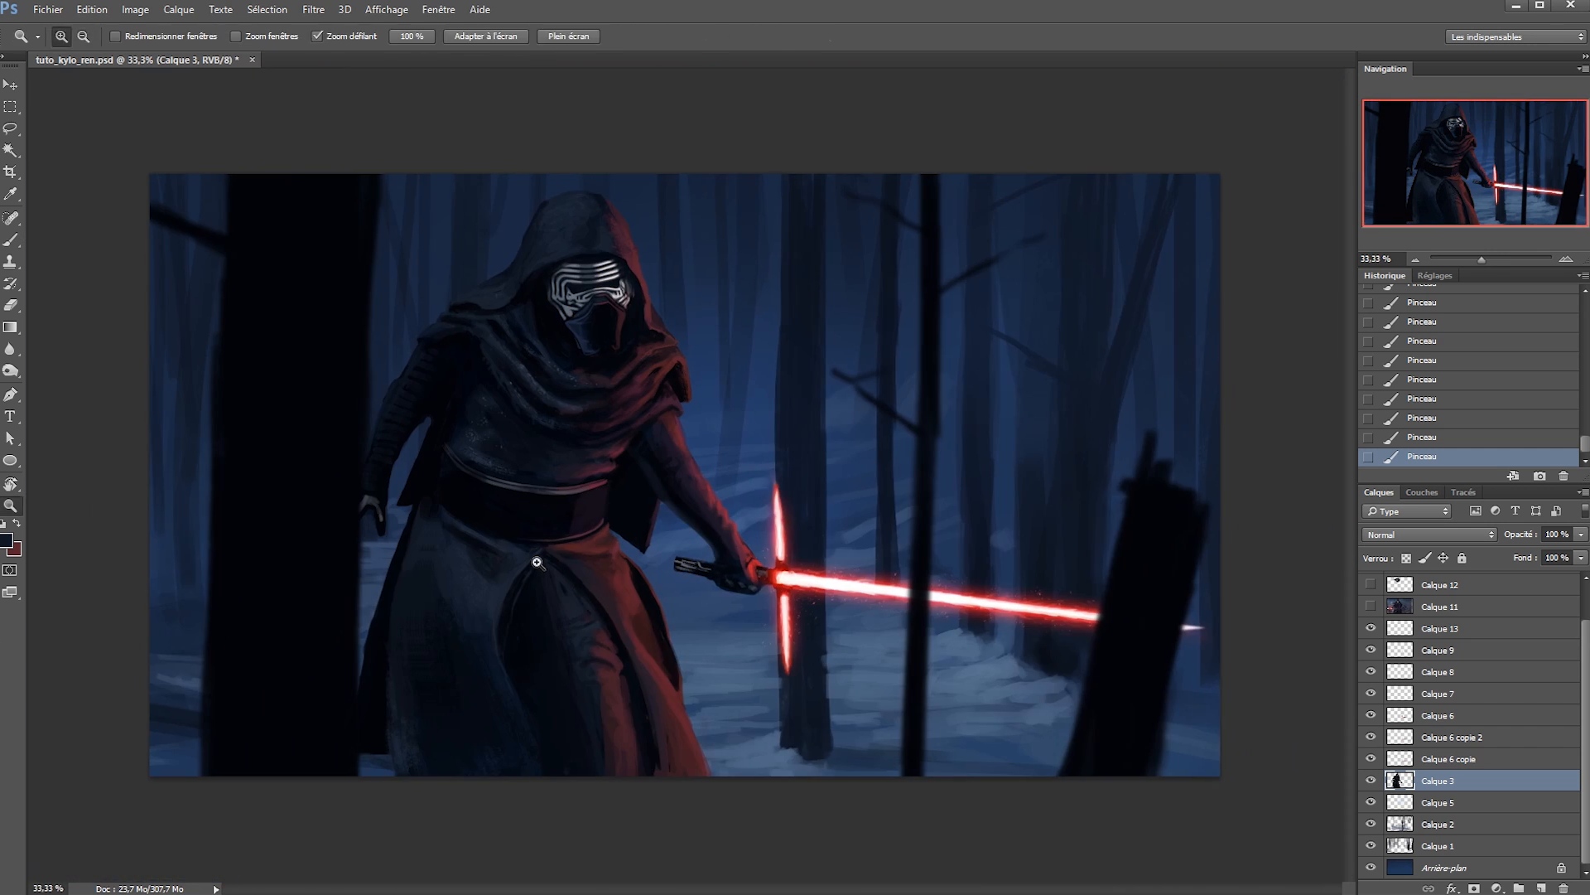
pyautogui.keyDown('ctrl'); pyautogui.click(495, 575); pyautogui.keyUp('ctrl')
pyautogui.keyDown('ctrl'); pyautogui.click(496, 575); pyautogui.keyUp('ctrl')
# Turn on pressure-controlled opacity and sketch a rectangular buckle at the middle of the belt.
pyautogui.keyDown('alt'); pyautogui.click(460, 344); pyautogui.keyUp('alt')
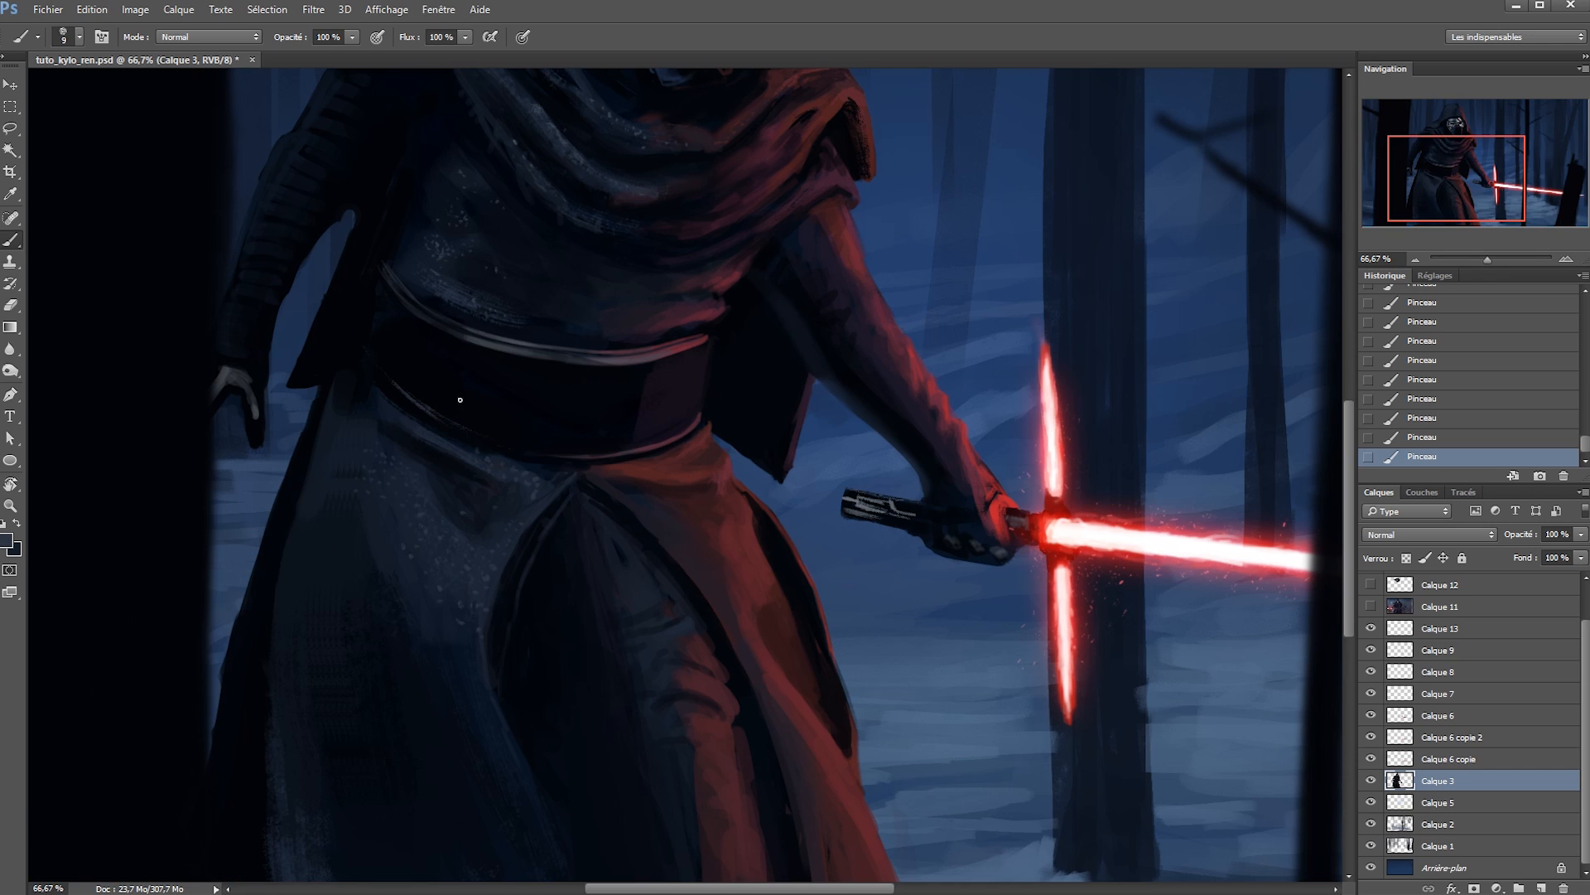
pyautogui.click(378, 38)
pyautogui.moveTo(594, 390); pyautogui.dragTo(584, 450)
pyautogui.moveTo(561, 367); pyautogui.dragTo(591, 372)
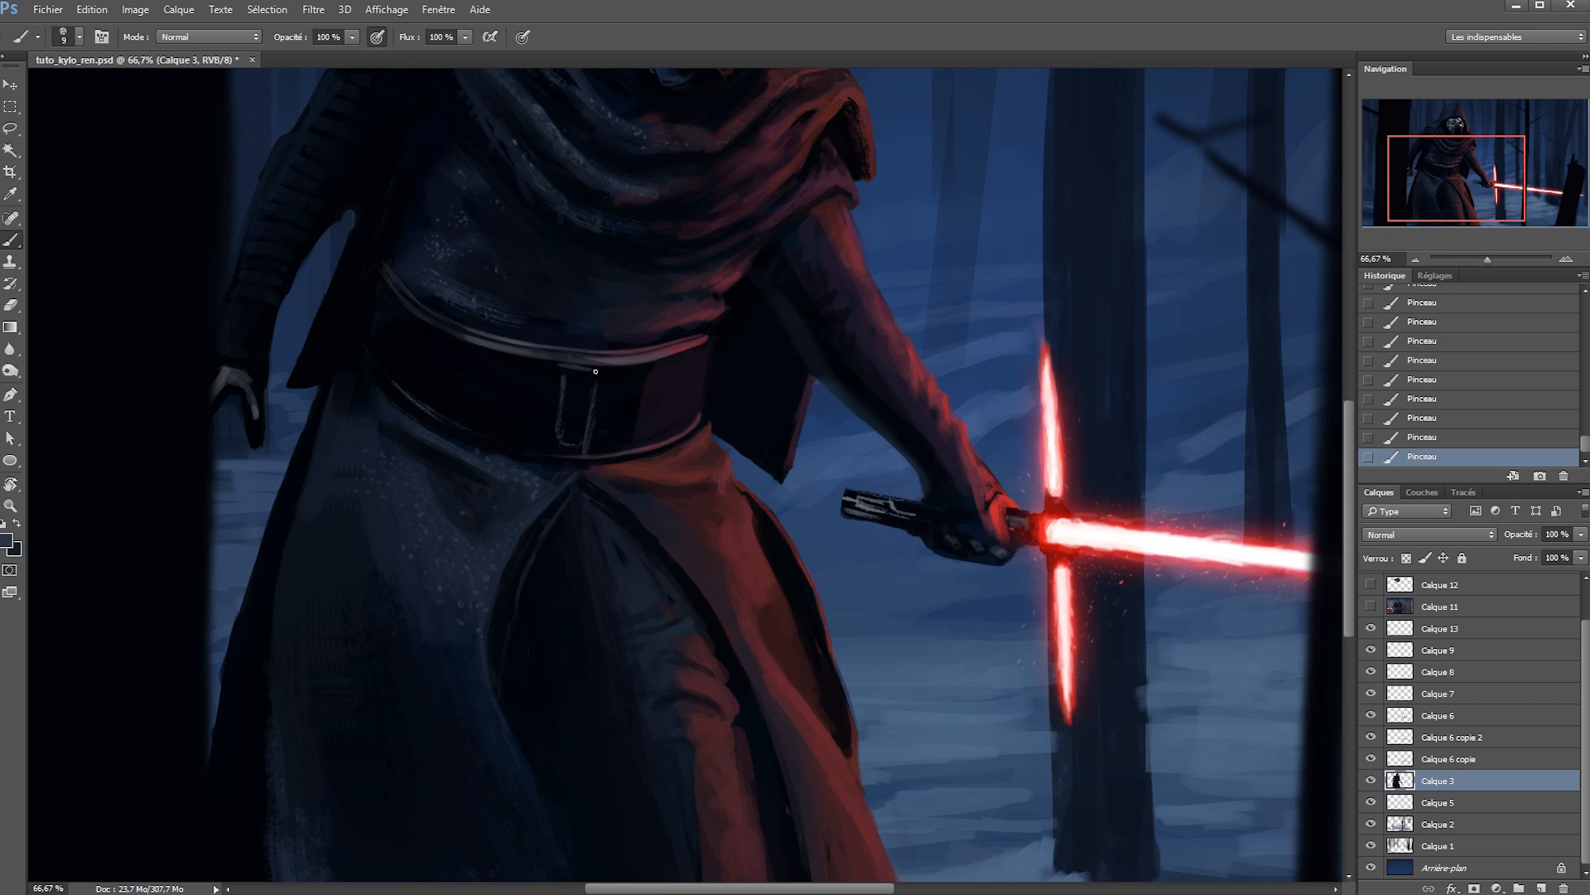
pyautogui.scroll(1, 591, 375)
pyautogui.keyDown('alt'); pyautogui.click(687, 567); pyautogui.keyUp('alt')
pyautogui.moveTo(539, 486); pyautogui.dragTo(576, 483)
pyautogui.press('x')
pyautogui.press('x')
pyautogui.moveTo(577, 412)
pyautogui.mouseDown()
pyautogui.moveTo(590, 408)
pyautogui.moveTo(584, 487)
pyautogui.mouseUp()
# Detail the belt buckle with sampled dark and red strokes around its frame and inside it.
pyautogui.keyDown('alt'); pyautogui.click(603, 406); pyautogui.keyUp('alt')
pyautogui.hotkey('ctrl', 'space')
pyautogui.click(643, 453)
pyautogui.keyDown('alt'); pyautogui.click(582, 470); pyautogui.keyUp('alt')
pyautogui.moveTo(538, 394)
pyautogui.mouseDown()
pyautogui.moveTo(604, 405)
pyautogui.moveTo(603, 436)
pyautogui.mouseUp()
pyautogui.moveTo(595, 559); pyautogui.dragTo(530, 553)
pyautogui.keyDown('alt'); pyautogui.click(500, 529); pyautogui.keyUp('alt')
pyautogui.moveTo(593, 596); pyautogui.dragTo(493, 585)
pyautogui.moveTo(528, 386); pyautogui.dragTo(553, 388)
pyautogui.scroll(-2, 492, 553)
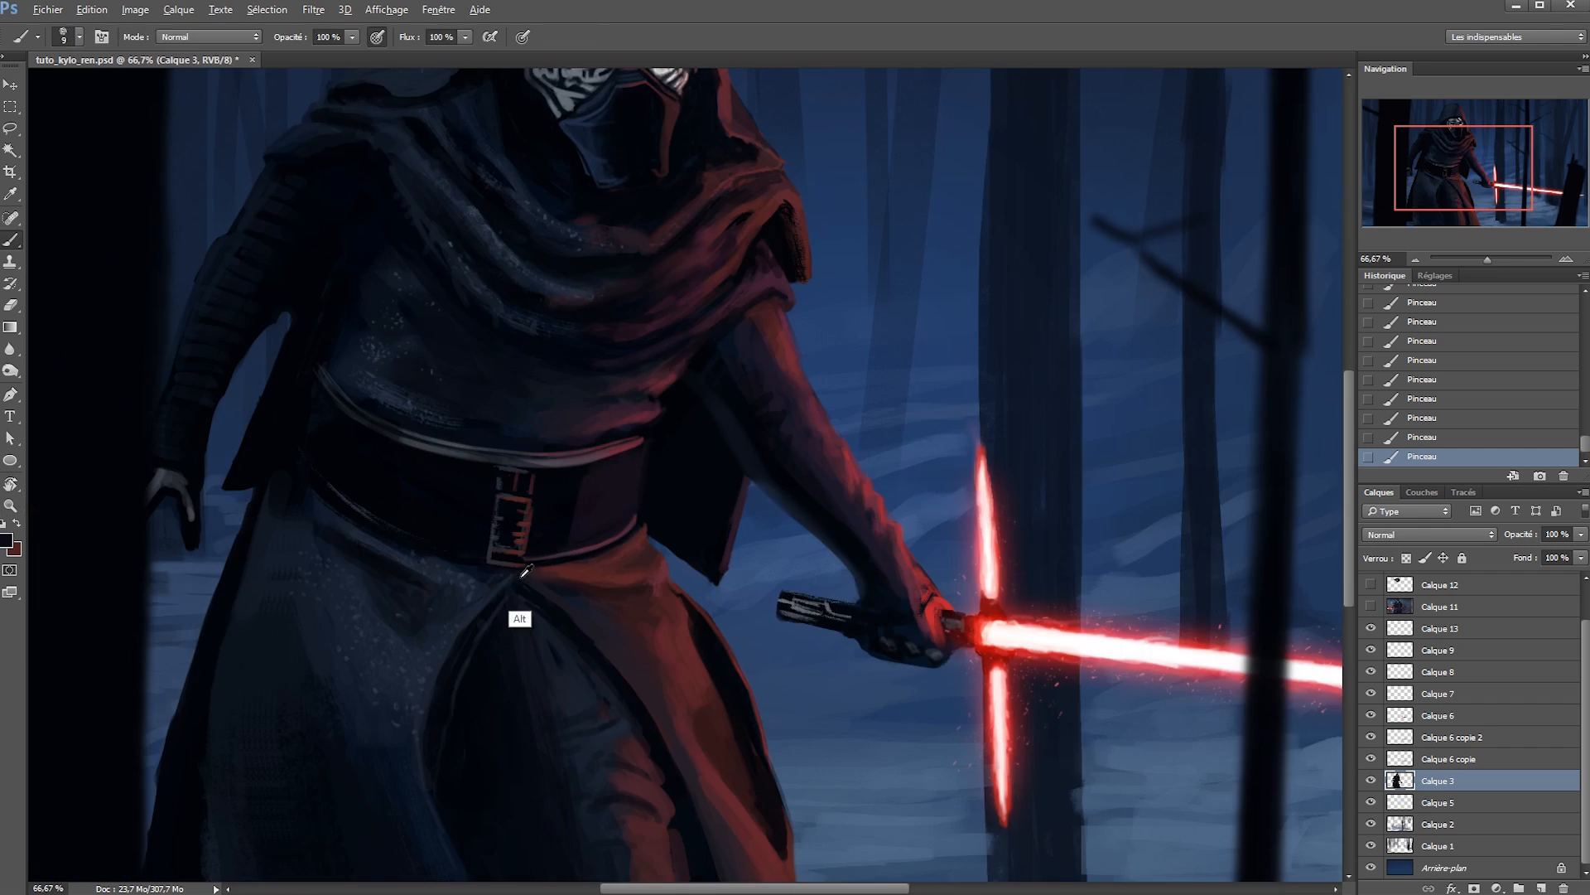
# Examine the whole painting at reduced zoom.
pyautogui.keyDown('ctrl'); pyautogui.keyDown('alt'); pyautogui.click(521, 575); pyautogui.keyUp('alt'); pyautogui.keyUp('ctrl')
pyautogui.keyDown('ctrl'); pyautogui.keyDown('alt'); pyautogui.click(547, 538); pyautogui.keyUp('alt'); pyautogui.keyUp('ctrl')
pyautogui.keyDown('ctrl'); pyautogui.keyDown('alt'); pyautogui.click(568, 507); pyautogui.keyUp('alt'); pyautogui.keyUp('ctrl')
pyautogui.keyDown('ctrl'); pyautogui.click(572, 509); pyautogui.keyUp('ctrl')
pyautogui.keyDown('ctrl'); pyautogui.click(572, 509); pyautogui.keyUp('ctrl')
pyautogui.keyDown('ctrl'); pyautogui.keyDown('alt'); pyautogui.click(600, 491); pyautogui.keyUp('alt'); pyautogui.keyUp('ctrl')
pyautogui.keyDown('ctrl'); pyautogui.keyDown('alt'); pyautogui.click(608, 487); pyautogui.keyUp('alt'); pyautogui.keyUp('ctrl')
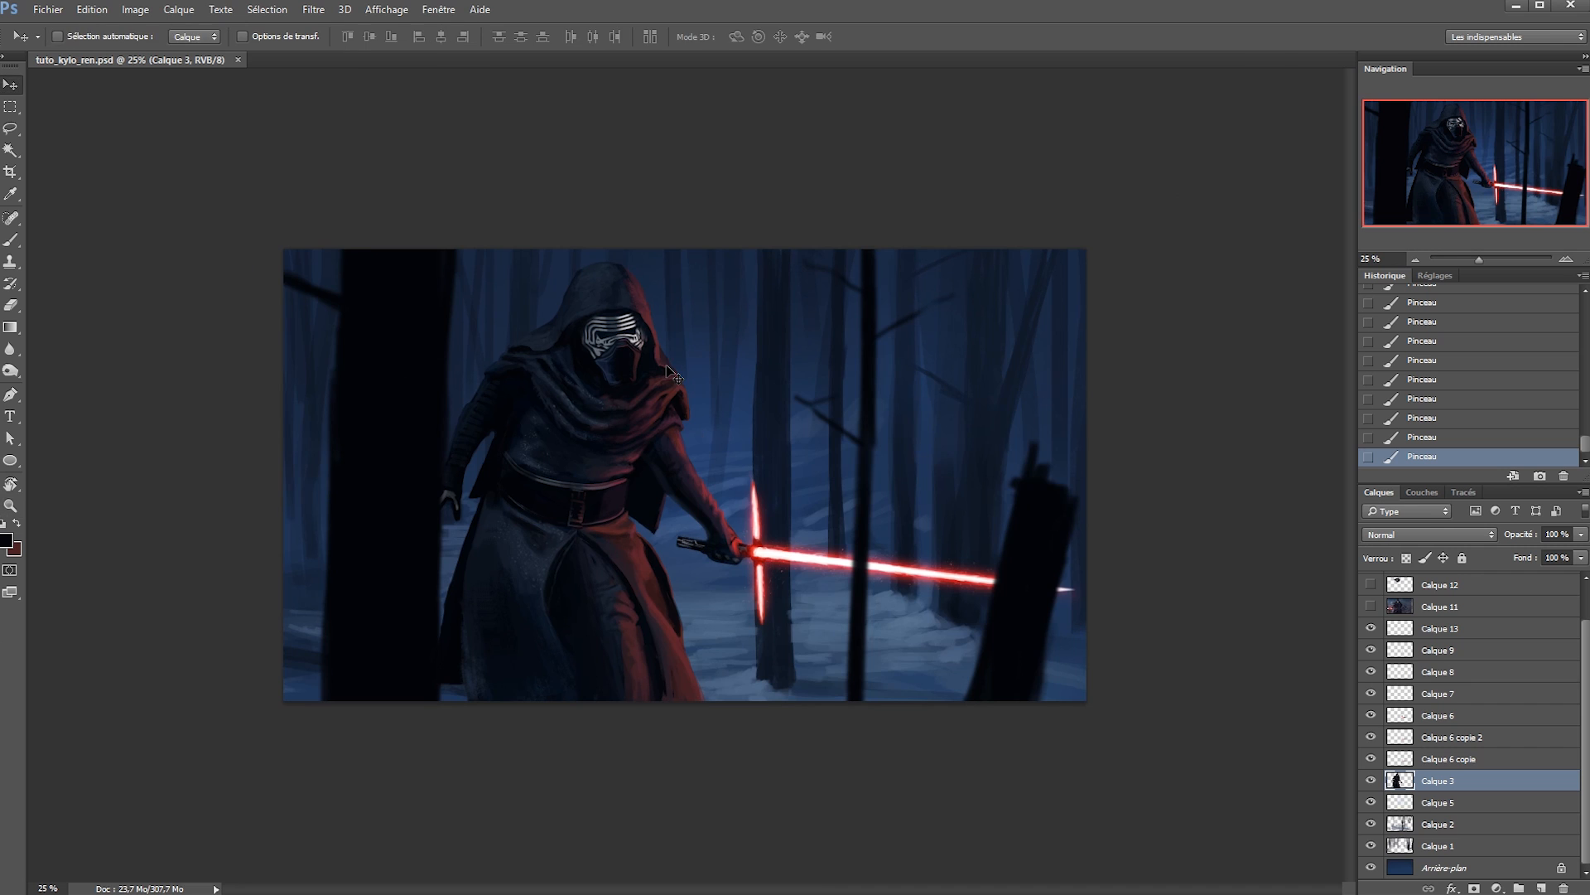
# Reduce the brush to 15 px and paint sampled dark strokes on the hood cloth above the mask.
pyautogui.keyDown('ctrl'); pyautogui.click(650, 367); pyautogui.keyUp('ctrl')
pyautogui.moveTo(586, 197); pyautogui.dragTo(597, 353)
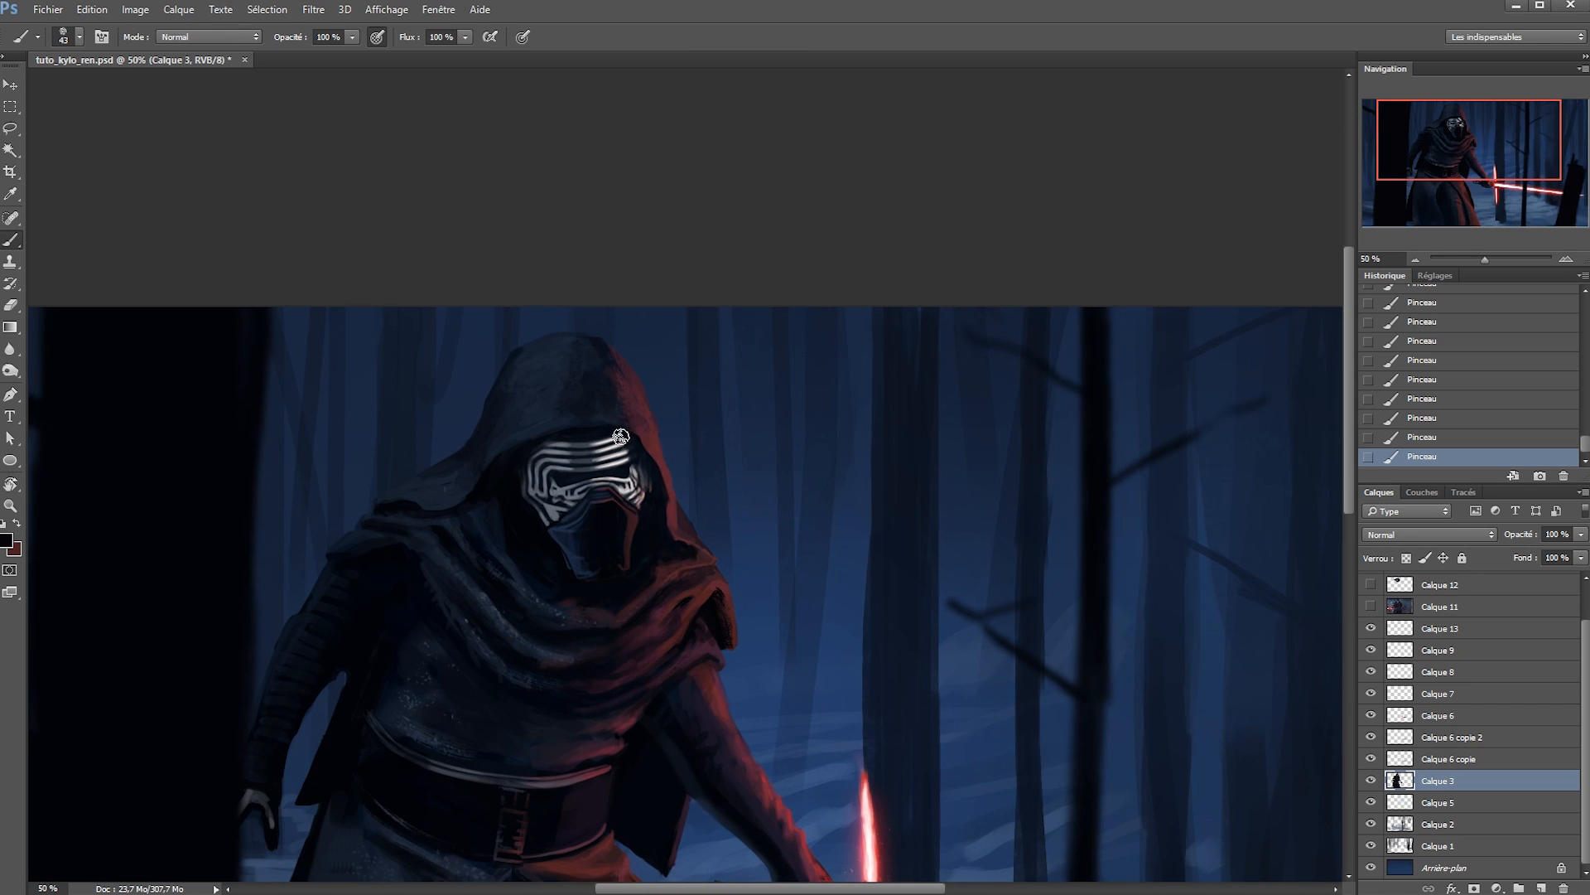
pyautogui.keyDown('ctrl'); pyautogui.click(598, 413); pyautogui.keyUp('ctrl')
pyautogui.keyDown('ctrl'); pyautogui.click(578, 394); pyautogui.keyUp('ctrl')
pyautogui.press('[')
pyautogui.press('[')
pyautogui.press('[')
pyautogui.press('[')
pyautogui.press('[')
pyautogui.press('[')
pyautogui.keyDown('alt'); pyautogui.click(520, 468); pyautogui.keyUp('alt')
pyautogui.moveTo(542, 469)
pyautogui.mouseDown()
pyautogui.moveTo(630, 466)
pyautogui.moveTo(594, 464)
pyautogui.mouseUp()
pyautogui.moveTo(593, 464); pyautogui.dragTo(594, 376)
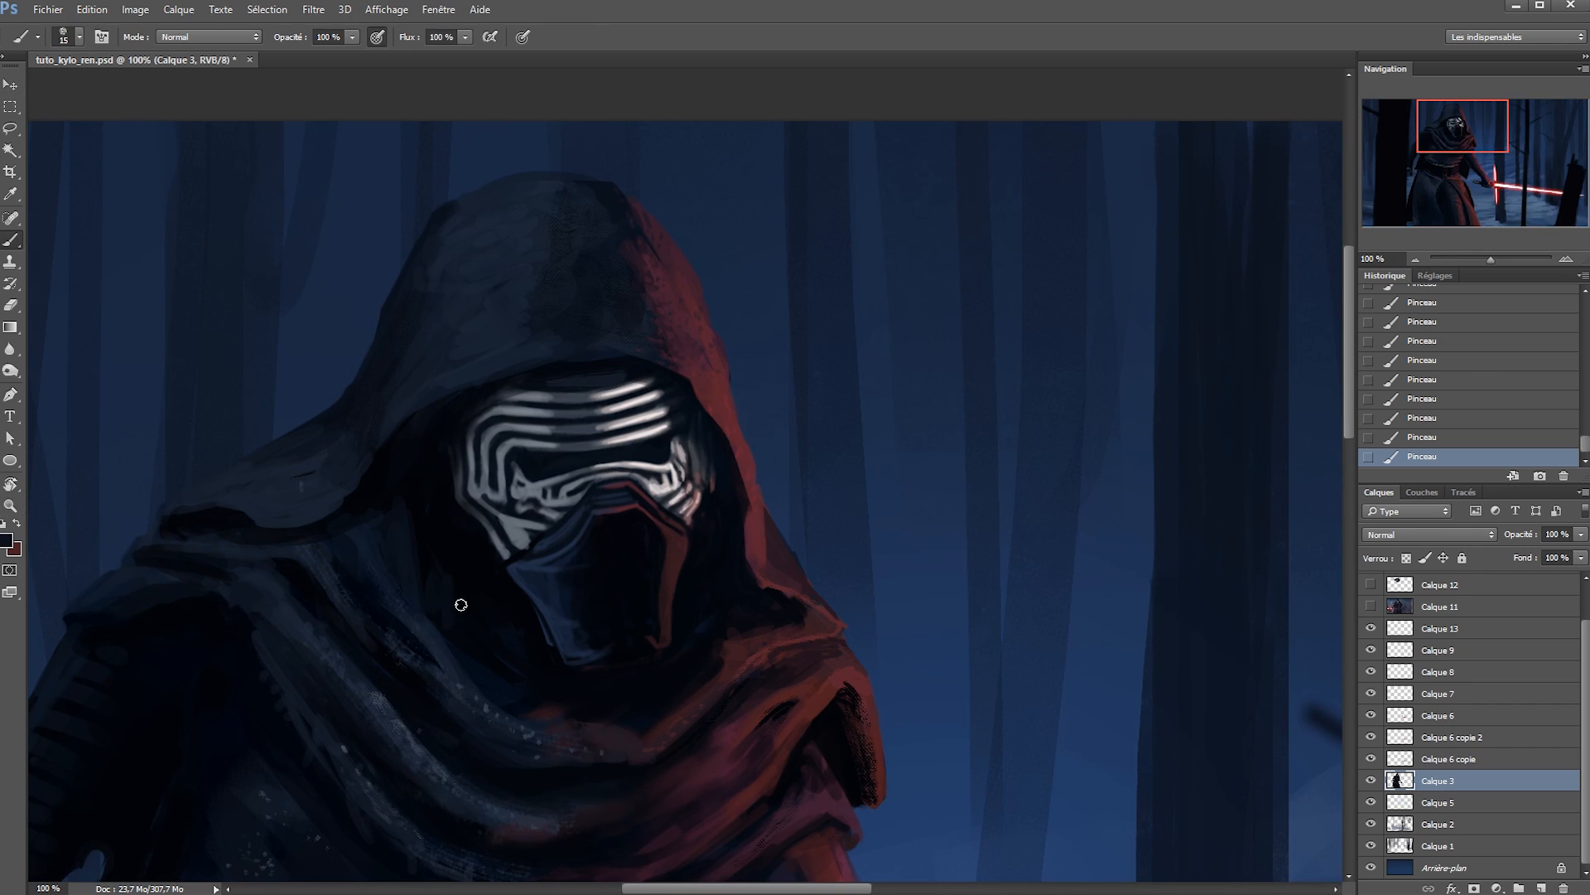
# Check the saber hand up close, and flip the canvas horizontally.
pyautogui.keyDown('ctrl'); pyautogui.keyDown('alt'); pyautogui.click(698, 664); pyautogui.keyUp('alt'); pyautogui.keyUp('ctrl')
pyautogui.keyDown('ctrl'); pyautogui.click(753, 653); pyautogui.keyUp('ctrl')
pyautogui.moveTo(735, 820); pyautogui.dragTo(689, 579)
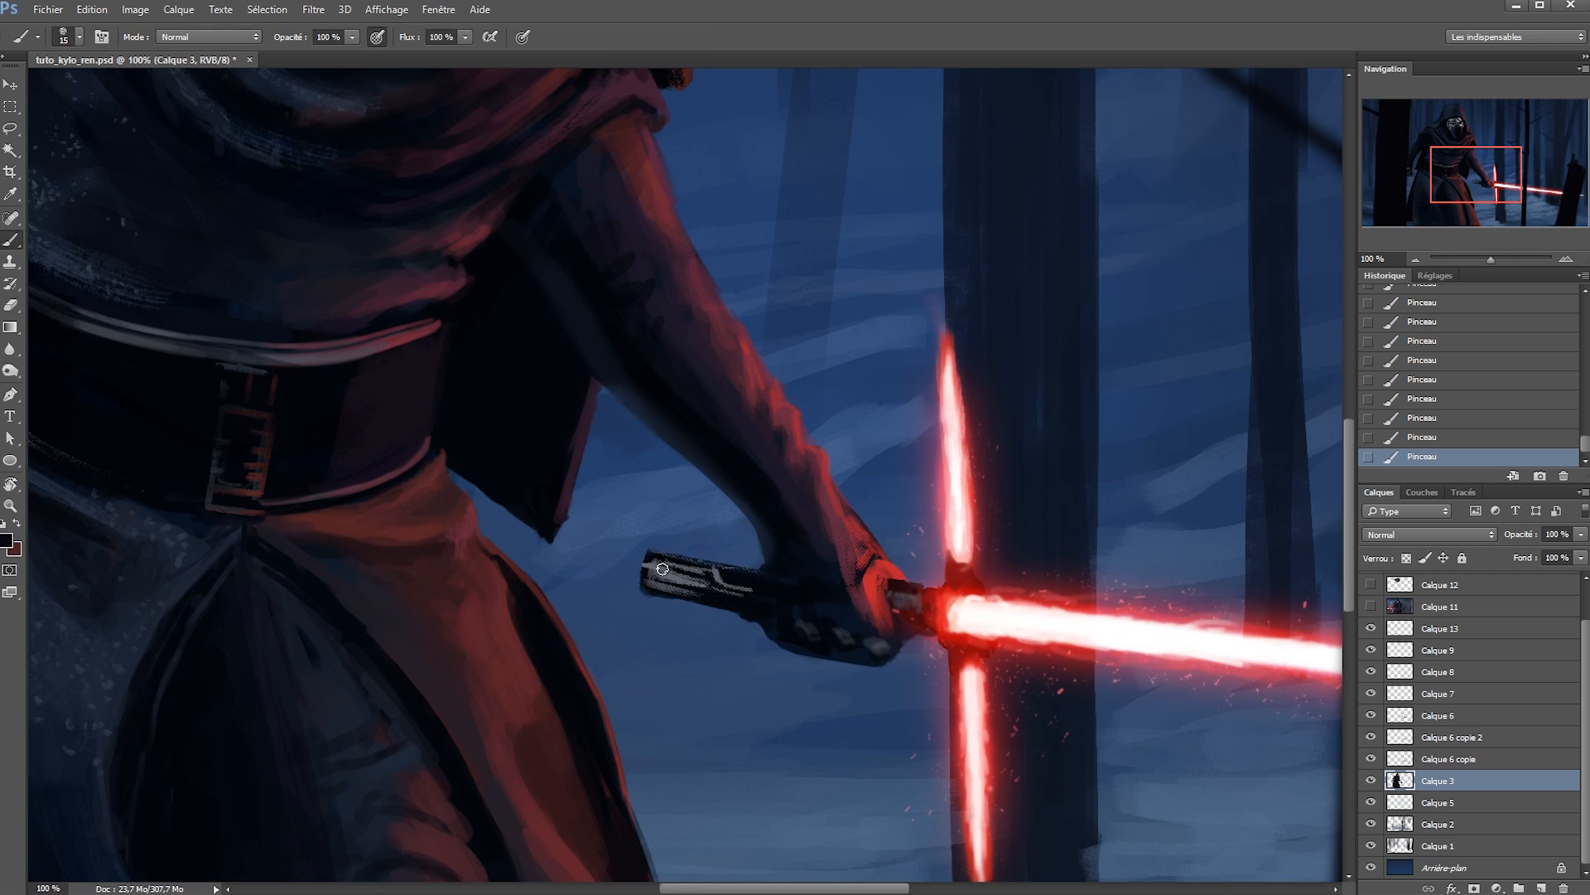
pyautogui.keyDown('ctrl'); pyautogui.keyDown('alt'); pyautogui.click(662, 569); pyautogui.keyUp('alt'); pyautogui.keyUp('ctrl')
pyautogui.keyDown('ctrl'); pyautogui.keyDown('alt'); pyautogui.click(708, 493); pyautogui.keyUp('alt'); pyautogui.keyUp('ctrl')
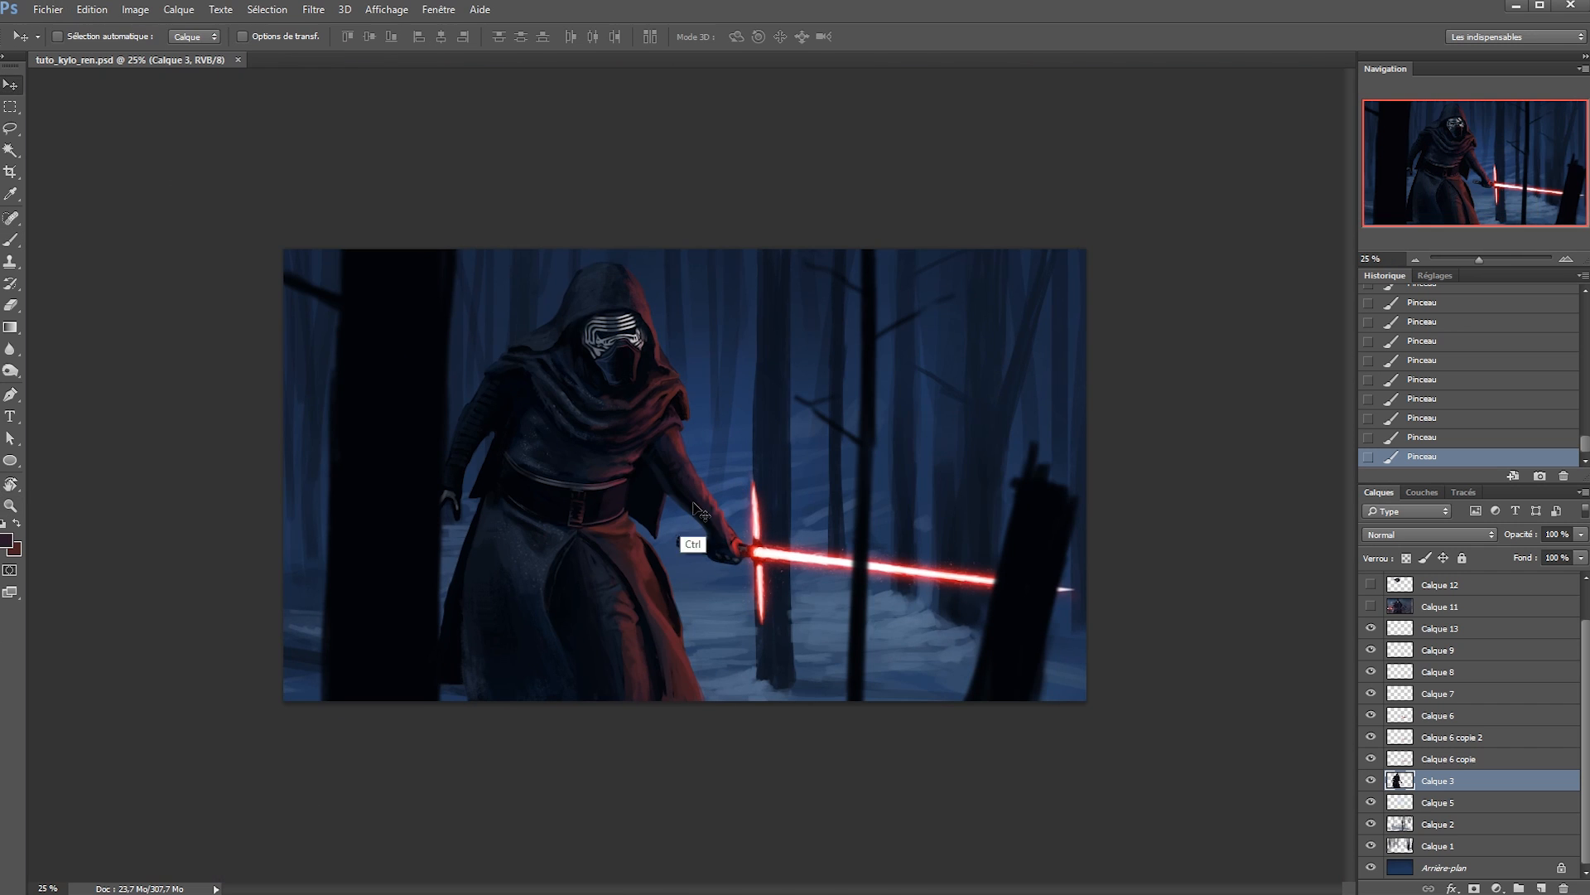
pyautogui.hotkey('ctrl', 'shift', 'h')
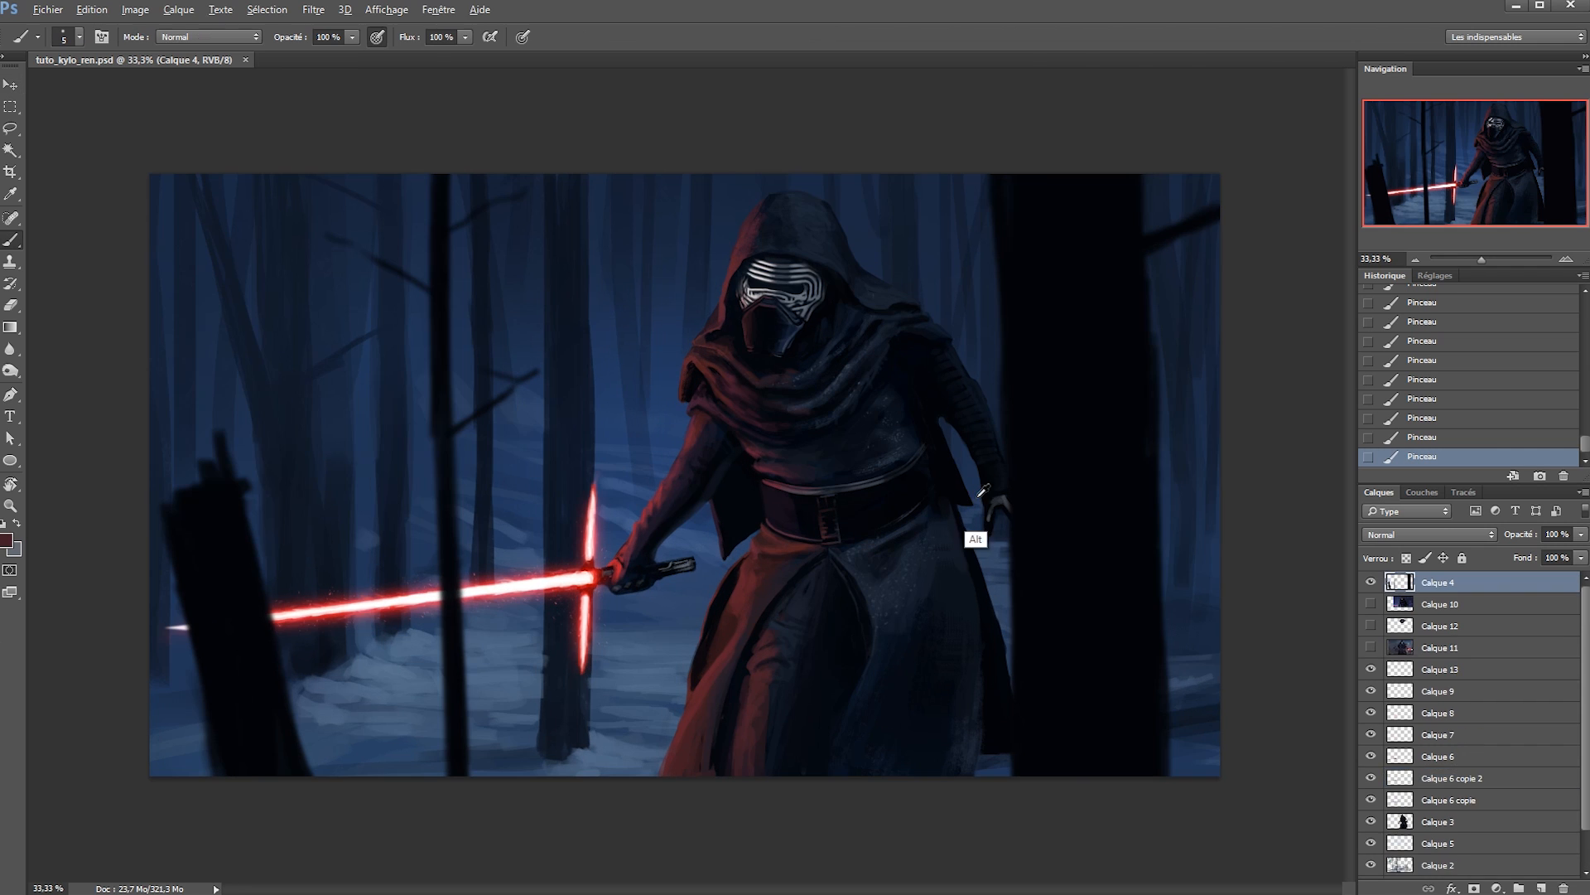
pyautogui.rightClick(1116, 589)
pyautogui.doubleClick(1269, 639)
pyautogui.moveTo(1039, 215); pyautogui.dragTo(1030, 596)
pyautogui.hotkey('ctrl', 'z')
# Lock transparent pixels on layer Calque 4 and paint a soft saber-red glow along the large trunk's inner edge at 10% opacity.
pyautogui.click(1406, 558)
pyautogui.keyDown('alt'); pyautogui.click(620, 565); pyautogui.keyUp('alt')
pyautogui.click(998, 187)
pyautogui.hotkey('ctrl', 'z')
pyautogui.rightClick(1053, 353)
pyautogui.doubleClick(1136, 477)
pyautogui.press('1')
pyautogui.keyDown('alt'); pyautogui.rightClick(978, 440); pyautogui.keyUp('alt')
pyautogui.moveTo(999, 186); pyautogui.dragTo(991, 444)
pyautogui.keyDown('alt'); pyautogui.rightClick(1030, 341); pyautogui.keyUp('alt')
pyautogui.keyDown('alt'); pyautogui.rightClick(1050, 590); pyautogui.keyUp('alt')
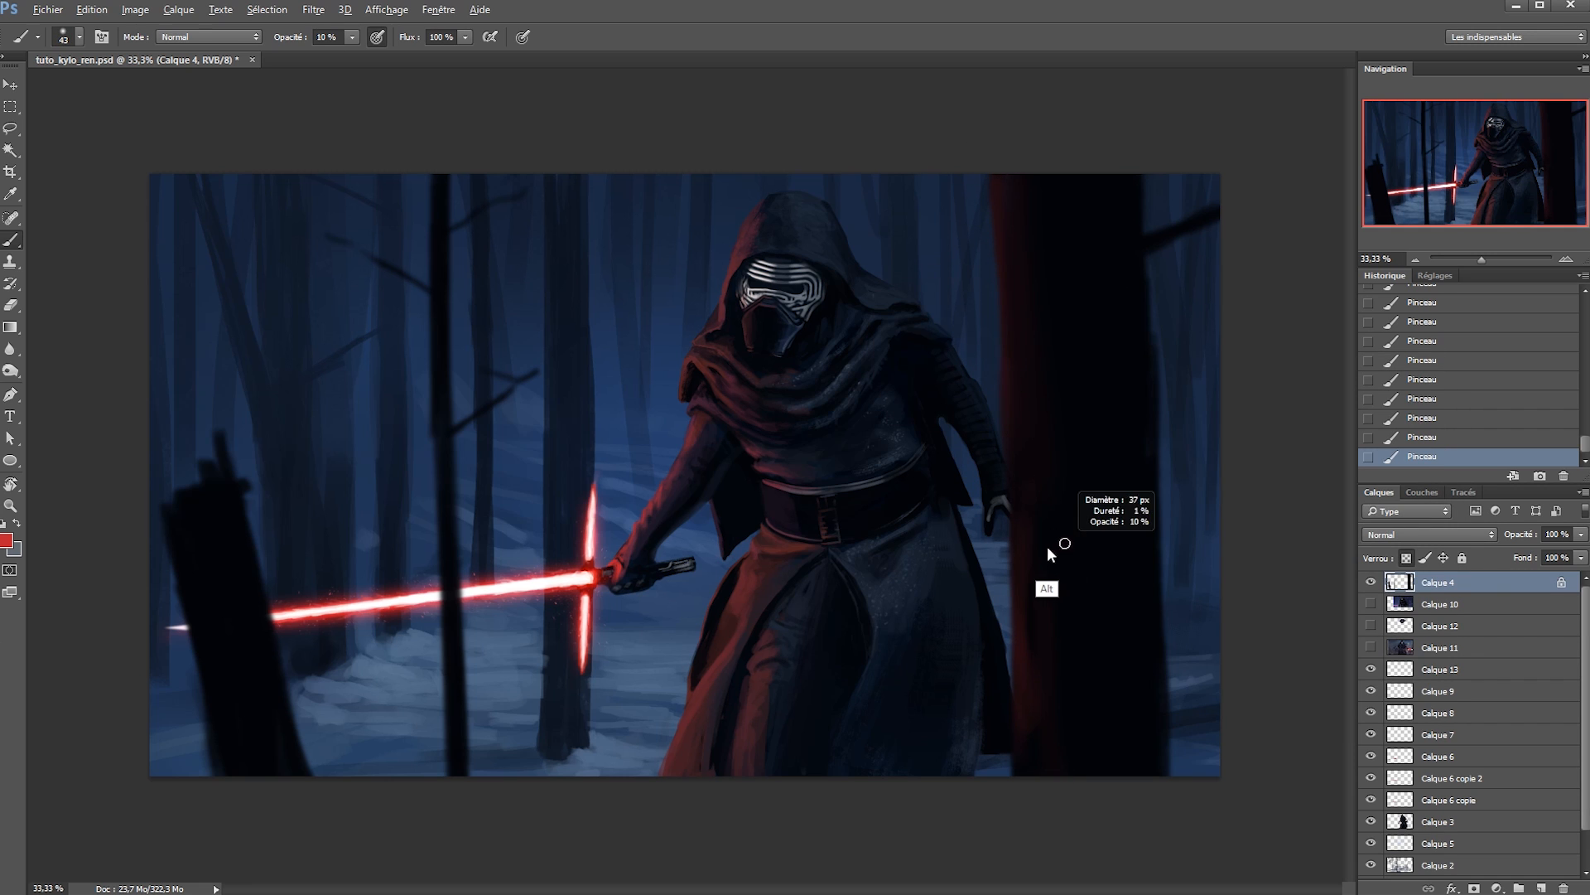
# Paint blue rim strokes along the large trunk's outer edge, raising the brush opacity to 100% and undoing unwanted strokes.
pyautogui.press('x')
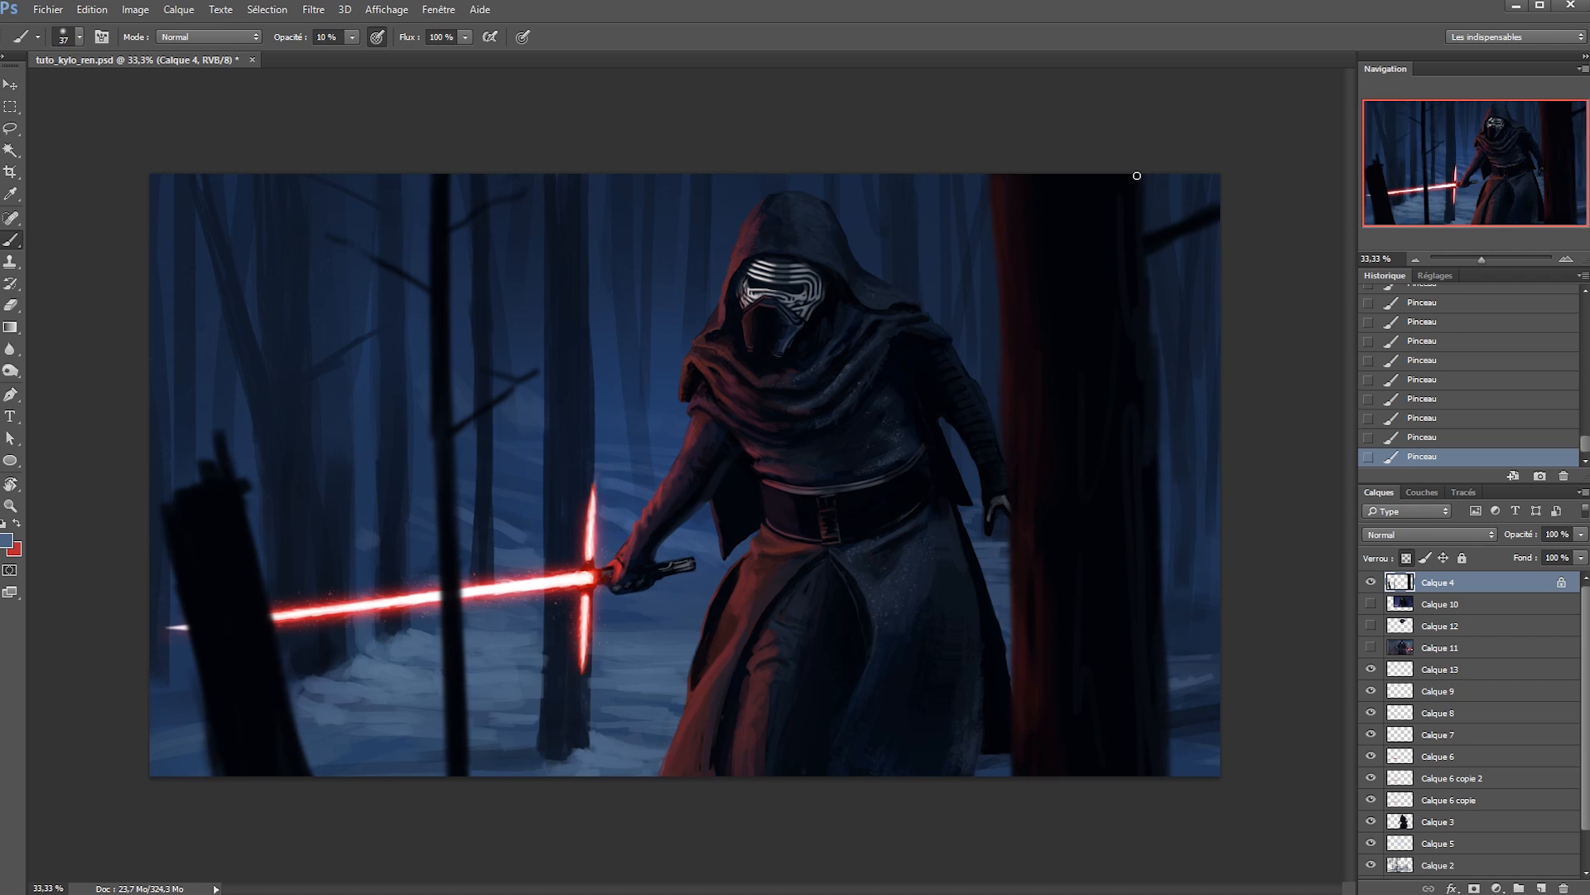
pyautogui.moveTo(1157, 497); pyautogui.dragTo(1158, 569)
pyautogui.press('0')
pyautogui.moveTo(1153, 426); pyautogui.dragTo(1168, 762)
pyautogui.hotkey('ctrl', 'z')
pyautogui.moveTo(1144, 563); pyautogui.dragTo(1145, 577)
pyautogui.hotkey('ctrl', 'z')
pyautogui.moveTo(1156, 667); pyautogui.dragTo(1168, 769)
pyautogui.moveTo(1153, 709); pyautogui.dragTo(1159, 772)
pyautogui.keyDown('alt'); pyautogui.click(1154, 707); pyautogui.keyUp('alt')
# Paint sampled red light along the saber-facing side of the broken foreground stump, adjusting the brush size.
pyautogui.keyDown('alt'); pyautogui.click(622, 557); pyautogui.keyUp('alt')
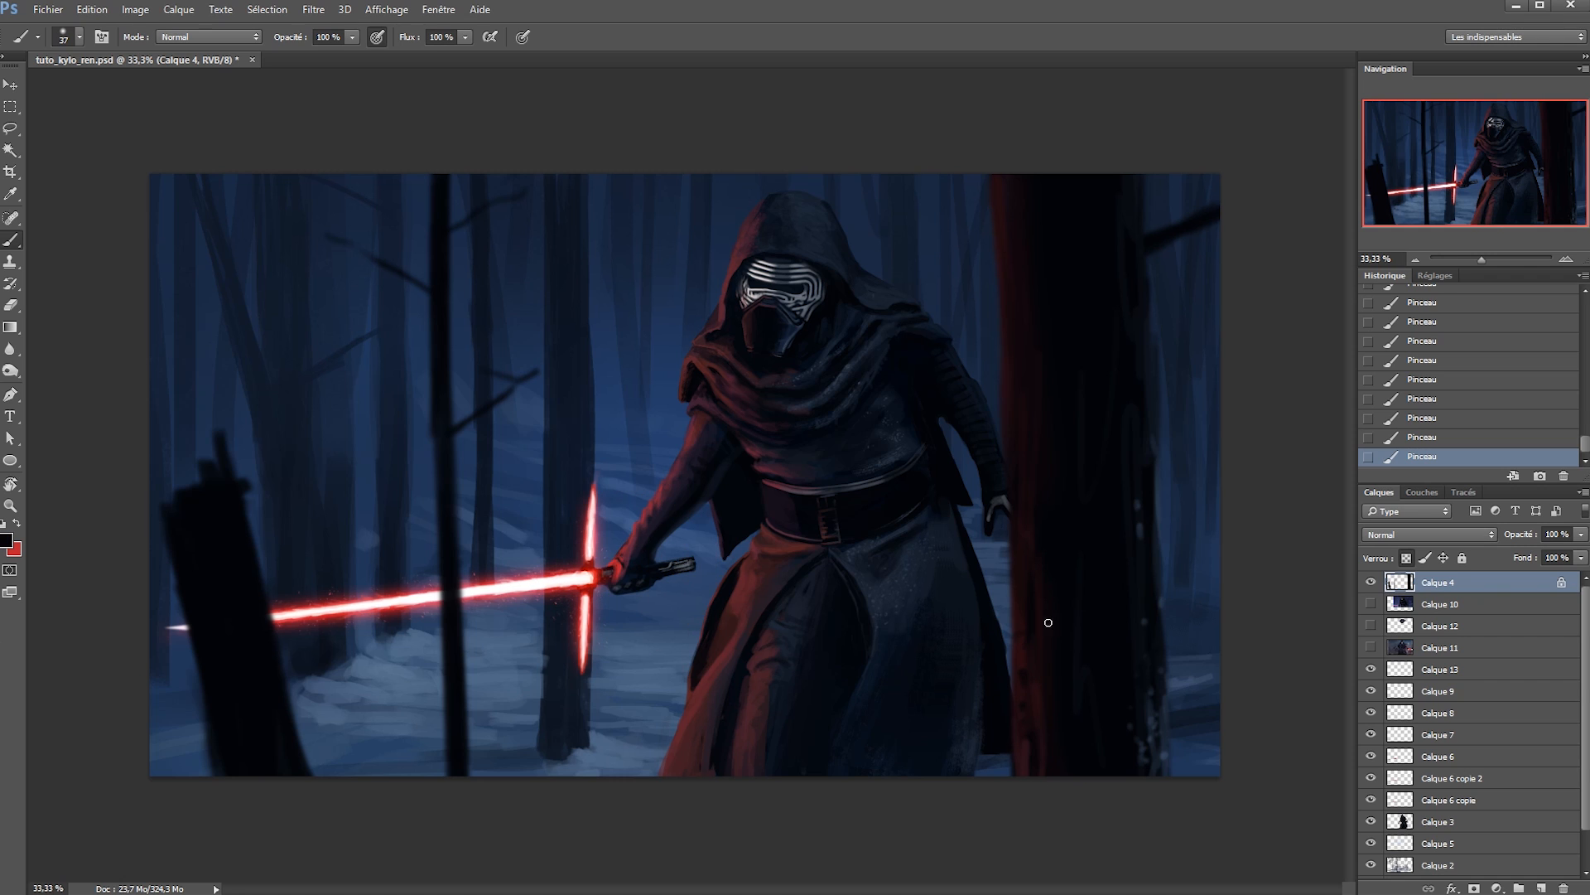
pyautogui.keyDown('alt'); pyautogui.click(726, 443); pyautogui.keyUp('alt')
pyautogui.press('x')
pyautogui.moveTo(239, 502); pyautogui.dragTo(270, 594)
pyautogui.keyDown('alt'); pyautogui.rightClick(290, 593); pyautogui.keyUp('alt')
pyautogui.moveTo(245, 531); pyautogui.dragTo(326, 802)
pyautogui.keyDown('alt'); pyautogui.rightClick(308, 738); pyautogui.keyUp('alt')
pyautogui.moveTo(254, 634)
pyautogui.mouseDown()
pyautogui.moveTo(277, 760)
pyautogui.moveTo(263, 638)
pyautogui.mouseUp()
pyautogui.keyDown('alt'); pyautogui.click(269, 697); pyautogui.keyUp('alt')
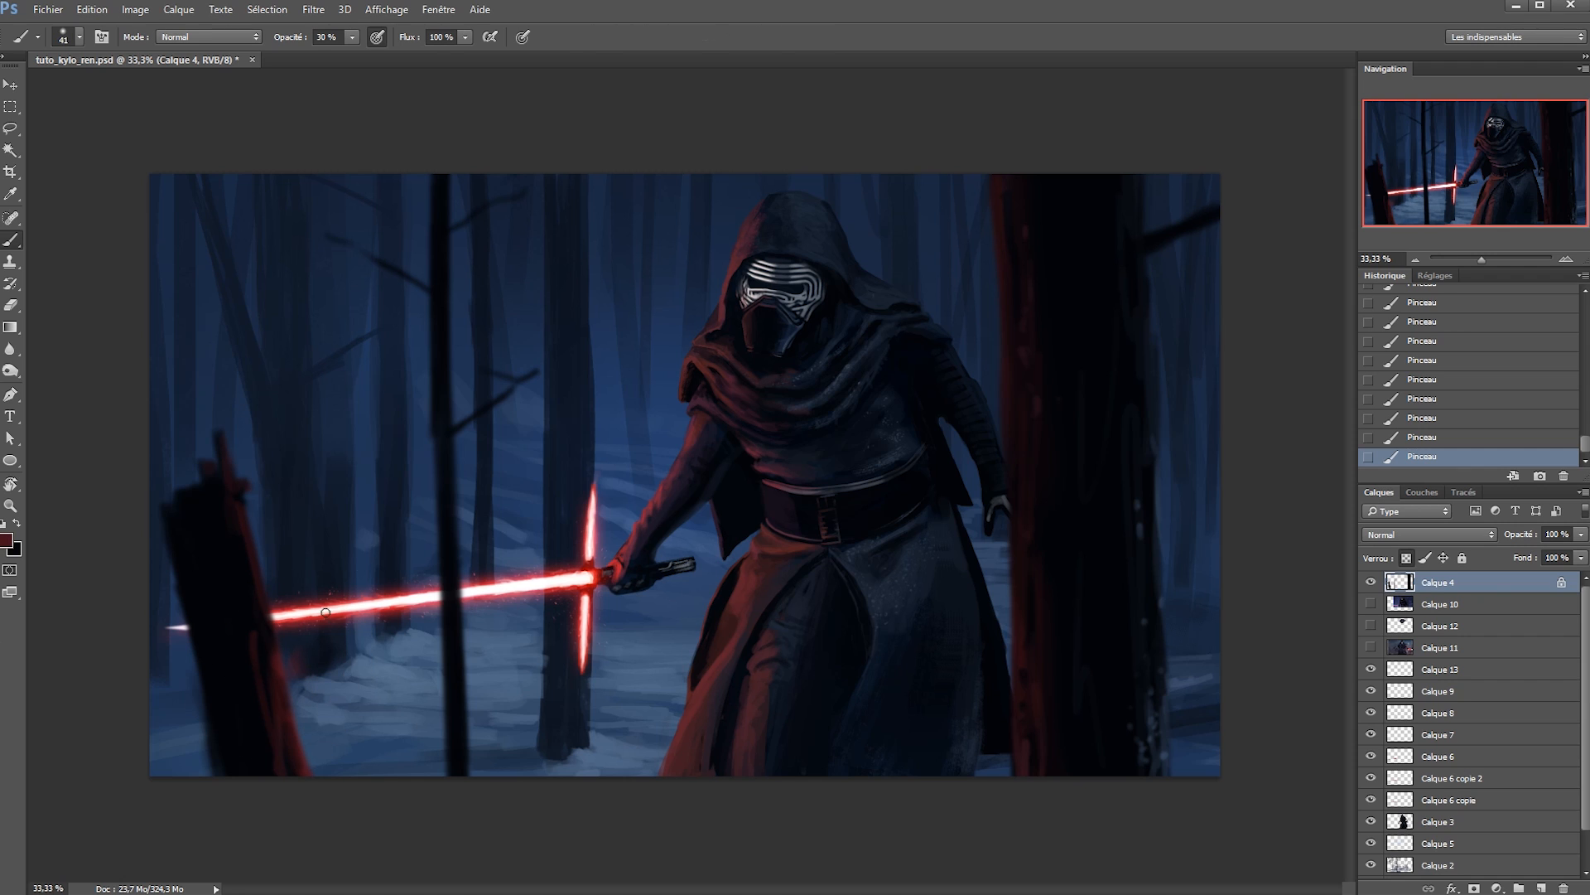
# Try further strokes on the lower part of the broken stump, and undo them.
pyautogui.keyDown('alt'); pyautogui.click(288, 731); pyautogui.keyUp('alt')
pyautogui.keyDown('alt'); pyautogui.rightClick(285, 748); pyautogui.keyUp('alt')
pyautogui.hotkey('ctrl', 'alt', 'z')
pyautogui.hotkey('ctrl', 'alt', 'z')
pyautogui.hotkey('ctrl', 'alt', 'z')
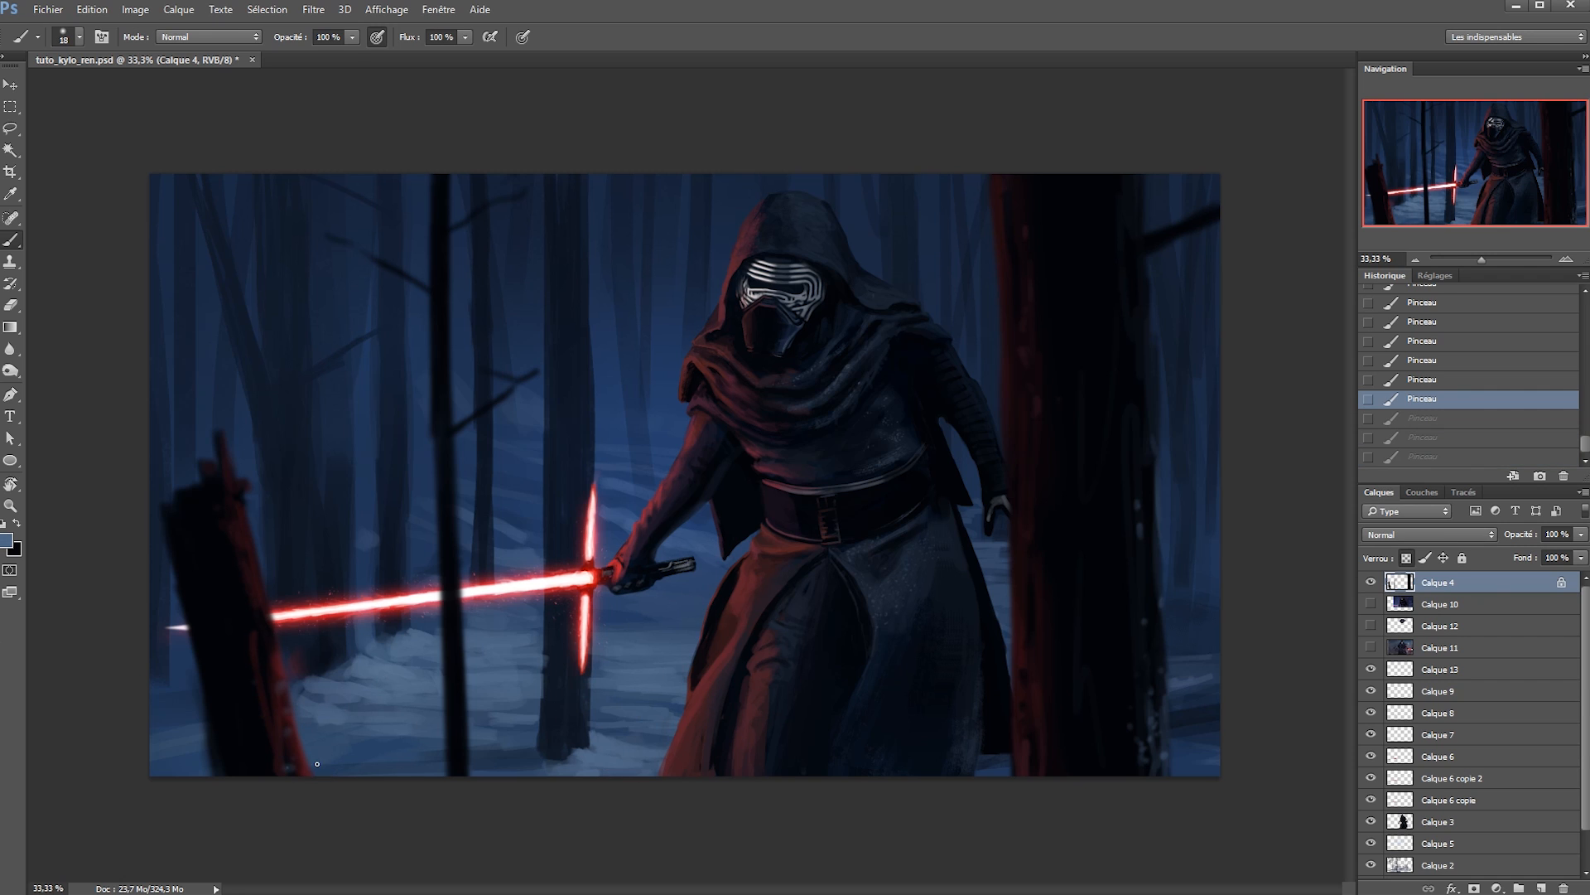
# Add a new layer directly above Calque 5.
pyautogui.press('z')
pyautogui.keyDown('alt'); pyautogui.click(885, 553); pyautogui.keyUp('alt')
pyautogui.press('v')
pyautogui.scroll(-1, 1487, 684)
pyautogui.click(1391, 803)
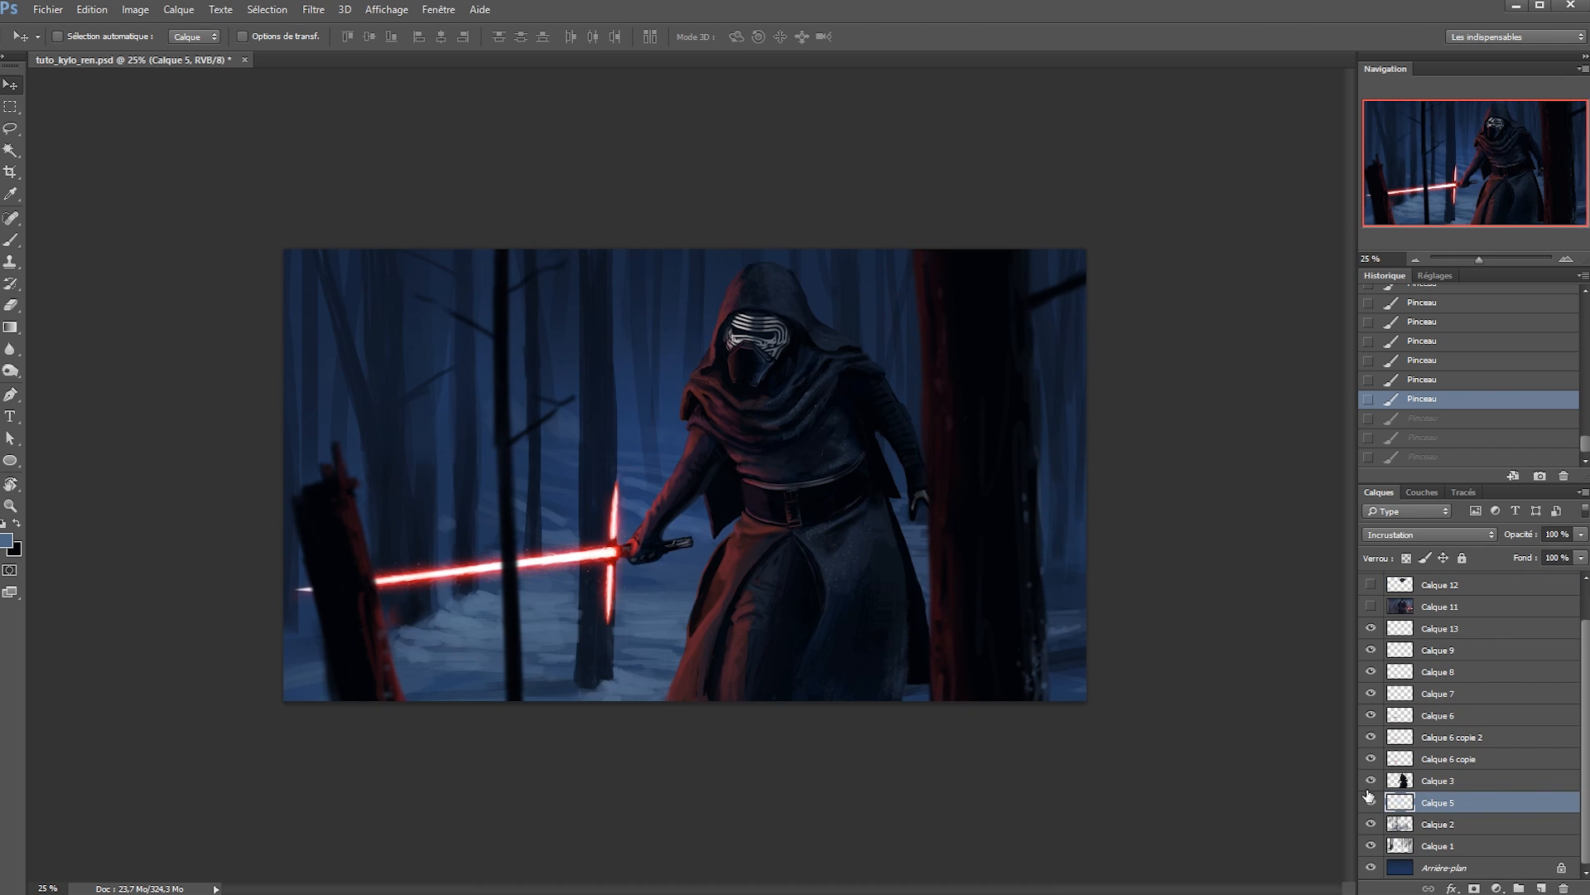
pyautogui.hotkey('ctrl', 'alt', 'shift', 'n')
# Paint sampled dark red light along the length of the trunk behind the saber's crossguard.
pyautogui.press('b')
pyautogui.keyDown('alt'); pyautogui.rightClick(578, 607); pyautogui.keyUp('alt')
pyautogui.press('x')
pyautogui.keyDown('alt'); pyautogui.click(714, 591); pyautogui.keyUp('alt')
pyautogui.moveTo(599, 630)
pyautogui.mouseDown()
pyautogui.moveTo(594, 672)
pyautogui.moveTo(595, 571)
pyautogui.mouseUp()
pyautogui.keyDown('alt'); pyautogui.click(590, 635); pyautogui.keyUp('alt')
pyautogui.moveTo(597, 539); pyautogui.dragTo(593, 352)
pyautogui.moveTo(593, 356); pyautogui.dragTo(594, 439)
pyautogui.moveTo(595, 447); pyautogui.dragTo(584, 589)
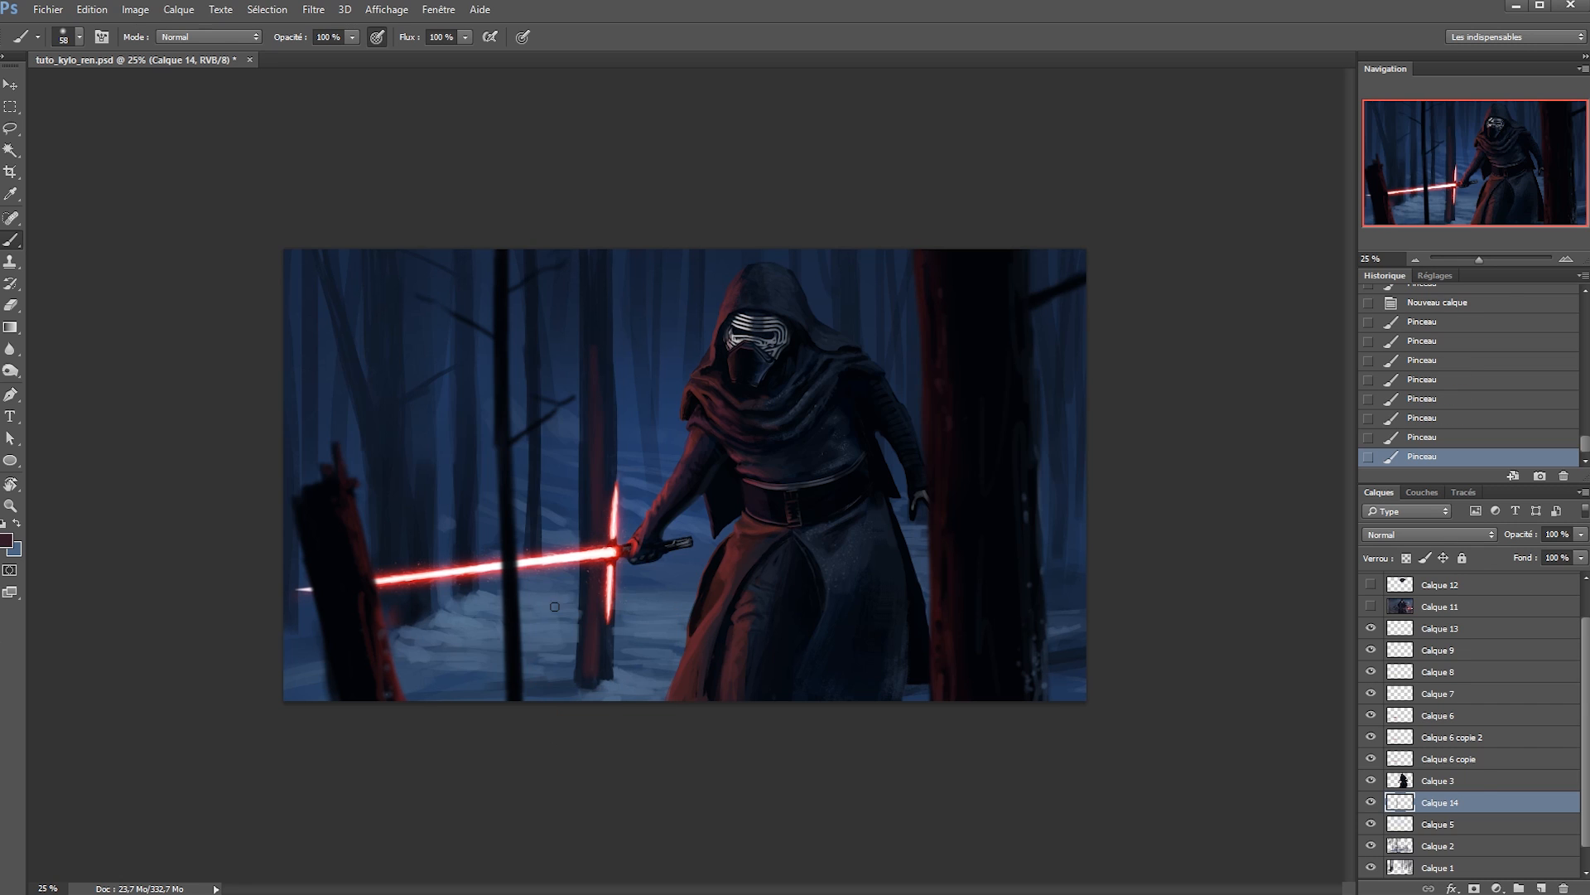
# On layer Calque 4, paint sampled saber red over the thin foreground trunk at 20% brush opacity.
pyautogui.scroll(1, 1448, 618)
pyautogui.click(1504, 584)
pyautogui.moveTo(518, 651); pyautogui.dragTo(521, 497)
pyautogui.keyDown('alt'); pyautogui.click(618, 549); pyautogui.keyUp('alt')
pyautogui.keyDown('alt'); pyautogui.click(623, 542); pyautogui.keyUp('alt')
pyautogui.moveTo(516, 439)
pyautogui.mouseDown()
pyautogui.moveTo(515, 341)
pyautogui.moveTo(496, 450)
pyautogui.mouseUp()
pyautogui.moveTo(500, 621); pyautogui.dragTo(501, 638)
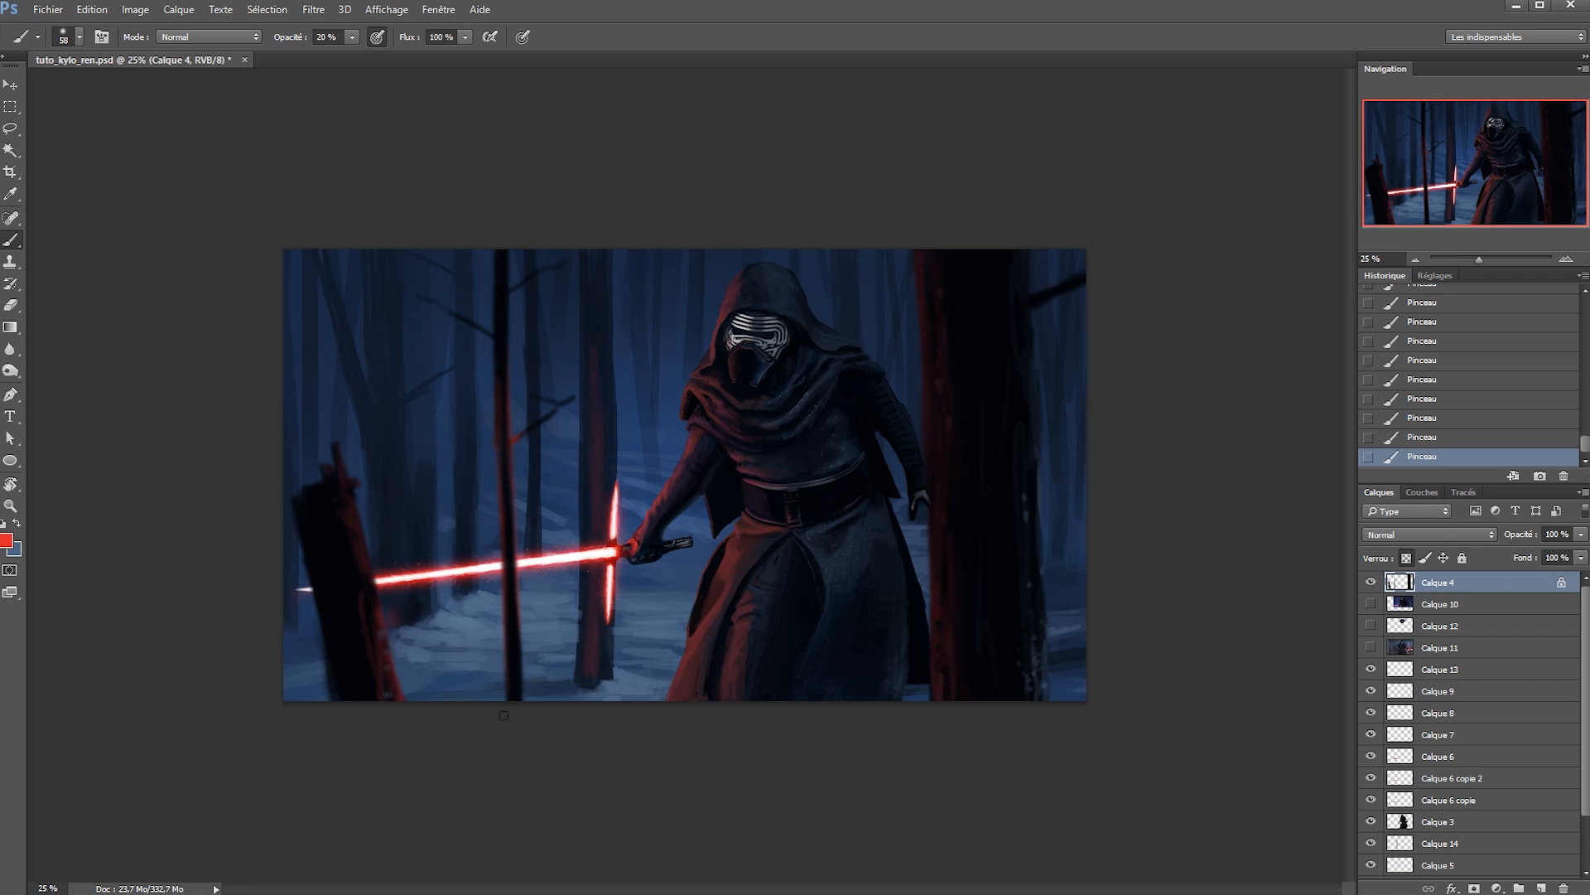
pyautogui.keyDown('alt'); pyautogui.rightClick(521, 637); pyautogui.keyUp('alt')
pyautogui.press('e')
pyautogui.press('b')
pyautogui.keyDown('alt'); pyautogui.click(509, 325); pyautogui.keyUp('alt')
pyautogui.keyDown('alt'); pyautogui.click(613, 564); pyautogui.keyUp('alt')
pyautogui.moveTo(504, 253); pyautogui.dragTo(507, 384)
# Activate layer Calque 14 and choose the Sampled Brush 8 9 brush at 50% opacity with black as the foreground colour.
pyautogui.click(1441, 843)
pyautogui.keyDown('alt'); pyautogui.click(595, 288); pyautogui.keyUp('alt')
pyautogui.press('d')
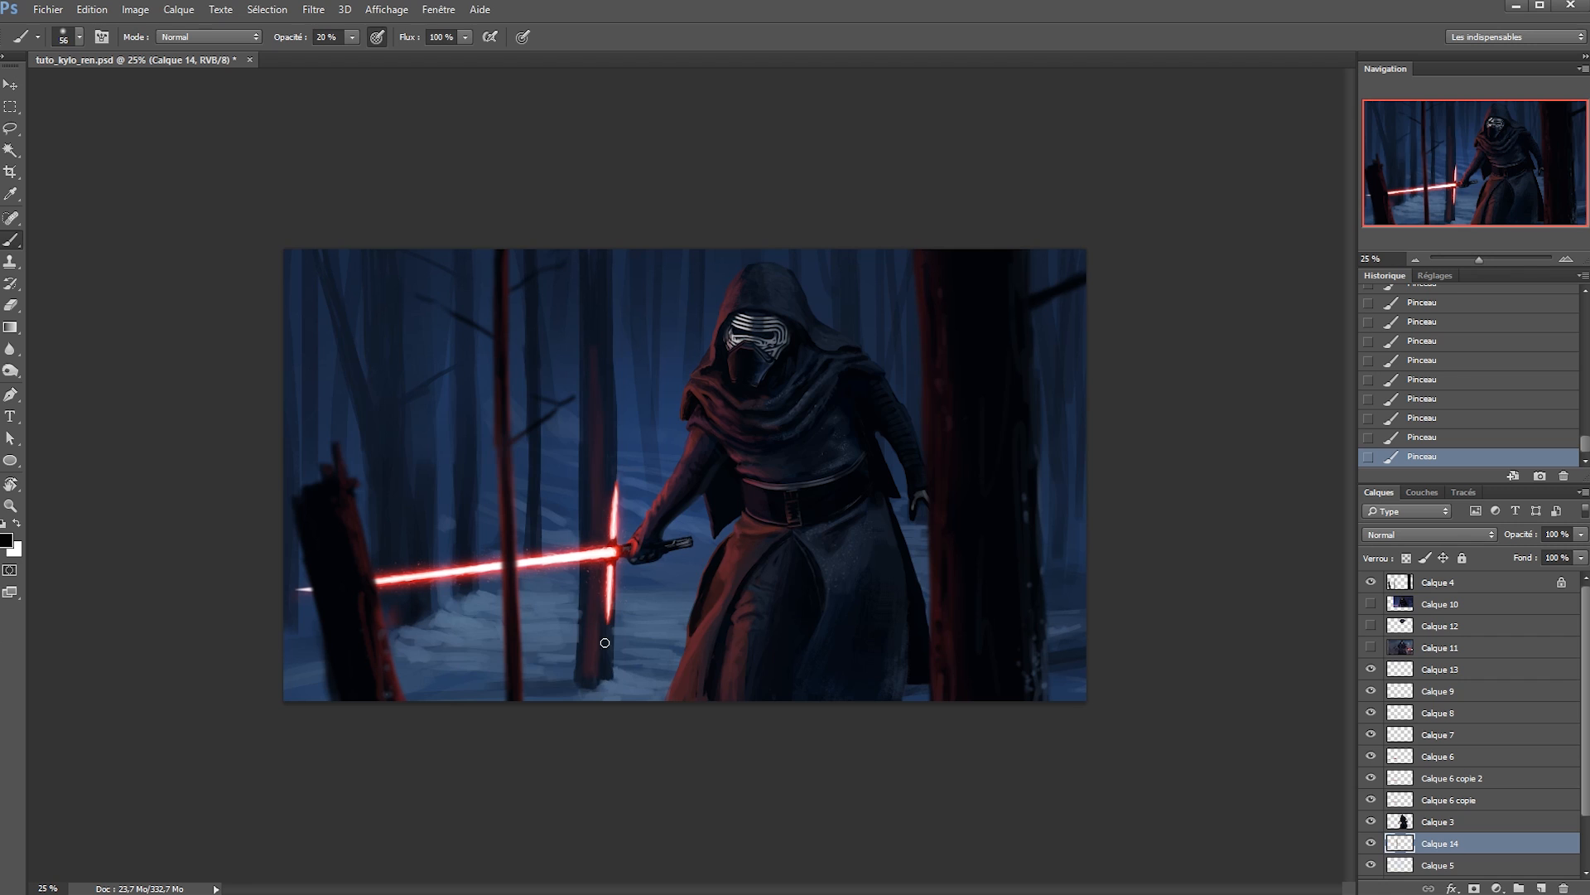
pyautogui.keyDown('ctrl'); pyautogui.click(629, 660); pyautogui.keyUp('ctrl')
pyautogui.rightClick(616, 660)
pyautogui.click(881, 865)
pyautogui.click(826, 832)
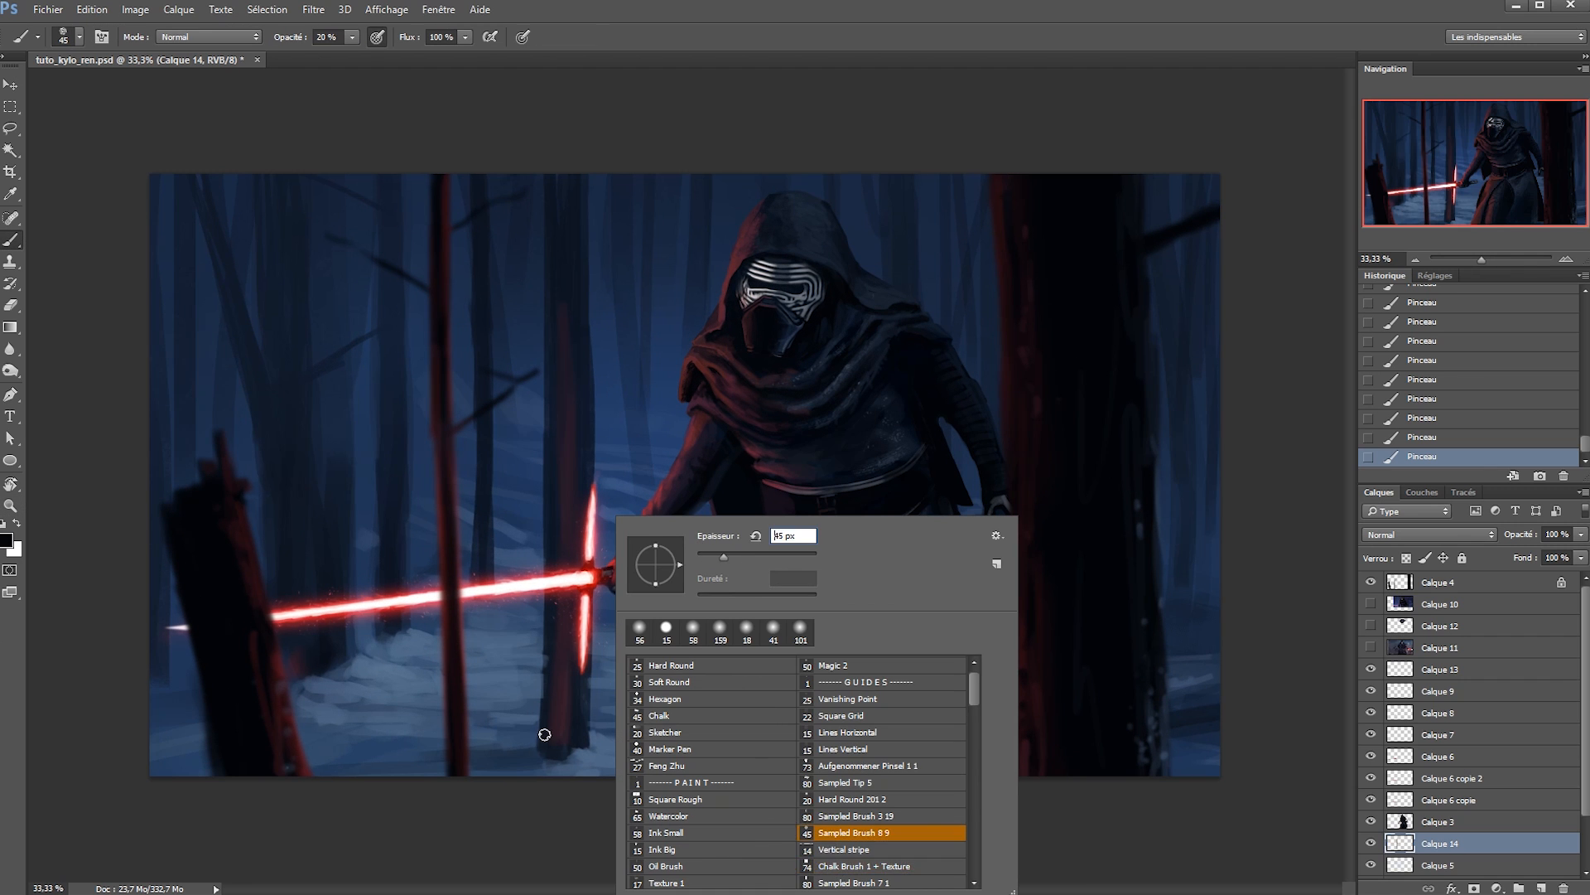
pyautogui.click(544, 736)
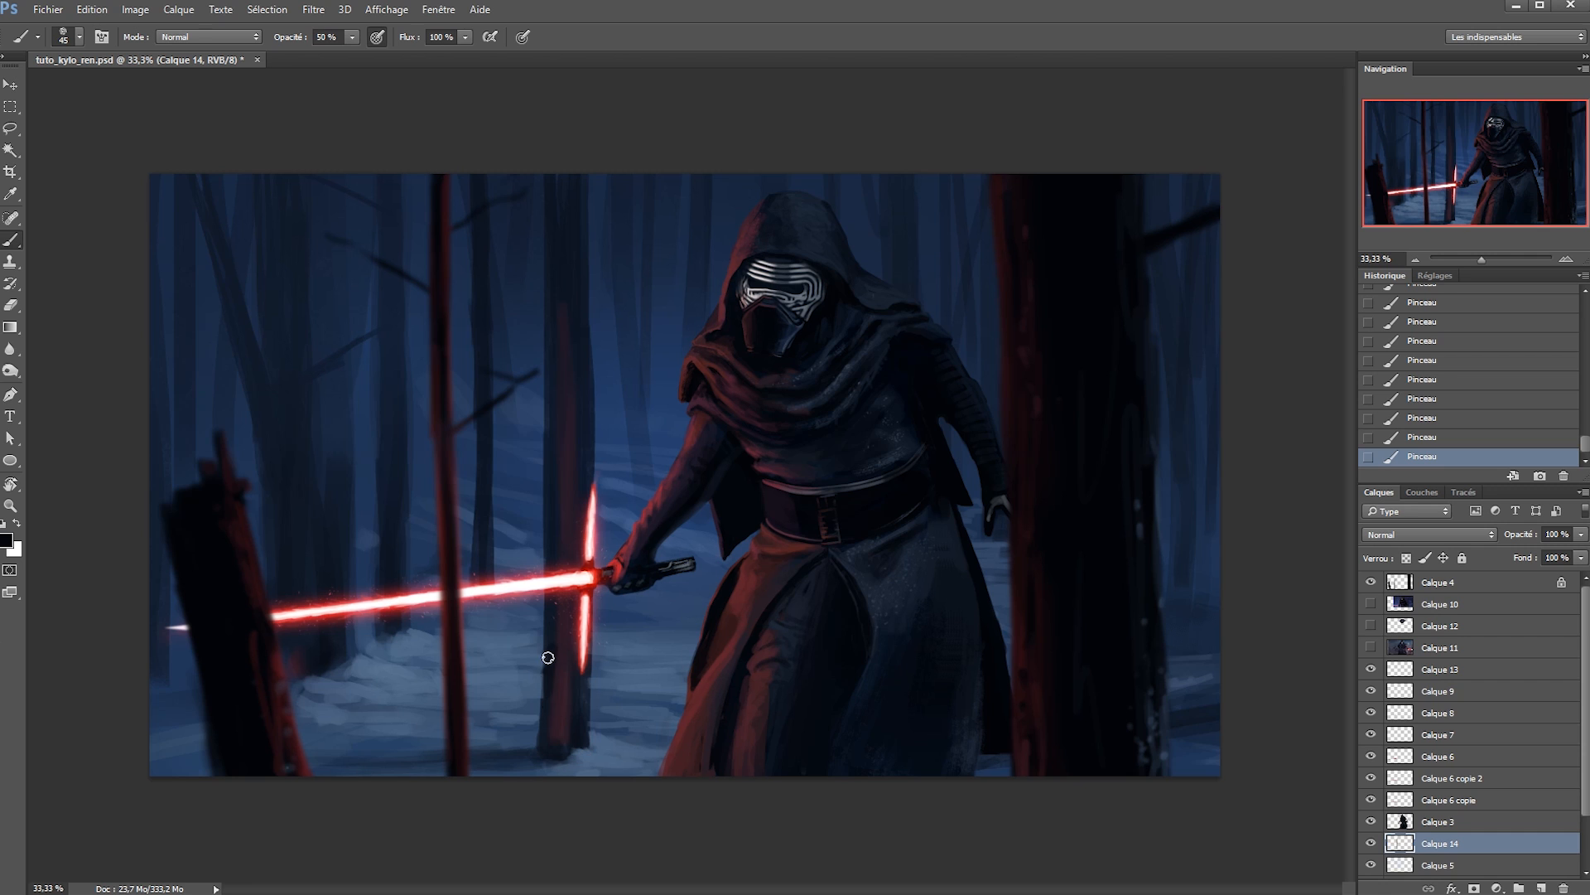
# Paint dark textured bark near the base of the trunk behind the crossguard, adjusting the brush size.
pyautogui.press('x')
pyautogui.keyDown('alt'); pyautogui.click(594, 733); pyautogui.keyUp('alt')
pyautogui.moveTo(594, 733); pyautogui.dragTo(590, 687)
pyautogui.rightClick(583, 728)
pyautogui.click(715, 564)
pyautogui.click(584, 726)
# Paint sampled dark blue strokes on the background trunks between the broken stump and the thin foreground trunk.
pyautogui.keyDown('alt'); pyautogui.click(338, 681); pyautogui.keyUp('alt')
pyautogui.moveTo(346, 621); pyautogui.dragTo(352, 643)
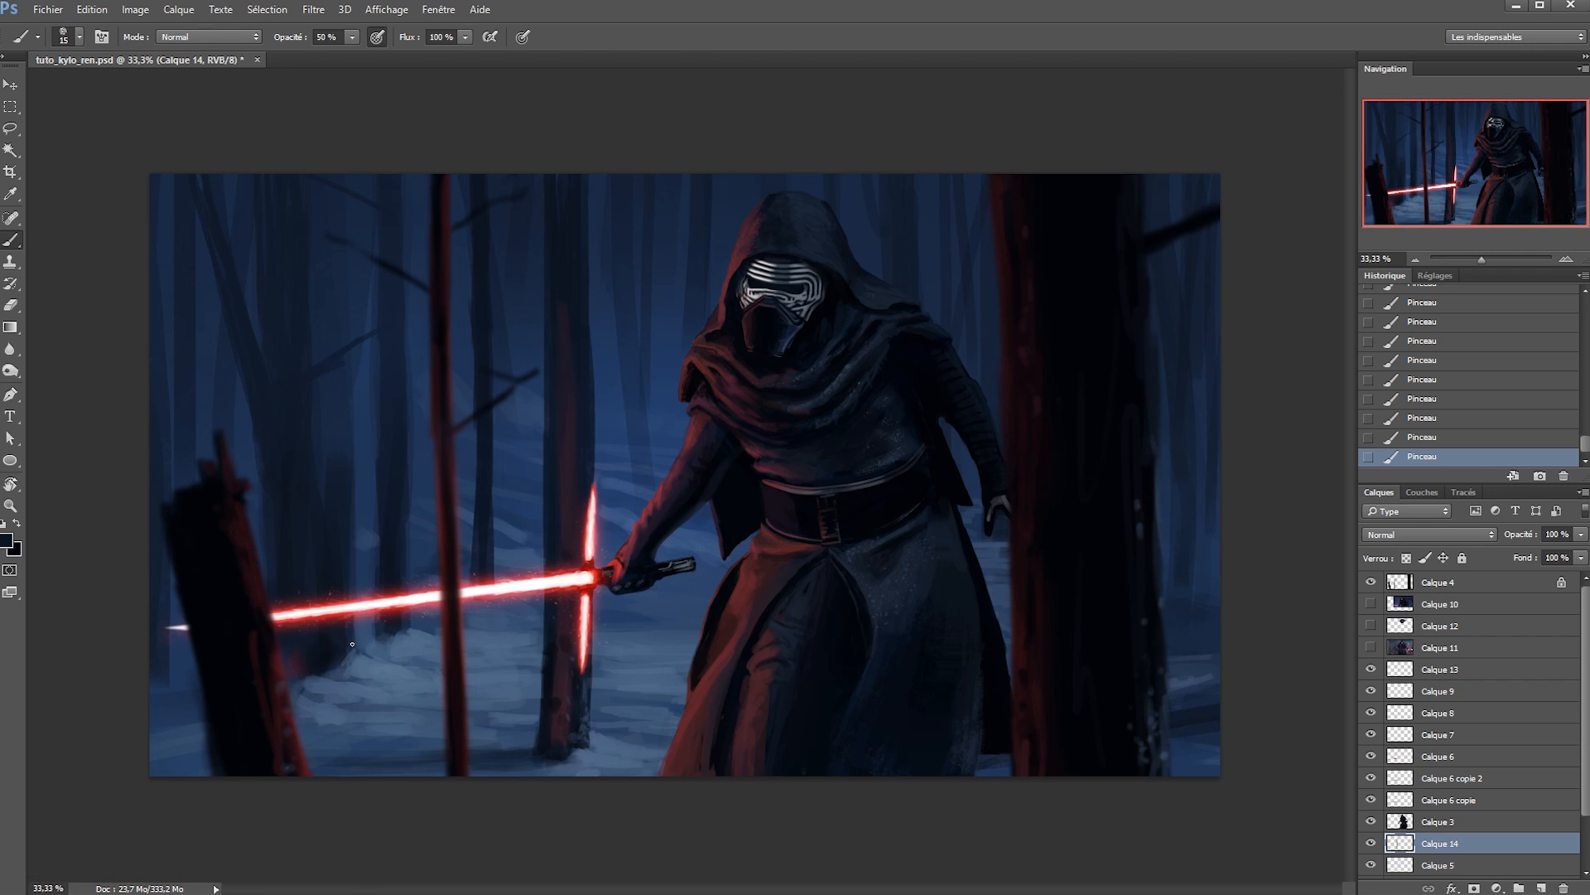
pyautogui.keyDown('alt'); pyautogui.moveTo(320, 563); pyautogui.dragTo(332, 564); pyautogui.keyUp('alt')
pyautogui.moveTo(338, 435); pyautogui.dragTo(338, 371)
pyautogui.moveTo(348, 454); pyautogui.dragTo(344, 351)
pyautogui.keyDown('alt'); pyautogui.click(374, 673); pyautogui.keyUp('alt')
pyautogui.moveTo(349, 647); pyautogui.dragTo(346, 628)
# Paint a dark horizontal shadow across the snow at the foot of the trees with a resampled colour and changed brush.
pyautogui.keyDown('alt'); pyautogui.click(568, 577); pyautogui.keyUp('alt')
pyautogui.press('2')
pyautogui.keyDown('alt'); pyautogui.click(565, 617); pyautogui.keyUp('alt')
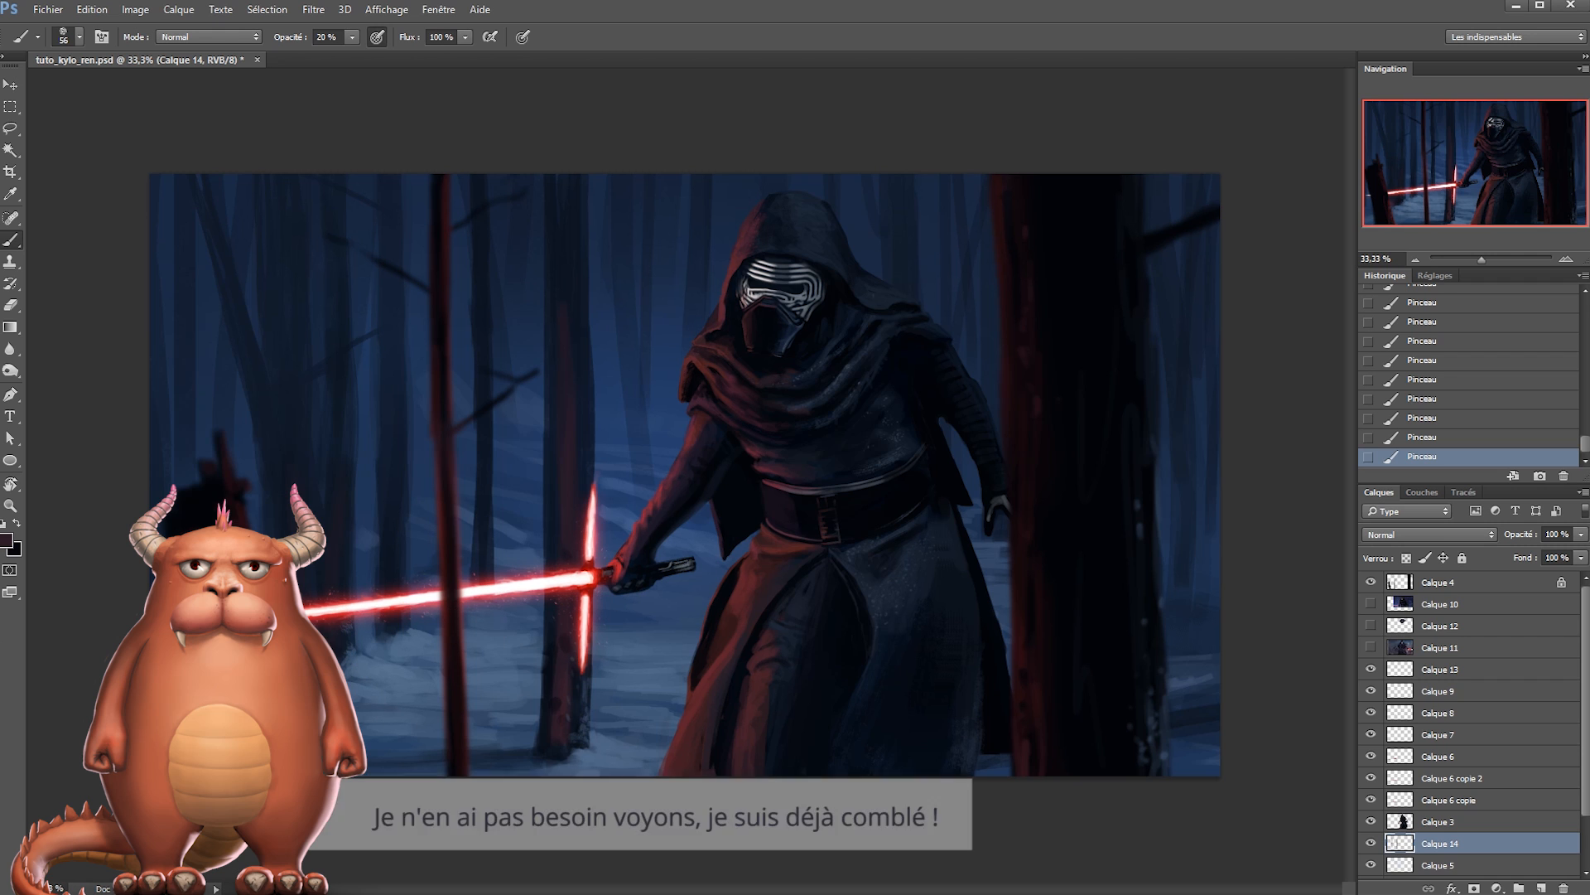
pyautogui.keyDown('alt'); pyautogui.click(485, 677); pyautogui.keyUp('alt')
pyautogui.press('0')
pyautogui.rightClick(493, 673)
pyautogui.doubleClick(600, 637)
pyautogui.keyDown('alt'); pyautogui.click(224, 709); pyautogui.keyUp('alt')
pyautogui.moveTo(196, 689); pyautogui.dragTo(120, 674)
pyautogui.moveTo(197, 746)
pyautogui.mouseDown()
pyautogui.moveTo(120, 760)
pyautogui.moveTo(447, 749)
pyautogui.mouseUp()
# Paint snow strokes around the crossguard trunk at 50% opacity, alternating between sampled dark and light blue.
pyautogui.keyDown('alt'); pyautogui.click(469, 749); pyautogui.keyUp('alt')
pyautogui.press('5')
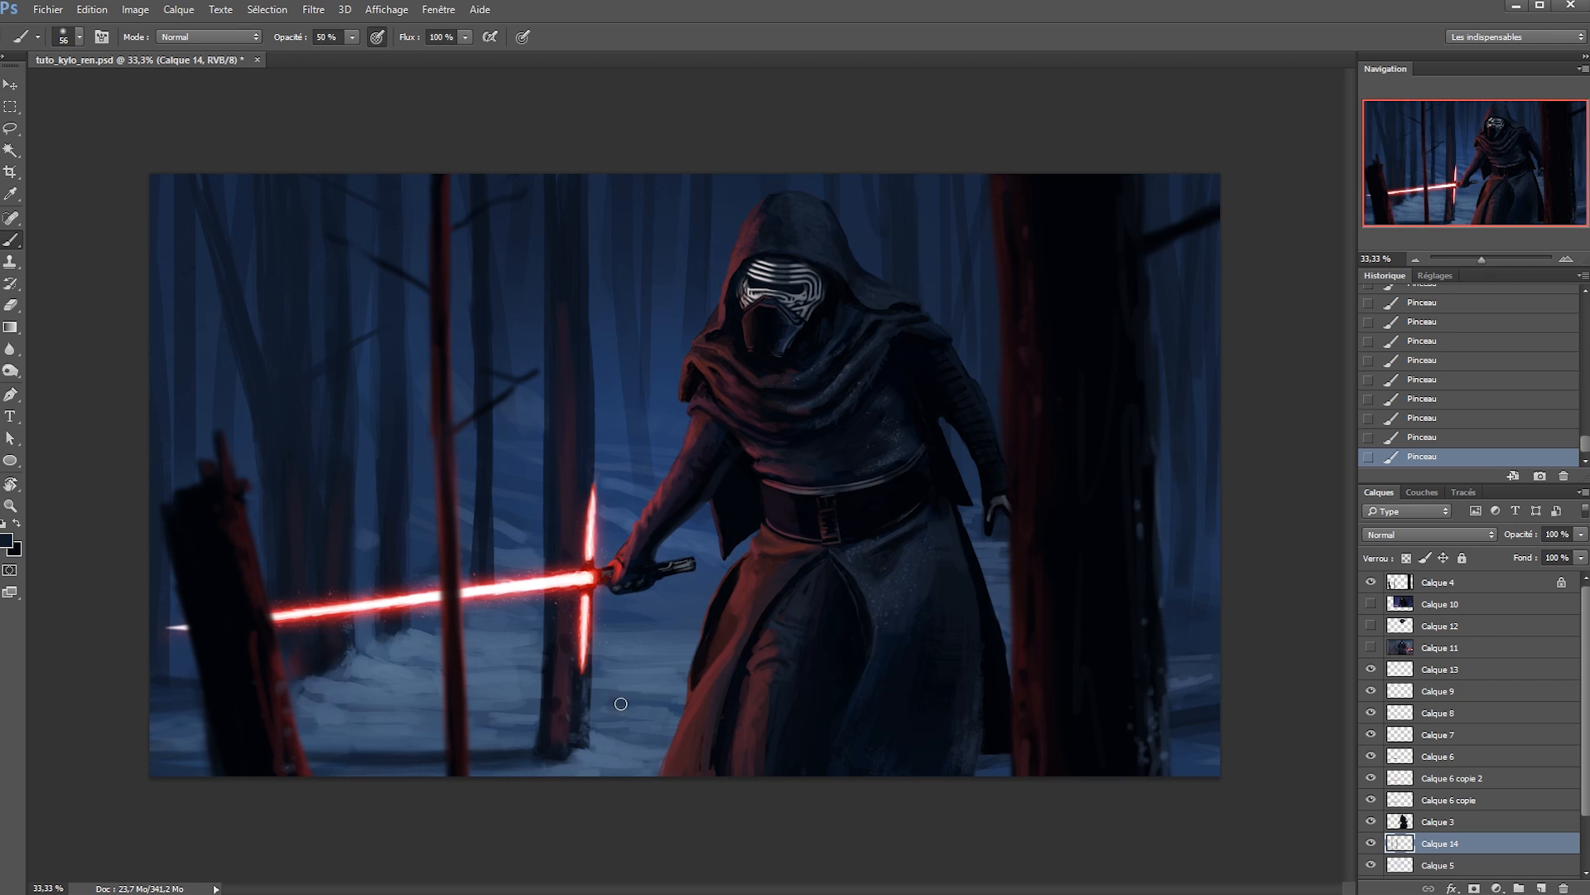
pyautogui.keyDown('alt'); pyautogui.click(644, 685); pyautogui.keyUp('alt')
pyautogui.keyDown('alt'); pyautogui.click(641, 686); pyautogui.keyUp('alt')
pyautogui.press('x')
pyautogui.press('x')
pyautogui.moveTo(501, 703)
pyautogui.mouseDown()
pyautogui.moveTo(524, 701)
pyautogui.moveTo(527, 672)
pyautogui.mouseUp()
pyautogui.press('x')
pyautogui.press('x')
pyautogui.press('x')
pyautogui.moveTo(695, 639); pyautogui.dragTo(617, 639)
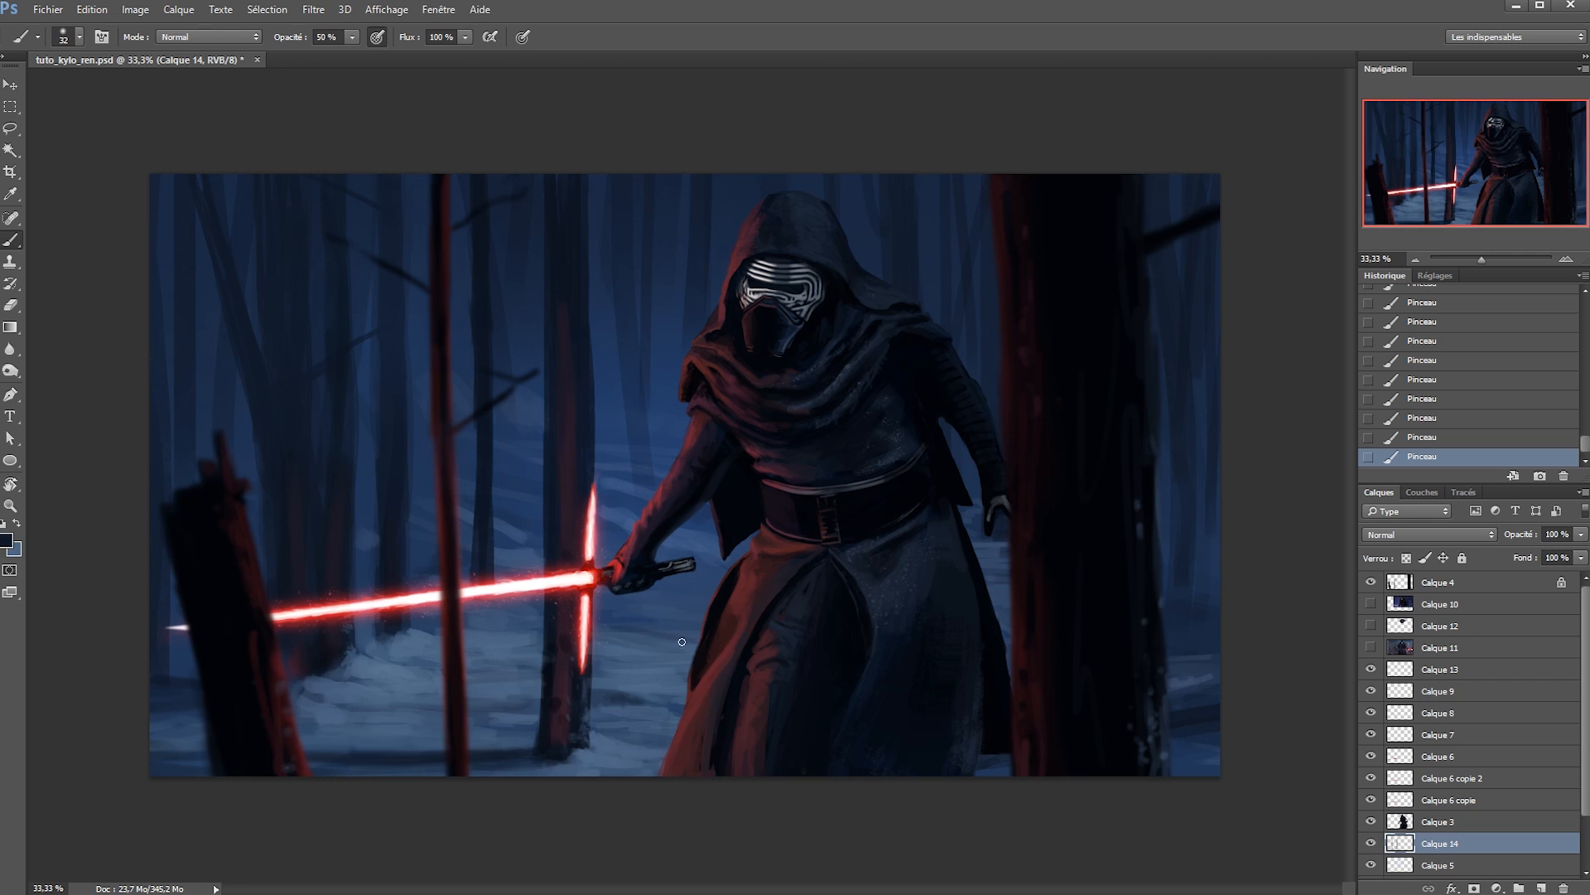
pyautogui.press('x')
pyautogui.press('x')
pyautogui.press('x')
pyautogui.press('x')
pyautogui.press('x')
pyautogui.press('x')
pyautogui.press('x')
# Add distant tree trunks and ground strokes on both sides of the figure in sampled blues.
pyautogui.keyDown('alt'); pyautogui.click(1164, 654); pyautogui.keyUp('alt')
pyautogui.moveTo(1176, 643); pyautogui.dragTo(1177, 493)
pyautogui.moveTo(1192, 435); pyautogui.dragTo(1210, 380)
pyautogui.press('x')
pyautogui.moveTo(1176, 674); pyautogui.dragTo(1203, 666)
pyautogui.moveTo(984, 589); pyautogui.dragTo(1002, 604)
pyautogui.press('x')
pyautogui.moveTo(702, 264); pyautogui.dragTo(686, 443)
# Paint small ground strokes in the snow below the saber hilt and reduce the brush size to 9 px.
pyautogui.press('x')
pyautogui.press('x')
pyautogui.press('x')
pyautogui.moveTo(646, 612); pyautogui.dragTo(686, 604)
pyautogui.rightClick(697, 612)
pyautogui.click(721, 553)
pyautogui.press('Return')
pyautogui.press('x')
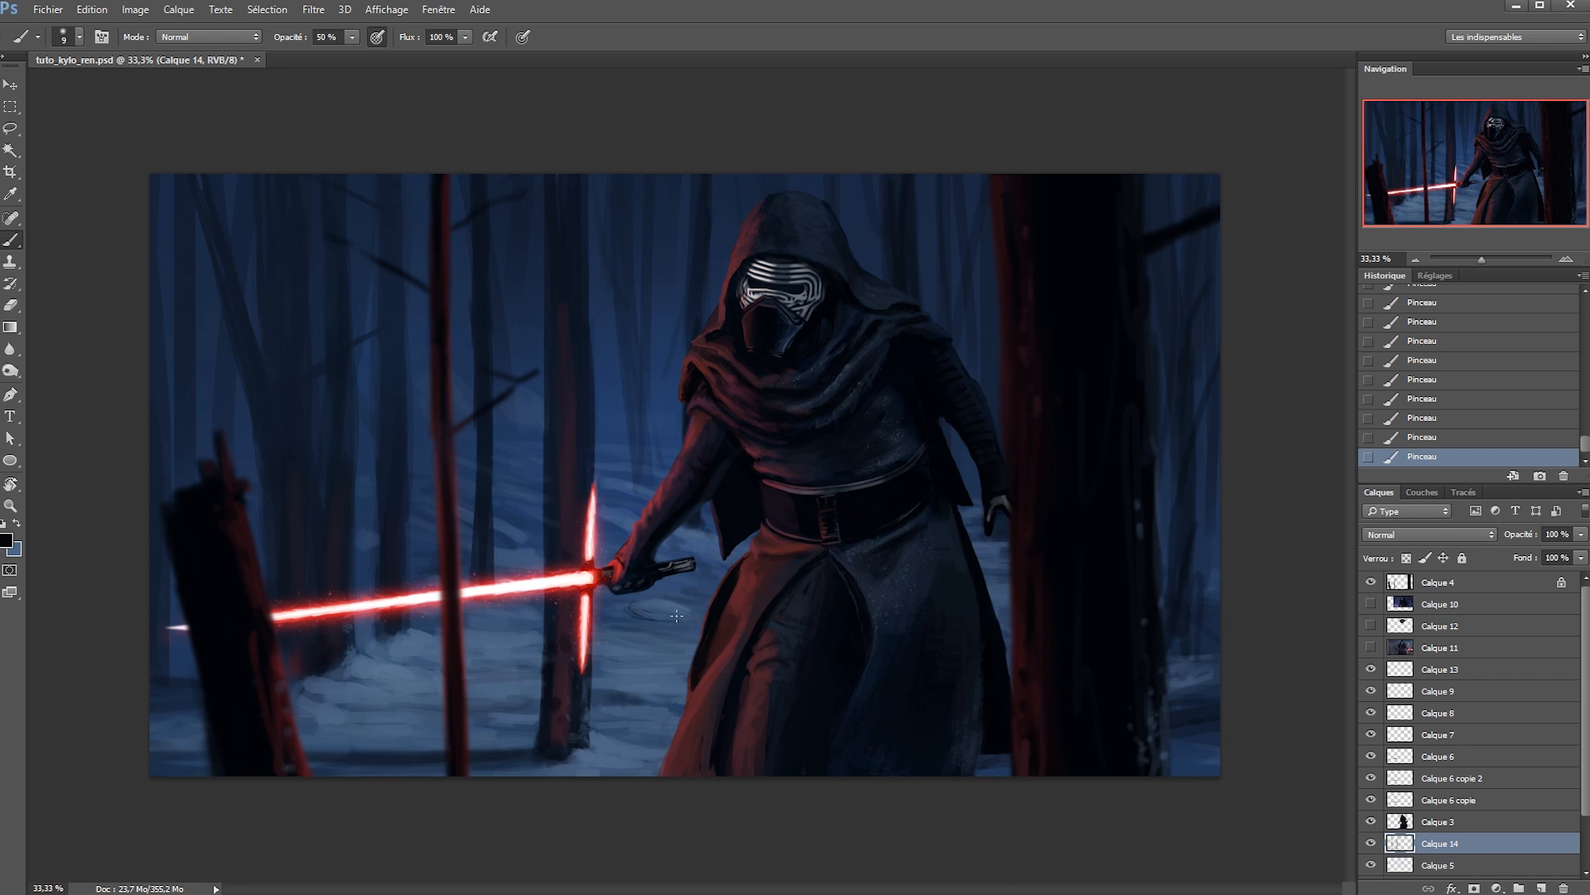
# Break up the snow between the crossguard trunk and the robe with alternating dark and light blue strokes.
pyautogui.scroll(2, 672, 603)
pyautogui.keyDown('alt'); pyautogui.rightClick(607, 642); pyautogui.keyUp('alt')
pyautogui.keyDown('alt'); pyautogui.click(628, 634); pyautogui.keyUp('alt')
pyautogui.keyDown('alt'); pyautogui.click(455, 390); pyautogui.keyUp('alt')
pyautogui.moveTo(601, 611)
pyautogui.mouseDown()
pyautogui.moveTo(560, 617)
pyautogui.moveTo(671, 617)
pyautogui.mouseUp()
pyautogui.press('x')
pyautogui.moveTo(551, 608); pyautogui.dragTo(592, 607)
pyautogui.press('x')
pyautogui.moveTo(576, 663); pyautogui.dragTo(633, 669)
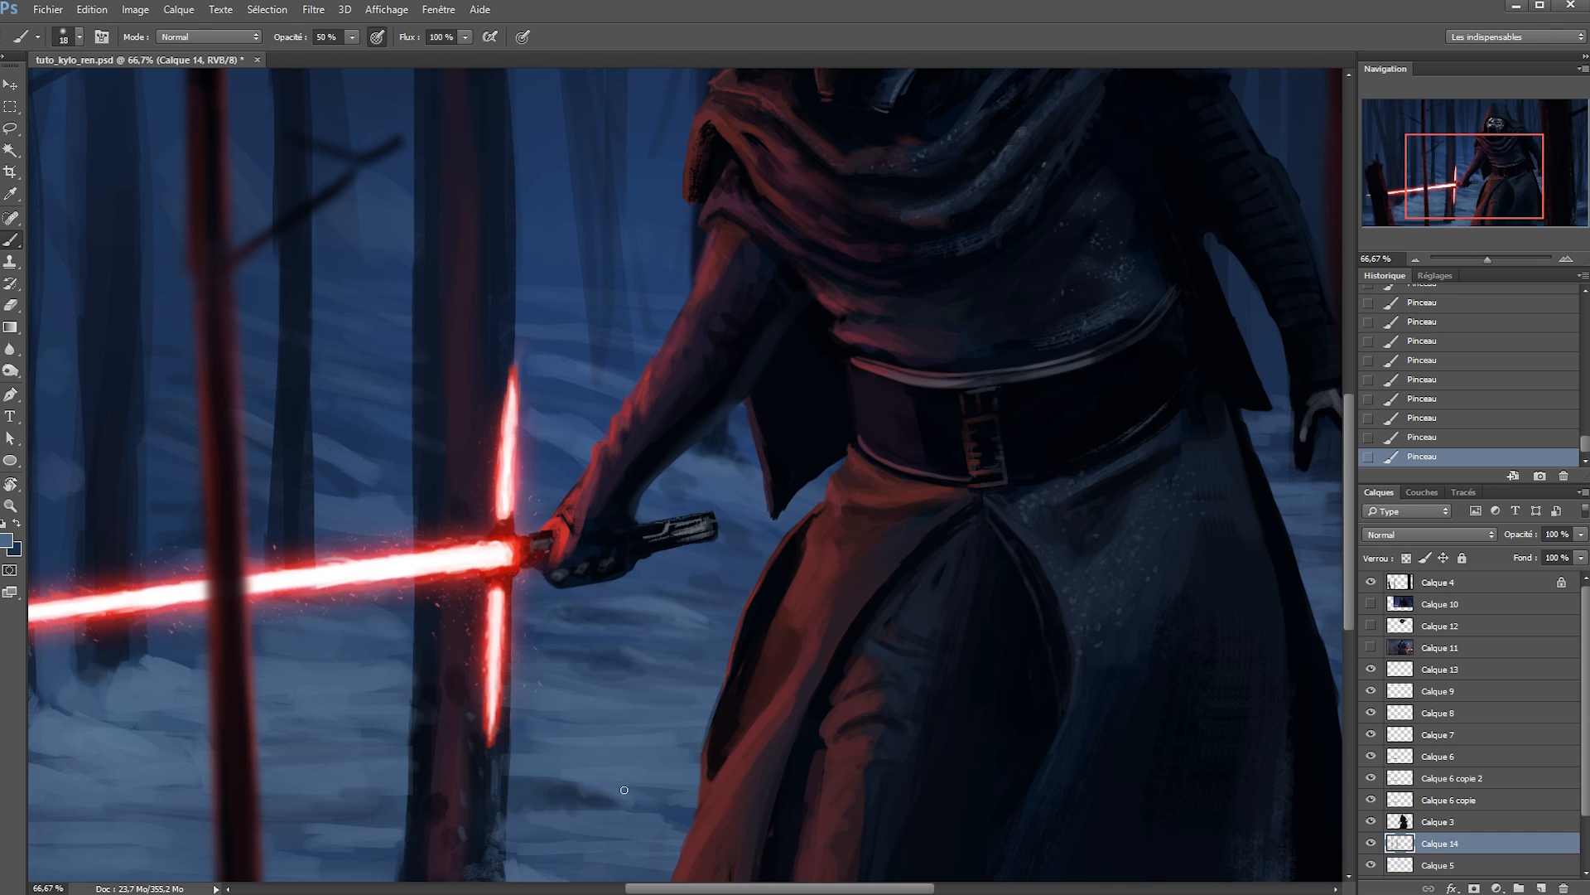
pyautogui.moveTo(575, 863); pyautogui.dragTo(521, 714)
# Rework the snow at the foot of the background trees beside the broken stump with sampled blues and resized brushes.
pyautogui.scroll(-2, 521, 714)
pyautogui.keyDown('alt'); pyautogui.rightClick(604, 660); pyautogui.keyUp('alt')
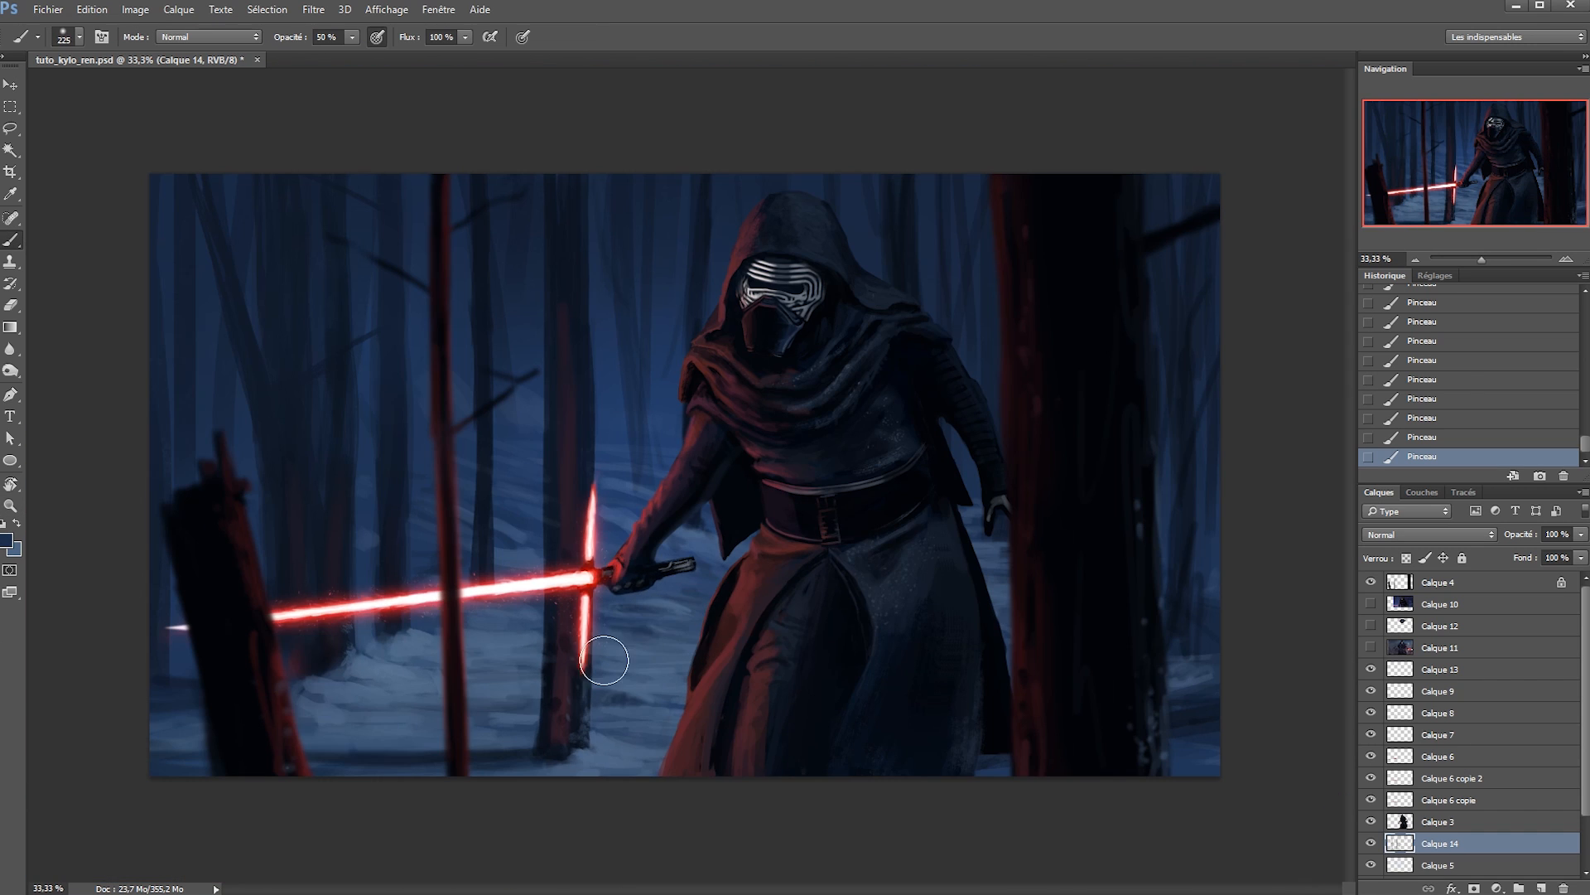
pyautogui.keyDown('alt'); pyautogui.click(393, 732); pyautogui.keyUp('alt')
pyautogui.rightClick(572, 721)
pyautogui.moveTo(931, 714); pyautogui.dragTo(931, 732)
pyautogui.doubleClick(735, 674)
pyautogui.keyDown('alt'); pyautogui.click(369, 640); pyautogui.keyUp('alt')
pyautogui.rightClick(411, 636)
pyautogui.doubleClick(434, 638)
pyautogui.scroll(2, 398, 626)
pyautogui.keyDown('alt'); pyautogui.click(373, 630); pyautogui.keyUp('alt')
pyautogui.moveTo(358, 636)
pyautogui.mouseDown()
pyautogui.moveTo(327, 643)
pyautogui.moveTo(331, 615)
pyautogui.mouseUp()
pyautogui.keyDown('alt'); pyautogui.click(457, 626); pyautogui.keyUp('alt')
pyautogui.keyDown('alt'); pyautogui.rightClick(453, 647); pyautogui.keyUp('alt')
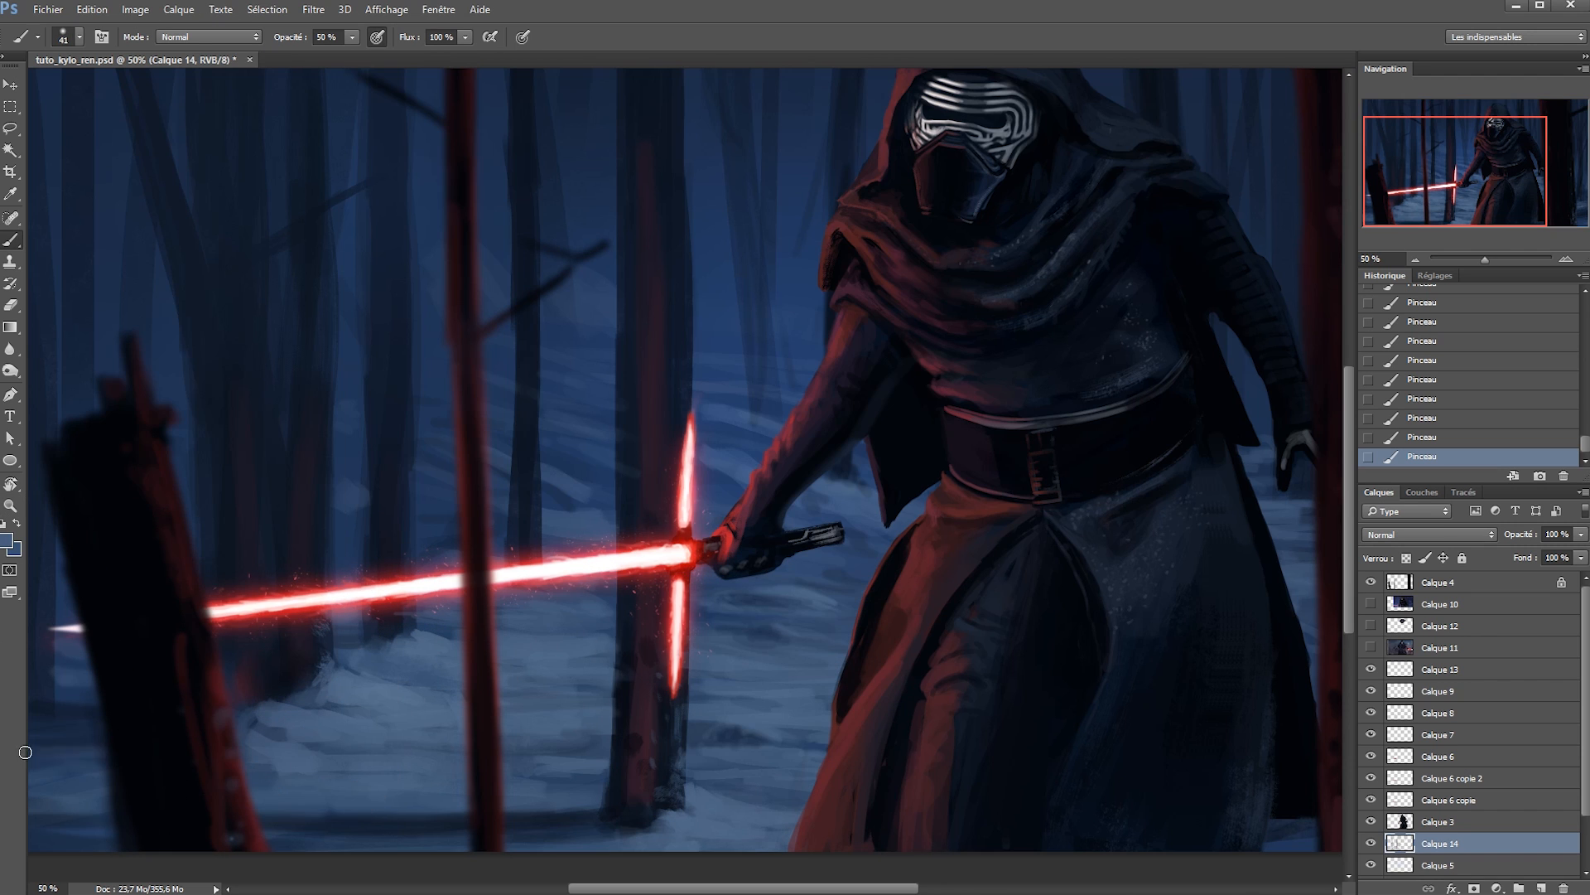
# Refine the base of the crossguard trunk where it meets the snow, using a small brush at 100% opacity.
pyautogui.scroll(-2, 587, 649)
pyautogui.scroll(1, 586, 649)
pyautogui.keyDown('alt'); pyautogui.click(542, 654); pyautogui.keyUp('alt')
pyautogui.rightClick(553, 654)
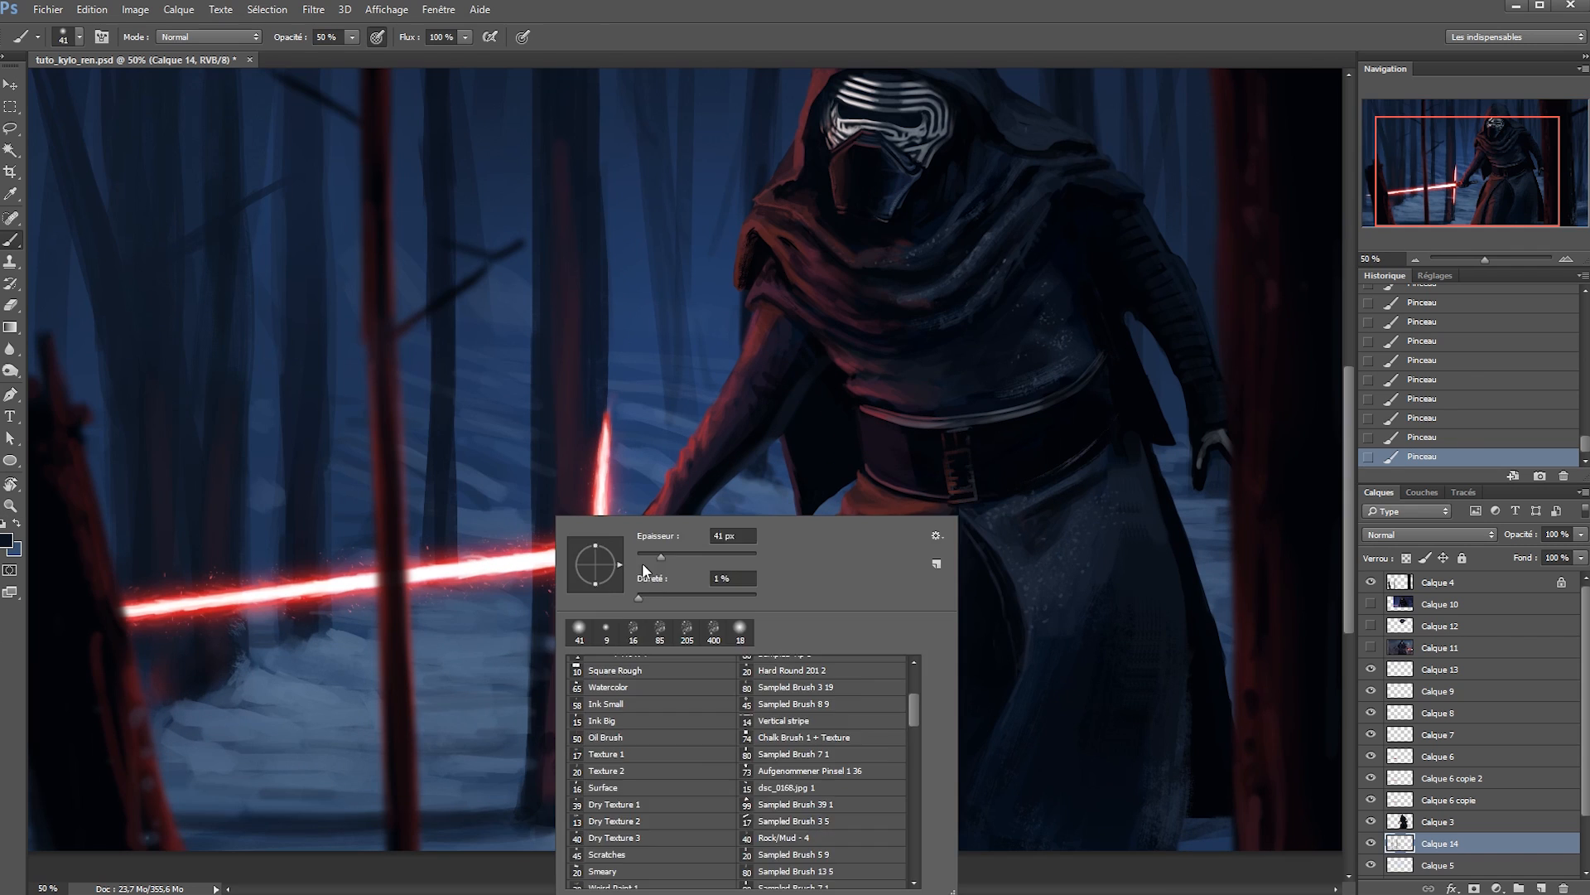
pyautogui.click(642, 565)
pyautogui.click(1450, 399)
pyautogui.moveTo(562, 644); pyautogui.dragTo(563, 824)
pyautogui.keyDown('alt'); pyautogui.click(573, 662); pyautogui.keyUp('alt')
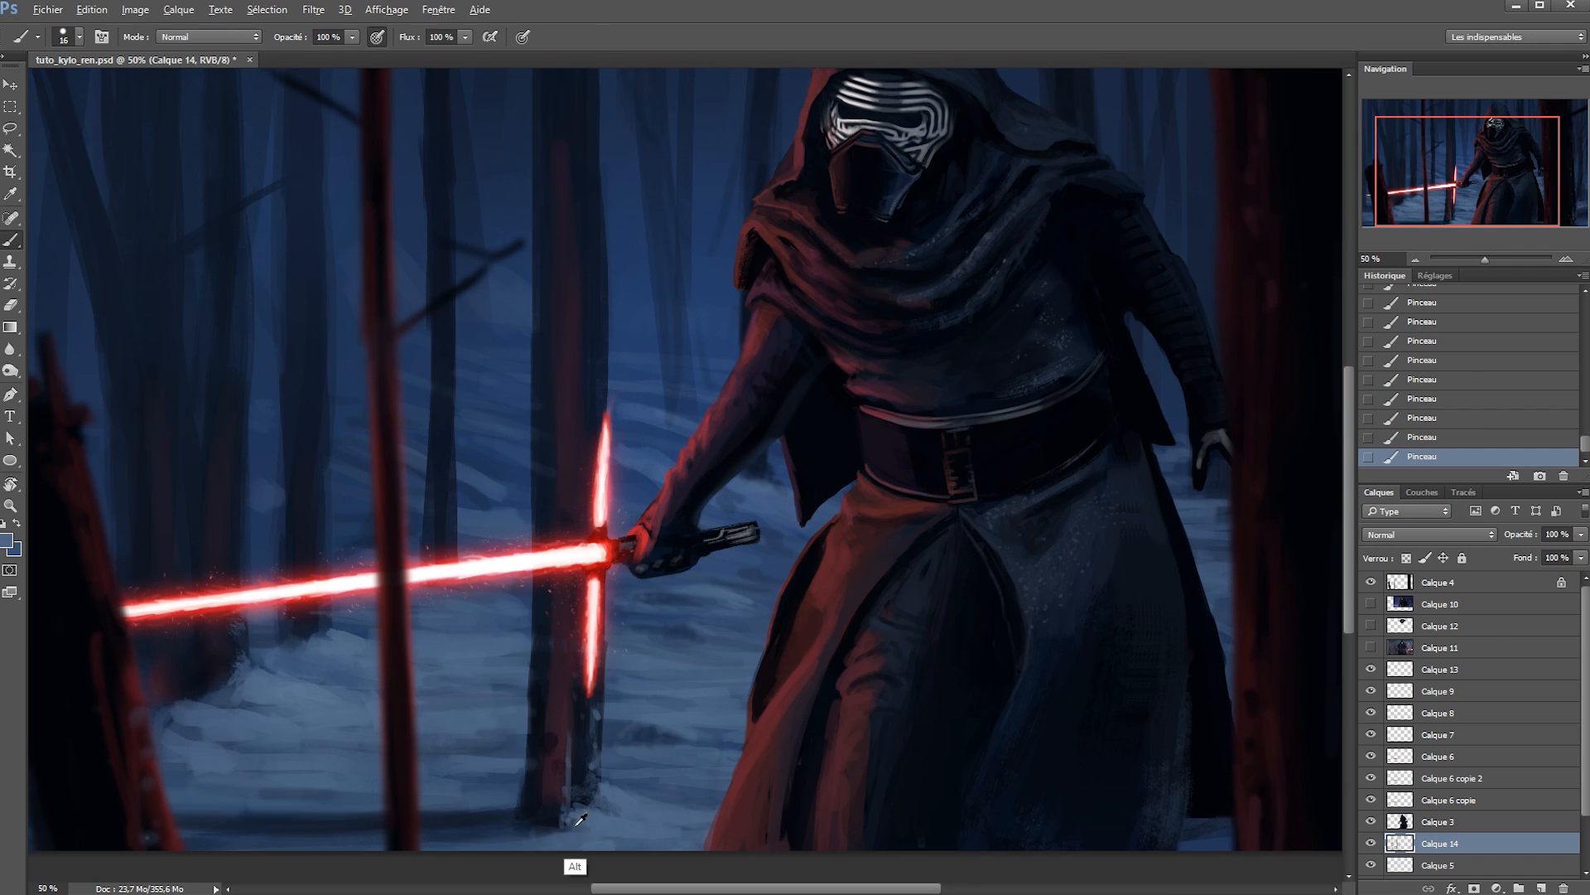
# Try sampled strokes around the upper trunks and the thin foreground tree, and undo the last ones.
pyautogui.scroll(-2, 513, 824)
pyautogui.keyDown('alt'); pyautogui.click(580, 227); pyautogui.keyUp('alt')
pyautogui.moveTo(584, 211)
pyautogui.mouseDown()
pyautogui.moveTo(638, 173)
pyautogui.moveTo(507, 176)
pyautogui.mouseUp()
pyautogui.keyDown('alt'); pyautogui.click(519, 557); pyautogui.keyUp('alt')
pyautogui.rightClick(495, 554)
pyautogui.keyDown('alt'); pyautogui.rightClick(534, 370); pyautogui.keyUp('alt')
pyautogui.moveTo(456, 367)
pyautogui.mouseDown()
pyautogui.moveTo(351, 240)
pyautogui.moveTo(523, 433)
pyautogui.mouseUp()
pyautogui.hotkey('ctrl', 'alt', 'z')
pyautogui.hotkey('ctrl', 'alt', 'z')
pyautogui.hotkey('ctrl', 'alt', 'z')
# Unlock transparent pixels on layer Calque 4 and ready the brush for painting on it.
pyautogui.press('v')
pyautogui.hotkey('ctrl', '-')
pyautogui.click(1480, 583)
pyautogui.click(1406, 557)
pyautogui.press('b')
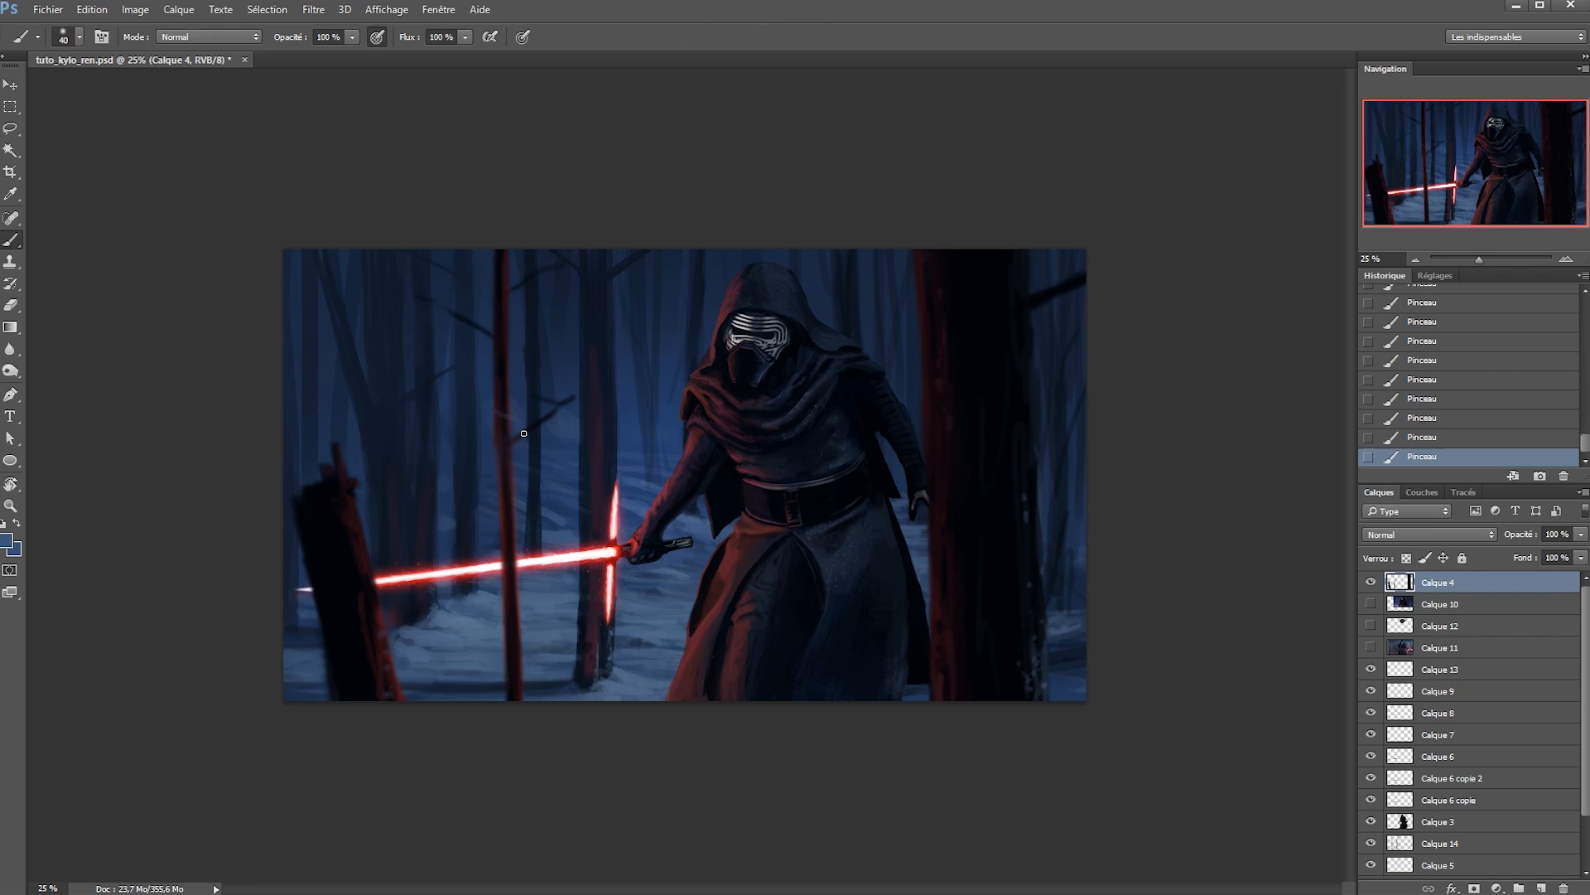
# Paint thin branches on the slender foreground tree and erase parts of them to refine their shape.
pyautogui.press('x')
pyautogui.moveTo(444, 303); pyautogui.dragTo(469, 318)
pyautogui.moveTo(523, 389); pyautogui.dragTo(550, 395)
pyautogui.press('e')
pyautogui.keyDown('alt'); pyautogui.rightClick(511, 373); pyautogui.keyUp('alt')
pyautogui.moveTo(580, 393); pyautogui.dragTo(530, 394)
pyautogui.moveTo(464, 314); pyautogui.dragTo(422, 298)
pyautogui.click(423, 383)
# Touch up the lower part of the large dark trunk with the brush and save the document.
pyautogui.press('v')
pyautogui.press('b')
pyautogui.click(994, 613)
pyautogui.moveTo(971, 646); pyautogui.dragTo(965, 667)
pyautogui.press('v')
pyautogui.hotkey('ctrl', 's')
# Duplicate the background layers from Calque 14 downward and merge the copies into one layer.
pyautogui.scroll(-3, 1442, 714)
pyautogui.click(1442, 780)
pyautogui.keyDown('shift'); pyautogui.click(1453, 863); pyautogui.keyUp('shift')
pyautogui.hotkey('ctrl', 'j')
pyautogui.hotkey('ctrl', 'e')
pyautogui.hotkey('ctrl', 'shift', 'x')
pyautogui.press('Escape')
# Apply a blur filter with a value of 10 to the merged background copy.
pyautogui.click(313, 9)
pyautogui.moveTo(396, 225)
pyautogui.click(241, 331)
pyautogui.write('10')
pyautogui.press('Return')
# Erase parts of the blurred copy around the saber and midground trees with a resized eraser, and save.
pyautogui.press('e')
pyautogui.keyDown('alt'); pyautogui.rightClick(668, 504); pyautogui.keyUp('alt')
pyautogui.click(708, 608)
pyautogui.moveTo(668, 504)
pyautogui.mouseDown()
pyautogui.moveTo(709, 608)
pyautogui.moveTo(464, 646)
pyautogui.moveTo(404, 459)
pyautogui.mouseUp()
pyautogui.keyDown('alt'); pyautogui.rightClick(405, 459); pyautogui.keyUp('alt')
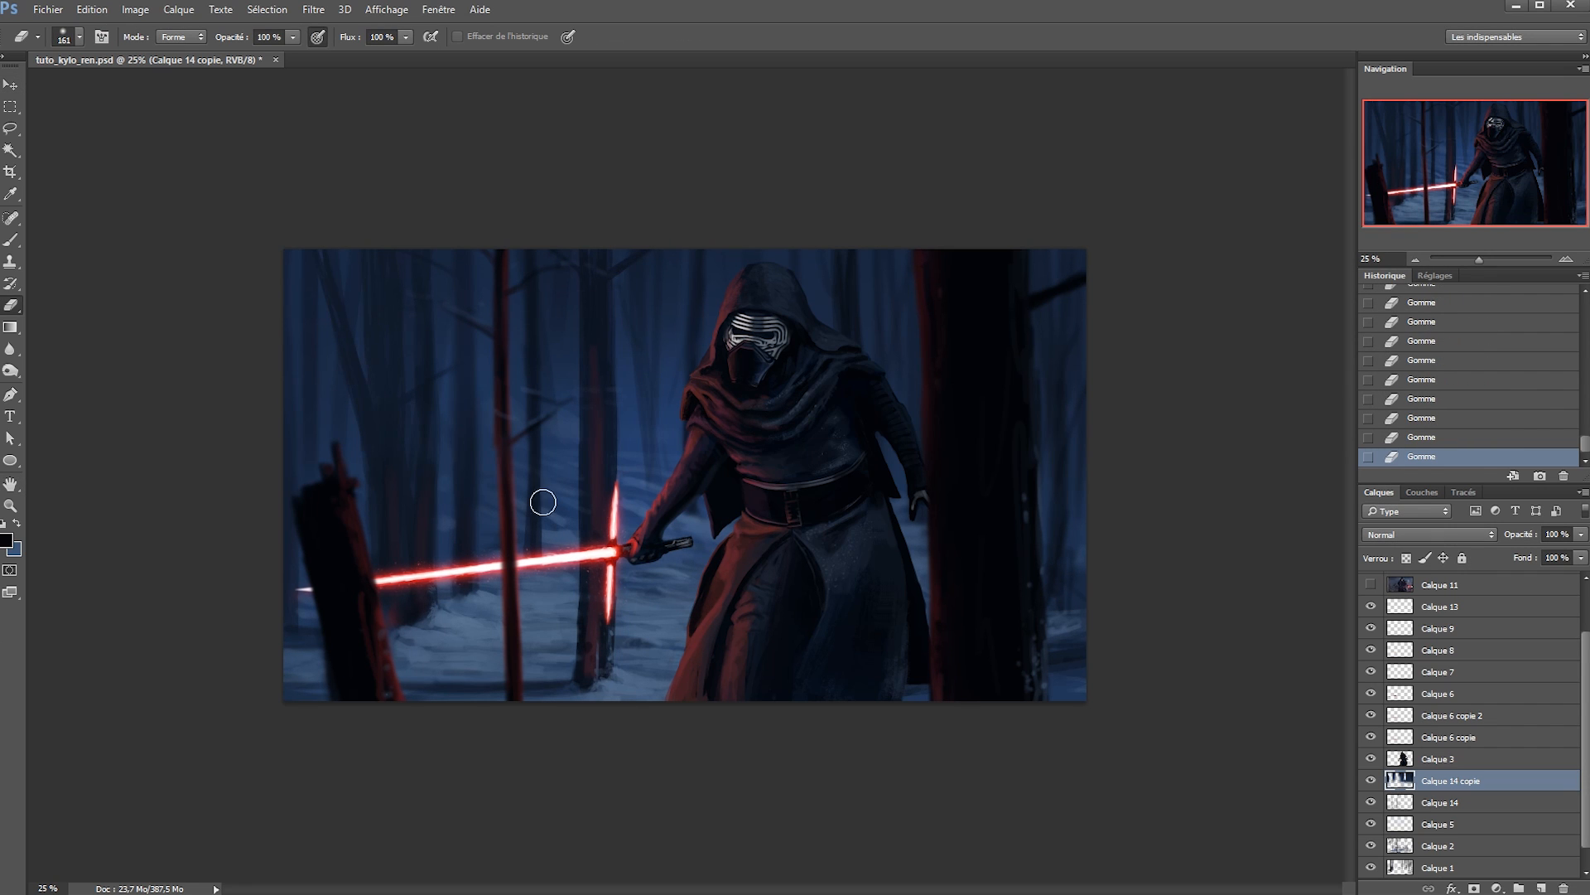
pyautogui.press('v')
pyautogui.hotkey('ctrl', 's')
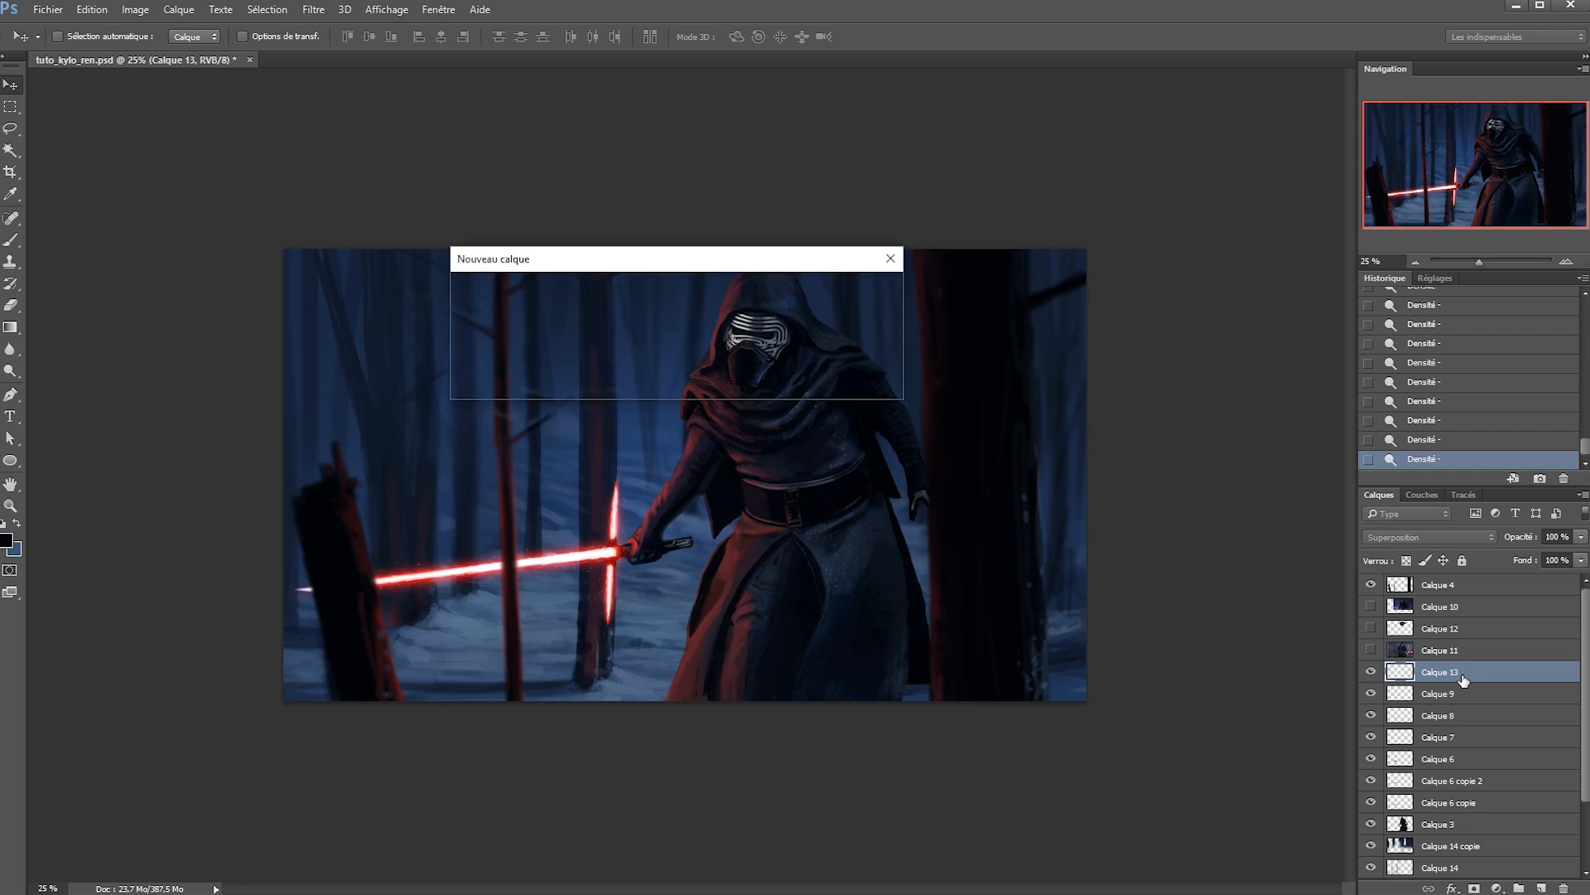
# Create a new layer above Calque 13 and choose a particle brush from the environment presets for sparks.
pyautogui.press('Return')
pyautogui.press('b')
pyautogui.rightClick(1060, 714)
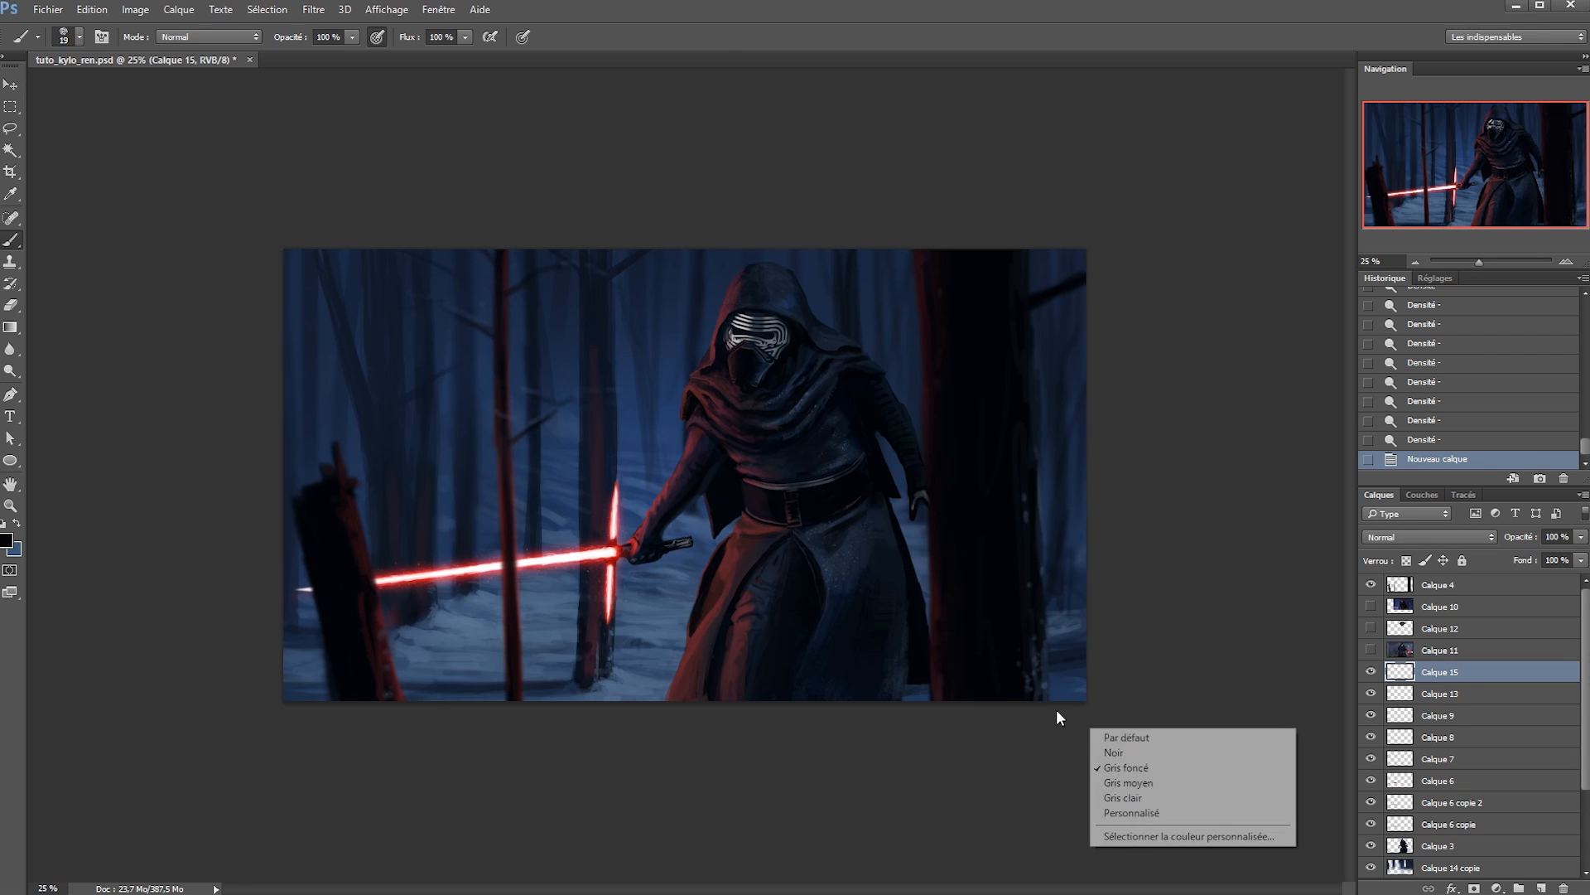
pyautogui.rightClick(895, 618)
pyautogui.scroll(-9, 952, 787)
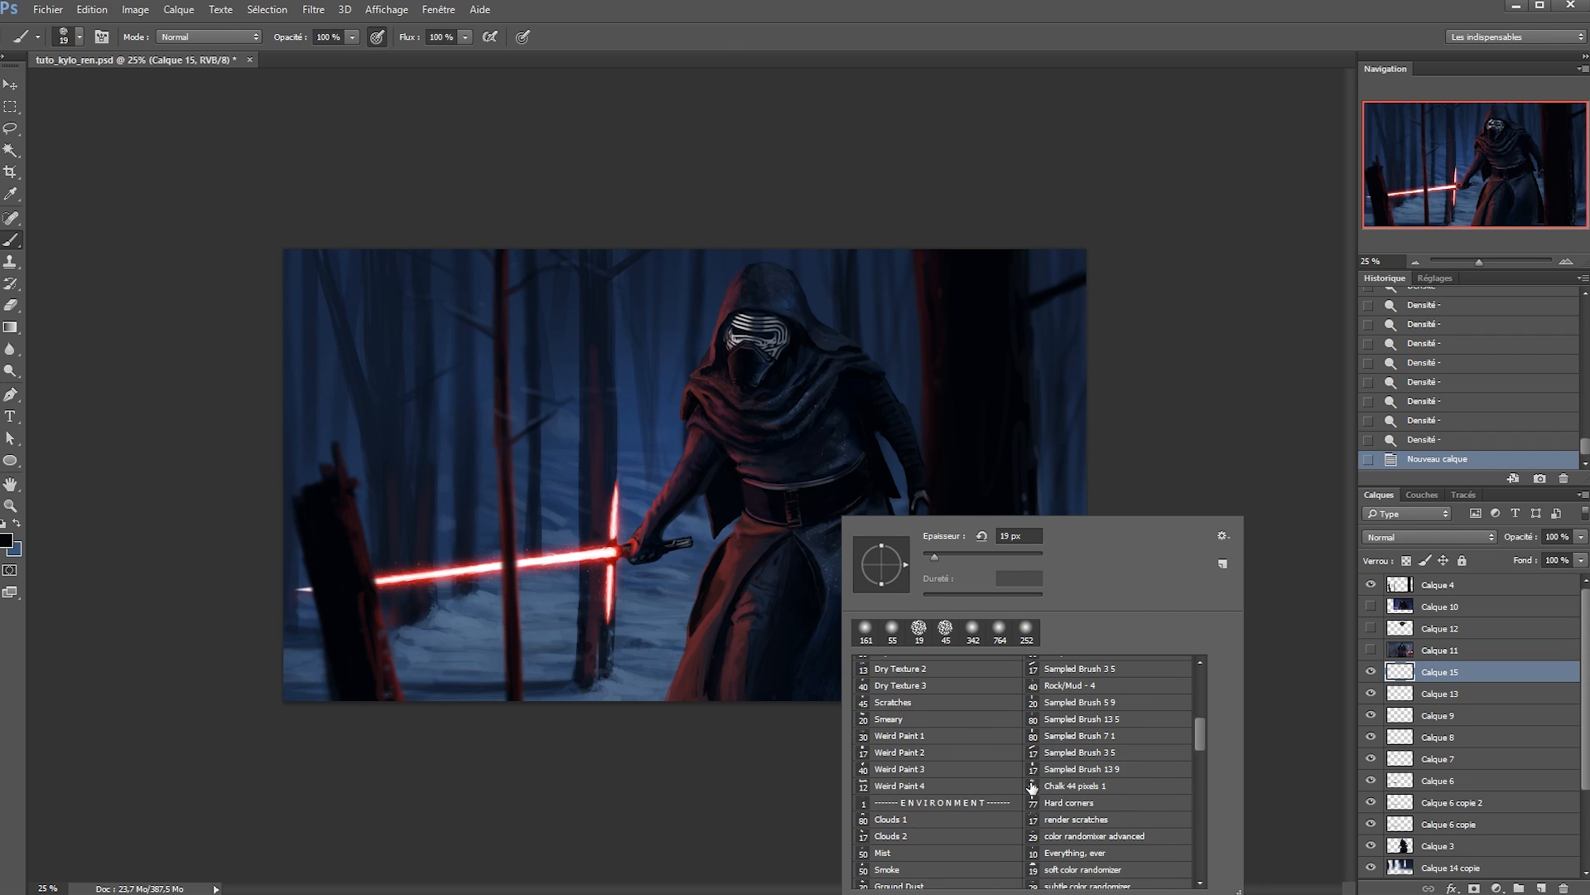
pyautogui.scroll(-3, 954, 803)
pyautogui.click(929, 766)
# Scatter red sparks over the saber, the figure and the surrounding trees on Calque 15 with the enlarged brush.
pyautogui.moveTo(562, 434); pyautogui.dragTo(617, 447)
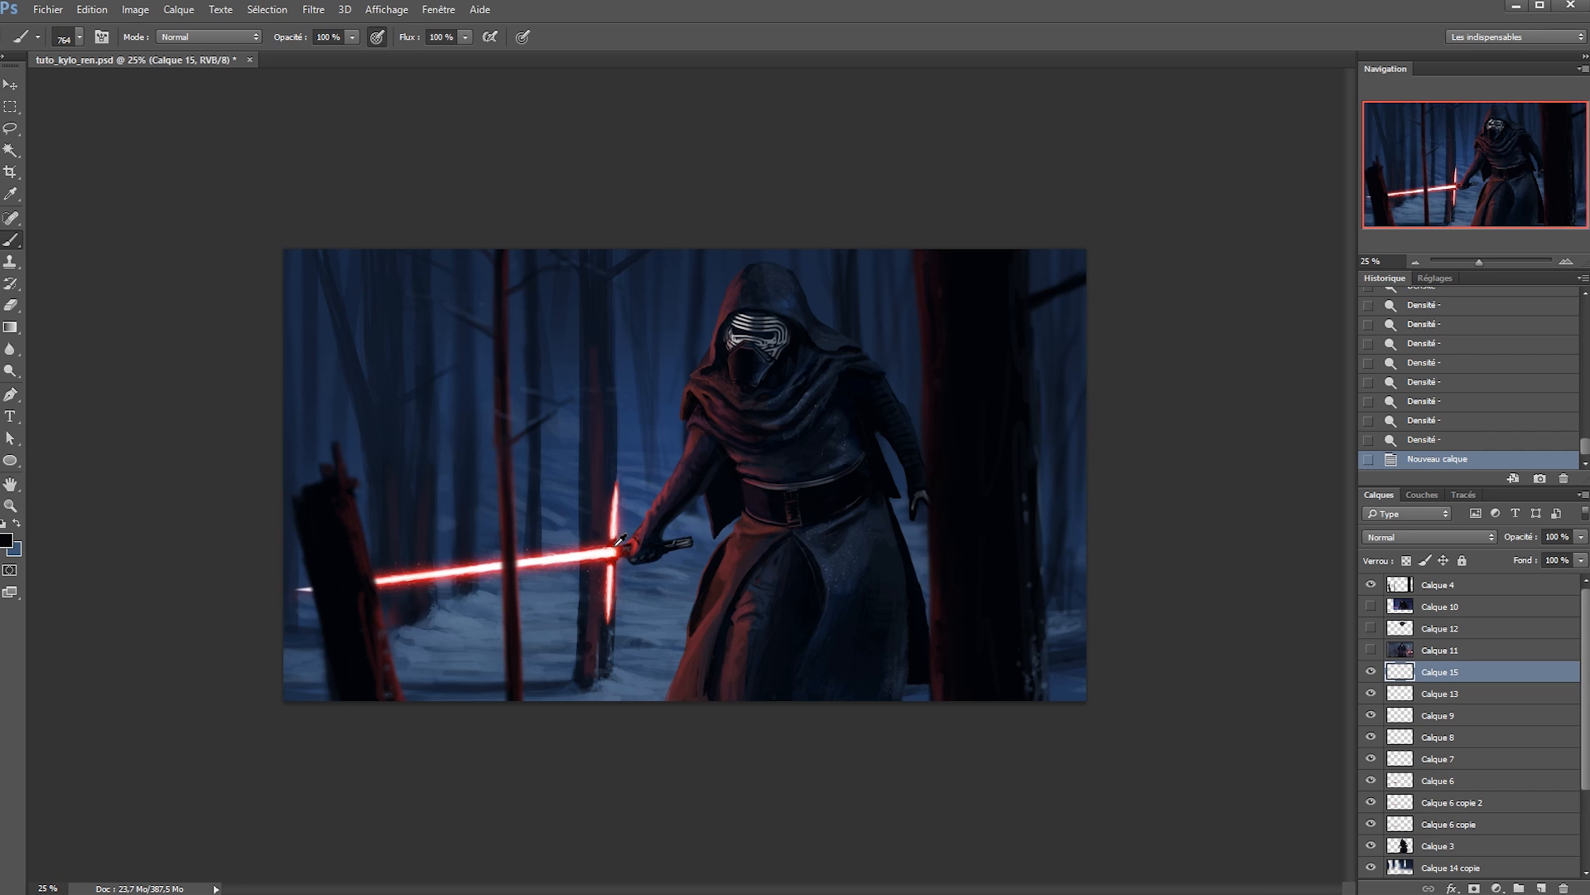
pyautogui.click(485, 497)
pyautogui.click(1023, 636)
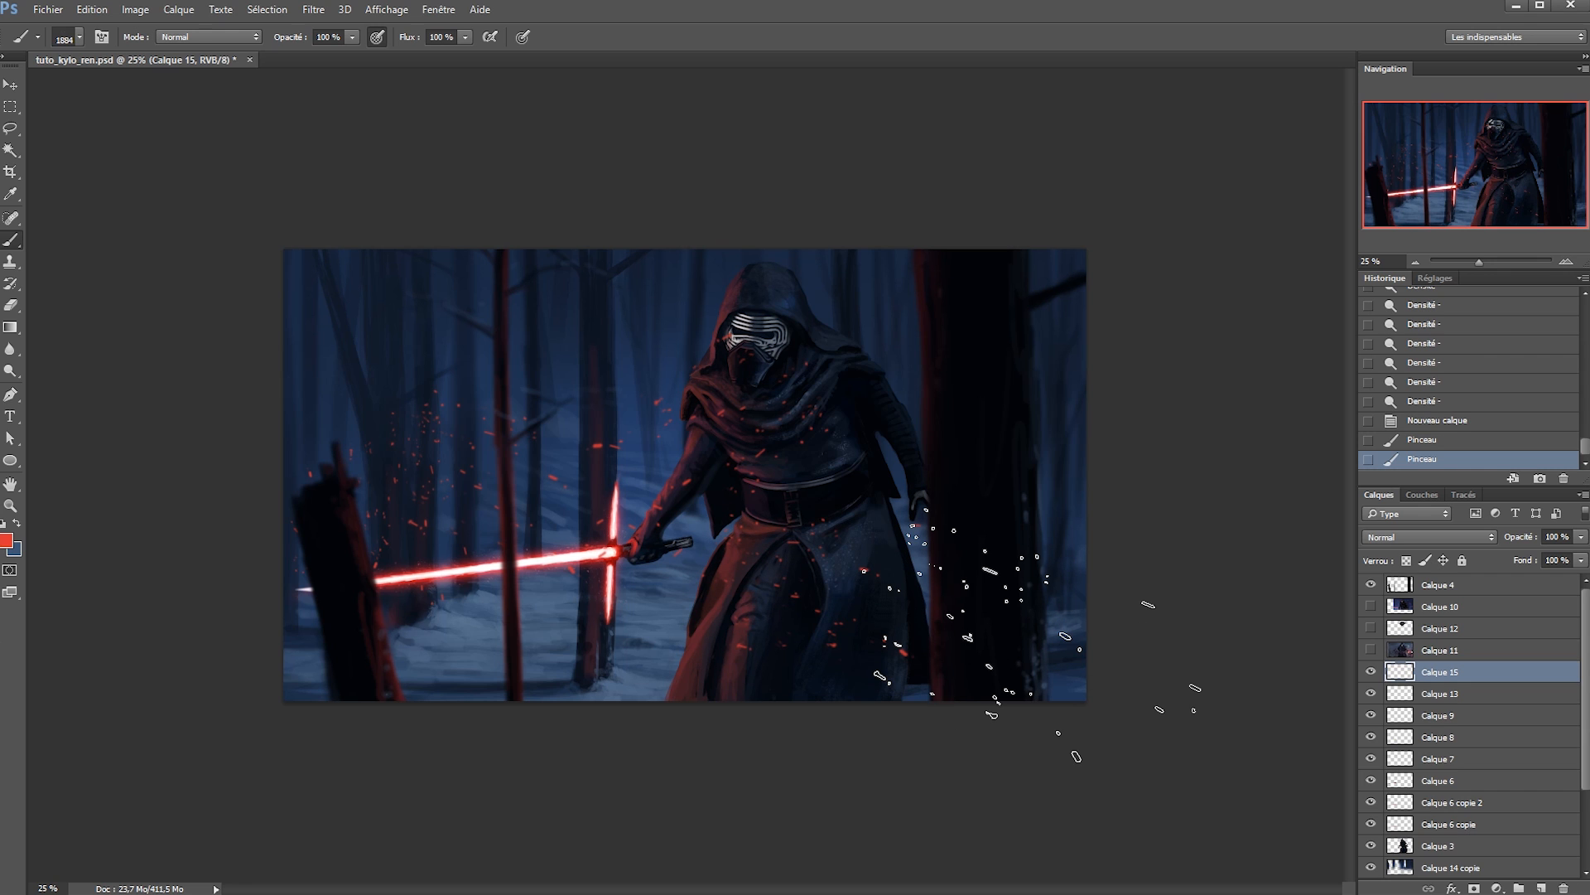
pyautogui.click(505, 286)
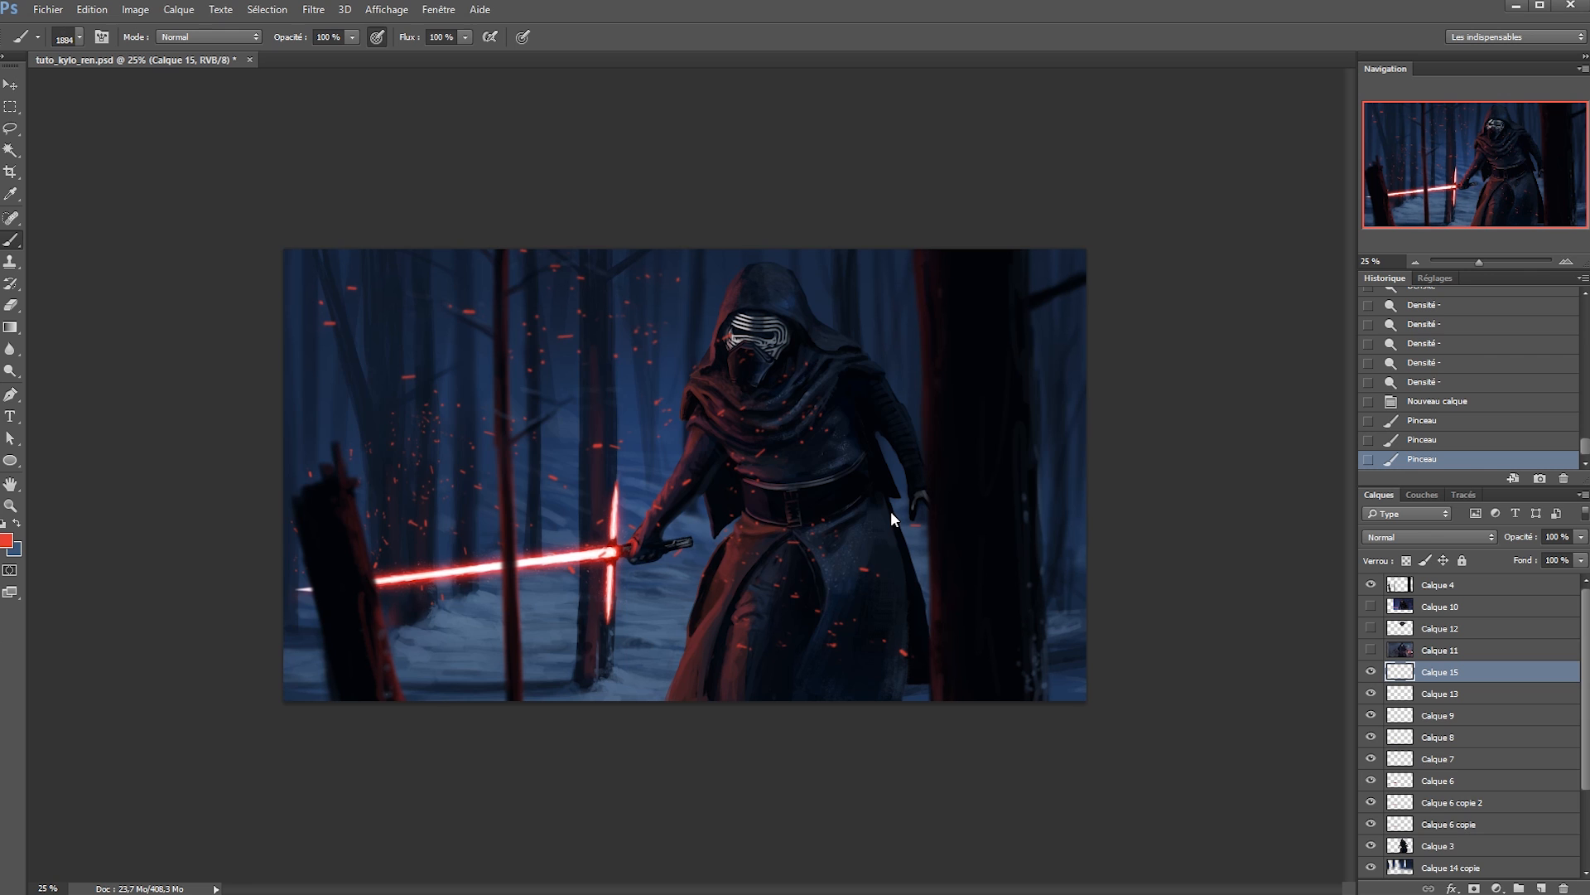
pyautogui.click(1105, 704)
# Add an Outer Glow to the spark layer Calque 15 in the foreground red, df3133.
pyautogui.doubleClick(1505, 673)
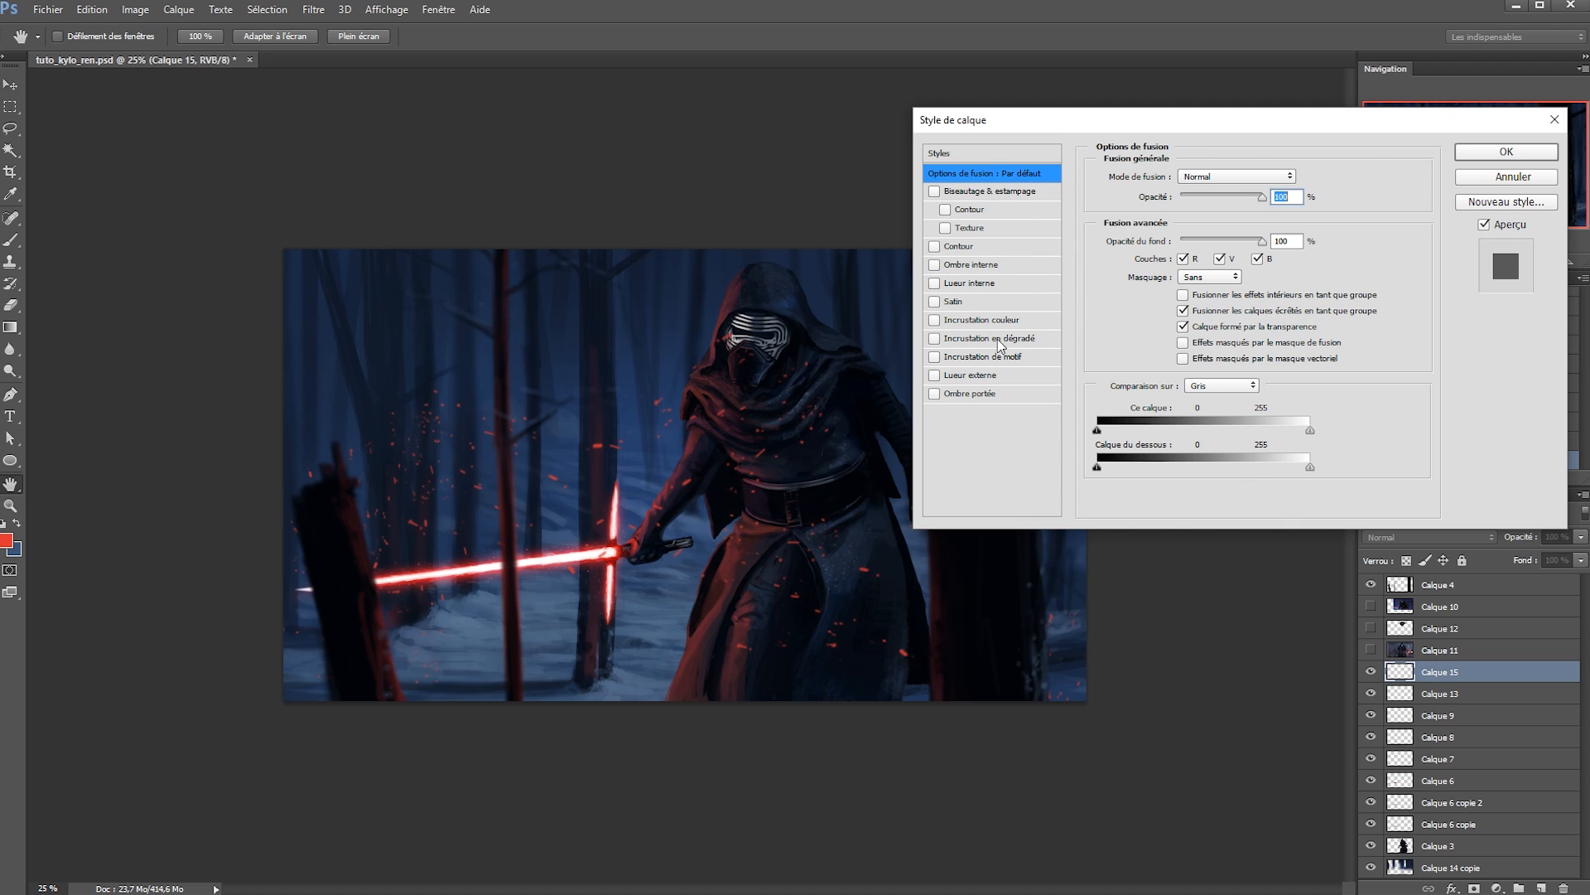
pyautogui.click(987, 377)
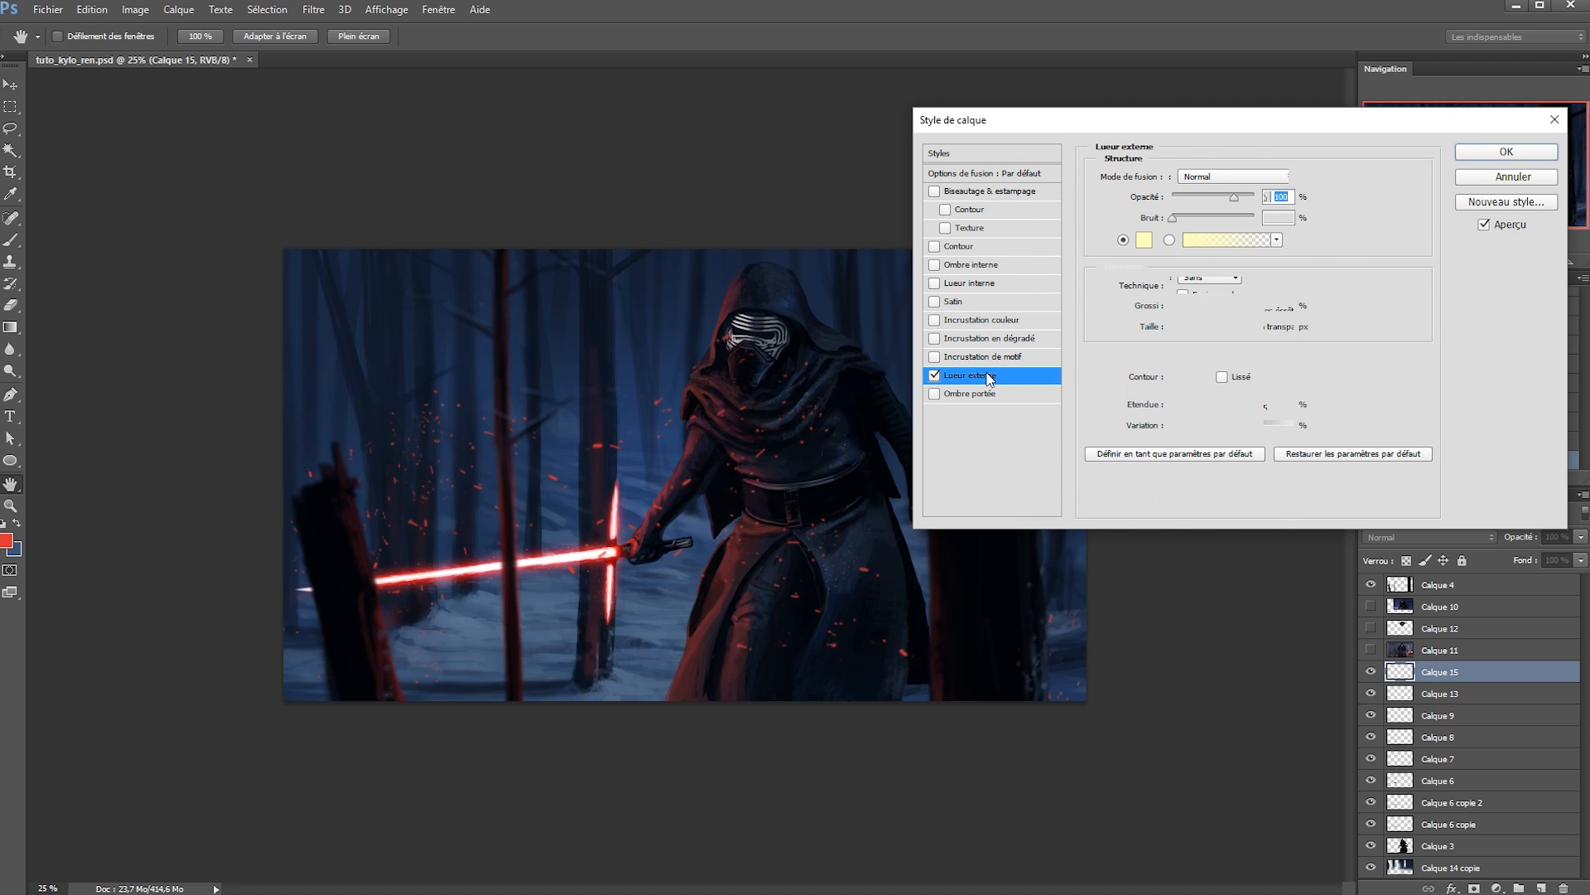
pyautogui.click(1145, 240)
pyautogui.click(11, 539)
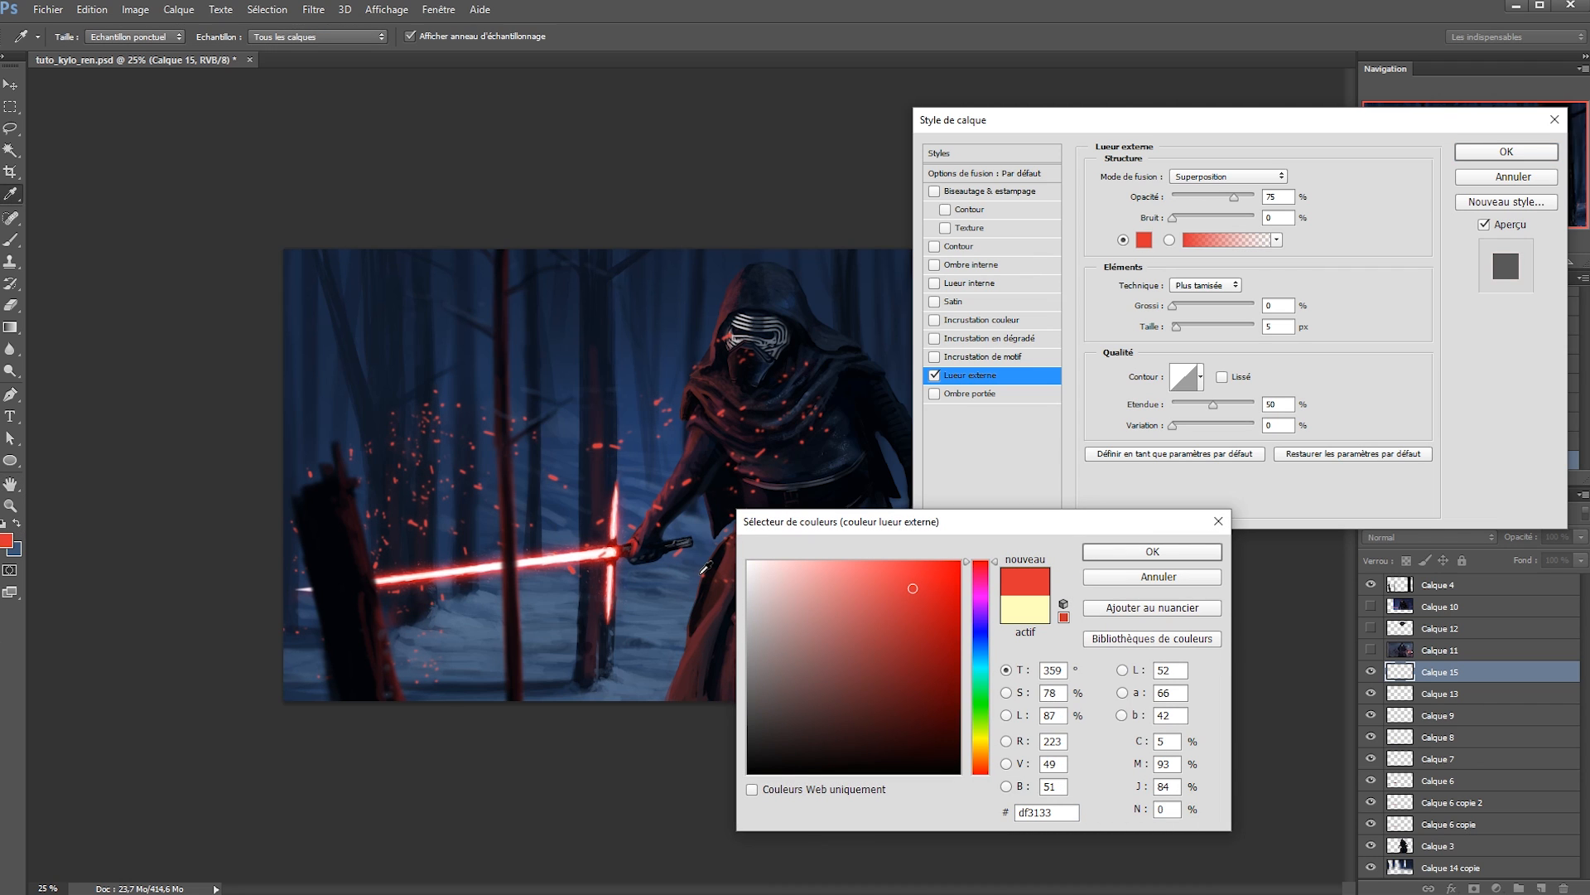
pyautogui.click(1156, 550)
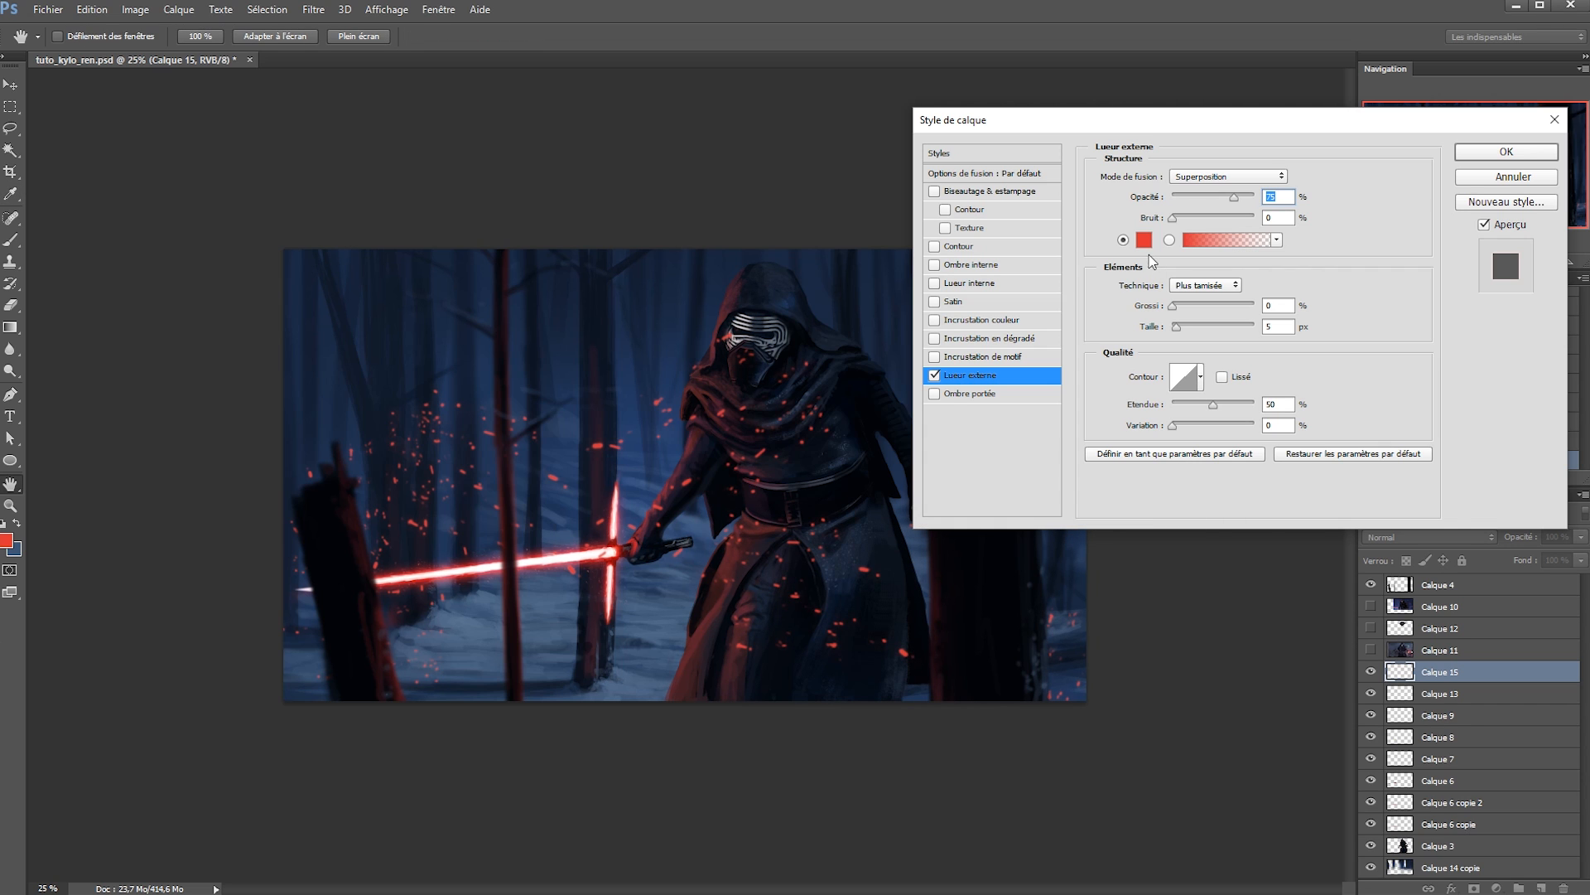
# Add an Inner Glow to the sparks in pale orange ffbfa6 and toggle it off and on to compare.
pyautogui.click(973, 286)
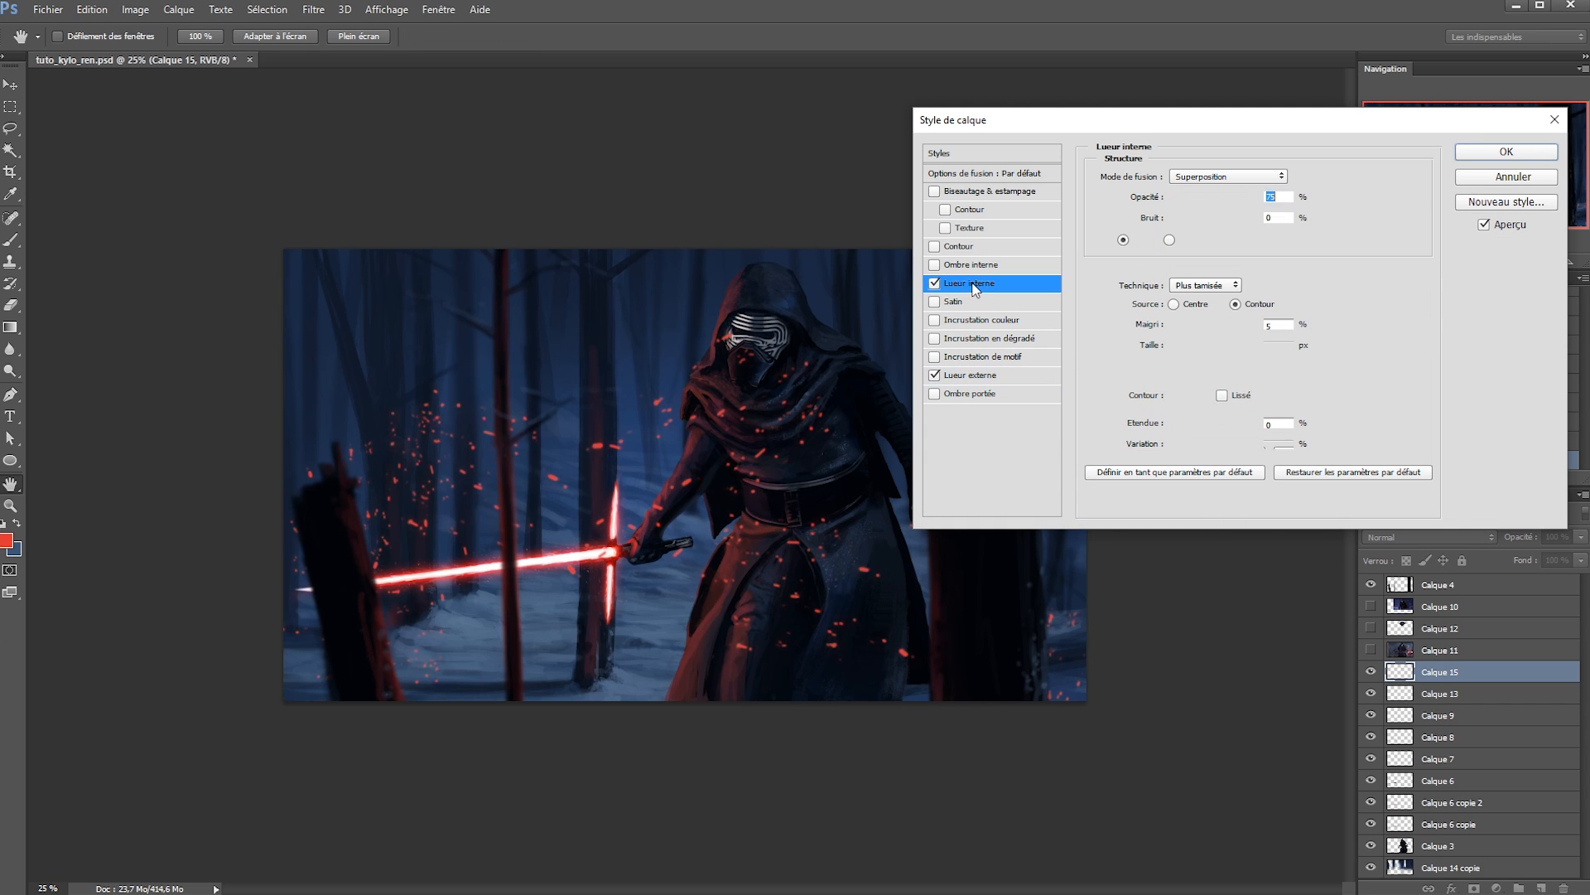
pyautogui.click(1146, 240)
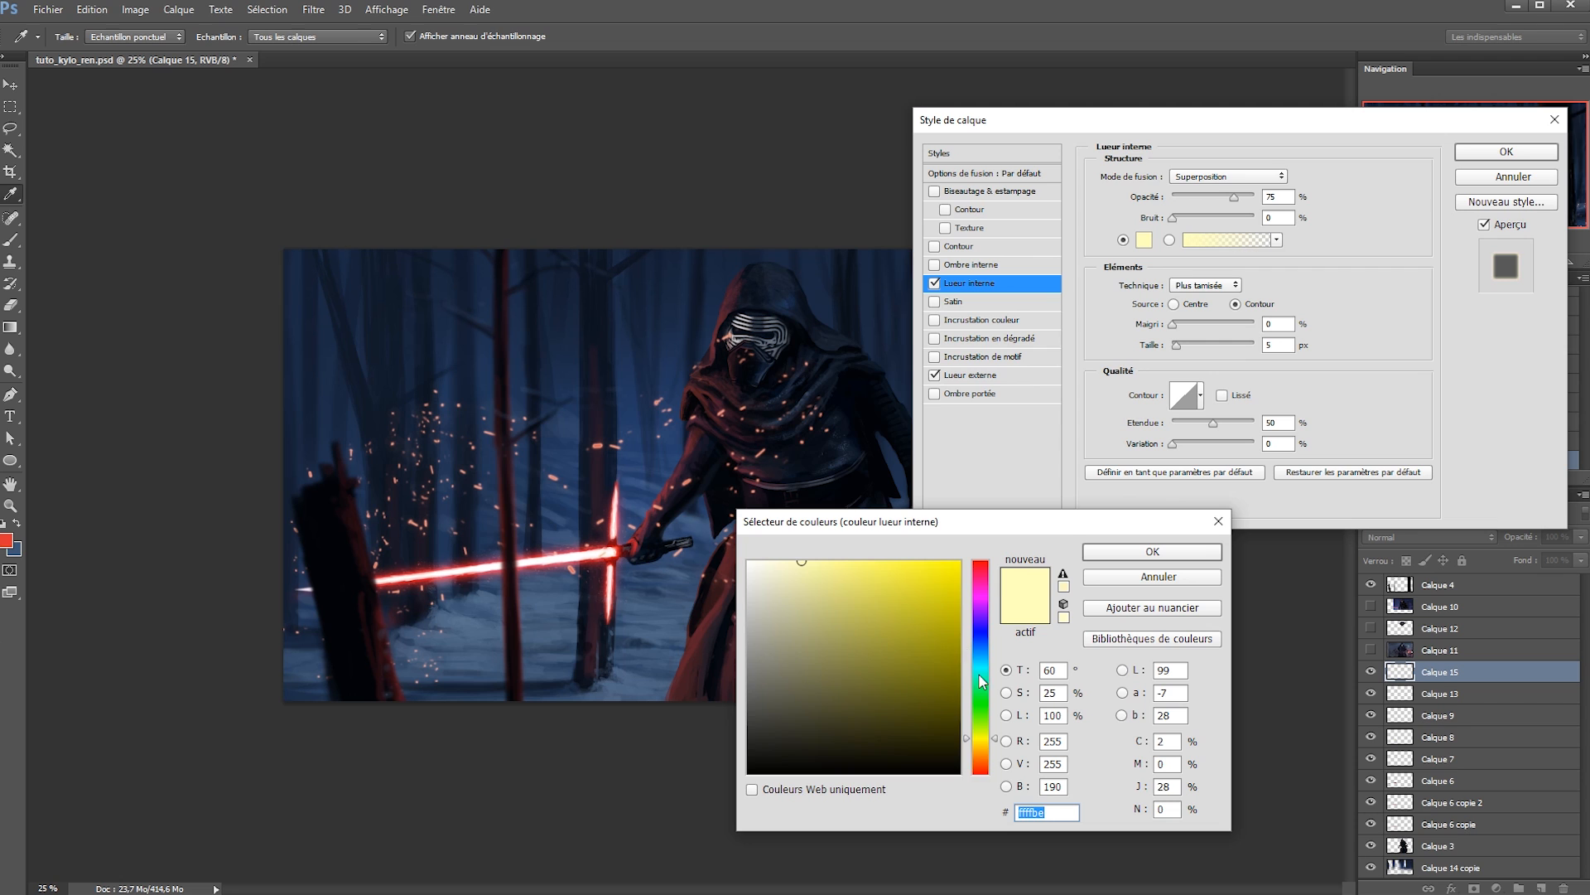
pyautogui.click(979, 772)
pyautogui.moveTo(979, 776); pyautogui.dragTo(979, 764)
pyautogui.click(958, 562)
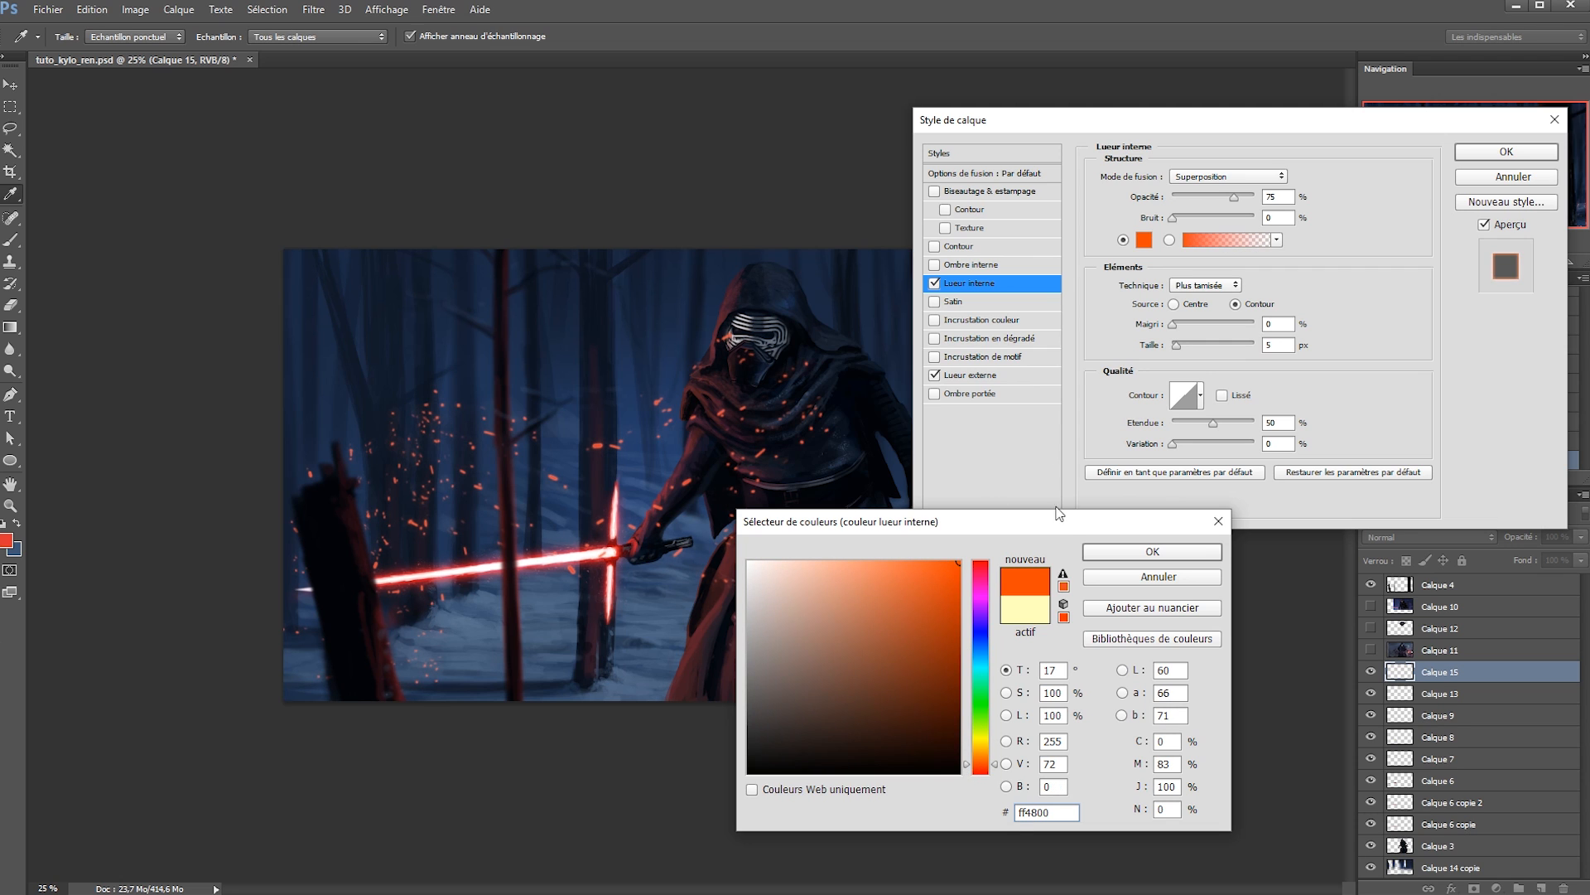
pyautogui.click(821, 562)
pyautogui.click(1089, 550)
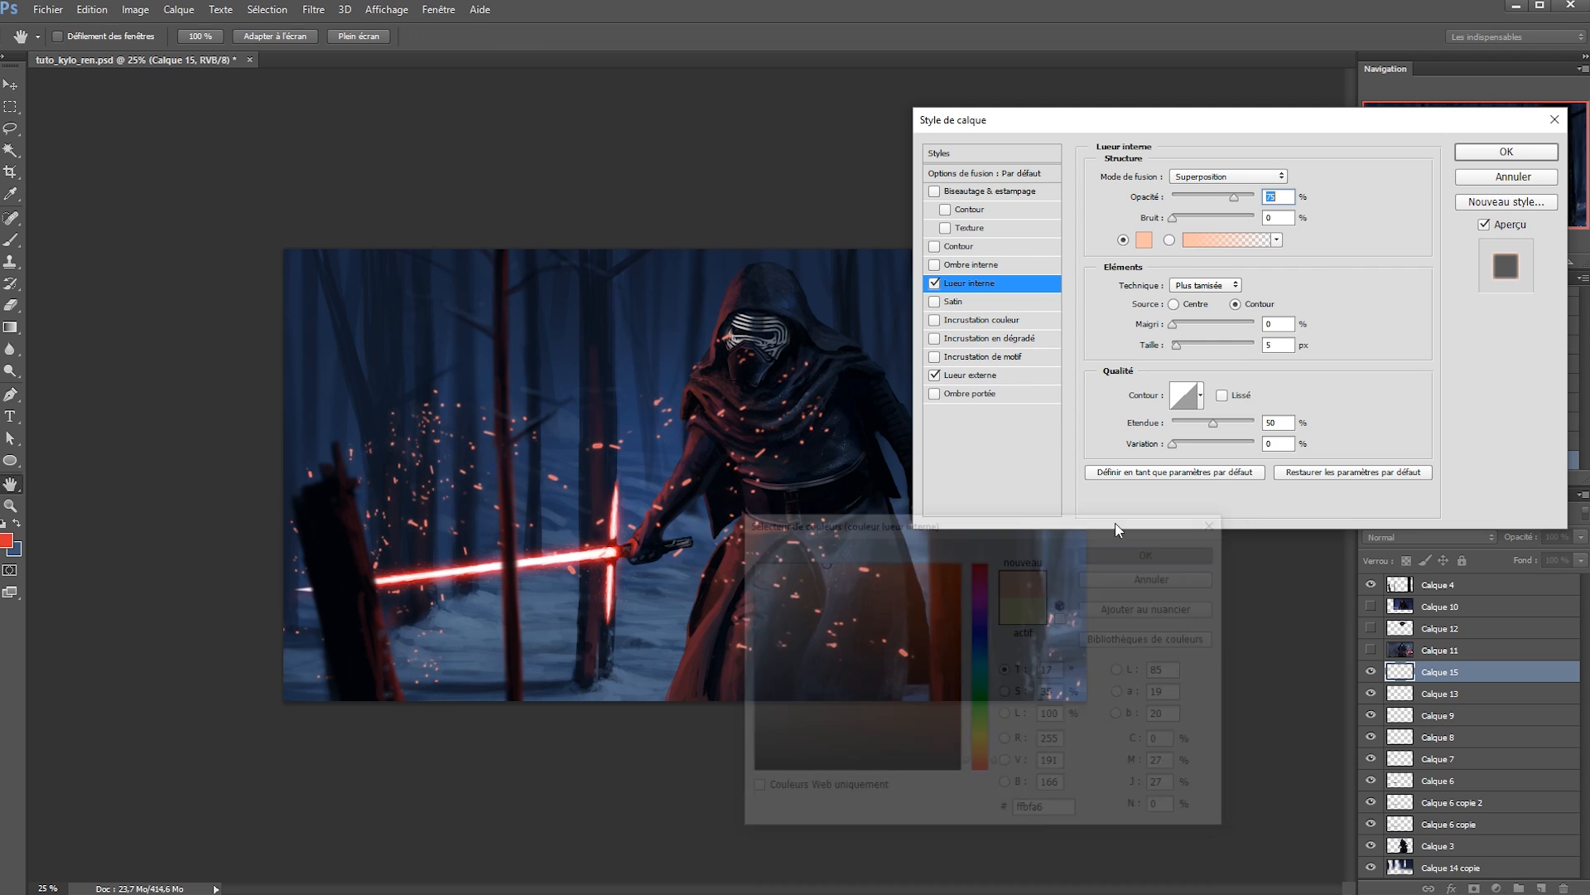
pyautogui.click(935, 283)
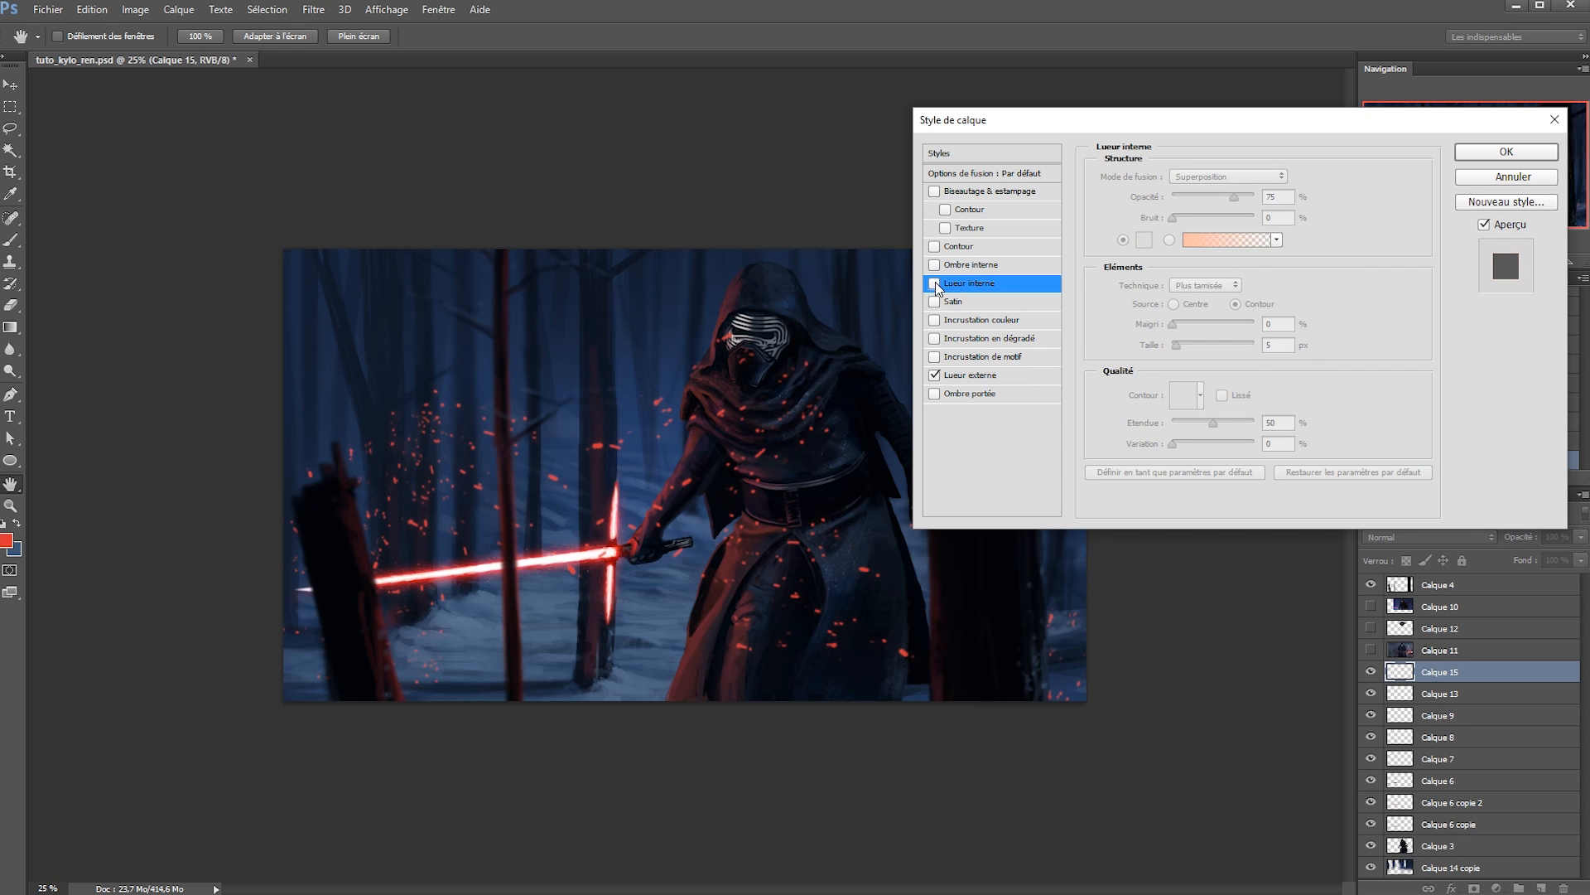
pyautogui.click(937, 284)
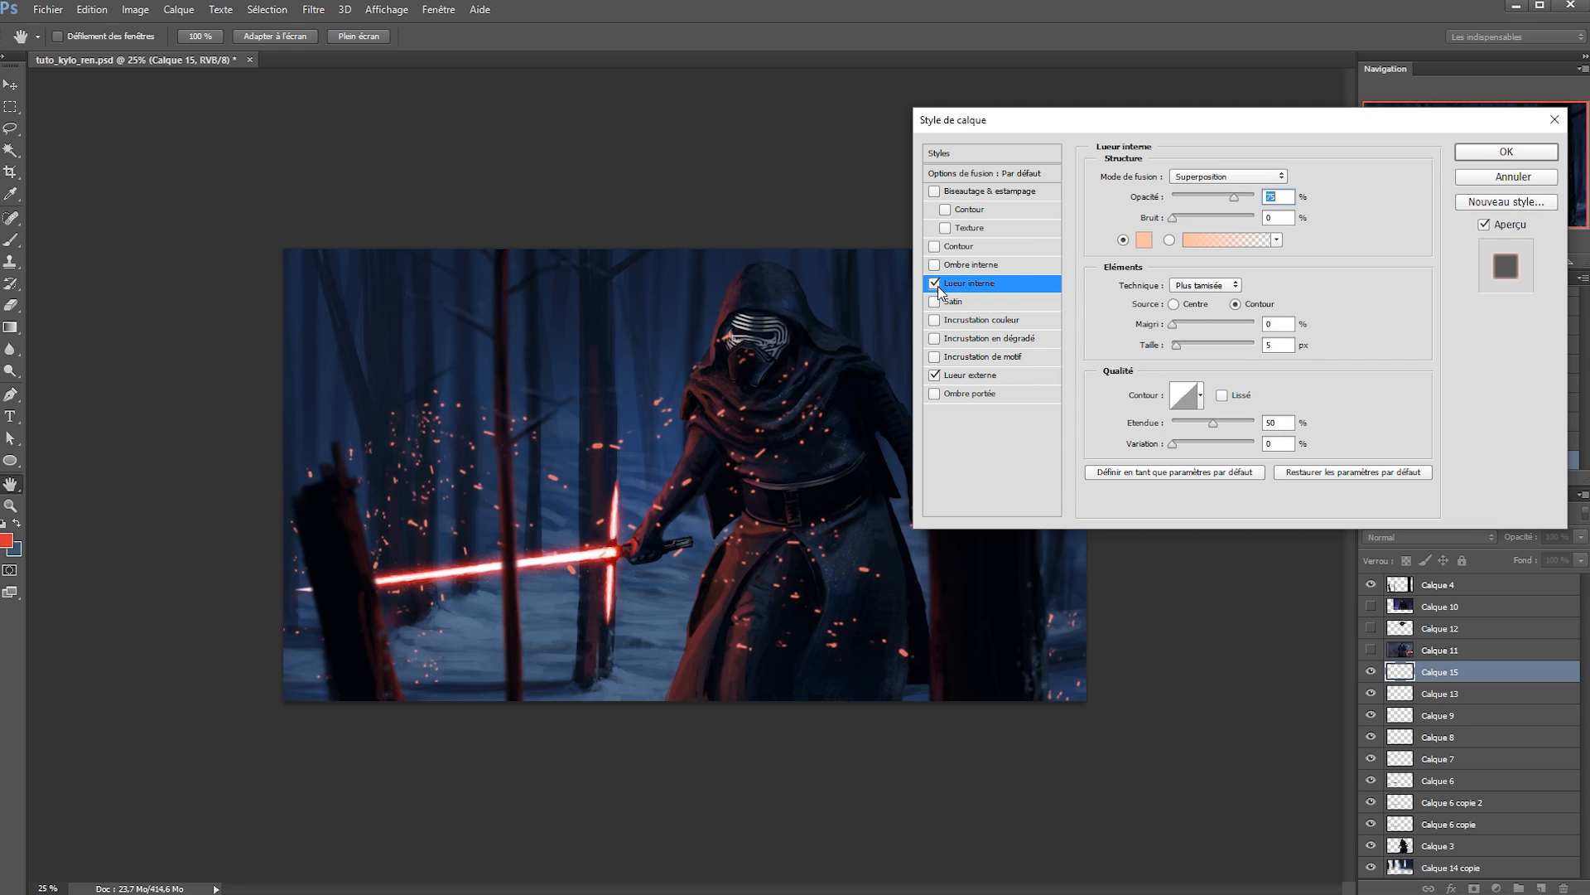
# Try the stronger oranges ff4800 and ff7538 for the inner glow and restore the previous colour.
pyautogui.click(1144, 240)
pyautogui.write('ff4800')
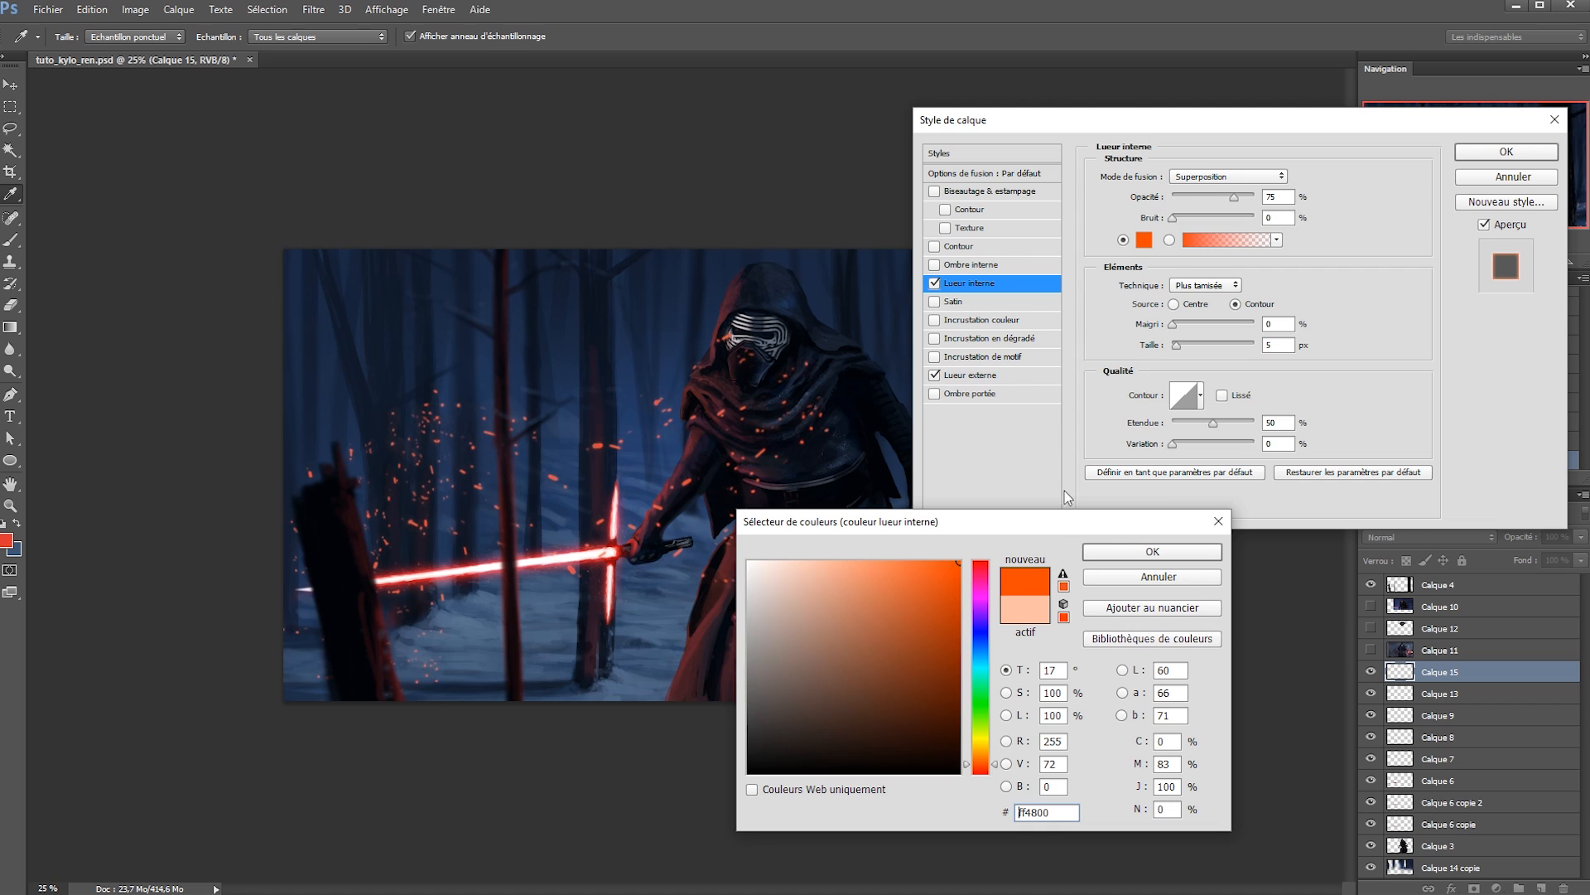
pyautogui.moveTo(983, 764); pyautogui.dragTo(983, 756)
pyautogui.click(914, 562)
pyautogui.click(985, 764)
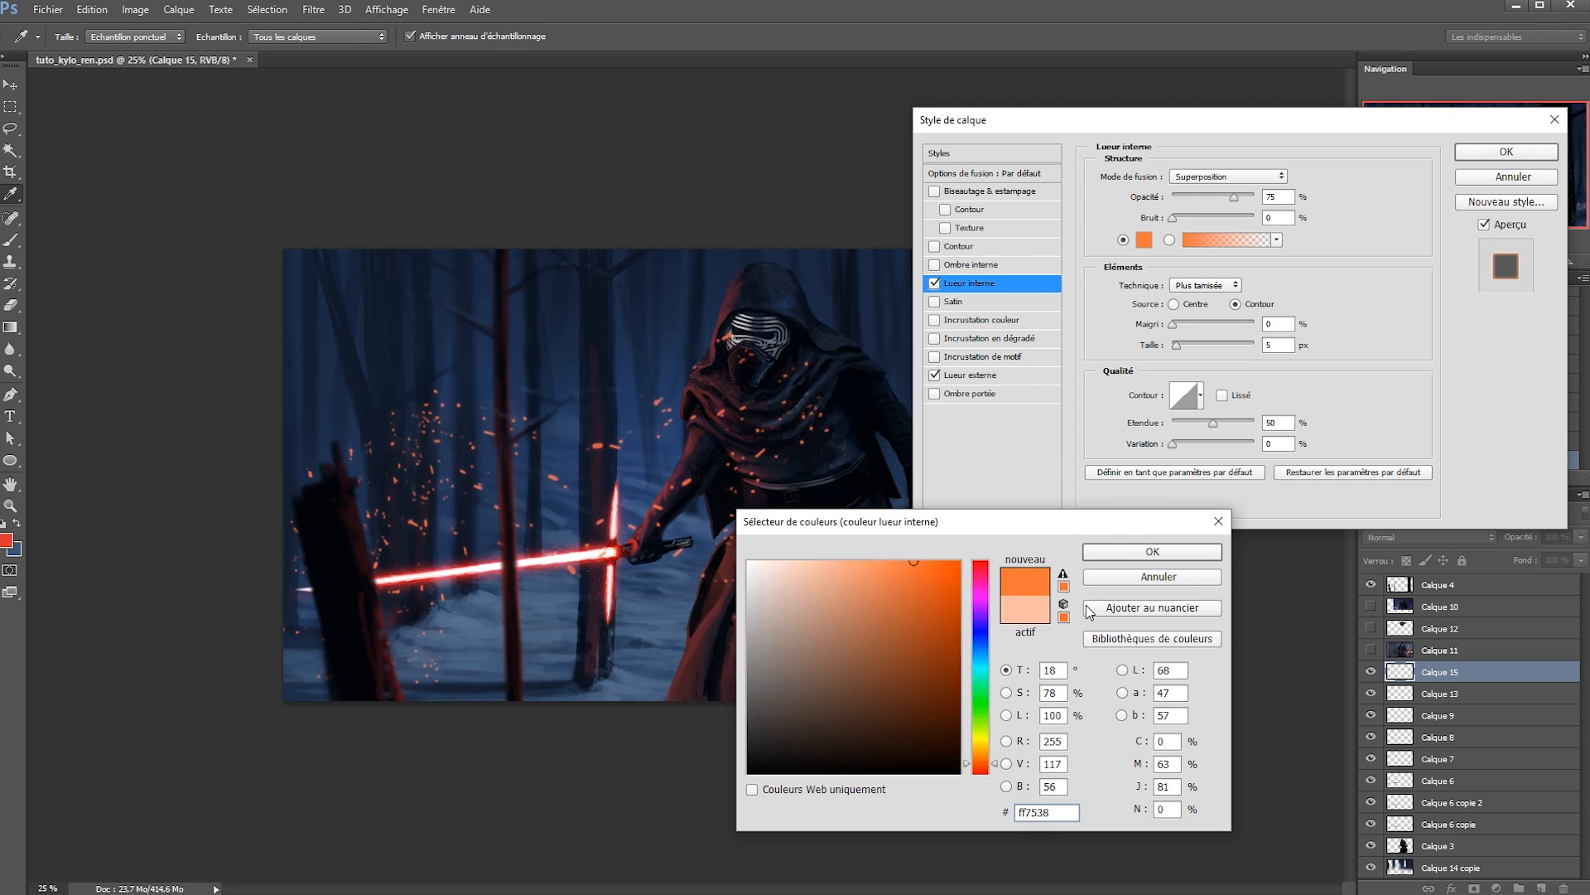
pyautogui.moveTo(991, 764); pyautogui.dragTo(981, 767)
pyautogui.click(1016, 613)
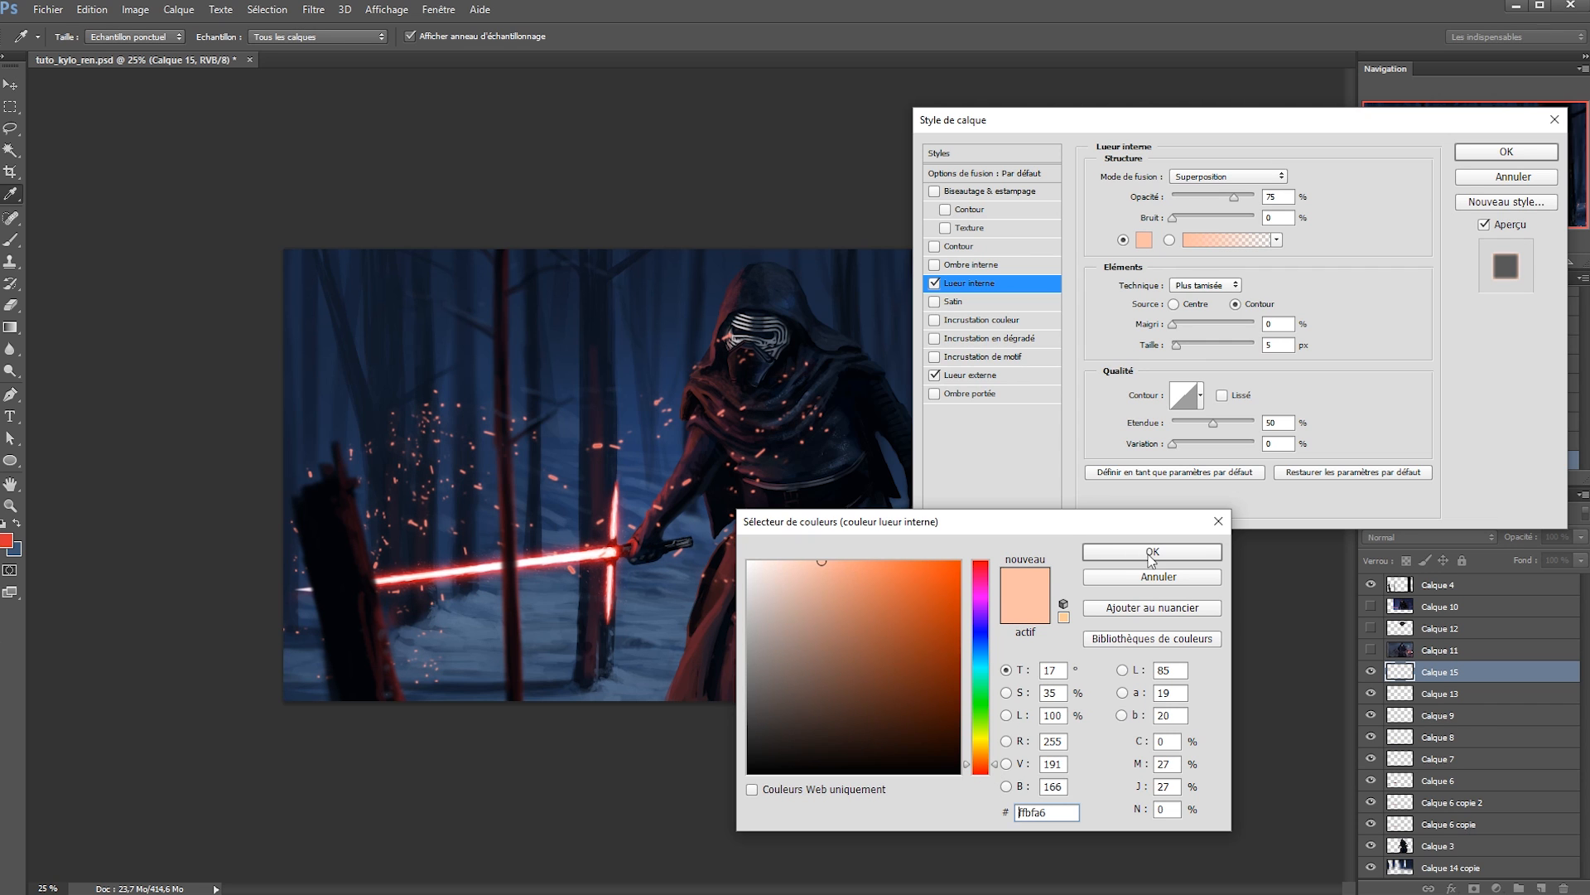
# Apply the layer style to Calque 15 and hide its Inner Glow effect.
pyautogui.click(1148, 552)
pyautogui.click(1506, 152)
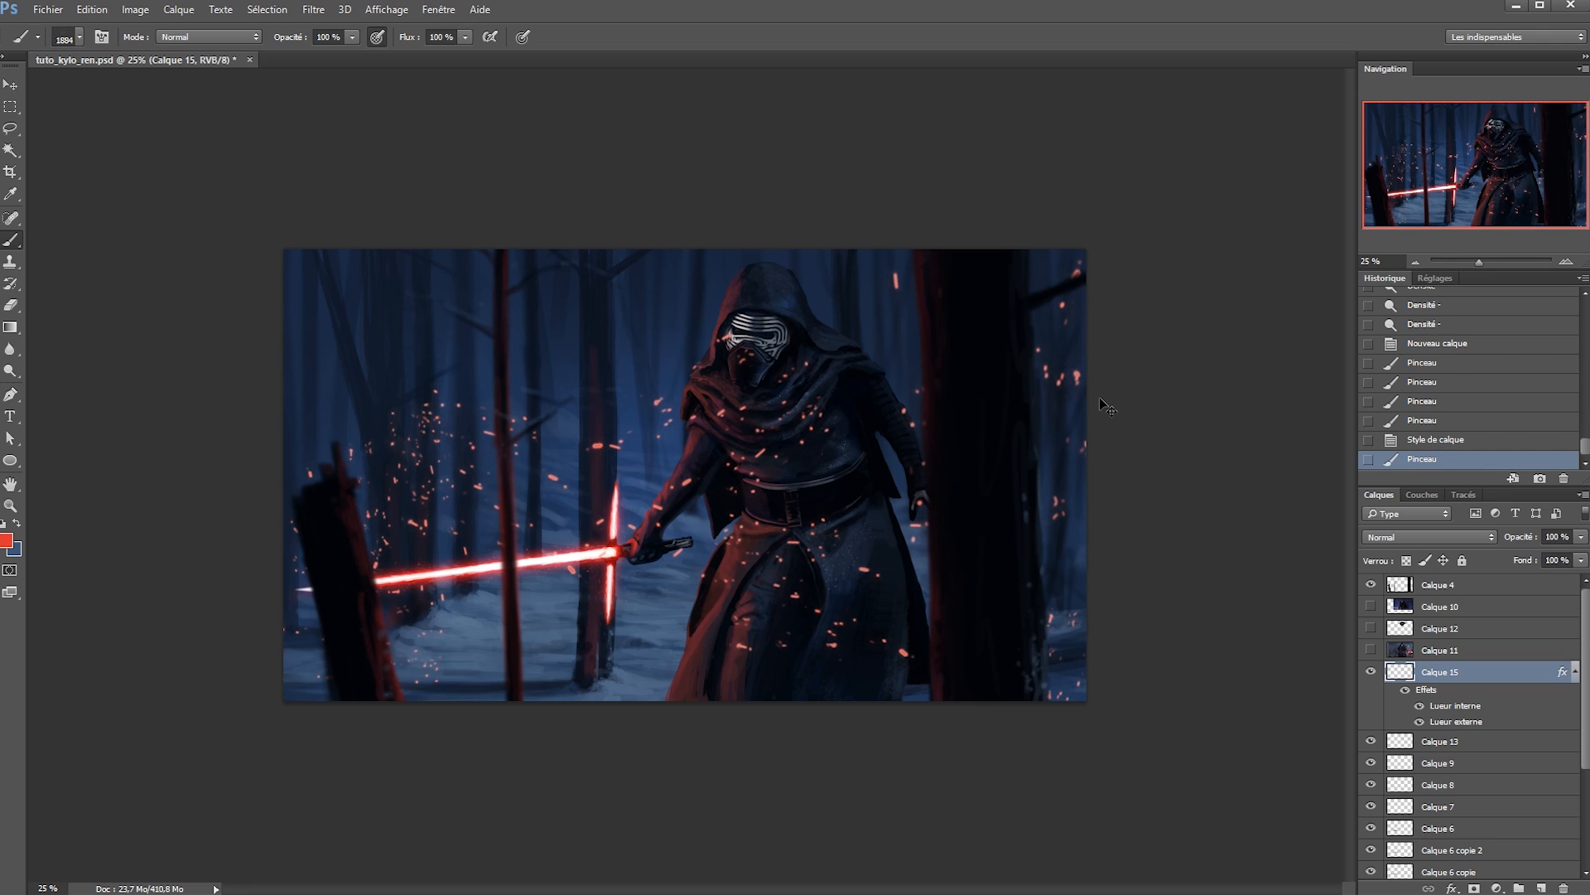
pyautogui.click(1424, 710)
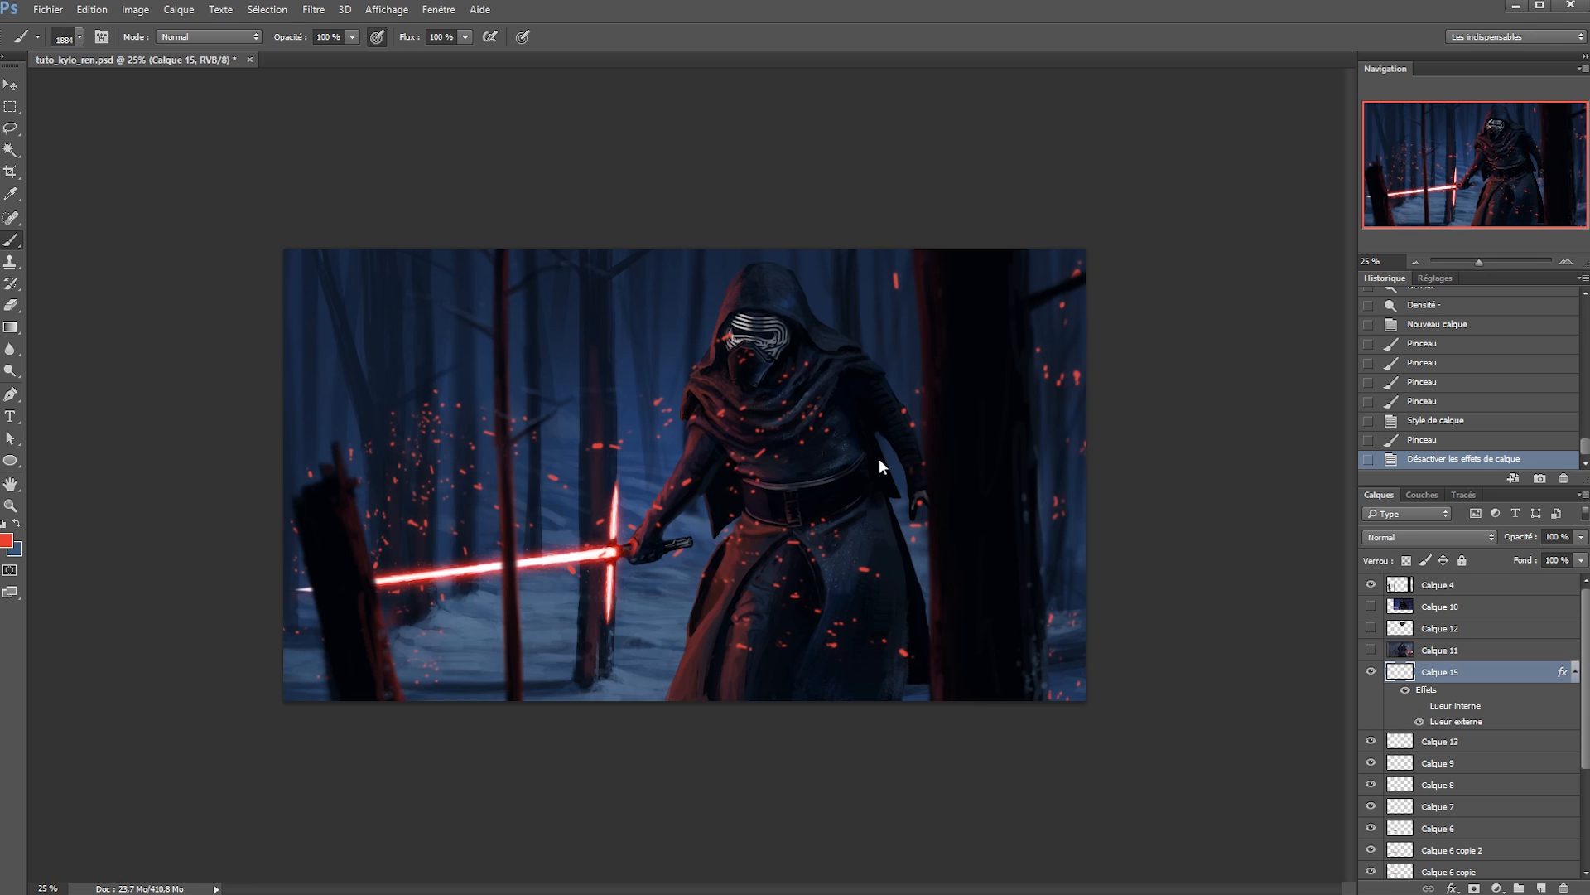
# Thin out the sparks around the saber, the stump and the figure with a resized eraser.
pyautogui.press('e')
pyautogui.keyDown('alt'); pyautogui.moveTo(462, 447); pyautogui.dragTo(515, 472); pyautogui.keyUp('alt')
pyautogui.moveTo(448, 418); pyautogui.dragTo(387, 330)
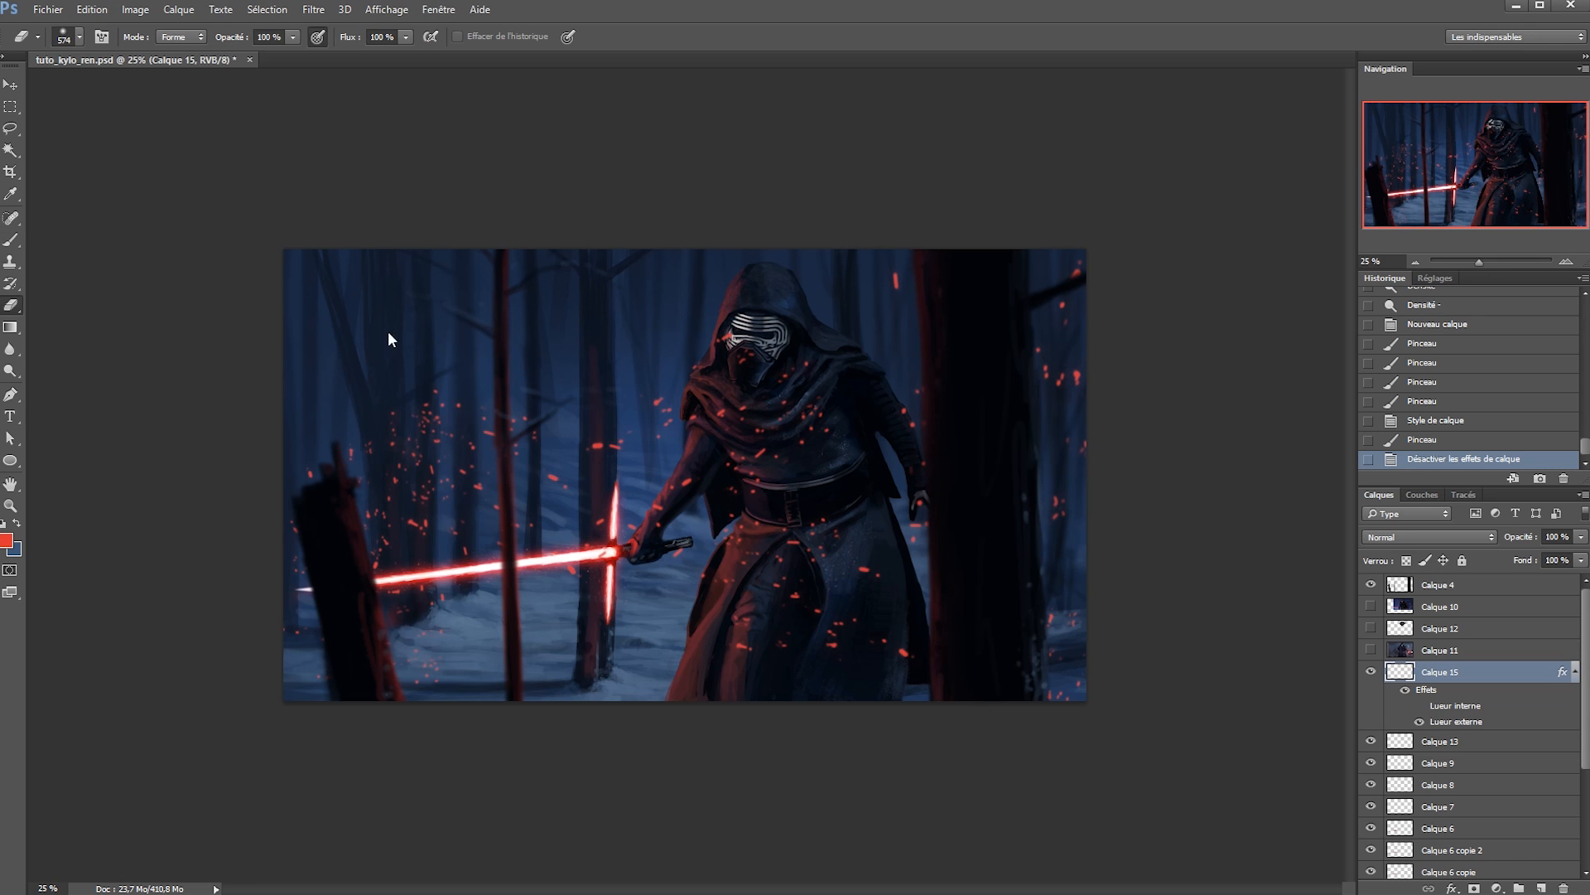
pyautogui.click(361, 409)
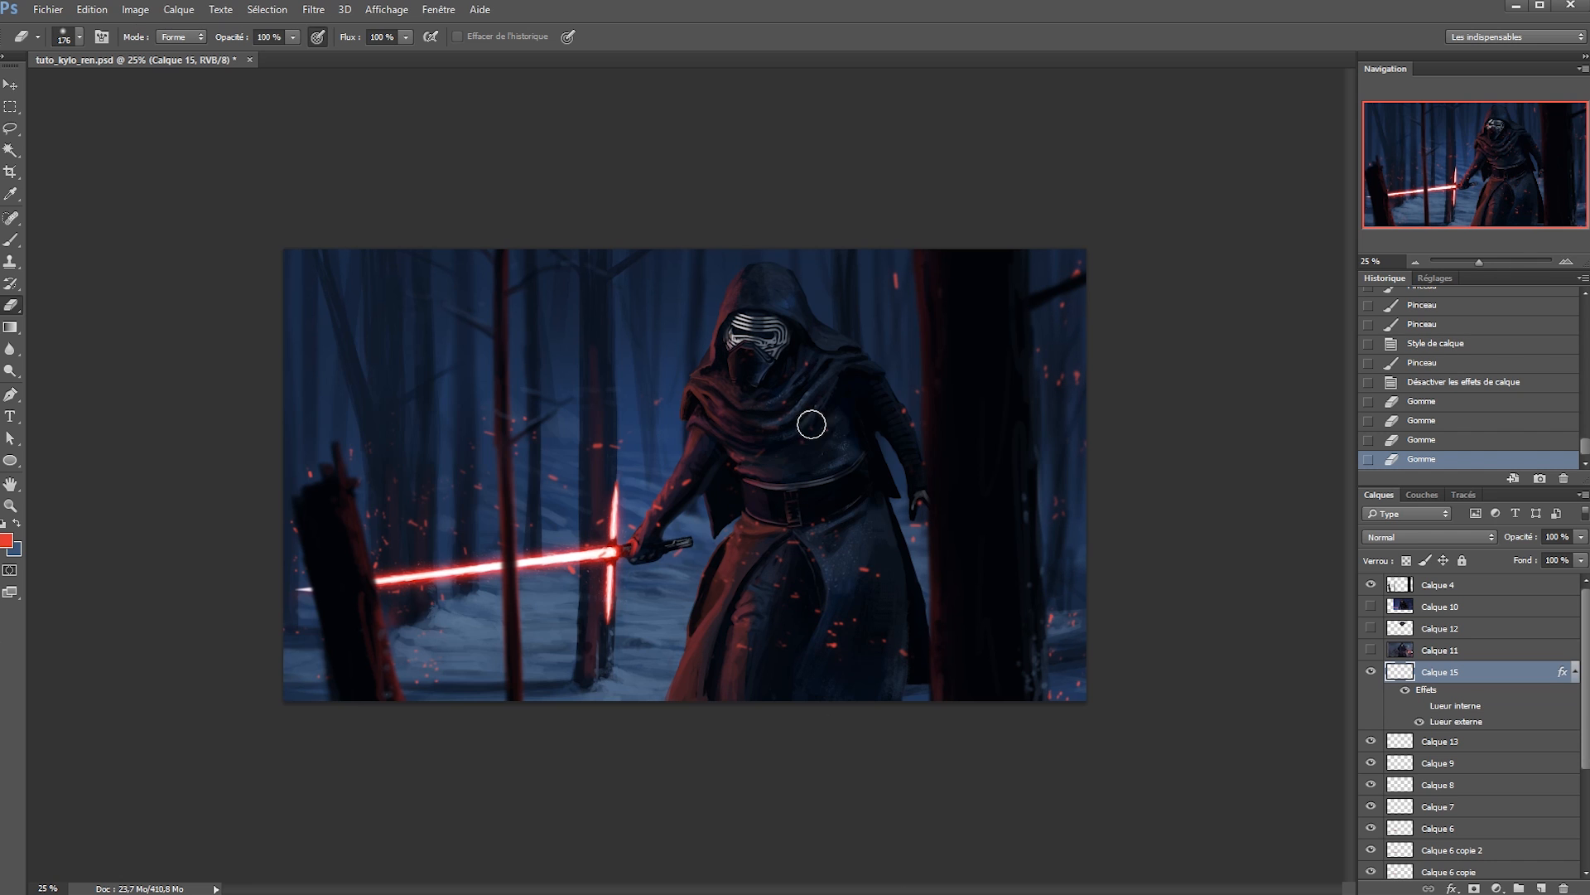
pyautogui.click(596, 444)
pyautogui.click(369, 518)
pyautogui.click(298, 488)
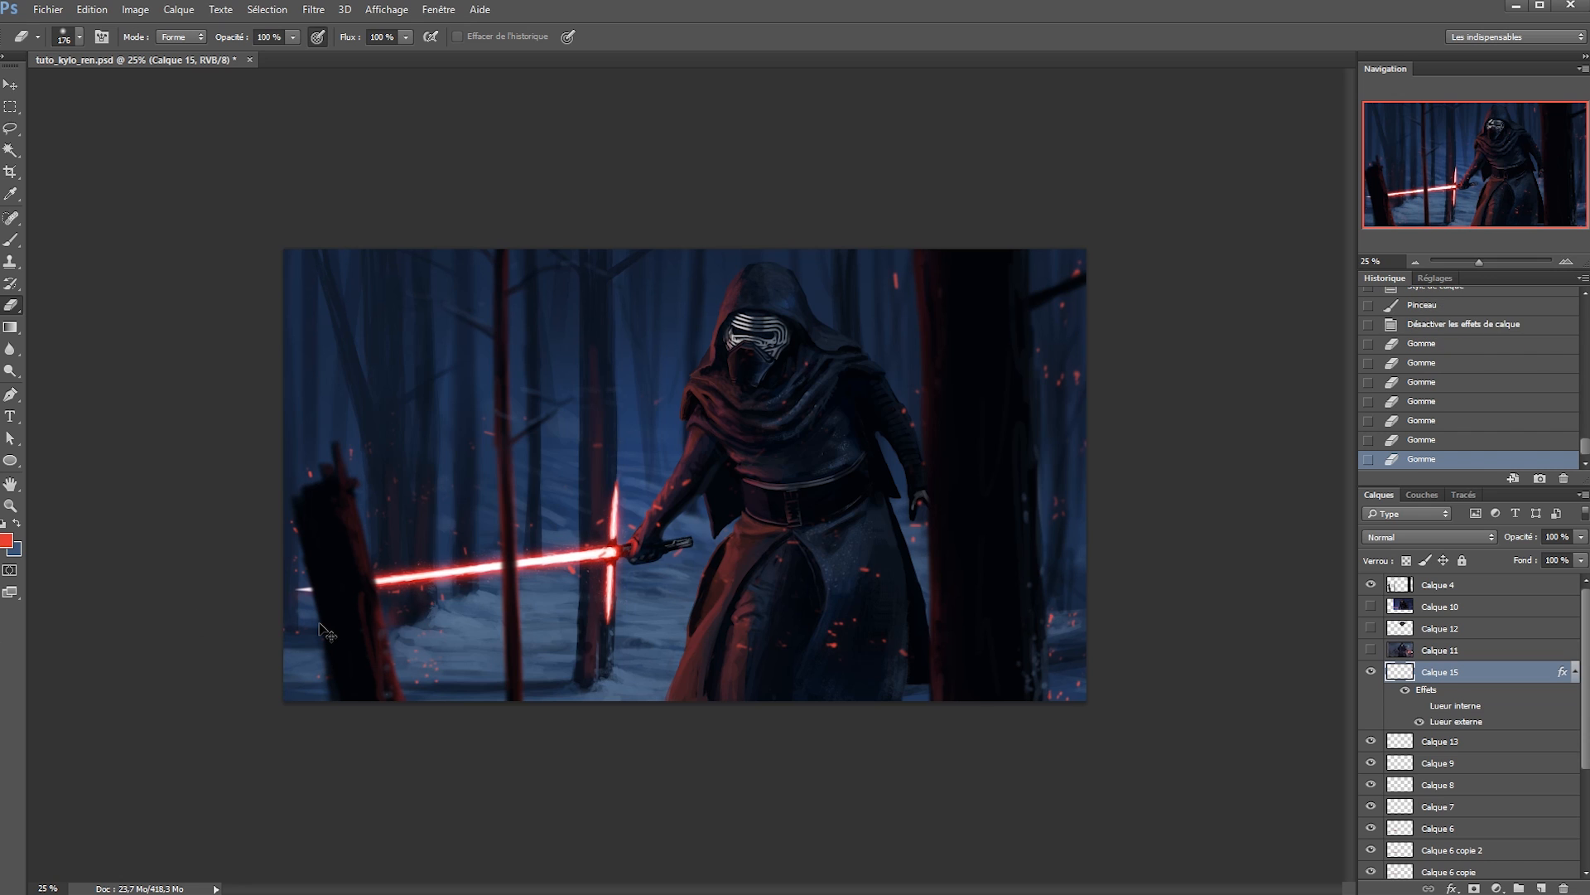
# Try bringing the spark layer forward above Calque 4, compare both layer orders and undo the move.
pyautogui.hotkey('ctrl', ']')
pyautogui.hotkey('ctrl', ']')
pyautogui.hotkey('ctrl', ']')
pyautogui.hotkey('ctrl', ']')
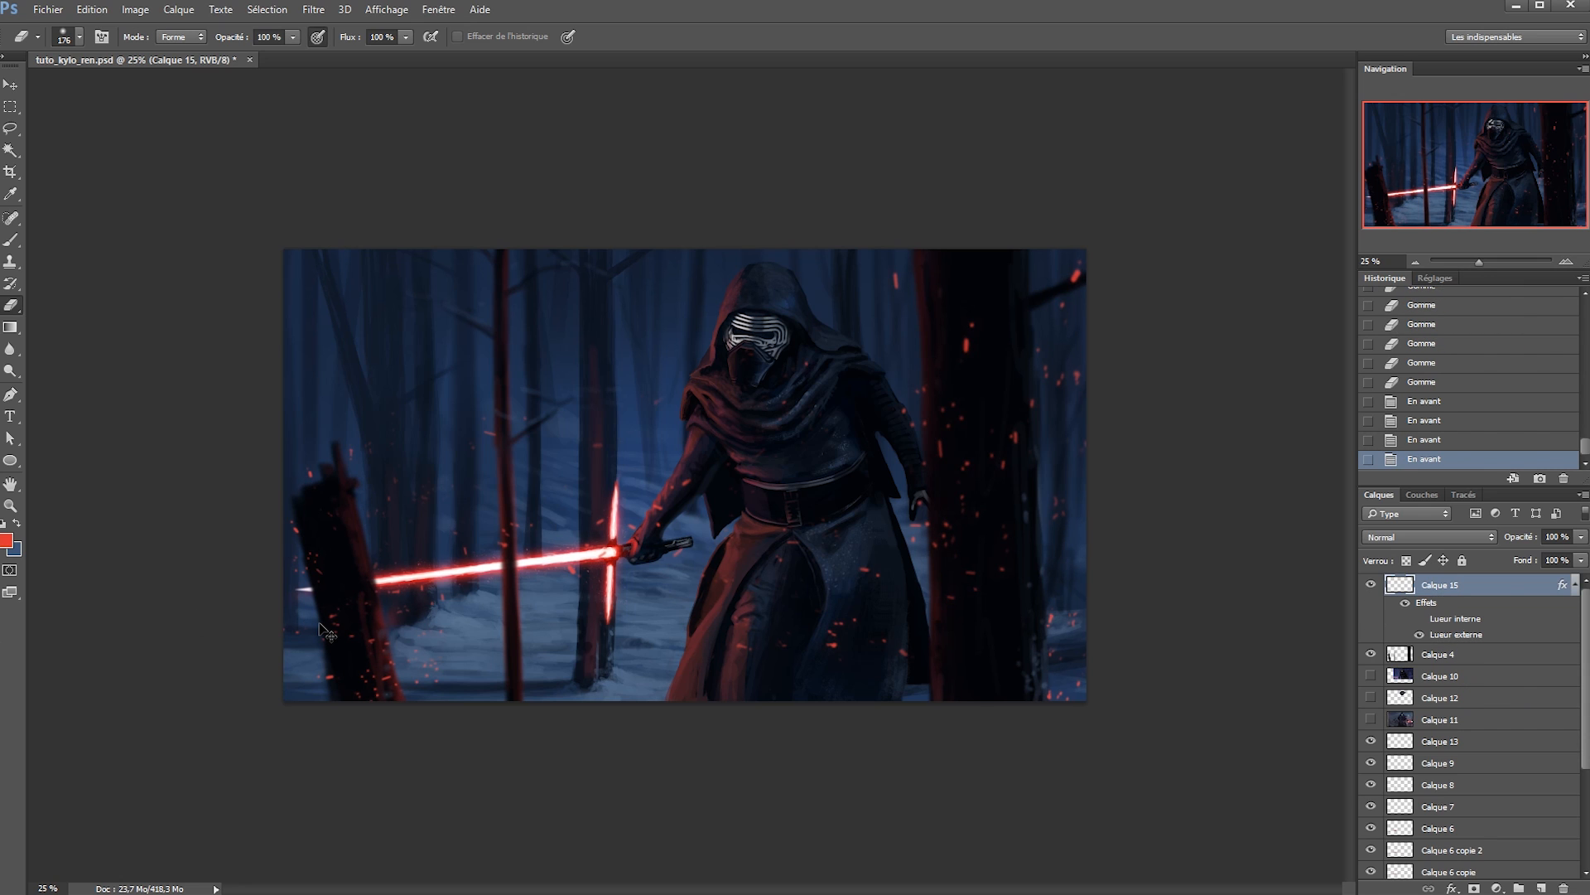
pyautogui.click(1514, 384)
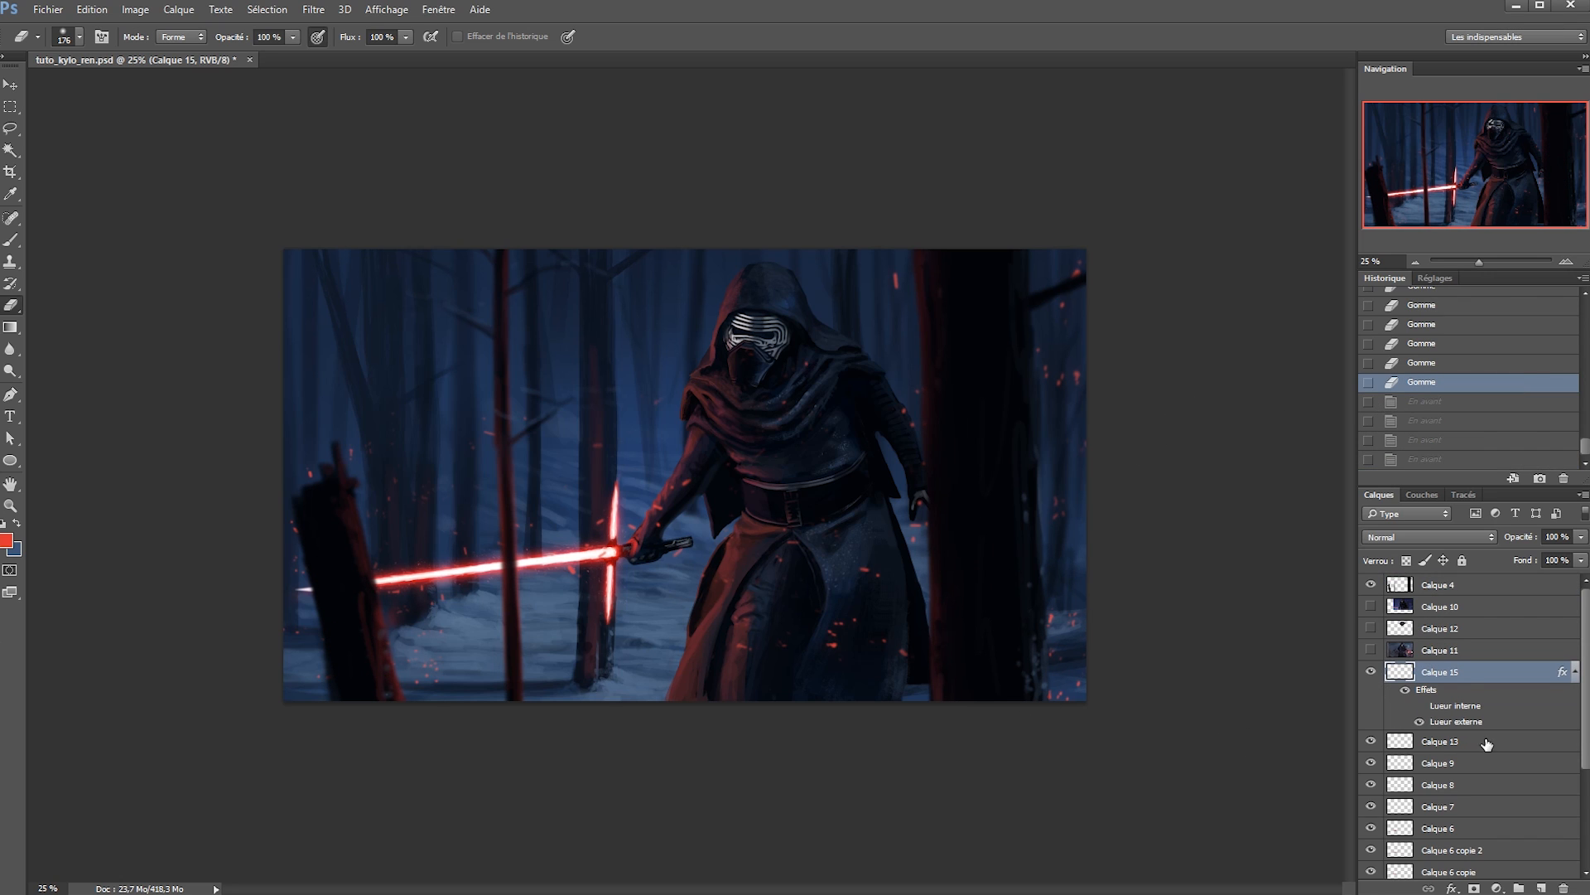
pyautogui.hotkey('ctrl', 'shift', 'z')
pyautogui.hotkey('ctrl', 'shift', 'z')
pyautogui.hotkey('ctrl', 'shift', 'z')
pyautogui.hotkey('ctrl', 'shift', 'z')
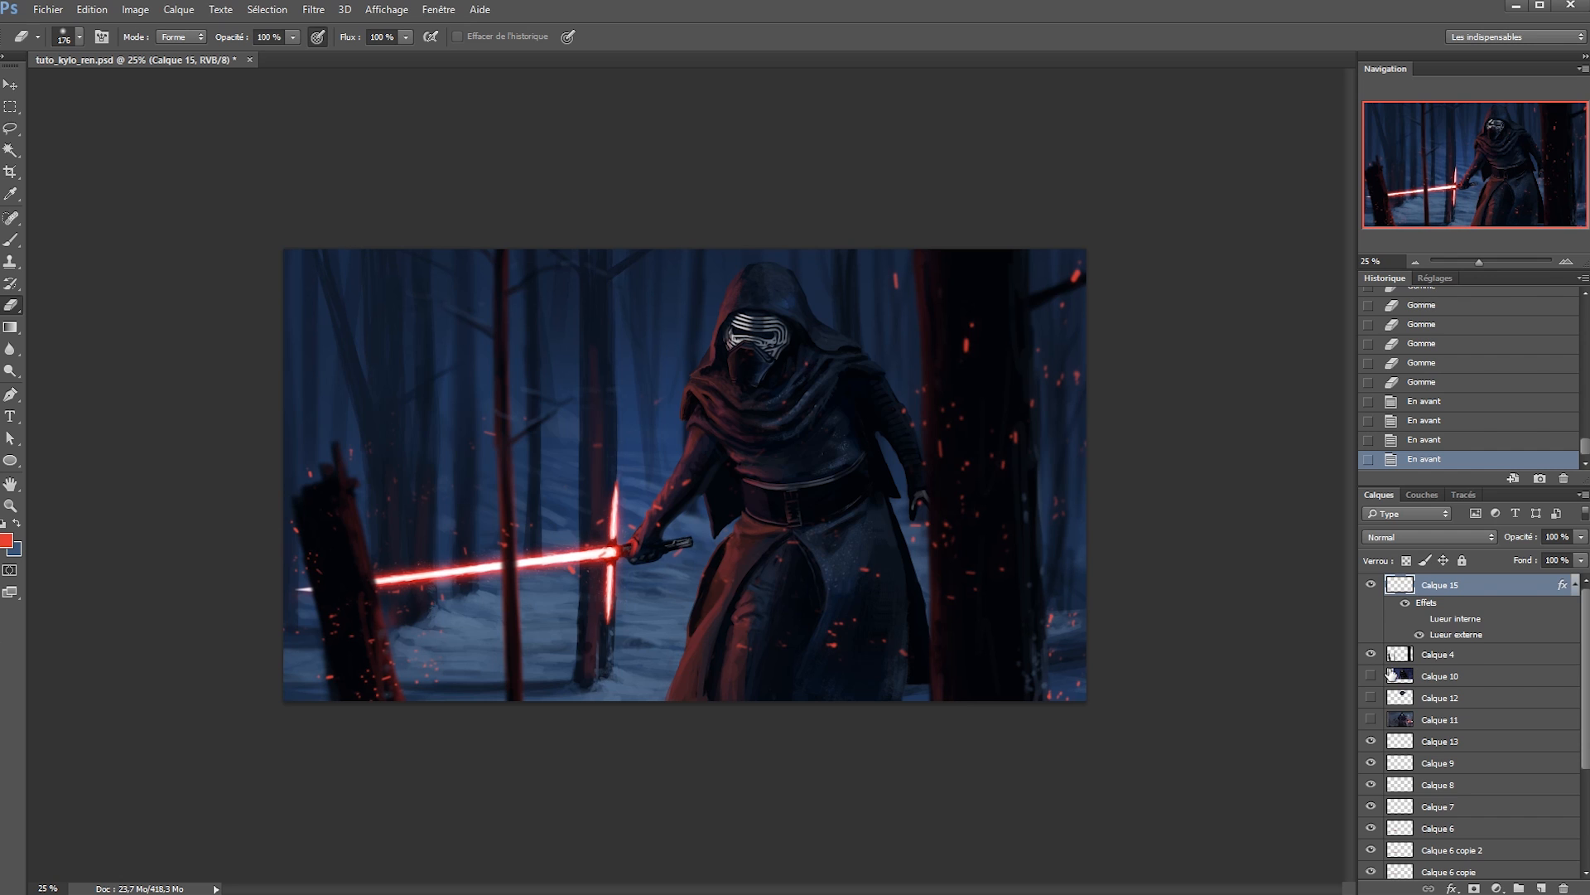
pyautogui.hotkey('ctrl', 'alt', 'z')
pyautogui.hotkey('ctrl', 'alt', 'z')
pyautogui.hotkey('ctrl', 'alt', 'z')
pyautogui.hotkey('ctrl', 'alt', 'z')
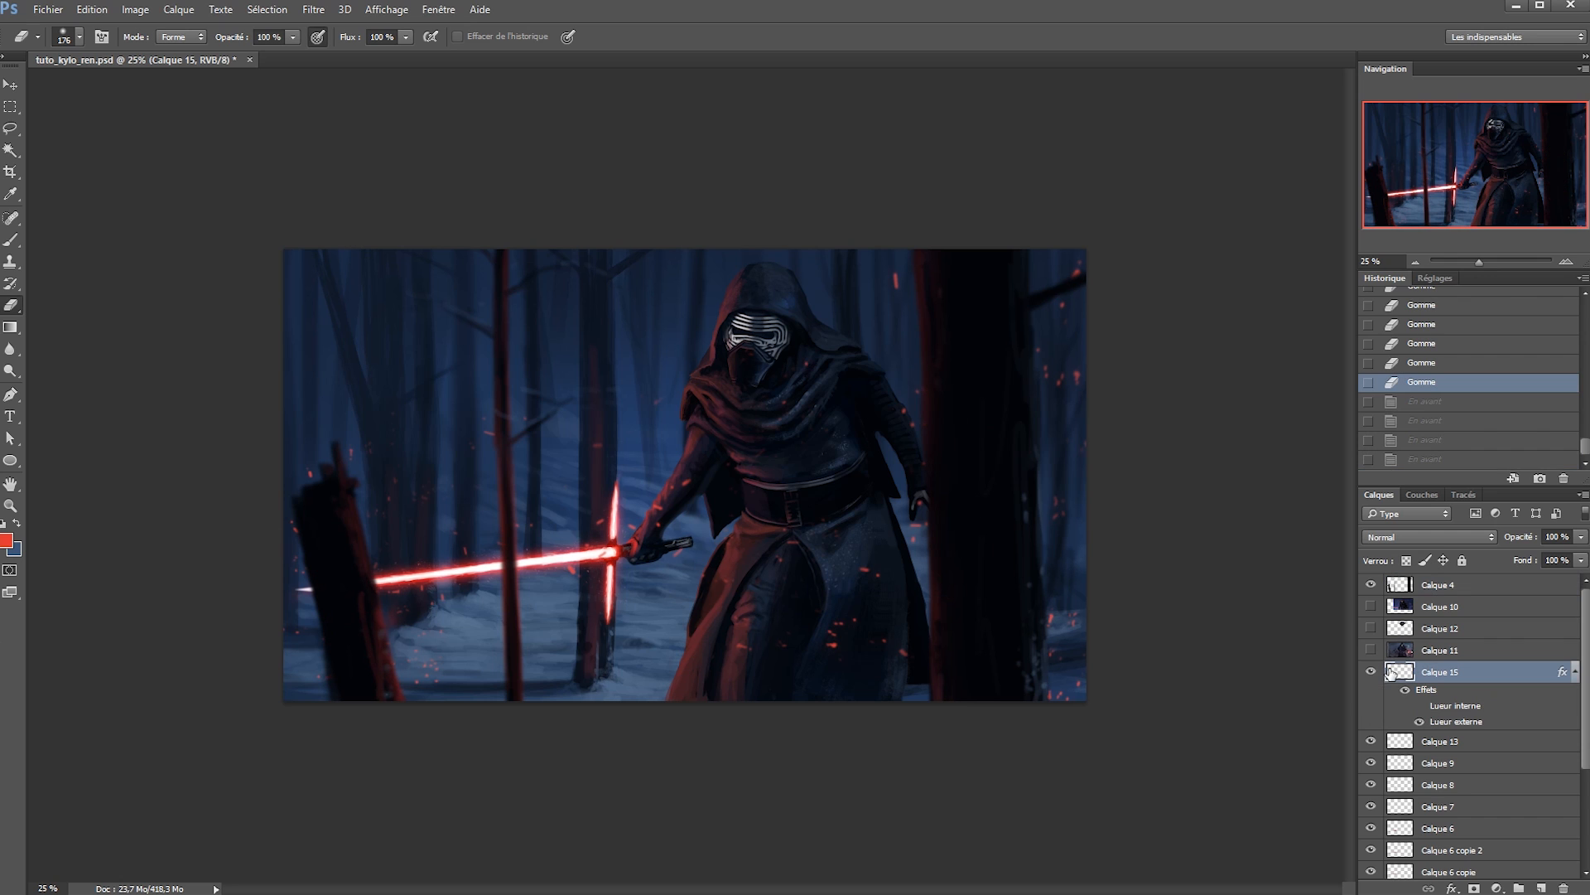
# Lasso and transform the spark clusters at the cloak's hem and beside the large right-hand trunk.
pyautogui.press('l')
pyautogui.moveTo(940, 688)
pyautogui.mouseDown()
pyautogui.moveTo(776, 623)
pyautogui.moveTo(952, 695)
pyautogui.moveTo(934, 661)
pyautogui.moveTo(912, 667)
pyautogui.mouseUp()
pyautogui.hotkey('ctrl', 't')
pyautogui.press('Return')
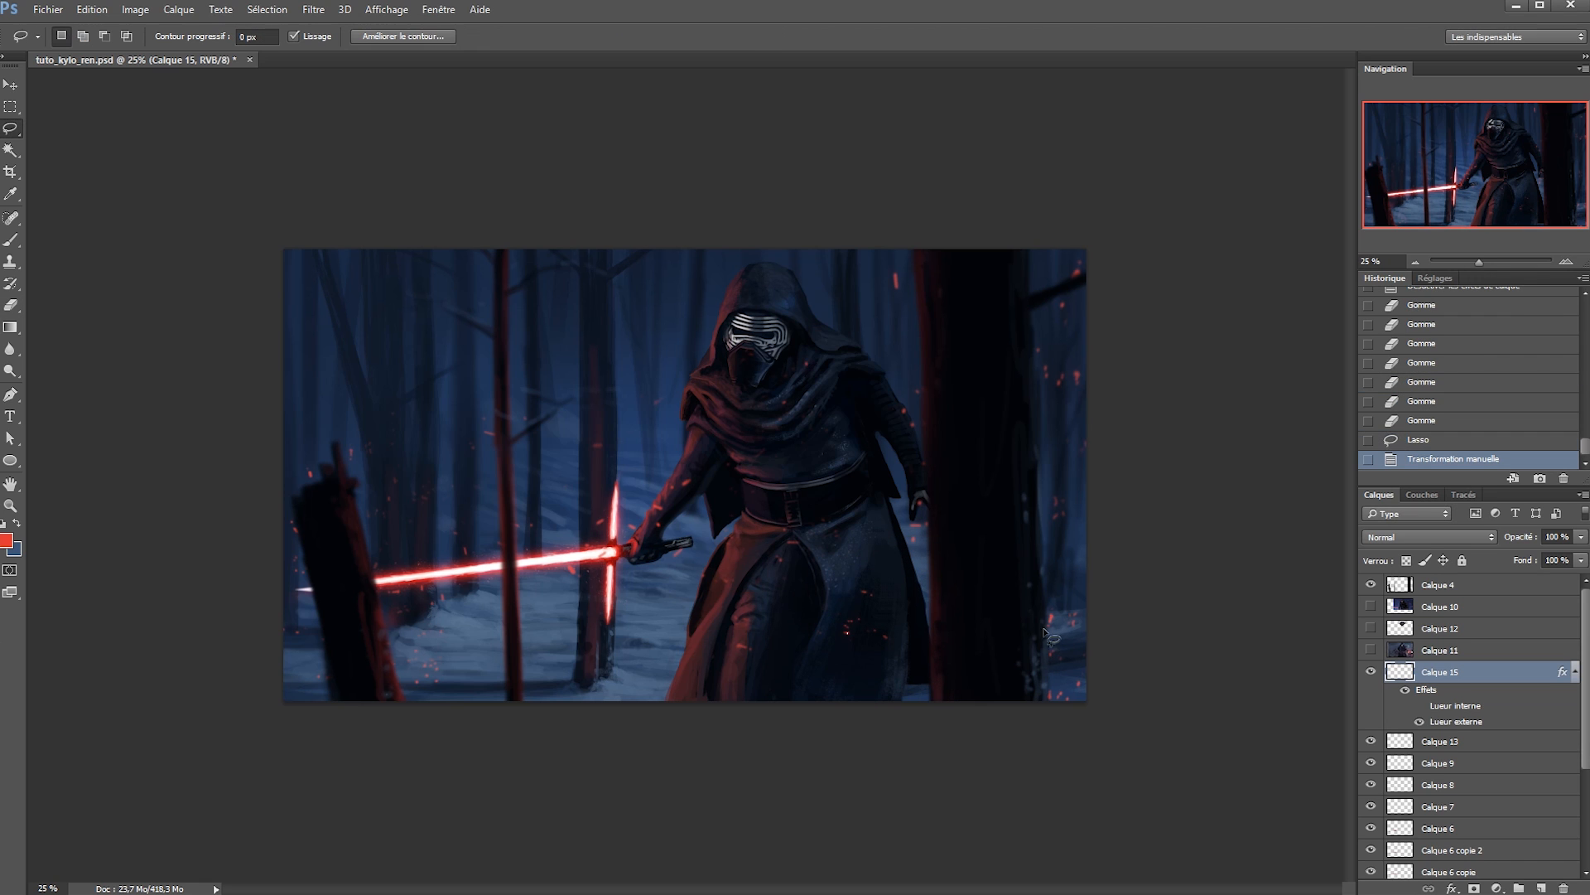
pyautogui.moveTo(1086, 651); pyautogui.dragTo(1081, 651)
pyautogui.hotkey('ctrl', 't')
pyautogui.moveTo(1087, 584); pyautogui.dragTo(1066, 602)
pyautogui.press('Return')
# Lasso the sparks at the painting's right edge, move them beside the hood and transform them.
pyautogui.moveTo(1090, 426); pyautogui.dragTo(1071, 415)
pyautogui.press('v')
pyautogui.moveTo(1074, 337); pyautogui.dragTo(683, 342)
pyautogui.hotkey('ctrl', 't')
pyautogui.moveTo(699, 251); pyautogui.dragTo(654, 302)
pyautogui.press('Return')
# Transform and reposition the sparks between the shoulder and the large trunk, and erase the excess ones near the arm.
pyautogui.press('l')
pyautogui.moveTo(971, 421)
pyautogui.mouseDown()
pyautogui.moveTo(952, 278)
pyautogui.moveTo(941, 294)
pyautogui.mouseUp()
pyautogui.hotkey('ctrl', 't')
pyautogui.press('Return')
pyautogui.press('v')
pyautogui.moveTo(904, 455); pyautogui.dragTo(874, 468)
pyautogui.hotkey('ctrl', 'd')
pyautogui.press('e')
pyautogui.doubleClick(874, 468)
pyautogui.doubleClick(875, 456)
# Lasso the sparks around the broken stump, transform them and deselect.
pyautogui.press('l')
pyautogui.moveTo(356, 566)
pyautogui.mouseDown()
pyautogui.moveTo(400, 452)
pyautogui.moveTo(360, 561)
pyautogui.mouseUp()
pyautogui.hotkey('ctrl', 't')
pyautogui.moveTo(352, 464); pyautogui.dragTo(322, 424)
pyautogui.press('Return')
pyautogui.hotkey('ctrl', 'd')
# Erase the stray sparks at the base of the broken stump and save the document.
pyautogui.press('e')
pyautogui.keyDown('alt'); pyautogui.rightClick(410, 655); pyautogui.keyUp('alt')
pyautogui.click(414, 658)
pyautogui.click(414, 658)
pyautogui.press('v')
pyautogui.hotkey('ctrl', 's')
# Create a new layer above the sparks and choose a particle brush for snowflakes, testing and resizing it.
pyautogui.hotkey('ctrl', 'shift', 'n')
pyautogui.press('Return')
pyautogui.press('b')
pyautogui.click(617, 365)
pyautogui.rightClick(767, 412)
pyautogui.click(923, 870)
pyautogui.click(923, 854)
pyautogui.click(639, 462)
pyautogui.keyDown('alt'); pyautogui.rightClick(627, 455); pyautogui.keyUp('alt')
pyautogui.rightClick(716, 448)
pyautogui.click(801, 760)
pyautogui.click(577, 390)
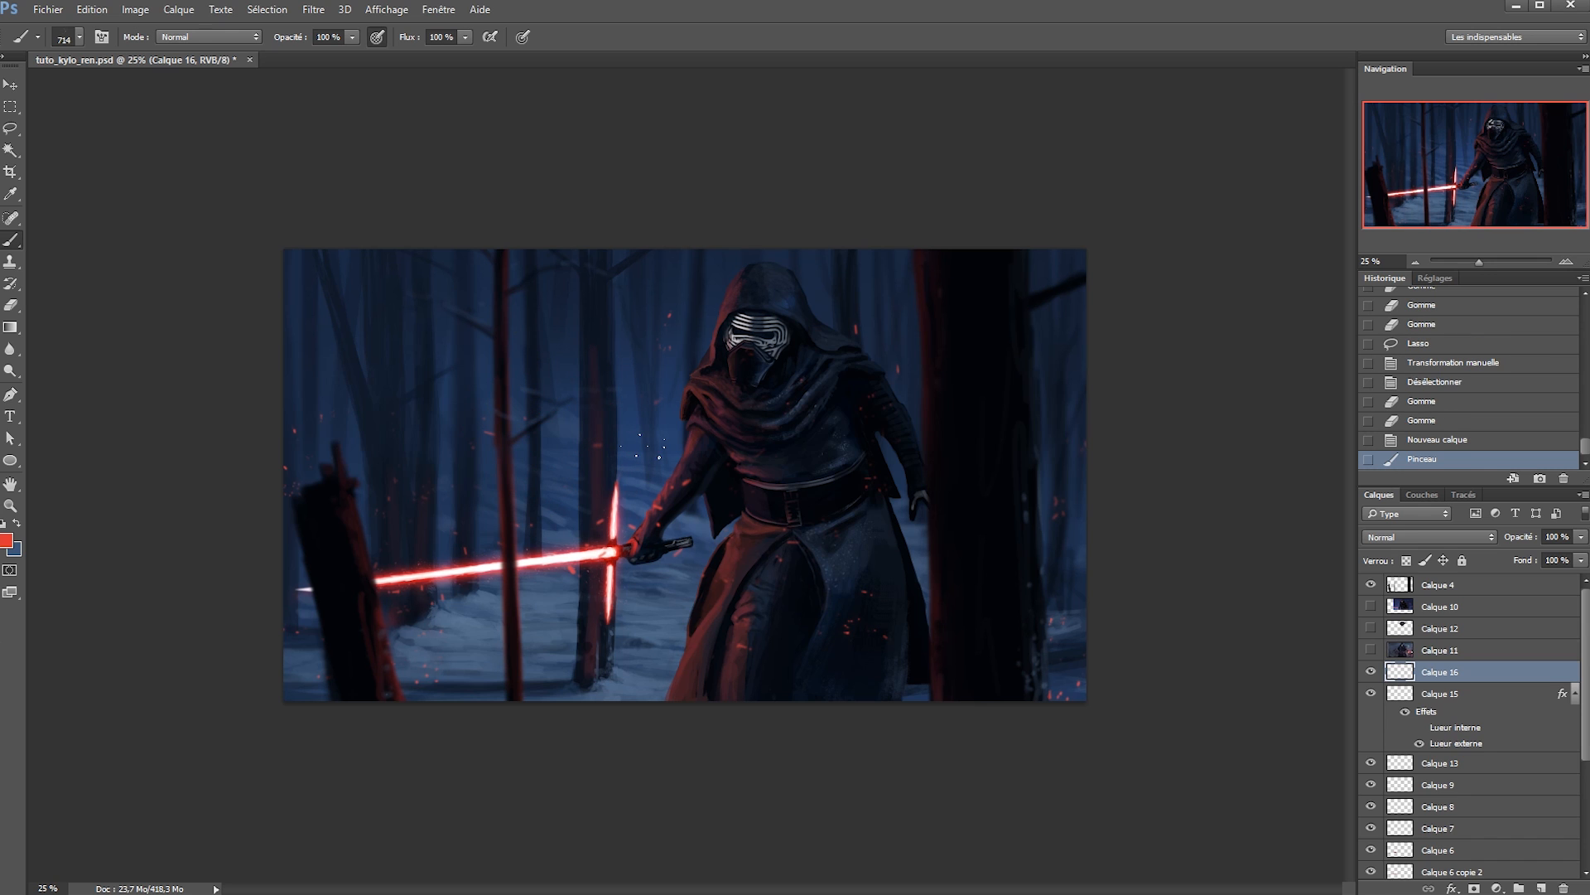
# Set the brush colour to the light blue 7b97b5, based on the sampled snow, and enlarge the brush to 842.
pyautogui.keyDown('alt'); pyautogui.click(471, 617); pyautogui.keyUp('alt')
pyautogui.click(10, 544)
pyautogui.click(816, 621)
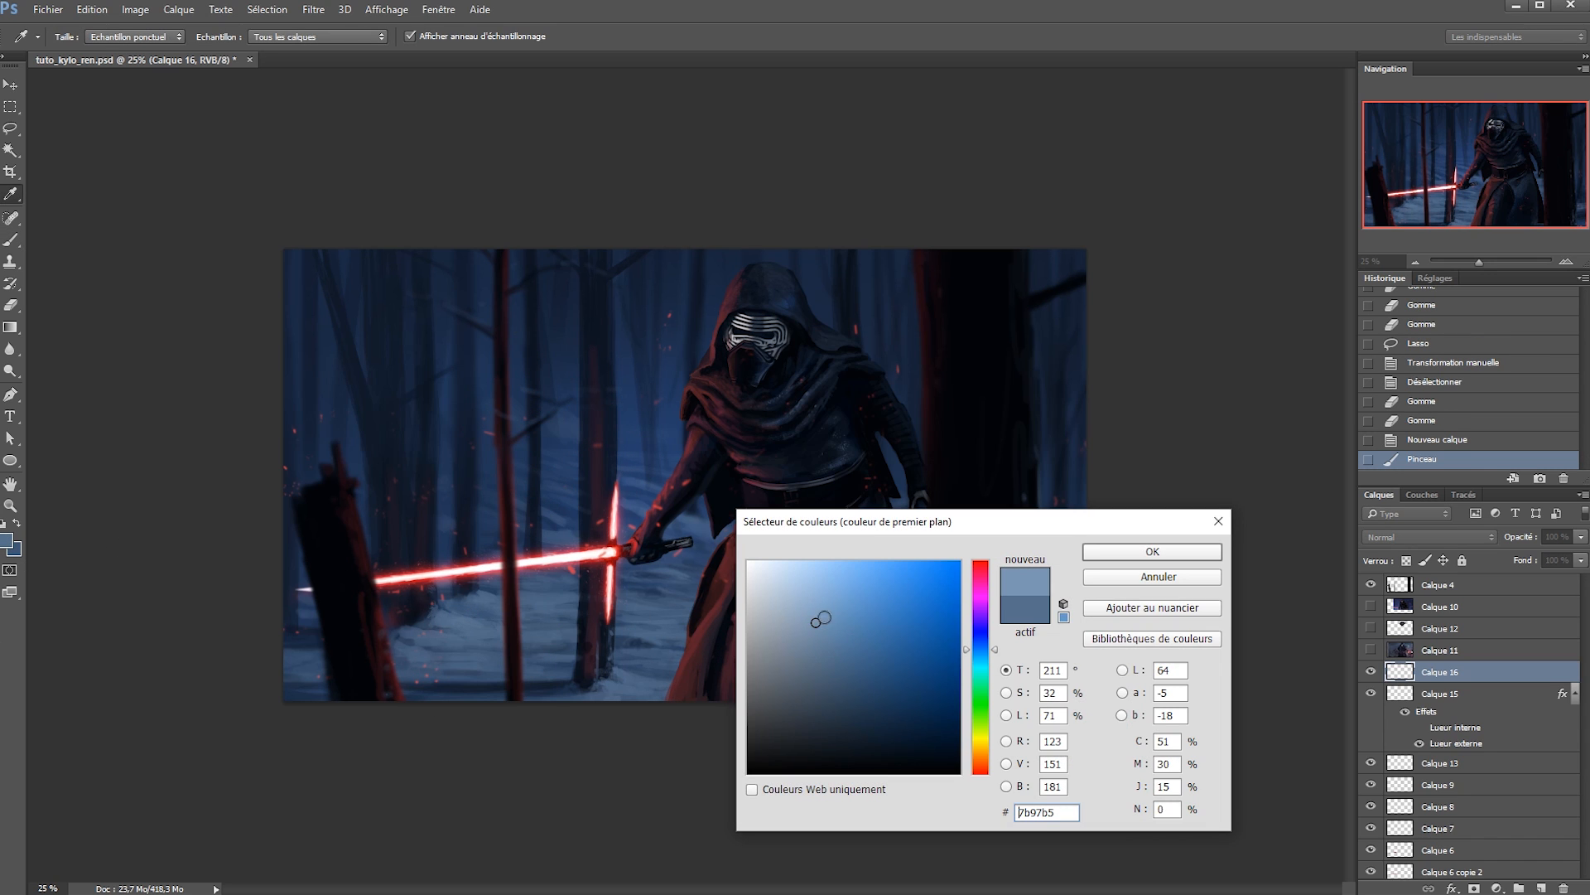
pyautogui.click(1095, 553)
pyautogui.press(']')
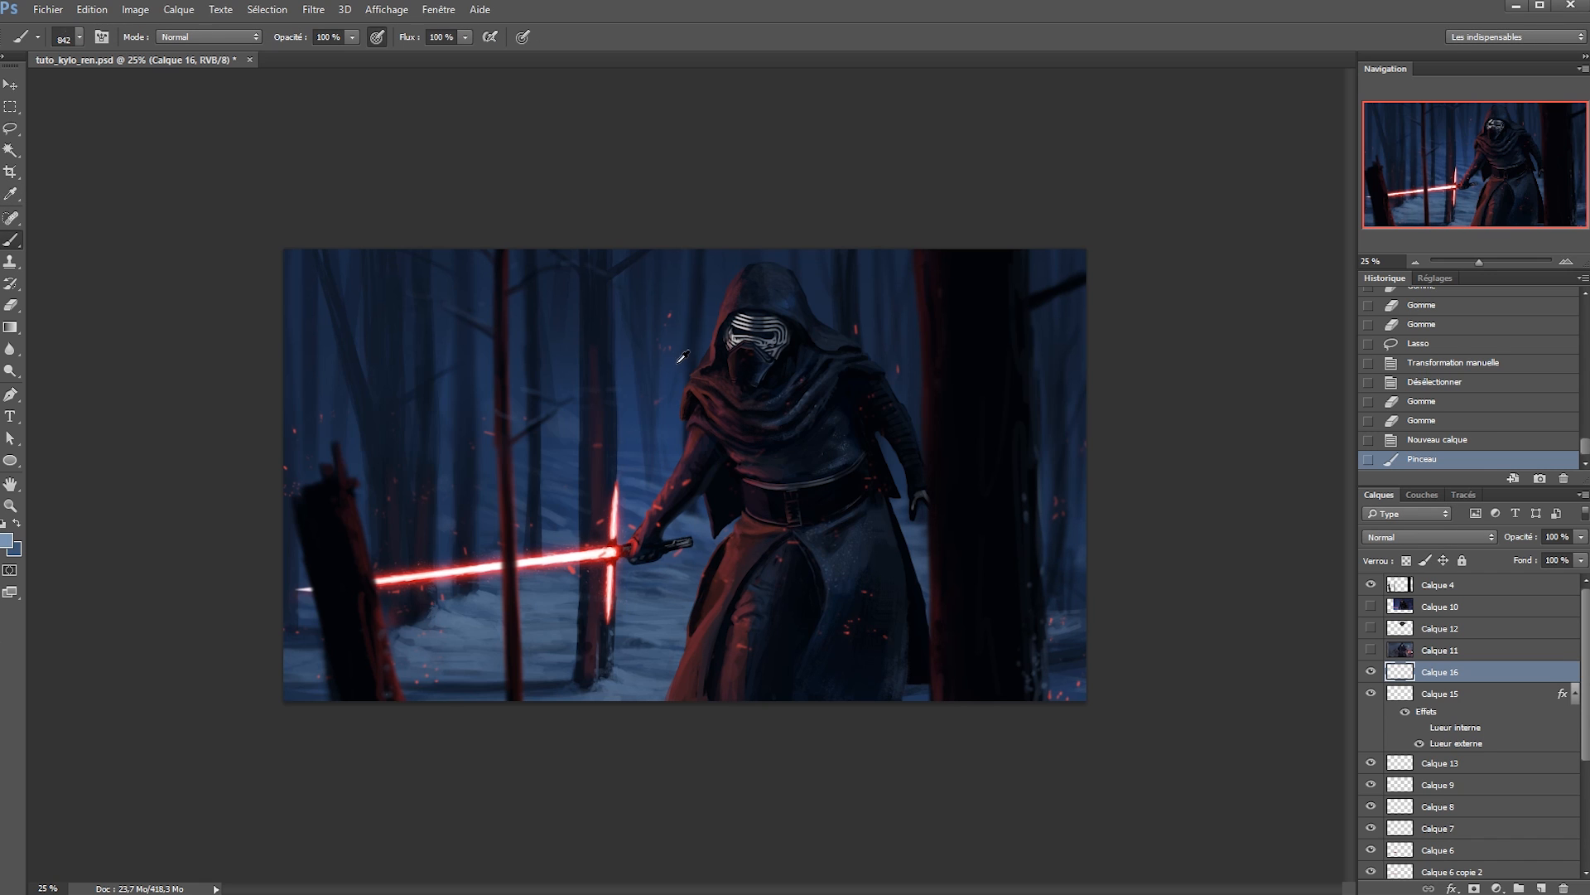
# Scatter falling snowflakes across the forest on Calque 16, using the light blue and a sampled darker blue.
pyautogui.moveTo(477, 385); pyautogui.dragTo(452, 265)
pyautogui.moveTo(887, 702); pyautogui.dragTo(892, 704)
pyautogui.hotkey('ctrl', 'z')
pyautogui.click(862, 361)
pyautogui.click(946, 450)
pyautogui.click(746, 534)
pyautogui.keyDown('alt'); pyautogui.click(658, 606); pyautogui.keyUp('alt')
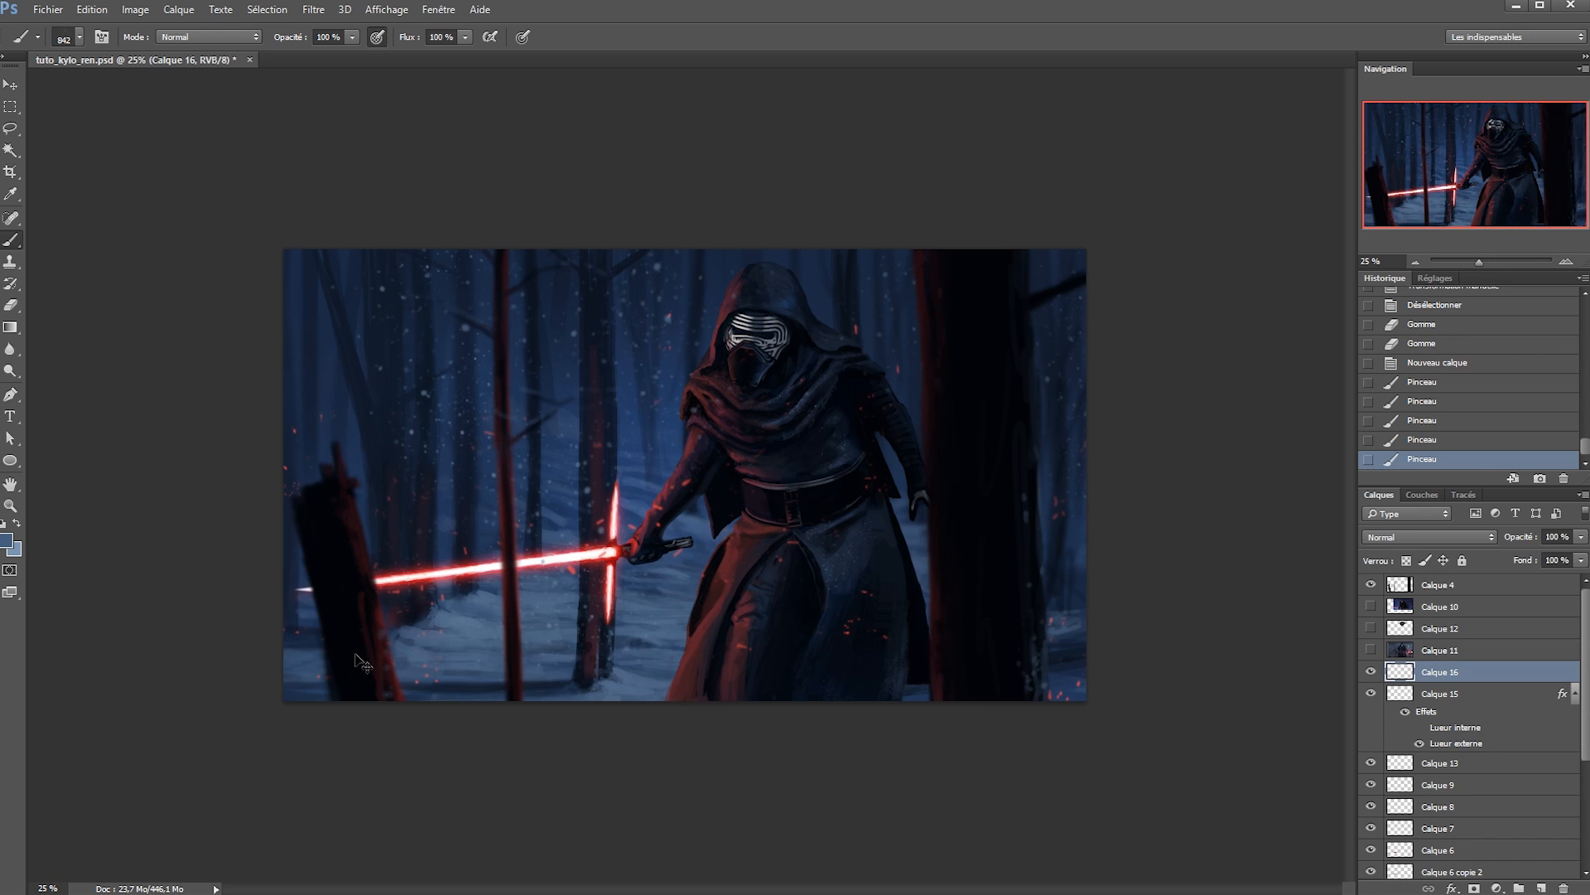
pyautogui.click(223, 327)
pyautogui.click(594, 494)
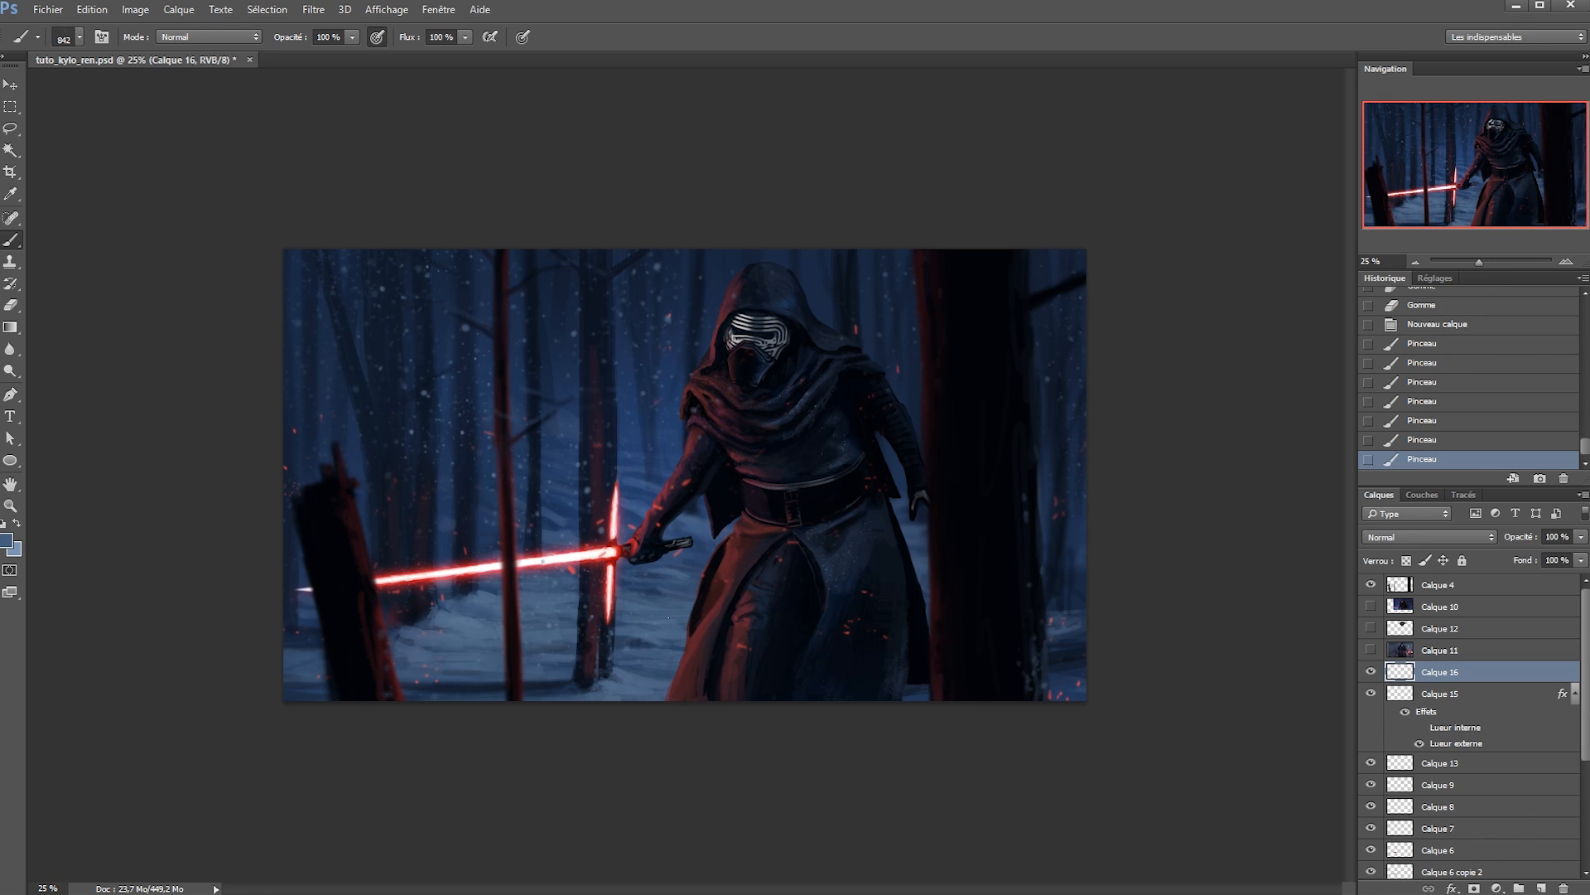
# Add more snowflakes over the figure's robe and beside the hood on Calque 16.
pyautogui.click(669, 617)
pyautogui.click(758, 517)
pyautogui.click(786, 263)
# Create a new layer named "snow" above Calque 4.
pyautogui.click(1471, 588)
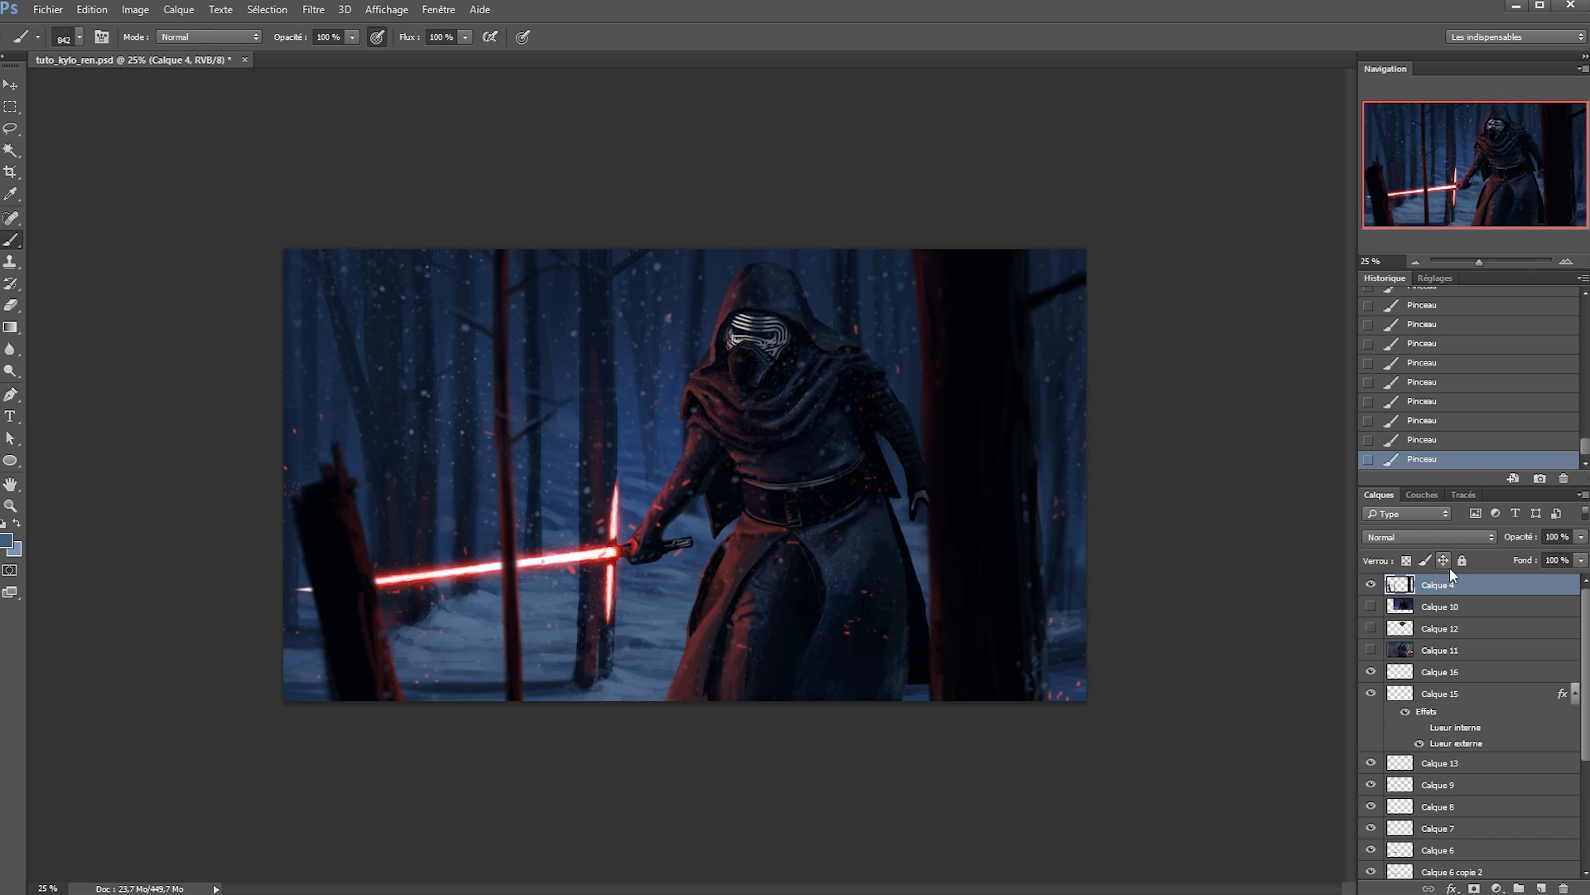
pyautogui.hotkey('ctrl', 'shift', 'n')
pyautogui.write('snow')
pyautogui.press('Return')
# Paint larger foreground snowflakes on the new snow layer, mainly over the large dark trunk beside the figure.
pyautogui.moveTo(632, 435); pyautogui.dragTo(723, 422)
pyautogui.click(1015, 734)
pyautogui.hotkey('ctrl', 'z')
pyautogui.moveTo(938, 462); pyautogui.dragTo(1046, 466)
pyautogui.moveTo(977, 348)
pyautogui.mouseDown()
pyautogui.moveTo(983, 624)
pyautogui.moveTo(1006, 711)
pyautogui.mouseUp()
pyautogui.click(396, 435)
# Apply a motion blur to the foreground snow with an angle of 90° and a distance of 59 pixels.
pyautogui.click(313, 9)
pyautogui.moveTo(314, 221)
pyautogui.click(269, 285)
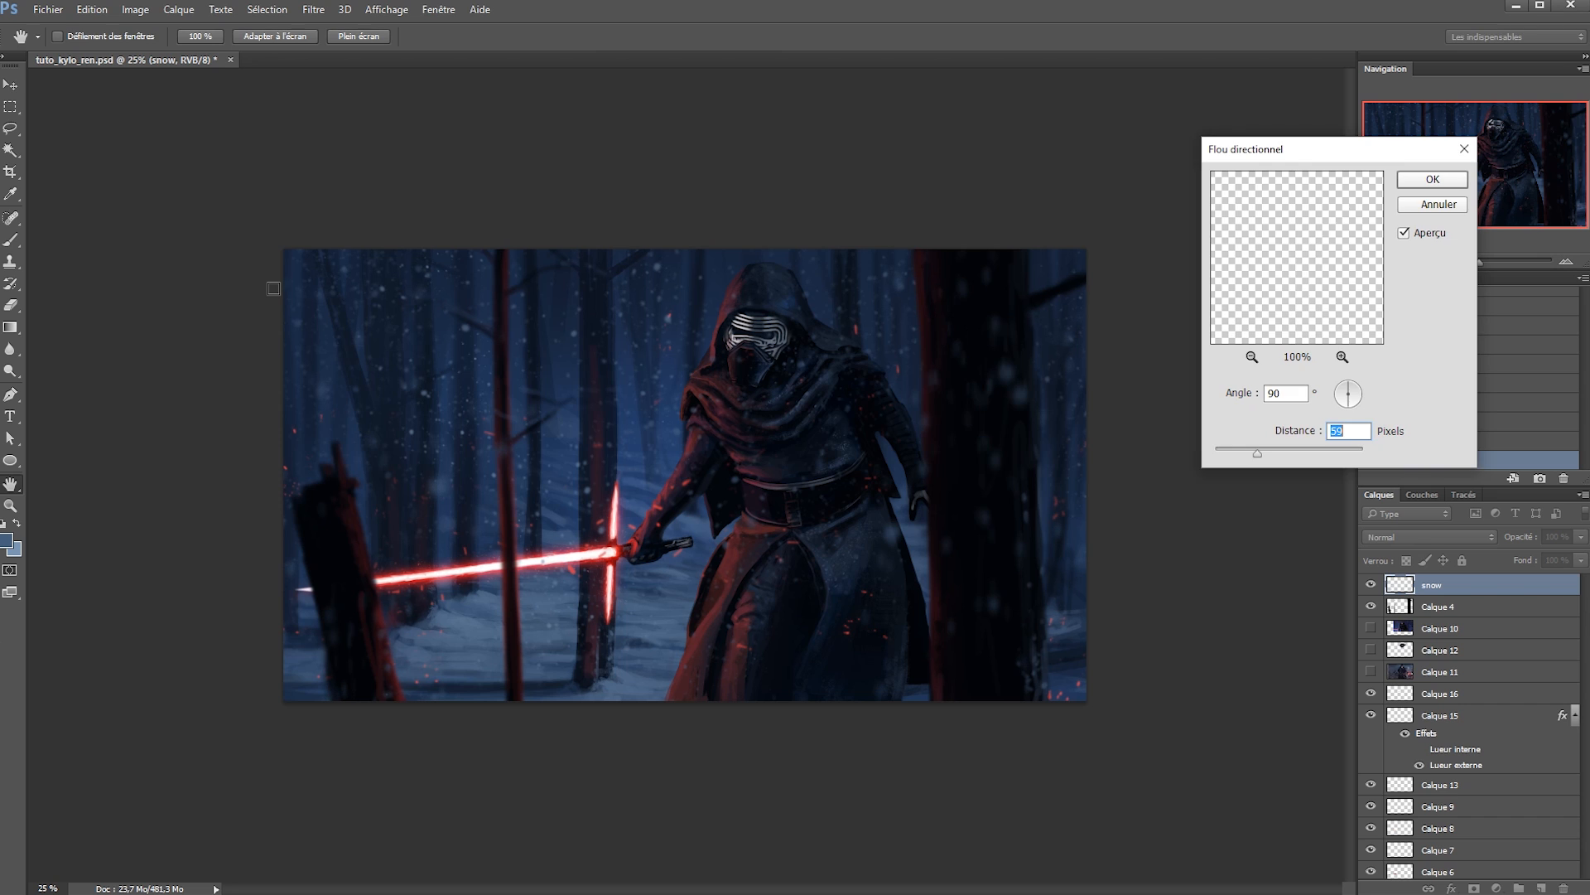
pyautogui.press('Return')
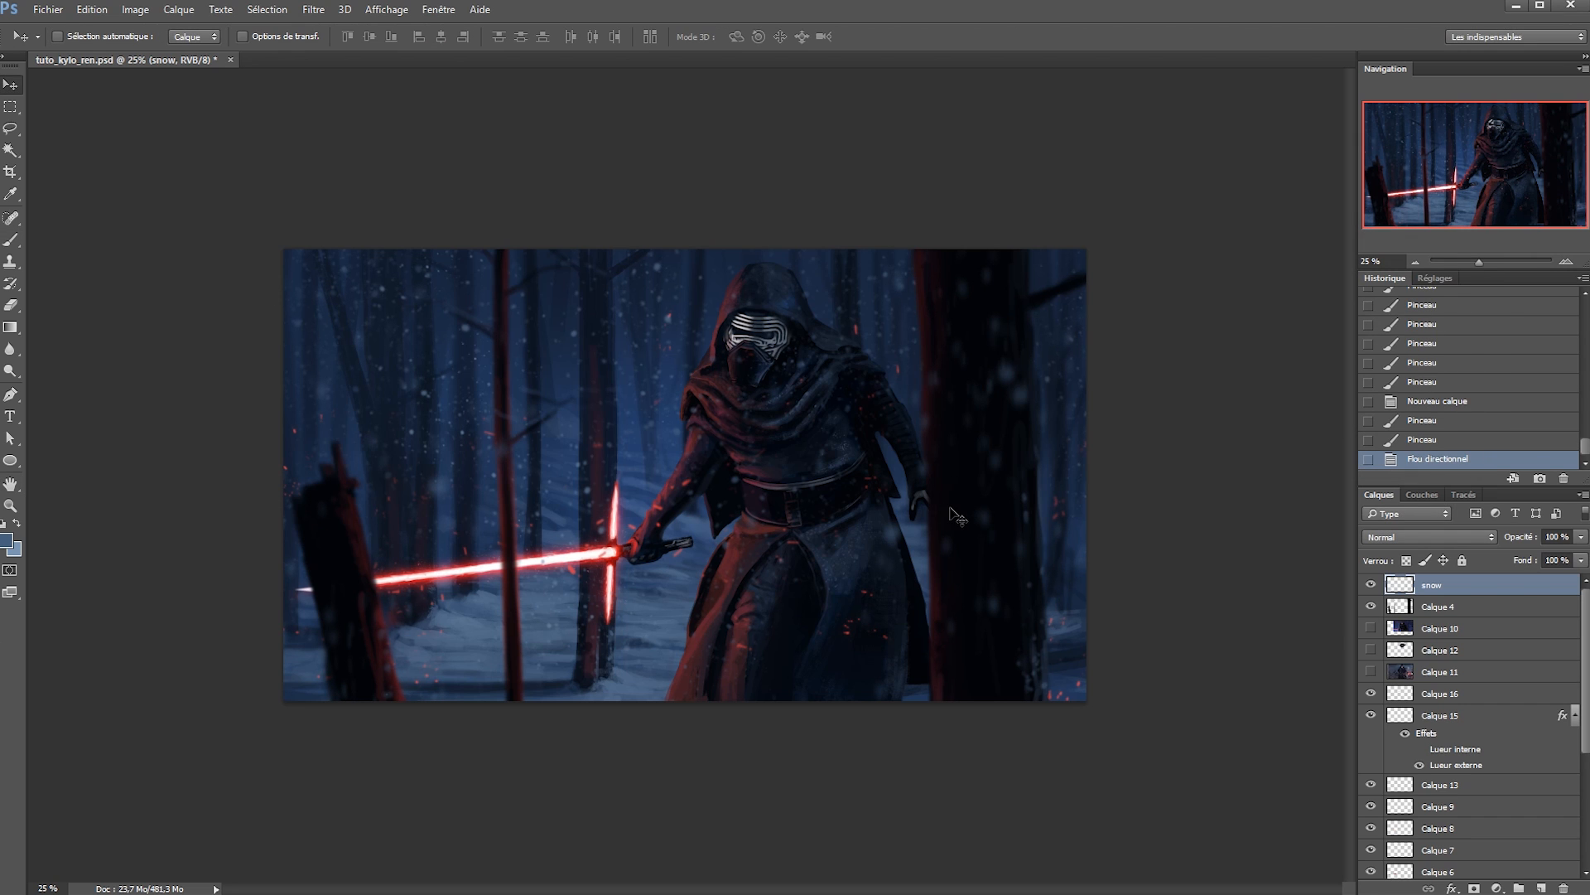
# Compare the painting without the background snowflakes and rename Calque 16 as "snow".
pyautogui.click(1457, 787)
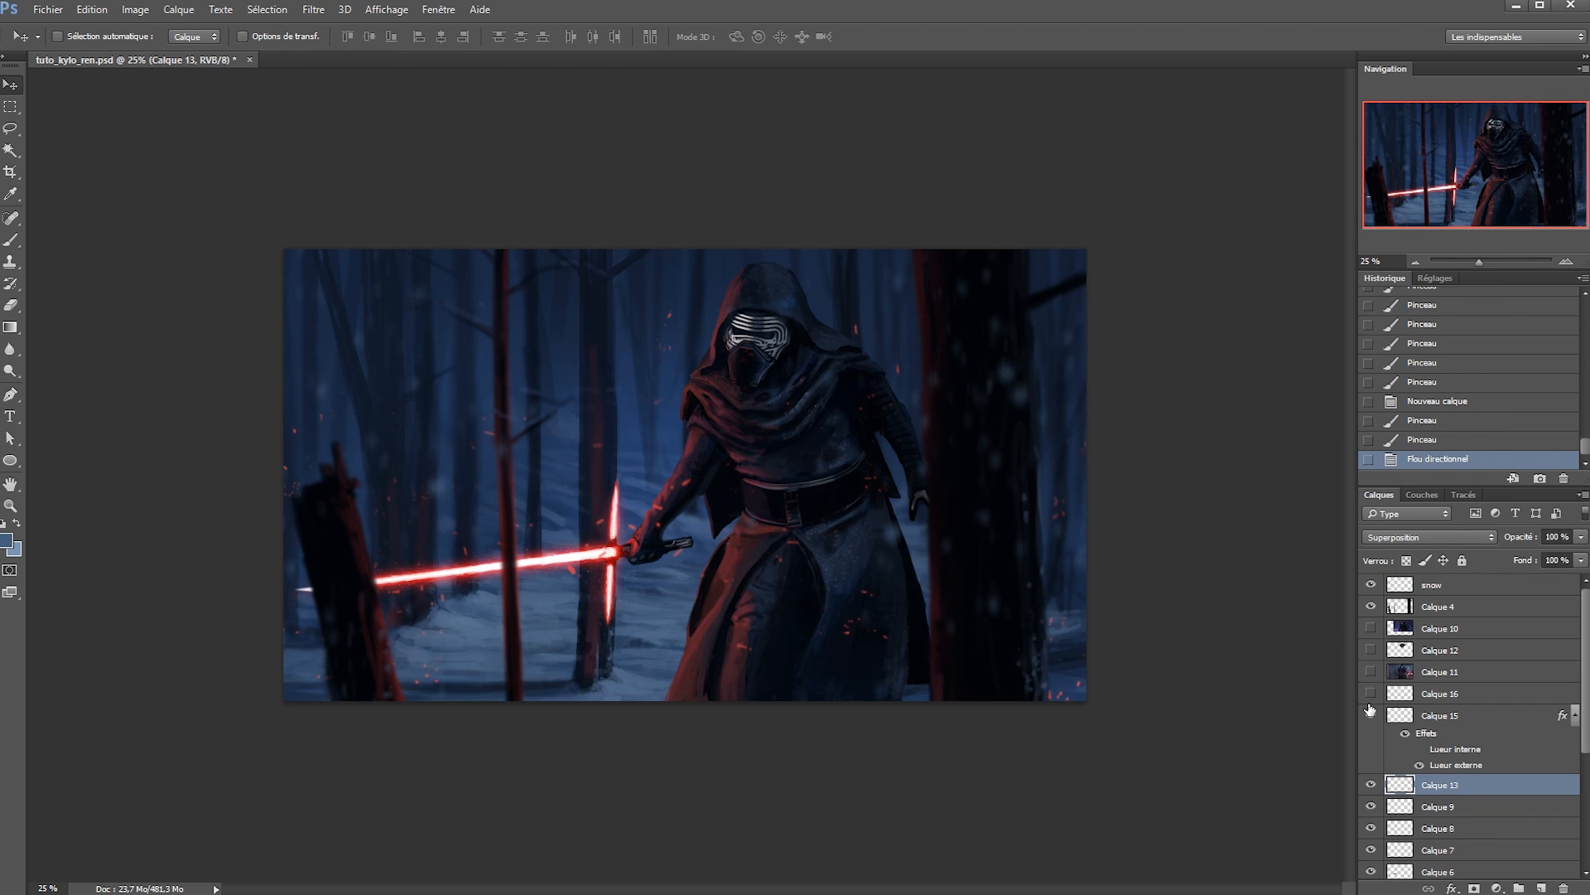
pyautogui.doubleClick(1442, 694)
pyautogui.write('snow')
pyautogui.press('Return')
# Paint small flakes between the background trunks in a sampled blue, undo the excess strokes and reduce the brush to 499.
pyautogui.press('b')
pyautogui.keyDown('alt'); pyautogui.click(596, 355); pyautogui.keyUp('alt')
pyautogui.click(598, 348)
pyautogui.moveTo(601, 330); pyautogui.dragTo(449, 348)
pyautogui.click(435, 375)
pyautogui.hotkey('ctrl', 'alt', 'z')
pyautogui.press('[')
pyautogui.press('[')
pyautogui.press('[')
pyautogui.press('[')
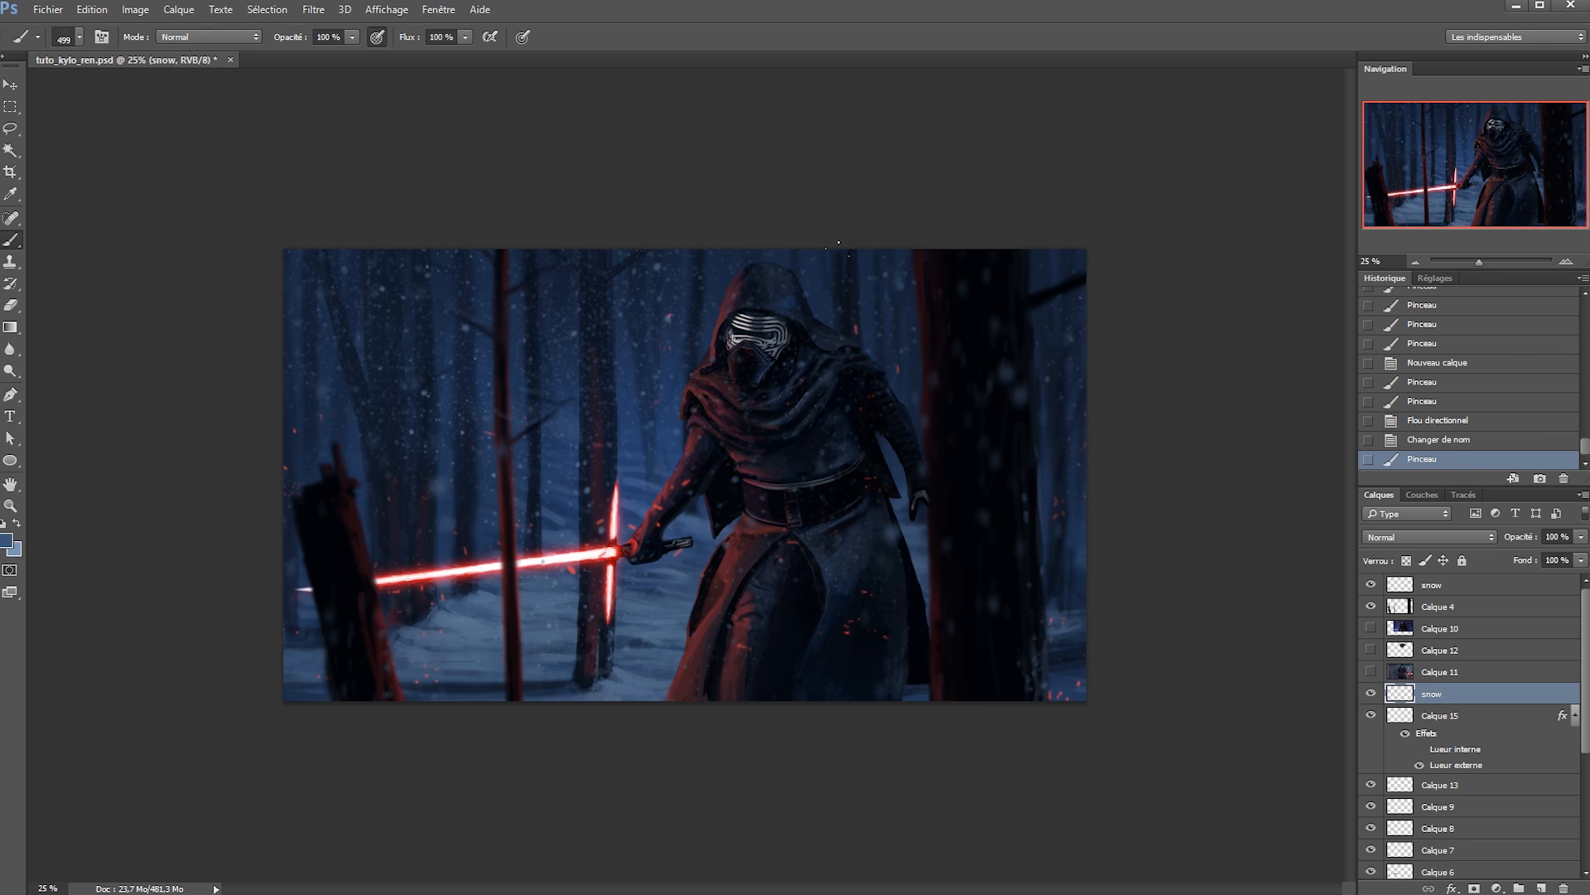
# Scatter fine snowflakes over the forest and figure on the lower snow layer using sampled blues, and save the document.
pyautogui.click(385, 324)
pyautogui.hotkey('ctrl', 'alt', 'z')
pyautogui.keyDown('alt'); pyautogui.click(403, 261); pyautogui.keyUp('alt')
pyautogui.click(478, 314)
pyautogui.click(1019, 327)
pyautogui.click(1019, 326)
pyautogui.keyDown('alt'); pyautogui.click(568, 485); pyautogui.keyUp('alt')
pyautogui.click(550, 359)
pyautogui.hotkey('ctrl', 'alt', 'z')
pyautogui.click(550, 359)
pyautogui.click(879, 352)
pyautogui.click(879, 352)
pyautogui.click(879, 352)
pyautogui.click(877, 588)
pyautogui.hotkey('ctrl', 's')
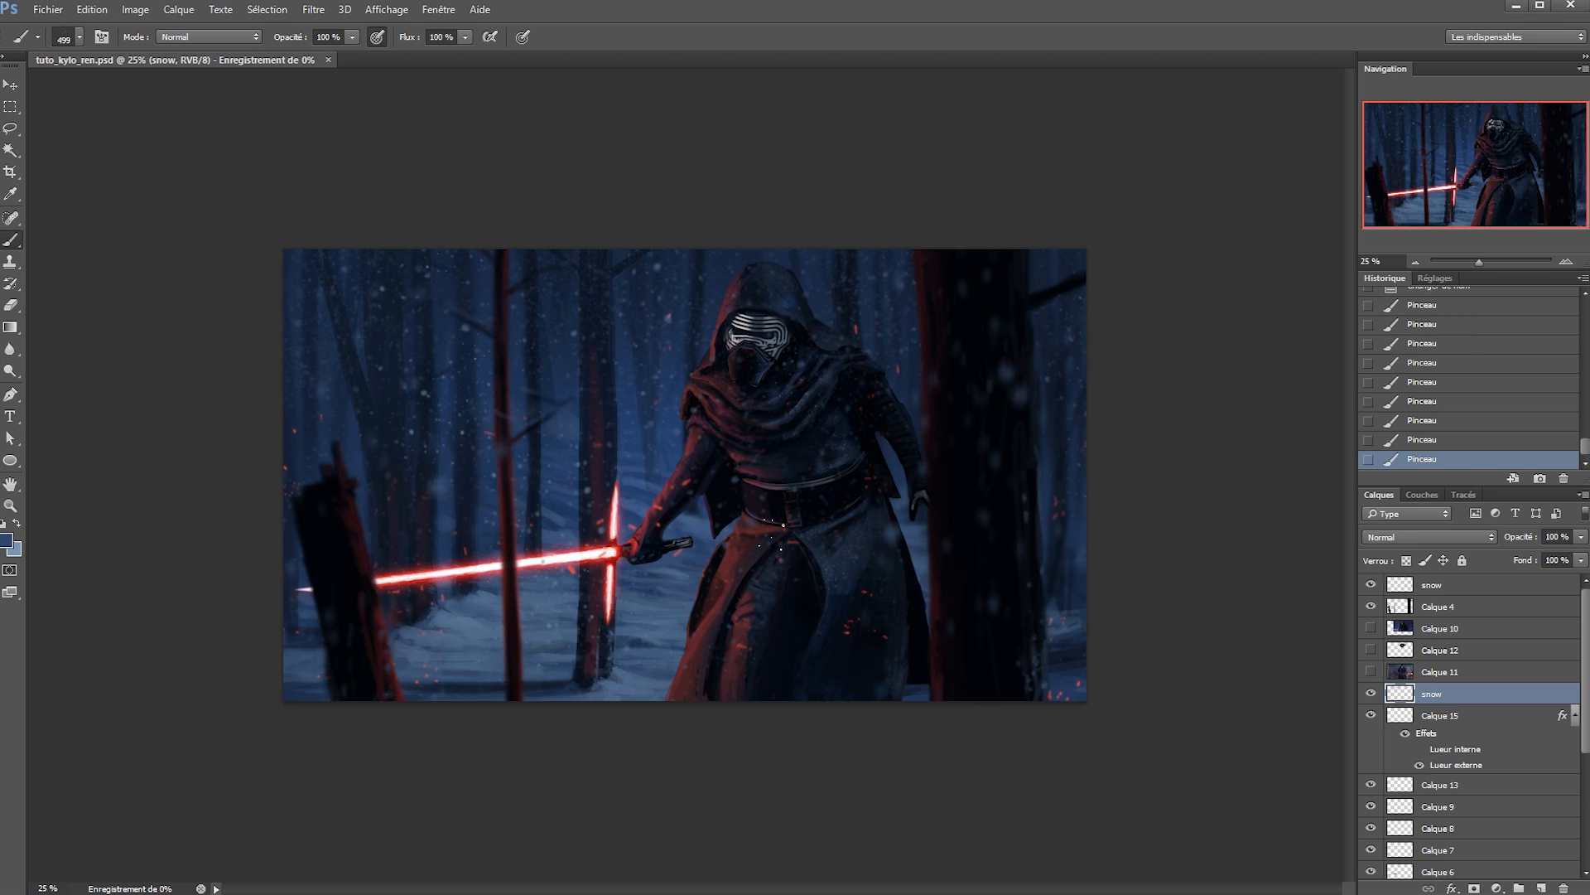
# Lock the lower snow layer's transparency, tint flakes near the lightsaber with sampled red using a Soft Round brush, and save.
pyautogui.press('v')
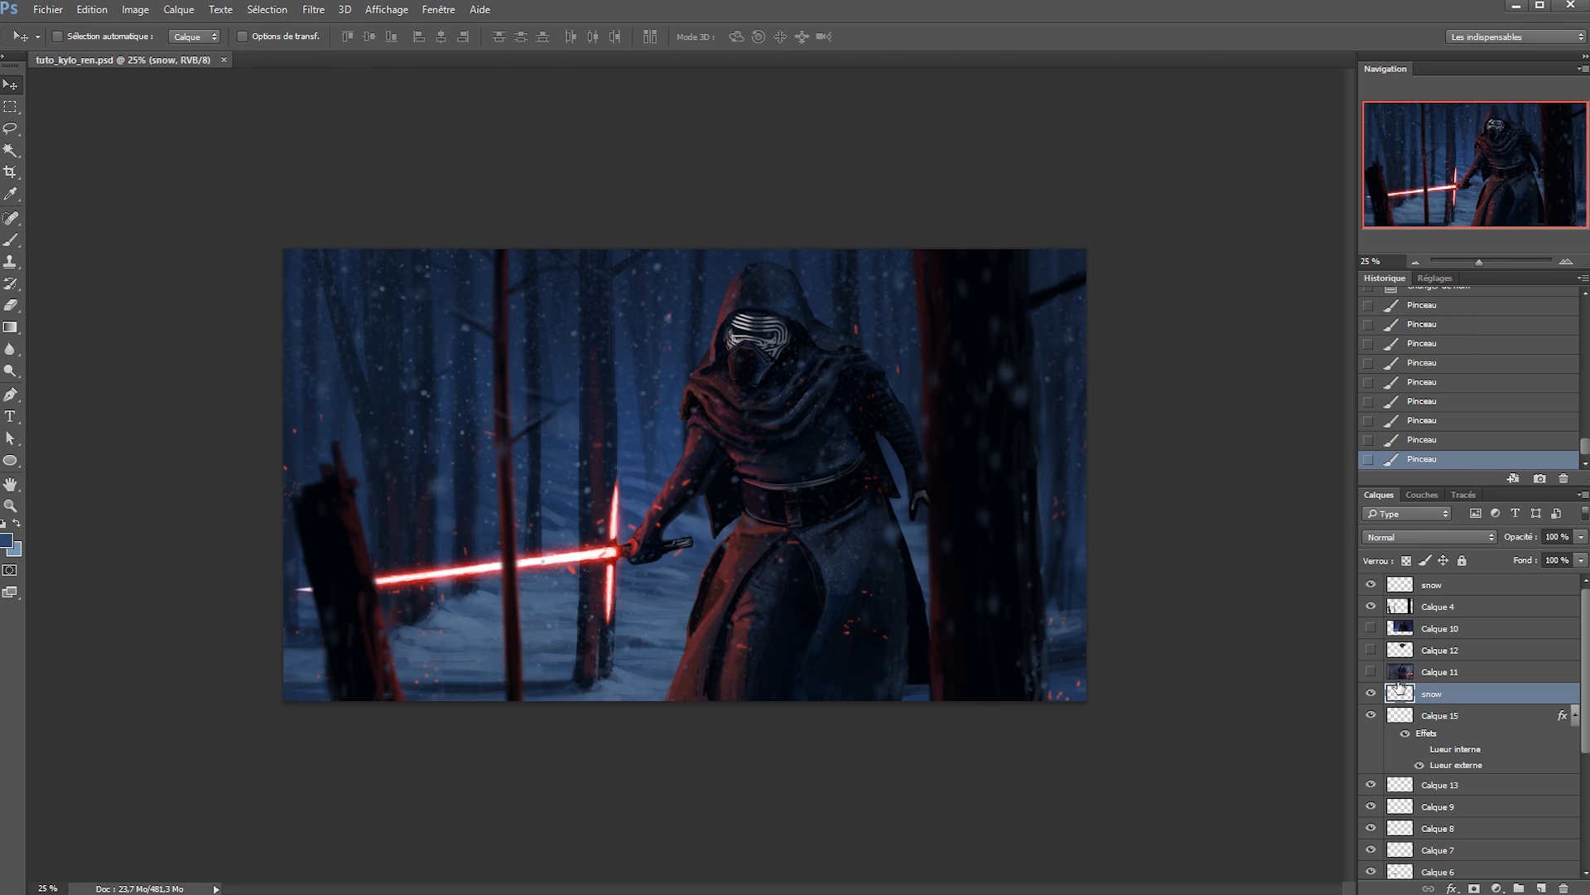
pyautogui.press('b')
pyautogui.keyDown('alt'); pyautogui.click(603, 550); pyautogui.keyUp('alt')
pyautogui.rightClick(623, 560)
pyautogui.moveTo(977, 762); pyautogui.dragTo(977, 667)
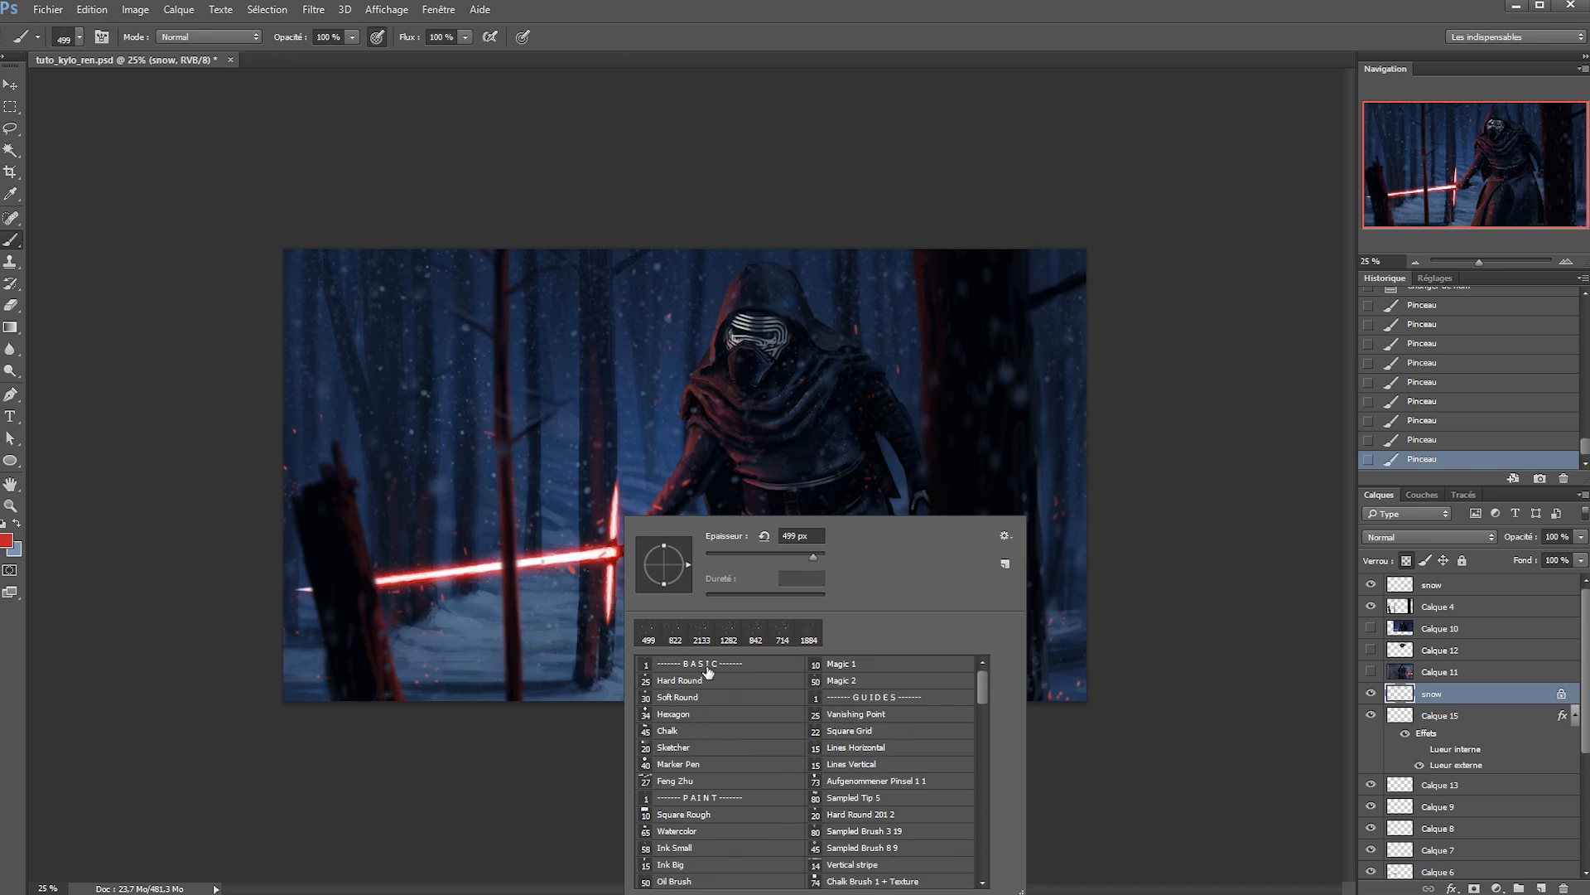
pyautogui.doubleClick(709, 697)
pyautogui.moveTo(646, 569); pyautogui.dragTo(580, 569)
pyautogui.keyDown('alt'); pyautogui.click(569, 550); pyautogui.keyUp('alt')
pyautogui.press('v')
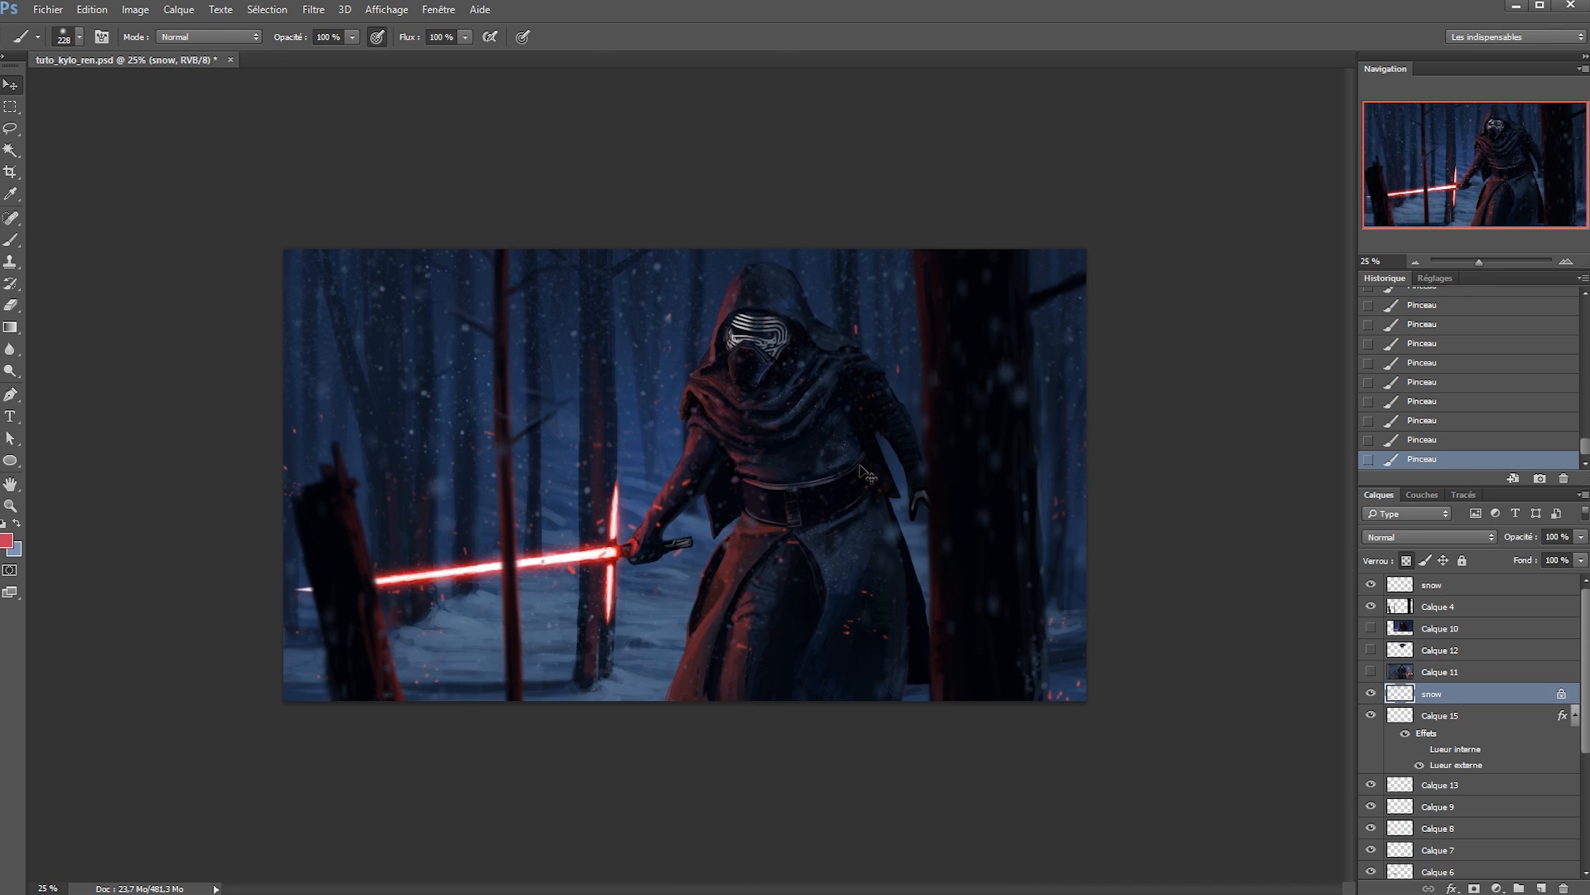
pyautogui.hotkey('ctrl', 's')
# Select Calque 3 and brighten the mask's highlights with the Dodge tool set to the Tons clairs range.
pyautogui.scroll(-3, 1466, 770)
pyautogui.click(1461, 782)
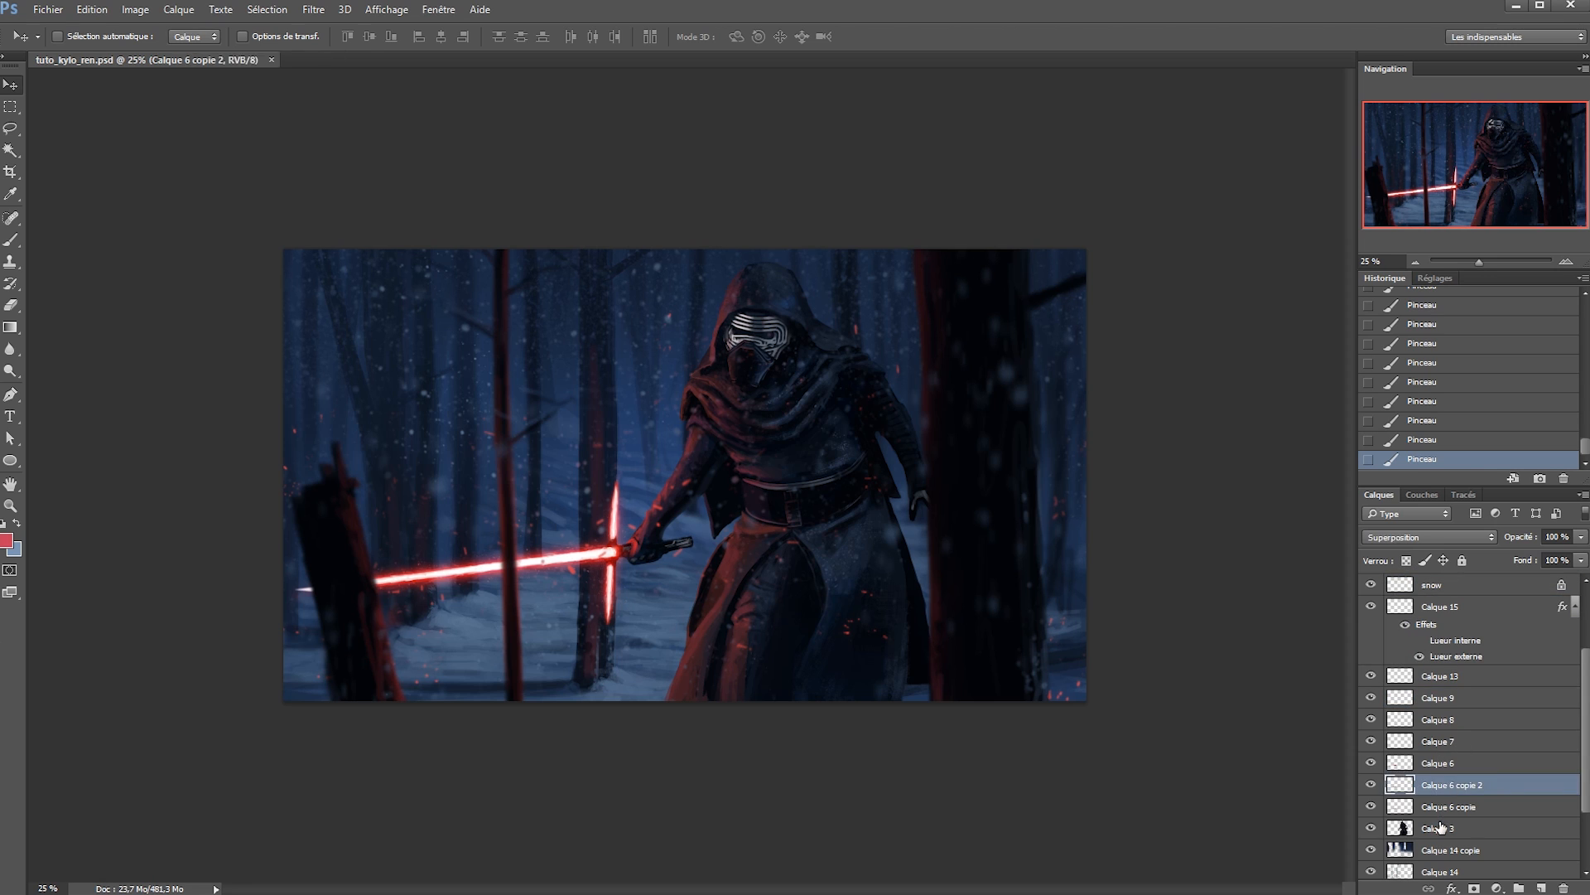
pyautogui.click(1438, 828)
pyautogui.press('o')
pyautogui.click(219, 38)
pyautogui.click(207, 72)
pyautogui.click(246, 118)
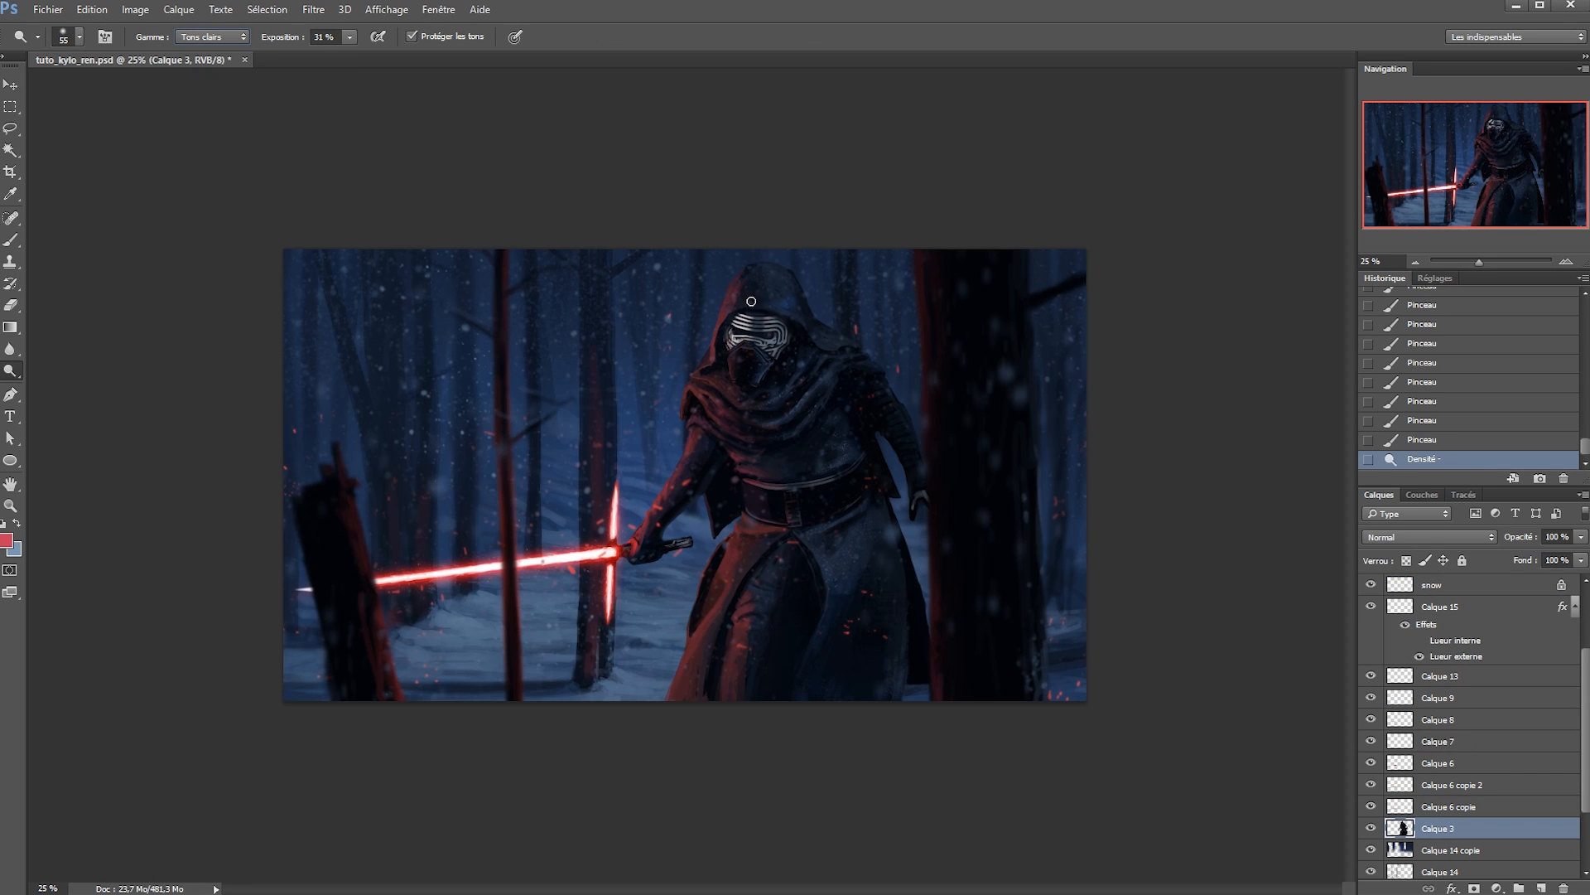
# Repaint details of the mask's face plate with a fine brush and sampled colours, undoing the last stroke.
pyautogui.keyDown('ctrl'); pyautogui.click(746, 351); pyautogui.keyUp('ctrl')
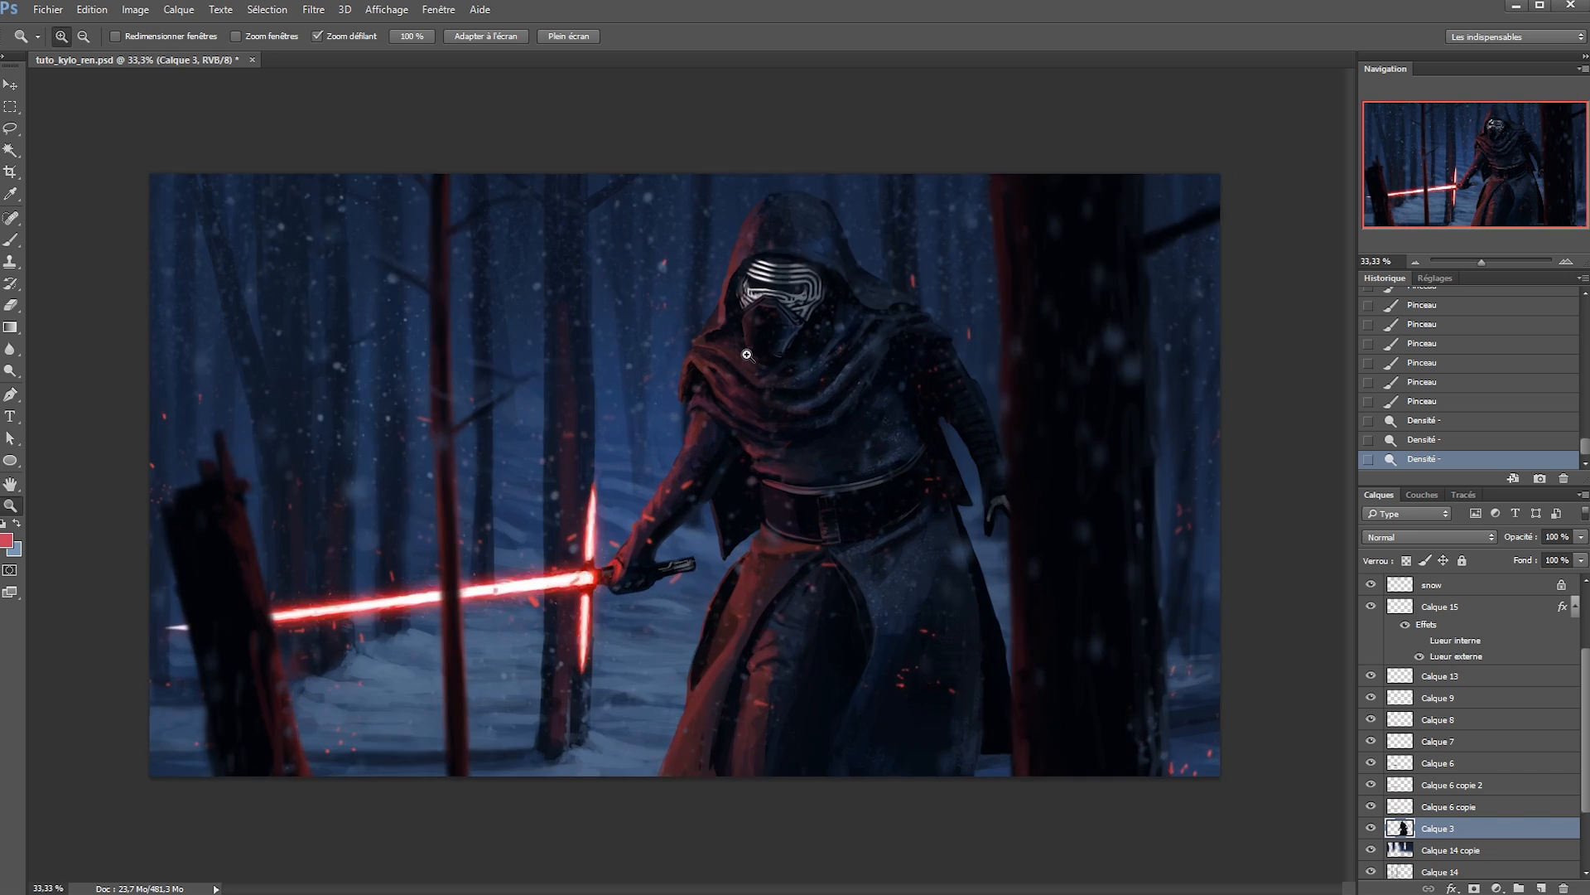
pyautogui.keyDown('ctrl'); pyautogui.click(742, 340); pyautogui.keyUp('ctrl')
pyautogui.keyDown('ctrl'); pyautogui.doubleClick(729, 306); pyautogui.keyUp('ctrl')
pyautogui.press('b')
pyautogui.keyDown('ctrl'); pyautogui.click(714, 278); pyautogui.keyUp('ctrl')
pyautogui.moveTo(913, 321); pyautogui.dragTo(687, 325)
pyautogui.keyDown('alt'); pyautogui.click(919, 353); pyautogui.keyUp('alt')
pyautogui.moveTo(661, 241)
pyautogui.mouseDown()
pyautogui.moveTo(674, 352)
pyautogui.moveTo(664, 192)
pyautogui.mouseUp()
pyautogui.moveTo(667, 192); pyautogui.dragTo(702, 457)
pyautogui.click(668, 376)
pyautogui.click(667, 376)
pyautogui.moveTo(685, 370); pyautogui.dragTo(729, 328)
pyautogui.hotkey('ctrl', 'z')
# Paint dark red reflections along the upper and side edges of the mask's lower plate.
pyautogui.press('x')
pyautogui.keyDown('alt'); pyautogui.click(388, 651); pyautogui.keyUp('alt')
pyautogui.moveTo(769, 444); pyautogui.dragTo(765, 454)
pyautogui.moveTo(664, 376); pyautogui.dragTo(745, 311)
pyautogui.moveTo(662, 350); pyautogui.dragTo(739, 300)
pyautogui.moveTo(675, 373); pyautogui.dragTo(695, 385)
pyautogui.moveTo(386, 863)
pyautogui.mouseDown()
pyautogui.moveTo(493, 466)
pyautogui.moveTo(305, 880)
pyautogui.mouseUp()
pyautogui.moveTo(599, 408); pyautogui.dragTo(641, 373)
pyautogui.moveTo(587, 385); pyautogui.dragTo(677, 325)
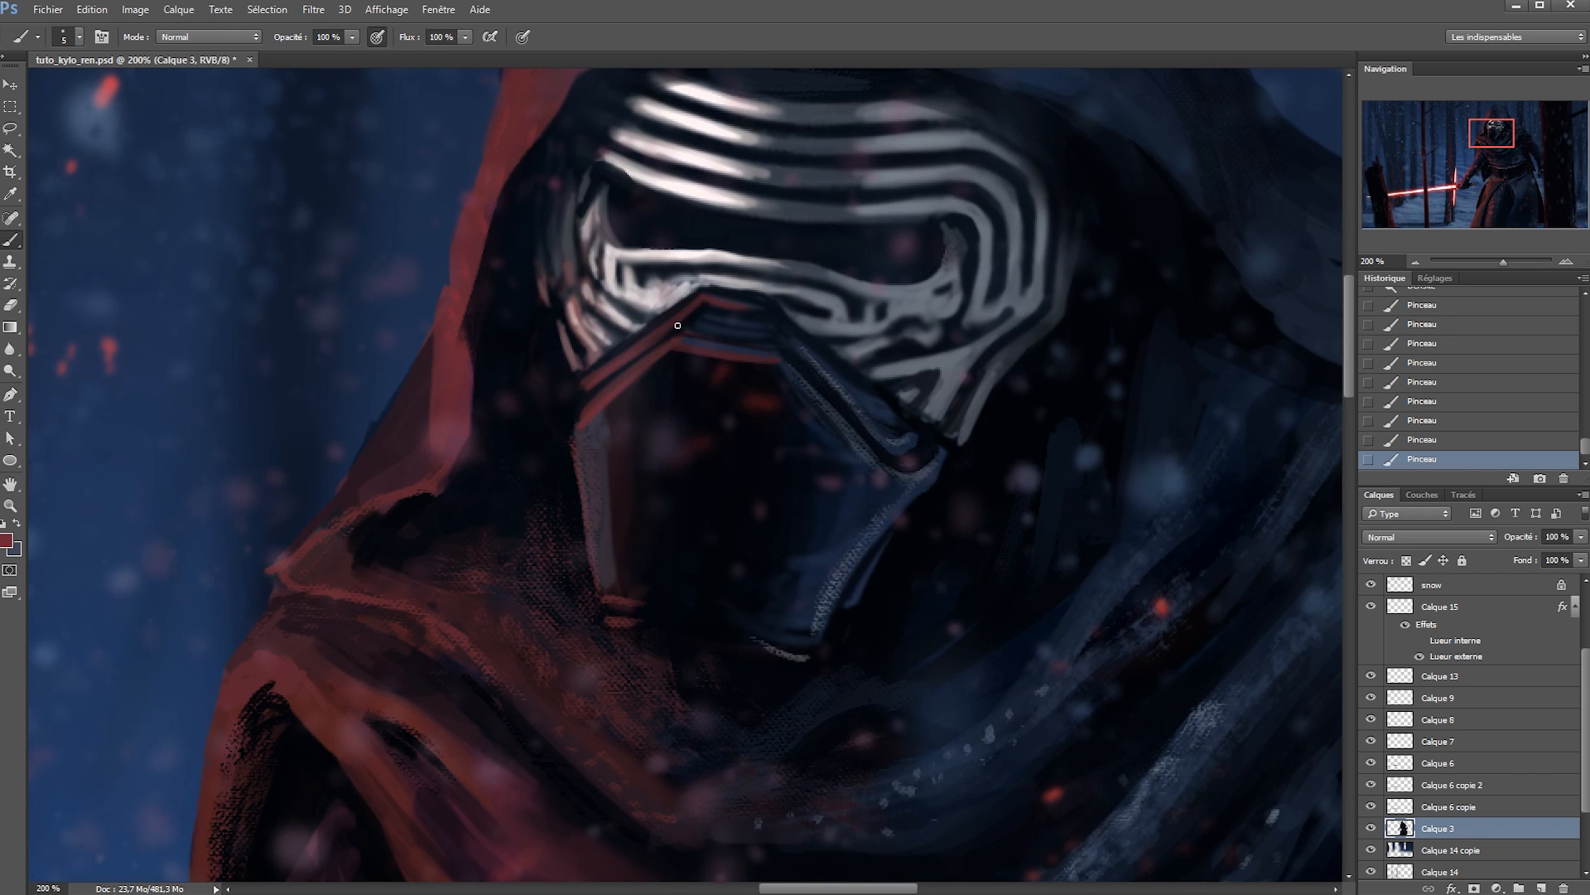
pyautogui.moveTo(688, 204); pyautogui.dragTo(699, 341)
pyautogui.moveTo(617, 292)
pyautogui.mouseDown()
pyautogui.moveTo(668, 316)
pyautogui.moveTo(646, 330)
pyautogui.mouseUp()
pyautogui.hotkey('ctrl', 'alt', 'z')
pyautogui.hotkey('ctrl', 'alt', 'z')
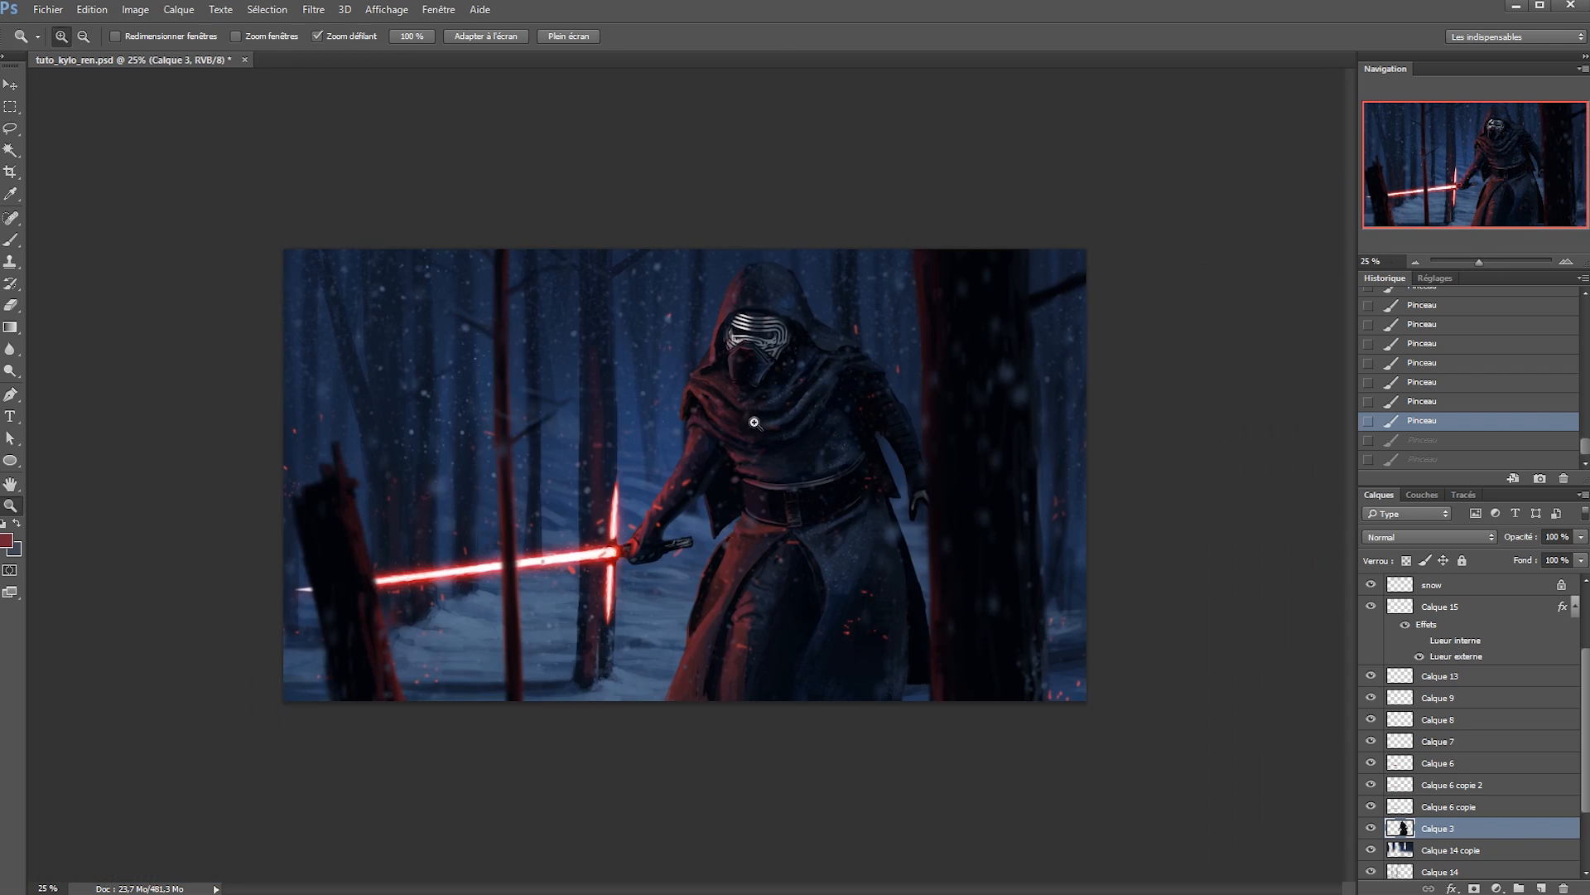
# Refine the mask and the inner edge of the hood with fine strokes in sampled dark tones.
pyautogui.moveTo(768, 315); pyautogui.dragTo(853, 315)
pyautogui.moveTo(643, 330); pyautogui.dragTo(663, 310)
pyautogui.moveTo(664, 306)
pyautogui.mouseDown()
pyautogui.moveTo(799, 300)
pyautogui.moveTo(749, 312)
pyautogui.mouseUp()
pyautogui.press('z')
pyautogui.moveTo(835, 263); pyautogui.dragTo(923, 263)
pyautogui.moveTo(587, 313); pyautogui.dragTo(348, 313)
pyautogui.press('z')
pyautogui.moveTo(739, 270); pyautogui.dragTo(816, 270)
pyautogui.keyDown('alt'); pyautogui.click(779, 232); pyautogui.keyUp('alt')
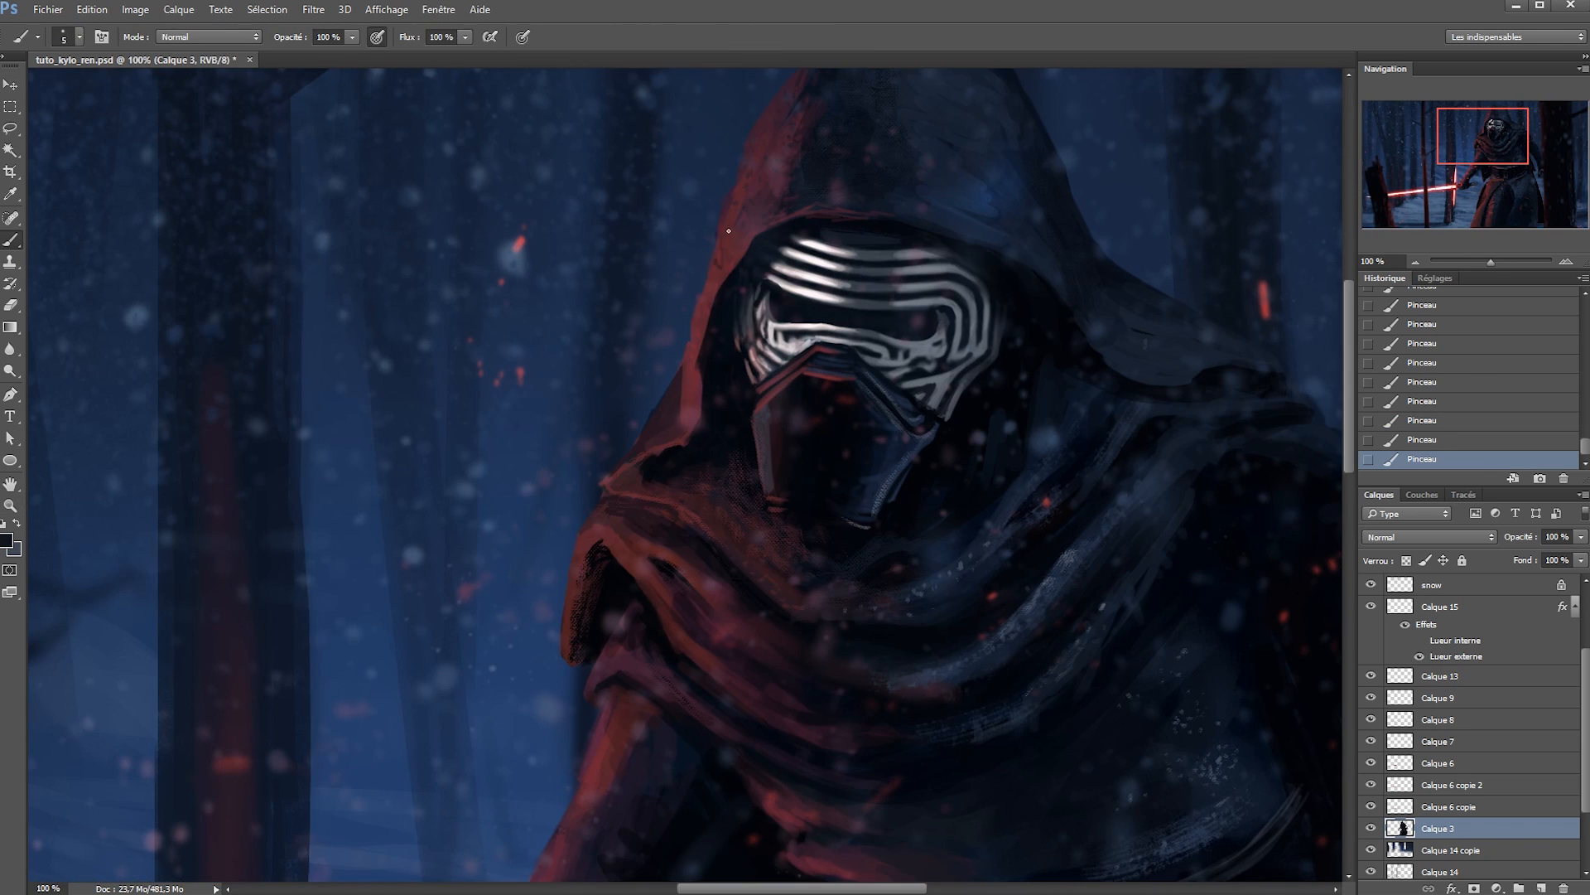
# Touch up the scarf folds on the red-lit shoulder with sampled dark red and near-black colours.
pyautogui.press('z')
pyautogui.moveTo(853, 327)
pyautogui.mouseDown()
pyautogui.moveTo(767, 327)
pyautogui.moveTo(820, 344)
pyautogui.mouseUp()
pyautogui.keyDown('alt'); pyautogui.click(709, 368); pyautogui.keyUp('alt')
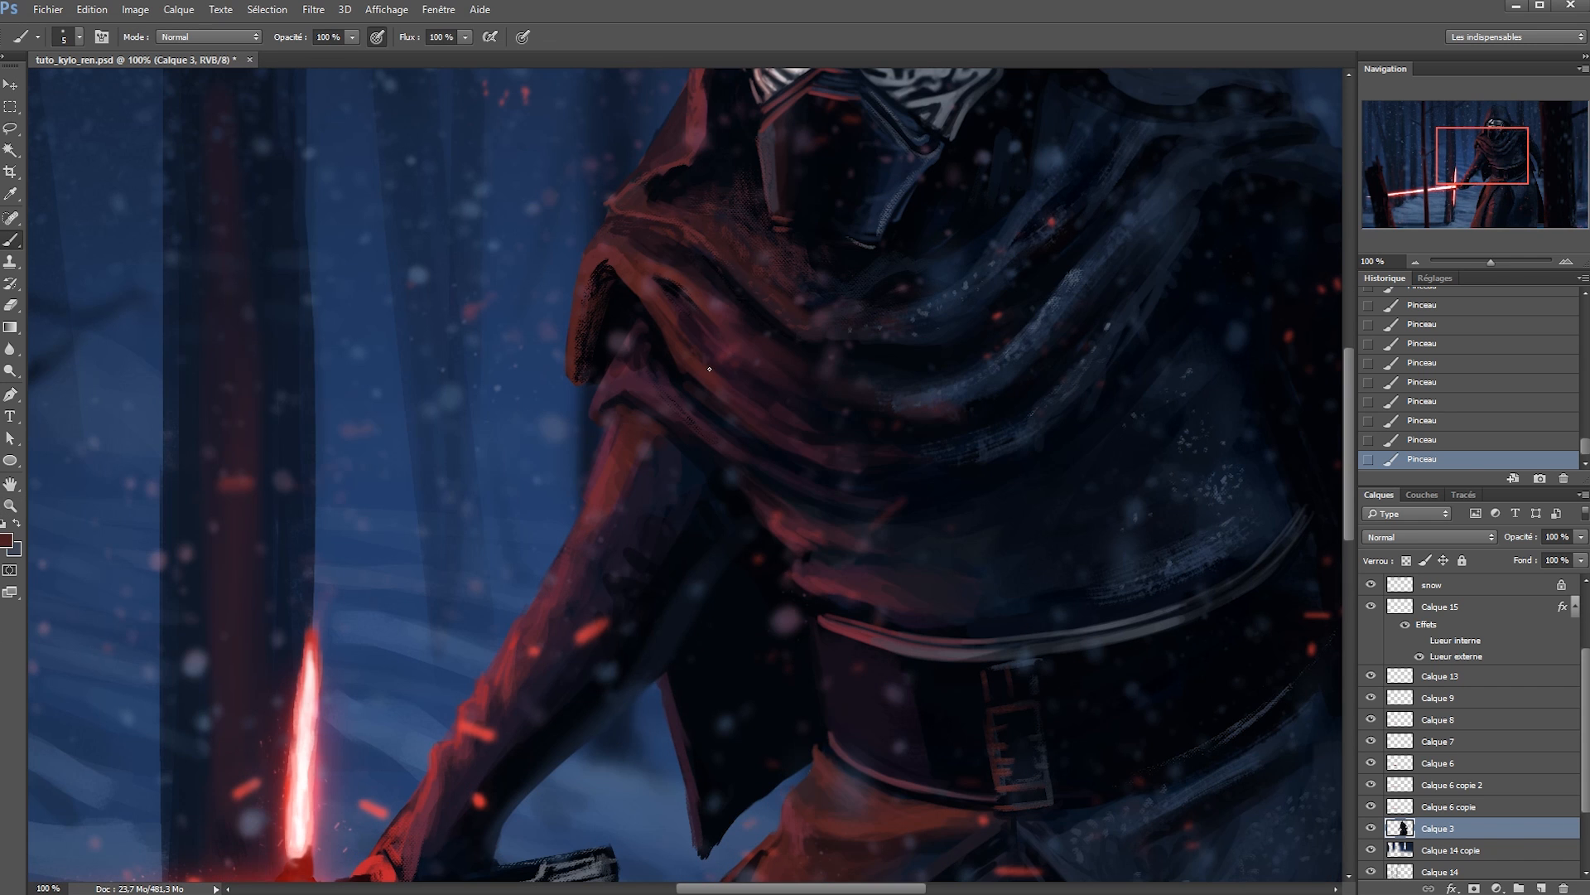
pyautogui.keyDown('alt'); pyautogui.click(621, 252); pyautogui.keyUp('alt')
pyautogui.press('space')
pyautogui.moveTo(820, 356); pyautogui.dragTo(579, 285)
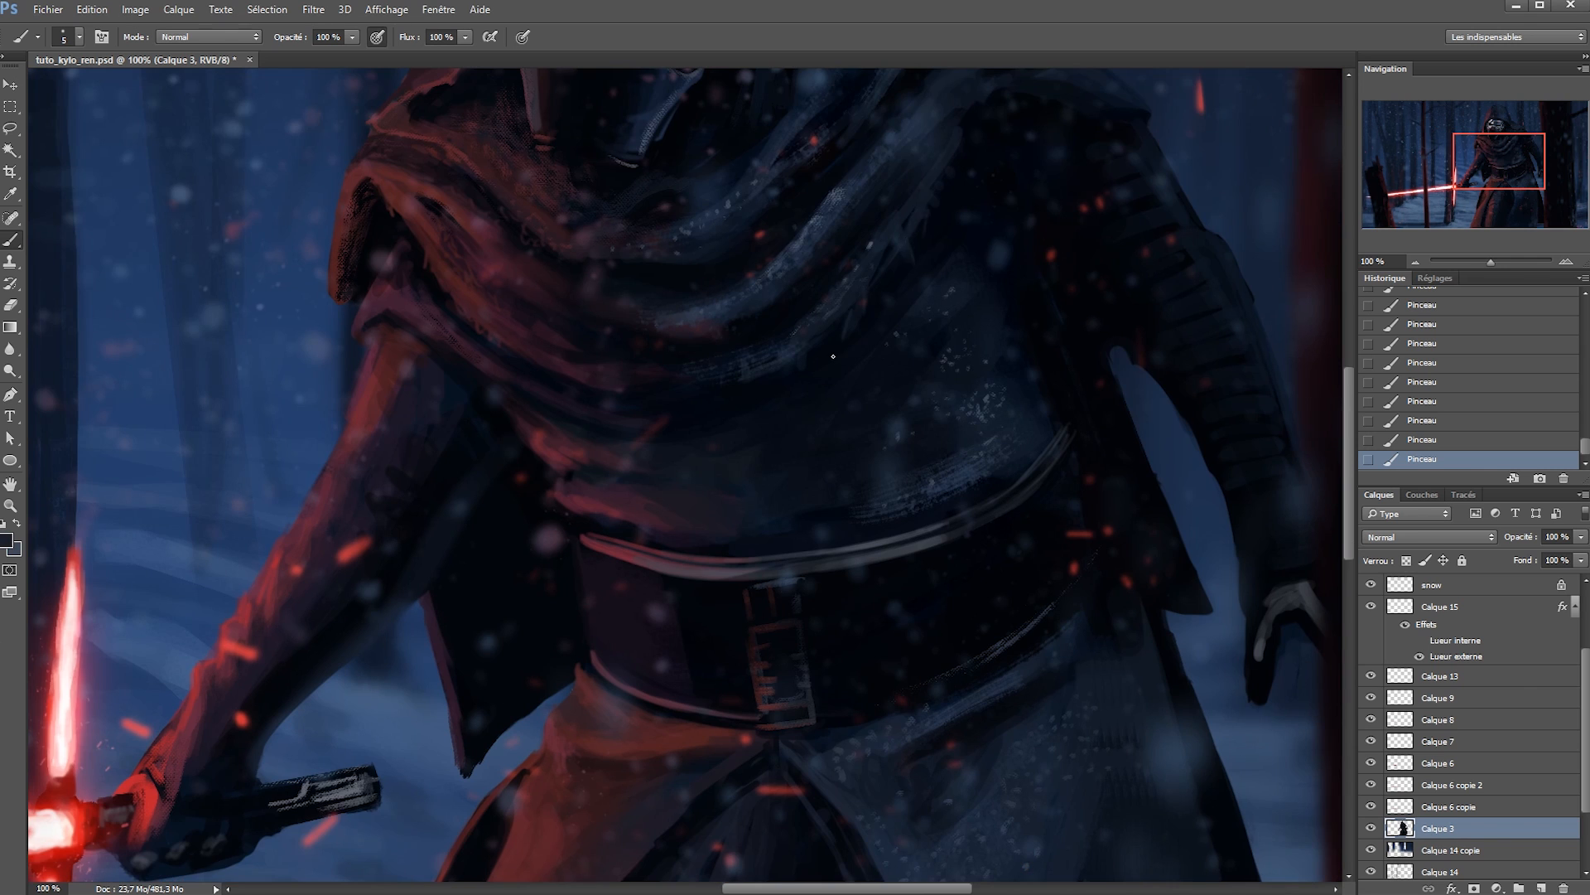
# Touch up the red-lit robe below the belt with a sampled dark red and undo the last stroke.
pyautogui.press('space')
pyautogui.moveTo(834, 355); pyautogui.dragTo(771, 135)
pyautogui.moveTo(124, 507); pyautogui.dragTo(358, 298)
pyautogui.keyDown('alt'); pyautogui.click(358, 298); pyautogui.keyUp('alt')
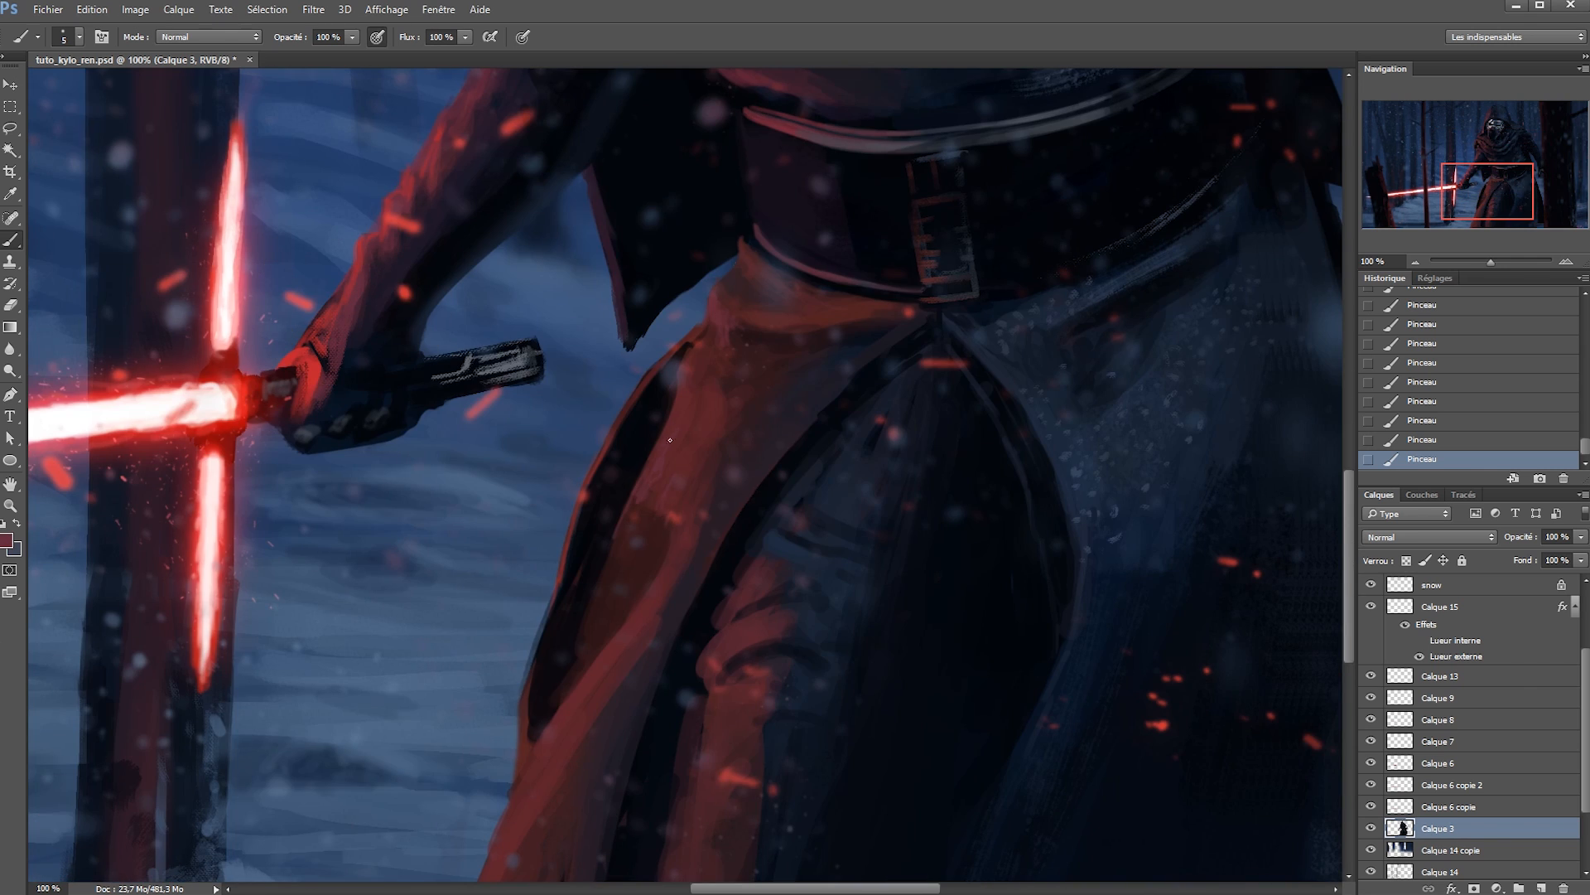
pyautogui.hotkey('ctrl', 'space')
pyautogui.moveTo(599, 579); pyautogui.dragTo(497, 580)
pyautogui.hotkey('ctrl', 'z')
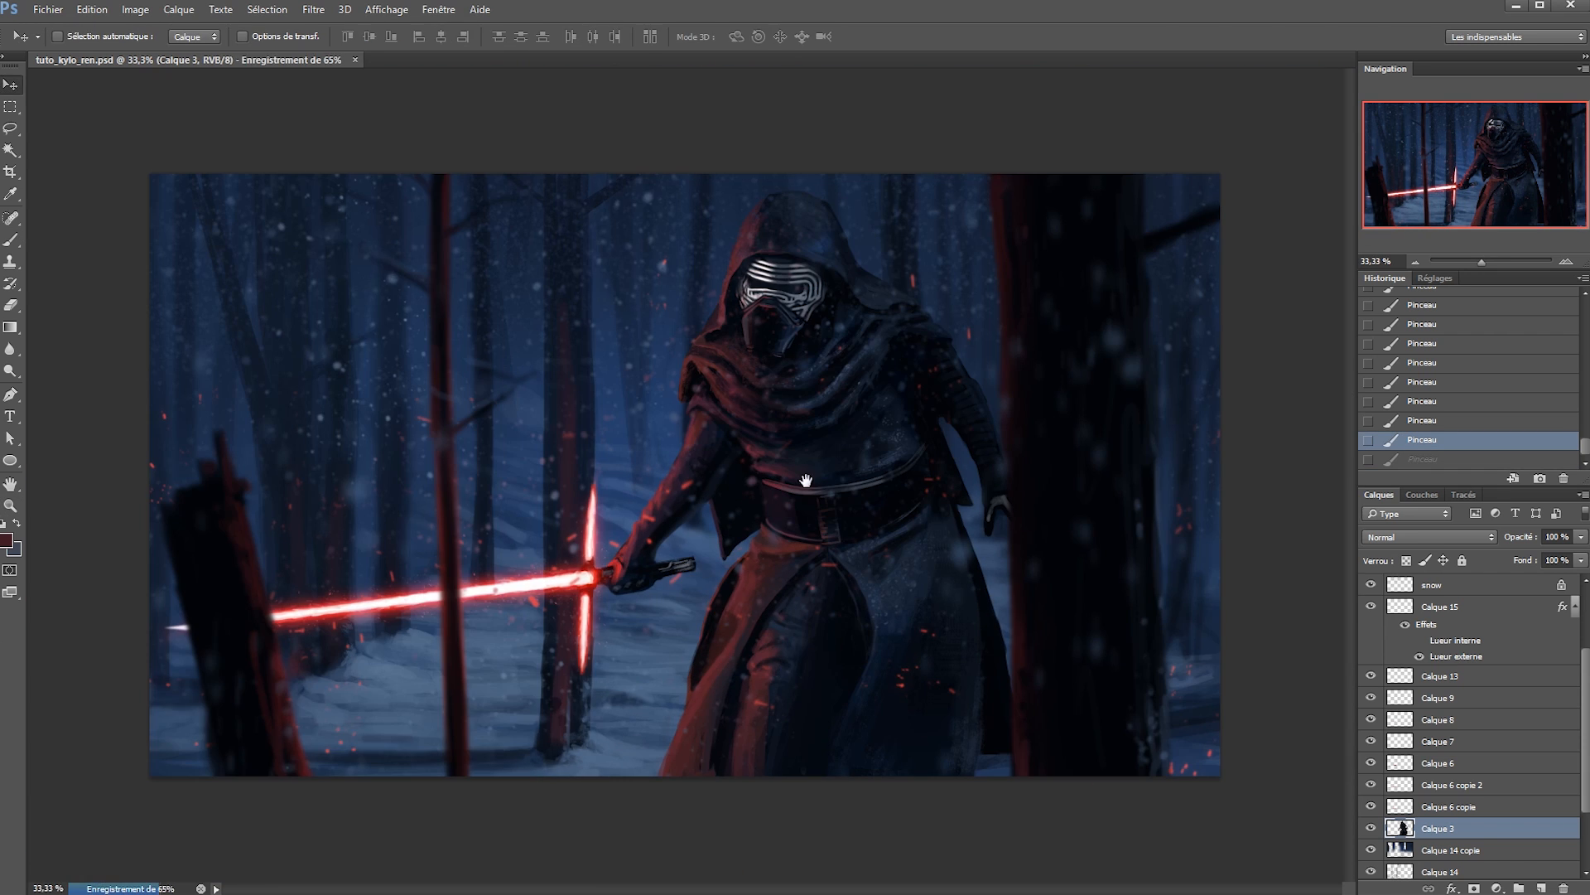
# Darken and clean up the contours of the gloved free hand with sampled near-black strokes.
pyautogui.hotkey('ctrl', 'space')
pyautogui.moveTo(1001, 519); pyautogui.dragTo(1101, 518)
pyautogui.keyDown('alt'); pyautogui.click(967, 548); pyautogui.keyUp('alt')
pyautogui.moveTo(906, 547)
pyautogui.mouseDown()
pyautogui.moveTo(900, 558)
pyautogui.moveTo(944, 476)
pyautogui.mouseUp()
pyautogui.keyDown('alt'); pyautogui.click(916, 579); pyautogui.keyUp('alt')
pyautogui.moveTo(916, 579); pyautogui.dragTo(879, 637)
pyautogui.press('alt')
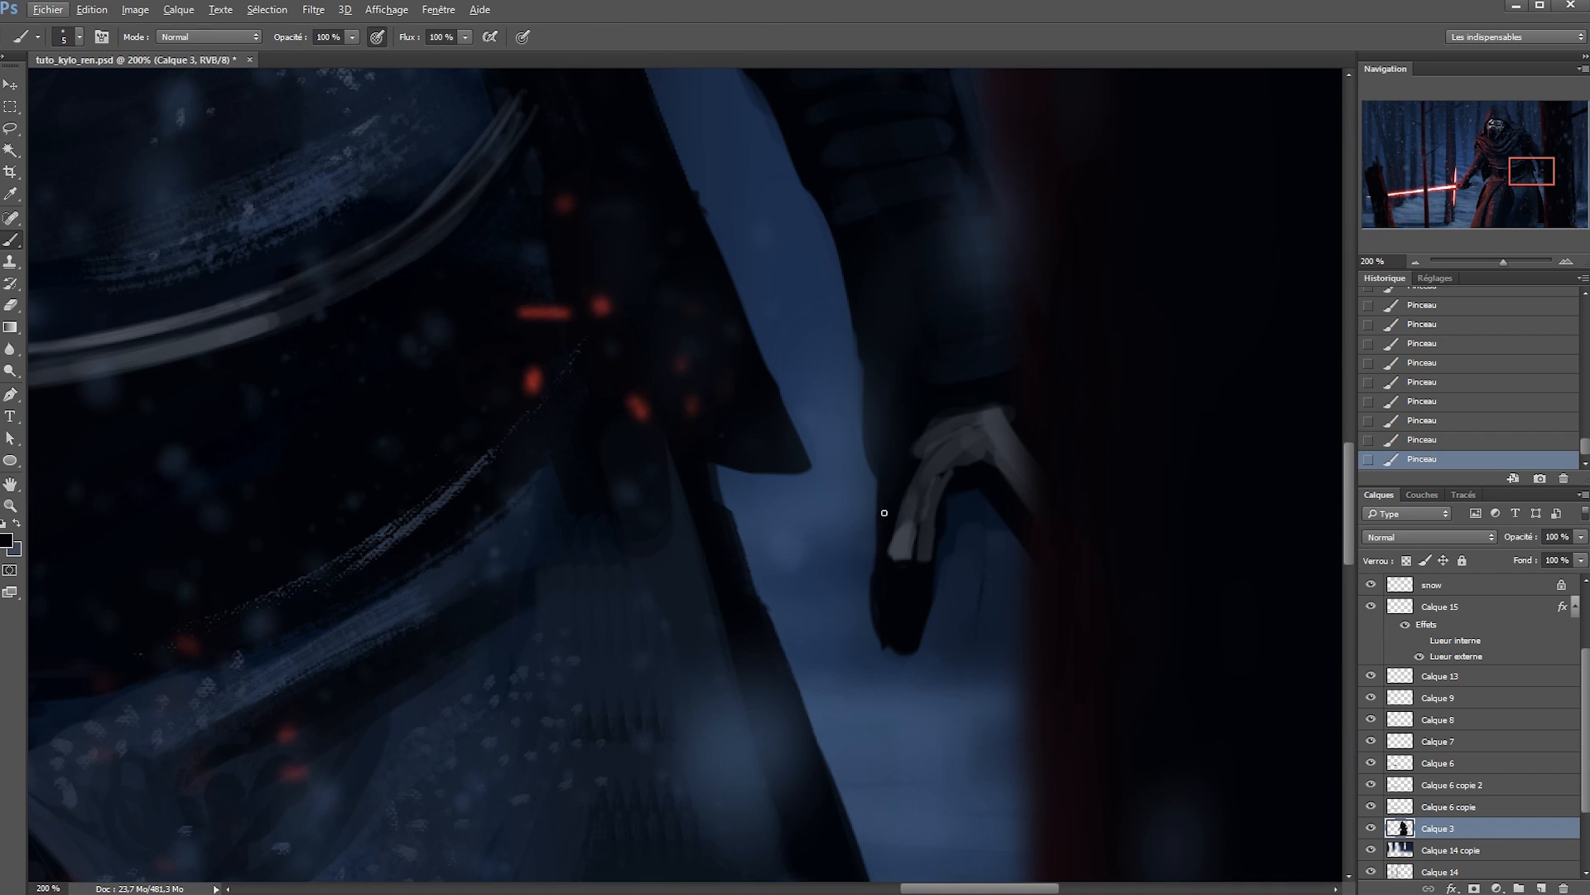
pyautogui.moveTo(979, 431); pyautogui.dragTo(963, 489)
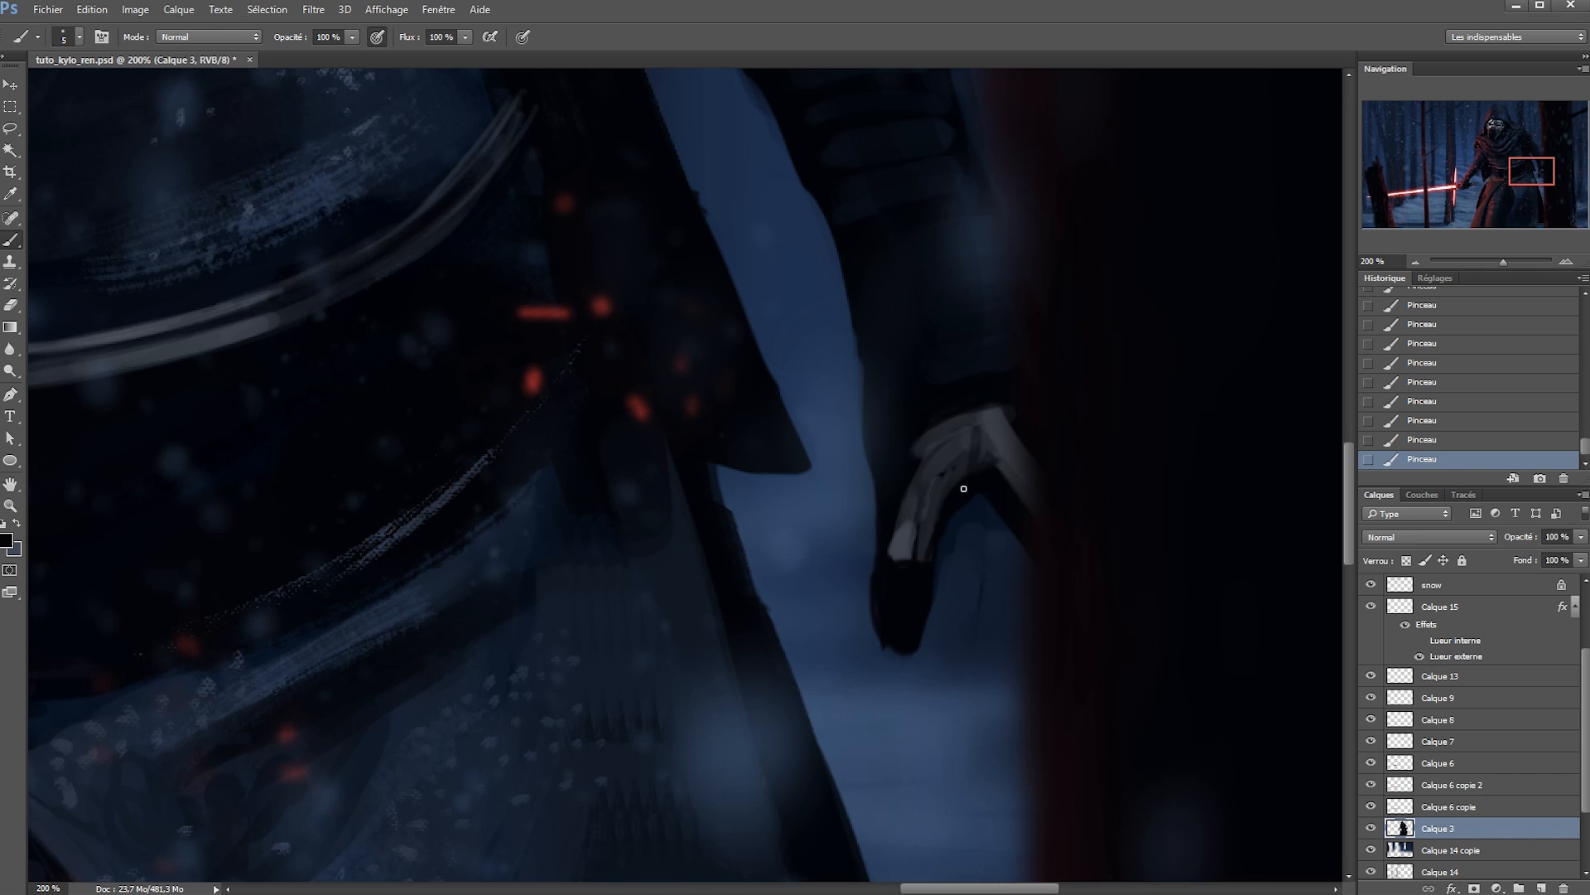
# Refine the light and dark areas of the glove's fingers and wrist with sampled colours, and save the document.
pyautogui.keyDown('alt'); pyautogui.click(293, 352); pyautogui.keyUp('alt')
pyautogui.keyDown('alt'); pyautogui.click(942, 520); pyautogui.keyUp('alt')
pyautogui.moveTo(921, 546)
pyautogui.mouseDown()
pyautogui.moveTo(946, 464)
pyautogui.moveTo(940, 518)
pyautogui.mouseUp()
pyautogui.keyDown('alt'); pyautogui.click(979, 461); pyautogui.keyUp('alt')
pyautogui.moveTo(996, 432); pyautogui.dragTo(1016, 499)
pyautogui.moveTo(917, 444); pyautogui.dragTo(935, 429)
pyautogui.scroll(3, 946, 430)
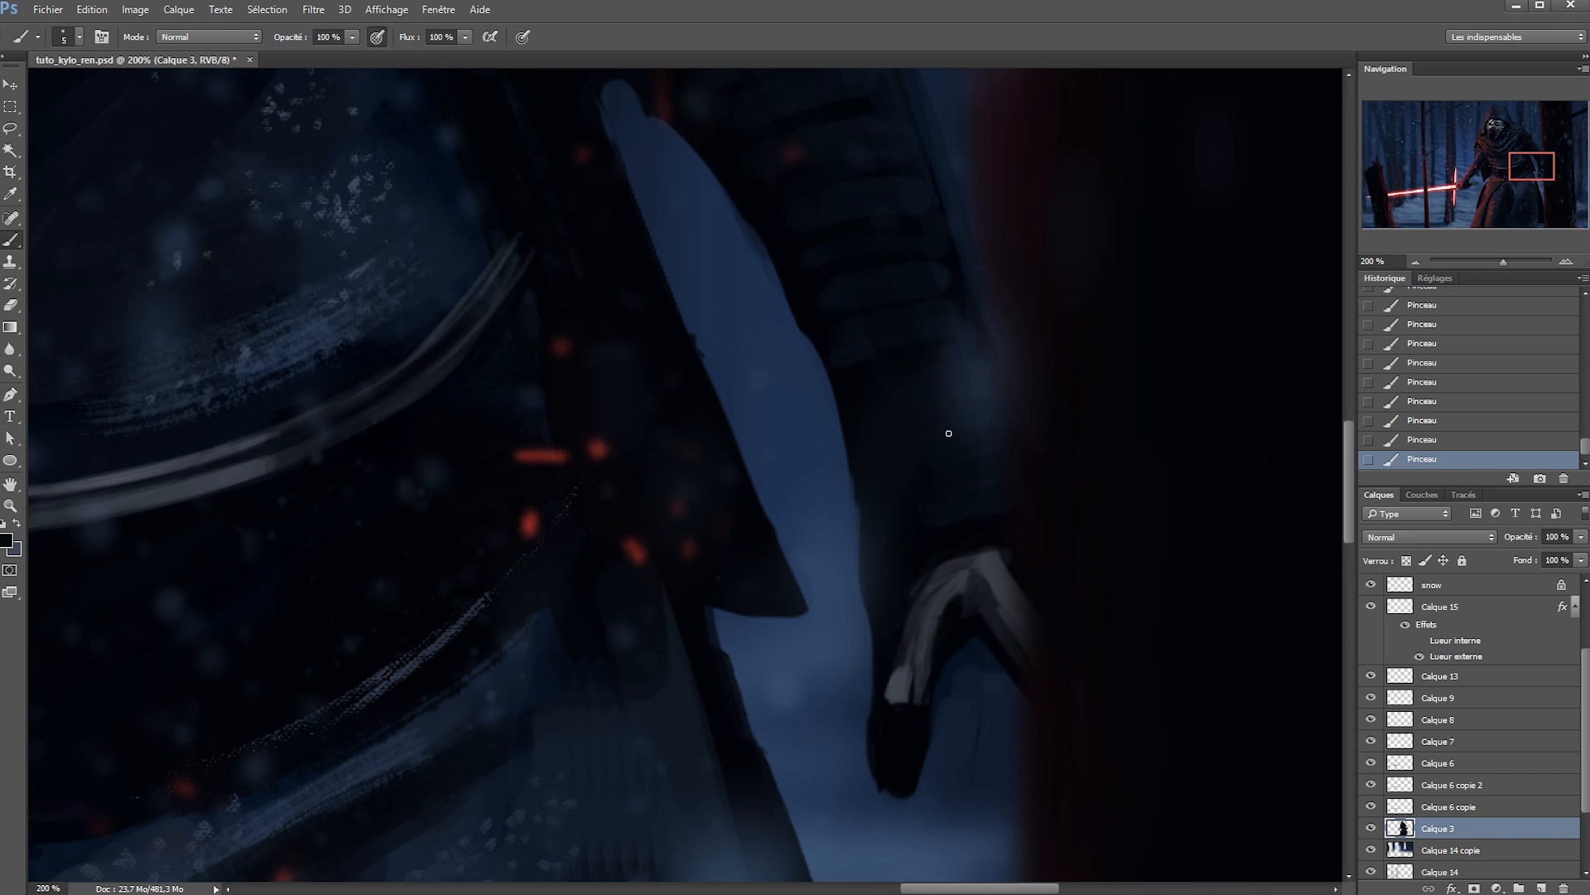
pyautogui.keyDown('ctrl'); pyautogui.keyDown('alt'); pyautogui.click(905, 381); pyautogui.keyUp('alt'); pyautogui.keyUp('ctrl')
pyautogui.hotkey('ctrl', 's')
# Paint thin creases across the sleeve of the lightsaber arm at 50% opacity, undoing the unwanted strokes.
pyautogui.keyDown('ctrl'); pyautogui.click(652, 540); pyautogui.keyUp('ctrl')
pyautogui.keyDown('ctrl'); pyautogui.click(681, 524); pyautogui.keyUp('ctrl')
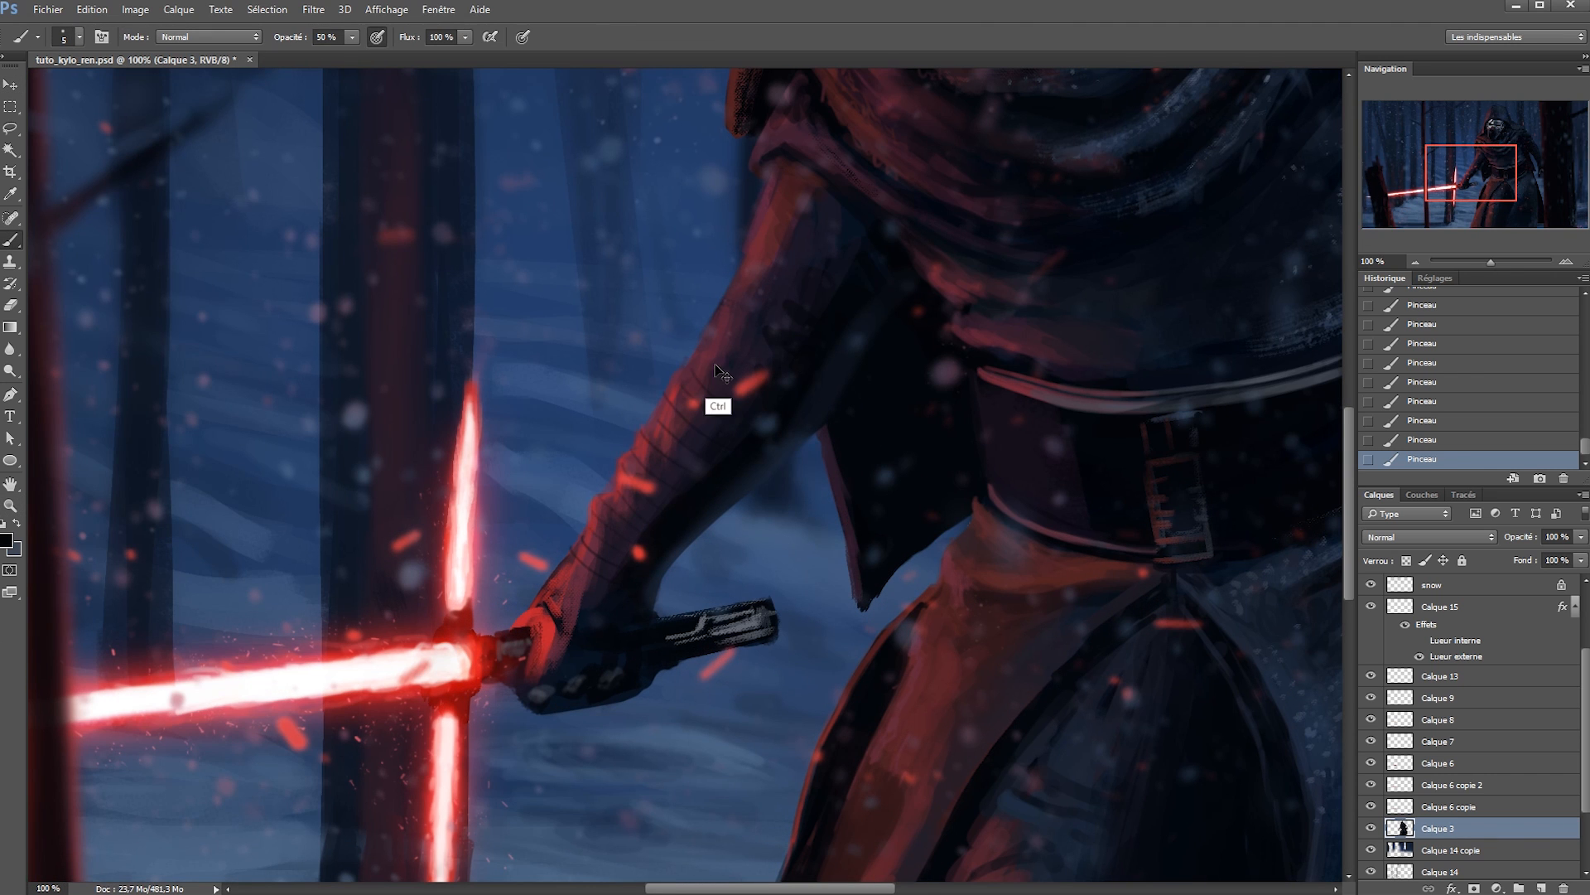
pyautogui.hotkey('ctrl', 'alt', 'z')
pyautogui.hotkey('ctrl', 'alt', 'z')
pyautogui.moveTo(762, 281); pyautogui.dragTo(805, 295)
pyautogui.hotkey('ctrl', 'alt', 'z')
pyautogui.hotkey('ctrl', 'alt', 'z')
pyautogui.hotkey('ctrl', 'alt', 'z')
pyautogui.moveTo(768, 210); pyautogui.dragTo(800, 219)
pyautogui.keyDown('ctrl'); pyautogui.keyDown('alt'); pyautogui.click(931, 317); pyautogui.keyUp('alt'); pyautogui.keyUp('ctrl')
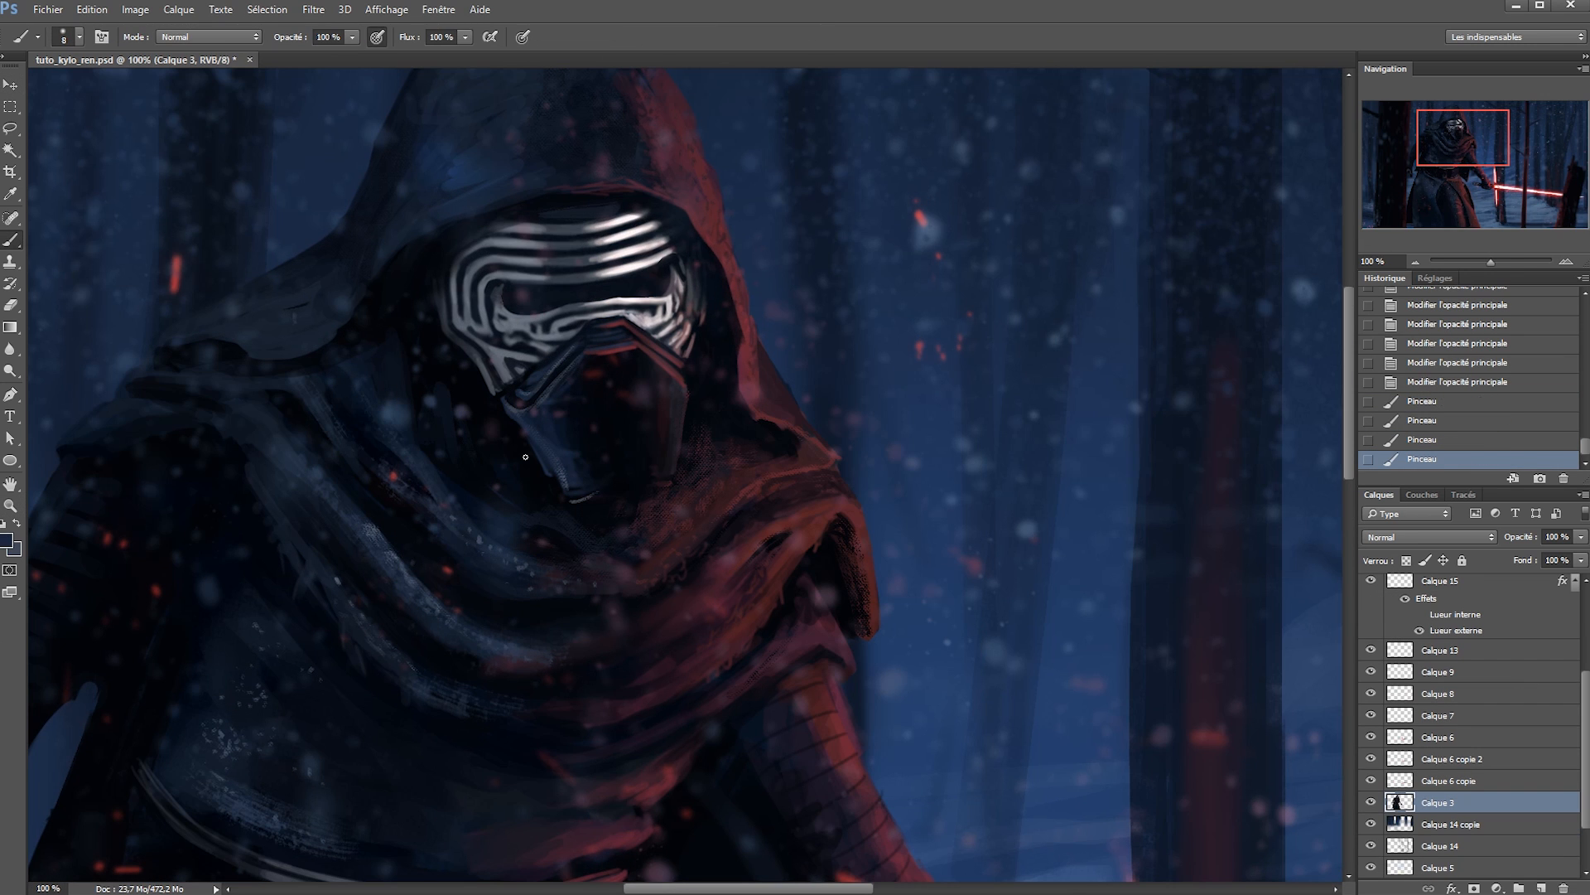
# Rework both side edges of the mask's lower plate on the mirrored canvas with sampled dark colours.
pyautogui.moveTo(482, 409); pyautogui.dragTo(556, 487)
pyautogui.moveTo(495, 437)
pyautogui.mouseDown()
pyautogui.moveTo(547, 482)
pyautogui.moveTo(523, 451)
pyautogui.mouseUp()
pyautogui.moveTo(502, 427); pyautogui.dragTo(530, 461)
pyautogui.moveTo(518, 439); pyautogui.dragTo(546, 472)
pyautogui.keyDown('alt'); pyautogui.click(564, 430); pyautogui.keyUp('alt')
pyautogui.moveTo(686, 401); pyautogui.dragTo(673, 473)
# Sharpen the silver lines on the red-lit side of the visor using sampled light grey and black.
pyautogui.keyDown('ctrl'); pyautogui.click(683, 367); pyautogui.keyUp('ctrl')
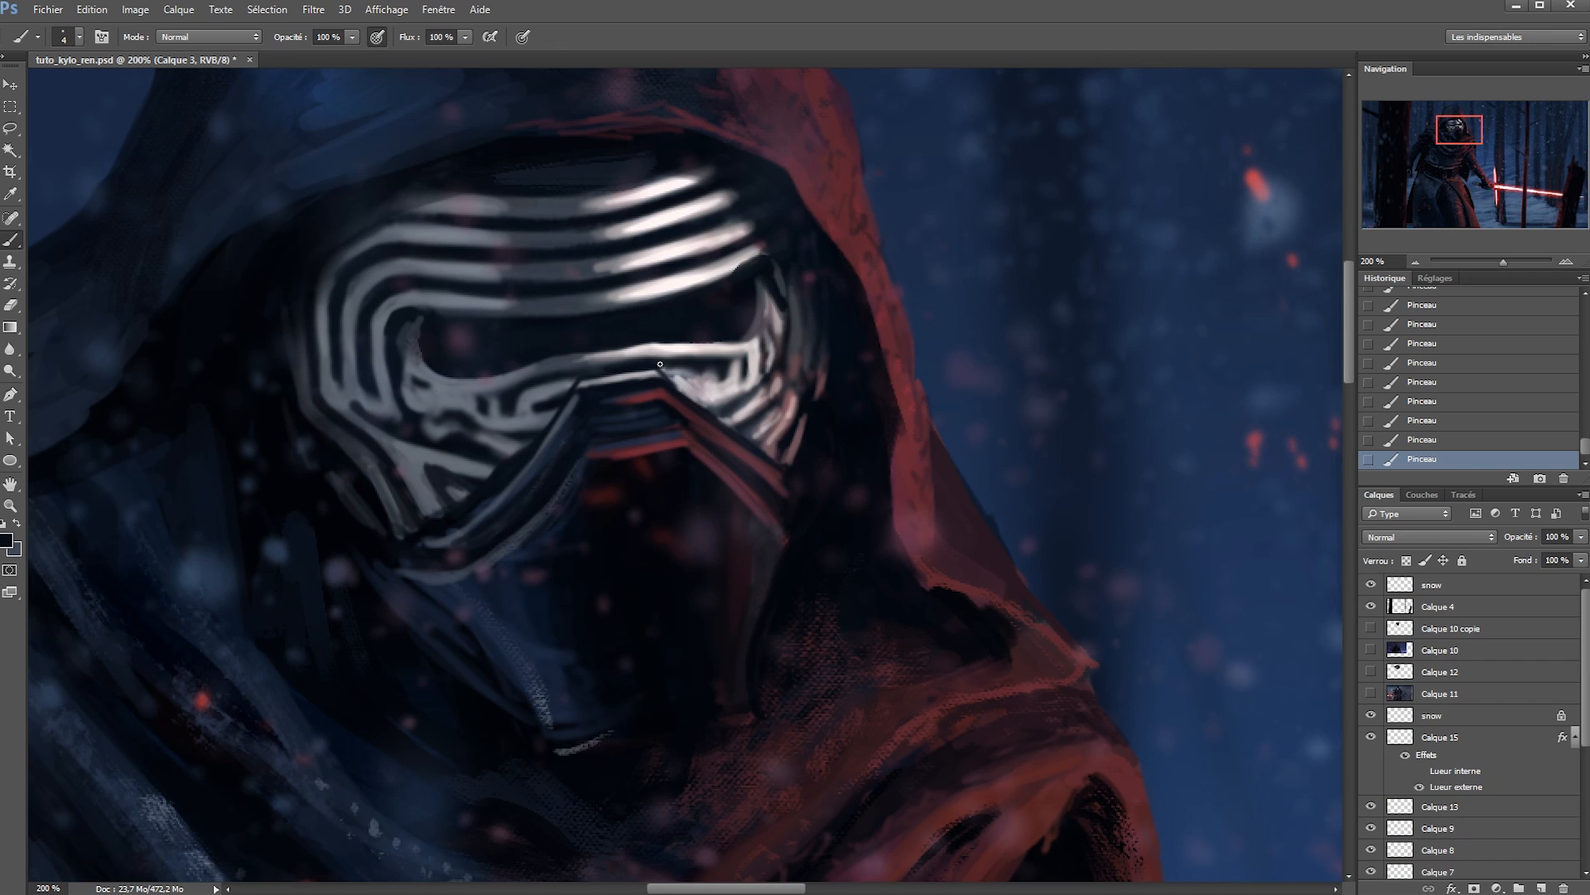
pyautogui.keyDown('alt'); pyautogui.click(719, 428); pyautogui.keyUp('alt')
pyautogui.moveTo(684, 401); pyautogui.dragTo(717, 419)
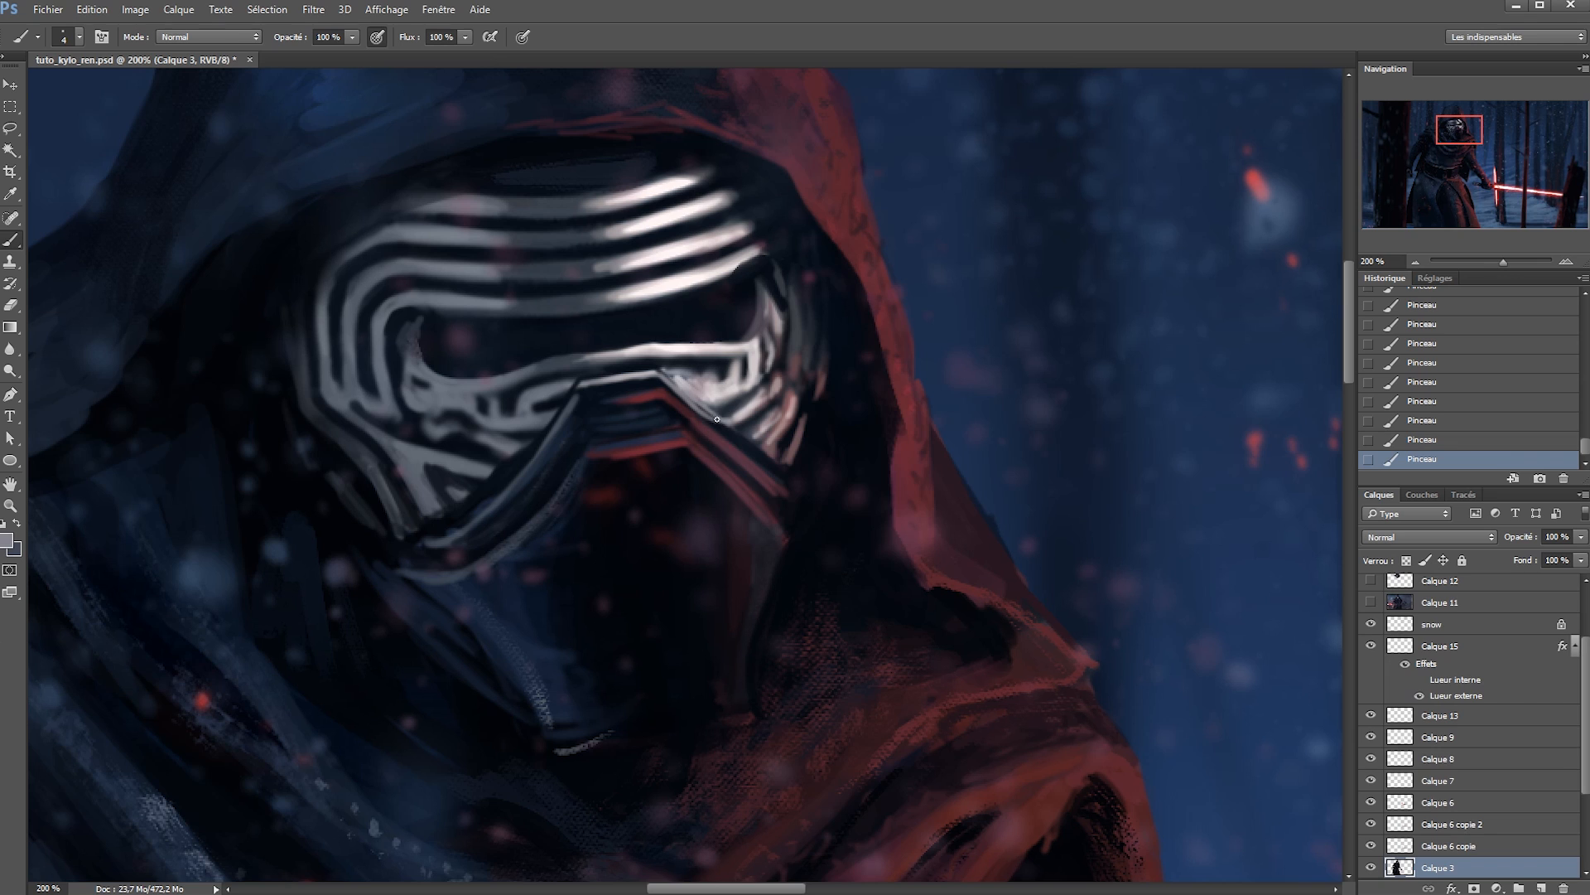
pyautogui.keyDown('alt'); pyautogui.click(824, 455); pyautogui.keyUp('alt')
pyautogui.moveTo(787, 458); pyautogui.dragTo(803, 422)
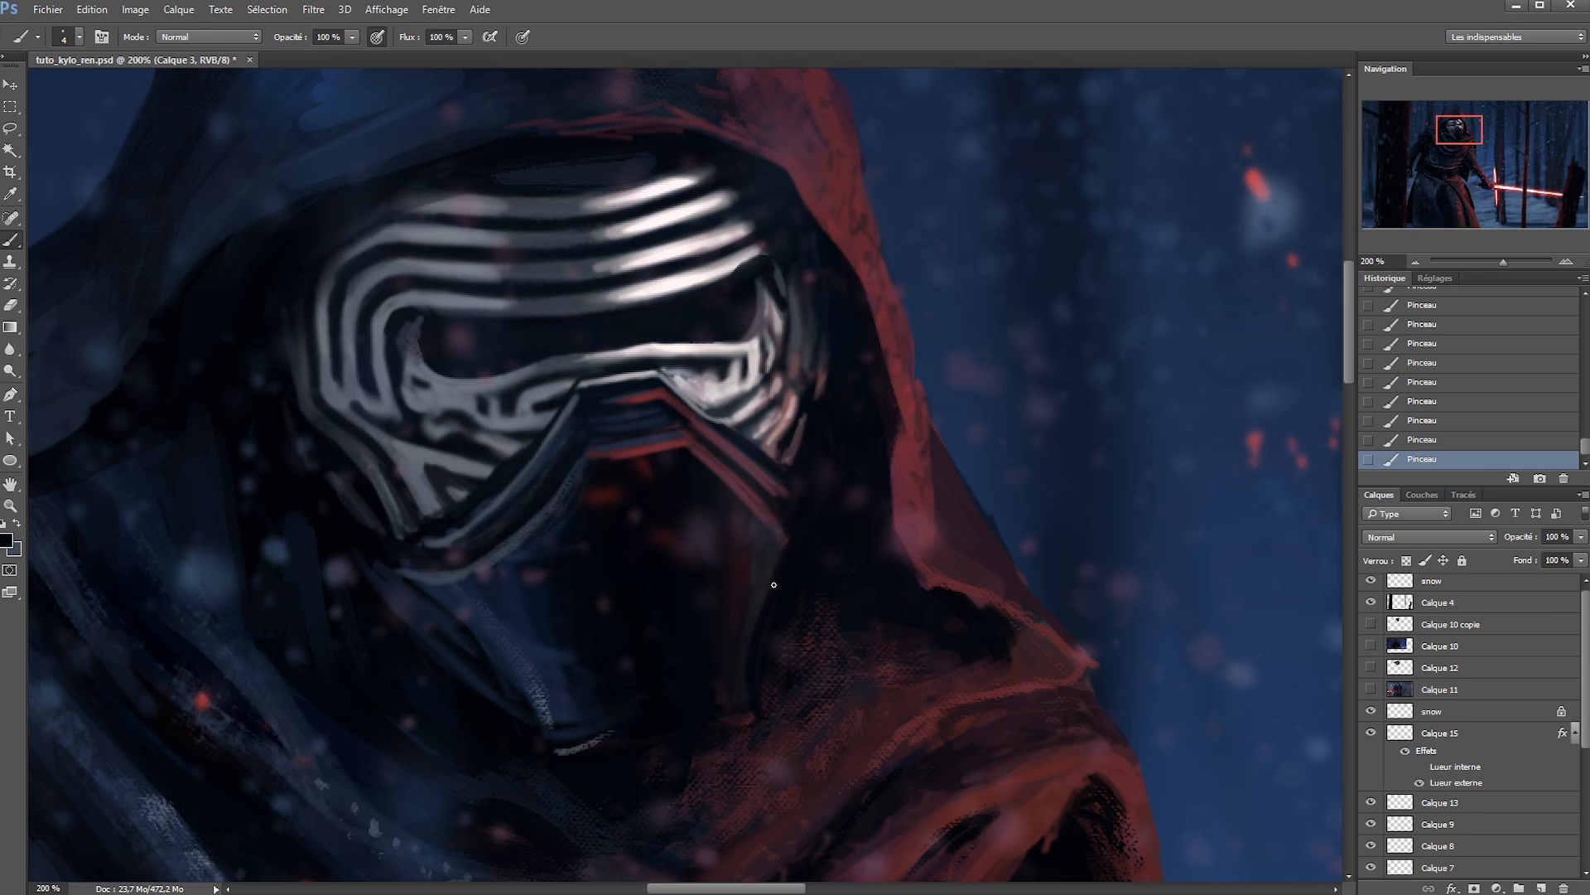
# Darken the red-lit side of the mask's lower plate with sampled colours and an adjusted brush, and save the document.
pyautogui.moveTo(780, 530); pyautogui.dragTo(746, 636)
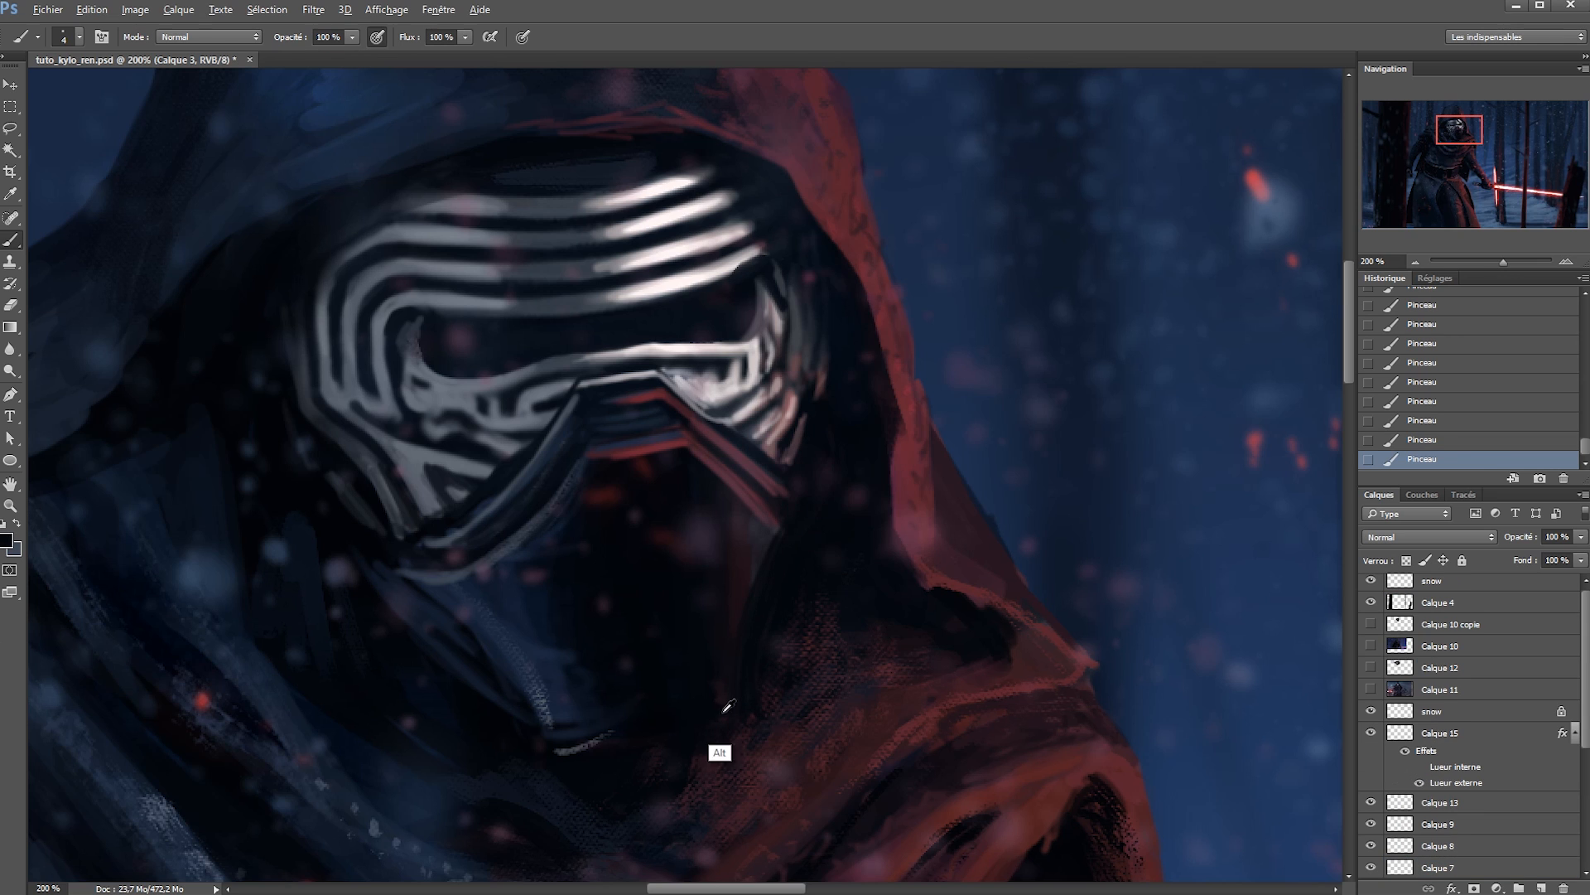
pyautogui.keyDown('alt'); pyautogui.rightClick(767, 593); pyautogui.keyUp('alt')
pyautogui.moveTo(671, 564)
pyautogui.mouseDown()
pyautogui.moveTo(843, 598)
pyautogui.moveTo(771, 530)
pyautogui.mouseUp()
pyautogui.keyDown('alt'); pyautogui.rightClick(770, 529); pyautogui.keyUp('alt')
pyautogui.keyDown('alt'); pyautogui.click(718, 468); pyautogui.keyUp('alt')
pyautogui.hotkey('ctrl', 's')
# Run the Liquify filter on the mask of the character layer.
pyautogui.scroll(1, 861, 522)
pyautogui.click(313, 9)
pyautogui.click(348, 138)
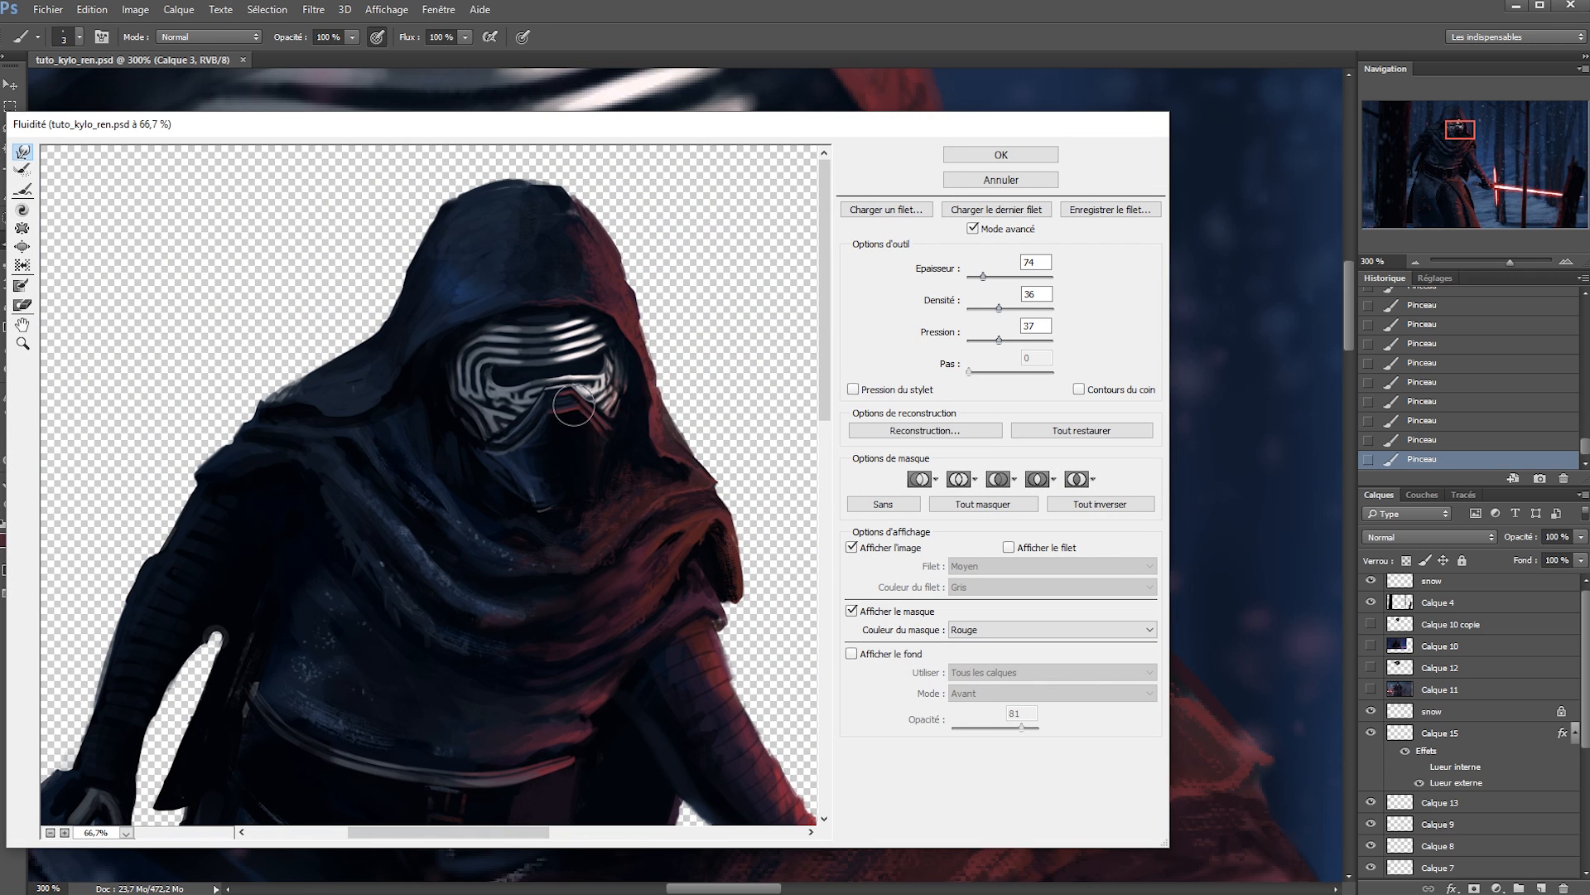
pyautogui.press('Return')
# Refine the red-lit edge of the mask's lower plate with sampled colours, undoing the first stroke, and save the document.
pyautogui.keyDown('alt'); pyautogui.click(717, 399); pyautogui.keyUp('alt')
pyautogui.moveTo(704, 396); pyautogui.dragTo(745, 437)
pyautogui.hotkey('ctrl', 'z')
pyautogui.moveTo(739, 438); pyautogui.dragTo(777, 474)
pyautogui.moveTo(722, 418)
pyautogui.mouseDown()
pyautogui.moveTo(701, 406)
pyautogui.moveTo(787, 480)
pyautogui.moveTo(793, 404)
pyautogui.mouseUp()
pyautogui.keyDown('alt'); pyautogui.click(719, 425); pyautogui.keyUp('alt')
pyautogui.keyDown('alt'); pyautogui.click(861, 418); pyautogui.keyUp('alt')
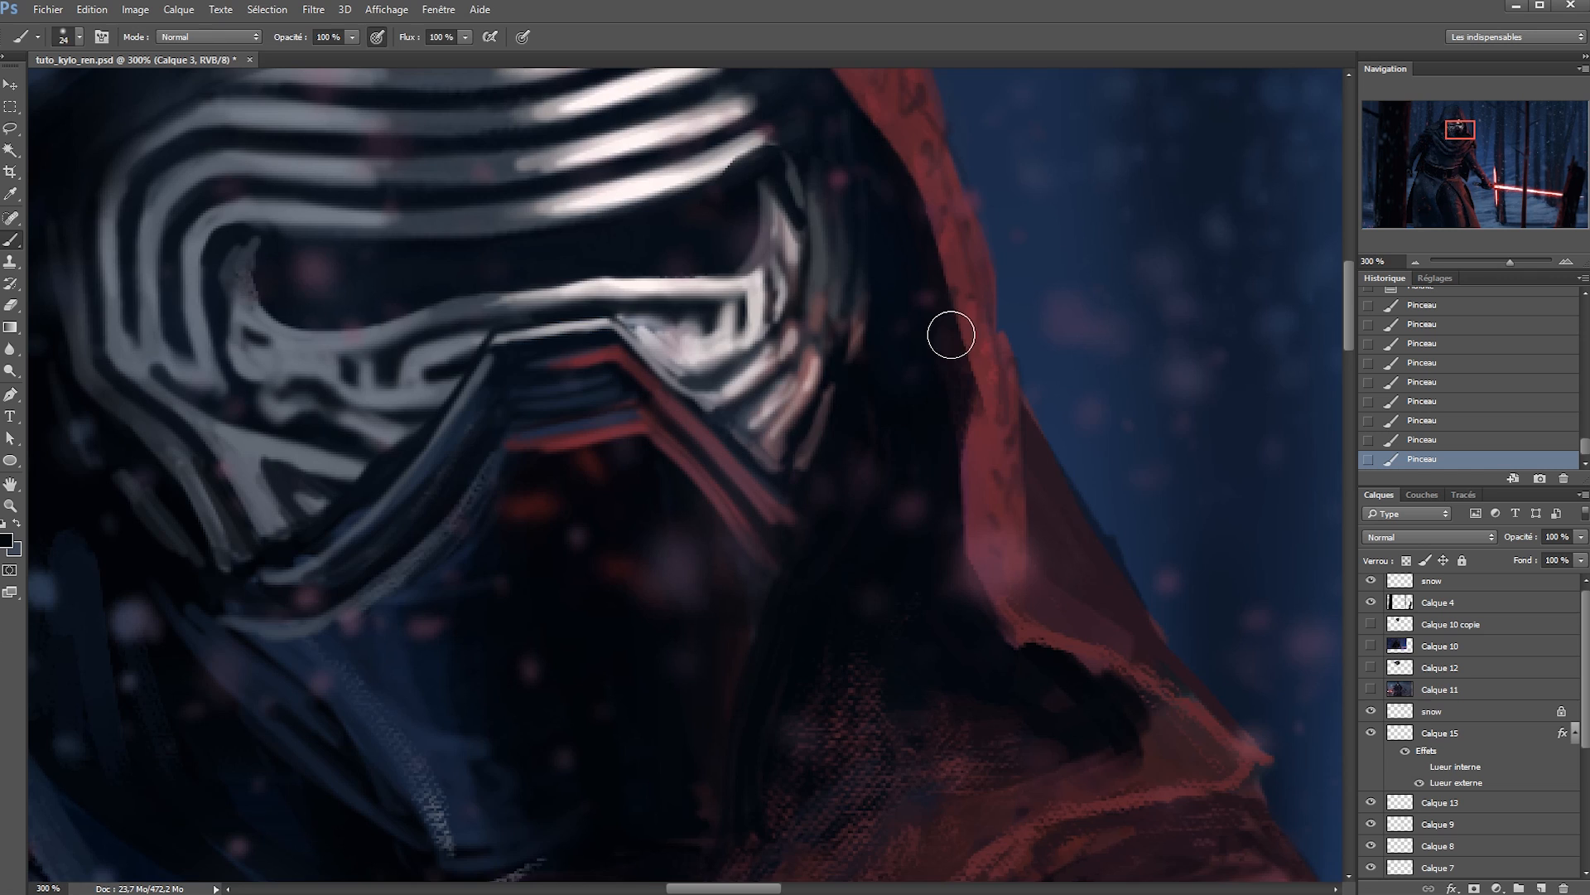
pyautogui.hotkey('ctrl', '-')
pyautogui.hotkey('ctrl', '-')
pyautogui.hotkey('ctrl', '-')
pyautogui.hotkey('ctrl', 's')
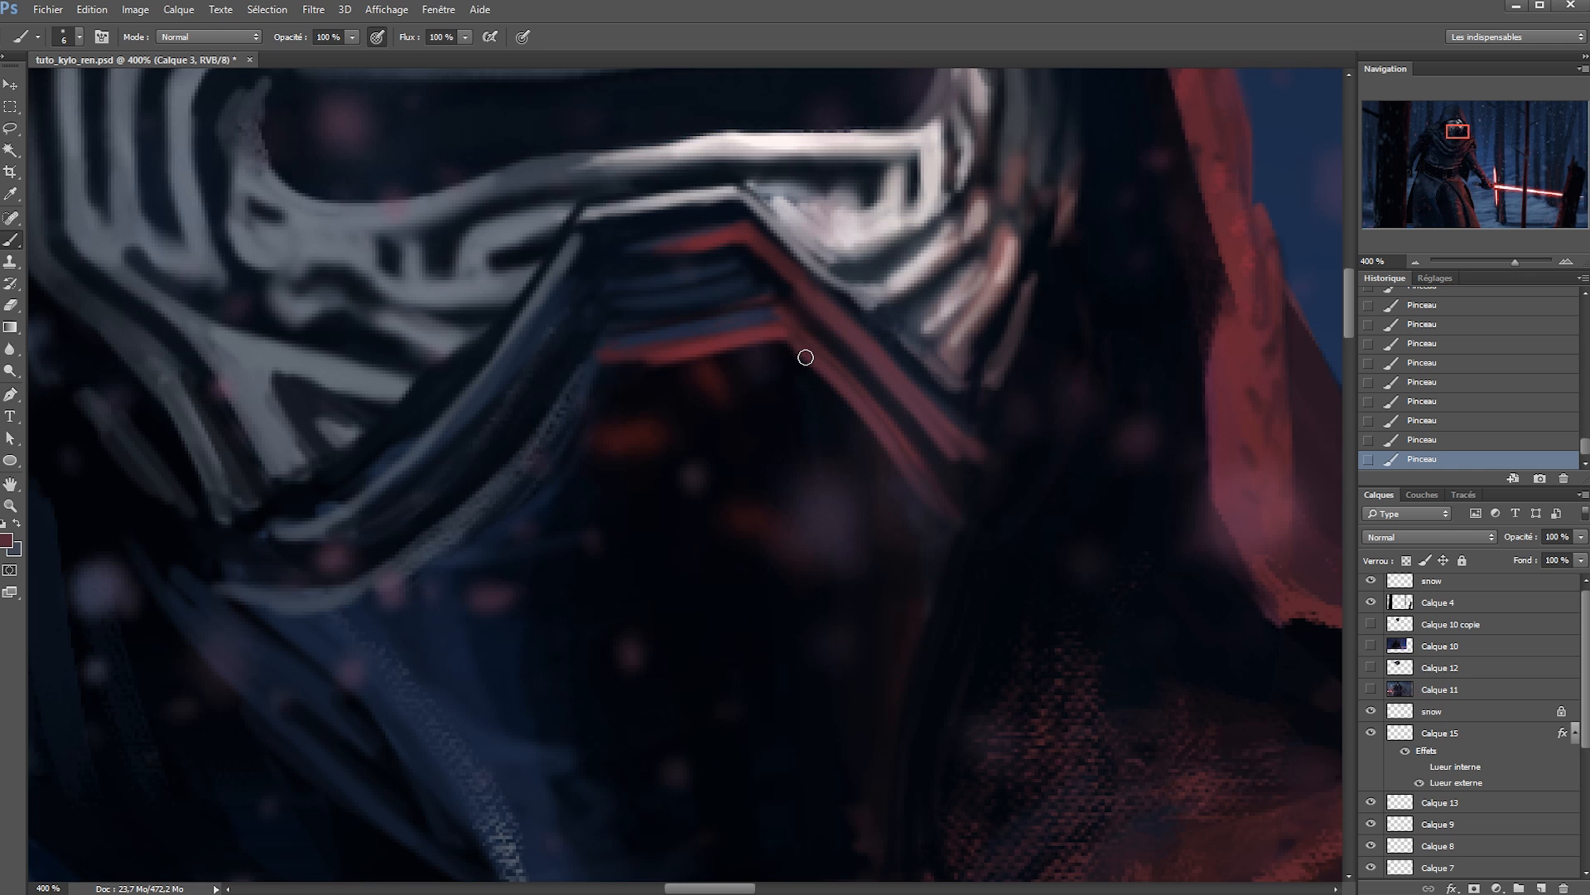
# Repaint the slanted red bands on the mask's nose ridge with sampled dark and red tones, and save the document.
pyautogui.moveTo(806, 357); pyautogui.dragTo(866, 429)
pyautogui.moveTo(795, 364)
pyautogui.mouseDown()
pyautogui.moveTo(882, 450)
pyautogui.moveTo(899, 440)
pyautogui.mouseUp()
pyautogui.keyDown('alt'); pyautogui.click(830, 348); pyautogui.keyUp('alt')
pyautogui.keyDown('alt'); pyautogui.click(840, 343); pyautogui.keyUp('alt')
pyautogui.moveTo(810, 331); pyautogui.dragTo(896, 435)
pyautogui.keyDown('alt'); pyautogui.click(797, 286); pyautogui.keyUp('alt')
pyautogui.moveTo(772, 260); pyautogui.dragTo(872, 380)
pyautogui.moveTo(810, 273); pyautogui.dragTo(952, 410)
pyautogui.hotkey('ctrl', 's')
# Brighten the silver lines of the visor with the Dodge tool set to highlights at 31% exposure.
pyautogui.press('z')
pyautogui.moveTo(903, 464)
pyautogui.mouseDown()
pyautogui.moveTo(743, 351)
pyautogui.moveTo(756, 330)
pyautogui.mouseUp()
pyautogui.press('o')
pyautogui.moveTo(756, 415); pyautogui.dragTo(760, 409)
pyautogui.moveTo(749, 353); pyautogui.dragTo(775, 353)
pyautogui.moveTo(785, 419)
pyautogui.mouseDown()
pyautogui.moveTo(801, 435)
pyautogui.moveTo(746, 404)
pyautogui.mouseUp()
pyautogui.moveTo(746, 460)
pyautogui.mouseDown()
pyautogui.moveTo(740, 386)
pyautogui.moveTo(803, 458)
pyautogui.moveTo(735, 443)
pyautogui.mouseUp()
pyautogui.click(1483, 328)
pyautogui.moveTo(729, 368); pyautogui.dragTo(736, 456)
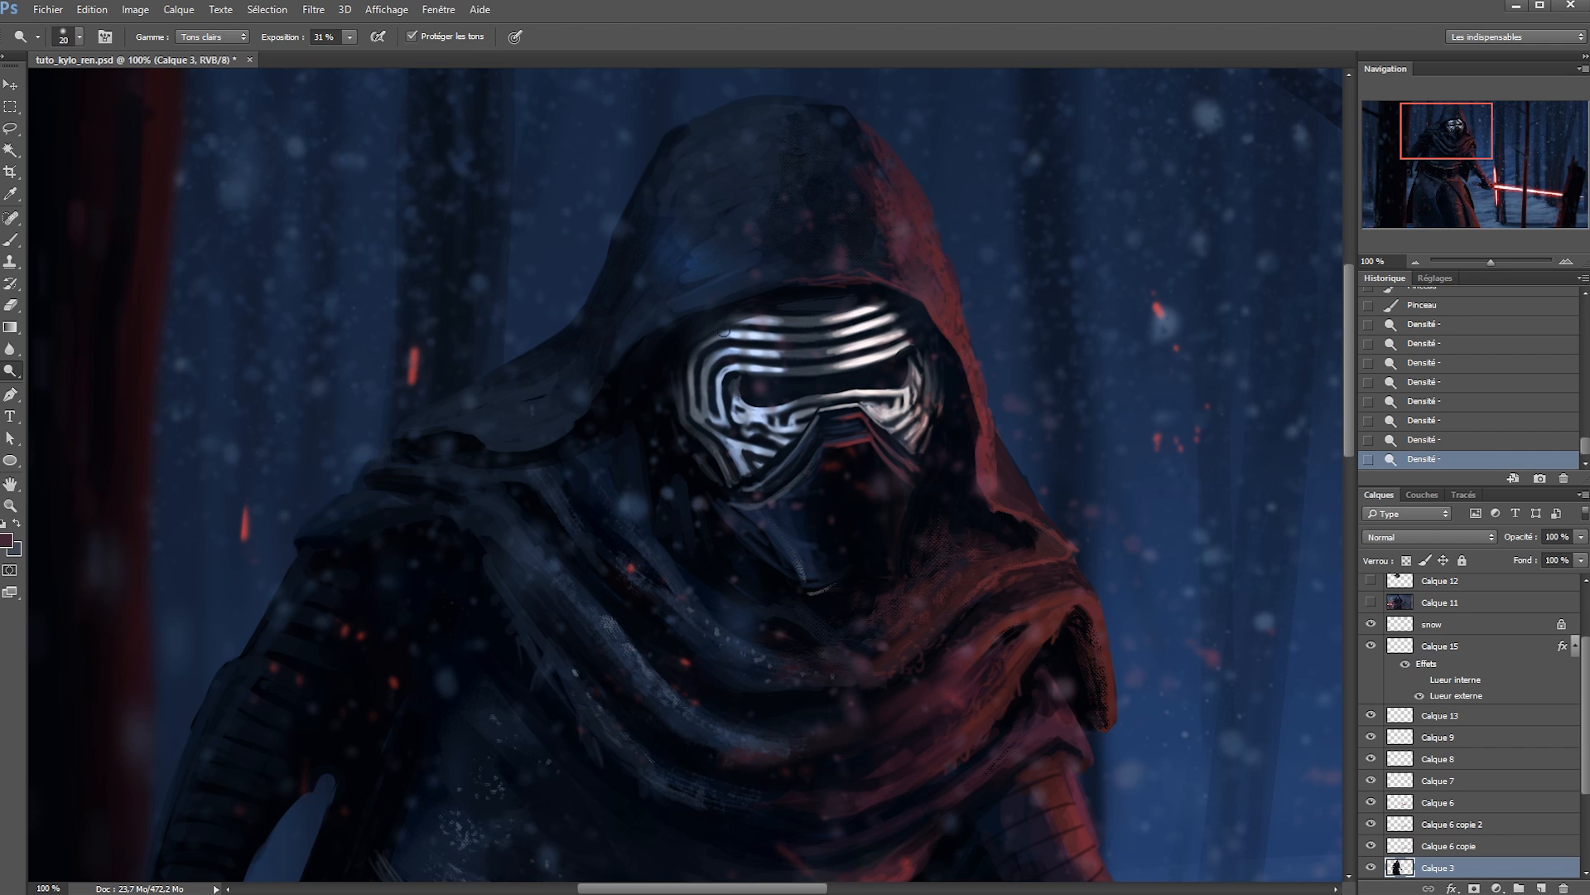
# Touch up the mask with small brush strokes and a sampled dark colour while viewing the whole painting.
pyautogui.press('v')
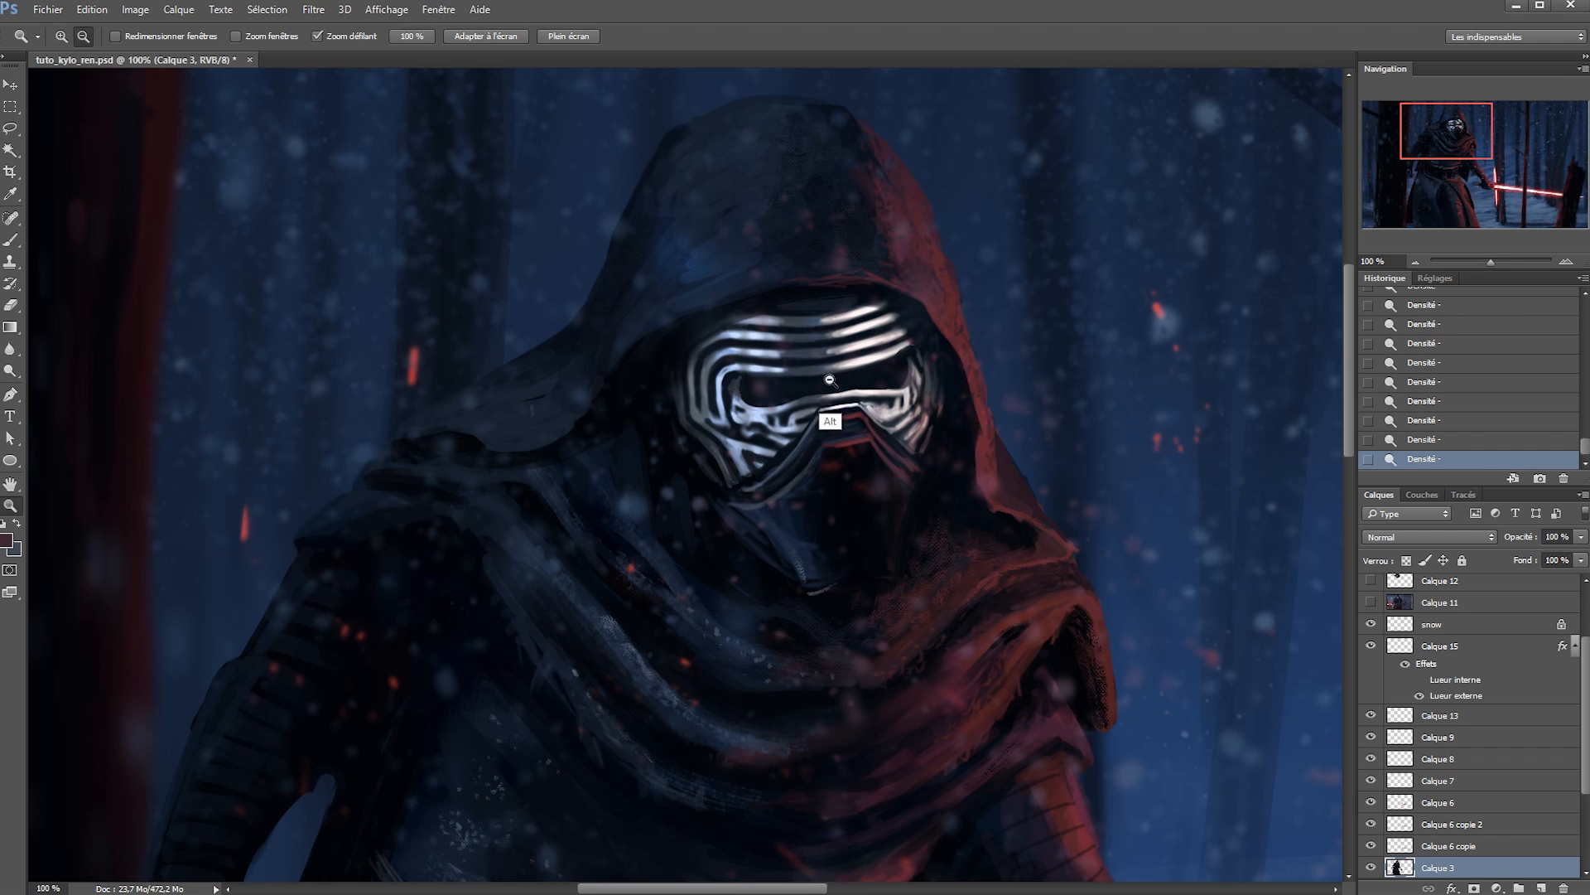
pyautogui.hotkey('ctrl', '-')
pyautogui.hotkey('ctrl', '-')
pyautogui.hotkey('ctrl', '-')
pyautogui.press('b')
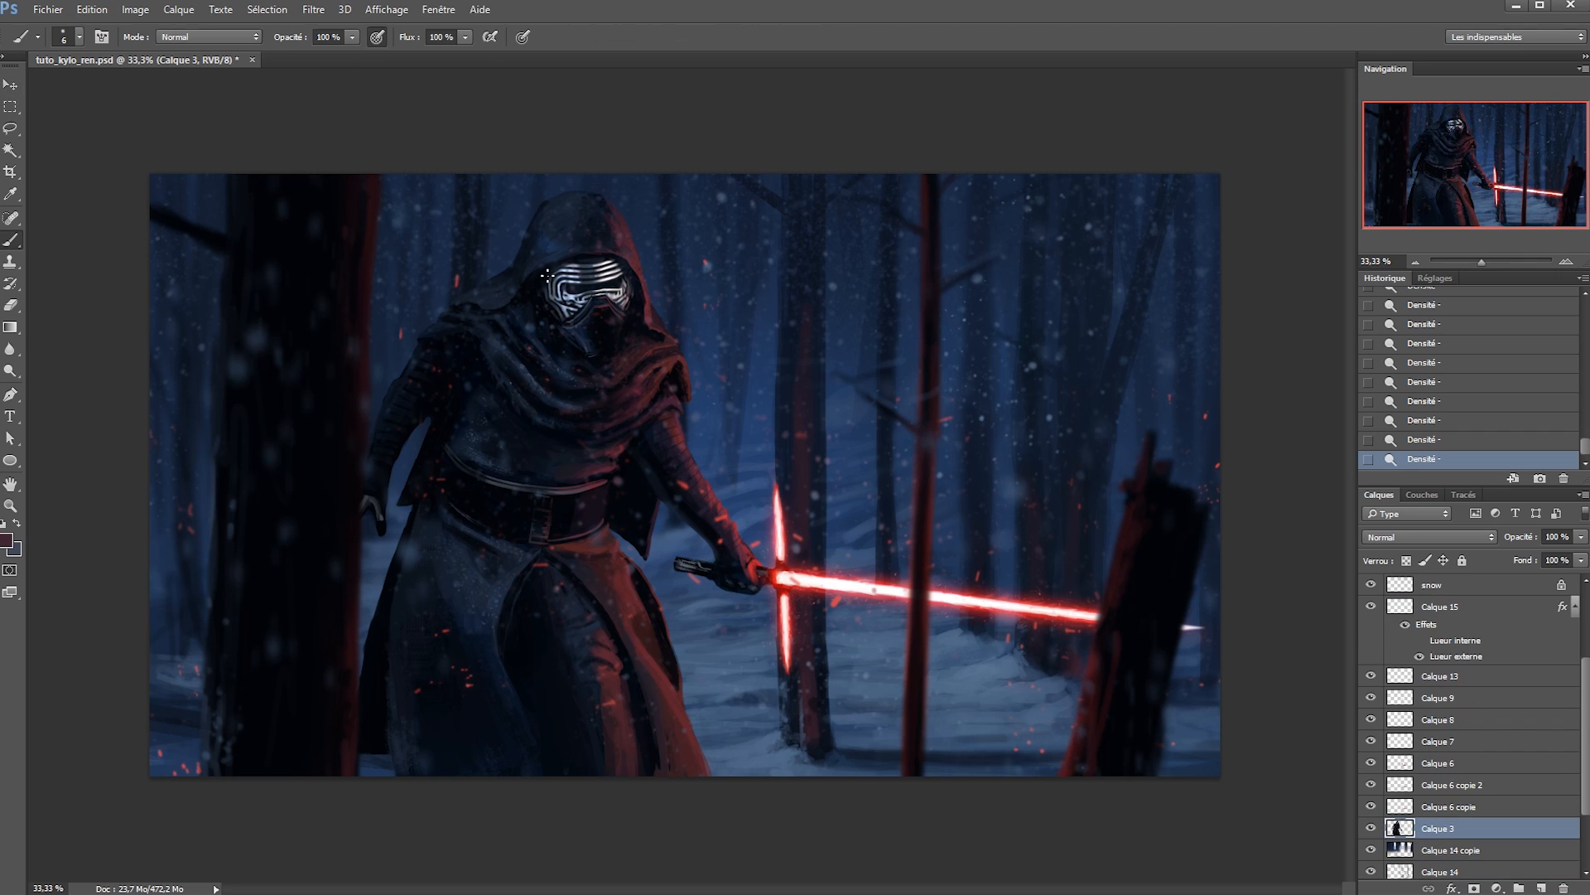
pyautogui.moveTo(592, 277)
pyautogui.mouseDown()
pyautogui.moveTo(571, 277)
pyautogui.moveTo(608, 288)
pyautogui.mouseUp()
pyautogui.keyDown('alt'); pyautogui.click(629, 300); pyautogui.keyUp('alt')
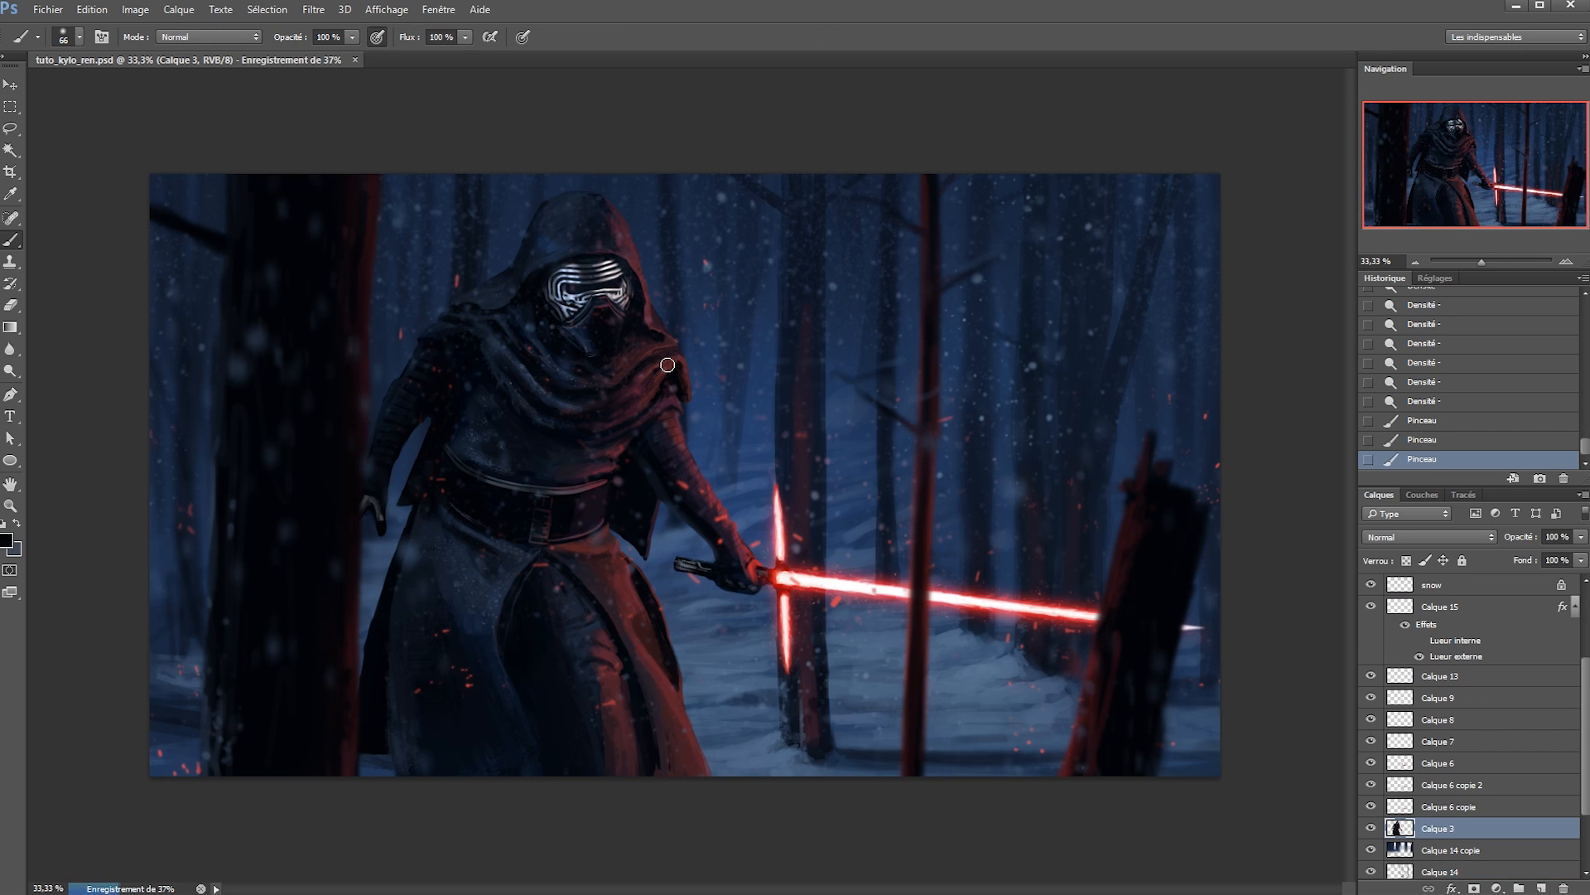
# Lighten spots on the red-lit side of the mask, hood and shawl with the Dodge tool at 31% exposure.
pyautogui.press('o')
pyautogui.click(625, 323)
pyautogui.click(614, 293)
pyautogui.click(614, 290)
pyautogui.click(617, 273)
pyautogui.click(623, 225)
pyautogui.click(669, 398)
pyautogui.click(656, 435)
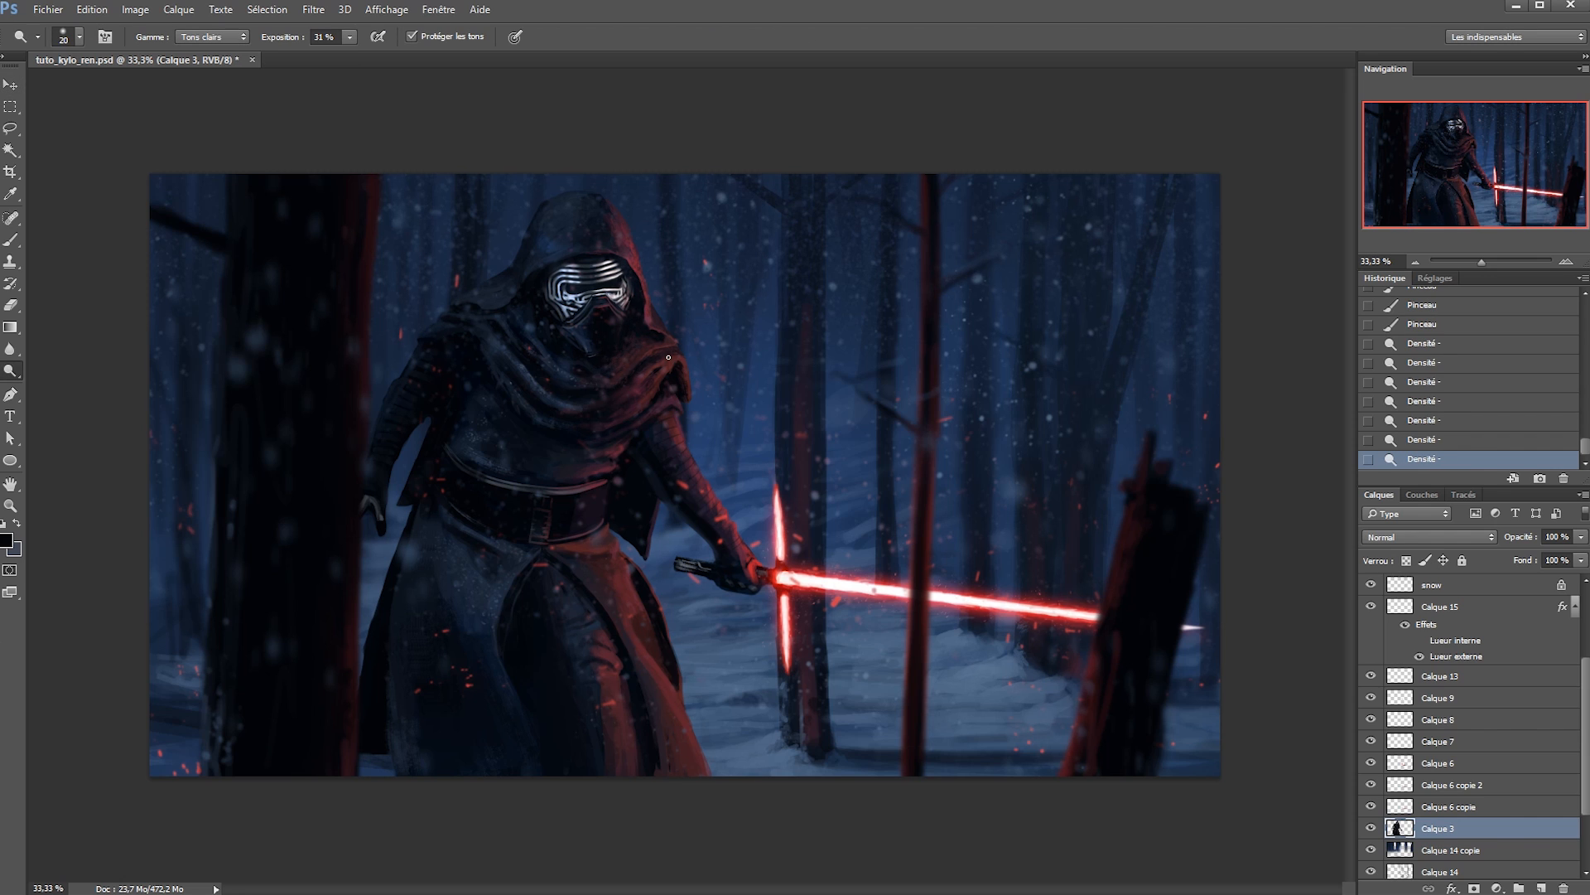
pyautogui.click(646, 415)
pyautogui.click(637, 403)
# Paint small red highlights along the shawl folds with sampled colours and a fine brush at 60% opacity.
pyautogui.keyDown('ctrl'); pyautogui.click(660, 377); pyautogui.keyUp('ctrl')
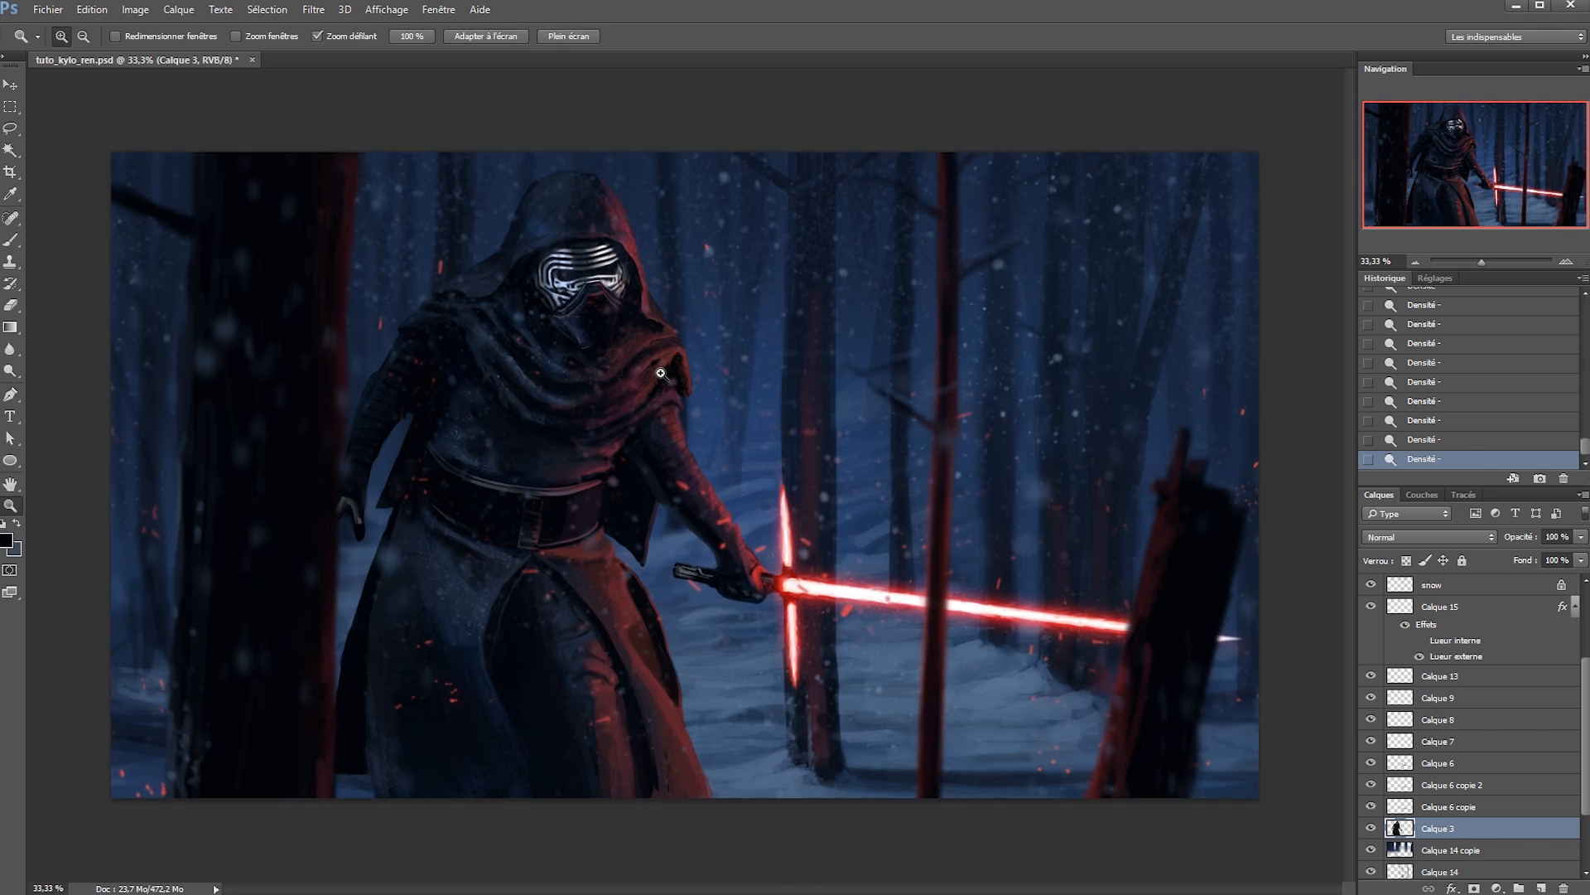
pyautogui.keyDown('ctrl'); pyautogui.click(660, 377); pyautogui.keyUp('ctrl')
pyautogui.press('b')
pyautogui.keyDown('alt'); pyautogui.rightClick(628, 415); pyautogui.keyUp('alt')
pyautogui.keyDown('alt'); pyautogui.click(779, 655); pyautogui.keyUp('alt')
pyautogui.keyDown('ctrl'); pyautogui.click(613, 367); pyautogui.keyUp('ctrl')
pyautogui.click(593, 354)
pyautogui.click(589, 343)
pyautogui.click(586, 348)
pyautogui.click(583, 354)
pyautogui.click(580, 357)
pyautogui.click(577, 359)
pyautogui.click(573, 360)
pyautogui.click(570, 354)
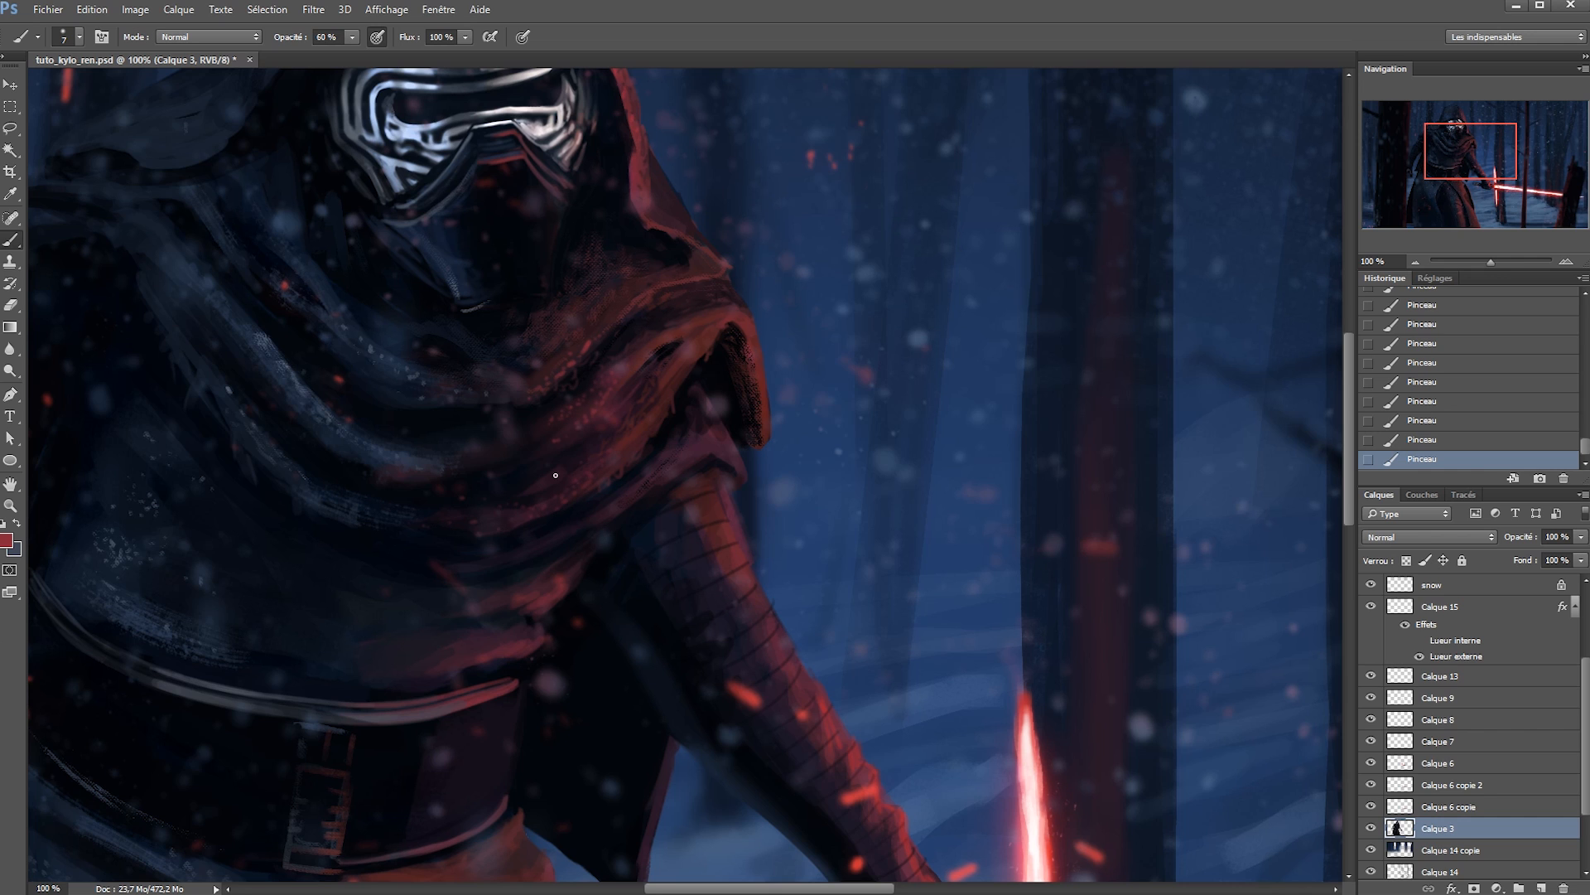
# Add sampled red strokes to the tunic cloth just above the belt, and save the document.
pyautogui.keyDown('alt'); pyautogui.click(412, 512); pyautogui.keyUp('alt')
pyautogui.scroll(-3, 521, 525)
pyautogui.keyDown('alt'); pyautogui.click(470, 489); pyautogui.keyUp('alt')
pyautogui.moveTo(452, 502); pyautogui.dragTo(522, 489)
pyautogui.keyDown('alt'); pyautogui.click(553, 470); pyautogui.keyUp('alt')
pyautogui.keyDown('alt'); pyautogui.click(811, 541); pyautogui.keyUp('alt')
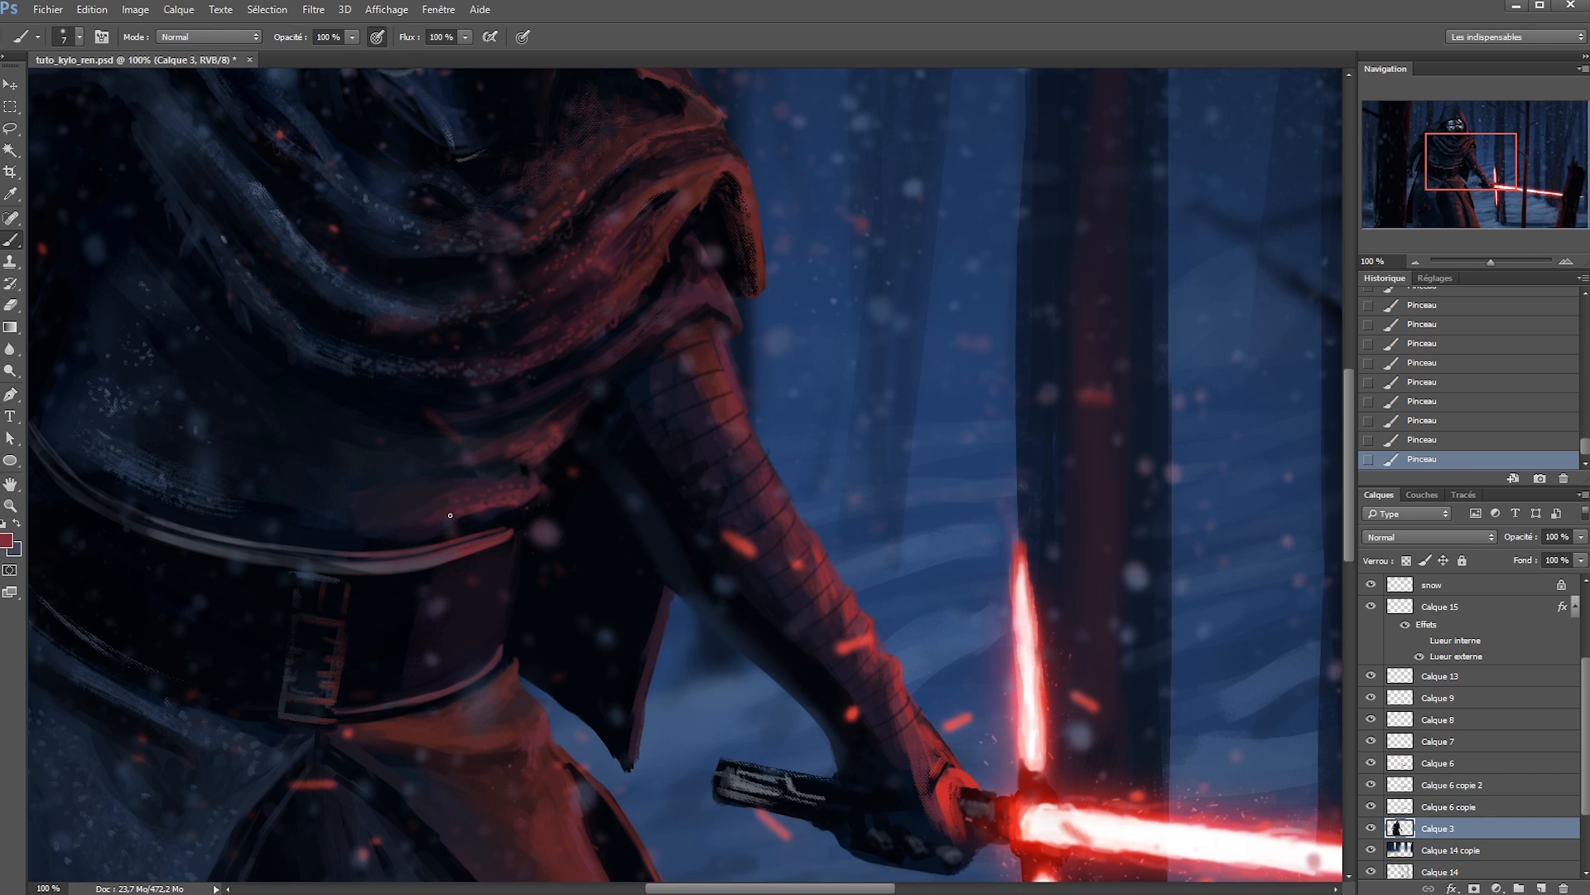
pyautogui.keyDown('alt'); pyautogui.click(676, 309); pyautogui.keyUp('alt')
pyautogui.press('v')
pyautogui.hotkey('ctrl', '0')
pyautogui.hotkey('ctrl', 's')
# Touch up the robe below the belt with sampled colours.
pyautogui.press('b')
pyautogui.scroll(2, 642, 586)
pyautogui.click(549, 602)
pyautogui.keyDown('alt'); pyautogui.click(549, 602); pyautogui.keyUp('alt')
pyautogui.keyDown('alt'); pyautogui.click(584, 560); pyautogui.keyUp('alt')
pyautogui.keyDown('alt'); pyautogui.click(648, 787); pyautogui.keyUp('alt')
pyautogui.scroll(-3, 577, 601)
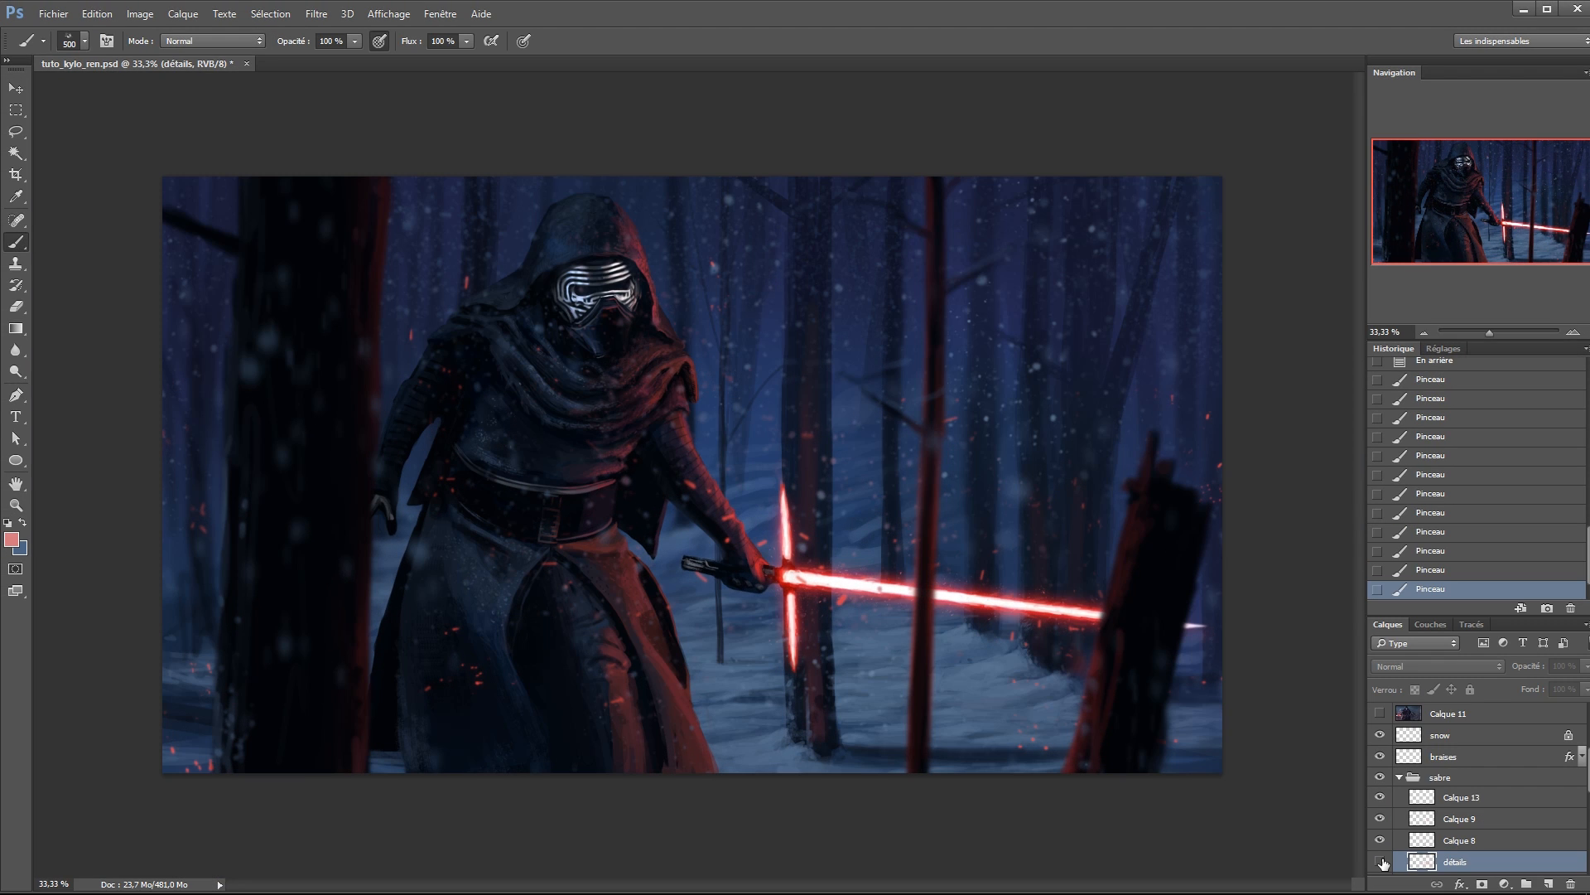
# Show the détails layer and paint reddish smoke along the lightsaber blade on a new layer with the 500 px textured brush.
pyautogui.click(1380, 861)
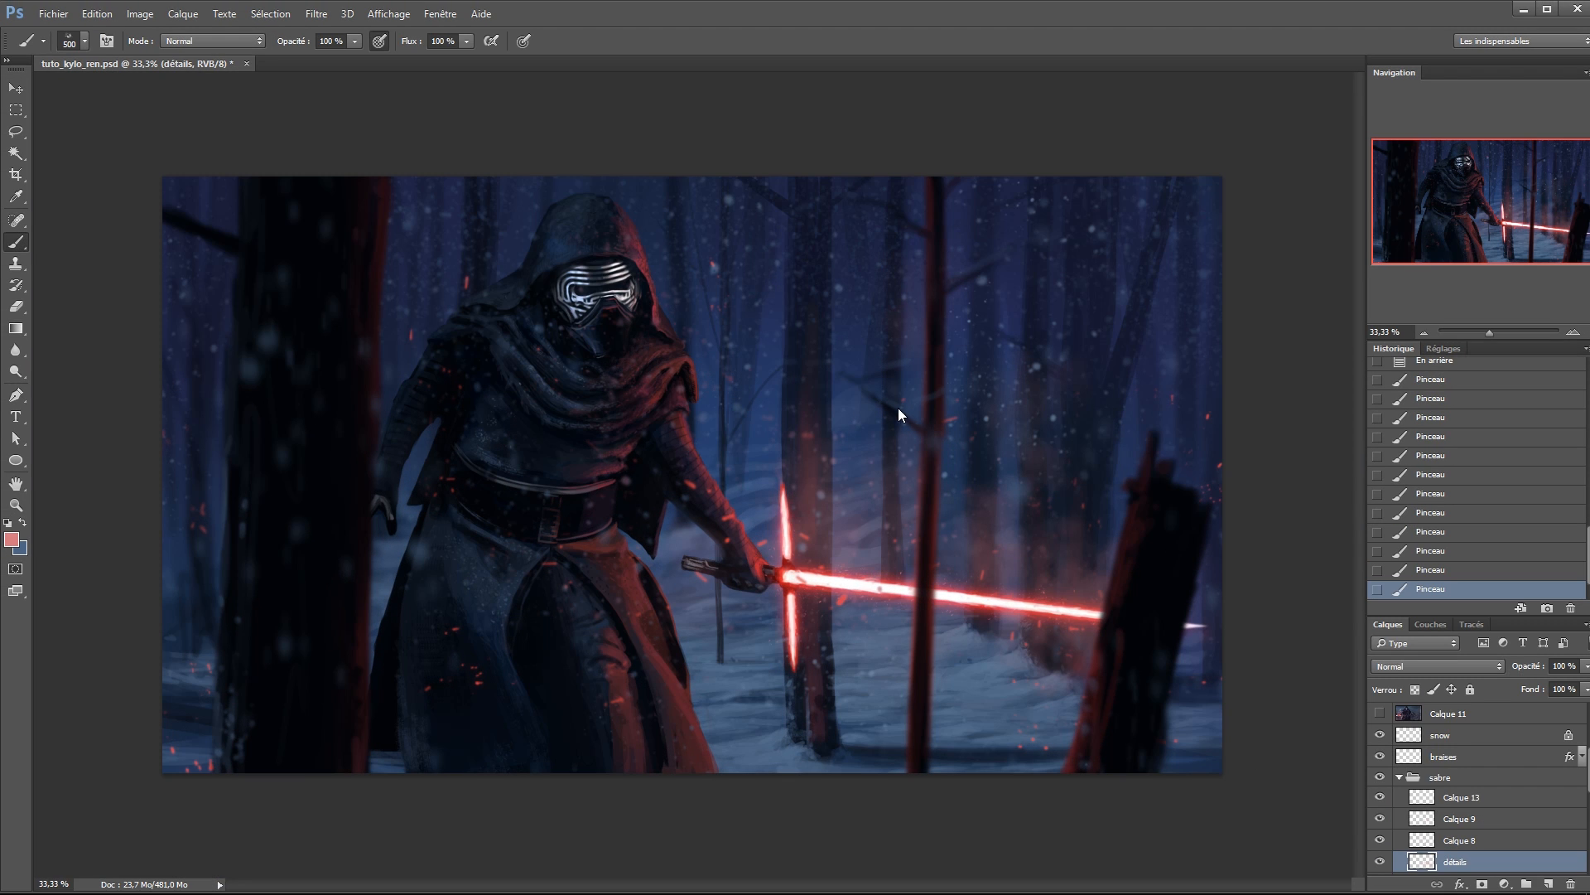
pyautogui.click(893, 561)
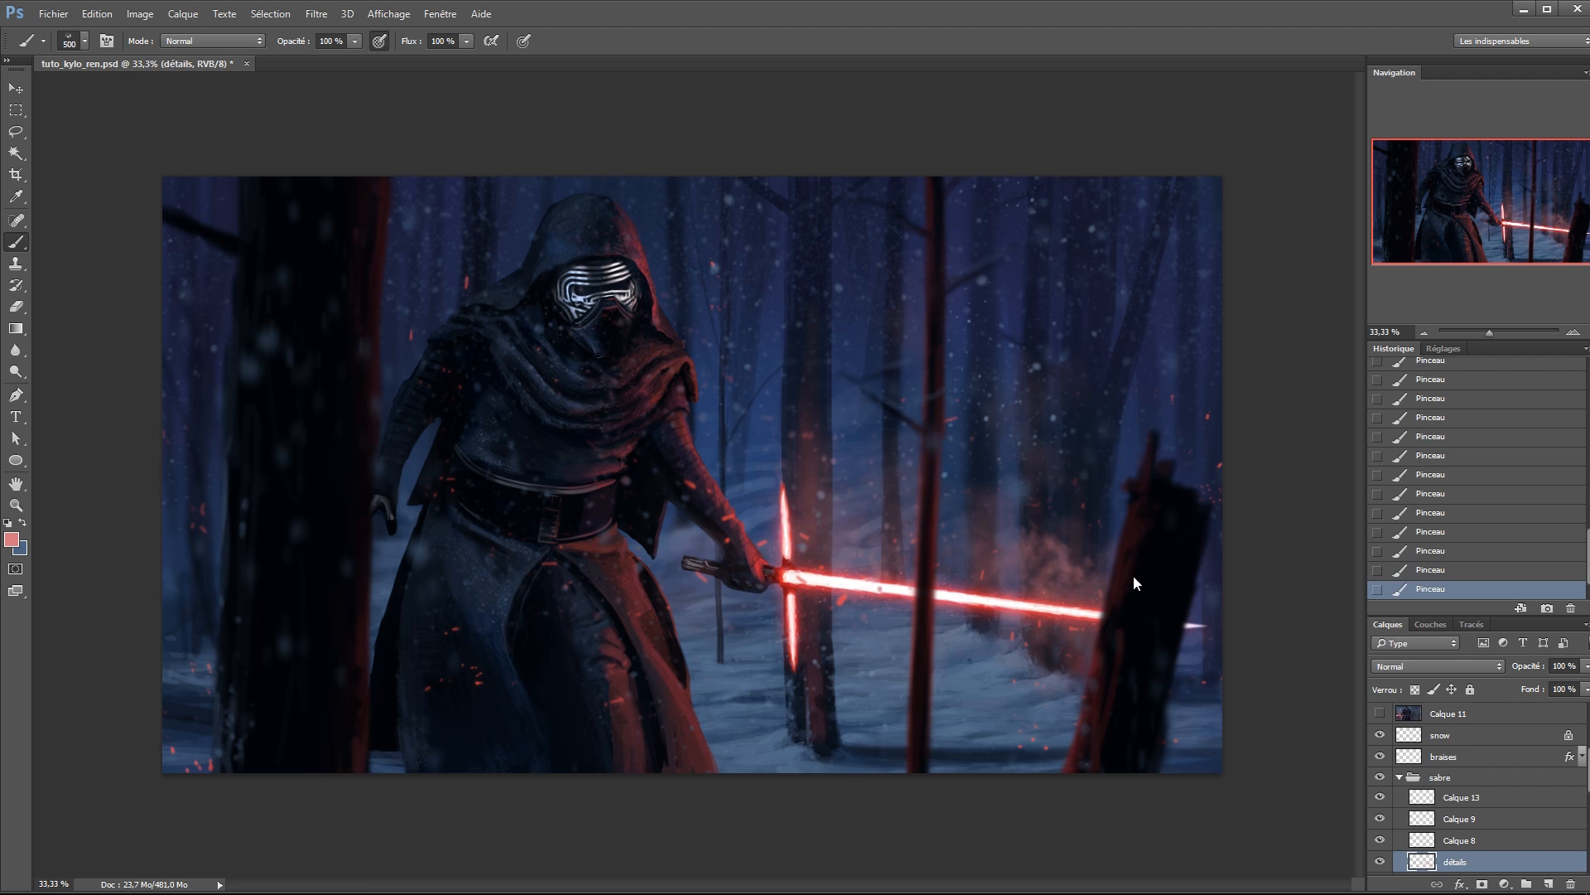
pyautogui.hotkey('ctrl', 'shift', 'alt', 'n')
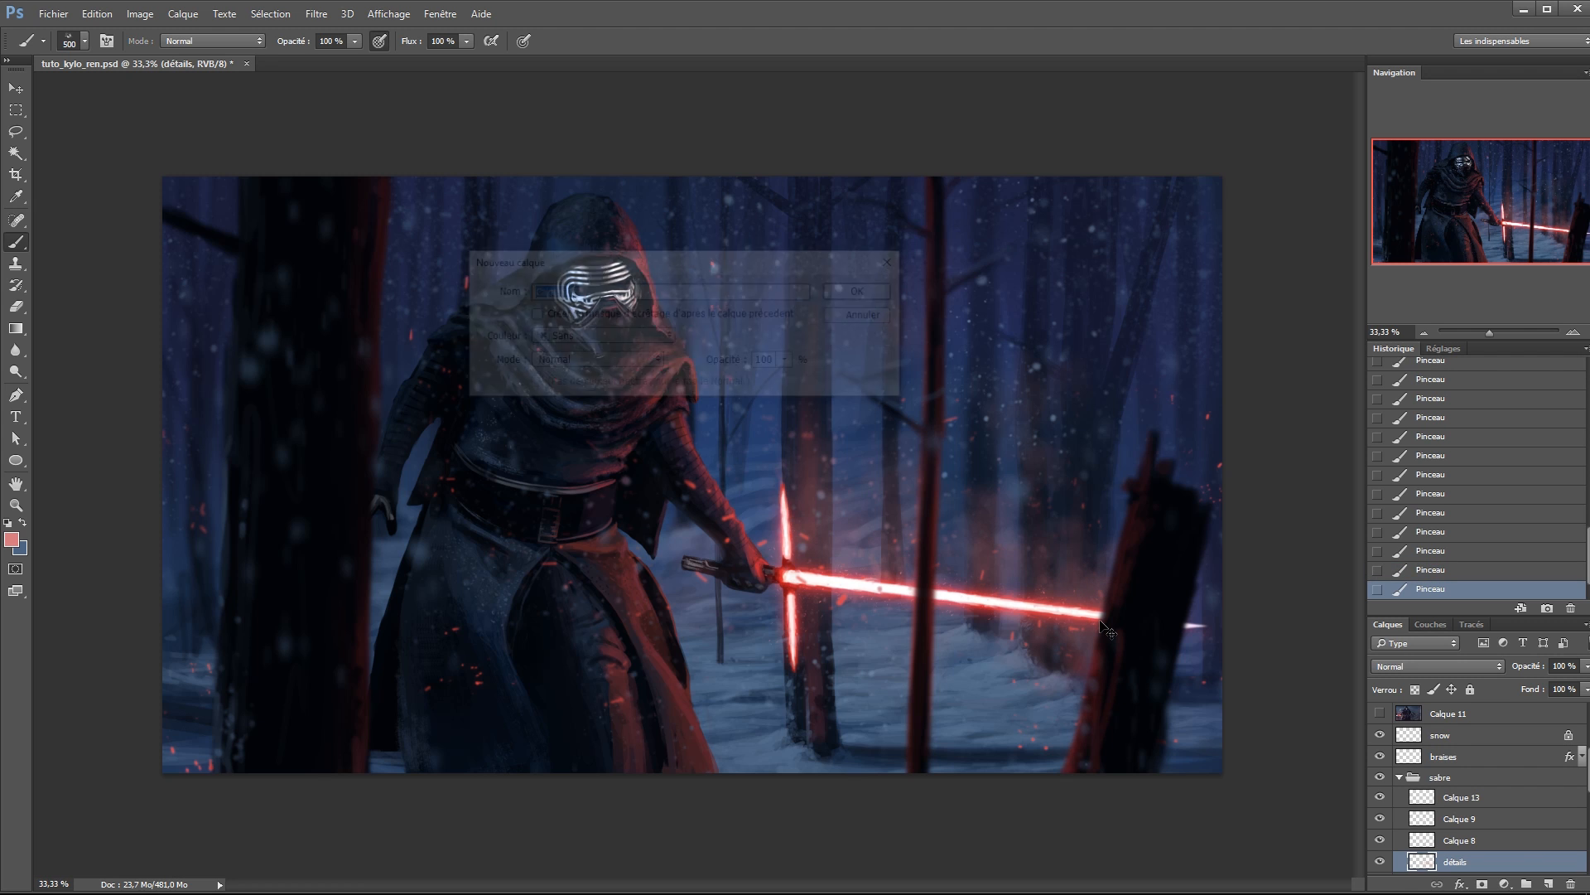
pyautogui.click(1004, 566)
pyautogui.click(826, 563)
pyautogui.click(890, 559)
pyautogui.click(1027, 582)
# Erase part of the smoke above the blade and stamp fresh smoke near the broken stump.
pyautogui.press('e')
pyautogui.moveTo(1005, 539); pyautogui.dragTo(1045, 553)
pyautogui.click(1001, 577)
pyautogui.press('b')
pyautogui.click(1051, 603)
pyautogui.click(1027, 530)
pyautogui.click(1064, 549)
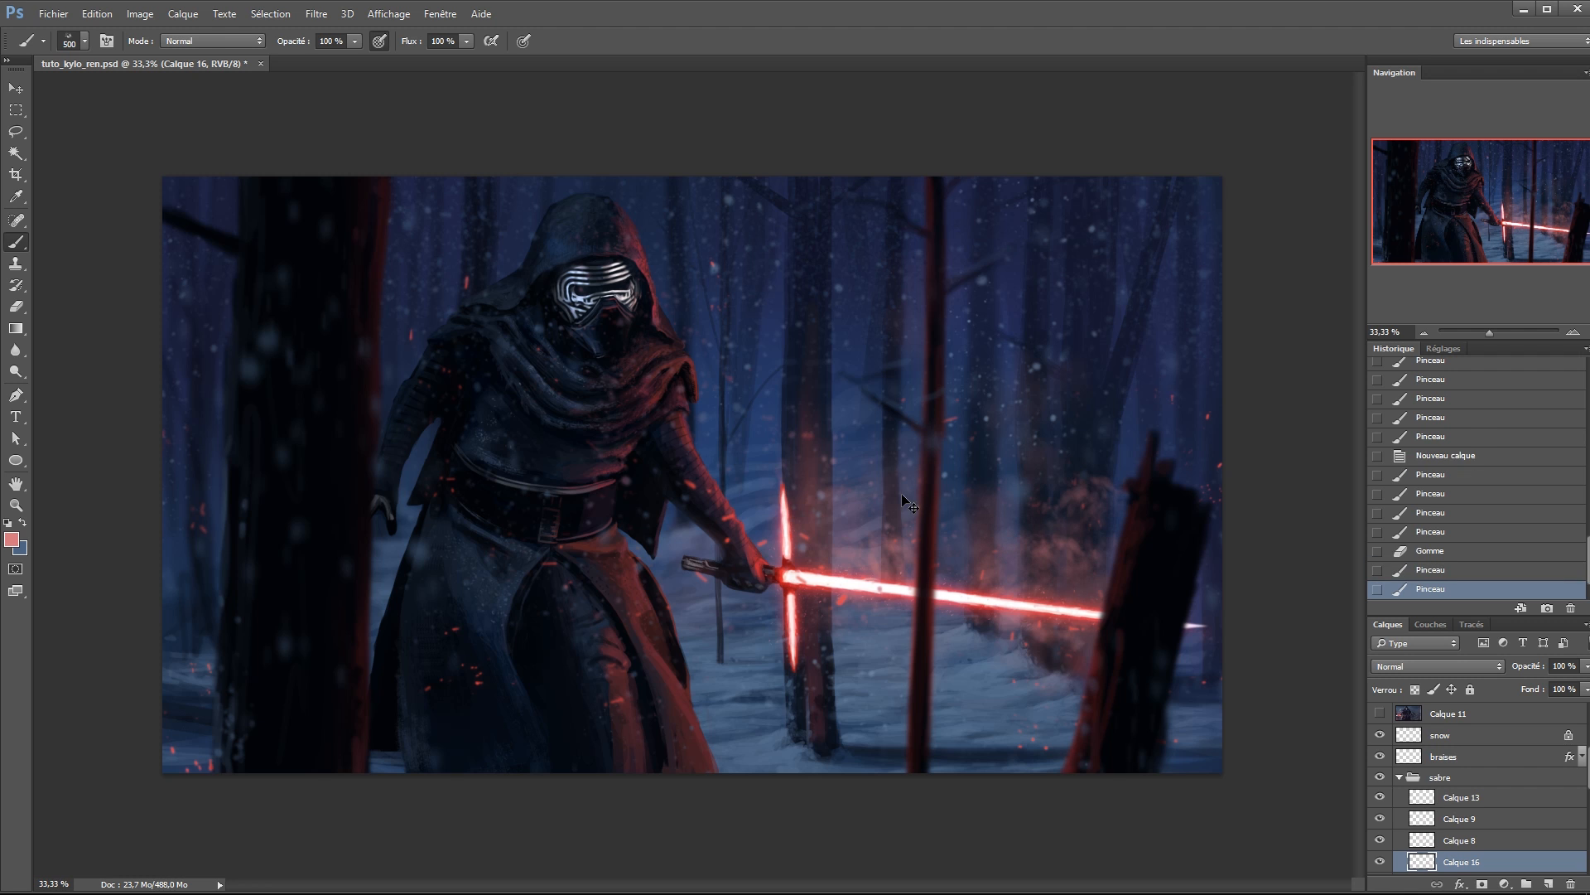
# Fade the upper part of the smoke and the area around the stump with the large soft 595 px eraser.
pyautogui.press('e')
pyautogui.moveTo(1054, 480)
pyautogui.mouseDown()
pyautogui.moveTo(1118, 246)
pyautogui.moveTo(1117, 307)
pyautogui.moveTo(1056, 456)
pyautogui.mouseUp()
pyautogui.click(1055, 456)
pyautogui.click(1174, 429)
pyautogui.click(1180, 445)
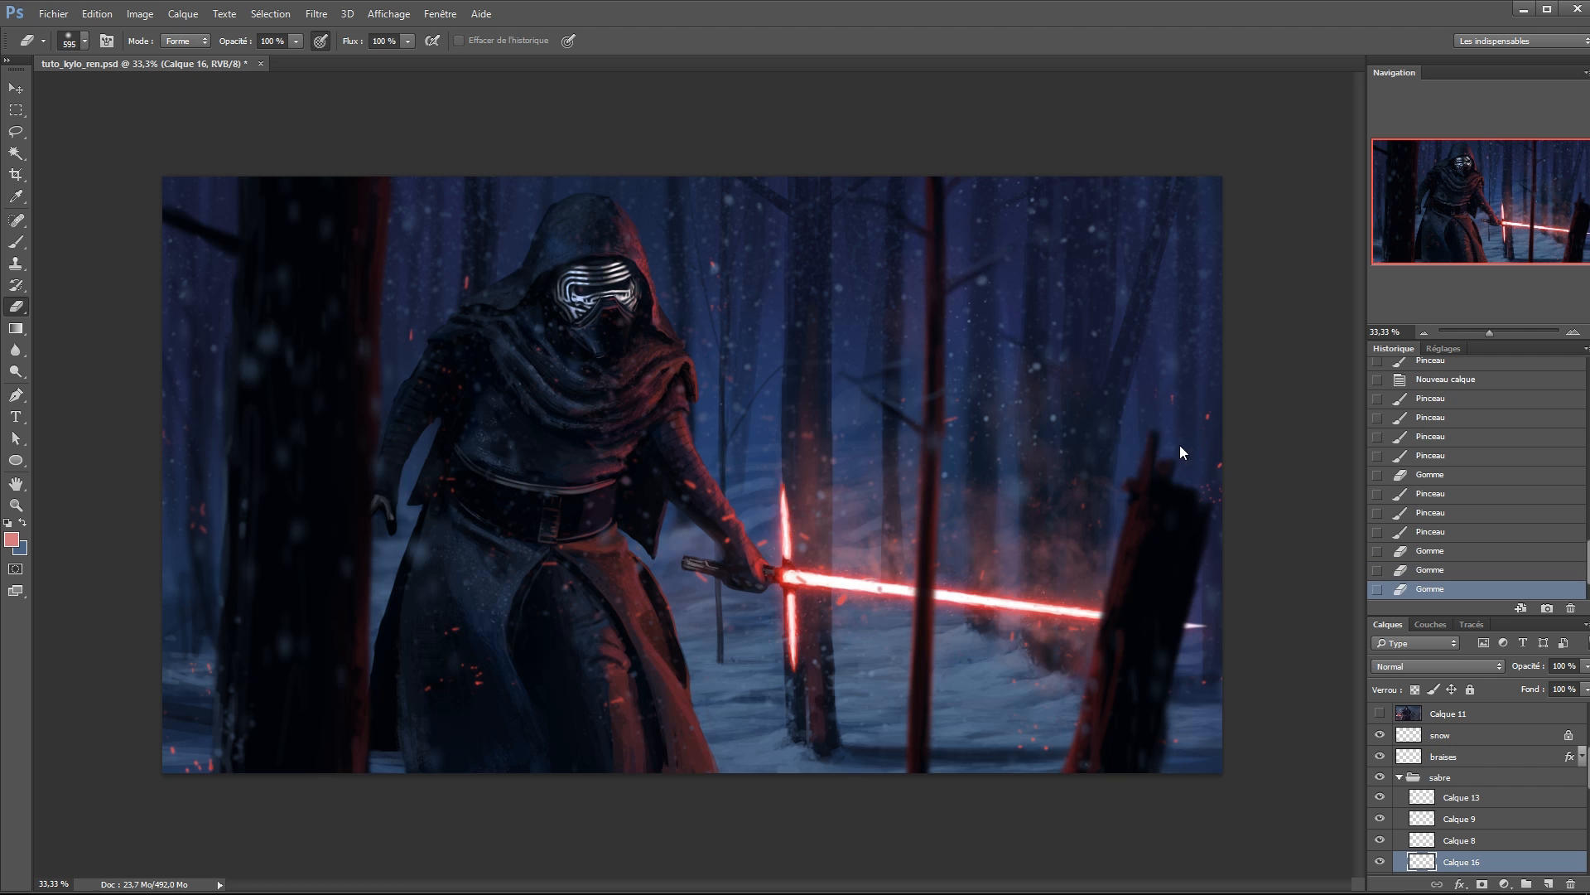
# Merge the smoke layer down into the détails layer and save the document.
pyautogui.press('v')
pyautogui.hotkey('ctrl', 'e')
pyautogui.scroll(-1, 1500, 780)
pyautogui.hotkey('ctrl', 's')
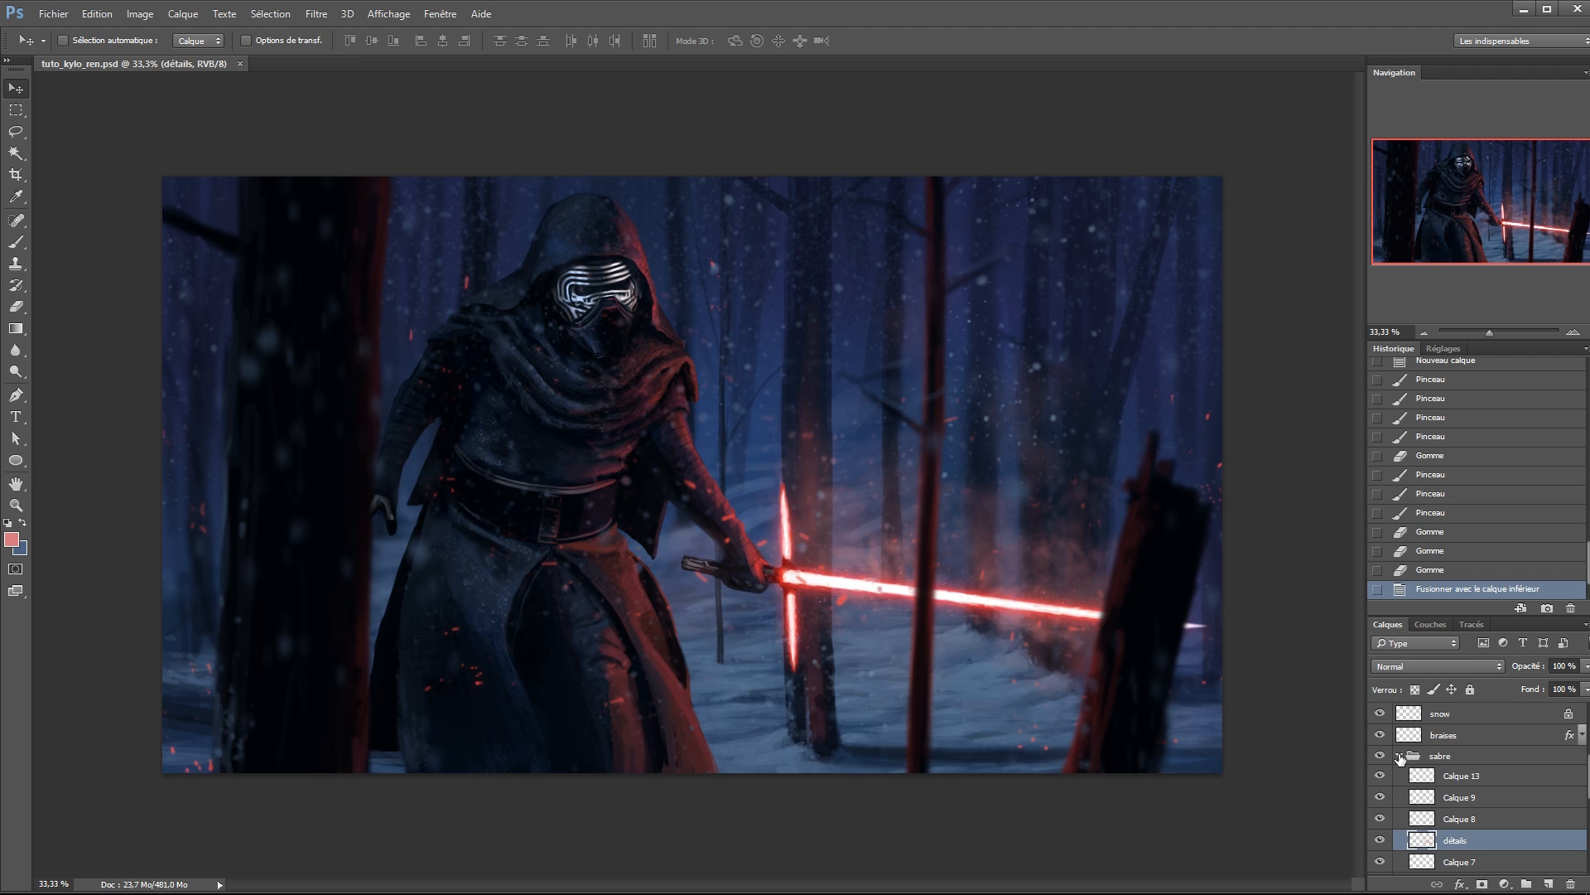
# Collapse the sabre group and select the premier plan layer.
pyautogui.click(1400, 757)
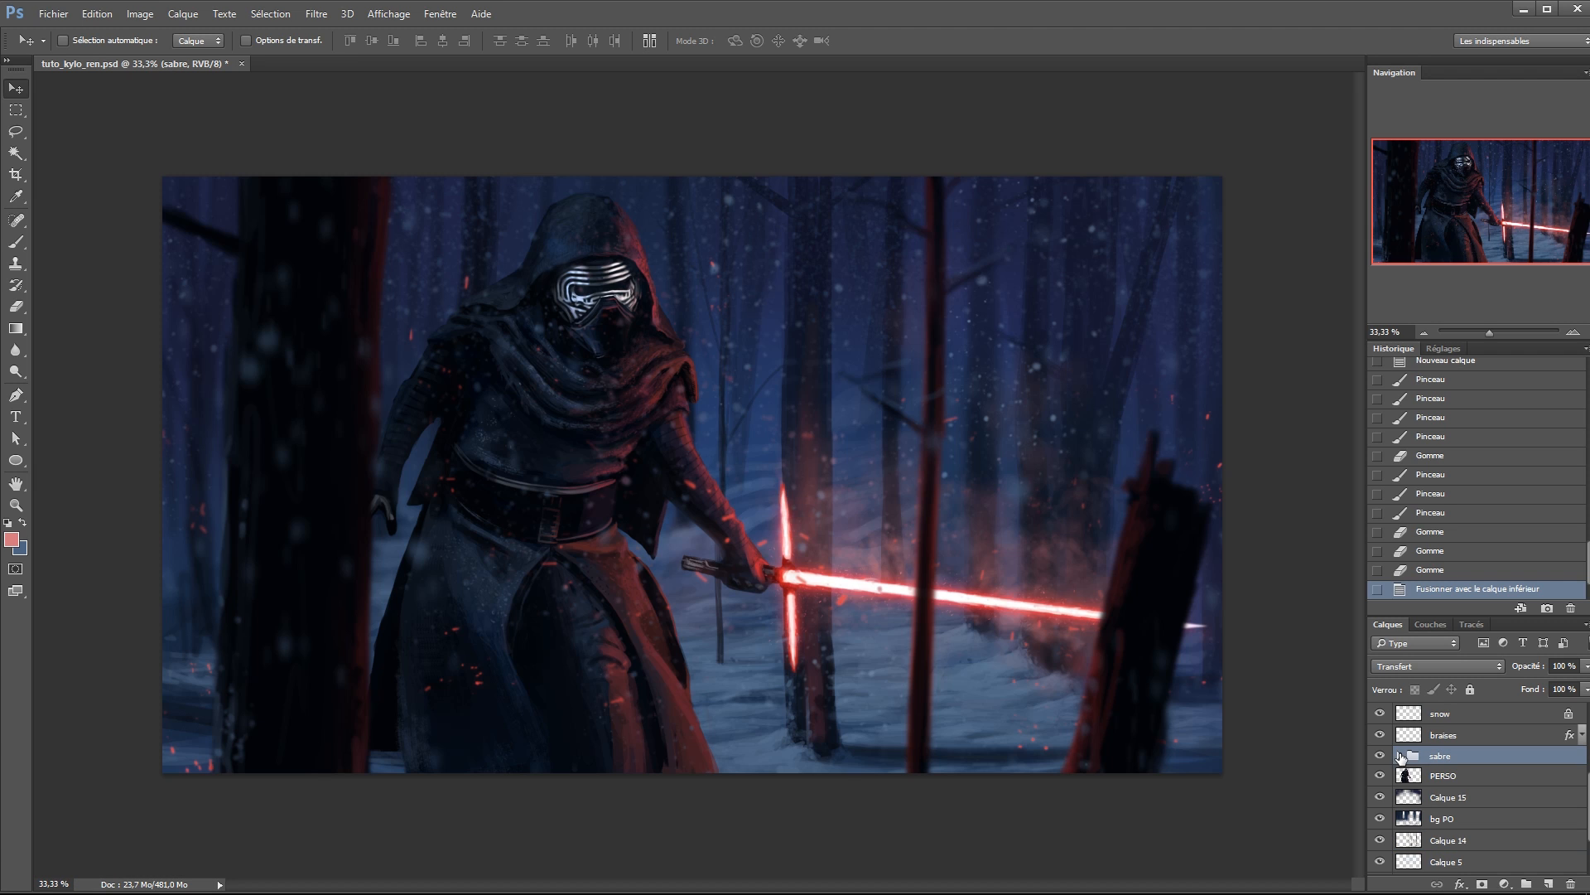
pyautogui.click(1411, 756)
pyautogui.scroll(2, 1414, 766)
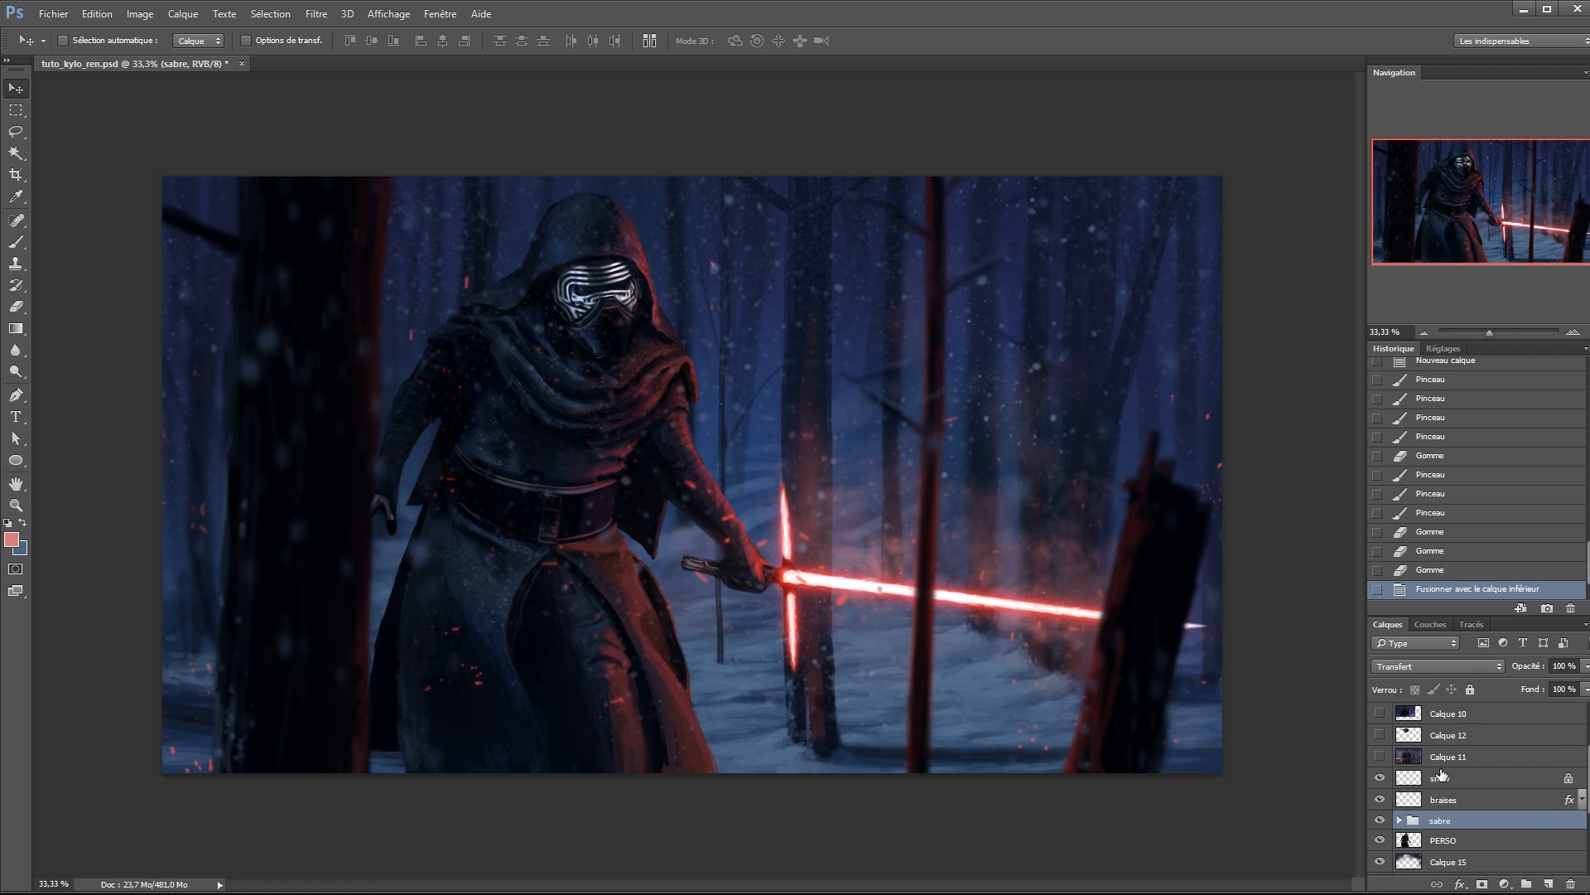
pyautogui.scroll(2, 1451, 771)
pyautogui.click(1456, 740)
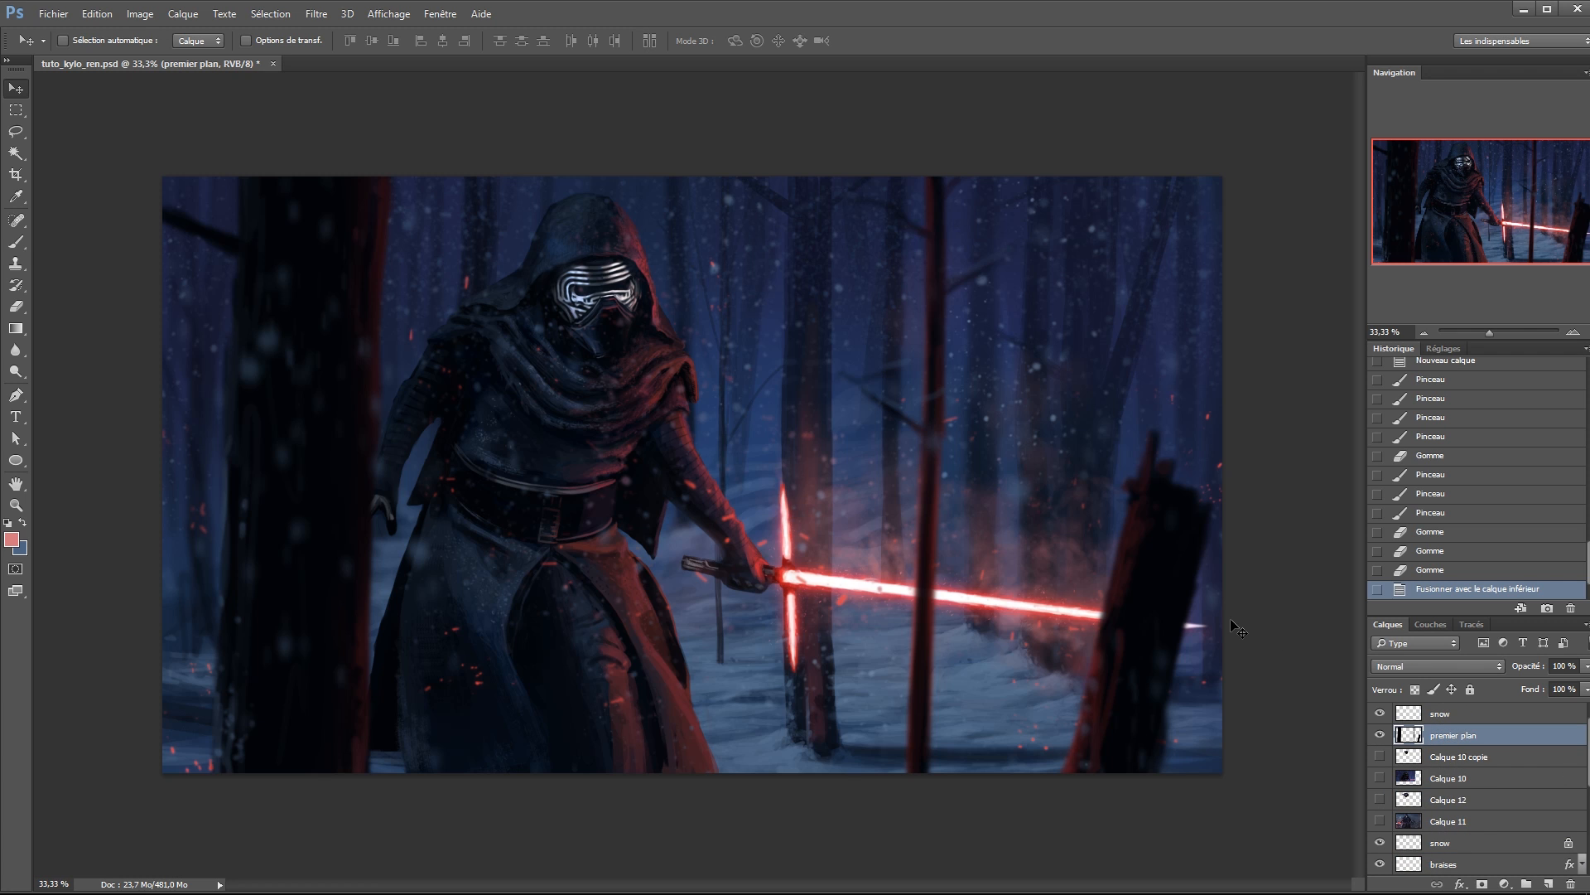
# Paint a dark branch across the painting's upper right corner with a soft round 56 px brush and a colour sampled from the stump.
pyautogui.press('b')
pyautogui.rightClick(939, 323)
pyautogui.click(962, 436)
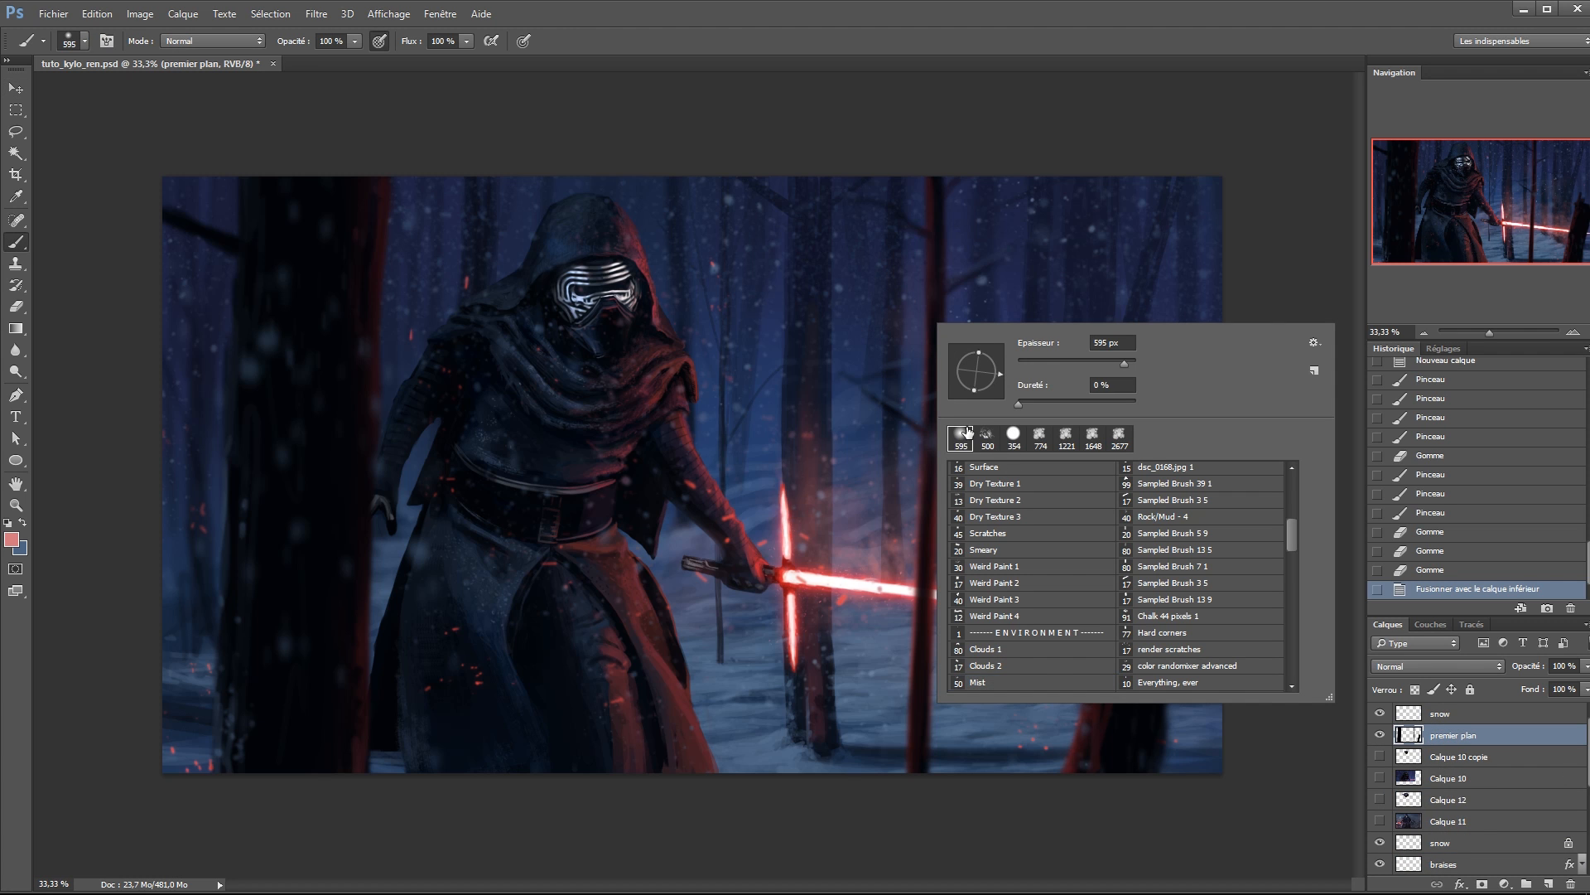
pyautogui.click(1050, 362)
pyautogui.moveTo(978, 177); pyautogui.dragTo(1224, 368)
pyautogui.hotkey('ctrl', 'z')
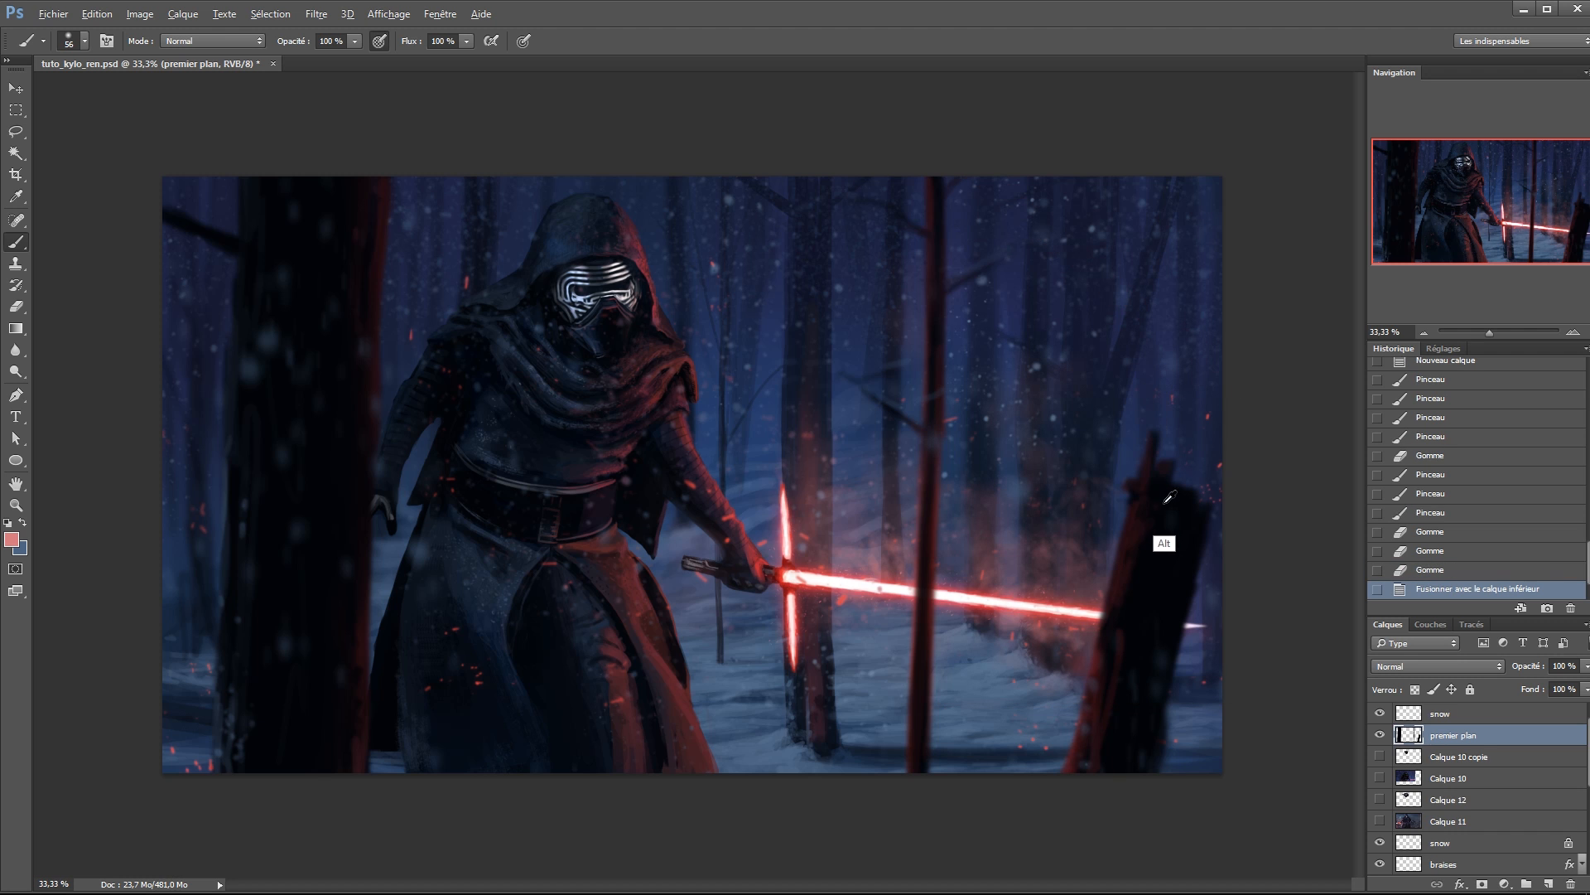
pyautogui.keyDown('alt'); pyautogui.click(1164, 504); pyautogui.keyUp('alt')
pyautogui.rightClick(1068, 338)
pyautogui.click(1174, 417)
pyautogui.press('Return')
pyautogui.moveTo(1106, 175); pyautogui.dragTo(1321, 411)
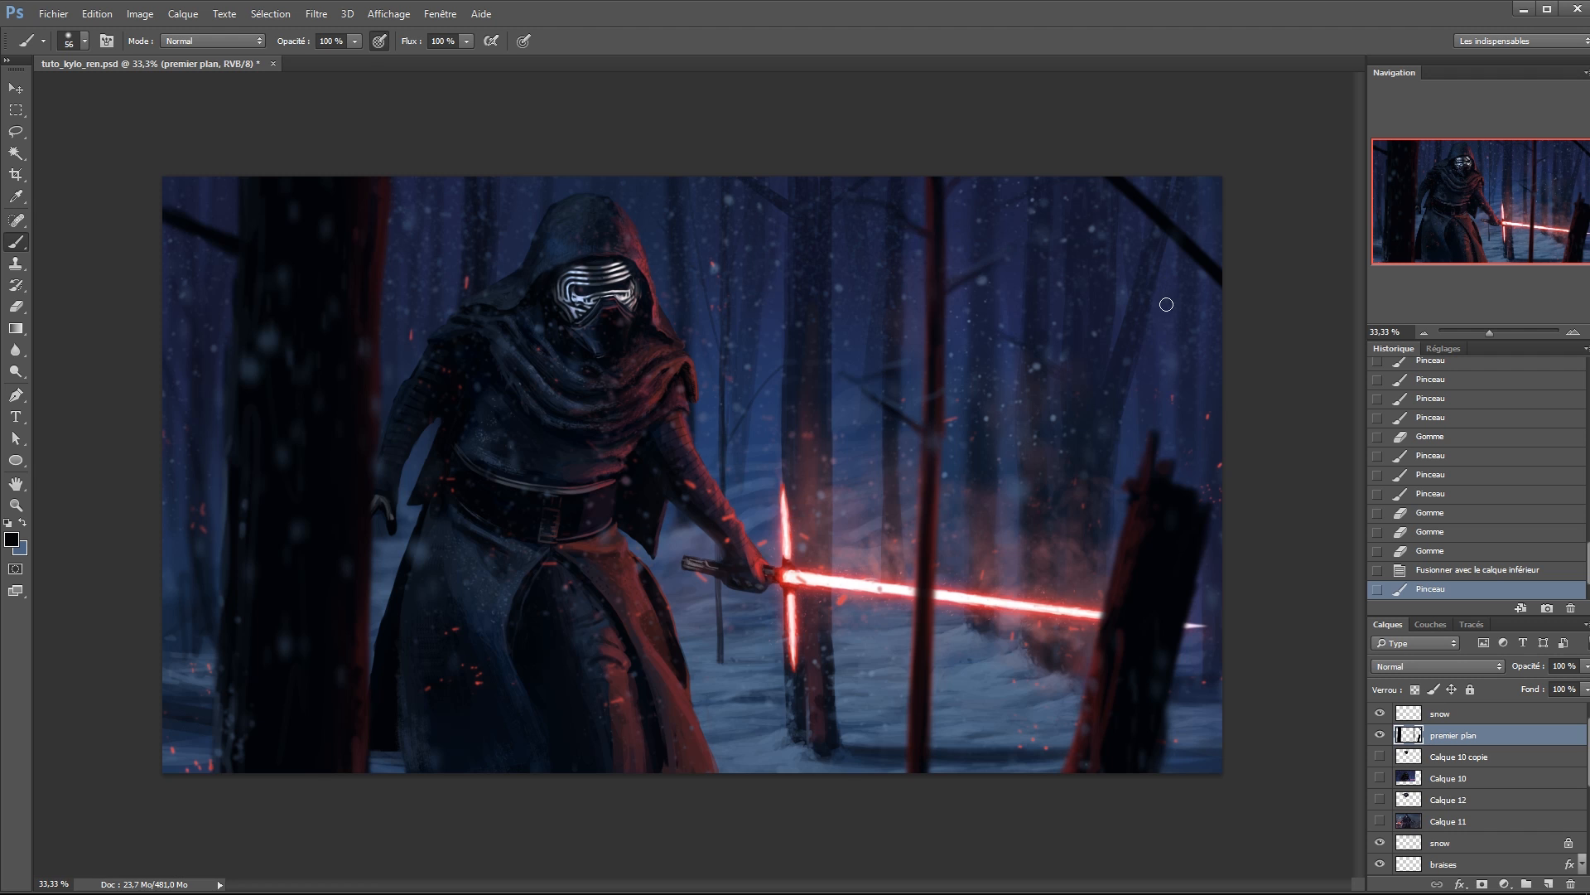
pyautogui.hotkey('ctrl', 's')
# Add thinner side branches to the upper right branch with the brush size reduced to 29 px.
pyautogui.rightClick(1131, 259)
pyautogui.click(1220, 286)
pyautogui.moveTo(1158, 222); pyautogui.dragTo(1085, 176)
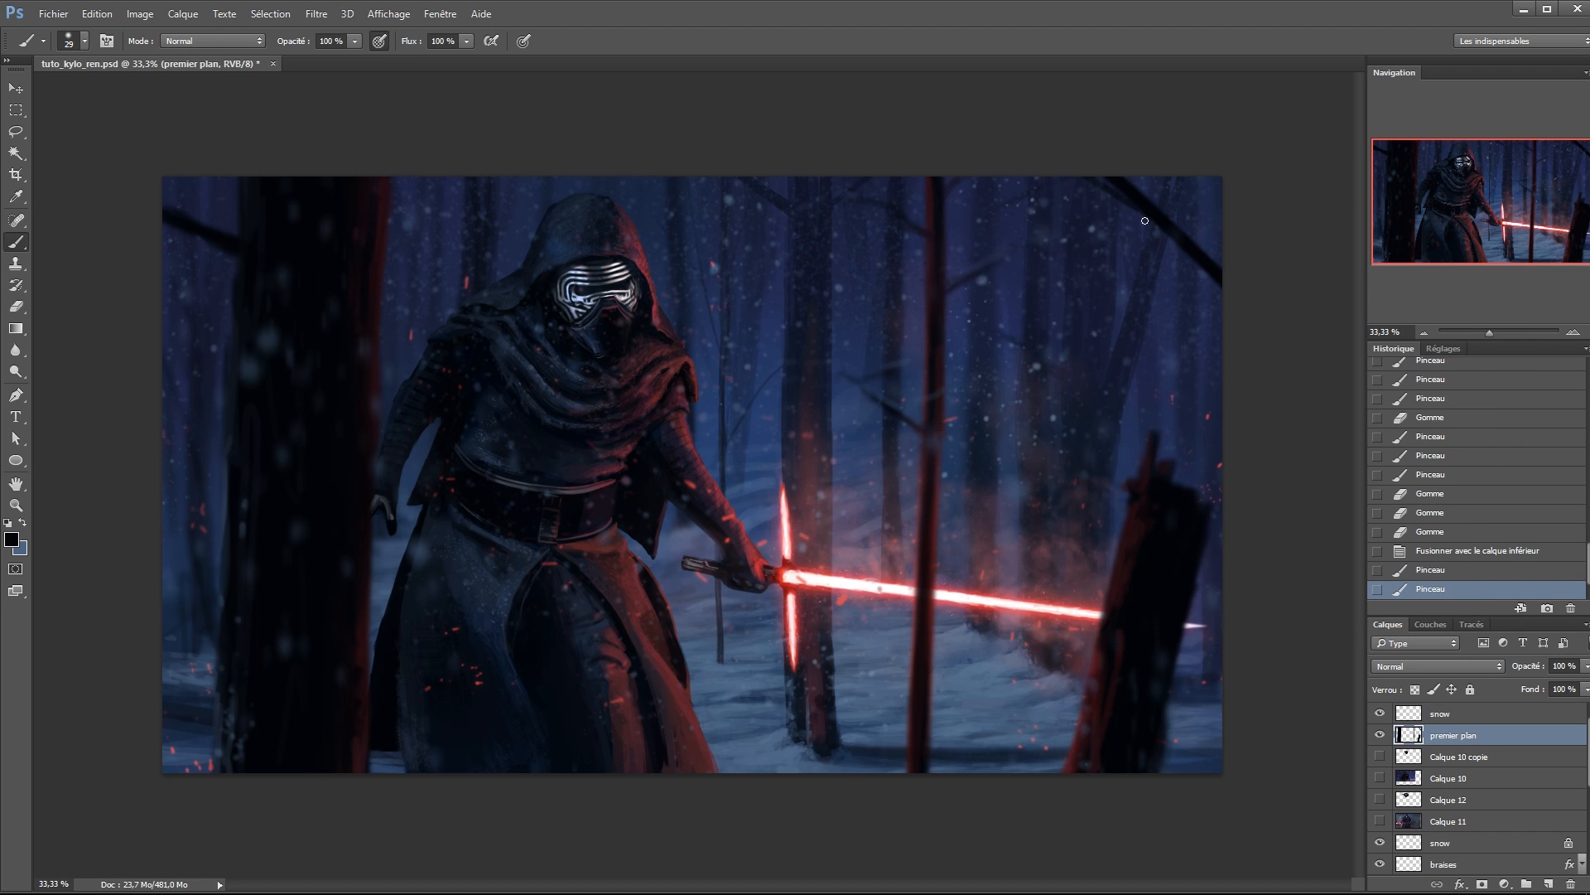
pyautogui.moveTo(1157, 218); pyautogui.dragTo(1178, 231)
pyautogui.click(1177, 233)
pyautogui.keyDown('shift'); pyautogui.click(1226, 321); pyautogui.keyUp('shift')
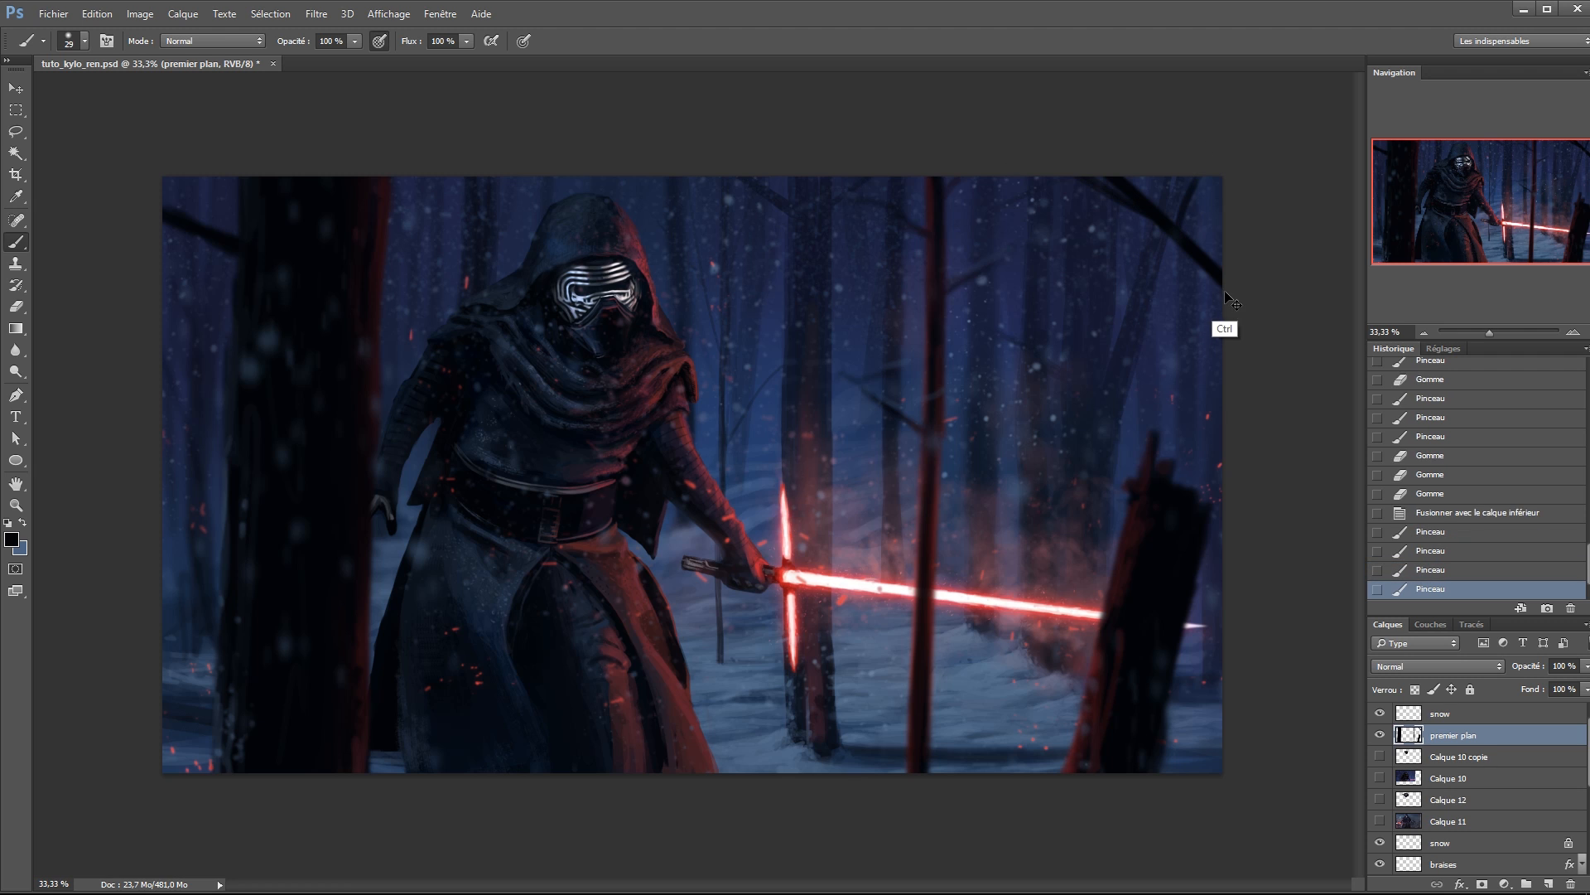
pyautogui.moveTo(1230, 321)
pyautogui.mouseDown()
pyautogui.moveTo(1201, 227)
pyautogui.moveTo(1196, 247)
pyautogui.moveTo(1186, 53)
pyautogui.mouseUp()
# Paint dark foreground branches in the painting's lower right corner.
pyautogui.moveTo(1165, 738); pyautogui.dragTo(1342, 582)
pyautogui.moveTo(1180, 772); pyautogui.dragTo(1260, 667)
pyautogui.moveTo(1229, 720)
pyautogui.mouseDown()
pyautogui.moveTo(1189, 802)
pyautogui.moveTo(1170, 803)
pyautogui.moveTo(1203, 758)
pyautogui.mouseUp()
# Select the lower right branches with the Lasso, apply a Gaussian Blur to them and deselect.
pyautogui.press('l')
pyautogui.click(317, 14)
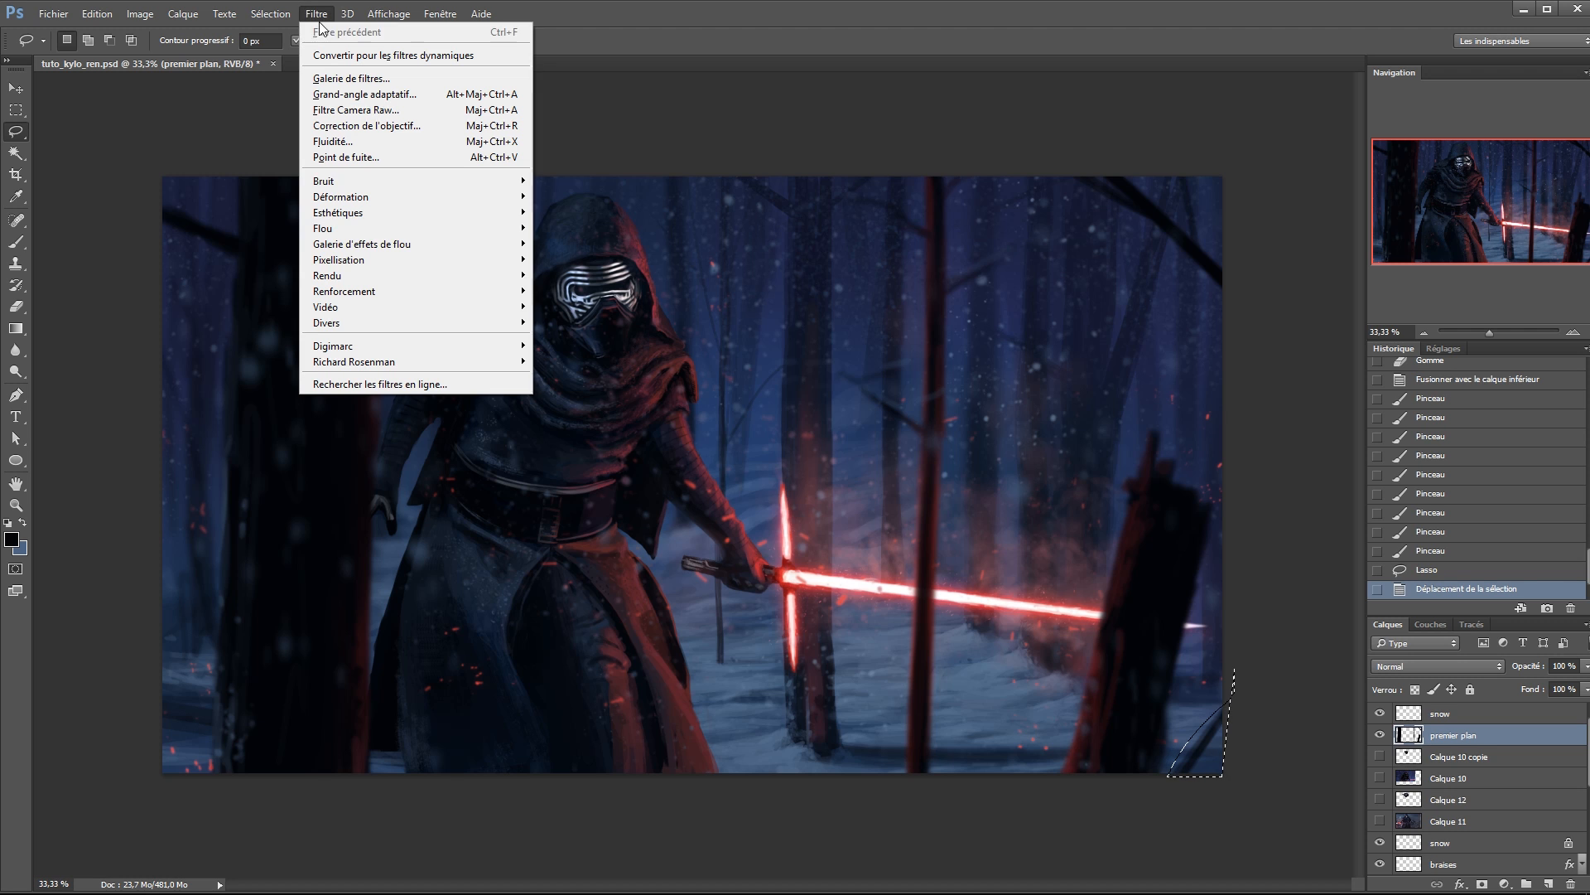
pyautogui.moveTo(343, 229)
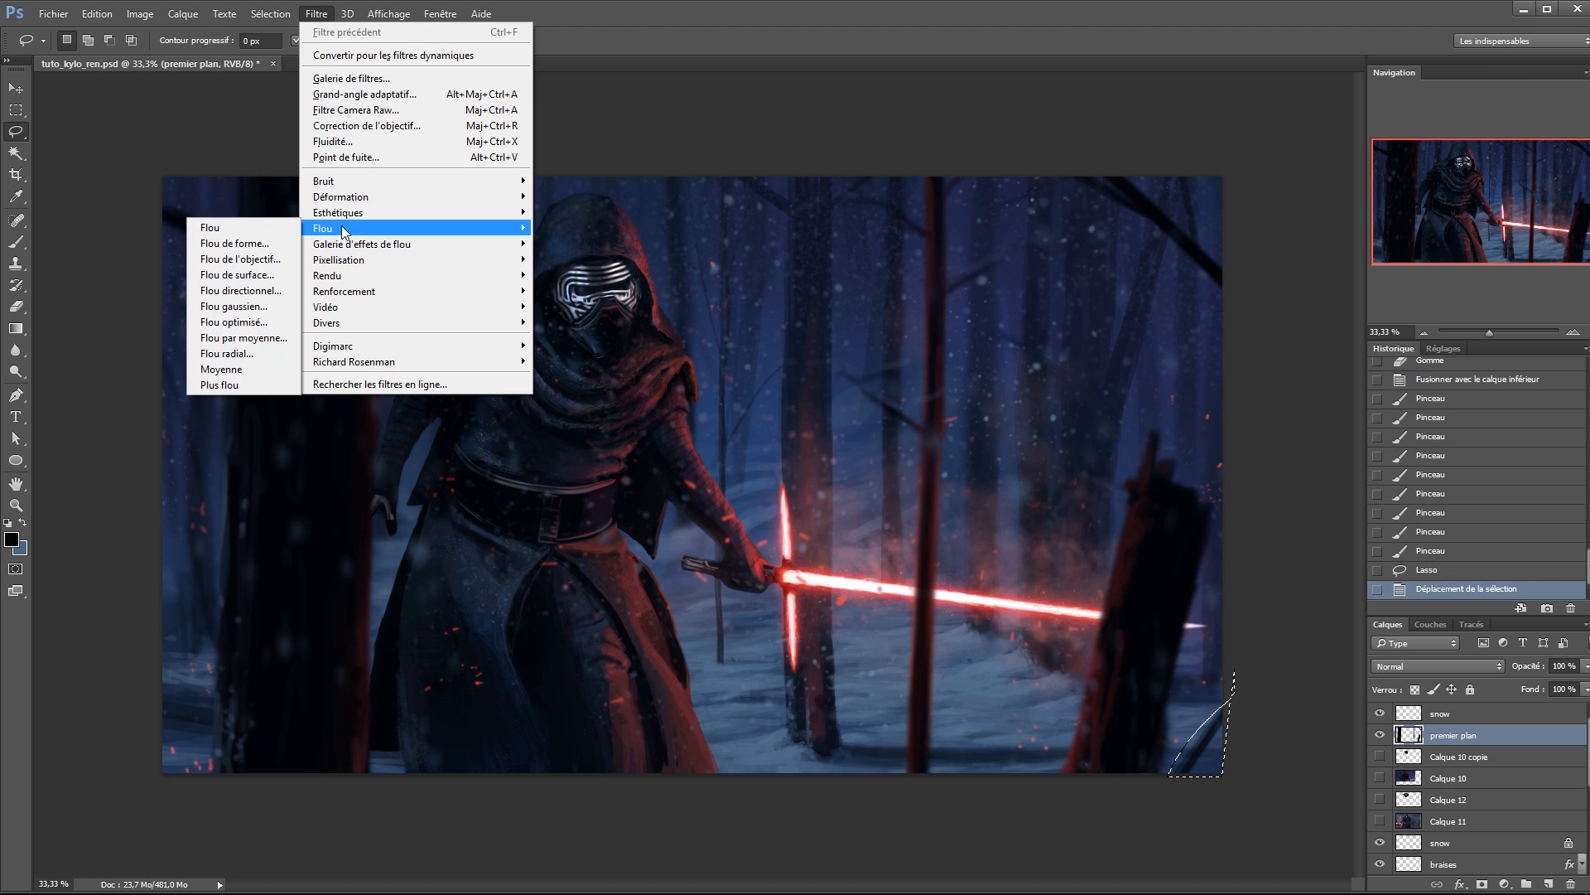
pyautogui.click(233, 306)
pyautogui.press('Return')
pyautogui.hotkey('ctrl', 'd')
# Paint dark foreground branches along the painting's lower edge and in its lower left corner beside the large tree.
pyautogui.press('b')
pyautogui.moveTo(453, 776)
pyautogui.mouseDown()
pyautogui.moveTo(395, 733)
pyautogui.moveTo(517, 797)
pyautogui.mouseUp()
pyautogui.moveTo(388, 736); pyautogui.dragTo(505, 770)
pyautogui.moveTo(447, 737); pyautogui.dragTo(573, 783)
pyautogui.moveTo(166, 704); pyautogui.dragTo(219, 766)
pyautogui.moveTo(170, 713); pyautogui.dragTo(217, 762)
pyautogui.moveTo(178, 720)
pyautogui.mouseDown()
pyautogui.moveTo(247, 790)
pyautogui.moveTo(207, 756)
pyautogui.mouseUp()
pyautogui.moveTo(166, 737); pyautogui.dragTo(202, 754)
pyautogui.moveTo(170, 733); pyautogui.dragTo(207, 758)
pyautogui.moveTo(166, 622); pyautogui.dragTo(237, 783)
# Add thin 19 px twigs beside the large foreground tree, in the lower right corner and on the broken stump.
pyautogui.rightClick(322, 745)
pyautogui.moveTo(166, 573); pyautogui.dragTo(226, 729)
pyautogui.moveTo(1216, 694); pyautogui.dragTo(1197, 739)
pyautogui.moveTo(1193, 599); pyautogui.dragTo(1212, 603)
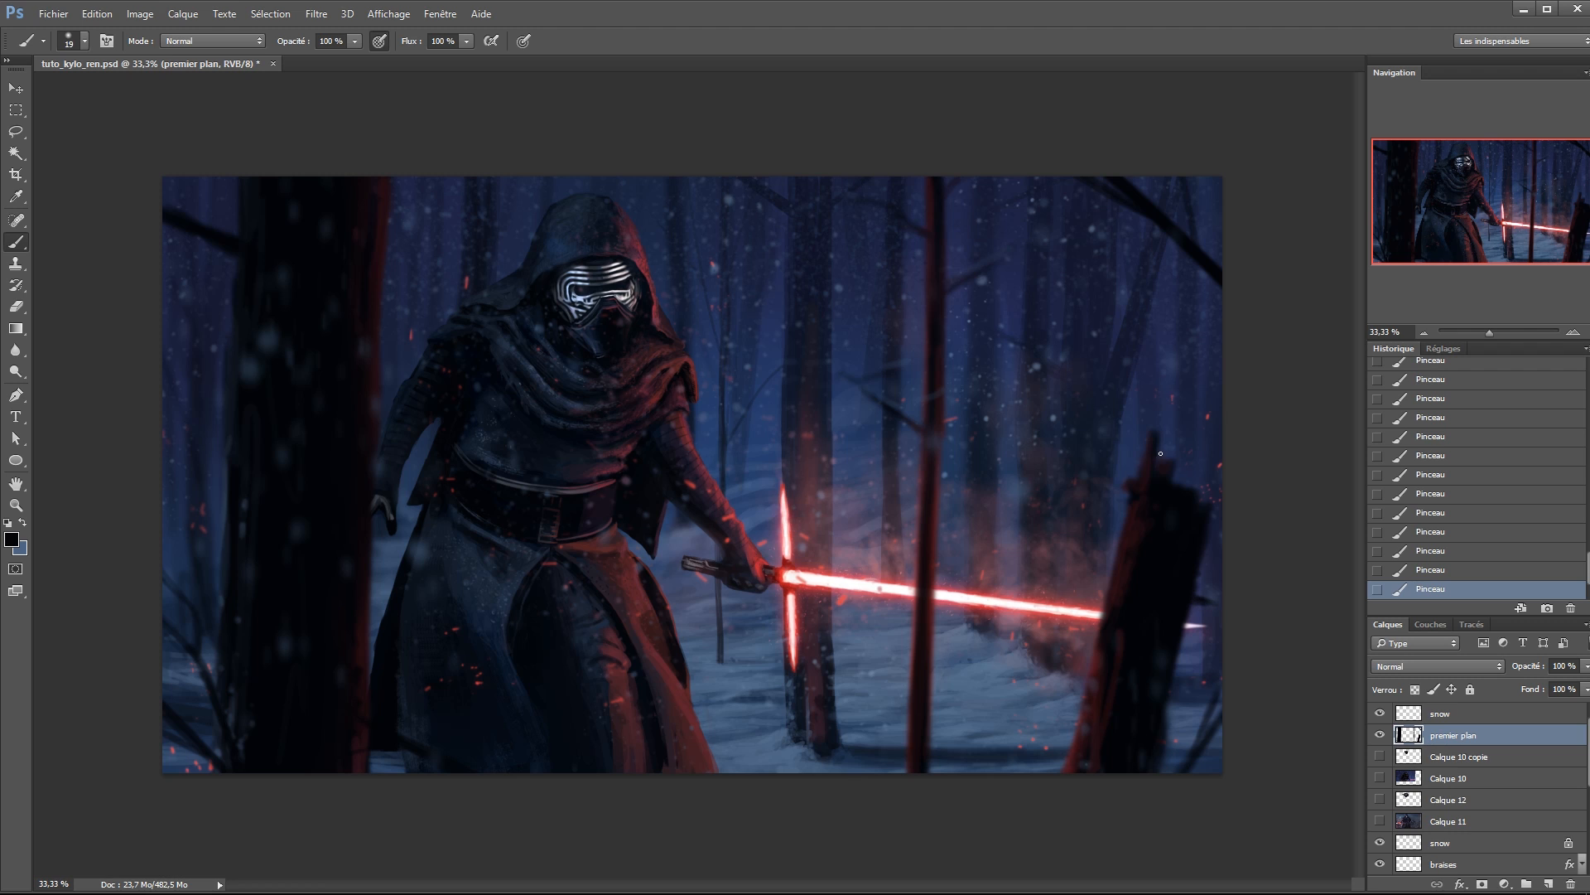
# Paint thin dark branches reaching in from the painting's upper edge, at its right and across the middle trees.
pyautogui.moveTo(1164, 177); pyautogui.dragTo(1190, 235)
pyautogui.moveTo(734, 177); pyautogui.dragTo(780, 225)
pyautogui.moveTo(778, 222)
pyautogui.mouseDown()
pyautogui.moveTo(926, 253)
pyautogui.moveTo(931, 232)
pyautogui.mouseUp()
pyautogui.moveTo(769, 225)
pyautogui.mouseDown()
pyautogui.moveTo(782, 251)
pyautogui.moveTo(744, 255)
pyautogui.mouseUp()
pyautogui.moveTo(946, 229)
pyautogui.mouseDown()
pyautogui.moveTo(1001, 242)
pyautogui.moveTo(954, 257)
pyautogui.mouseUp()
pyautogui.moveTo(782, 249)
pyautogui.mouseDown()
pyautogui.moveTo(855, 266)
pyautogui.moveTo(719, 243)
pyautogui.mouseUp()
pyautogui.moveTo(755, 200); pyautogui.dragTo(797, 221)
pyautogui.press('x')
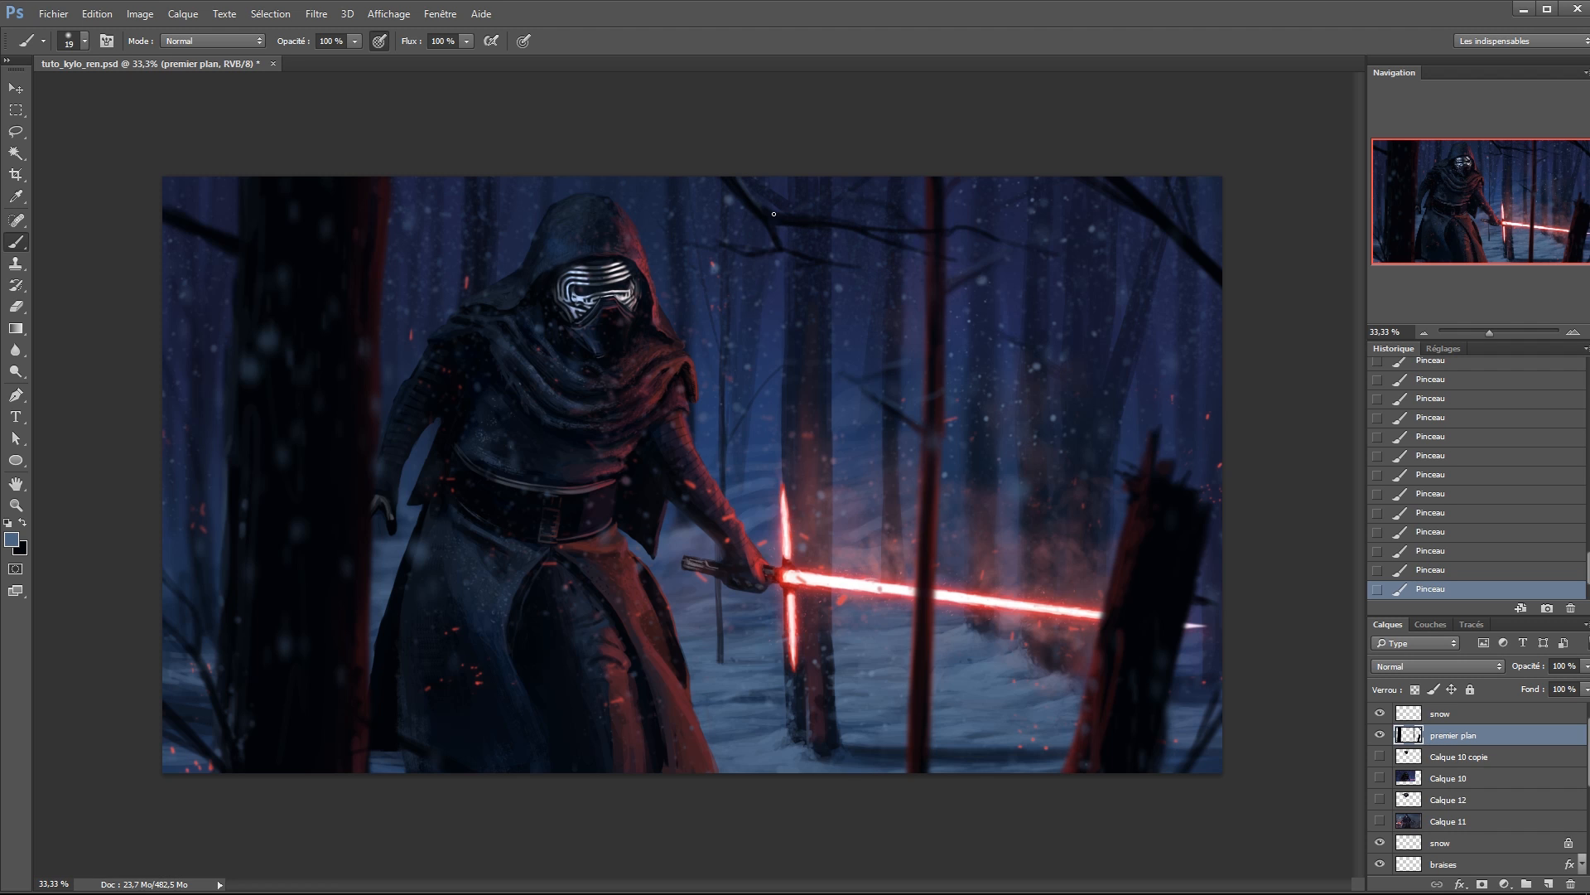
# Paint faint blue-grey highlights on the broken stump with a 22 px brush at 30% opacity.
pyautogui.moveTo(1151, 525); pyautogui.dragTo(1173, 487)
pyautogui.press('3')
pyautogui.rightClick(1192, 554)
pyautogui.click(1280, 553)
pyautogui.press('Return')
pyautogui.moveTo(1185, 474)
pyautogui.mouseDown()
pyautogui.moveTo(1157, 584)
pyautogui.moveTo(1152, 532)
pyautogui.moveTo(1125, 596)
pyautogui.mouseUp()
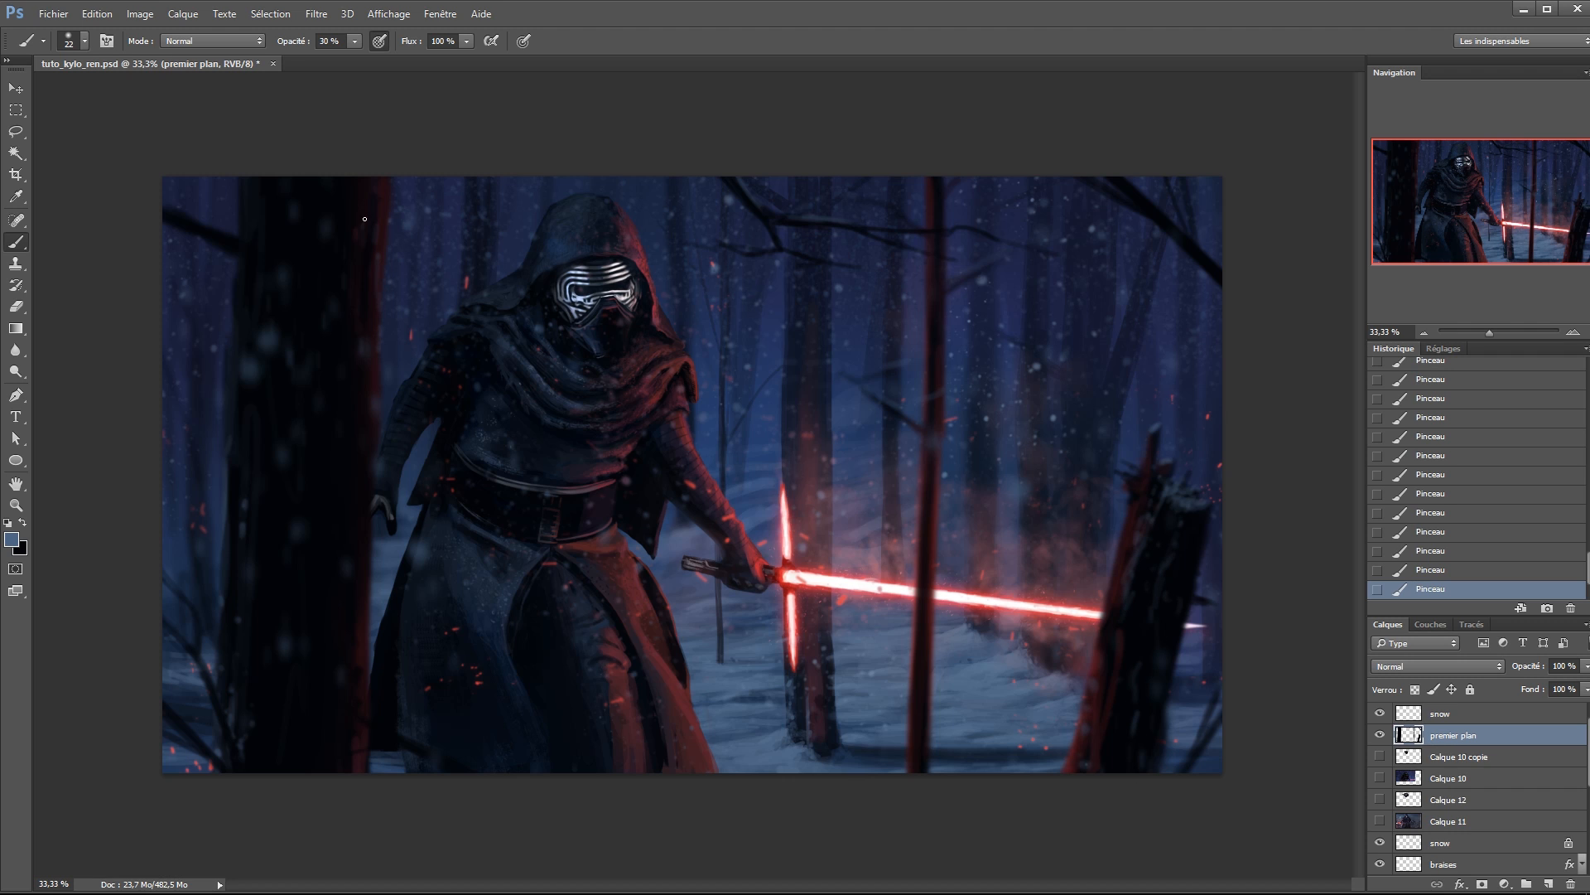
# Paint faint bark highlights along the large foreground tree and on the branches near the painting's upper edge.
pyautogui.moveTo(229, 473)
pyautogui.mouseDown()
pyautogui.moveTo(229, 547)
pyautogui.moveTo(234, 459)
pyautogui.moveTo(236, 687)
pyautogui.mouseUp()
pyautogui.moveTo(249, 625); pyautogui.dragTo(232, 590)
pyautogui.moveTo(227, 714); pyautogui.dragTo(225, 746)
pyautogui.moveTo(245, 352); pyautogui.dragTo(248, 278)
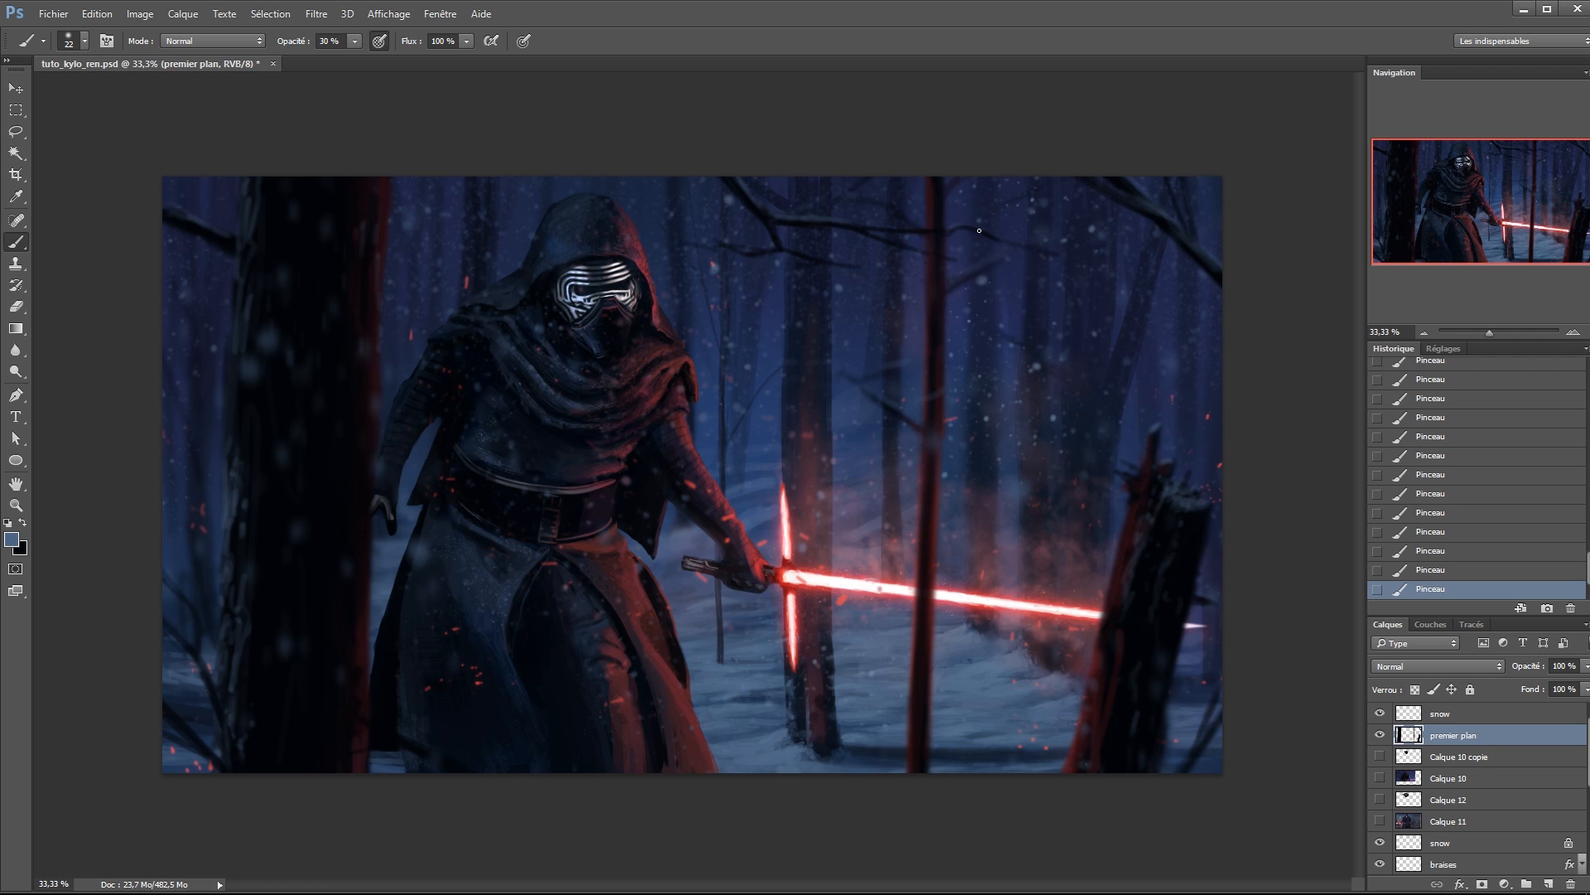
pyautogui.press('x')
pyautogui.press('x')
pyautogui.press('x')
pyautogui.press('x')
pyautogui.press('x')
# Lasso the upper branches, reapply the last filter to them, deselect and paint short touch-up strokes beside the hood.
pyautogui.press('e')
pyautogui.press('l')
pyautogui.moveTo(738, 314)
pyautogui.mouseDown()
pyautogui.moveTo(353, 318)
pyautogui.moveTo(1051, 343)
pyautogui.mouseUp()
pyautogui.keyDown('alt'); pyautogui.moveTo(398, 176); pyautogui.dragTo(382, 385); pyautogui.keyUp('alt')
pyautogui.hotkey('ctrl', 'f')
pyautogui.hotkey('ctrl', 'd')
pyautogui.press('e')
pyautogui.press('b')
pyautogui.moveTo(546, 201); pyautogui.dragTo(485, 207)
pyautogui.moveTo(496, 196); pyautogui.dragTo(484, 207)
# Add a new layer directly above the bg PO layer.
pyautogui.press('v')
pyautogui.scroll(-3, 1480, 787)
pyautogui.click(1471, 779)
pyautogui.click(1462, 803)
pyautogui.hotkey('ctrl', 'shift', 'alt', 'n')
# Paint subtle dark and blue strokes across the snowy ground with a 32 px brush at 30% opacity.
pyautogui.press('b')
pyautogui.keyDown('alt'); pyautogui.rightClick(788, 680); pyautogui.keyUp('alt')
pyautogui.click(974, 684)
pyautogui.press('z')
pyautogui.click(925, 674)
pyautogui.click(925, 674)
pyautogui.press('b')
pyautogui.moveTo(892, 643)
pyautogui.mouseDown()
pyautogui.moveTo(792, 571)
pyautogui.moveTo(818, 616)
pyautogui.mouseUp()
pyautogui.moveTo(560, 622); pyautogui.dragTo(596, 623)
pyautogui.moveTo(560, 622); pyautogui.dragTo(745, 620)
pyautogui.moveTo(746, 620); pyautogui.dragTo(787, 617)
pyautogui.moveTo(853, 609); pyautogui.dragTo(895, 603)
pyautogui.press('x')
pyautogui.keyDown('alt'); pyautogui.click(901, 600); pyautogui.keyUp('alt')
pyautogui.moveTo(504, 614); pyautogui.dragTo(543, 619)
pyautogui.press('x')
pyautogui.moveTo(499, 617); pyautogui.dragTo(544, 626)
pyautogui.moveTo(754, 622); pyautogui.dragTo(783, 620)
pyautogui.moveTo(510, 653); pyautogui.dragTo(564, 668)
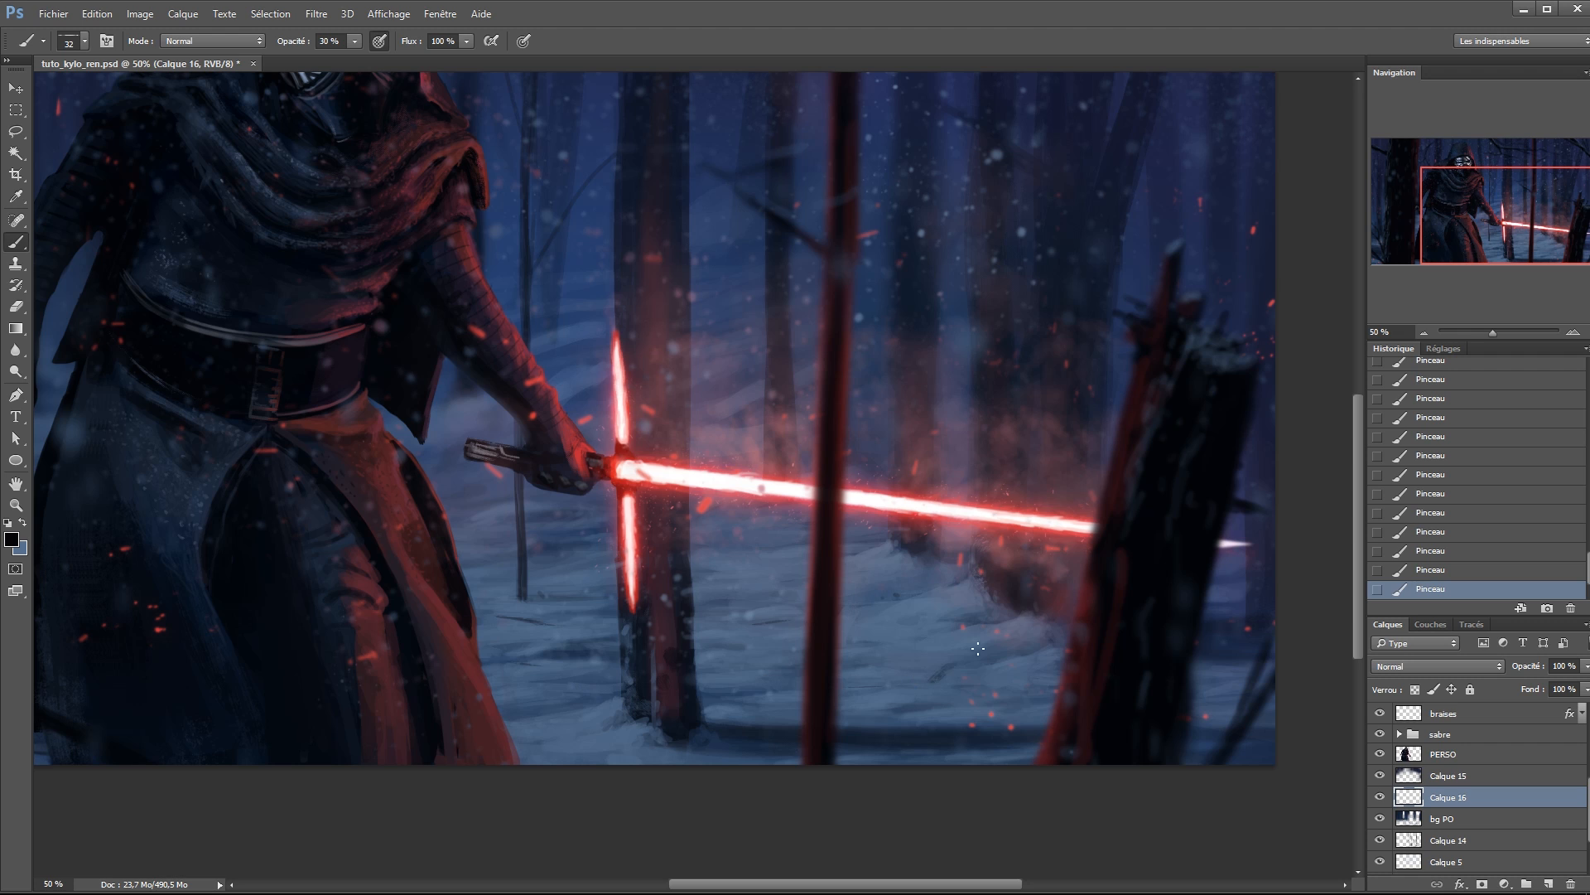
# Paint small dark twigs on the snow beside the robe and around the foot of the tree.
pyautogui.press('l')
pyautogui.moveTo(948, 676)
pyautogui.mouseDown()
pyautogui.moveTo(974, 653)
pyautogui.moveTo(1028, 693)
pyautogui.mouseUp()
pyautogui.press('b')
pyautogui.hotkey('ctrl', 'd')
pyautogui.moveTo(961, 688); pyautogui.dragTo(1006, 692)
pyautogui.moveTo(571, 696)
pyautogui.mouseDown()
pyautogui.moveTo(530, 694)
pyautogui.moveTo(561, 703)
pyautogui.mouseUp()
pyautogui.moveTo(518, 695); pyautogui.dragTo(557, 701)
pyautogui.moveTo(515, 695); pyautogui.dragTo(560, 703)
pyautogui.moveTo(513, 694); pyautogui.dragTo(547, 700)
pyautogui.moveTo(509, 671)
pyautogui.mouseDown()
pyautogui.moveTo(534, 667)
pyautogui.moveTo(510, 669)
pyautogui.moveTo(489, 705)
pyautogui.moveTo(517, 661)
pyautogui.mouseUp()
pyautogui.press('l')
pyautogui.press('b')
pyautogui.hotkey('ctrl', 'd')
pyautogui.moveTo(515, 663)
pyautogui.mouseDown()
pyautogui.moveTo(490, 689)
pyautogui.moveTo(524, 661)
pyautogui.mouseUp()
# Lasso the new twigs, reapply the last filter through its settings and deselect.
pyautogui.press('l')
pyautogui.hotkey('ctrl', 'alt', 'f')
pyautogui.press('Return')
pyautogui.hotkey('ctrl', 'd')
# Paint more dark twigs lying on the snow beside the robe and between the middle trees.
pyautogui.press('b')
pyautogui.moveTo(505, 675); pyautogui.dragTo(541, 669)
pyautogui.press('x')
pyautogui.hotkey('ctrl', 'z')
pyautogui.press('x')
pyautogui.moveTo(721, 584); pyautogui.dragTo(755, 575)
pyautogui.moveTo(741, 578); pyautogui.dragTo(774, 570)
pyautogui.moveTo(738, 646)
pyautogui.mouseDown()
pyautogui.moveTo(717, 645)
pyautogui.moveTo(816, 656)
pyautogui.mouseUp()
pyautogui.moveTo(746, 650); pyautogui.dragTo(823, 656)
pyautogui.moveTo(775, 708); pyautogui.dragTo(870, 738)
# Set the brush to 5 px and add finer offshoots to the branches lying on the snow.
pyautogui.rightClick(892, 582)
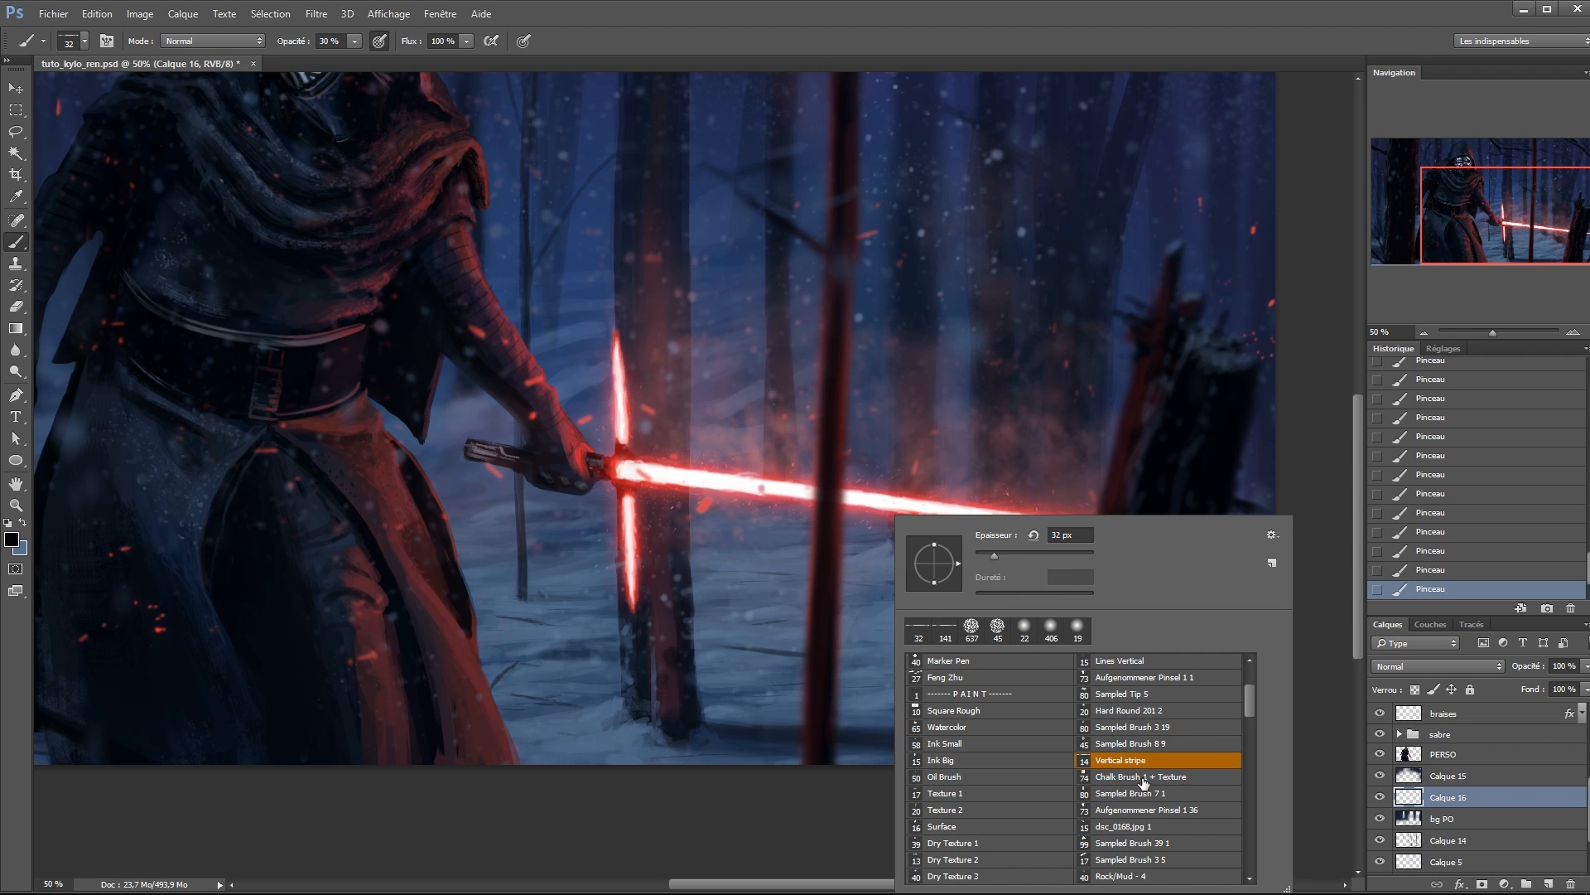
pyautogui.moveTo(981, 553); pyautogui.dragTo(978, 555)
pyautogui.write('5')
pyautogui.press('Return')
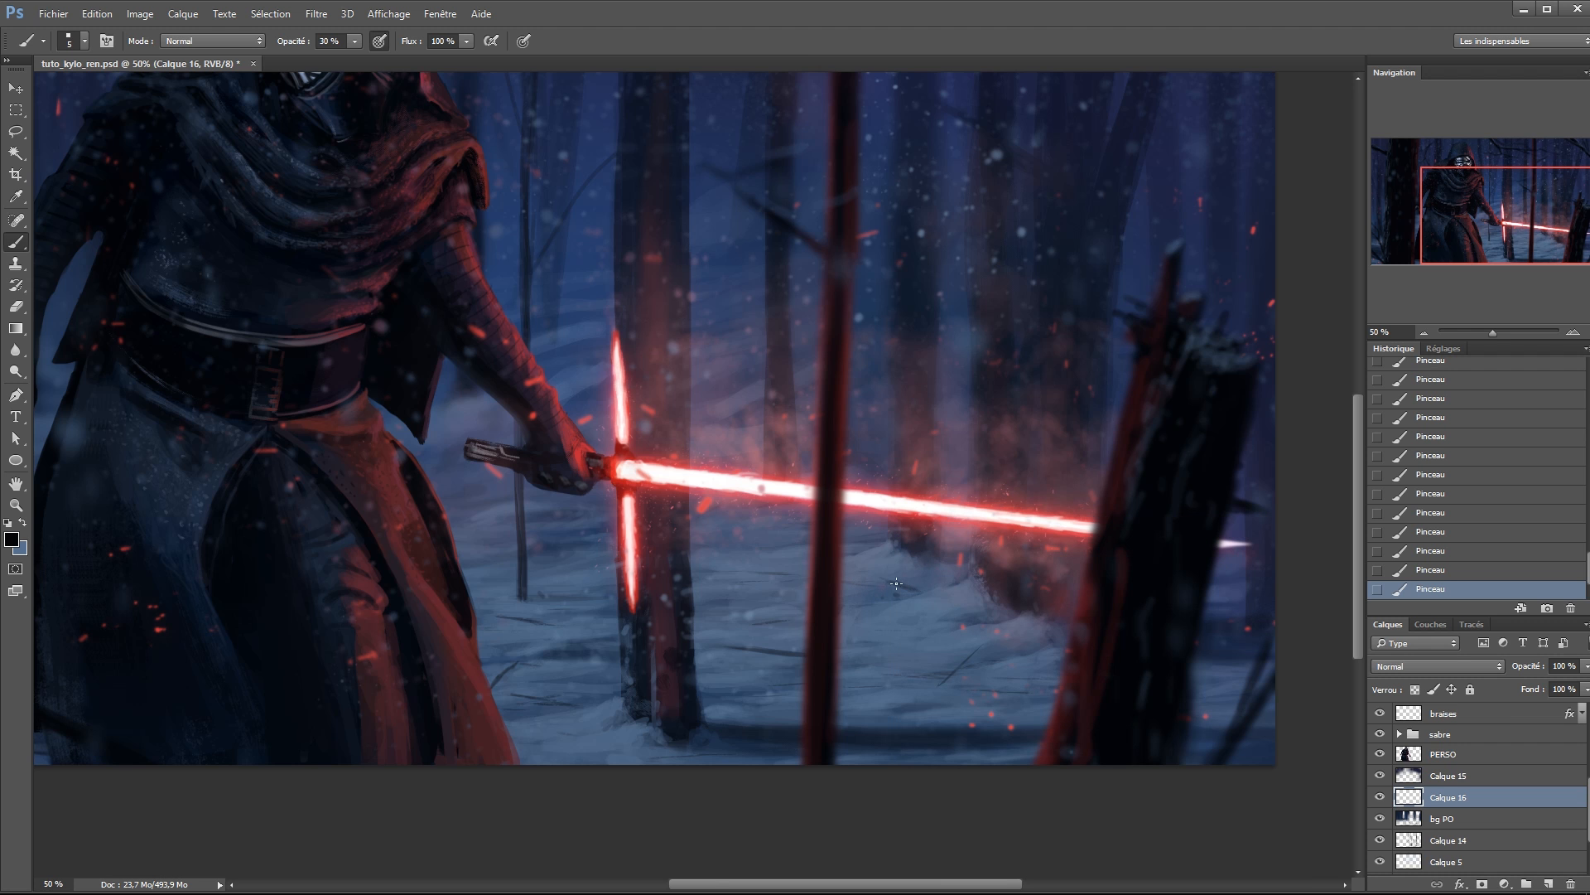
pyautogui.scroll(2, 897, 572)
pyautogui.press('x')
pyautogui.press('x')
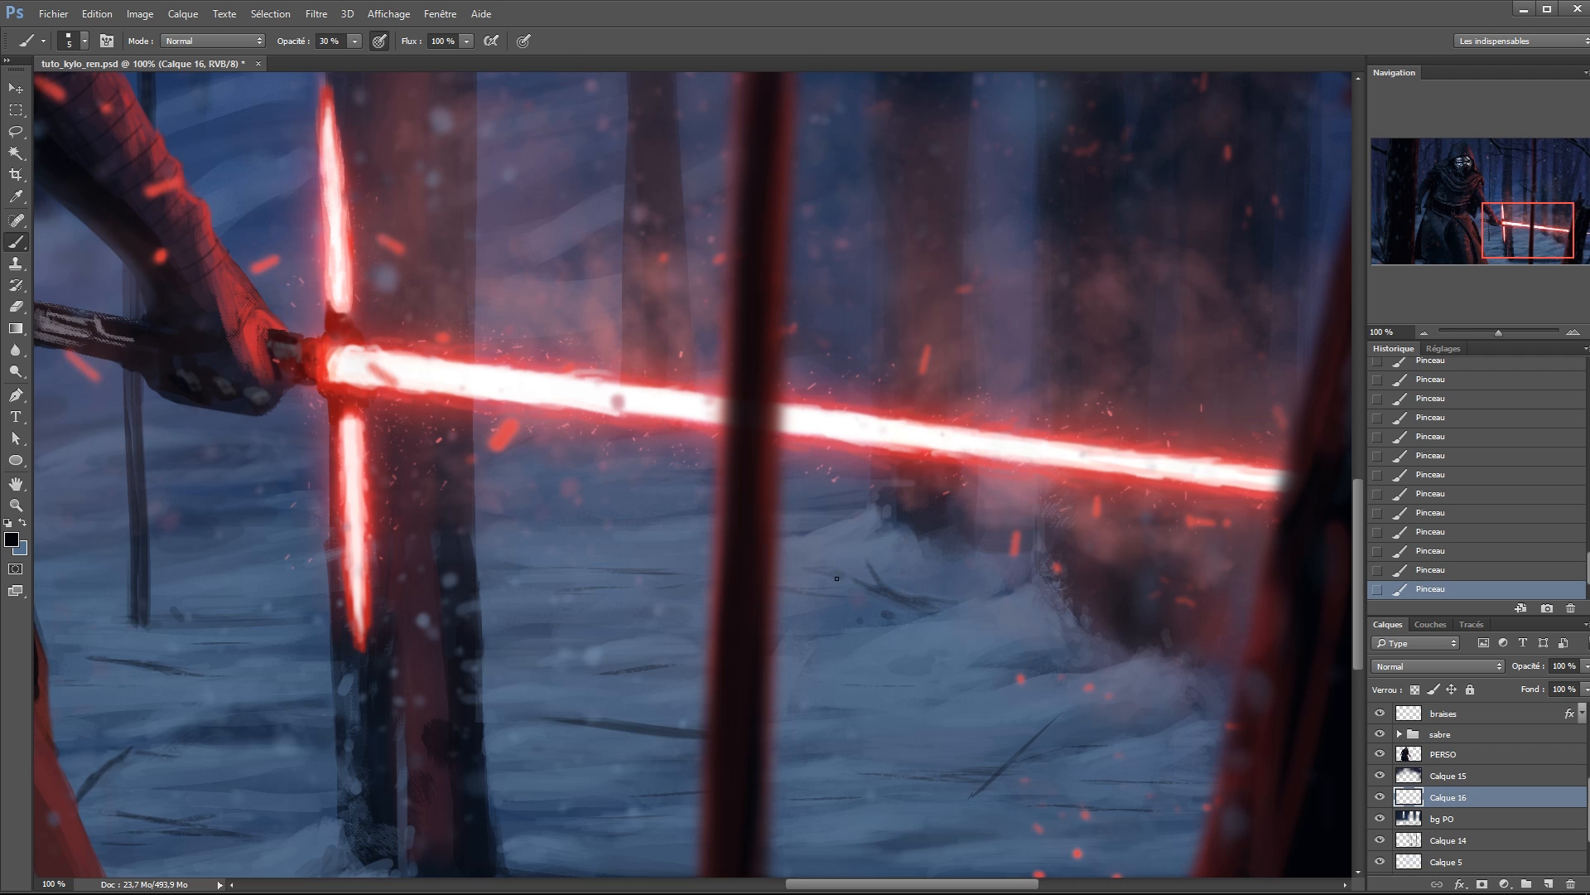
pyautogui.press('x')
pyautogui.press('x')
pyautogui.press('x')
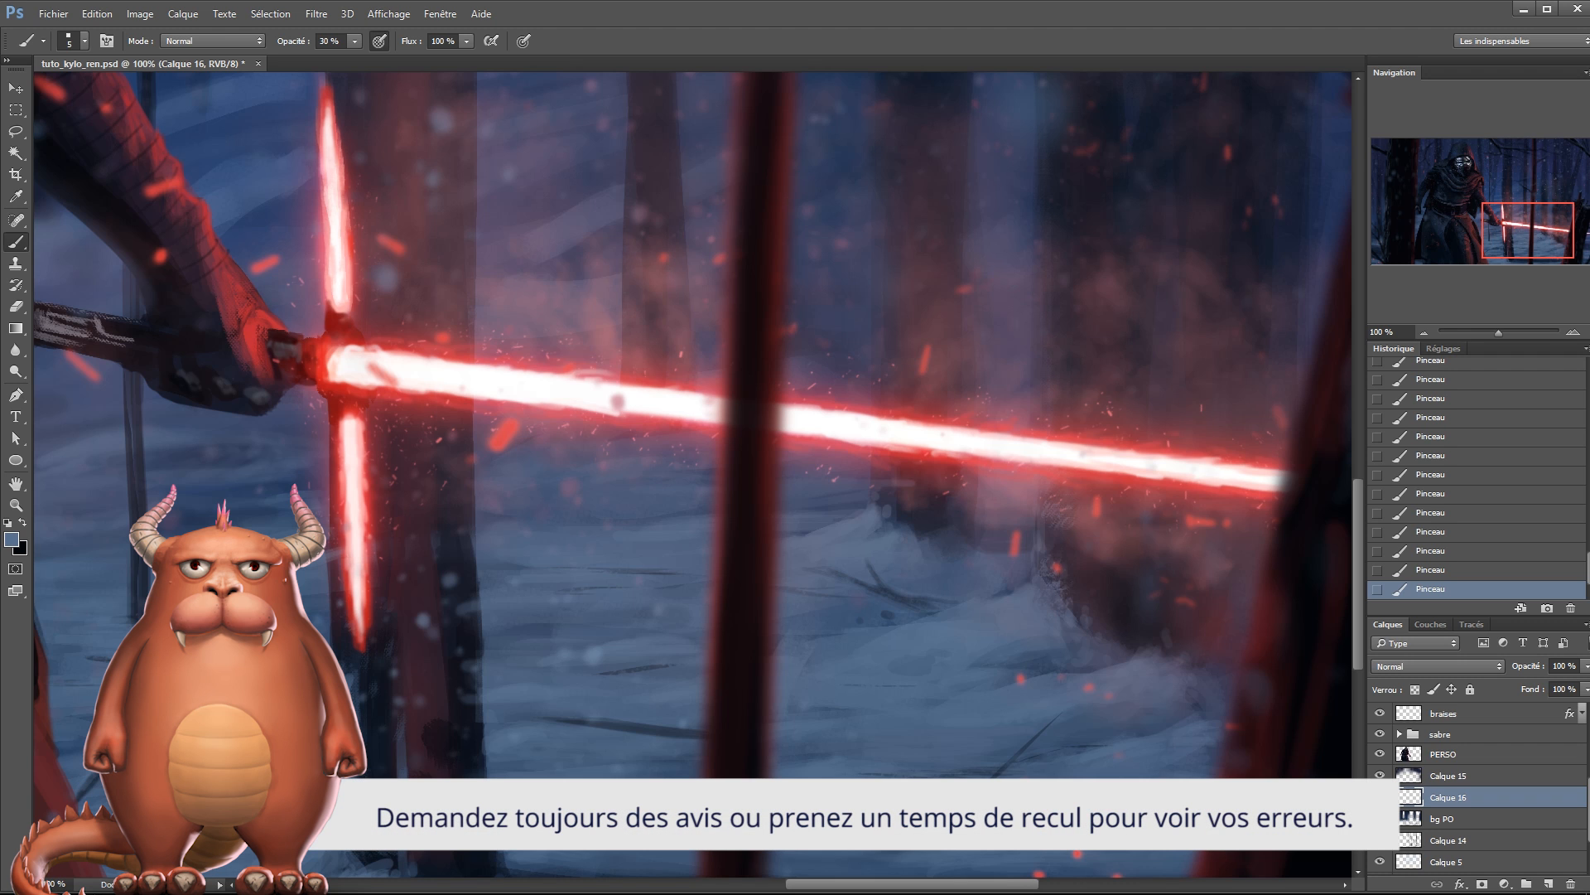
pyautogui.press('x')
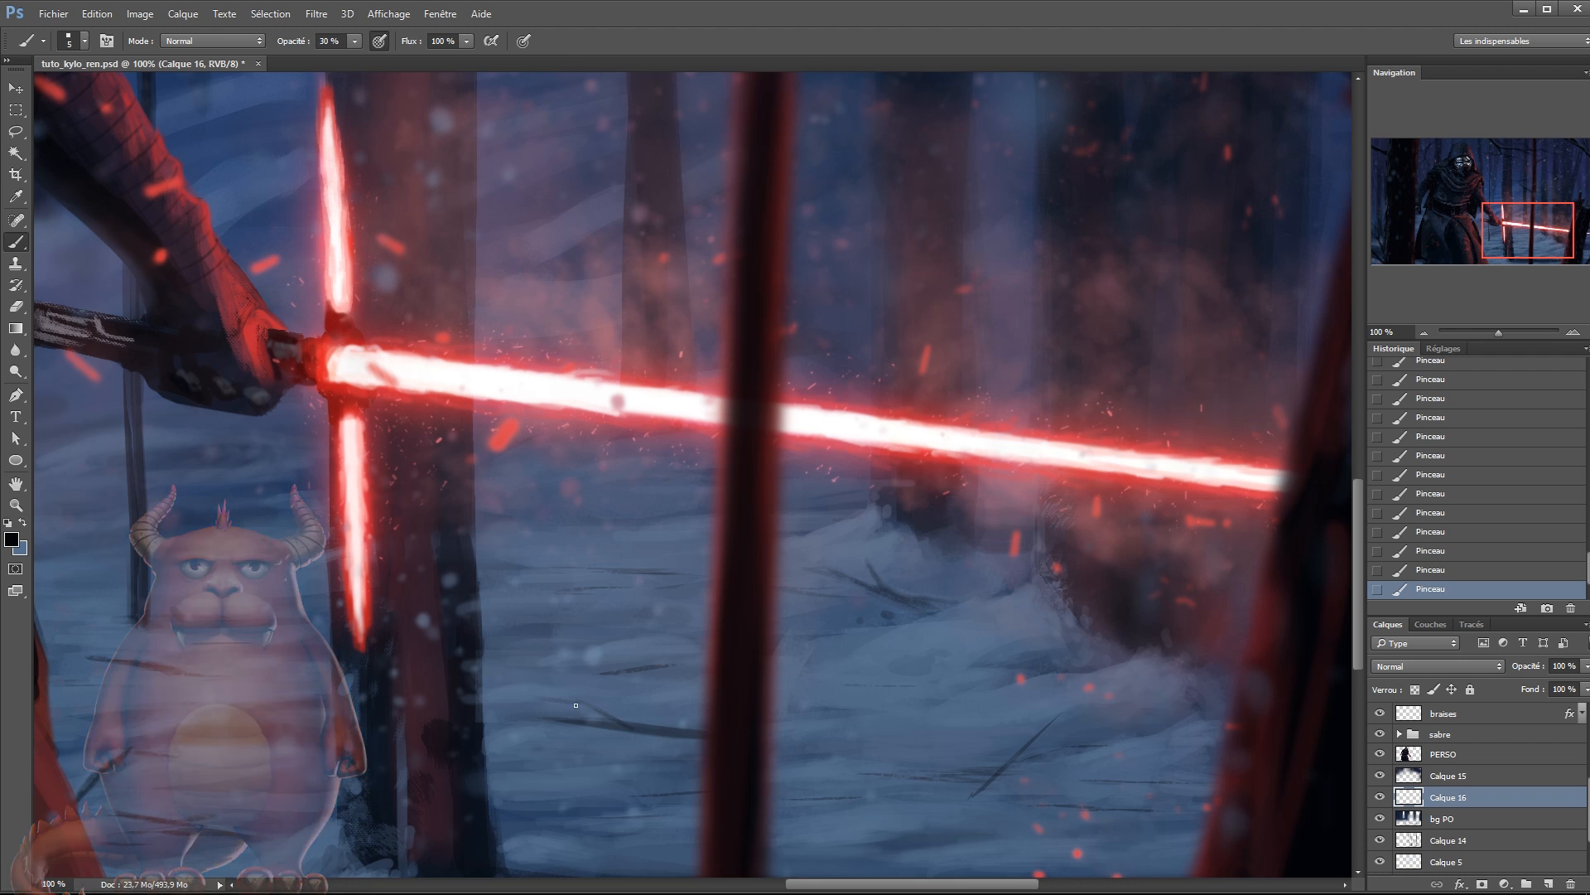
# Set the brush to 3 px and add hair-thin twigs to the fallen branches on the snow.
pyautogui.rightClick(571, 652)
pyautogui.write('3')
pyautogui.press('Return')
pyautogui.press('x')
pyautogui.press('x')
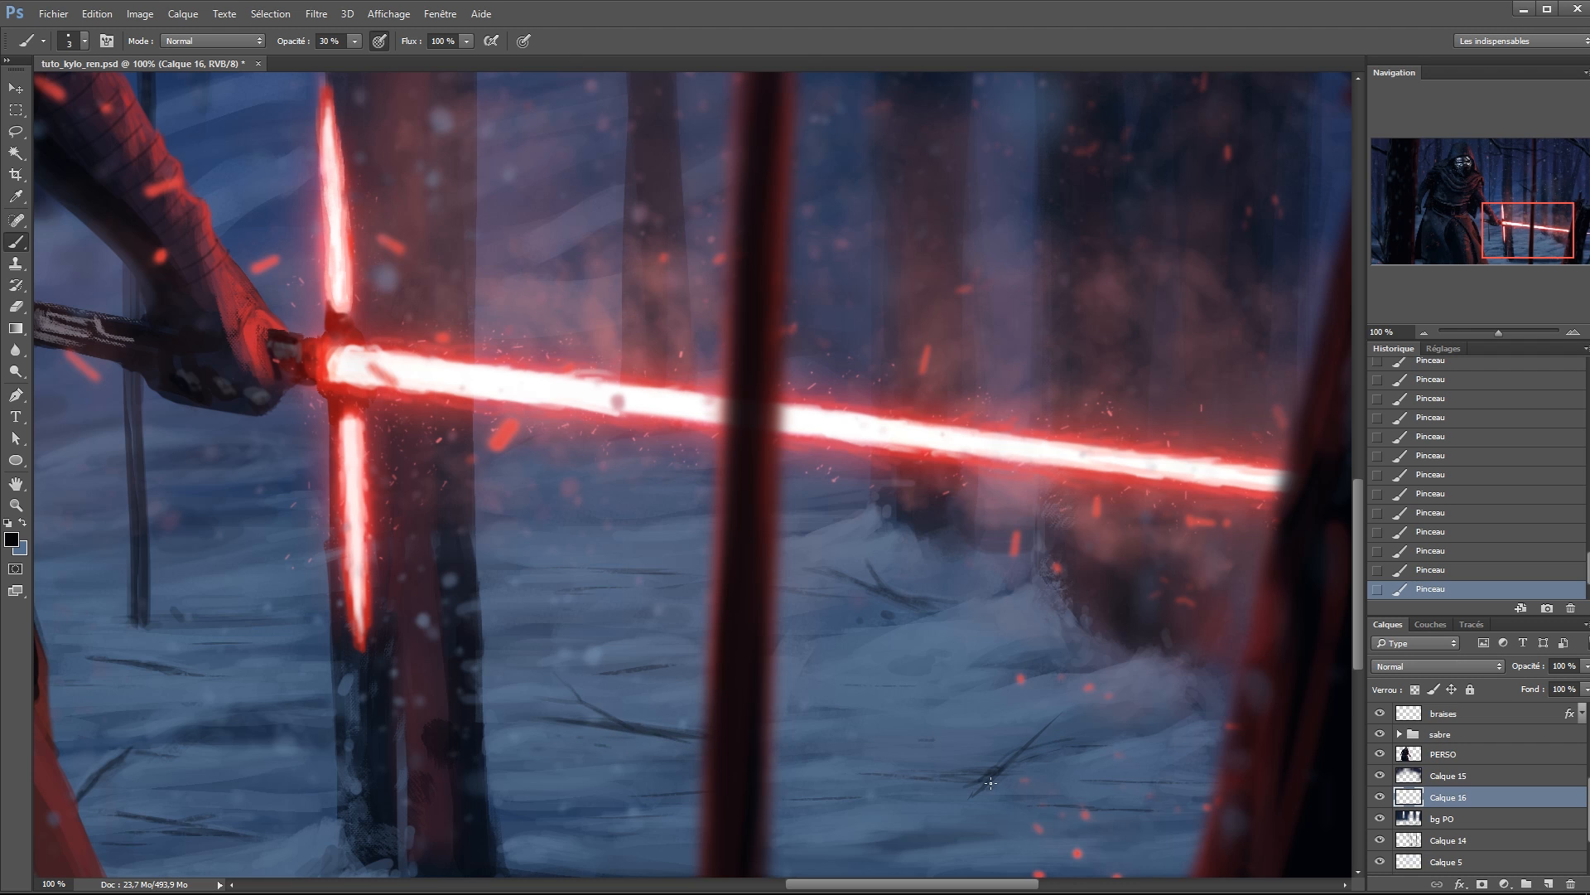
pyautogui.press('x')
pyautogui.press('x')
# Paint snow at the foot of the tree behind the lightsaber, using colours sampled from the ground.
pyautogui.press('z')
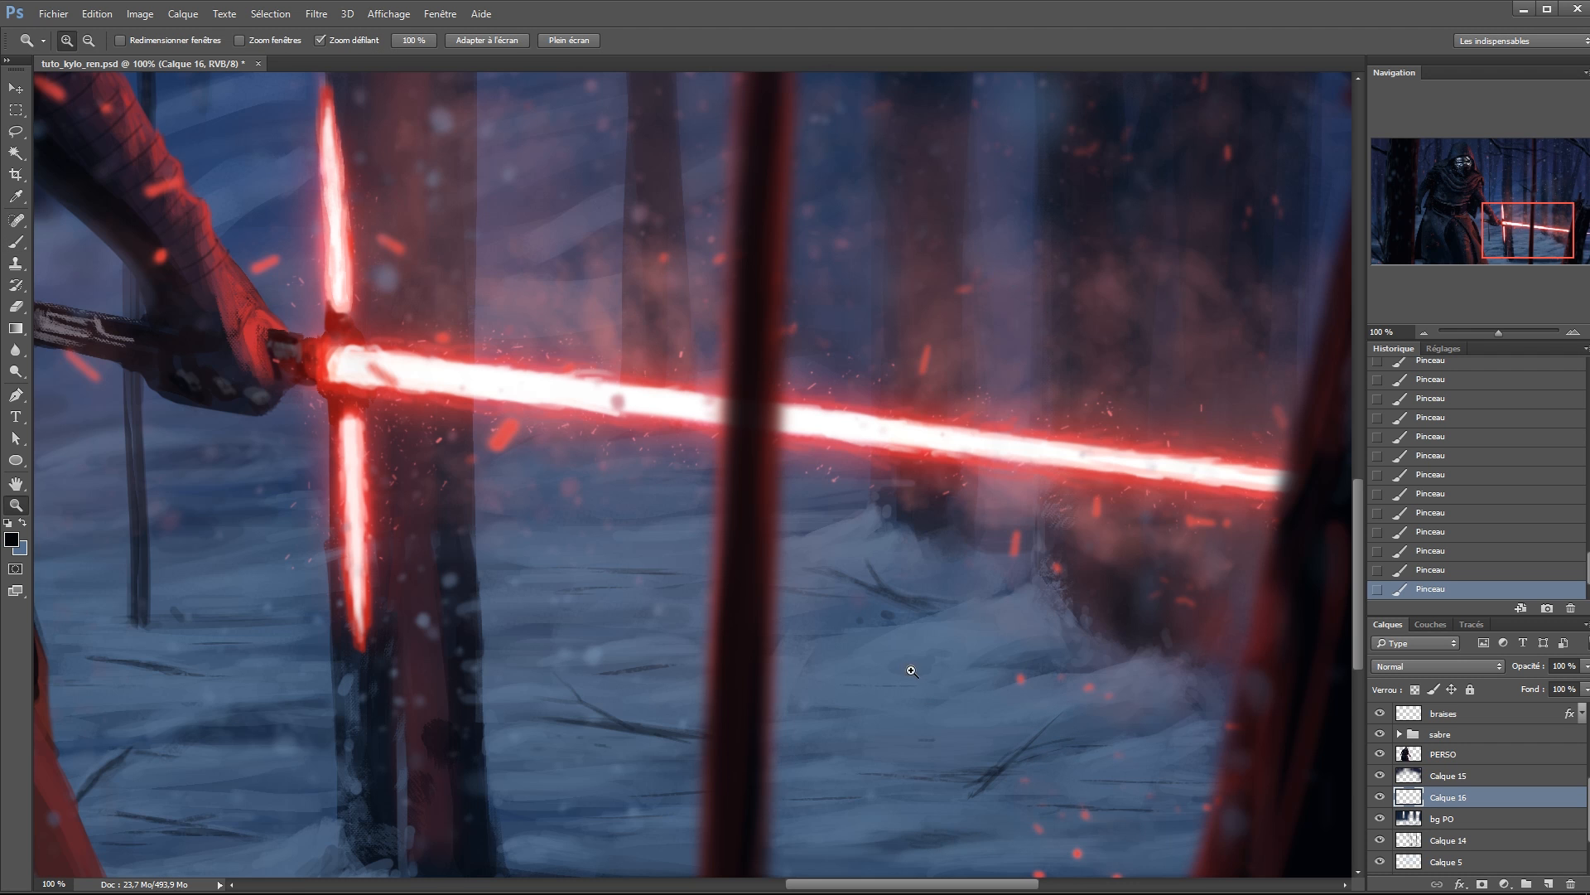
pyautogui.keyDown('alt'); pyautogui.click(907, 667); pyautogui.keyUp('alt')
pyautogui.keyDown('alt'); pyautogui.click(914, 747); pyautogui.keyUp('alt')
pyautogui.keyDown('alt'); pyautogui.click(747, 753); pyautogui.keyUp('alt')
pyautogui.click(830, 755)
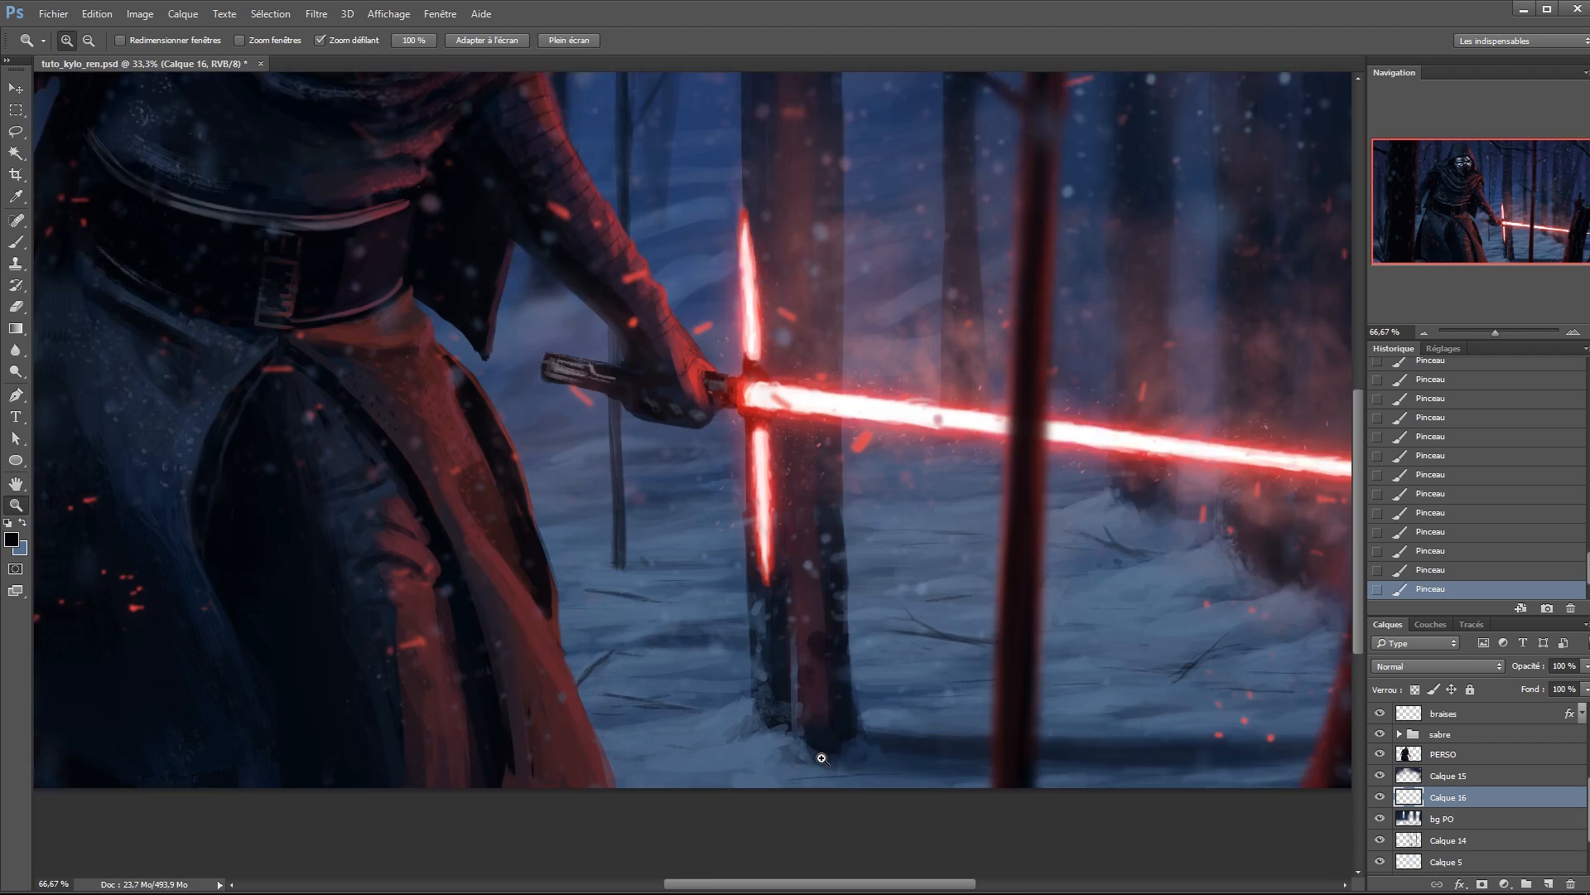
pyautogui.press('b')
pyautogui.keyDown('alt'); pyautogui.rightClick(707, 671); pyautogui.keyUp('alt')
pyautogui.keyDown('alt'); pyautogui.click(695, 691); pyautogui.keyUp('alt')
pyautogui.keyDown('alt'); pyautogui.rightClick(698, 687); pyautogui.keyUp('alt')
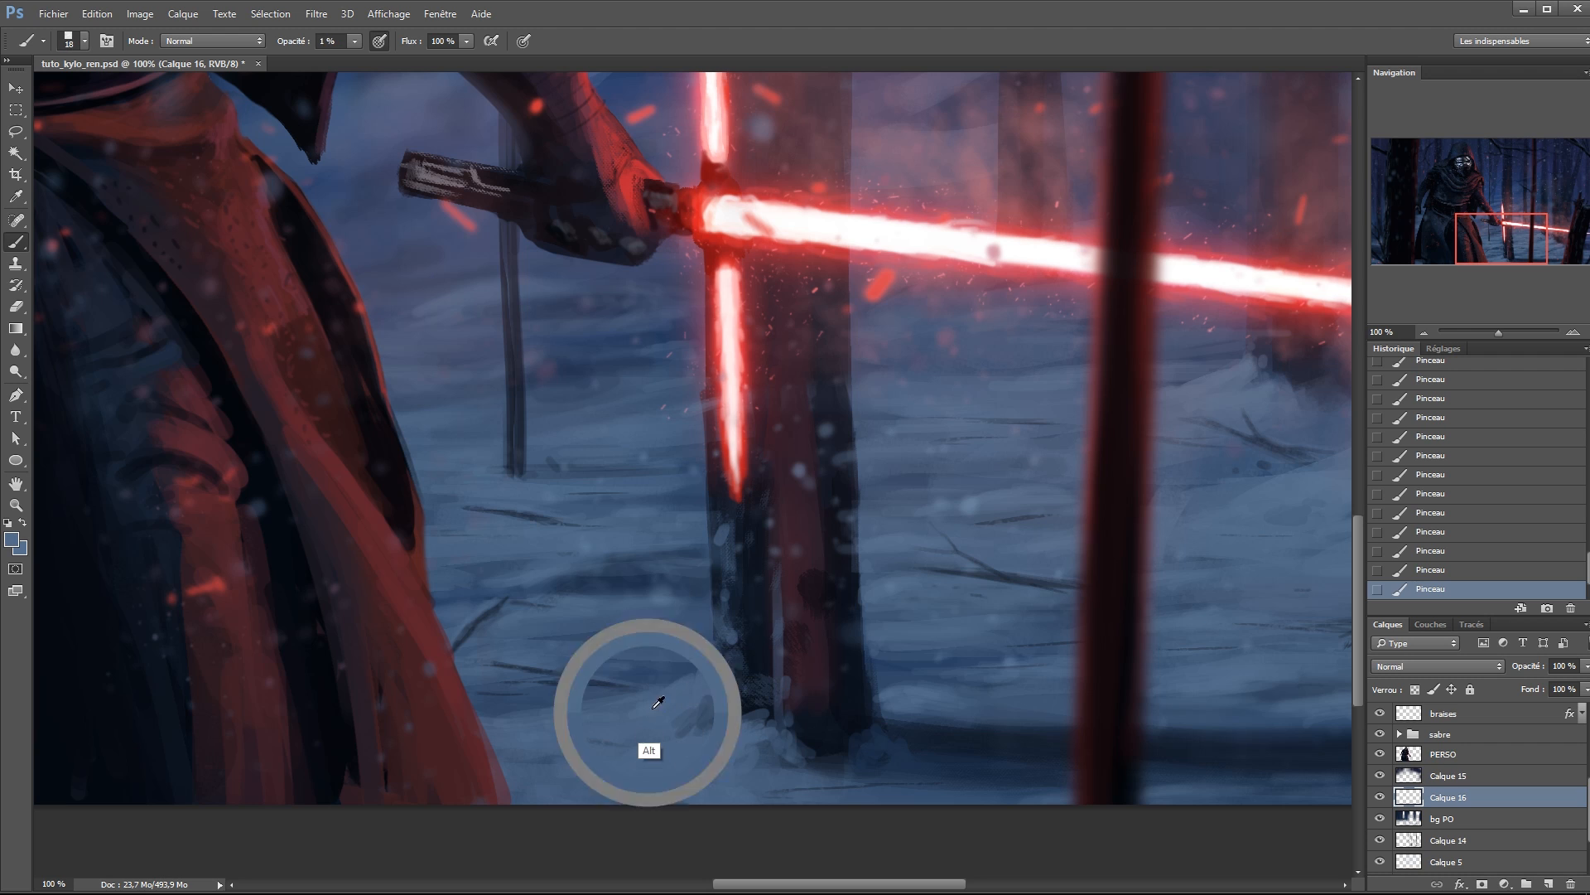
pyautogui.moveTo(706, 670); pyautogui.dragTo(681, 687)
# Build up a snow mound against the tree trunk's robe-facing side at full opacity with sampled snow colours.
pyautogui.keyDown('alt'); pyautogui.click(705, 700); pyautogui.keyUp('alt')
pyautogui.keyDown('alt'); pyautogui.click(689, 690); pyautogui.keyUp('alt')
pyautogui.keyDown('alt'); pyautogui.rightClick(704, 712); pyautogui.keyUp('alt')
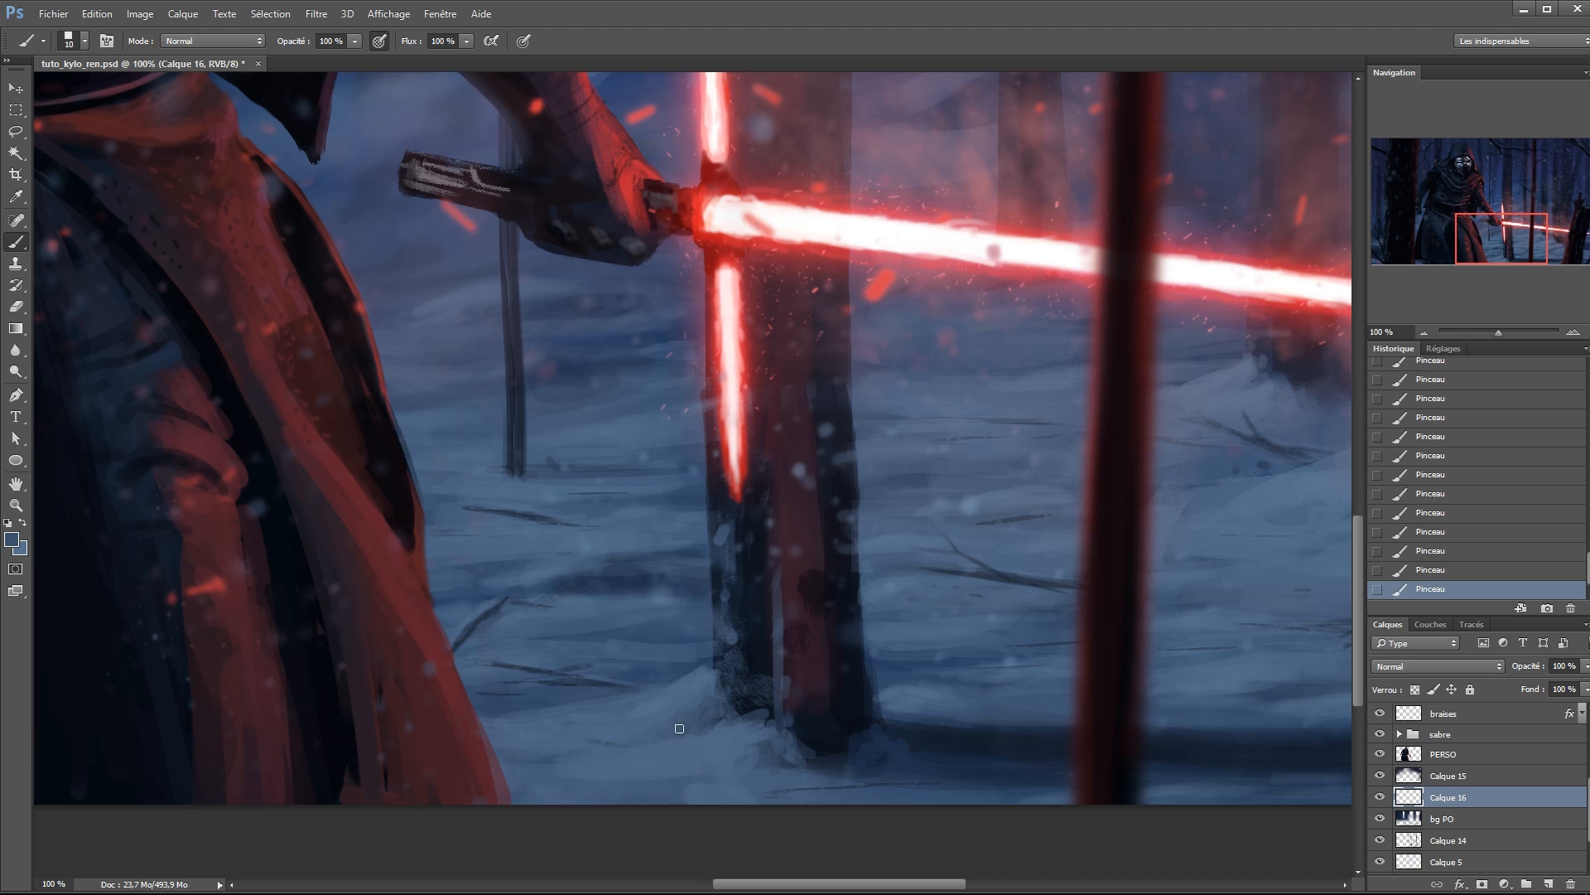
pyautogui.keyDown('alt'); pyautogui.click(753, 729); pyautogui.keyUp('alt')
pyautogui.keyDown('alt'); pyautogui.click(611, 619); pyautogui.keyUp('alt')
pyautogui.keyDown('alt'); pyautogui.click(691, 726); pyautogui.keyUp('alt')
pyautogui.keyDown('alt'); pyautogui.click(727, 711); pyautogui.keyUp('alt')
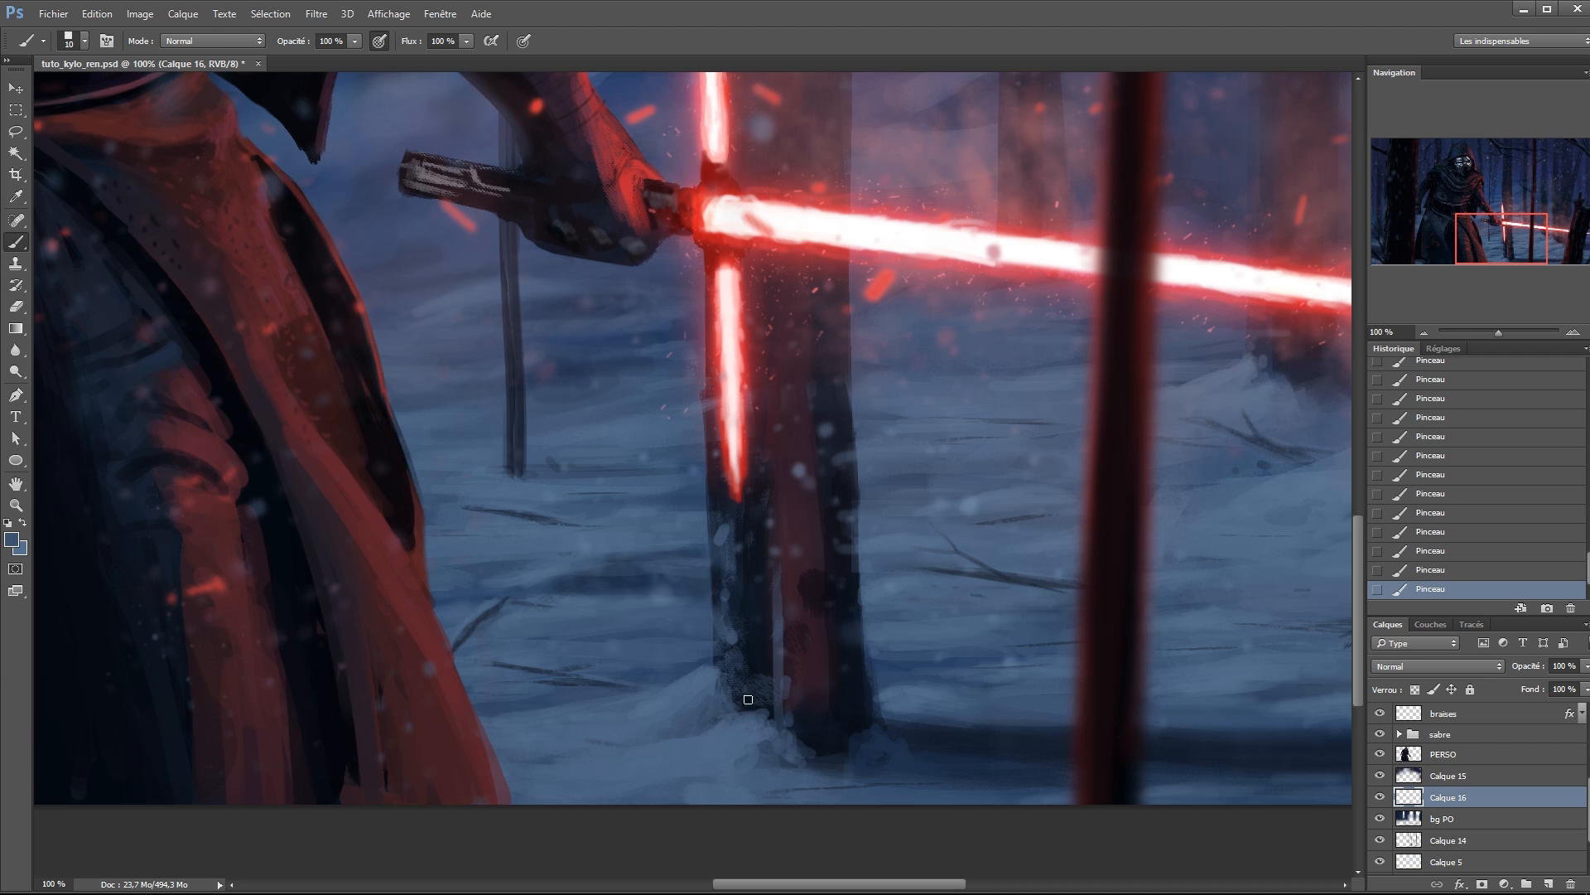
# Paint snow in front of the trunk and along the start of its shadow with sampled colours.
pyautogui.keyDown('alt'); pyautogui.click(740, 716); pyautogui.keyUp('alt')
pyautogui.keyDown('alt'); pyautogui.click(791, 737); pyautogui.keyUp('alt')
pyautogui.moveTo(800, 752); pyautogui.dragTo(787, 741)
pyautogui.keyDown('alt'); pyautogui.click(803, 753); pyautogui.keyUp('alt')
pyautogui.keyDown('alt'); pyautogui.click(876, 746); pyautogui.keyUp('alt')
pyautogui.keyDown('alt'); pyautogui.click(939, 751); pyautogui.keyUp('alt')
pyautogui.keyDown('alt'); pyautogui.click(911, 753); pyautogui.keyUp('alt')
pyautogui.moveTo(912, 753); pyautogui.dragTo(978, 774)
pyautogui.keyDown('alt'); pyautogui.click(891, 771); pyautogui.keyUp('alt')
# Blend the snow directly below the trunk with sampled light and dark blues.
pyautogui.keyDown('alt'); pyautogui.click(787, 756); pyautogui.keyUp('alt')
pyautogui.moveTo(769, 741); pyautogui.dragTo(732, 778)
pyautogui.keyDown('alt'); pyautogui.click(757, 740); pyautogui.keyUp('alt')
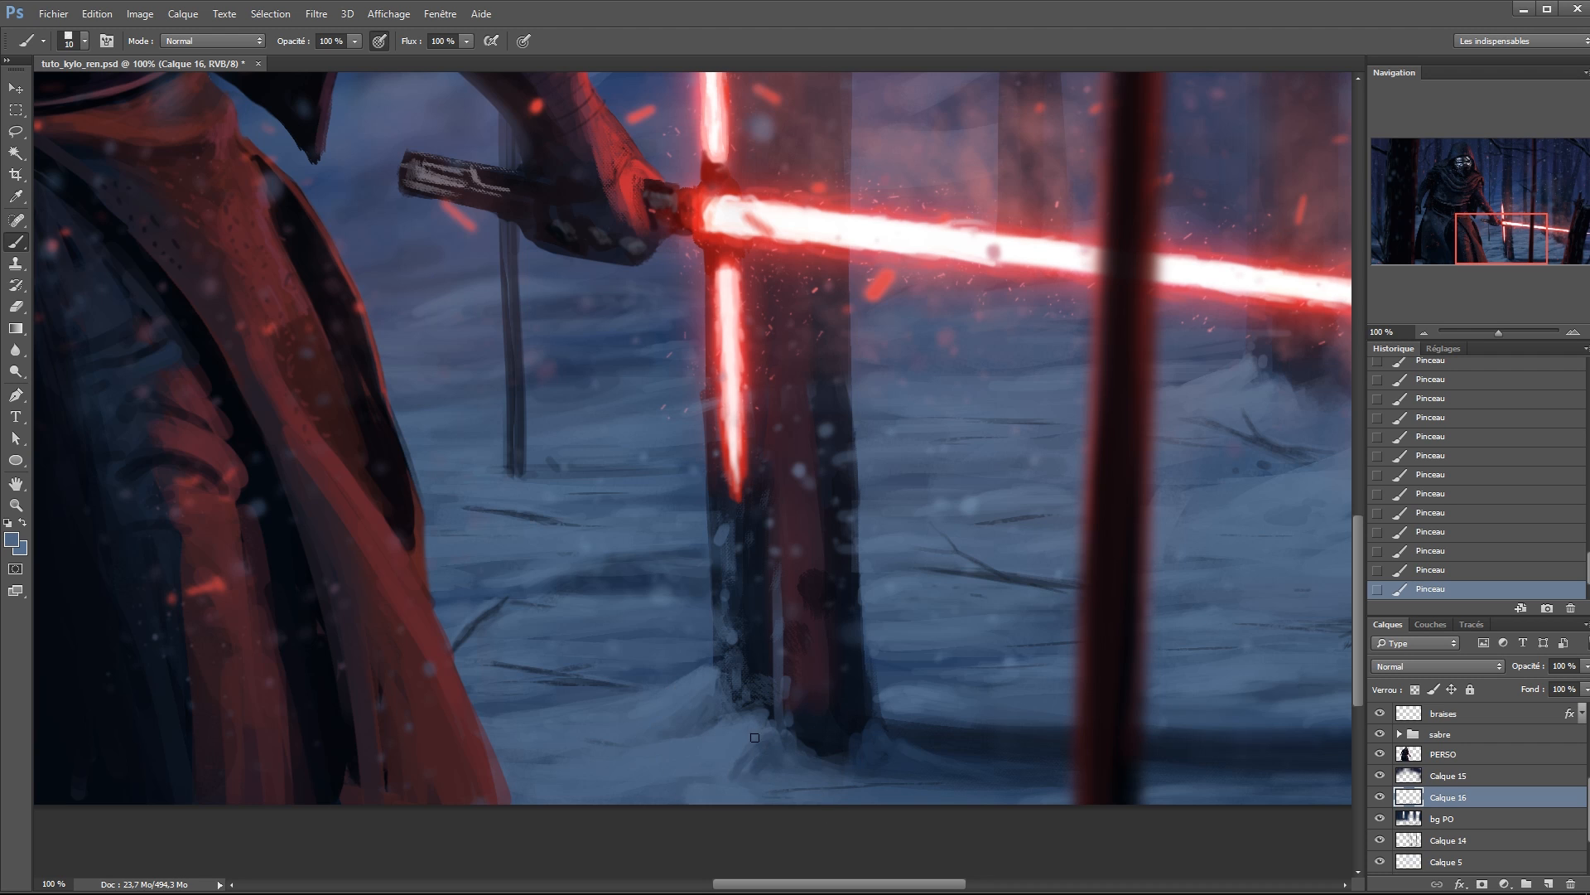
pyautogui.keyDown('alt'); pyautogui.click(767, 797); pyautogui.keyUp('alt')
pyautogui.keyDown('alt'); pyautogui.click(765, 798); pyautogui.keyUp('alt')
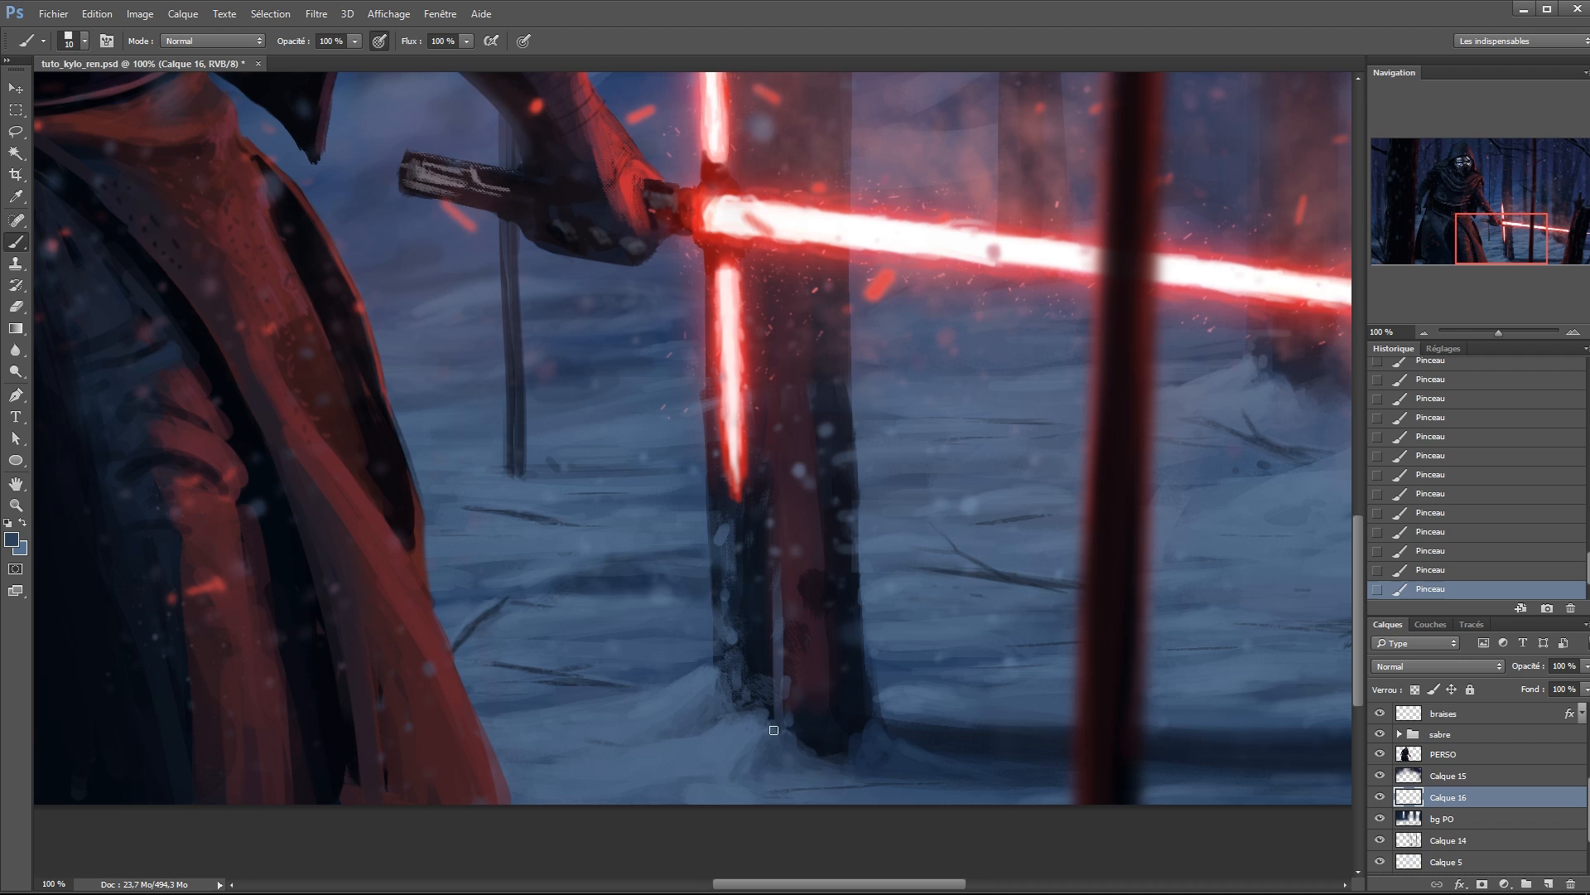
pyautogui.keyDown('alt'); pyautogui.click(781, 771); pyautogui.keyUp('alt')
pyautogui.keyDown('alt'); pyautogui.click(738, 744); pyautogui.keyUp('alt')
# Refine the snow around the tree's foot with small detail strokes at 200% zoom.
pyautogui.press('z')
pyautogui.moveTo(696, 657)
pyautogui.mouseDown()
pyautogui.moveTo(654, 658)
pyautogui.moveTo(738, 657)
pyautogui.mouseUp()
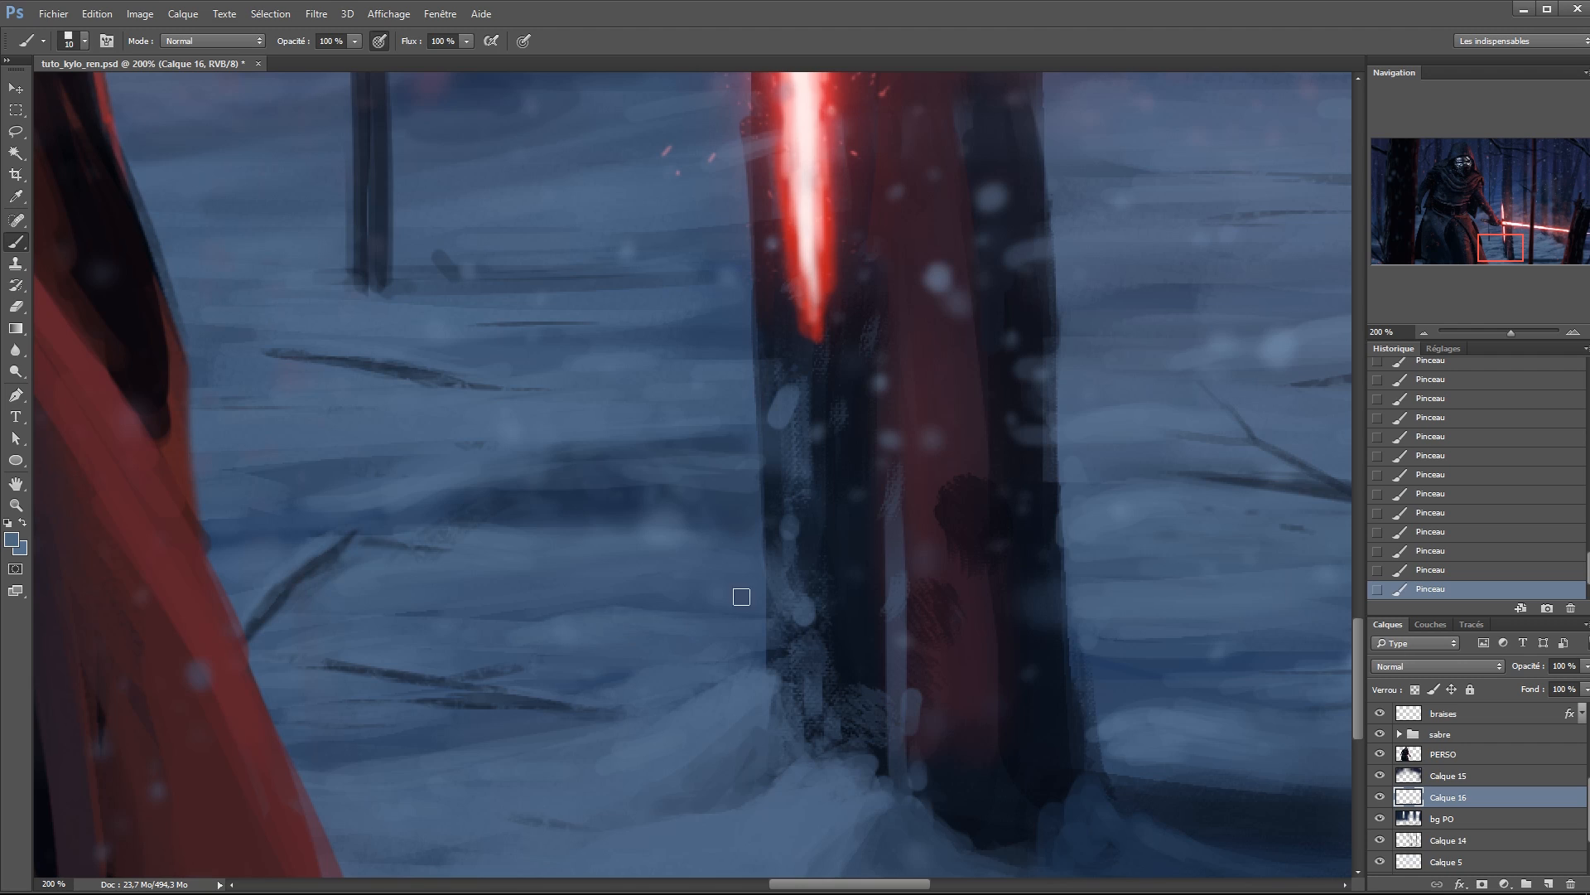
pyautogui.keyDown('ctrl'); pyautogui.keyDown('alt'); pyautogui.click(593, 535); pyautogui.keyUp('alt'); pyautogui.keyUp('ctrl')
pyautogui.keyDown('ctrl'); pyautogui.click(583, 537); pyautogui.keyUp('ctrl')
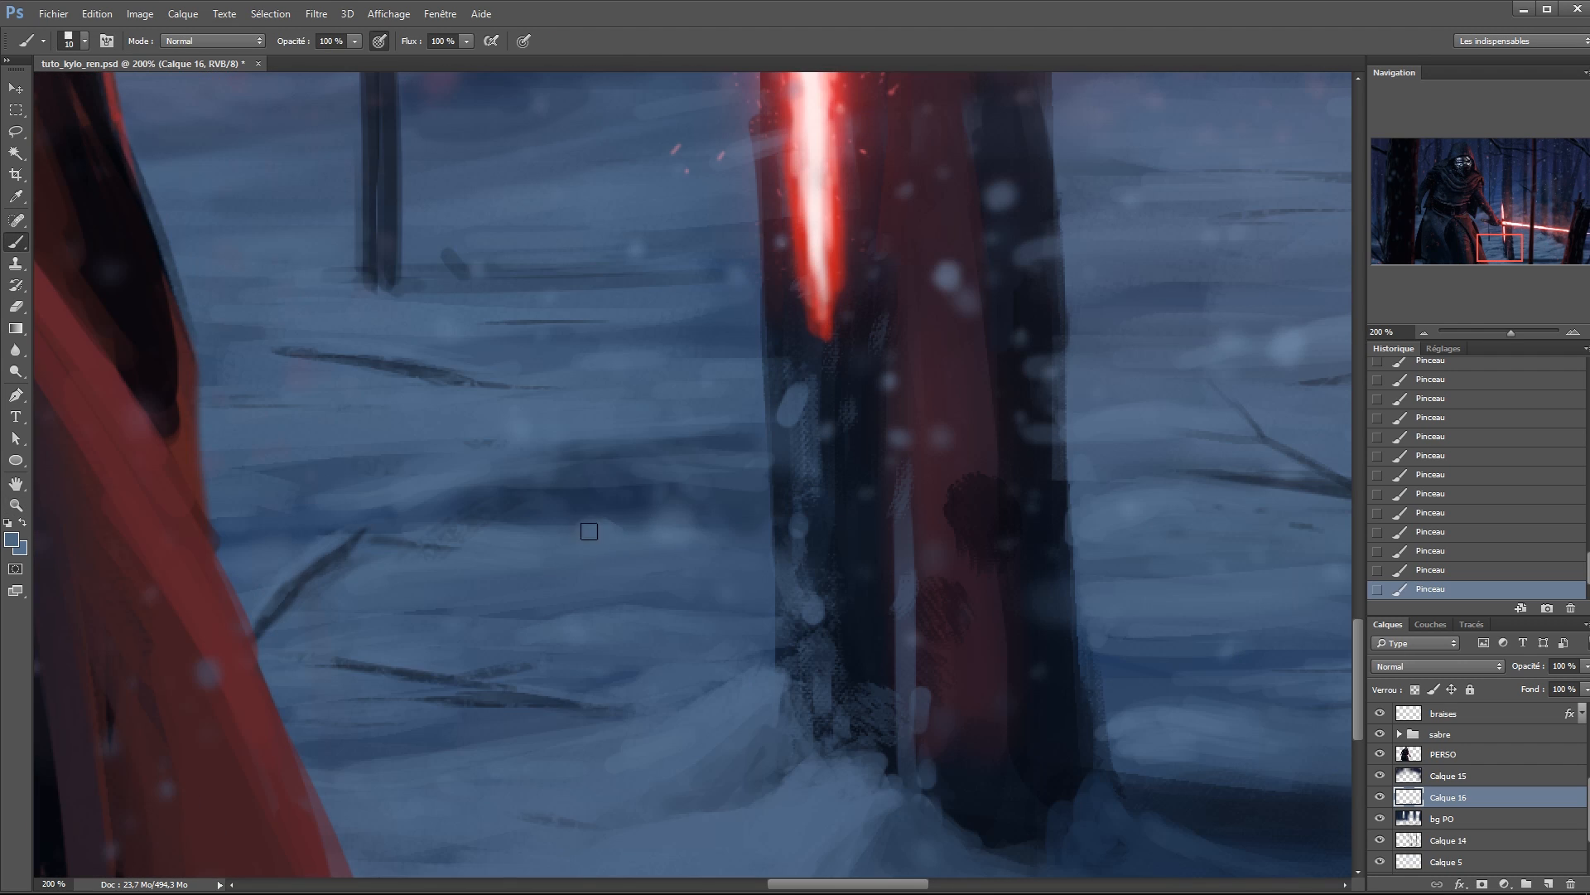